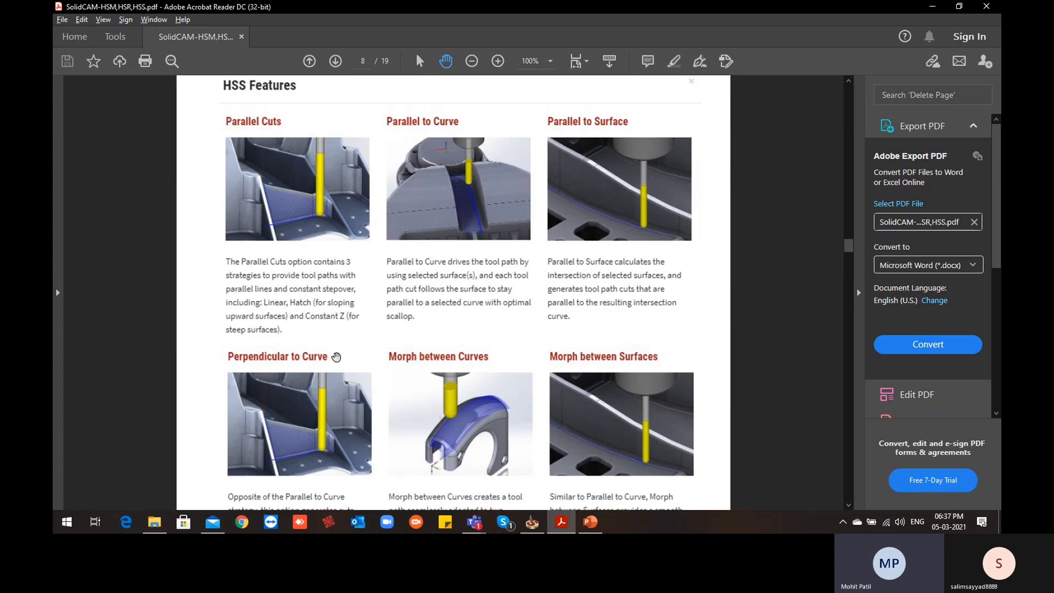
Examine the HSS Features page of the PDF, covering the parallel, perpendicular and morph machining strategies
scroll(332, 358, down, 1)
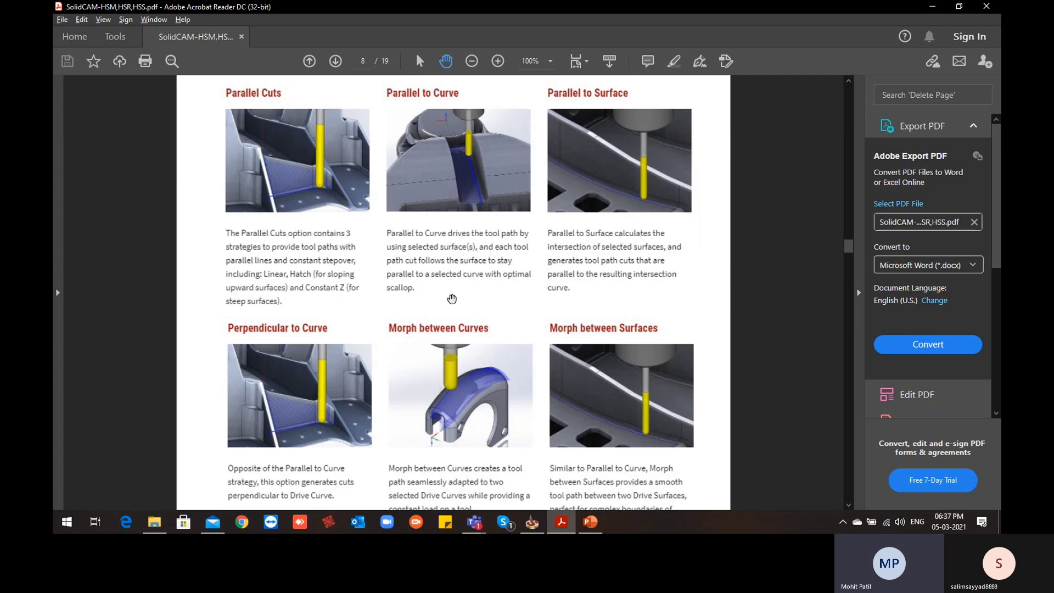
scroll(715, 373, down, 1)
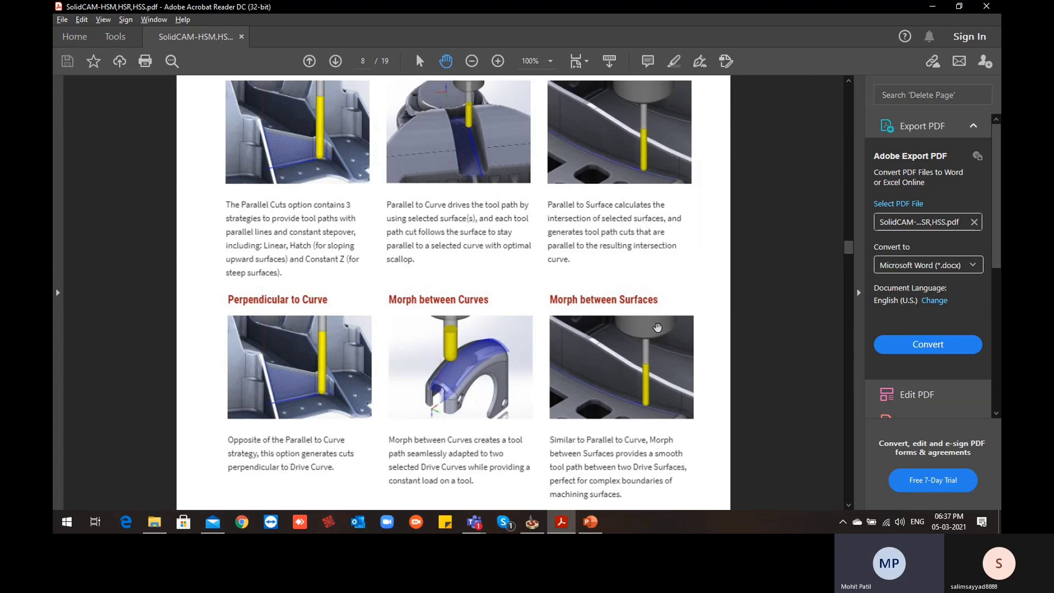
scroll(657, 327, up, 1)
scroll(657, 328, up, 1)
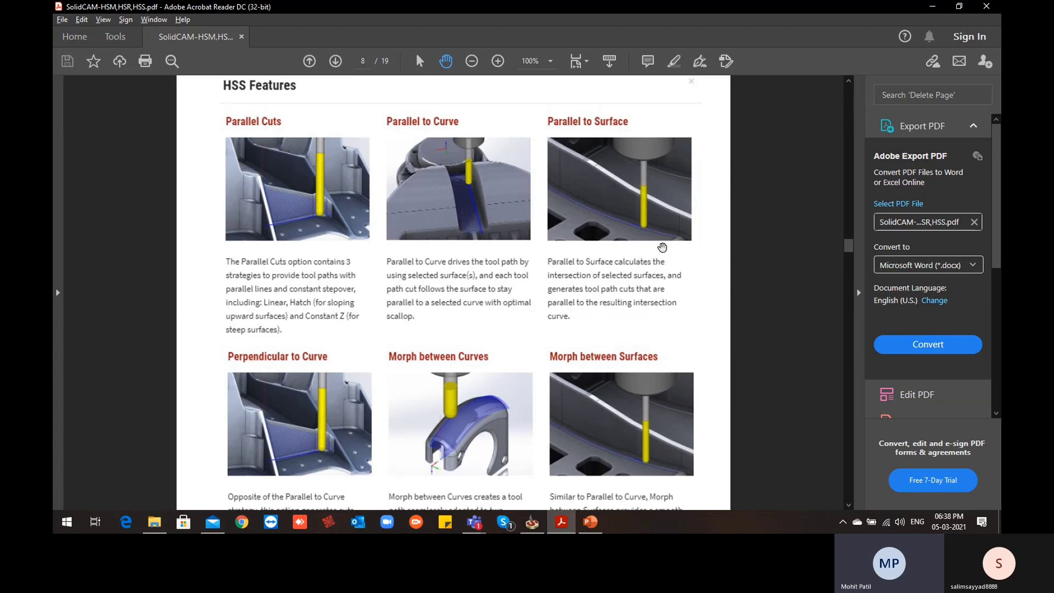
Switch to File Explorer and copy the full path of the Day-8 training folder
click(933, 6)
click(533, 523)
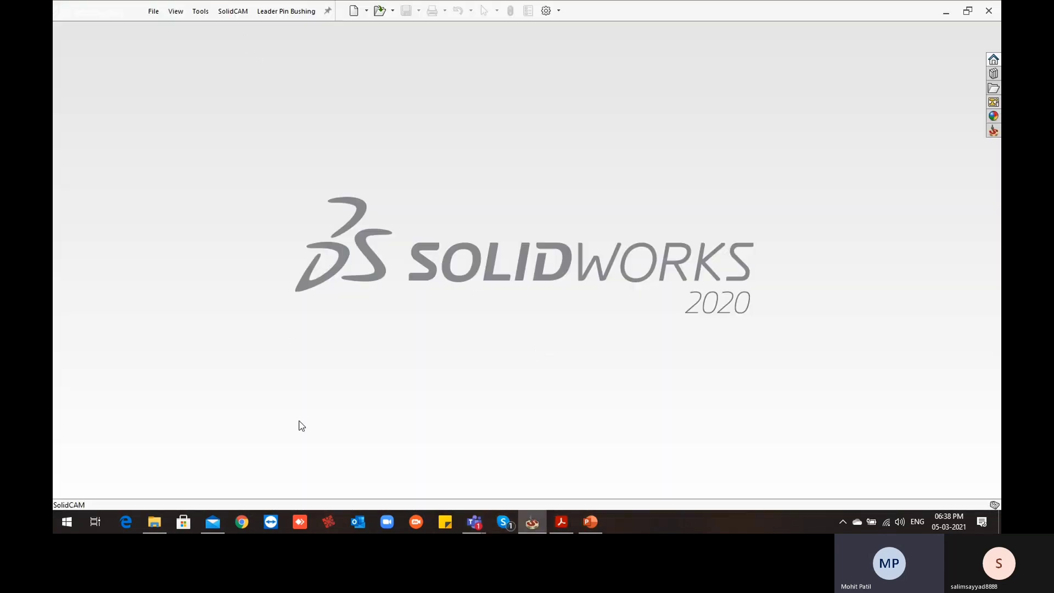
click(156, 524)
click(562, 46)
right_click(571, 38)
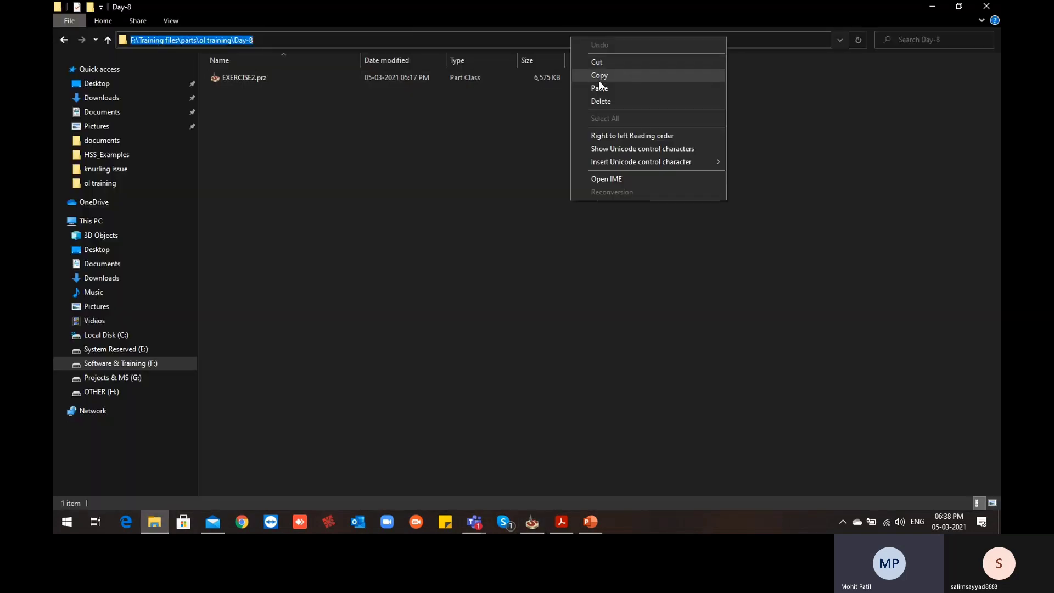
click(605, 75)
click(932, 6)
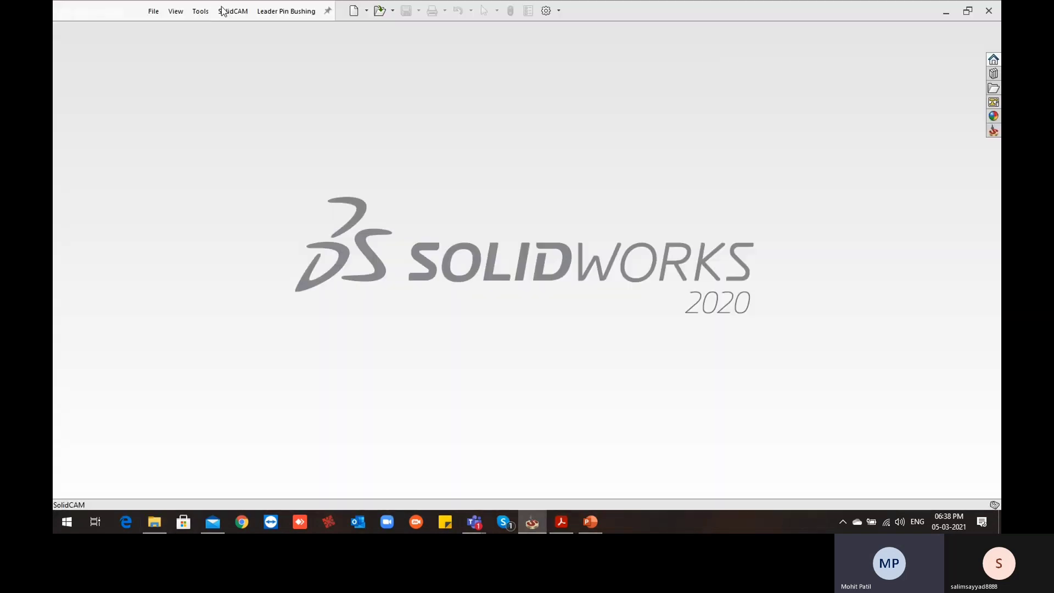
Open the existing CAM-Part EXERCISE2.prz in SolidCAM from the Day-8 folder, using the copied path
click(231, 11)
click(239, 46)
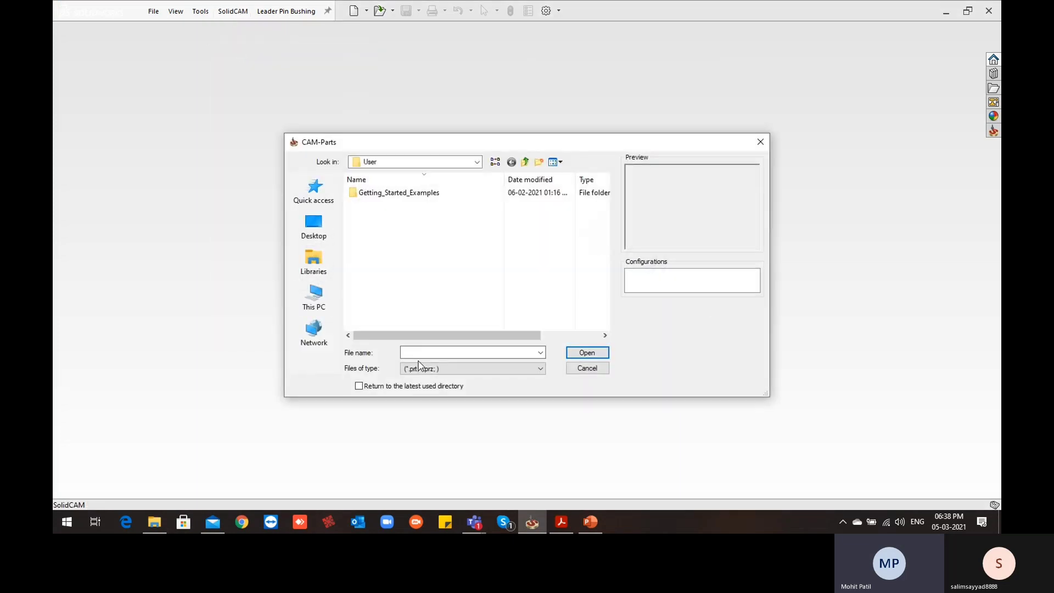
click(438, 352)
key(ctrl+v)
key(Return)
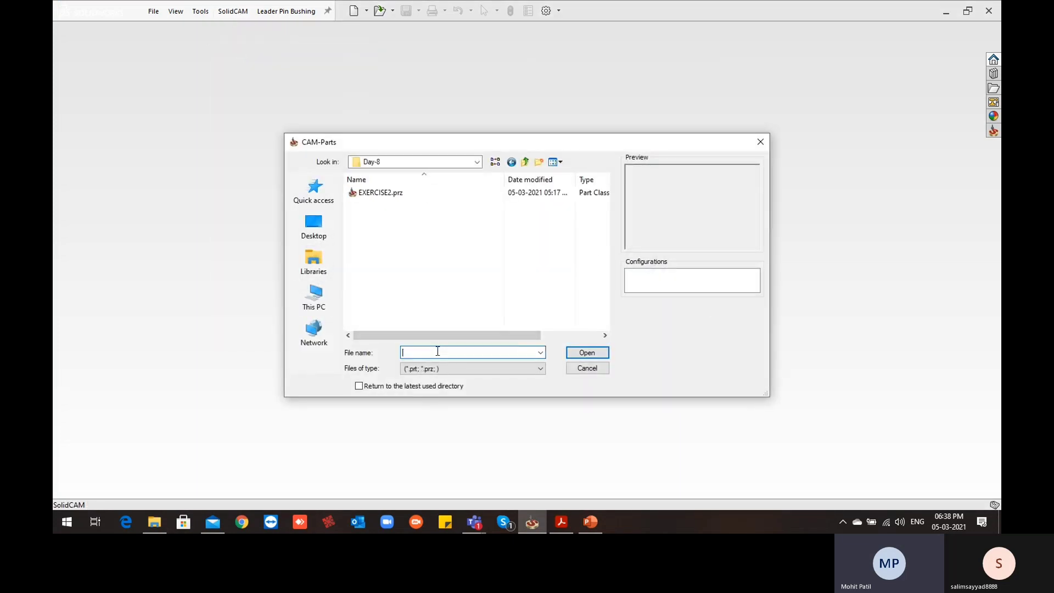
click(381, 193)
click(594, 353)
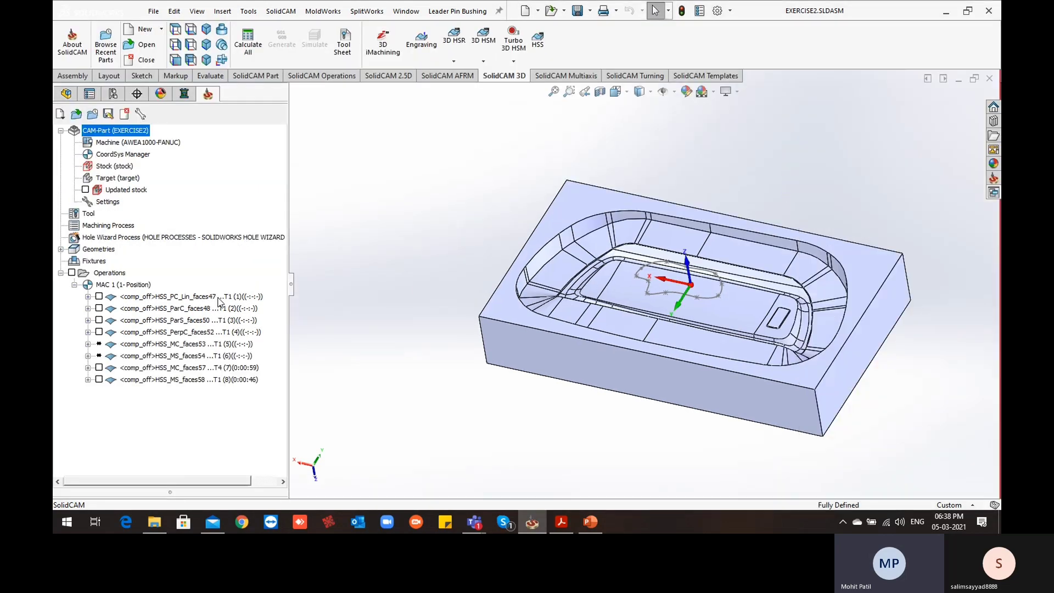
middle_drag(459, 336, 609, 305)
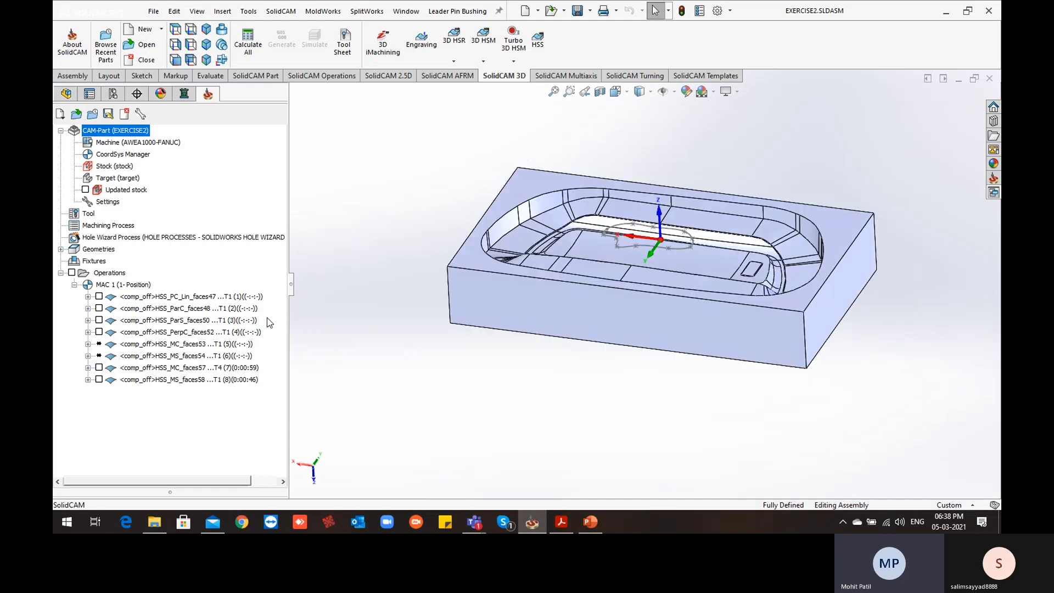
middle_drag(640, 409, 554, 309)
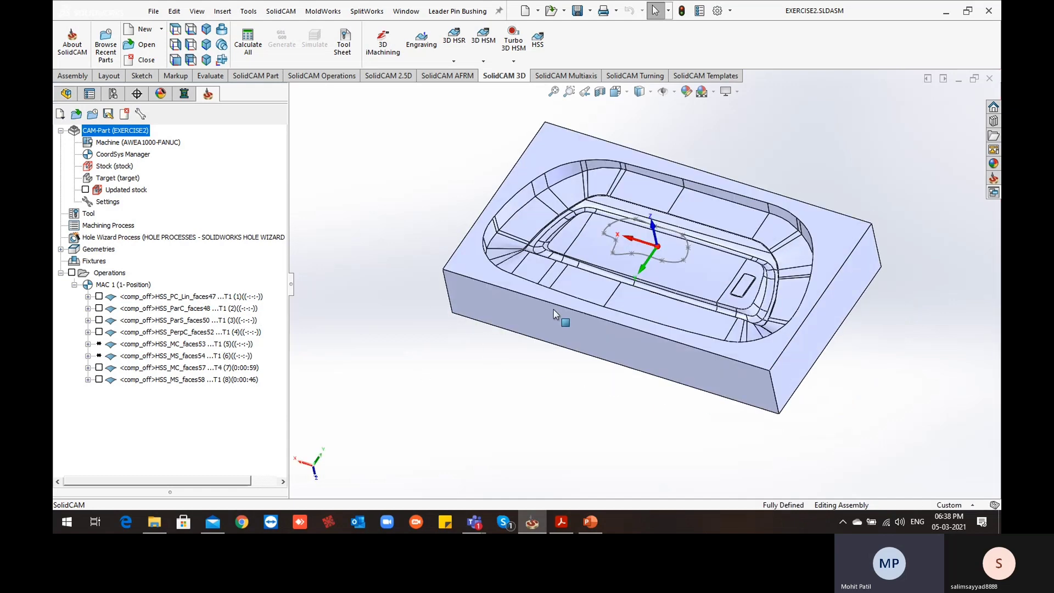
scroll(578, 239, down, 1)
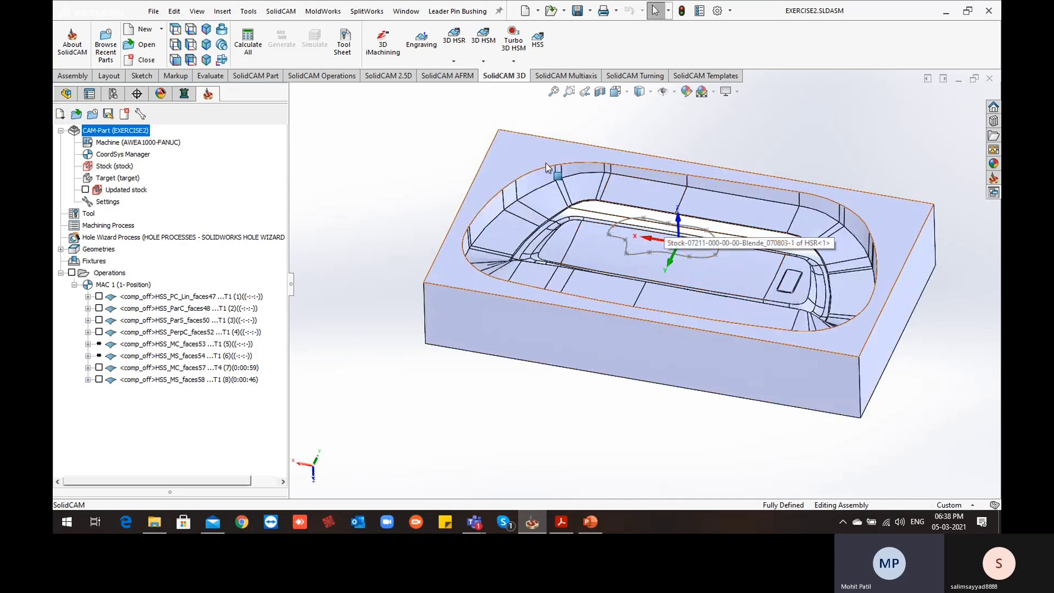
middle_drag(622, 309, 518, 215)
middle_drag(599, 291, 667, 316)
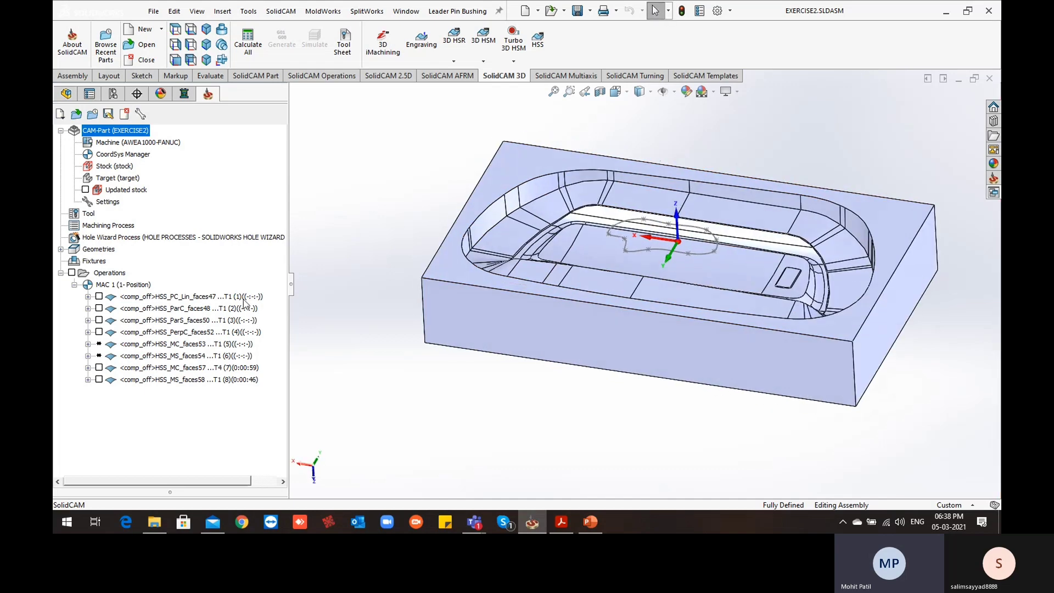
click(952, 17)
click(532, 522)
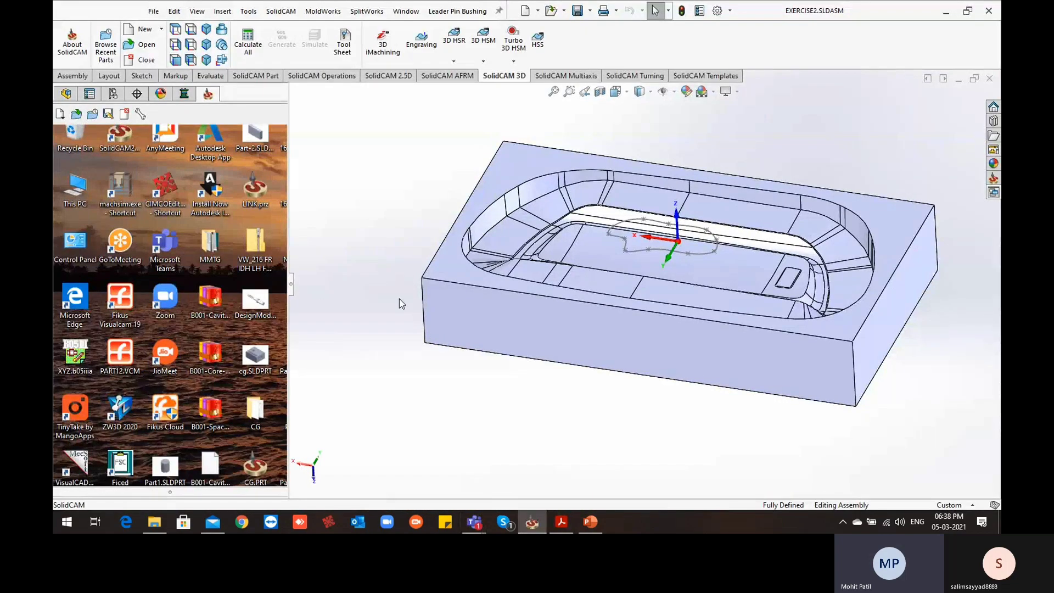
click(946, 11)
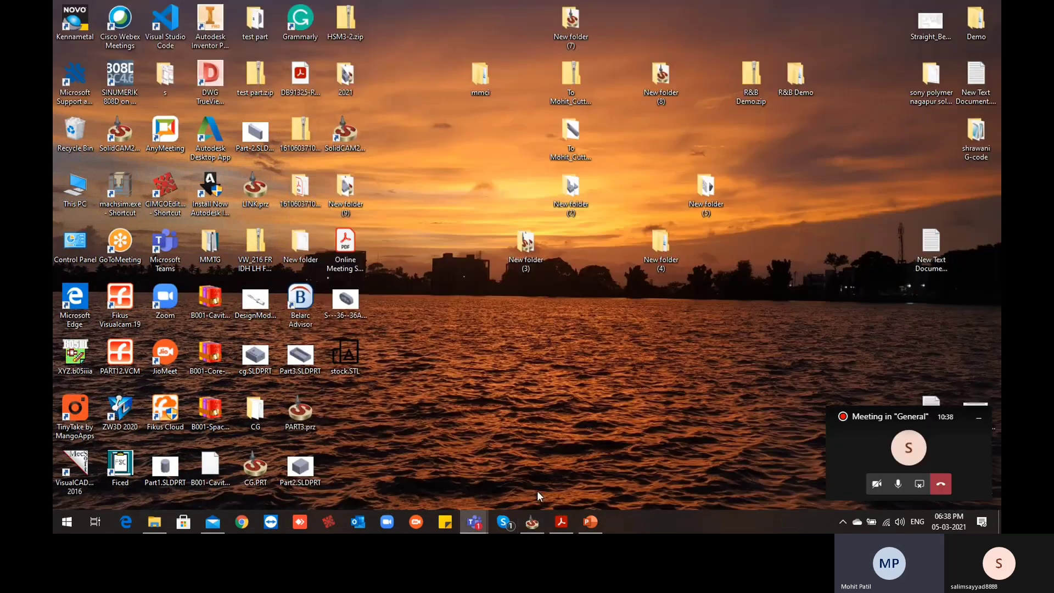
right_click(520, 360)
click(552, 224)
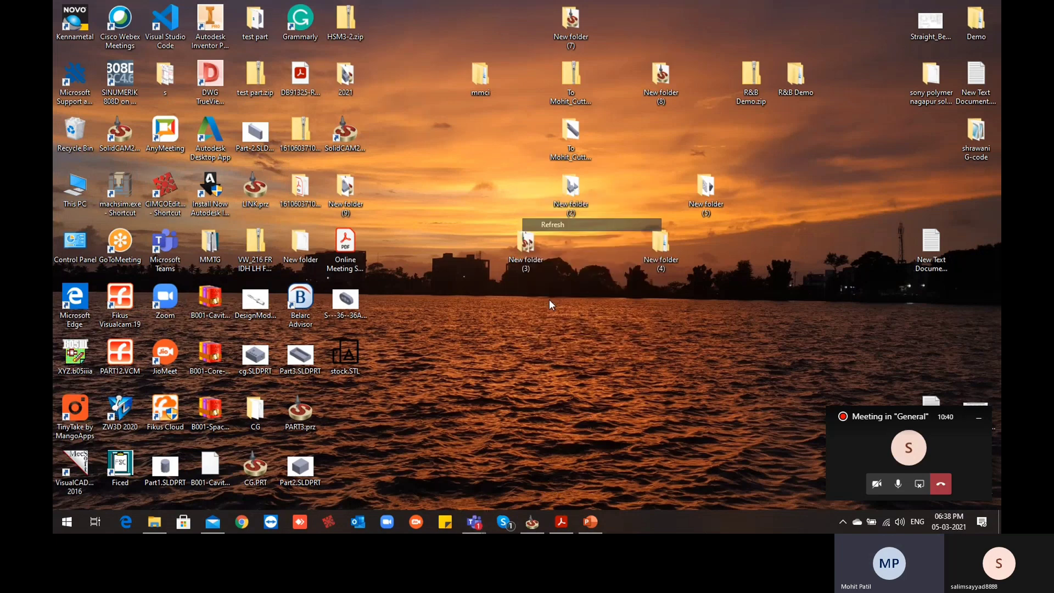
click(532, 522)
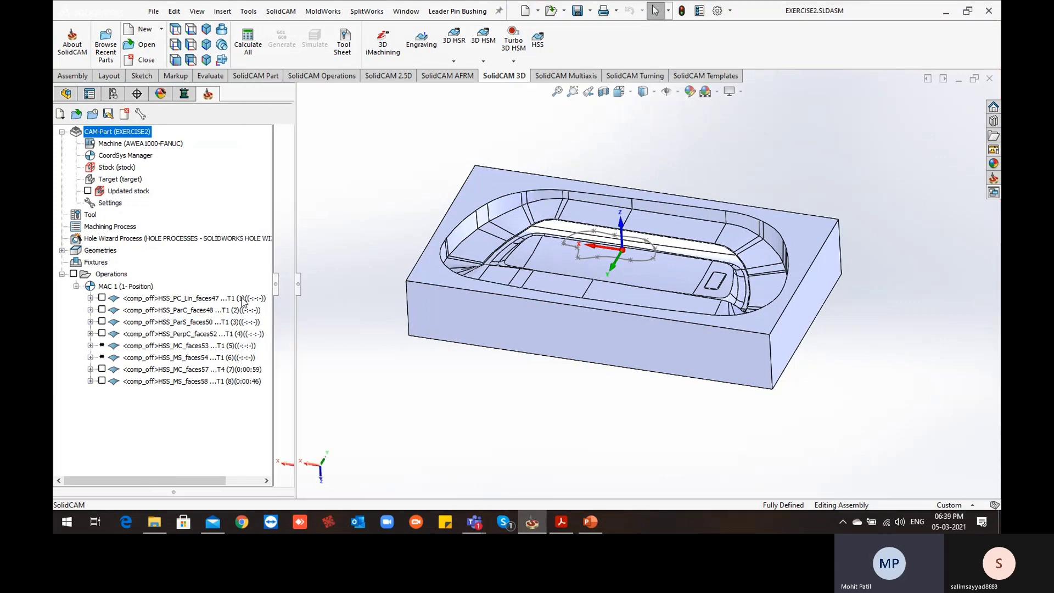
Delete all existing HSS operations from the EXERCISE2 CAM-Part and accept the deletion
click(243, 299)
shift+click(214, 387)
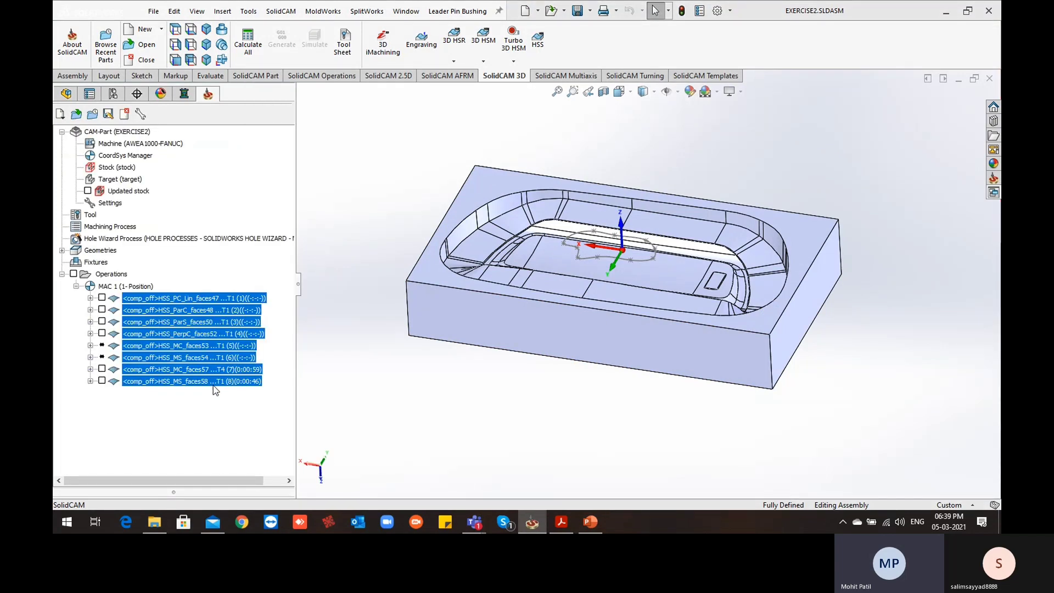
right_click(214, 390)
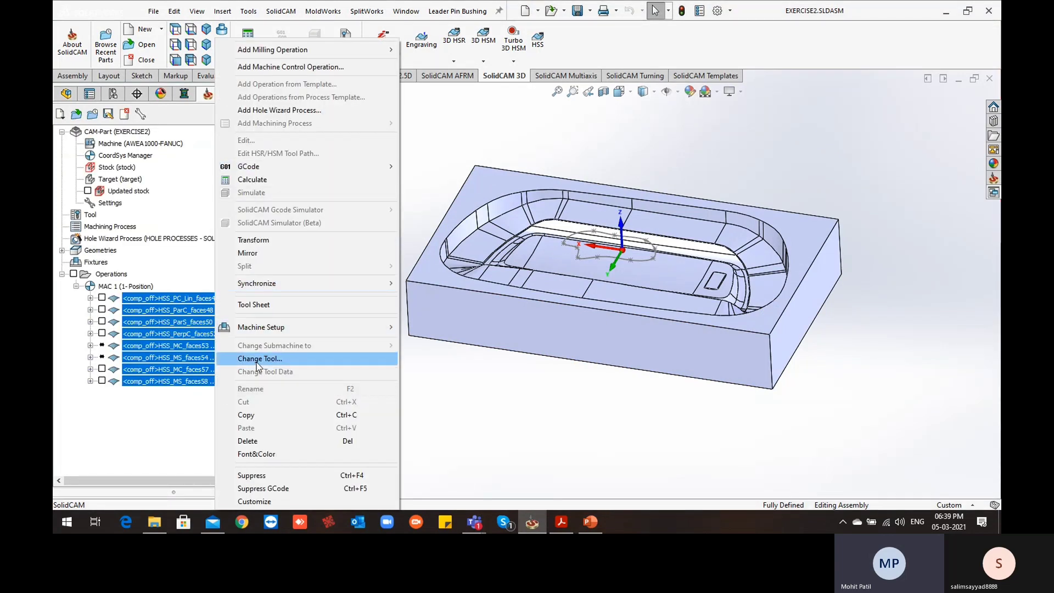
click(258, 441)
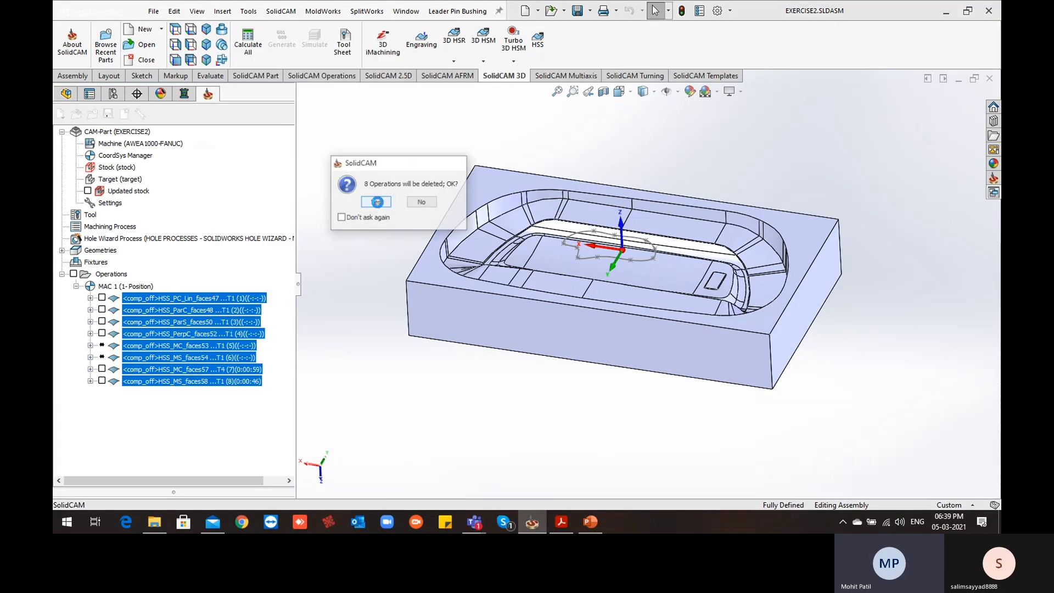
click(377, 202)
click(428, 215)
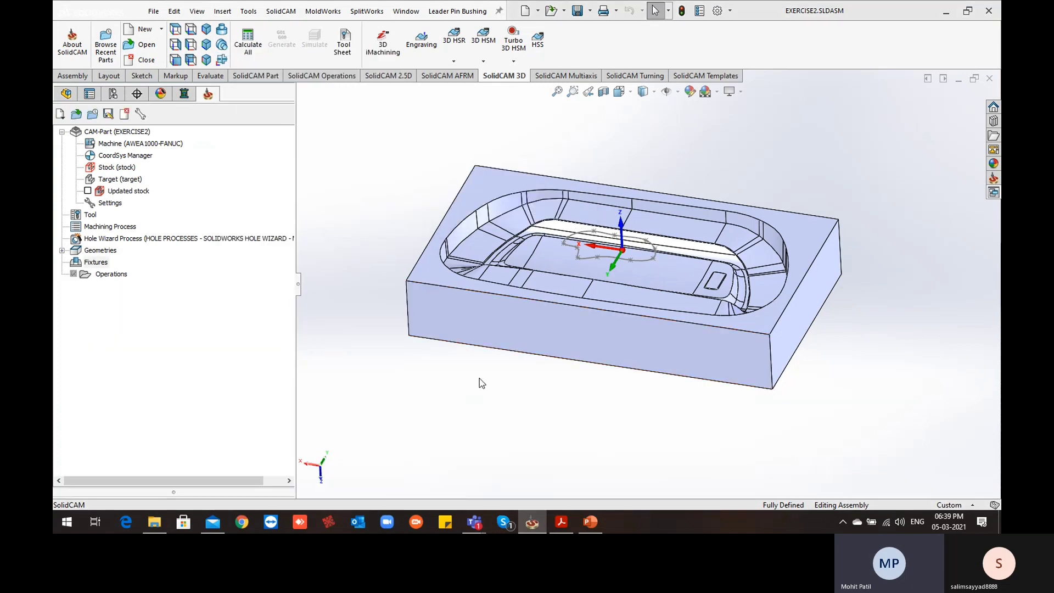
Review the CAM-Part's milling data with its machine, coordinate system, stock and target definitions
double_click(132, 134)
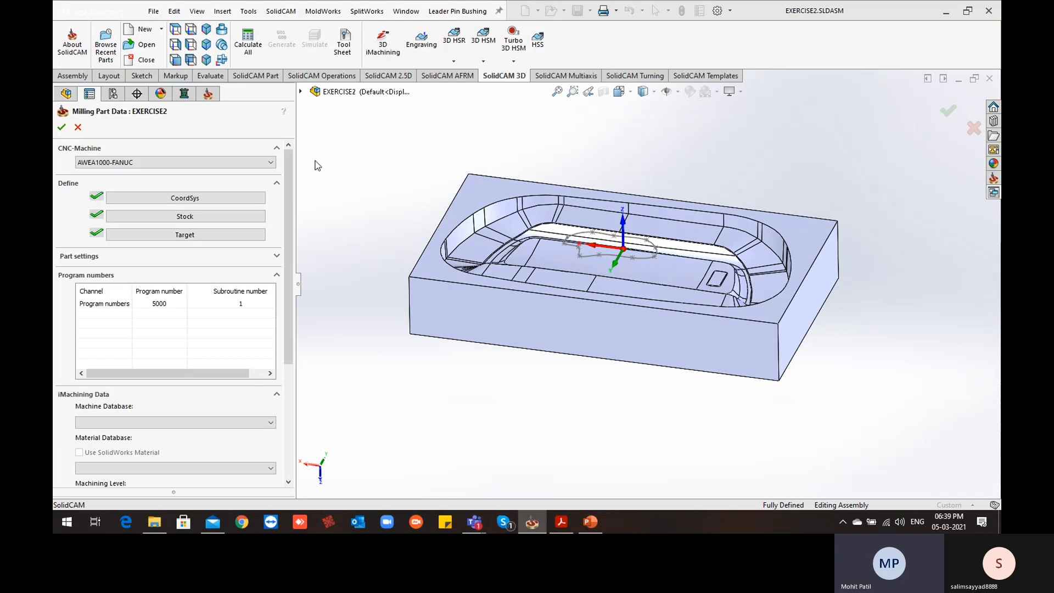
click(62, 126)
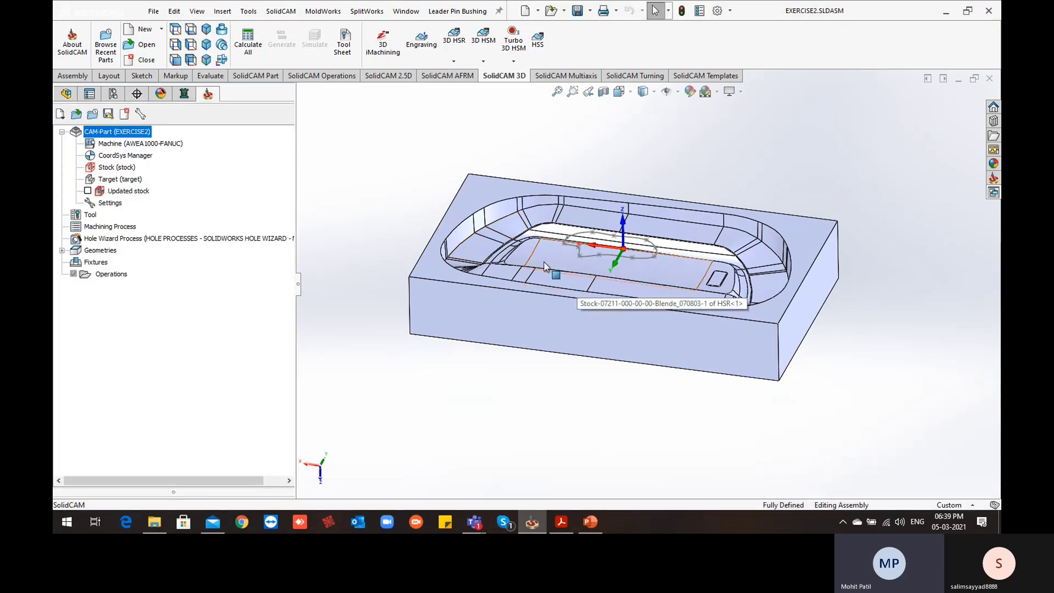
Examine the cavity's sloped wall and corner faces from several angles, picking out individual faces, and clear the selection
middle_drag(557, 231, 554, 269)
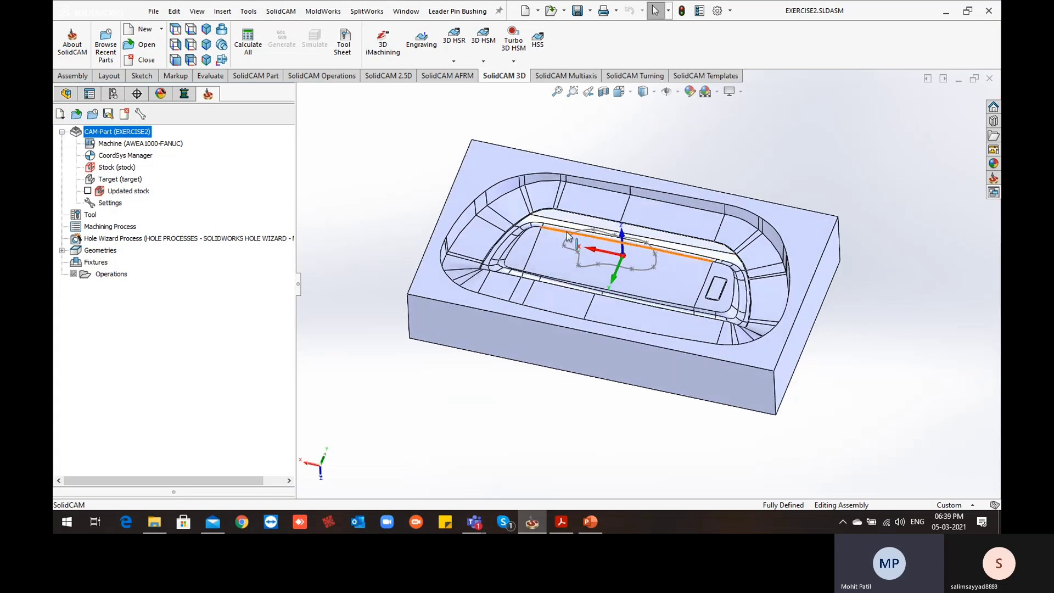
scroll(568, 237, down, 3)
click(585, 196)
click(532, 178)
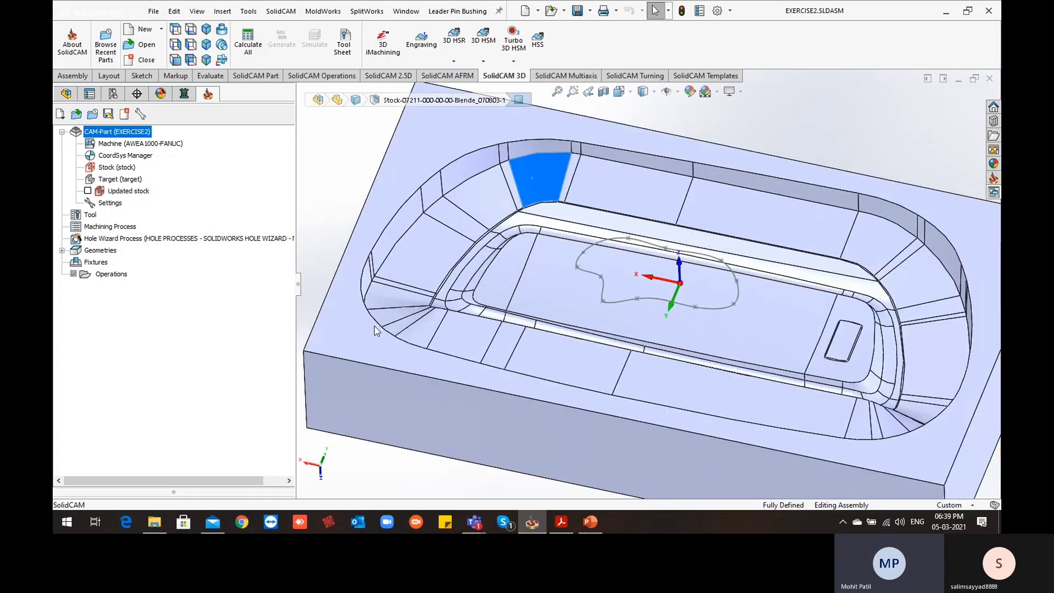
click(482, 200)
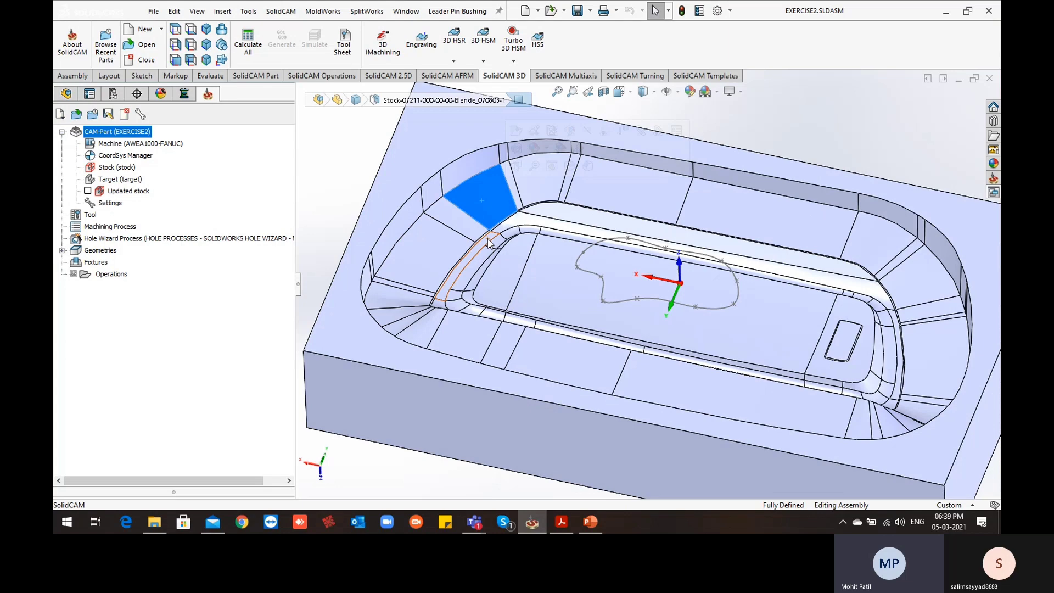
scroll(555, 259, up, 2)
middle_drag(619, 300, 617, 268)
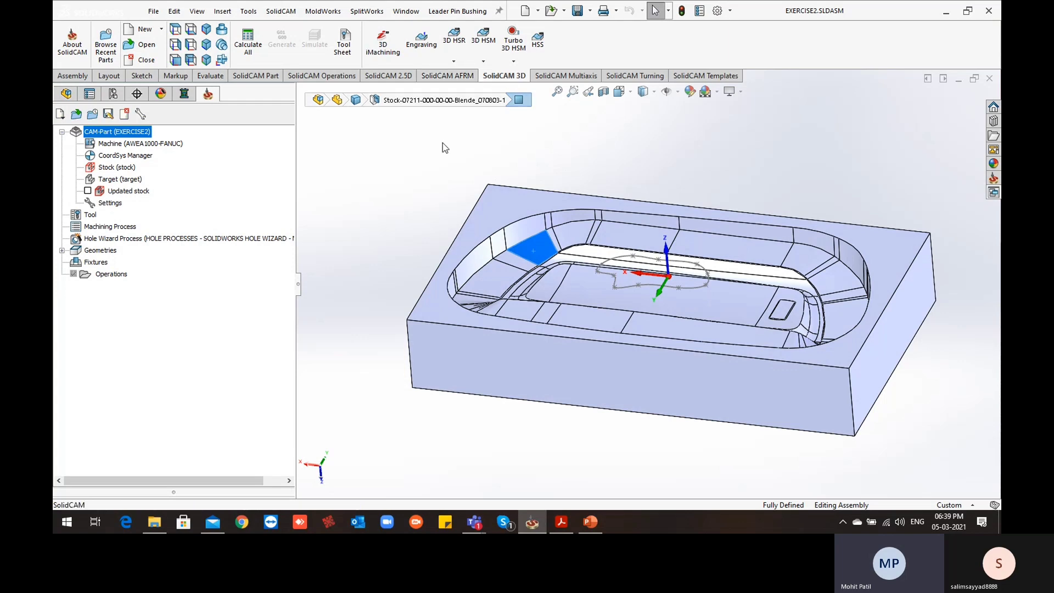
scroll(623, 285, up, 2)
middle_drag(623, 286, 625, 300)
scroll(667, 260, down, 2)
middle_drag(664, 261, 641, 286)
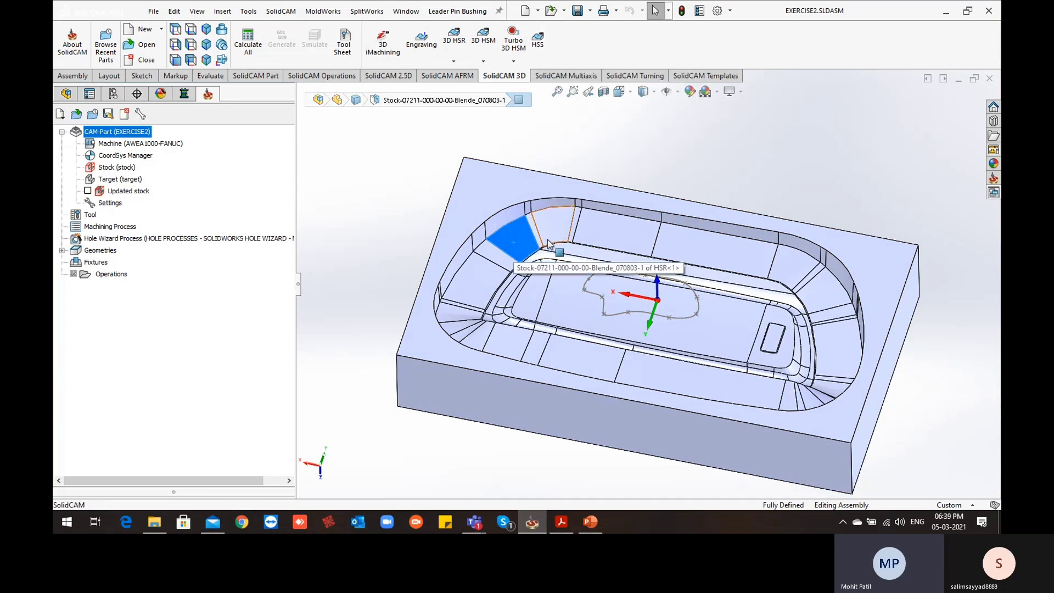
scroll(513, 240, down, 1)
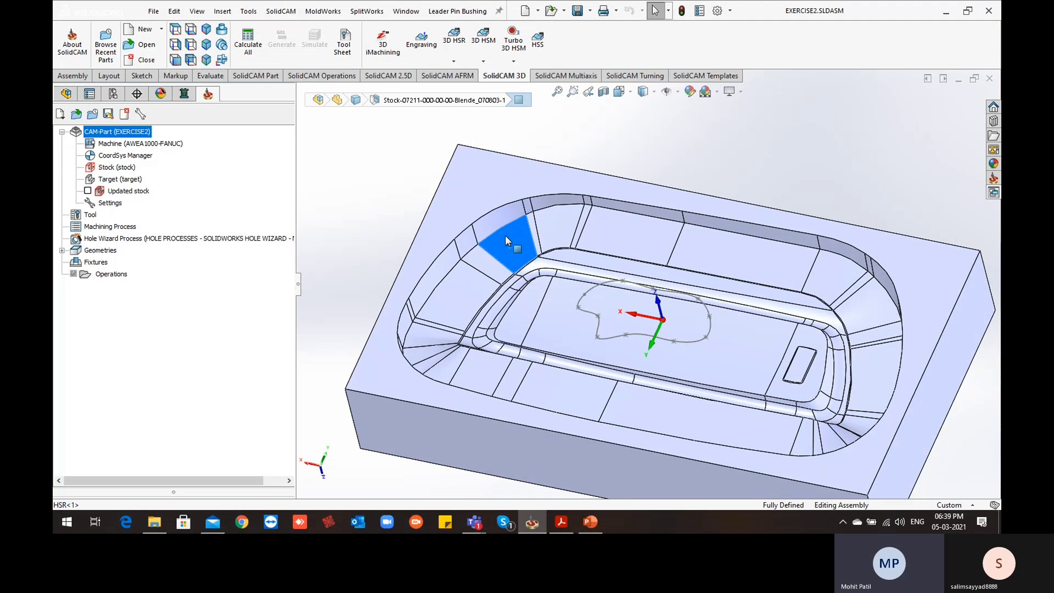
scroll(565, 287, up, 2)
scroll(567, 271, down, 3)
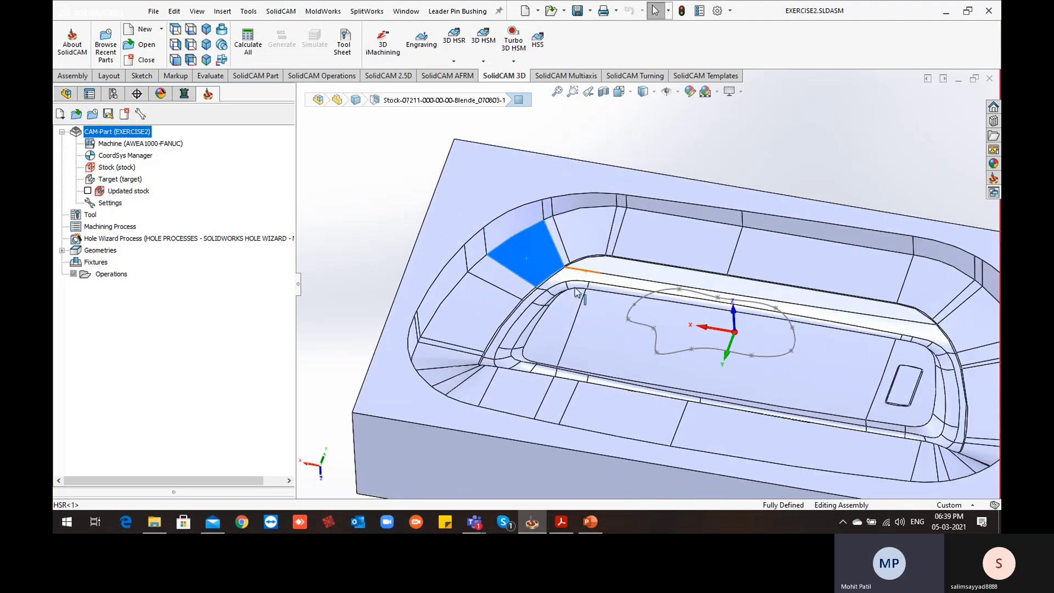
middle_drag(566, 269, 556, 275)
click(387, 174)
scroll(411, 159, up, 2)
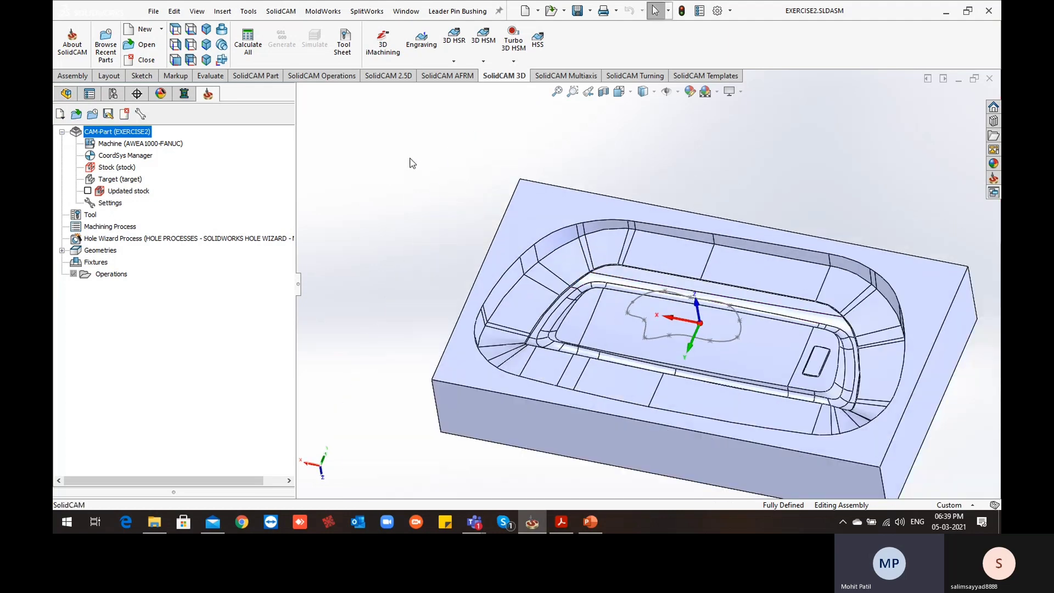
Start a new HSS operation for the CAM-Part and briefly consult the HSS strategies in the PDF
click(538, 44)
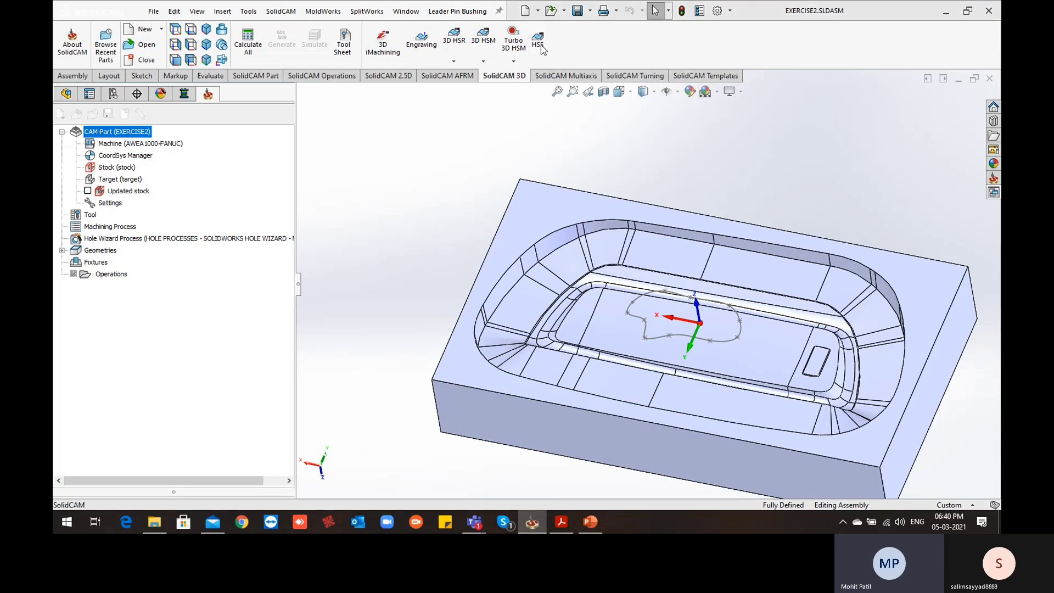
drag(470, 85, 497, 108)
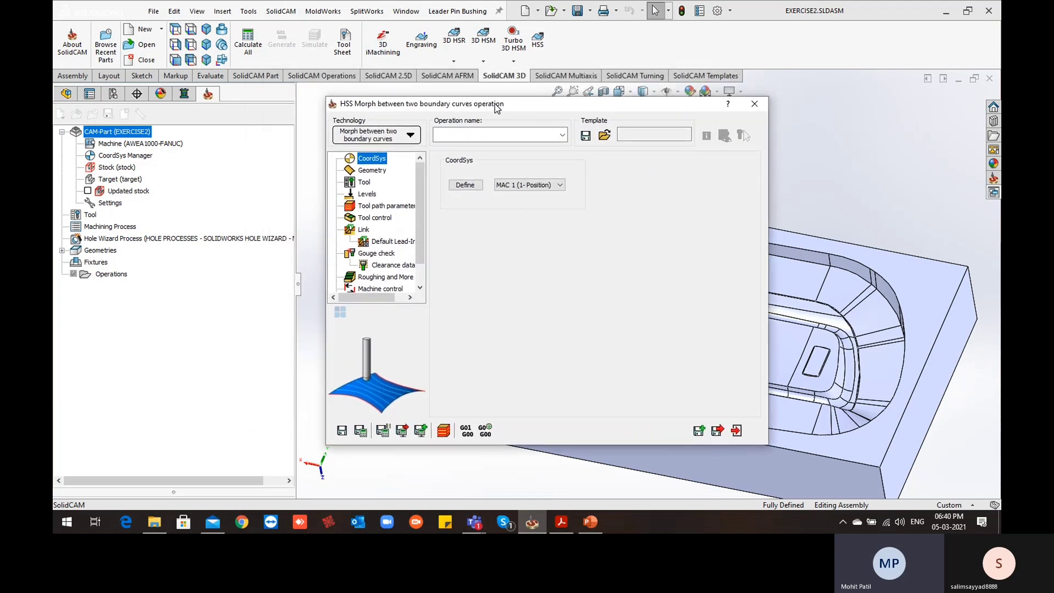
click(562, 521)
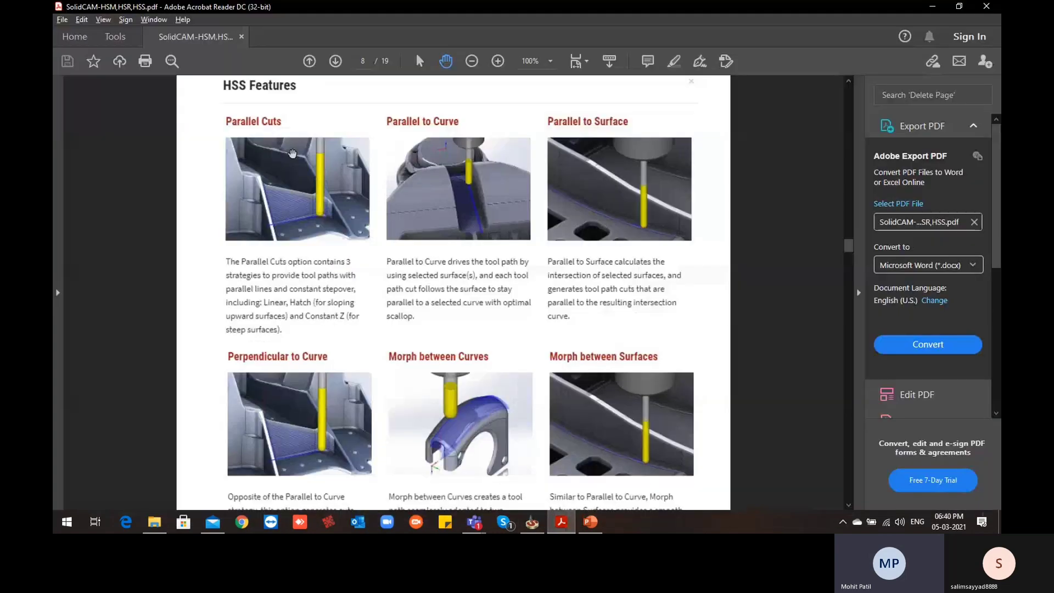
click(562, 523)
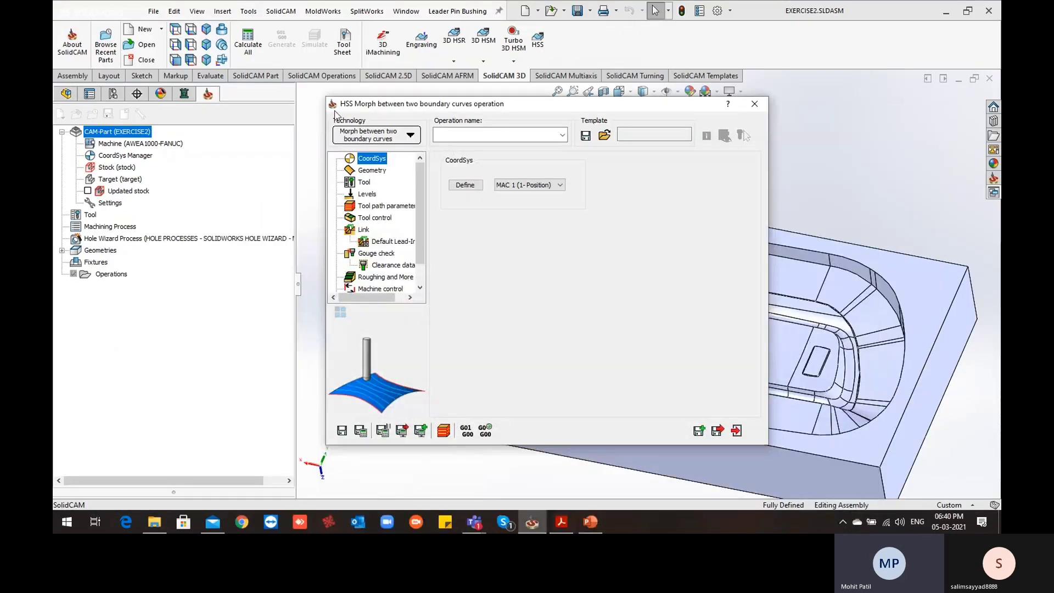
Change the HSS operation's technology to linear Parallel cuts
click(412, 137)
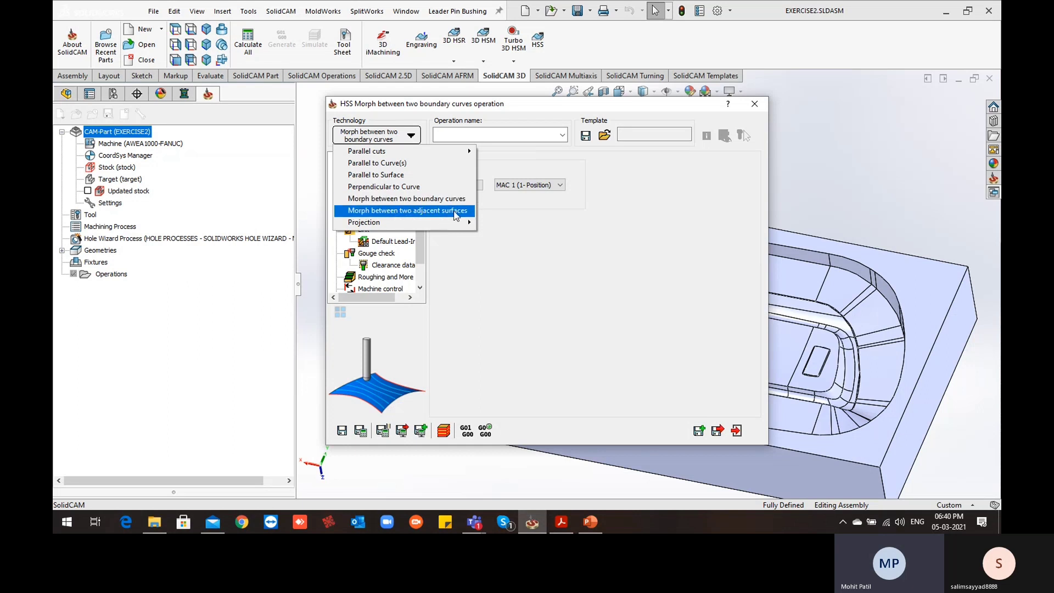
click(419, 194)
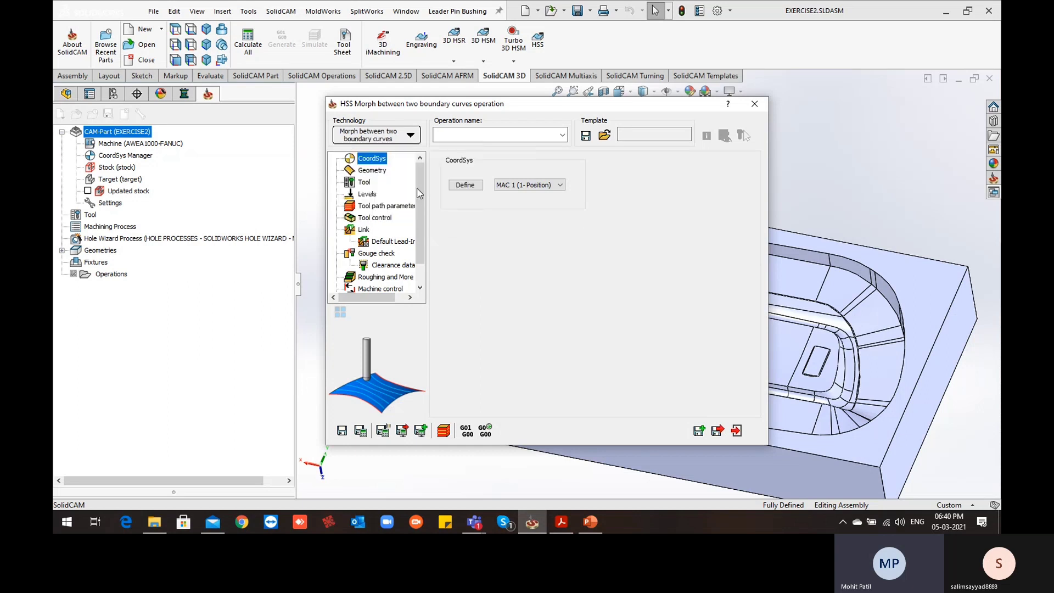
click(402, 140)
mouse_move(372, 153)
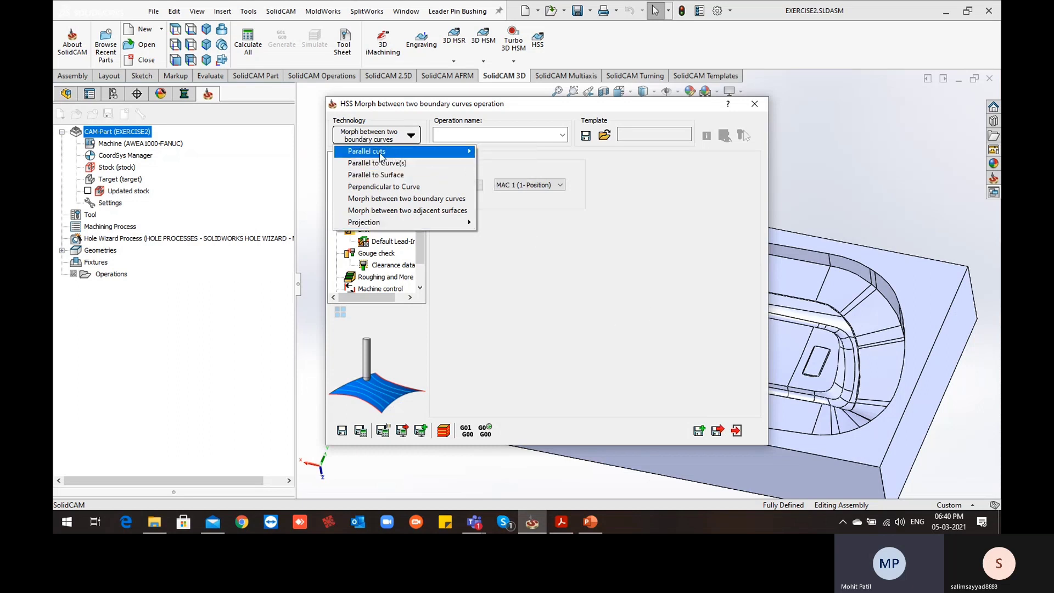
click(526, 153)
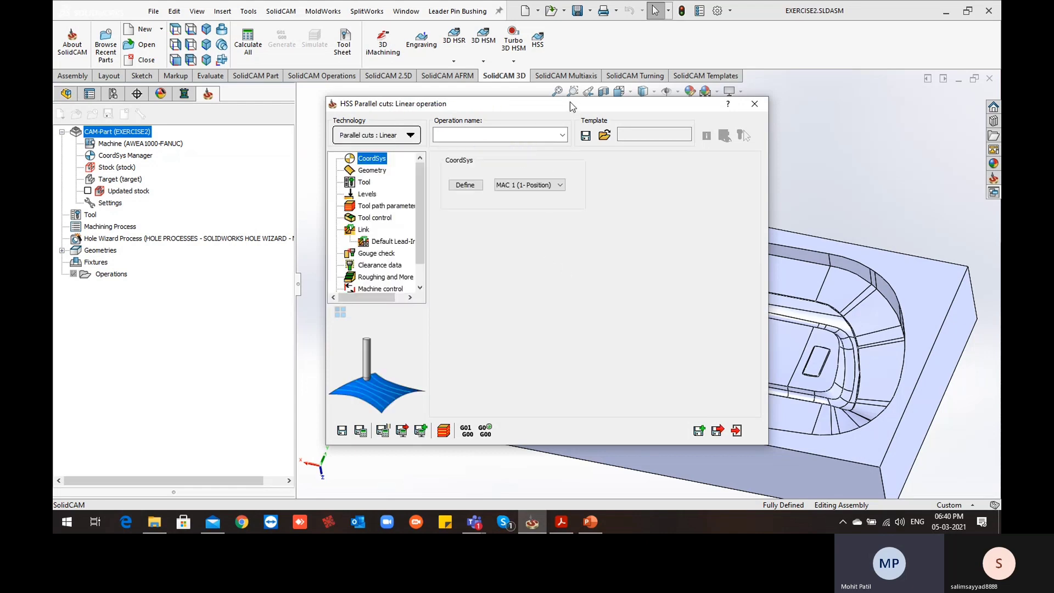
Define the single sloped wall face at the cavity's rounded end as the operation's drive surface
drag(570, 104, 347, 119)
scroll(769, 263, up, 1)
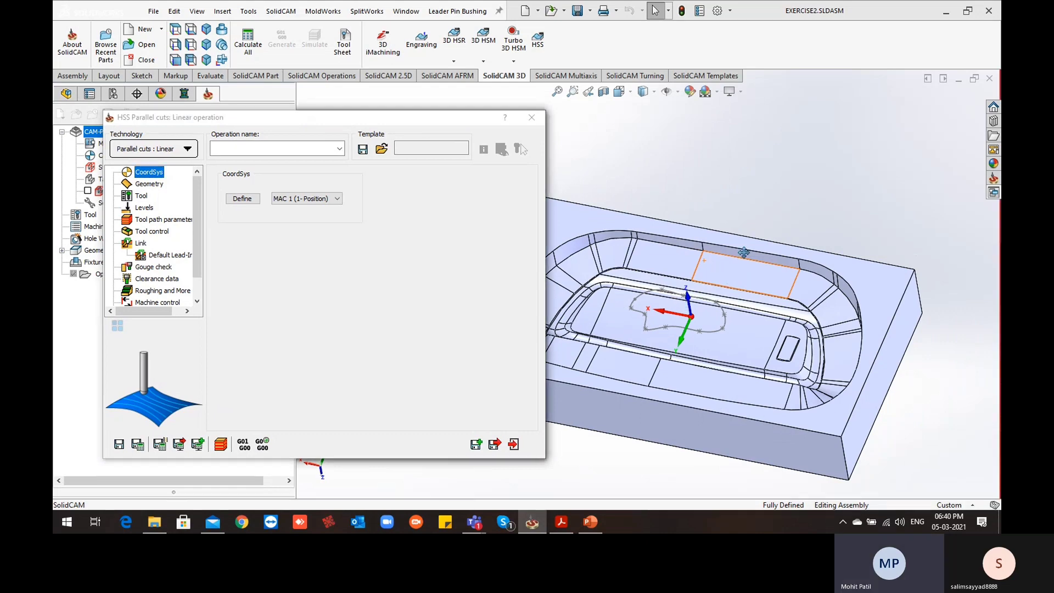
ctrl+middle_drag(744, 253, 846, 209)
scroll(650, 263, down, 2)
click(653, 253)
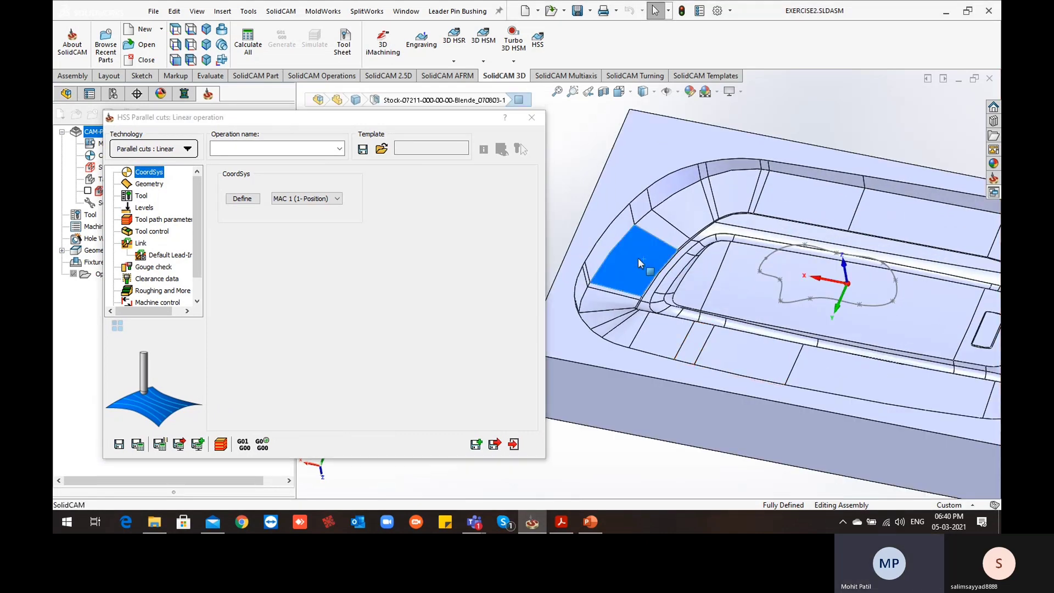
click(146, 173)
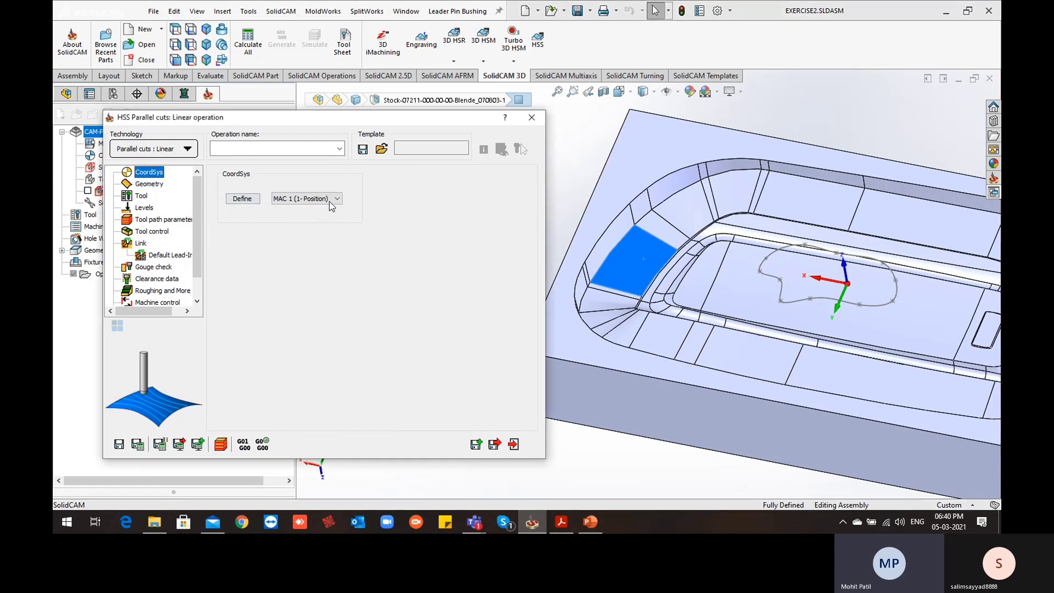
click(151, 186)
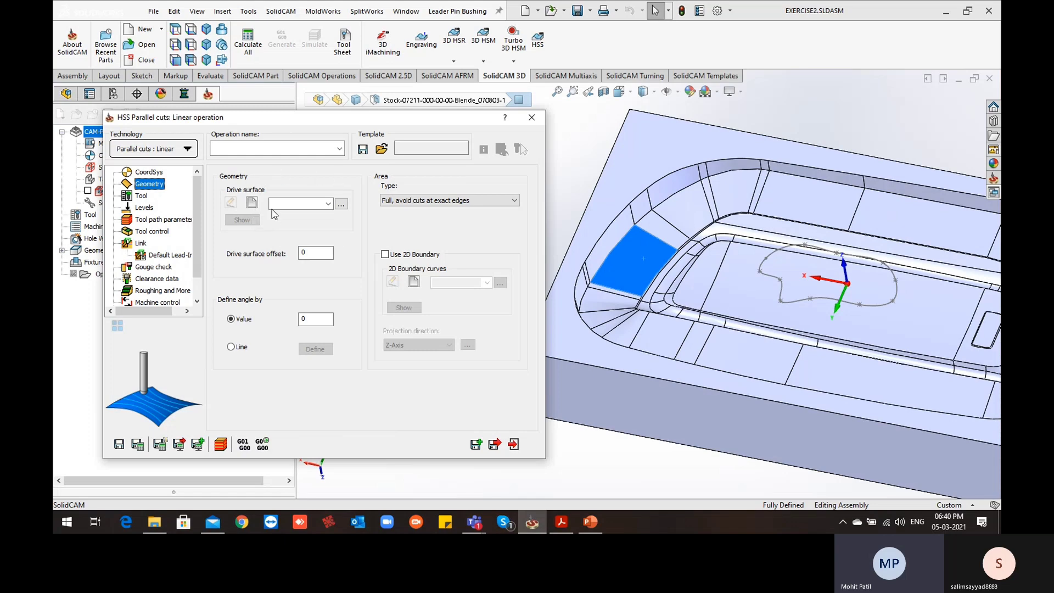
click(558, 172)
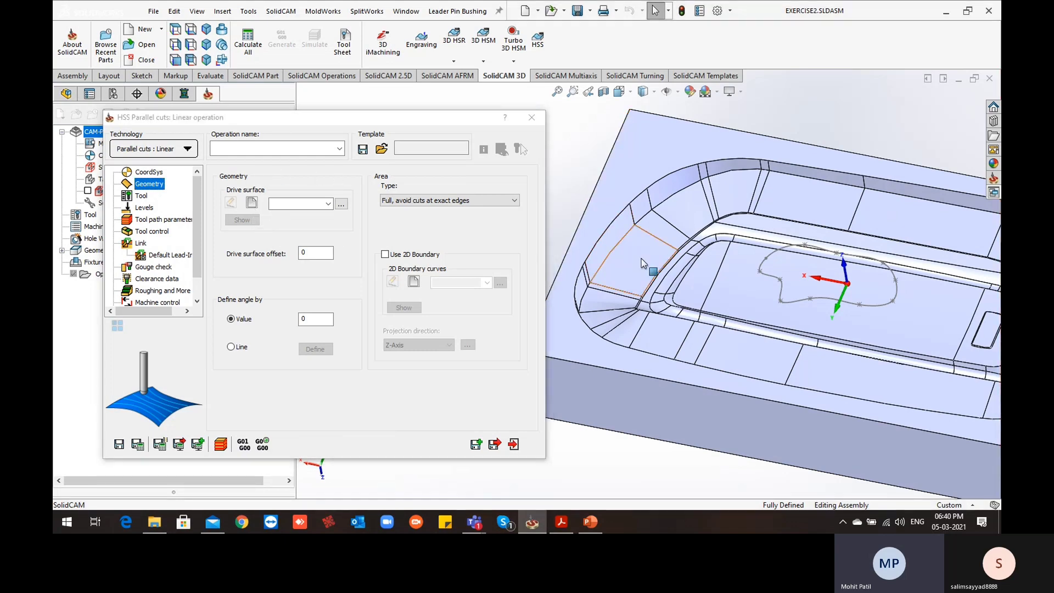
click(252, 203)
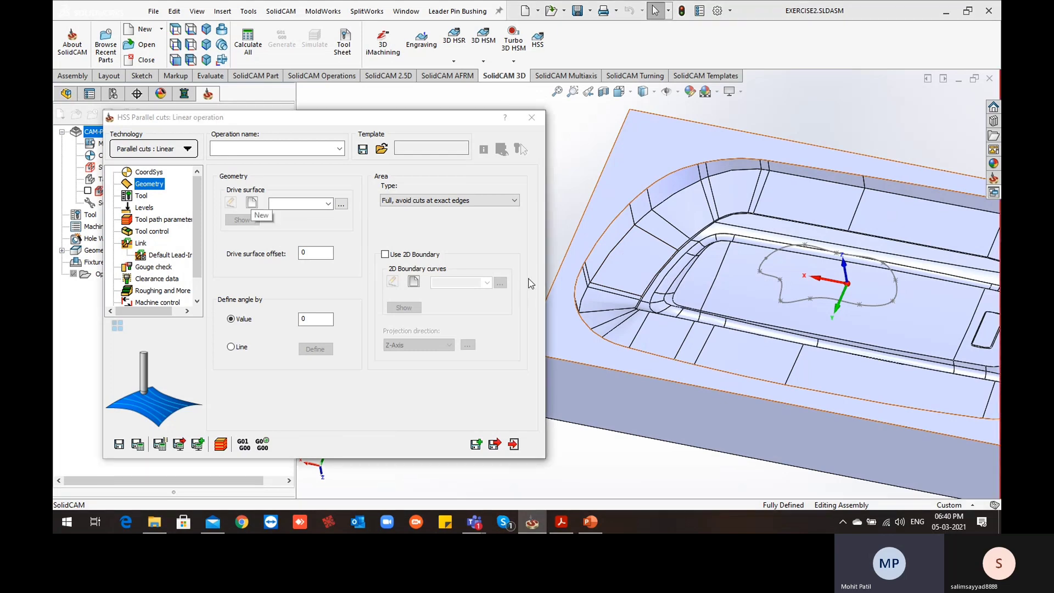
click(637, 273)
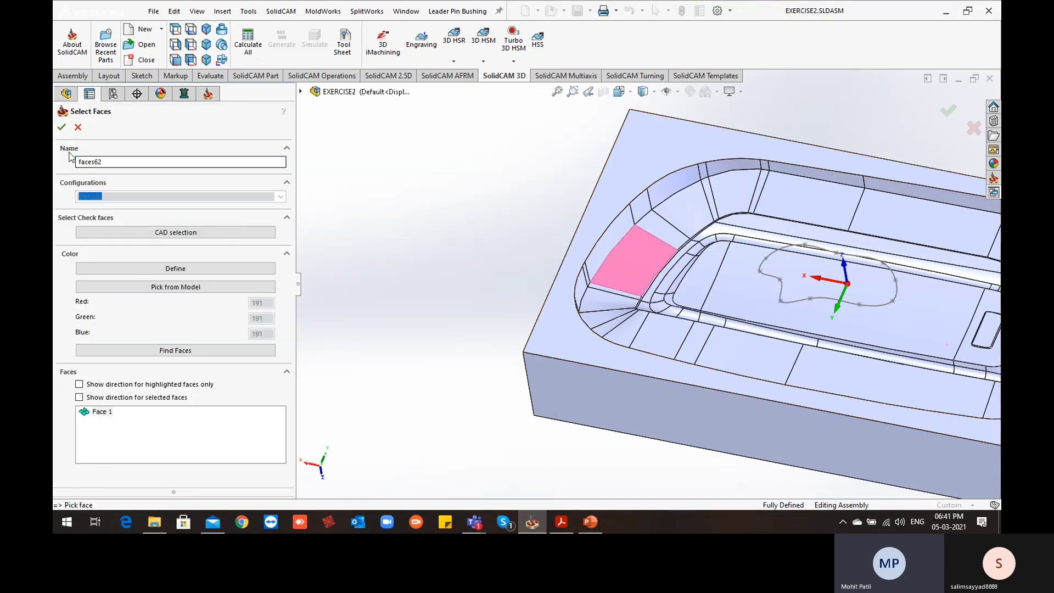
click(61, 128)
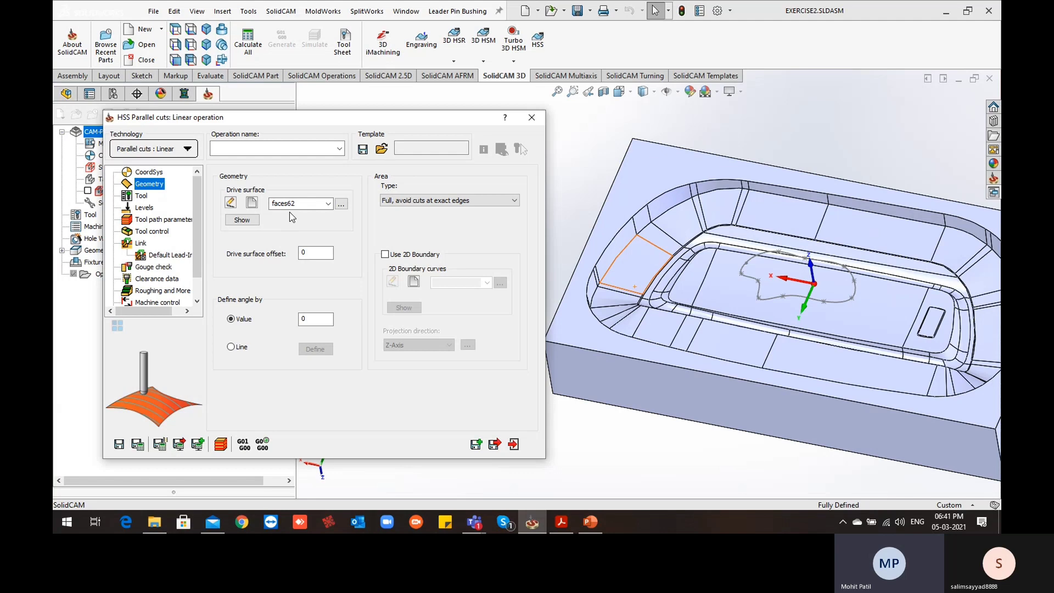
click(305, 254)
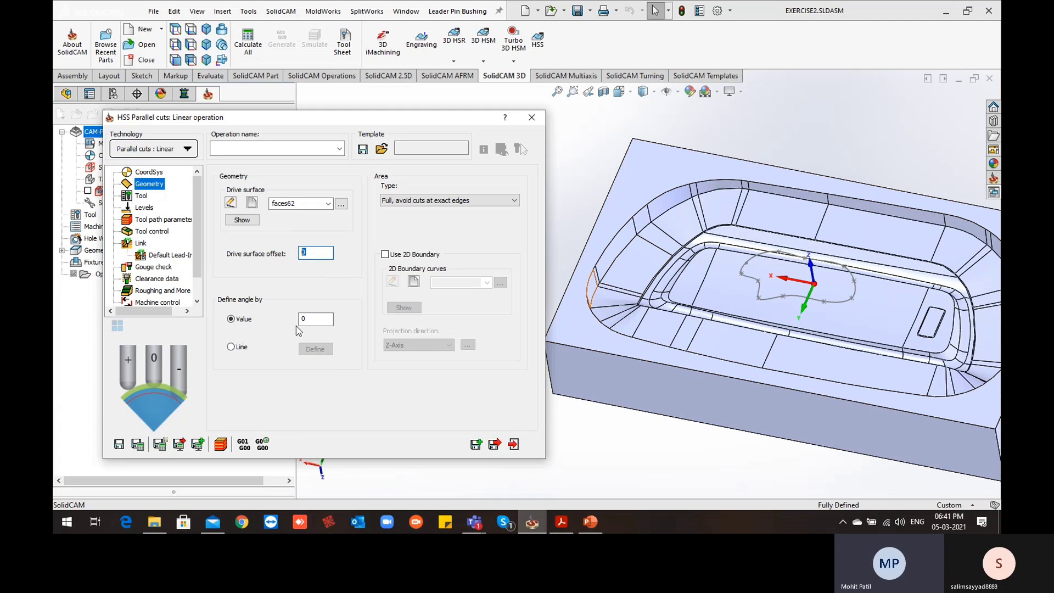
Add a new ball nose mill with a 6 mm diameter and 3 mm corner radius for the operation
click(142, 197)
click(289, 353)
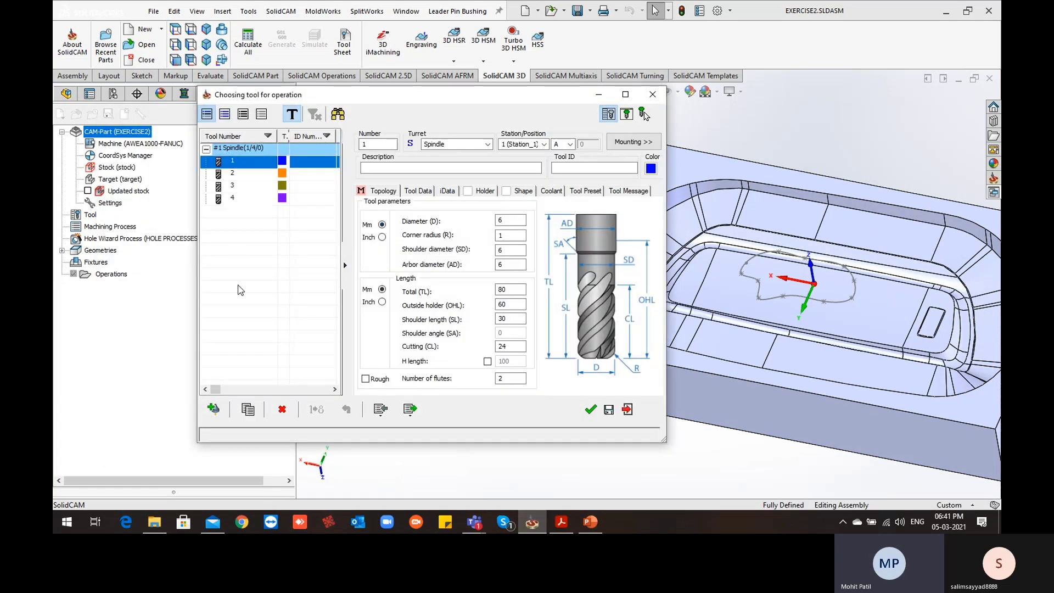
click(212, 409)
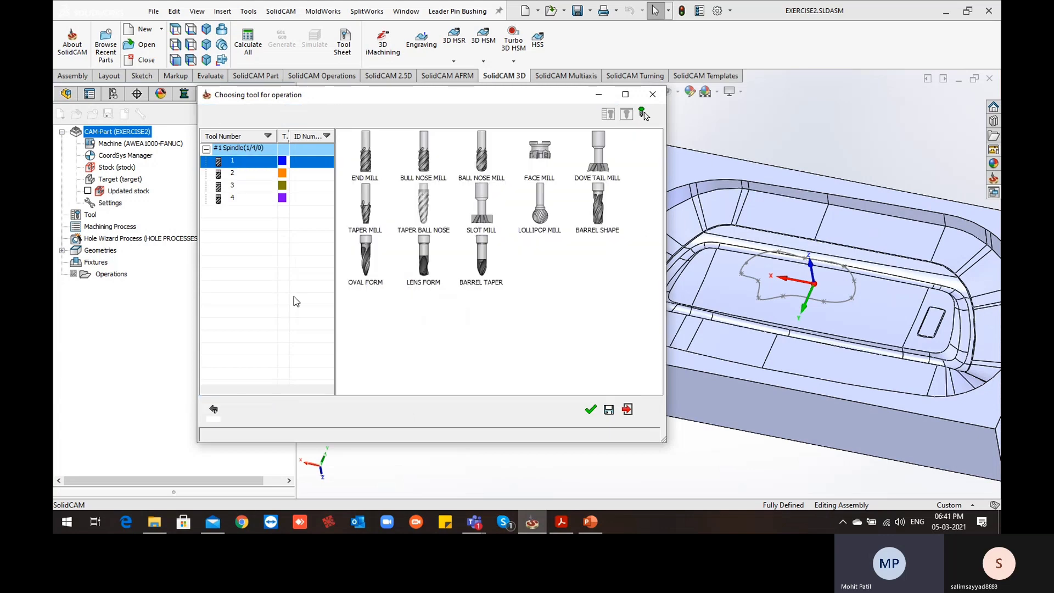
click(482, 157)
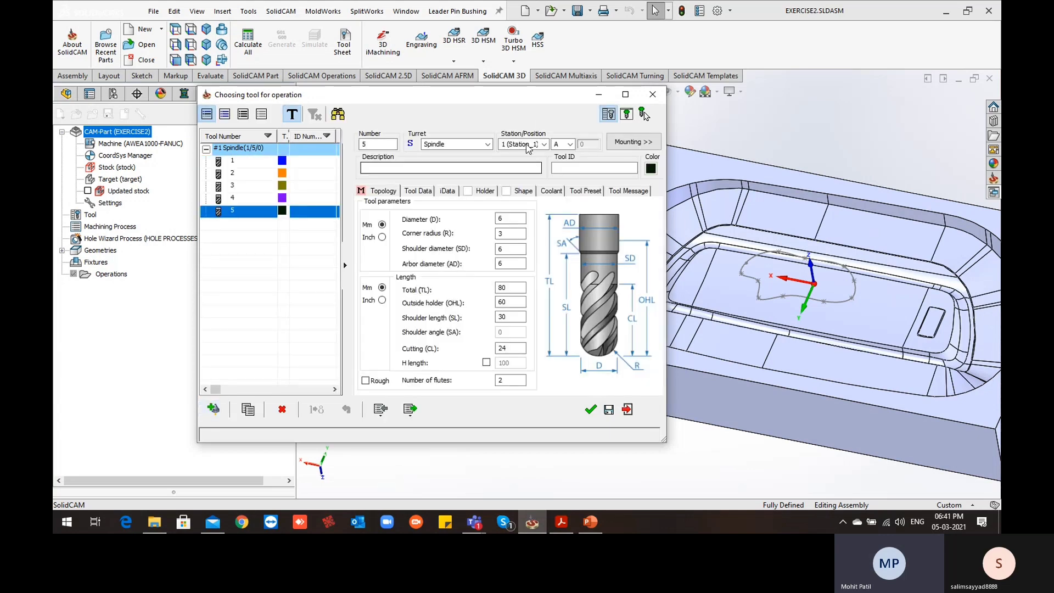
drag(552, 98, 471, 91)
scroll(685, 246, down, 3)
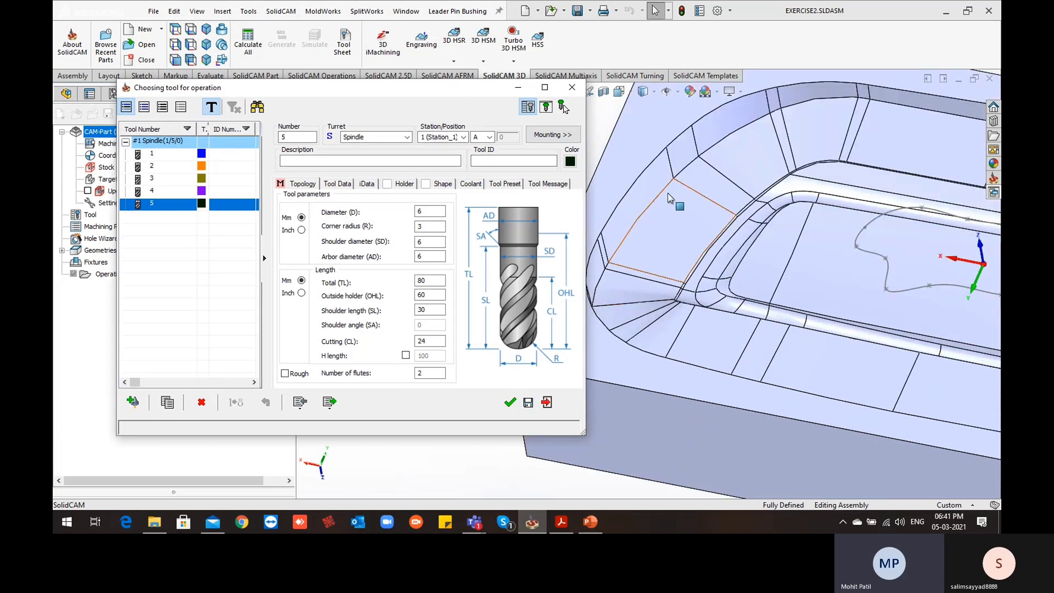
middle_drag(686, 245, 700, 228)
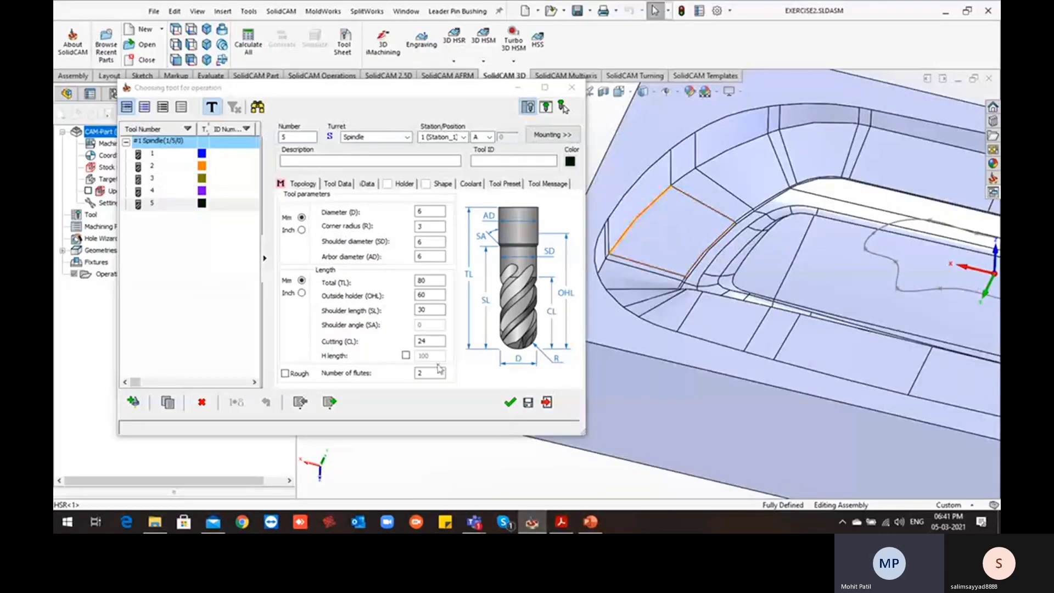
Turn off the separate finish spin rate in the ball nose mill's data and assign the tool to the operation
click(341, 196)
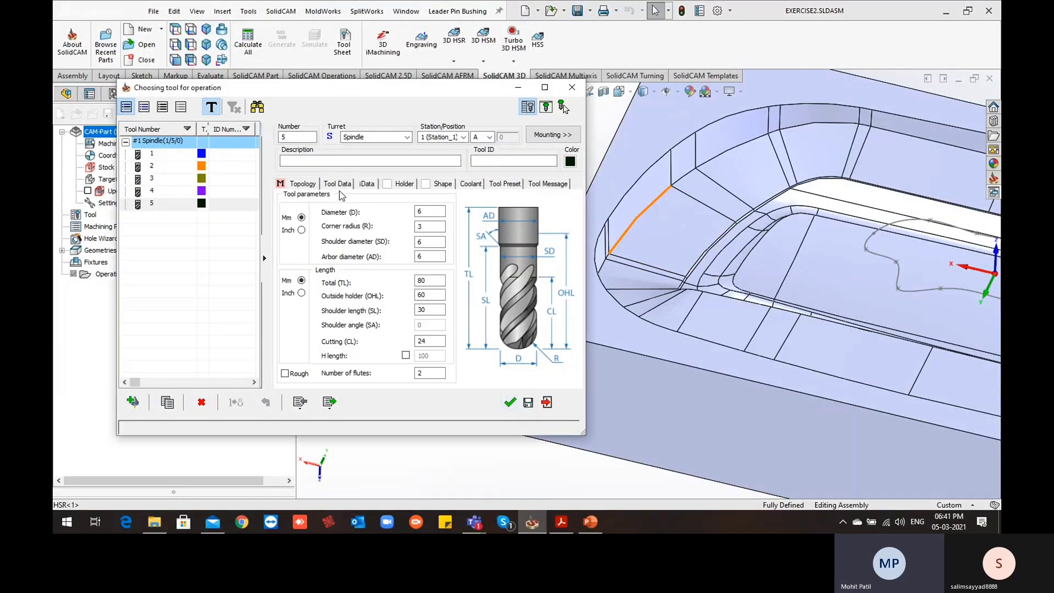
click(338, 184)
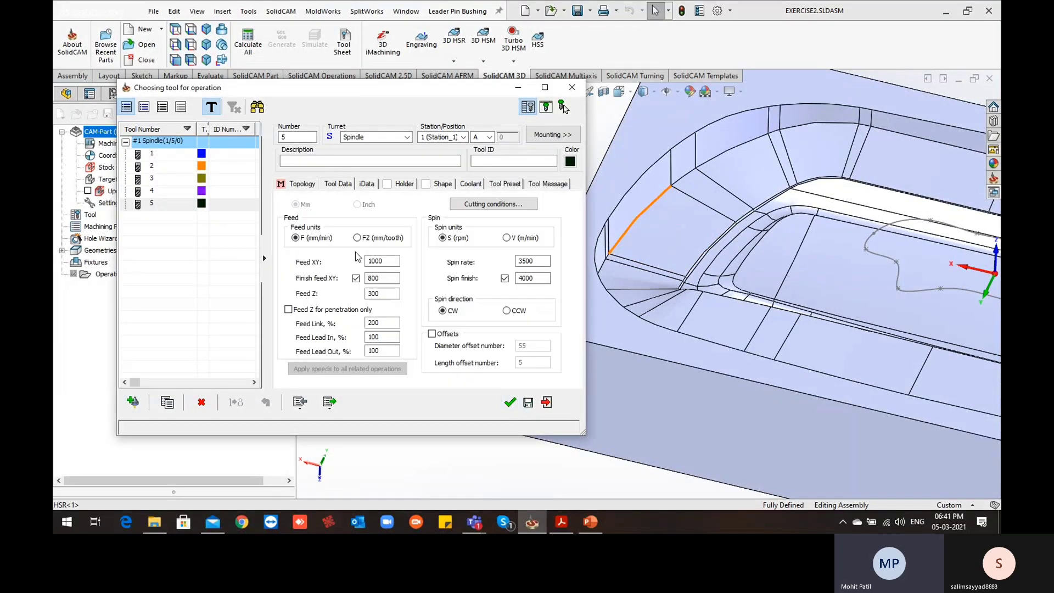
click(505, 279)
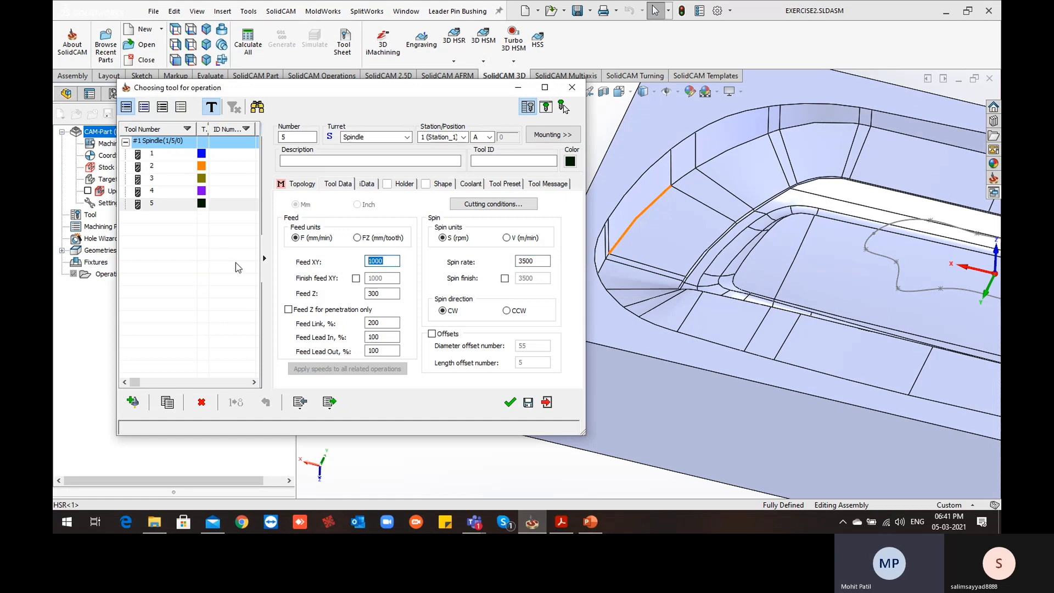
click(511, 402)
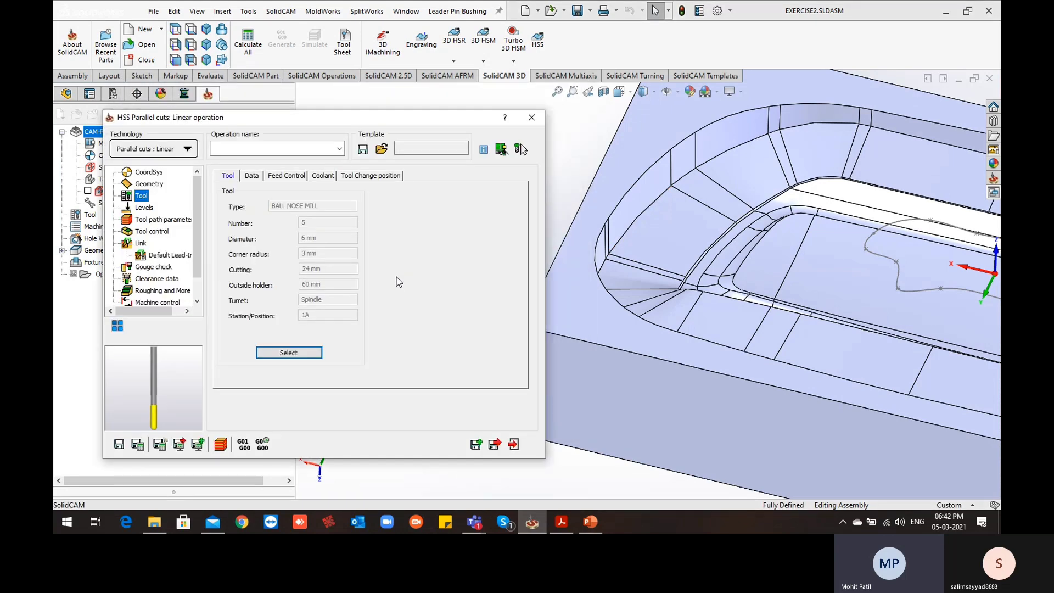
Review the operation's levels and clearance area types against the cavity, keeping the type at Automatic
click(144, 208)
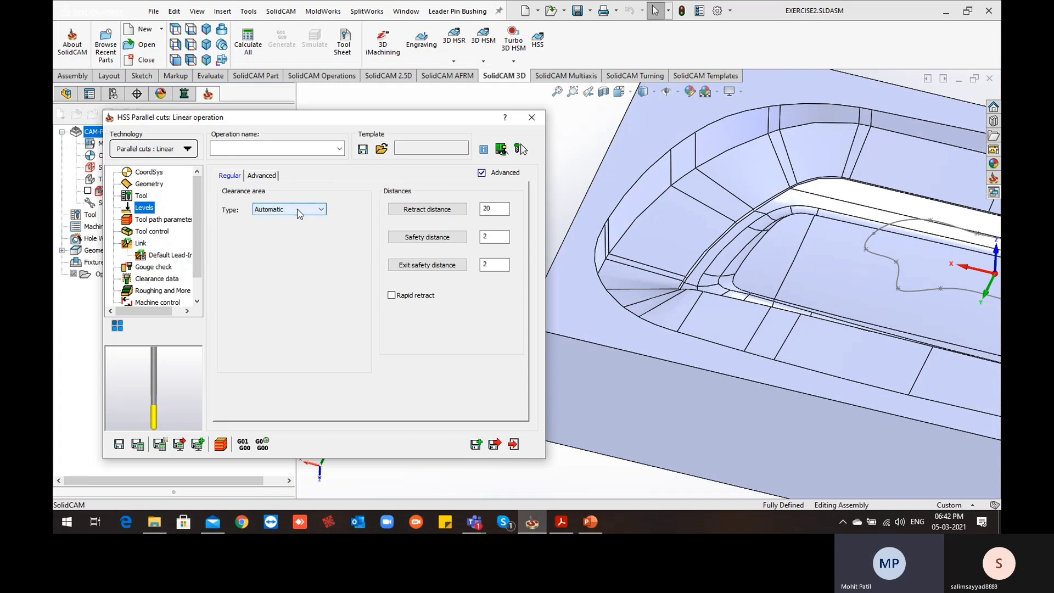
scroll(928, 305, up, 5)
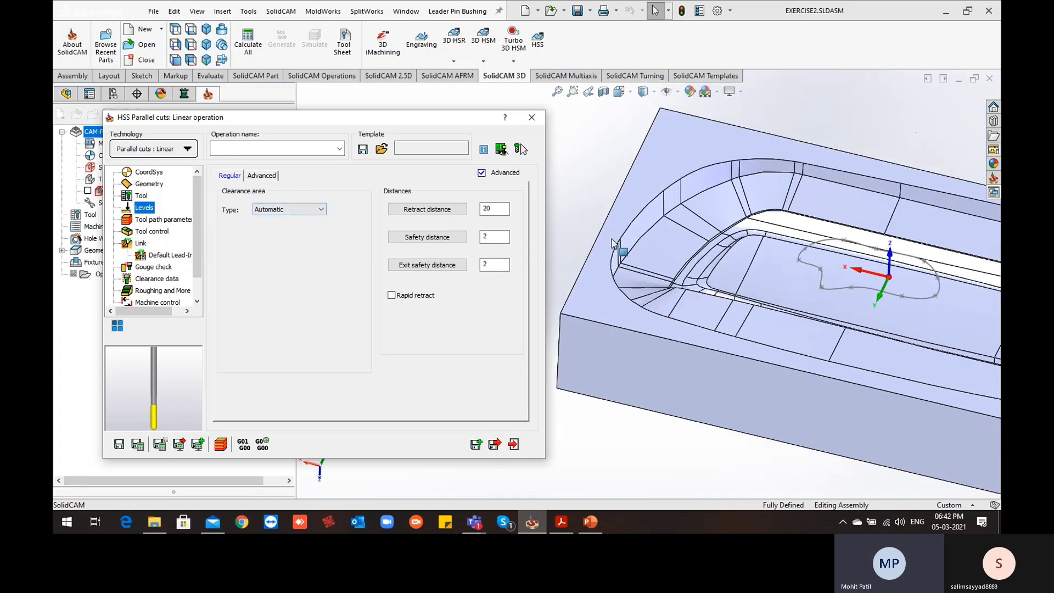
middle_drag(839, 271, 676, 247)
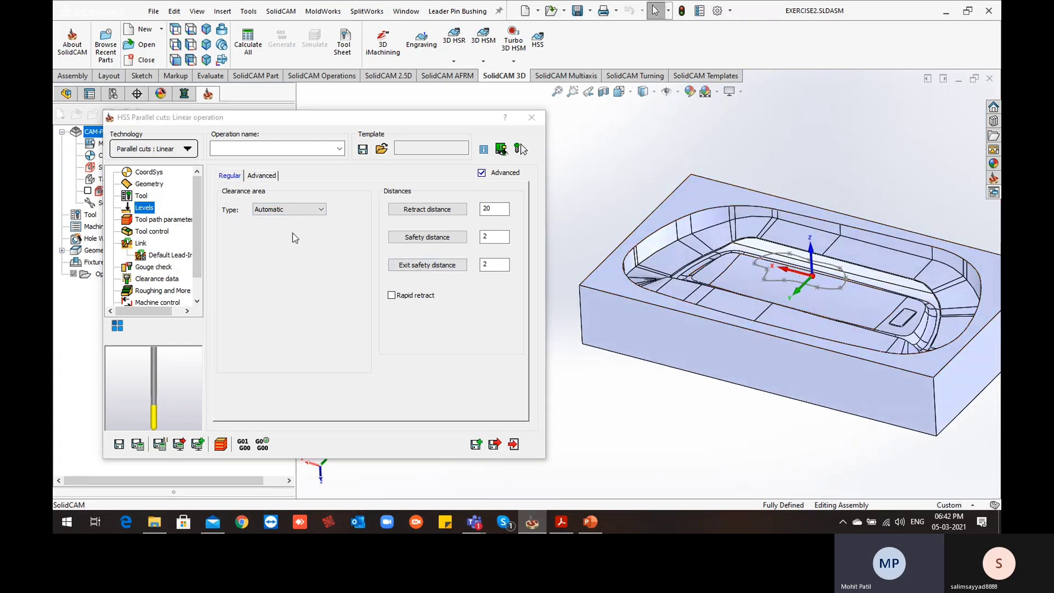
click(317, 209)
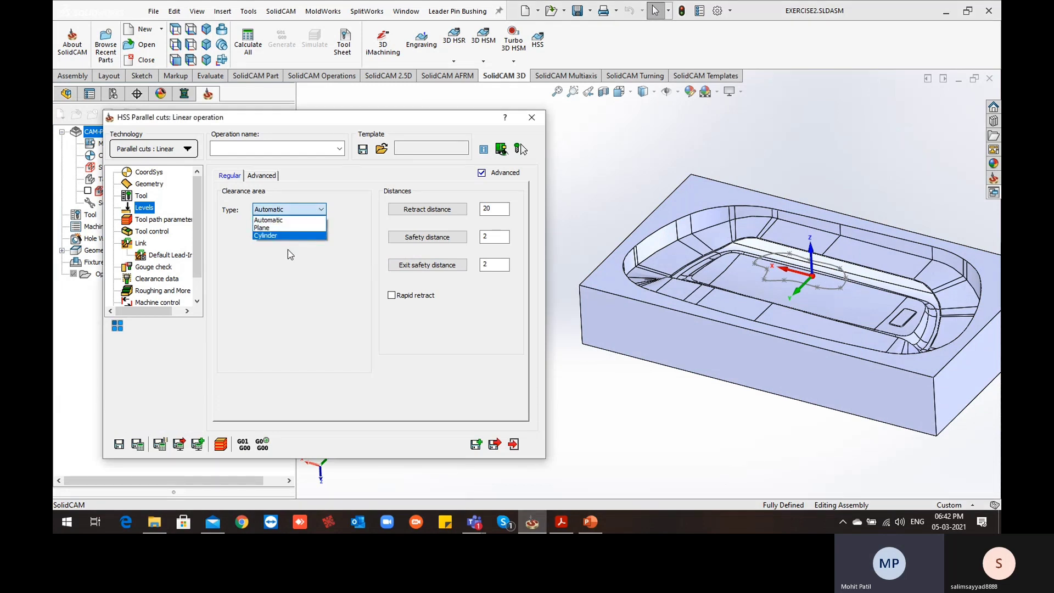
click(275, 220)
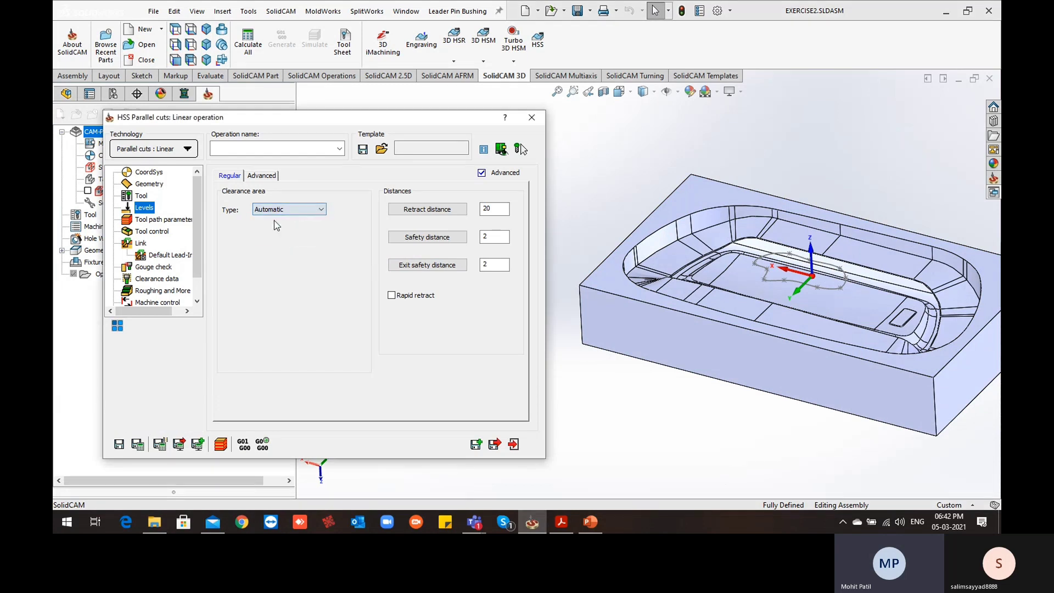
mouse_move(681, 344)
middle_down()
mouse_move(706, 274)
mouse_move(690, 340)
middle_up()
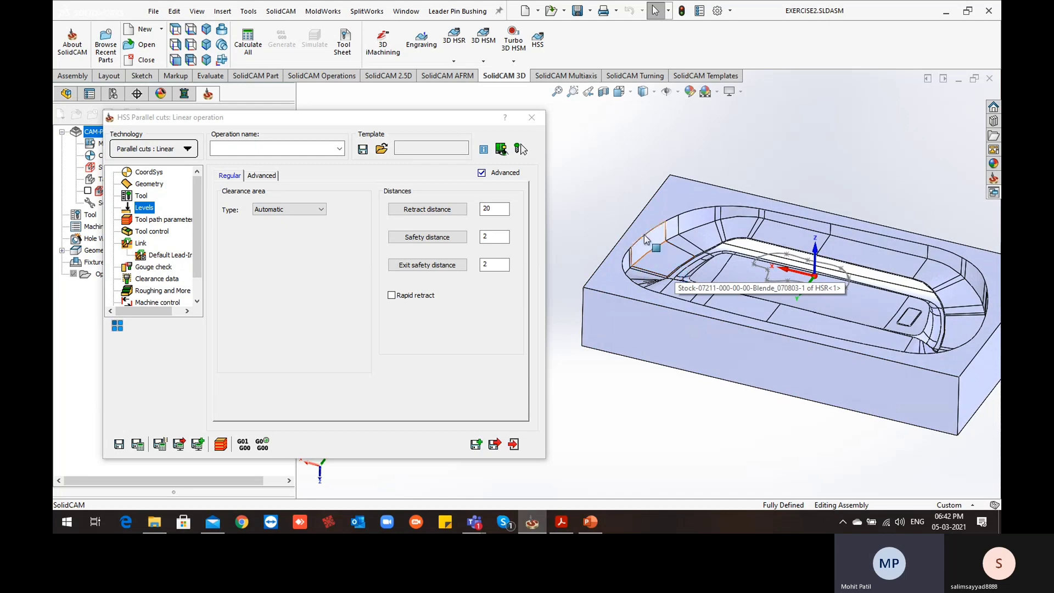
scroll(620, 255, down, 2)
middle_drag(682, 287, 680, 302)
scroll(631, 294, up, 2)
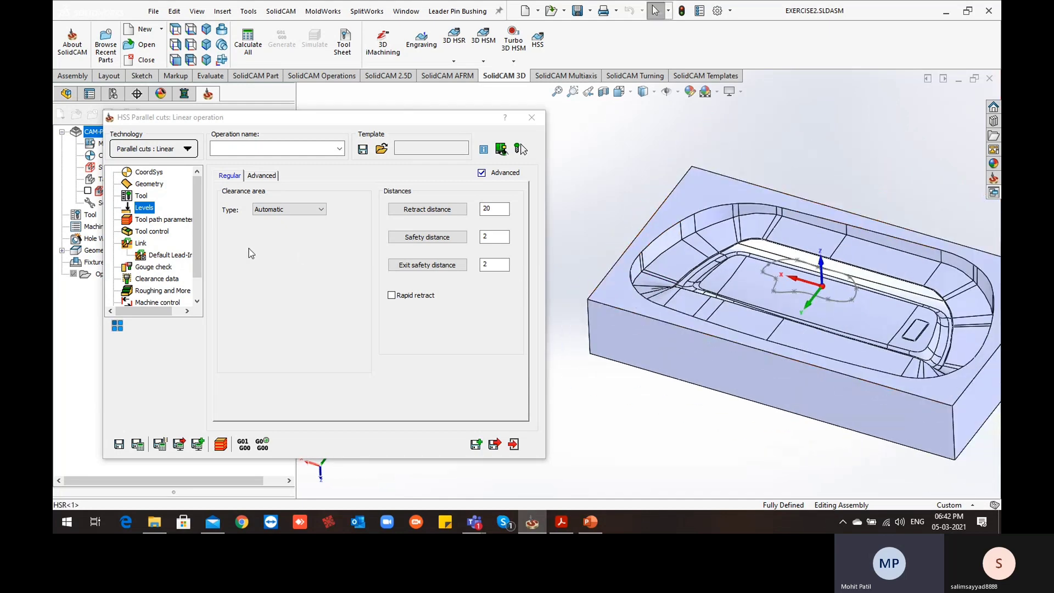
Set the tool path's maximum step over to 0.25, and save and calculate the operation
click(164, 219)
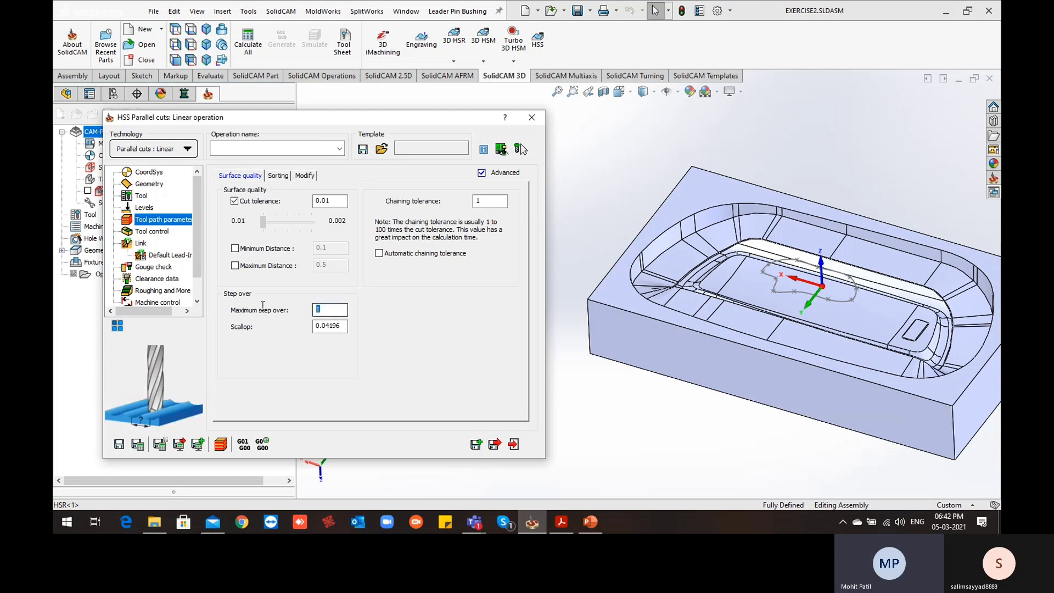
text(0.25)
drag(340, 311, 277, 338)
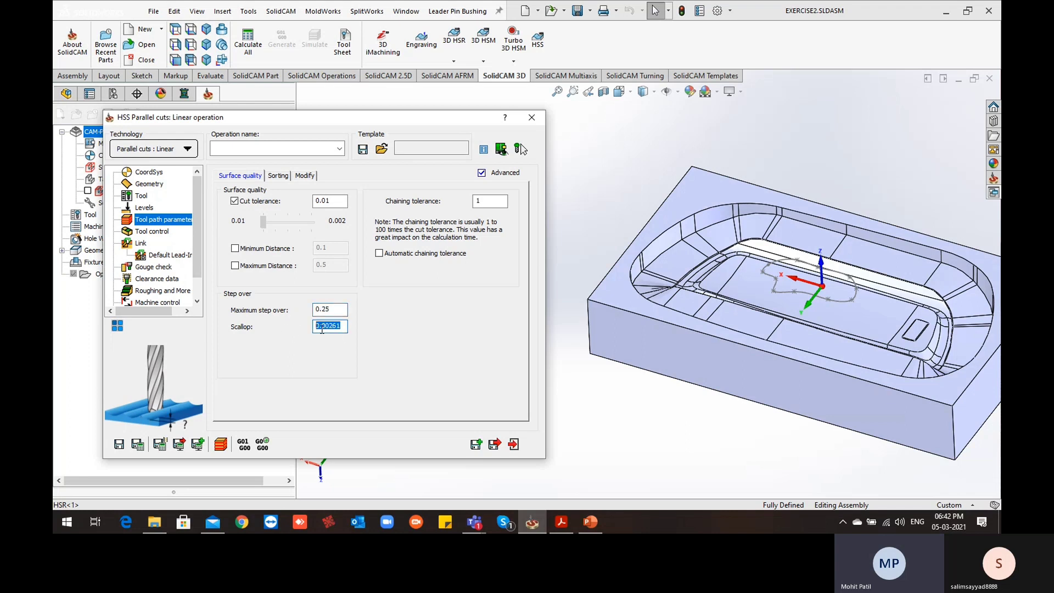
drag(342, 311, 251, 332)
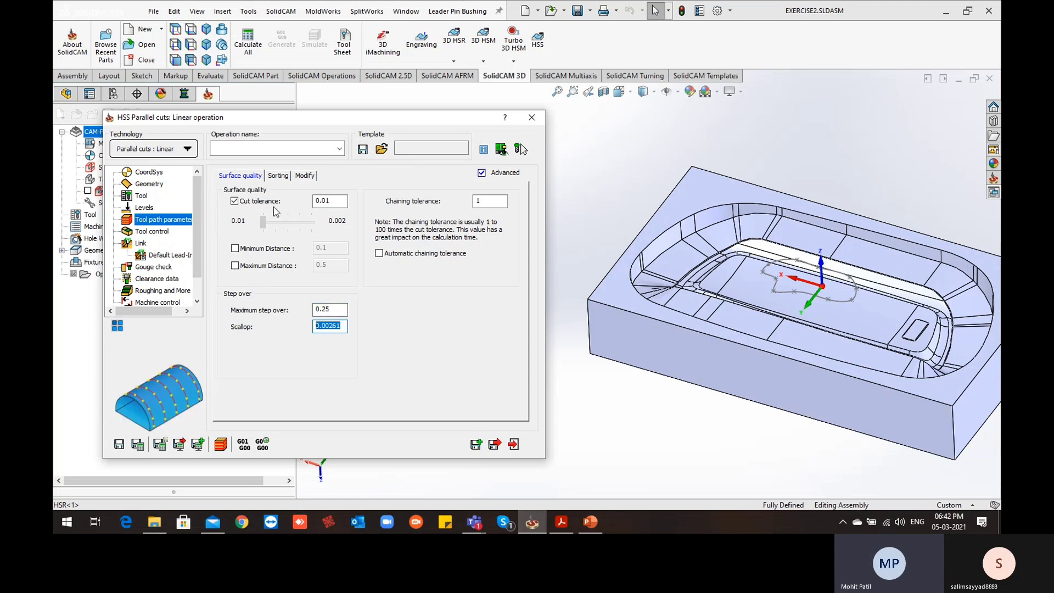
click(329, 201)
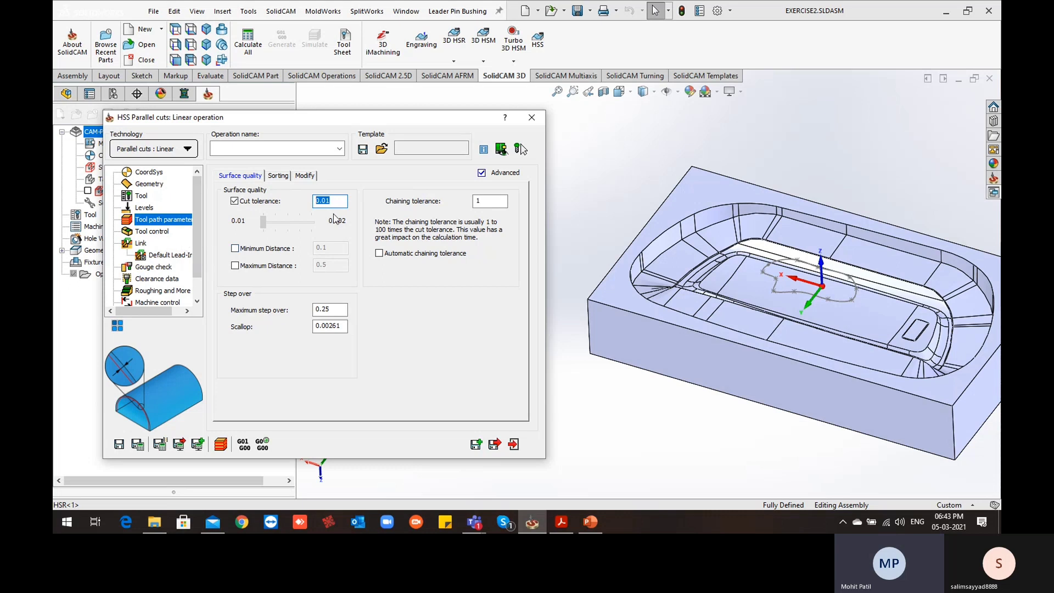
drag(351, 117, 395, 117)
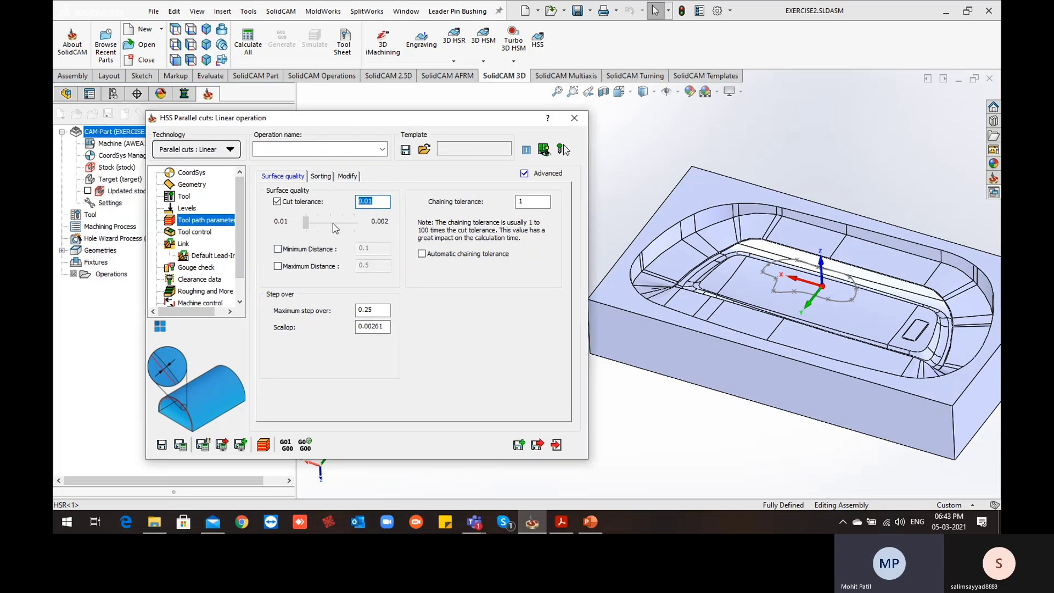
click(183, 446)
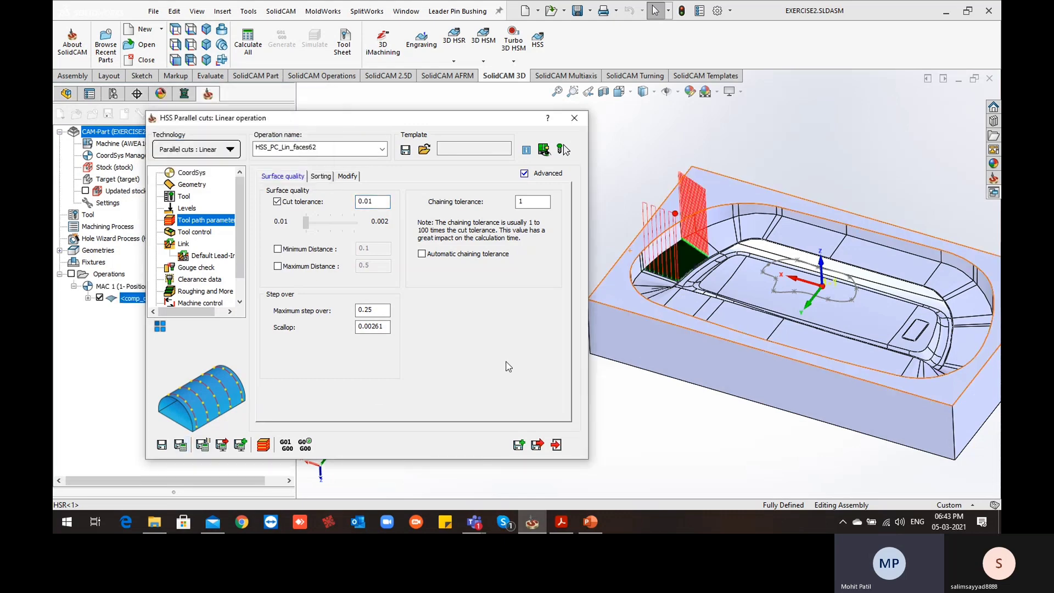
Examine the calculated linear passes on the sloped wall face, checking the cut spacing and retract moves near its lower corner
scroll(664, 260, down, 3)
middle_drag(664, 262, 662, 356)
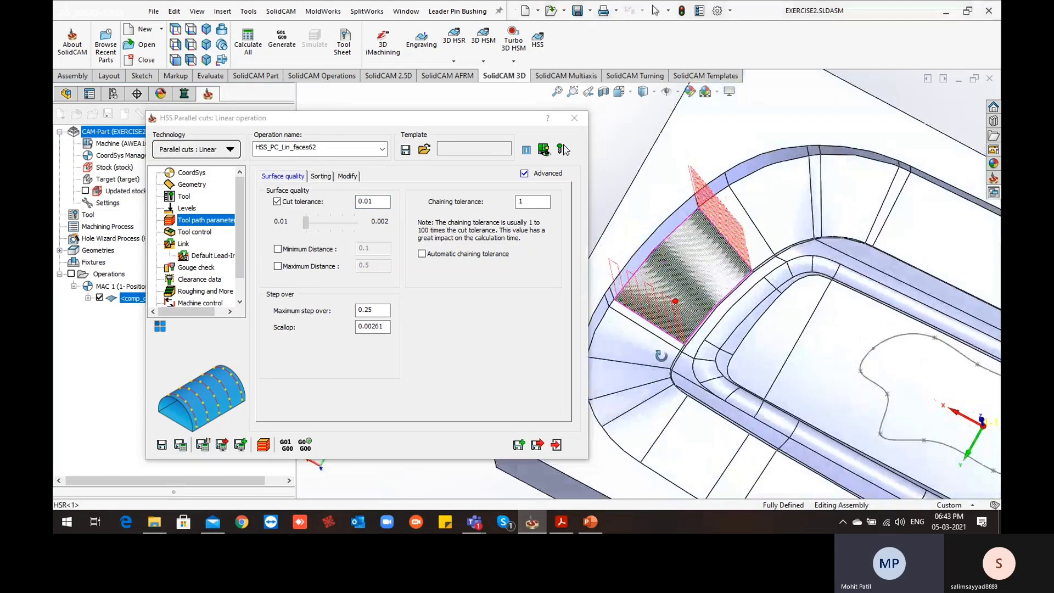
scroll(707, 368, down, 5)
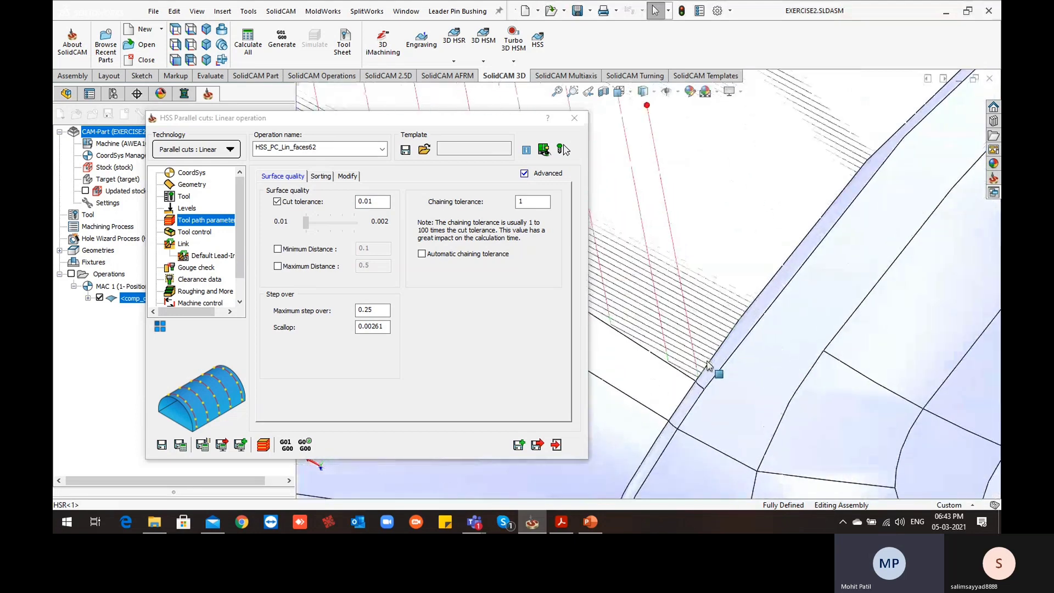
scroll(708, 355, up, 2)
ctrl+middle_drag(737, 310, 909, 309)
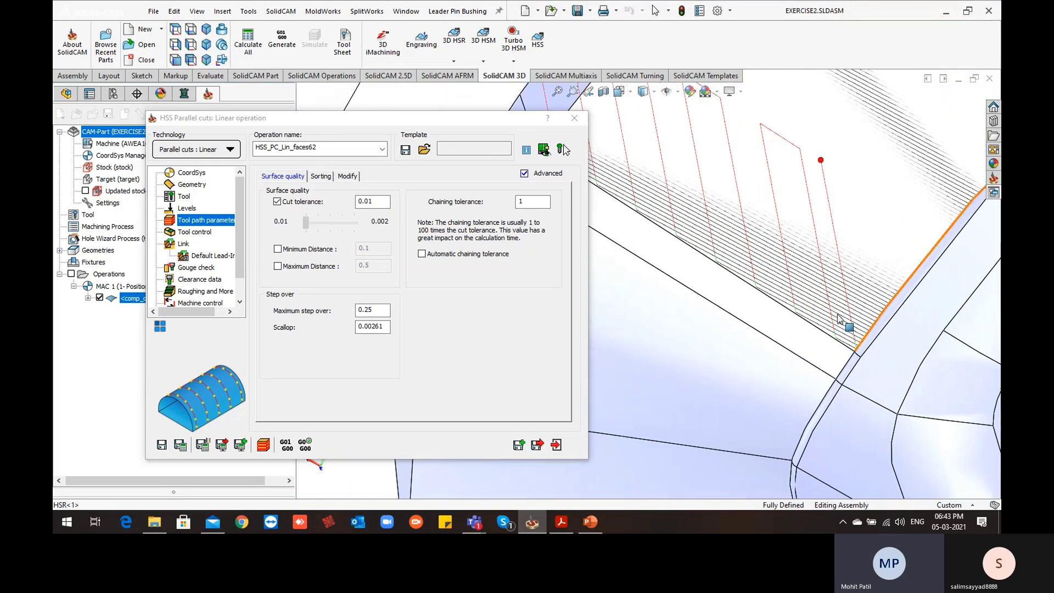
scroll(821, 285, down, 3)
scroll(786, 244, up, 3)
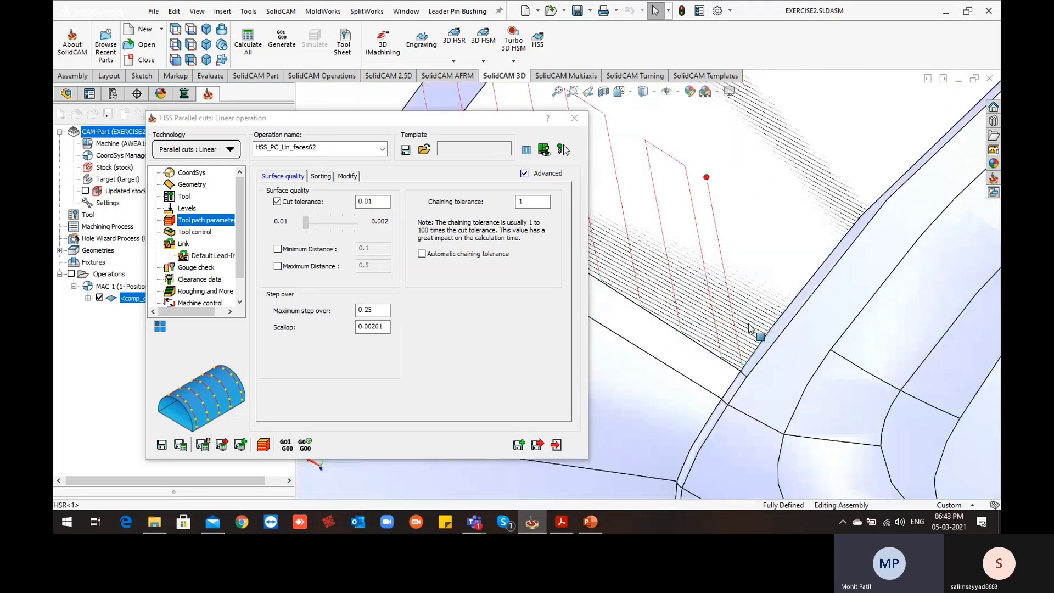
middle_drag(821, 218, 763, 215)
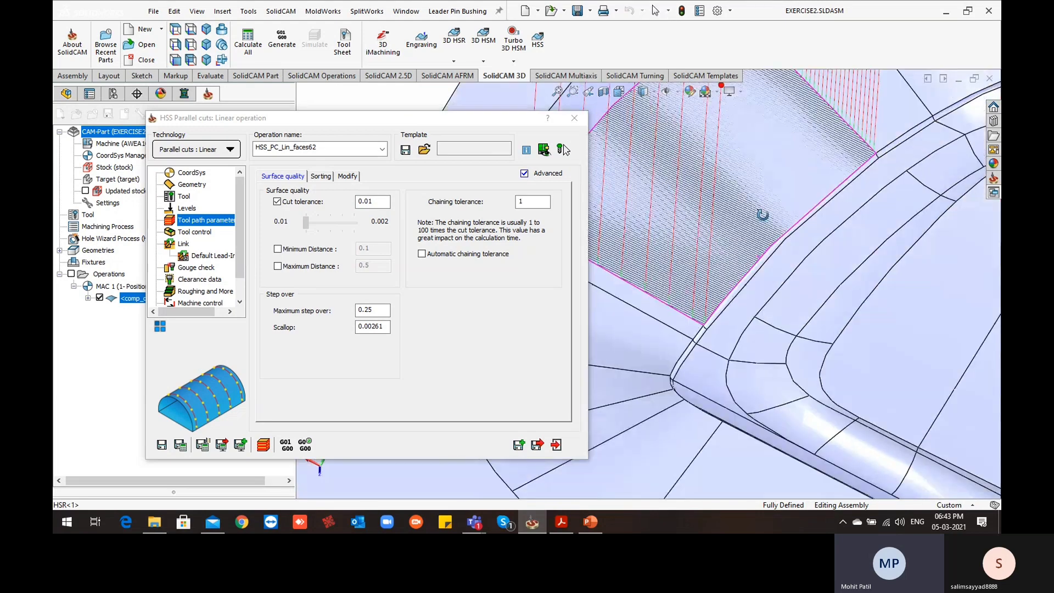
scroll(664, 328, down, 5)
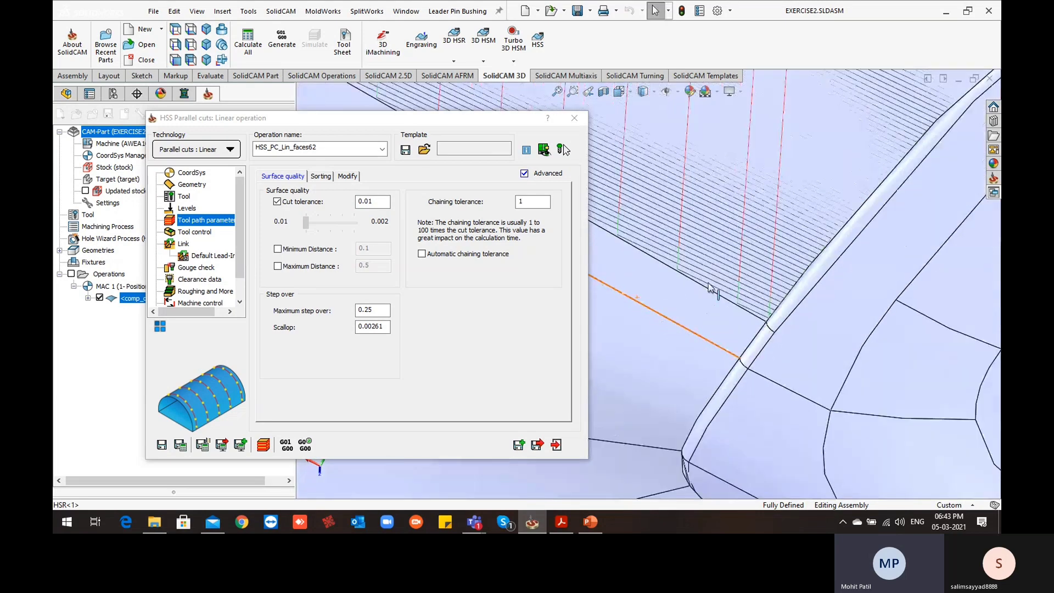
scroll(708, 286, down, 3)
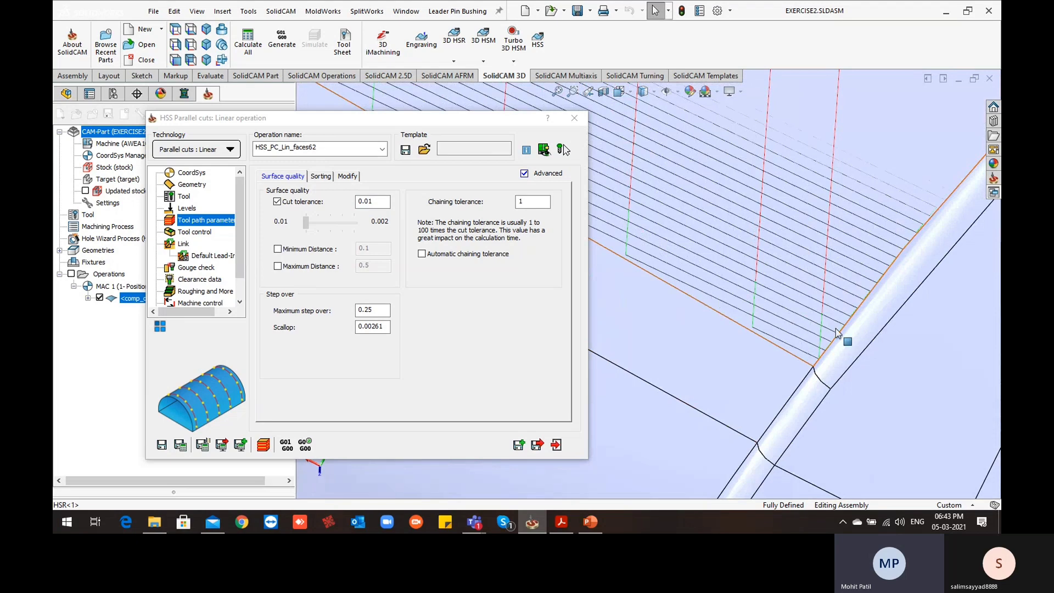
scroll(767, 213, up, 3)
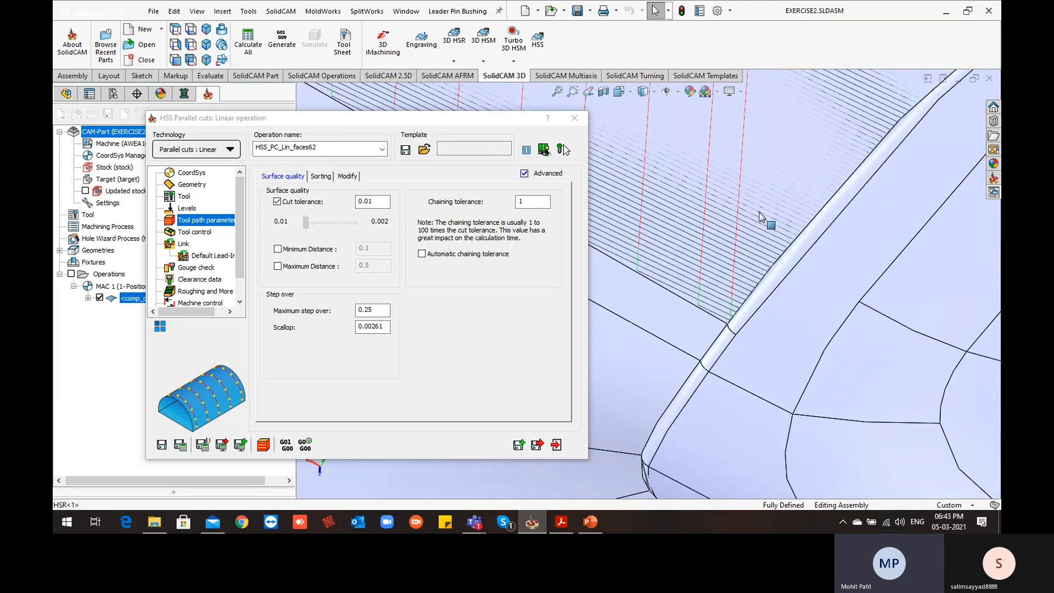
scroll(786, 264, up, 3)
ctrl+middle_drag(718, 262, 837, 288)
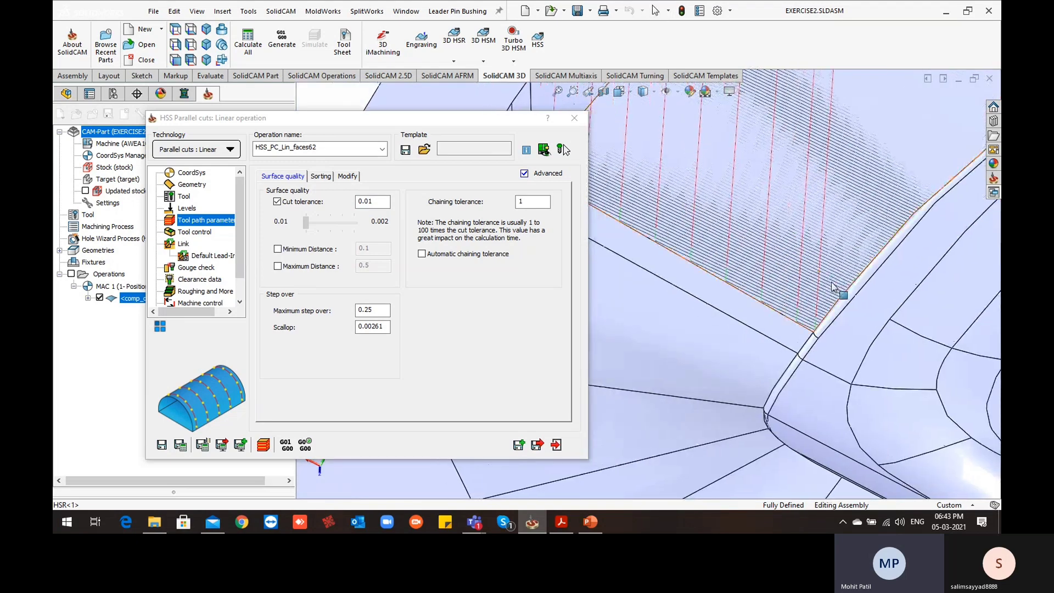
Set the parallel cuts' angle value to 90 in the geometry settings, save and calculate, and inspect the resulting passes
click(193, 185)
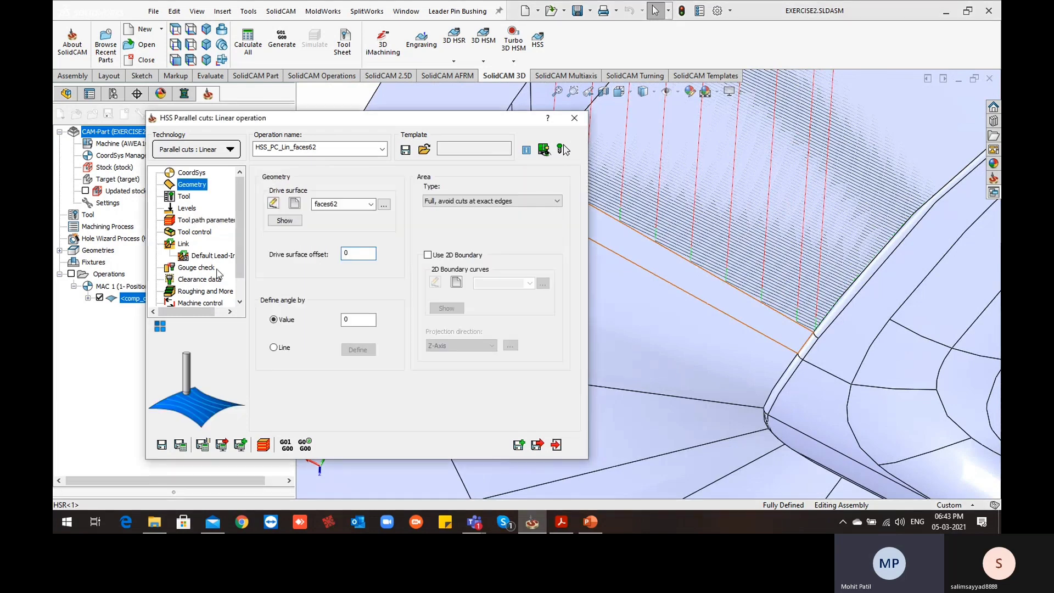
click(345, 319)
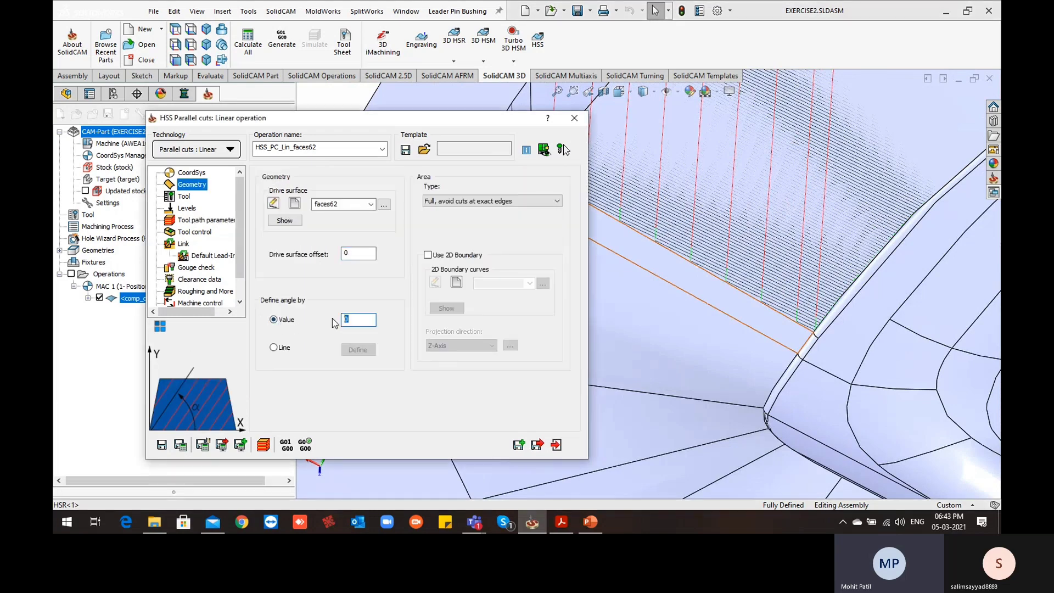
click(181, 445)
scroll(735, 313, down, 5)
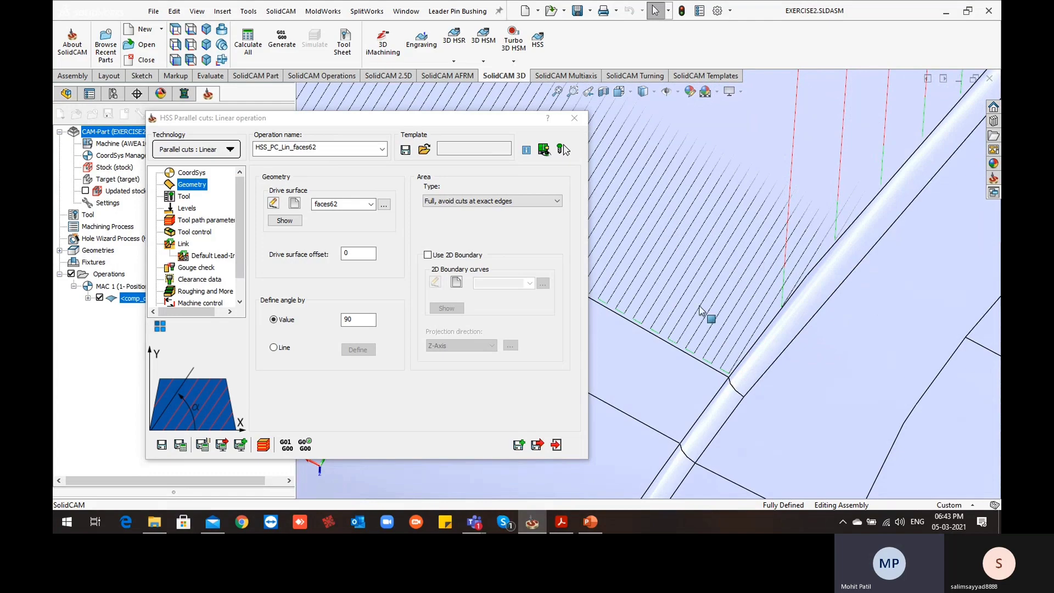
scroll(733, 272, up, 6)
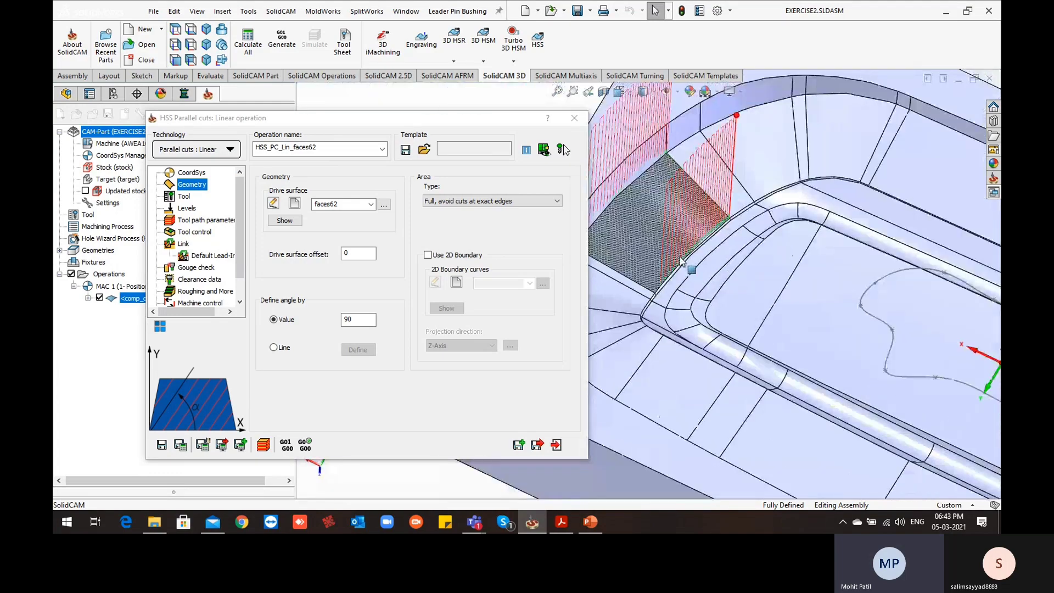
middle_drag(755, 260, 677, 176)
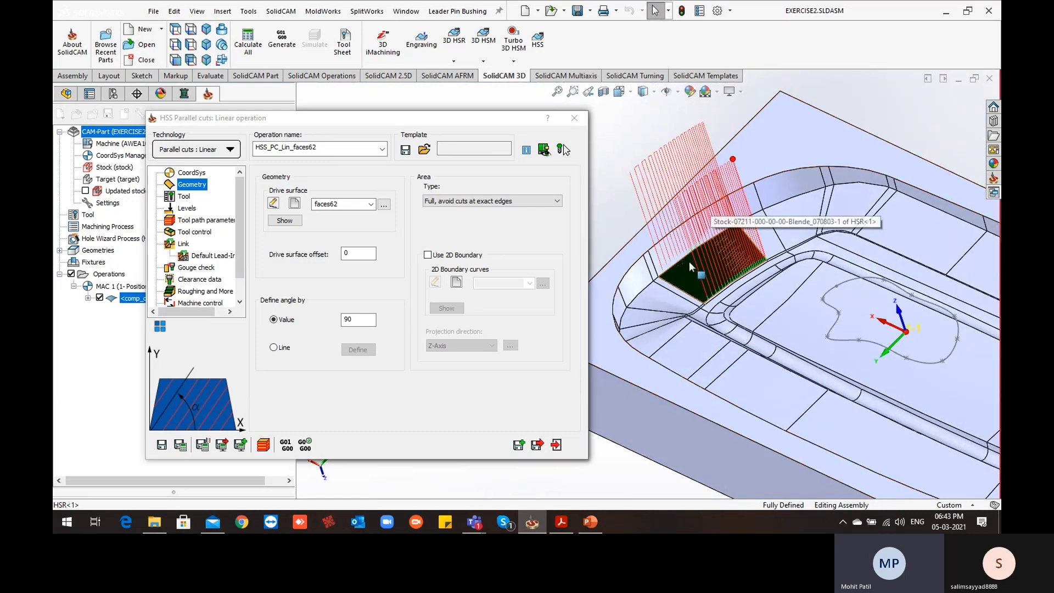
middle_drag(689, 262, 716, 268)
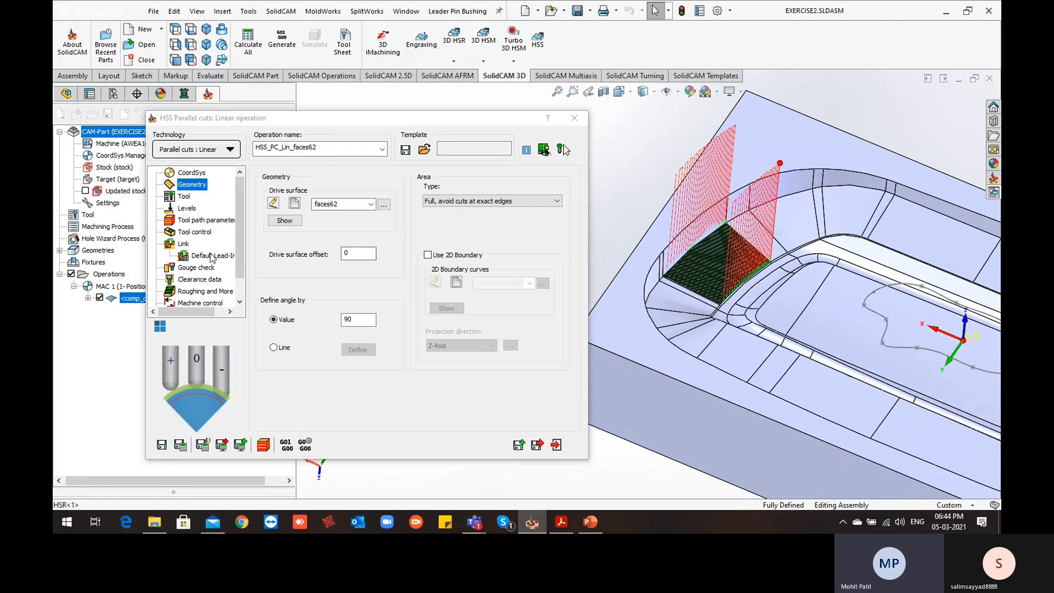
Review the operation's link settings for gaps along cut and links between slices, comparing them with the tool path's connecting moves
click(183, 245)
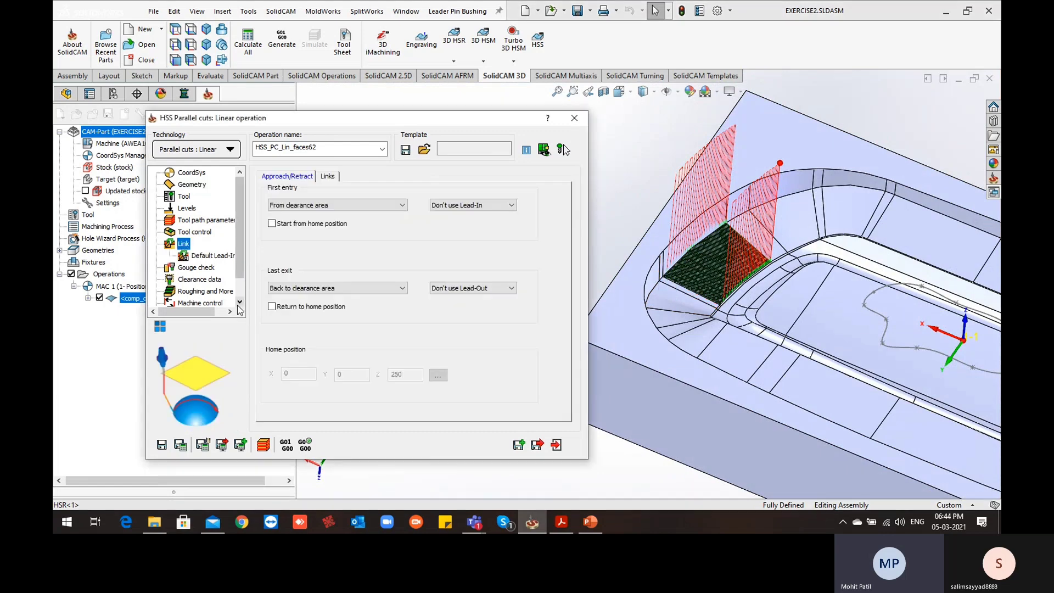
click(330, 176)
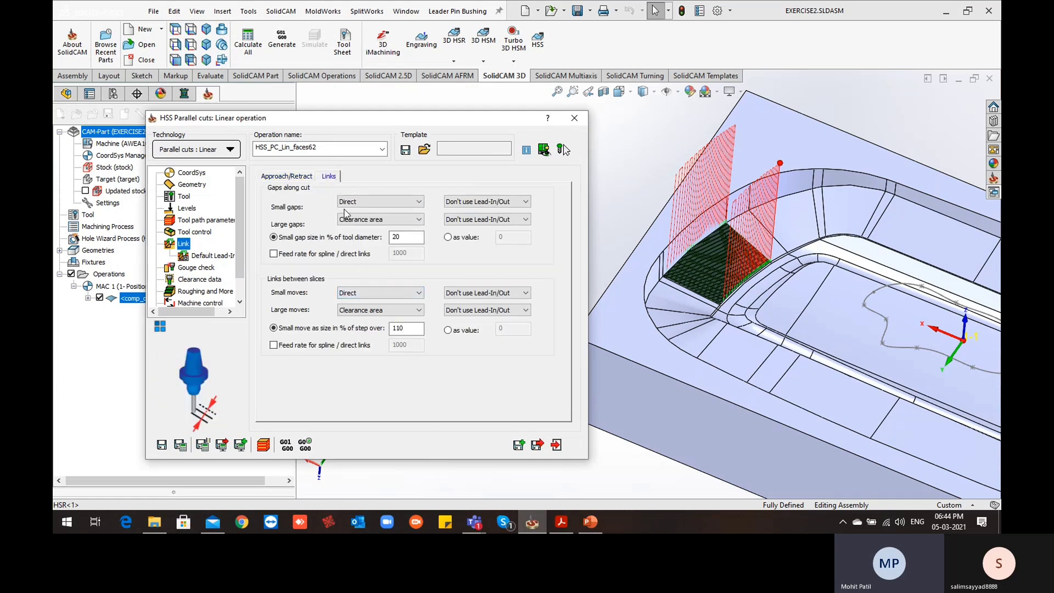
scroll(753, 265, down, 4)
scroll(753, 265, down, 5)
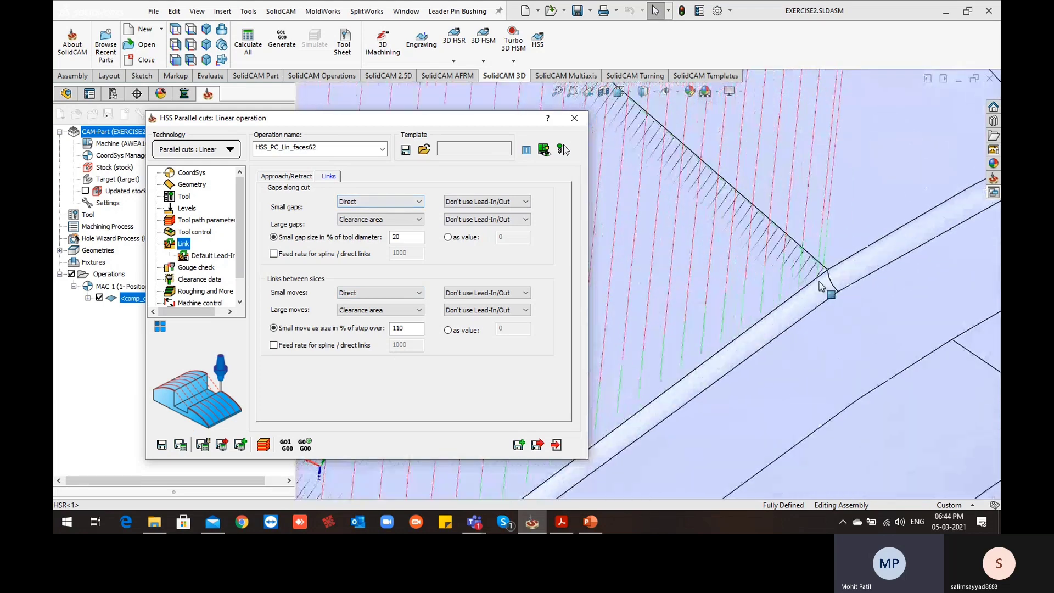
scroll(763, 291, up, 4)
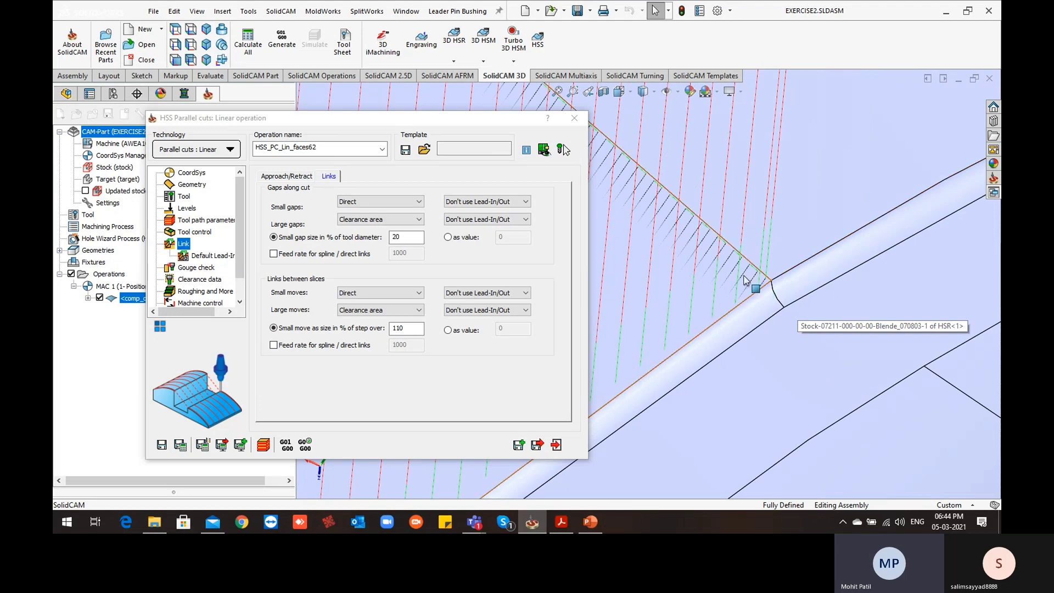
scroll(736, 291, up, 1)
scroll(736, 291, up, 2)
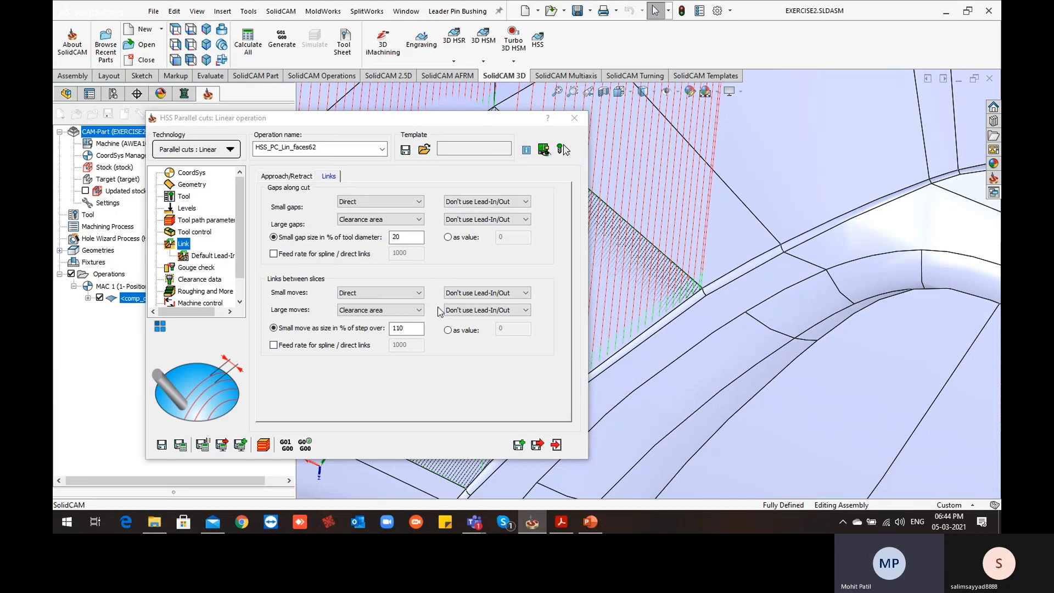
scroll(710, 351, down, 4)
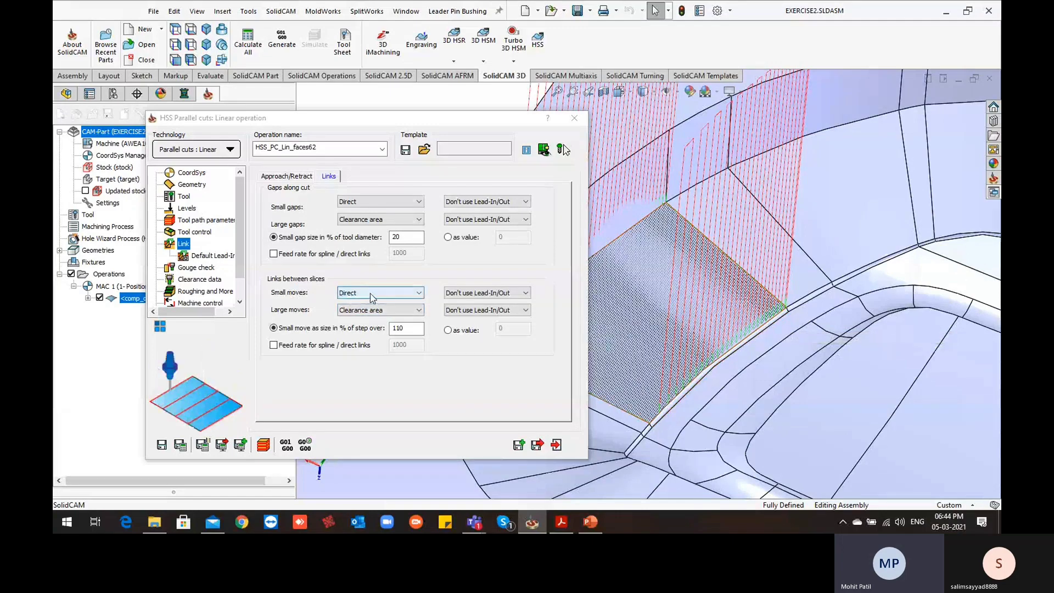
middle_drag(695, 367, 777, 373)
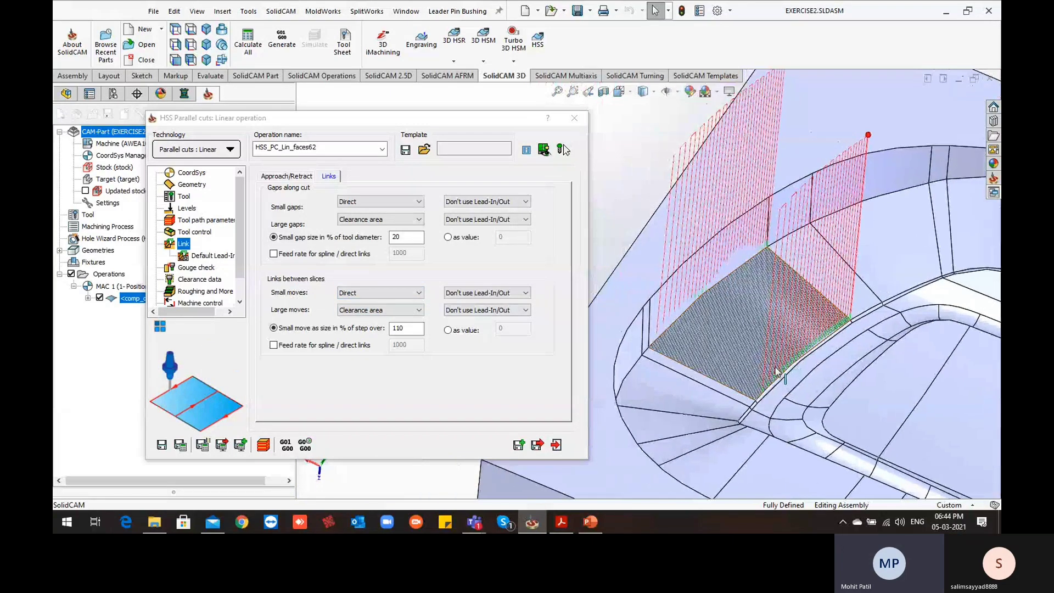
scroll(776, 371, down, 6)
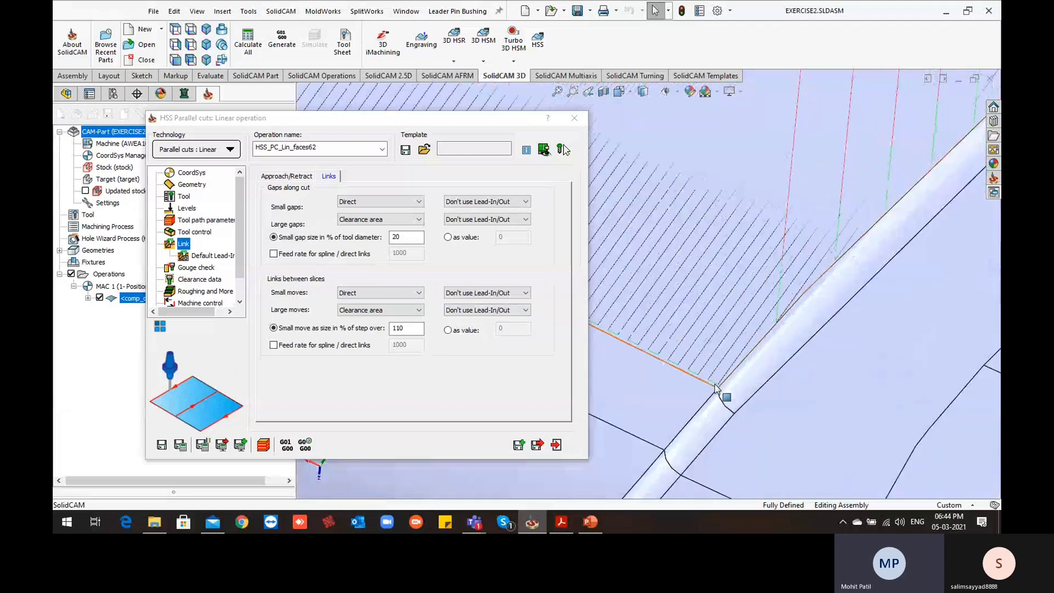
scroll(714, 384, down, 3)
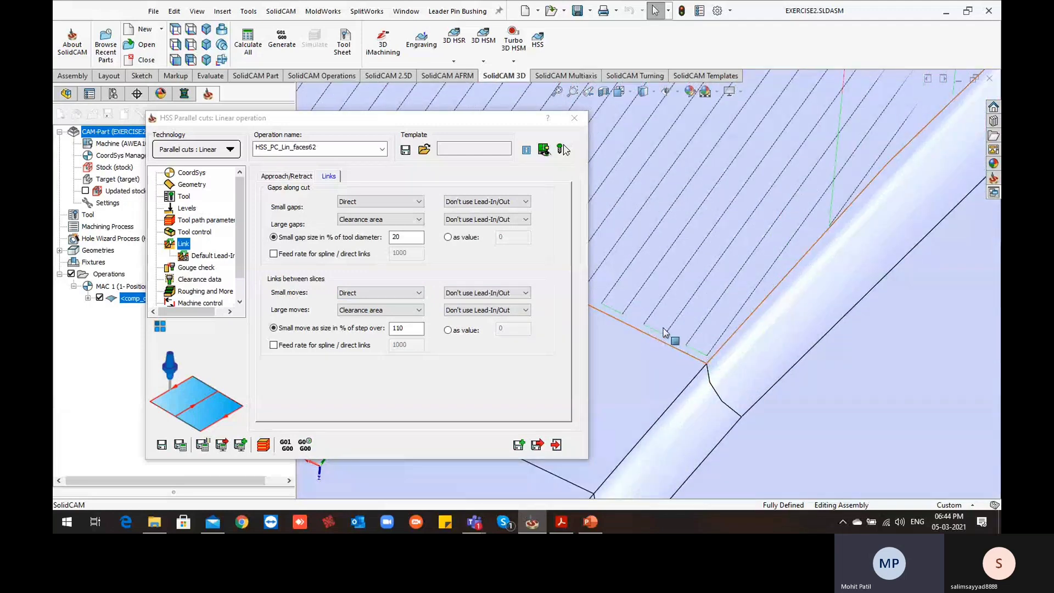
scroll(792, 262, up, 1)
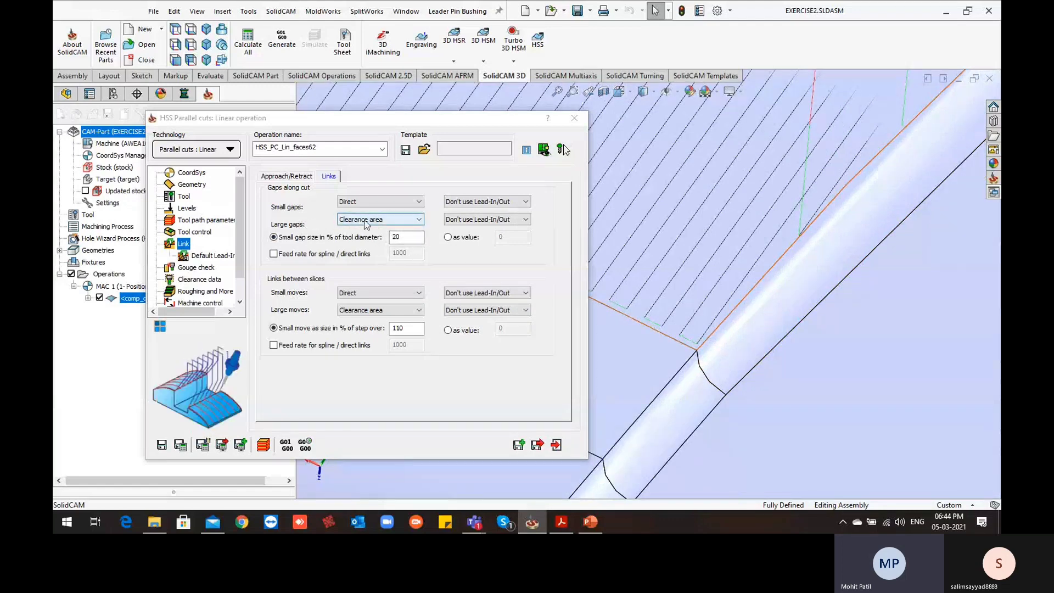
scroll(802, 242, down, 1)
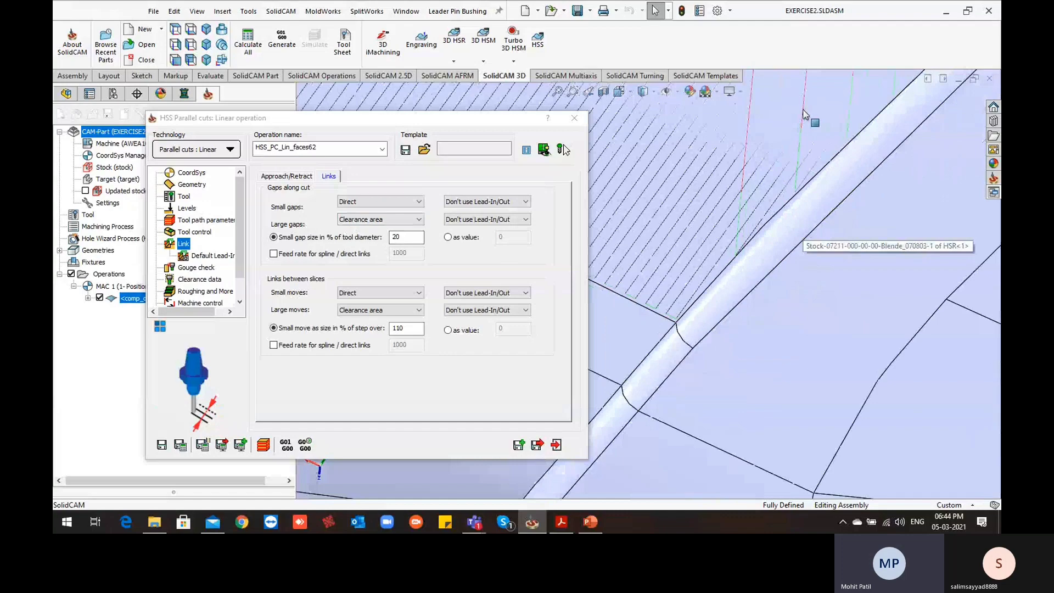
scroll(791, 213, up, 3)
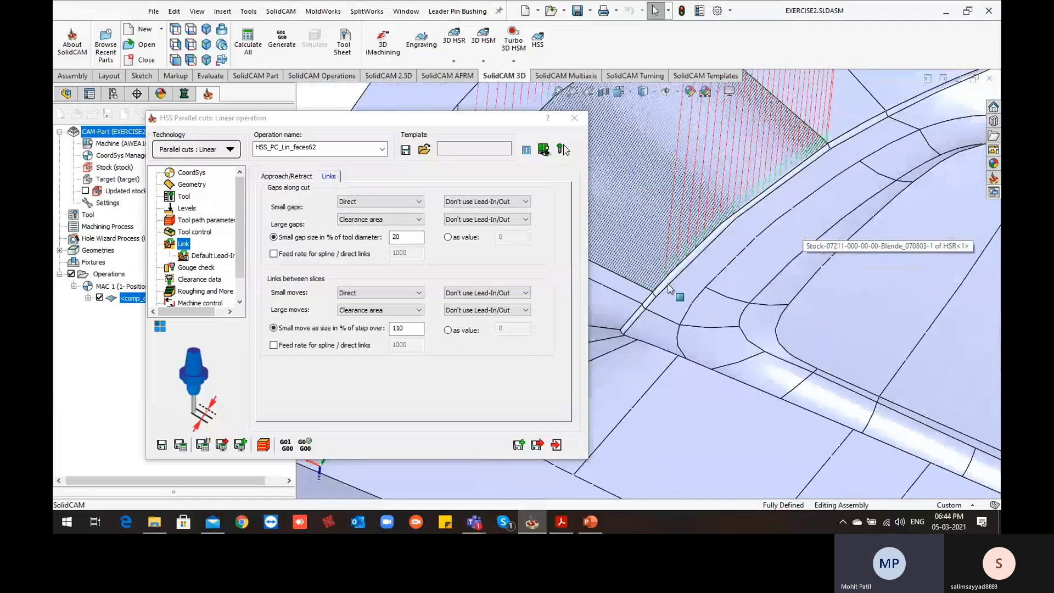
middle_drag(696, 296, 529, 270)
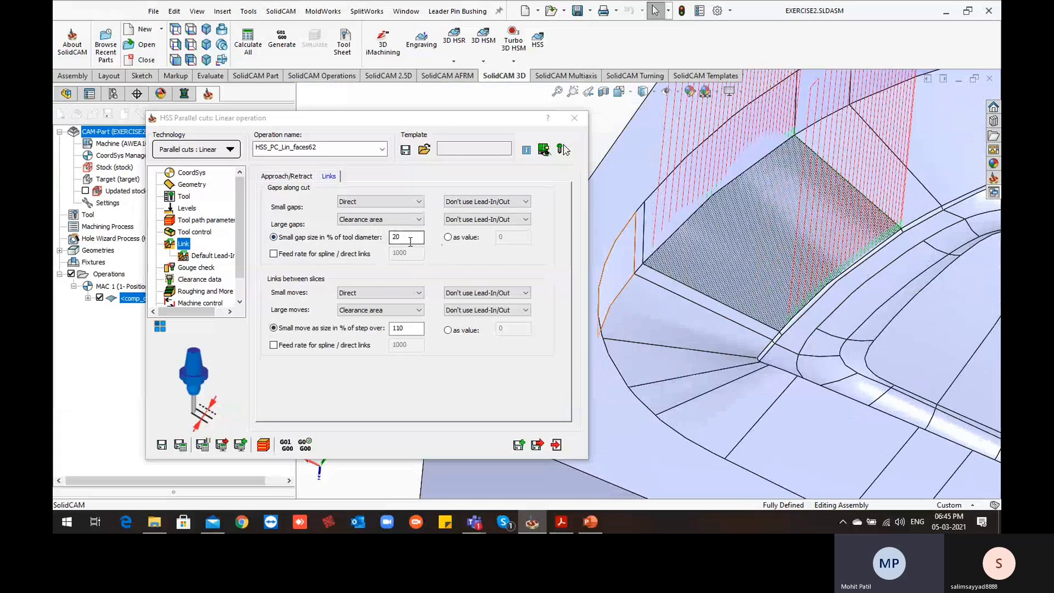
Define the small gap size along the cut as a value of 5, recalculate the operation, and inspect the tool path
click(448, 237)
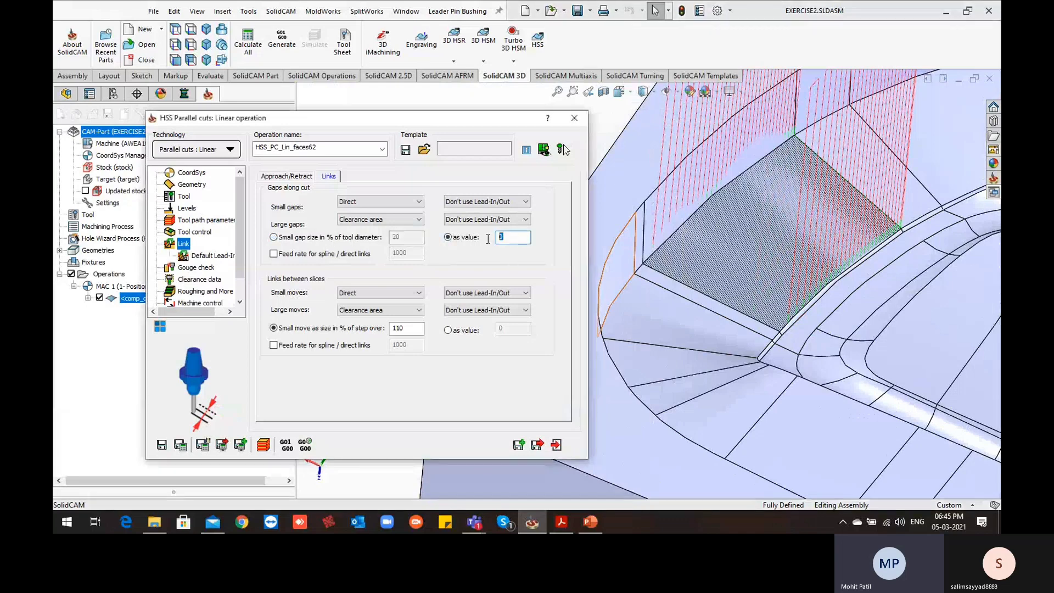
text(5)
click(564, 150)
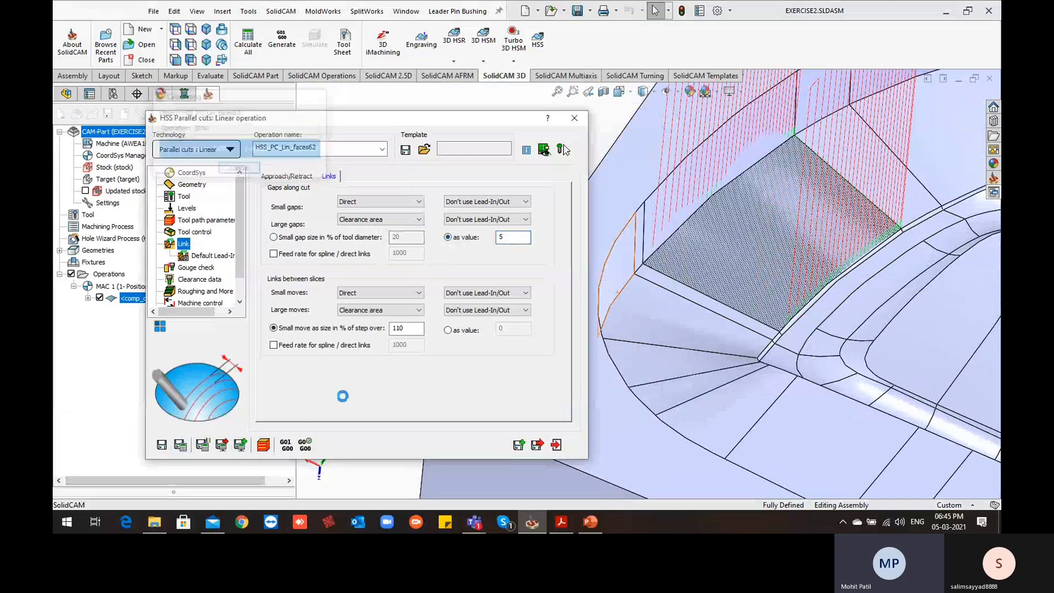
scroll(640, 274, down, 2)
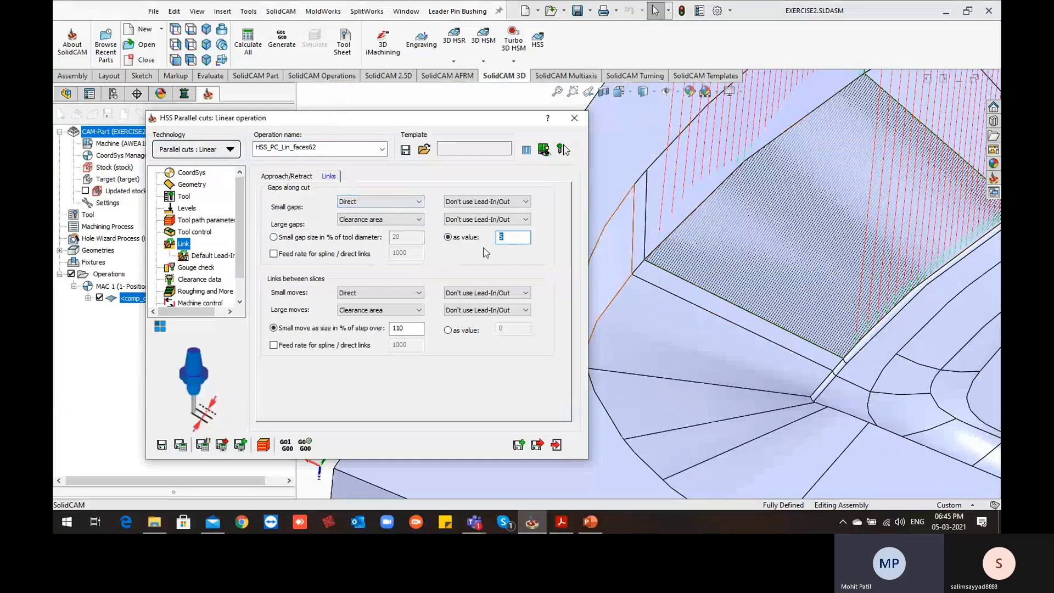
Set the small gap size value to 10, save and calculate the operation, and inspect the links on the wall face
scroll(700, 181, up, 2)
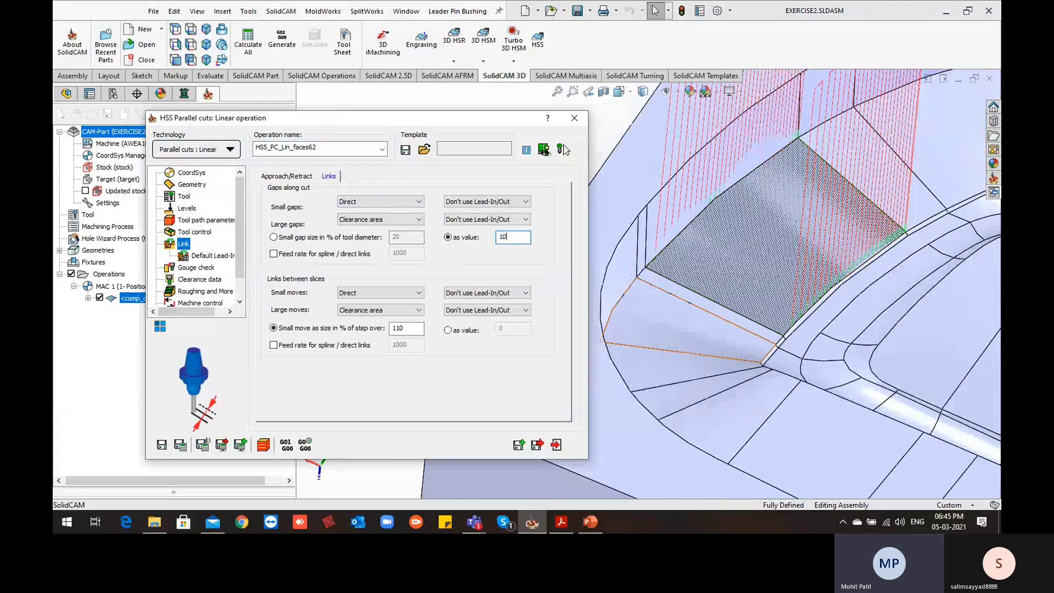
click(181, 445)
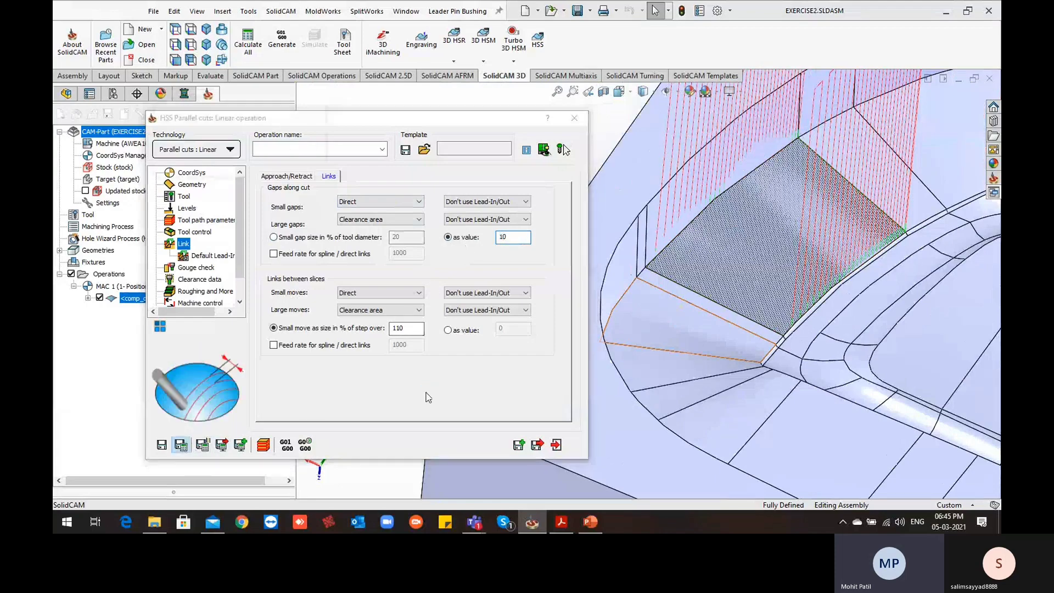
mouse_move(665, 296)
middle_down()
mouse_move(658, 322)
mouse_move(665, 309)
middle_up()
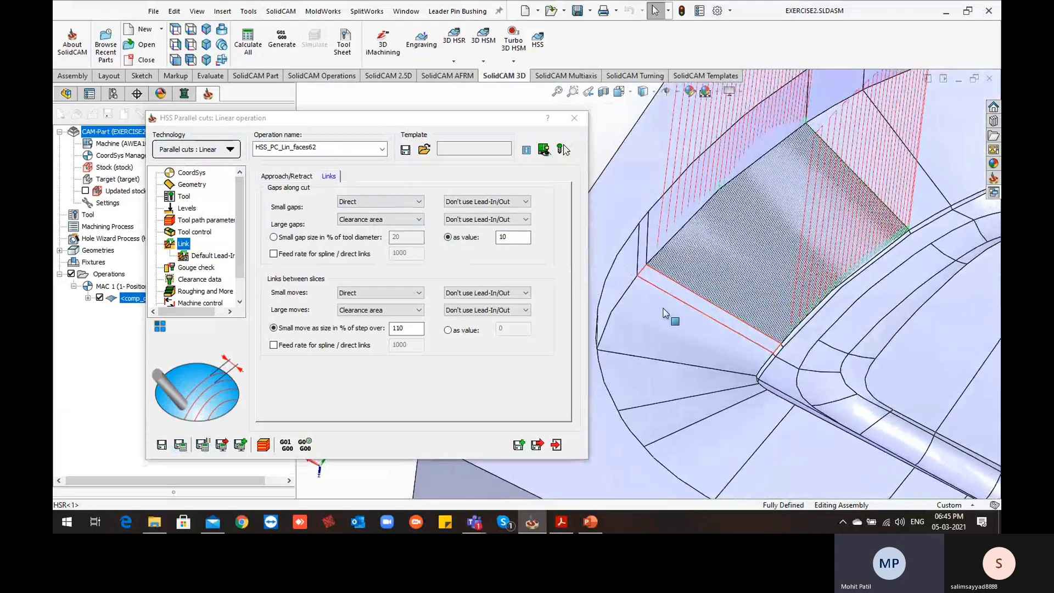
scroll(668, 313, up, 2)
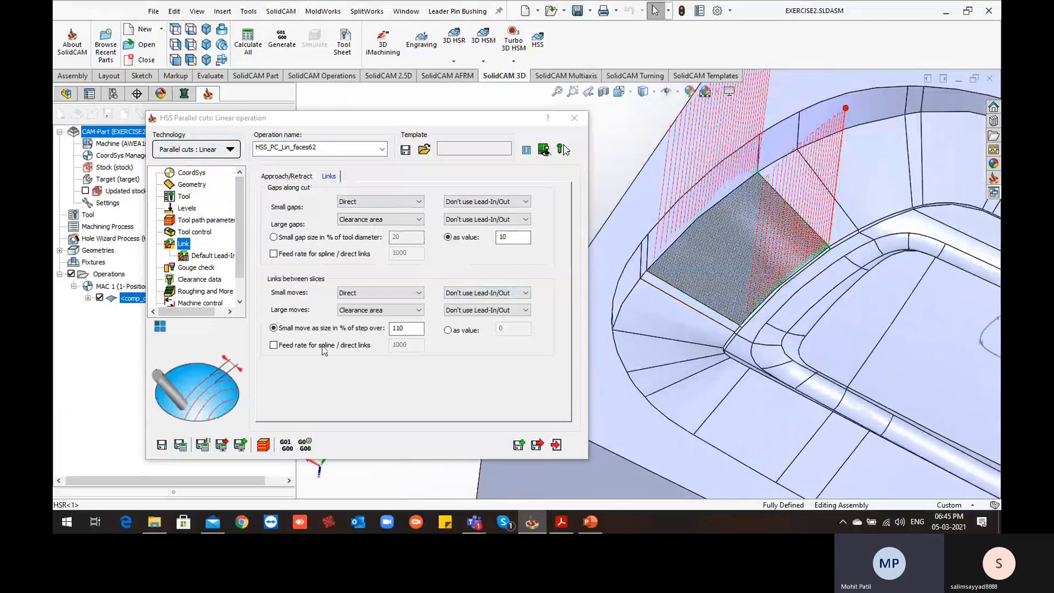
Define the small move size between slices as a value of 10, then save and calculate the operation
click(450, 330)
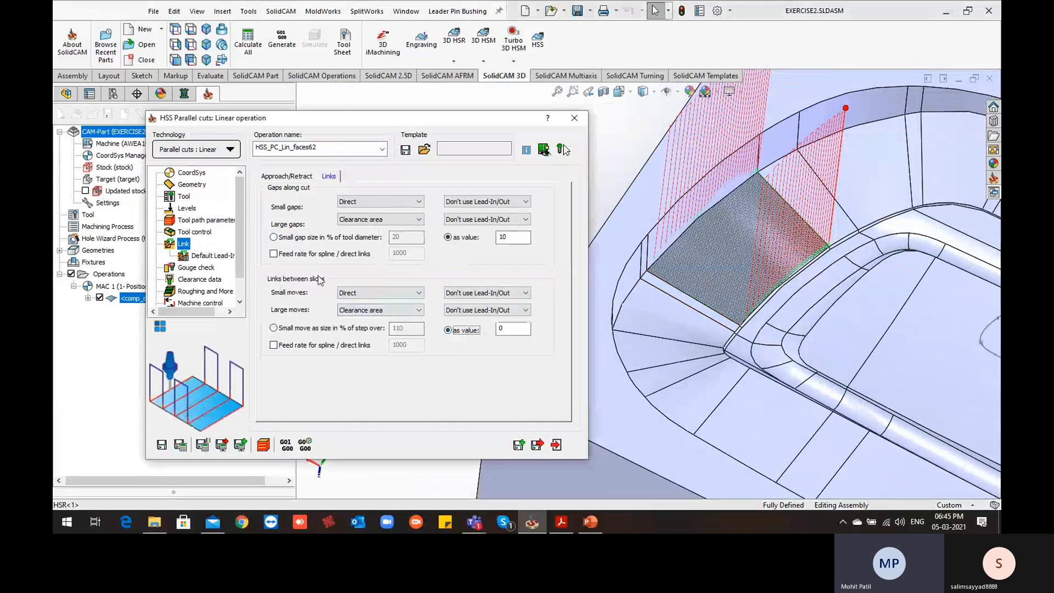
scroll(723, 334, down, 5)
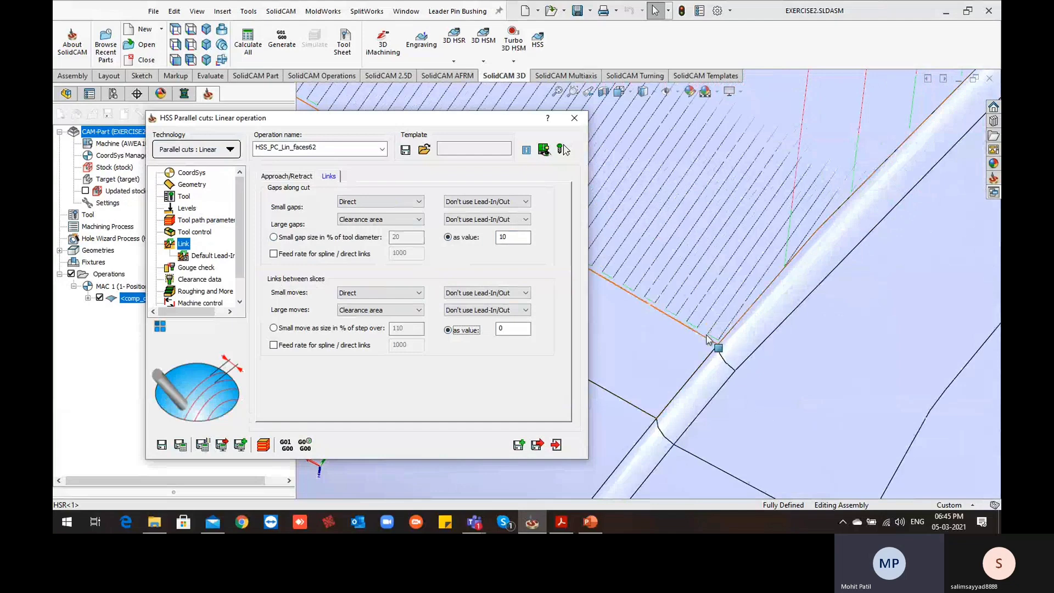
scroll(709, 339, up, 2)
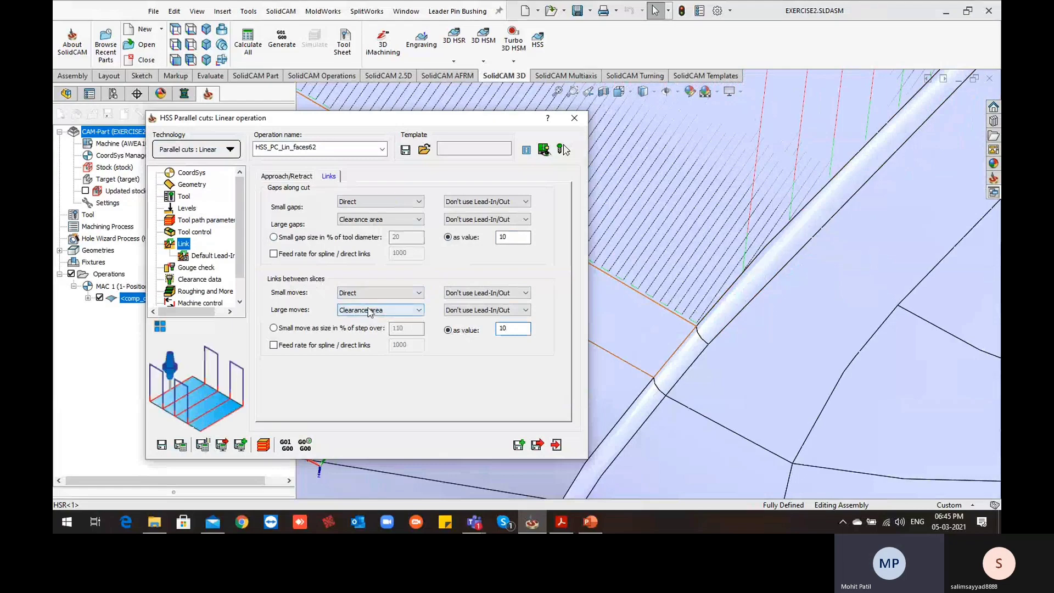
scroll(768, 292, up, 3)
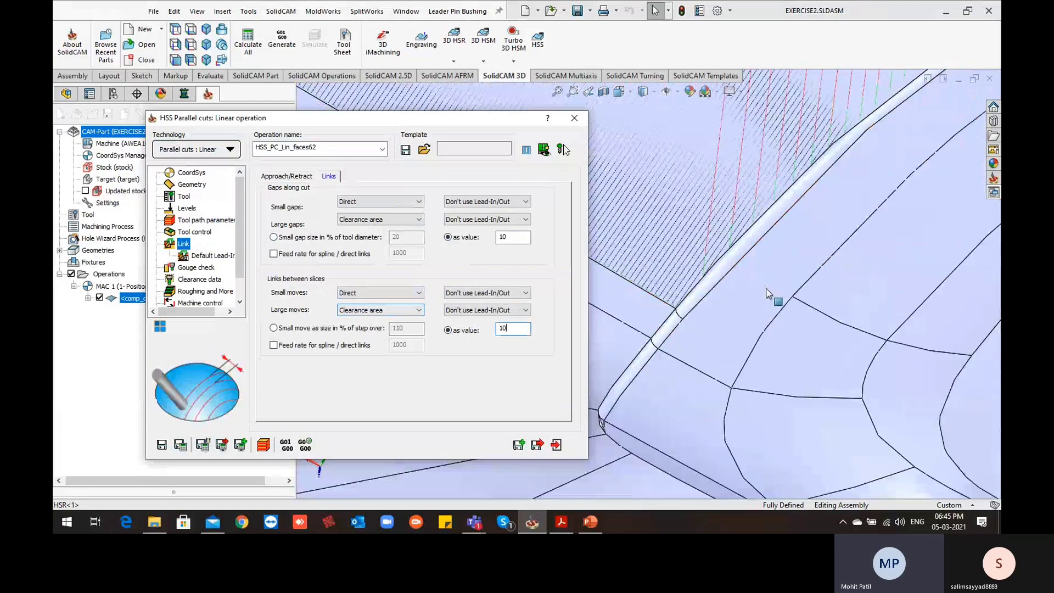
click(183, 446)
scroll(667, 326, up, 3)
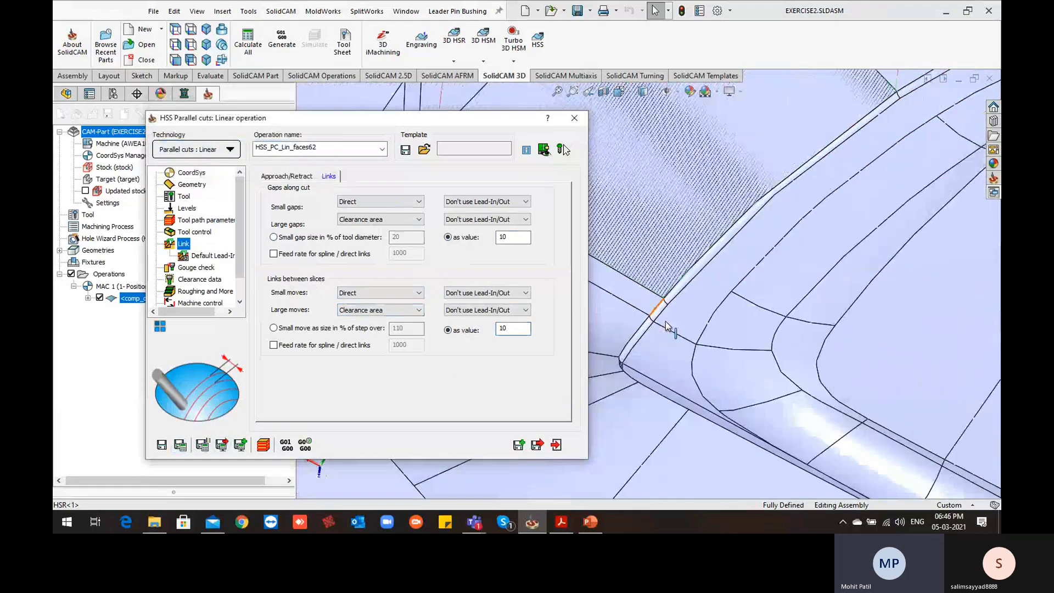
Examine the recalculated tool path on the wall face, checking the links between slices and the entry and exit moves
scroll(668, 324, up, 1)
scroll(697, 245, up, 3)
mouse_move(698, 247)
ctrl+middle_down()
mouse_move(727, 275)
mouse_move(793, 305)
mouse_move(729, 319)
mouse_move(713, 370)
mouse_move(718, 355)
mouse_move(777, 312)
ctrl+middle_up()
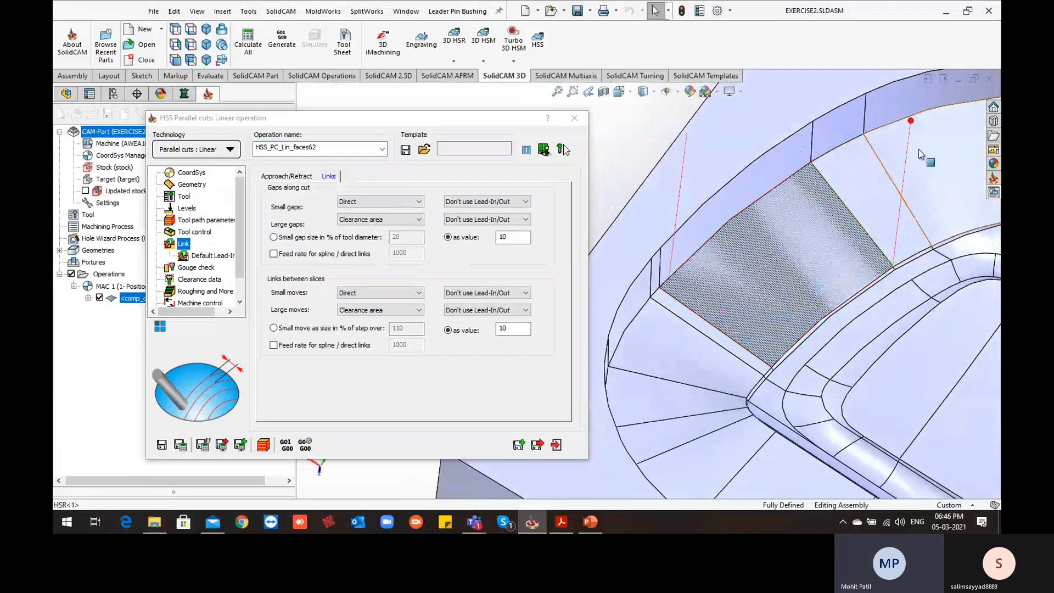
scroll(832, 257, down, 4)
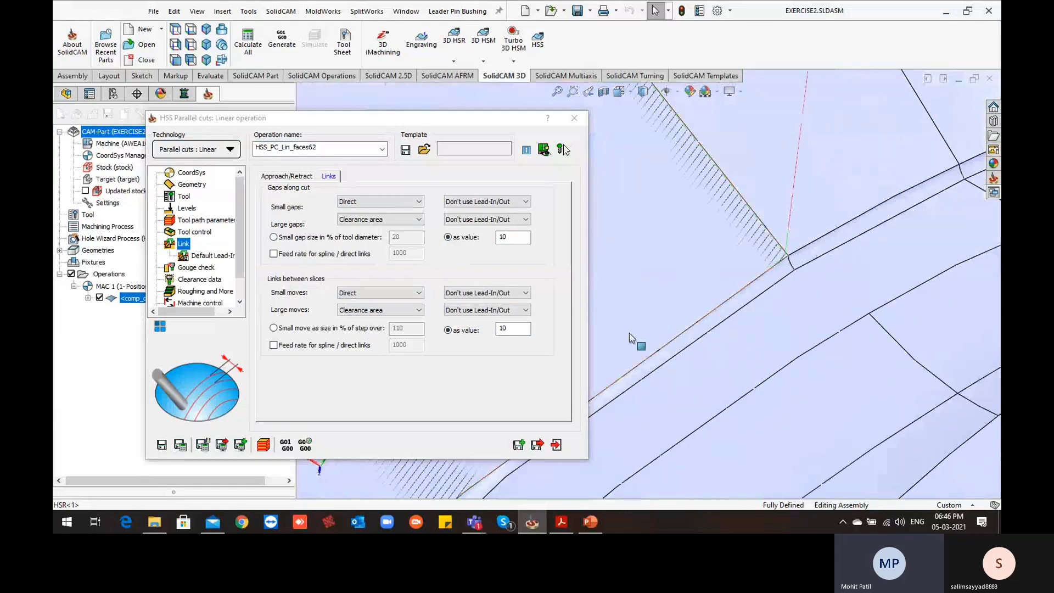
scroll(628, 282, up, 6)
ctrl+middle_drag(690, 302, 895, 316)
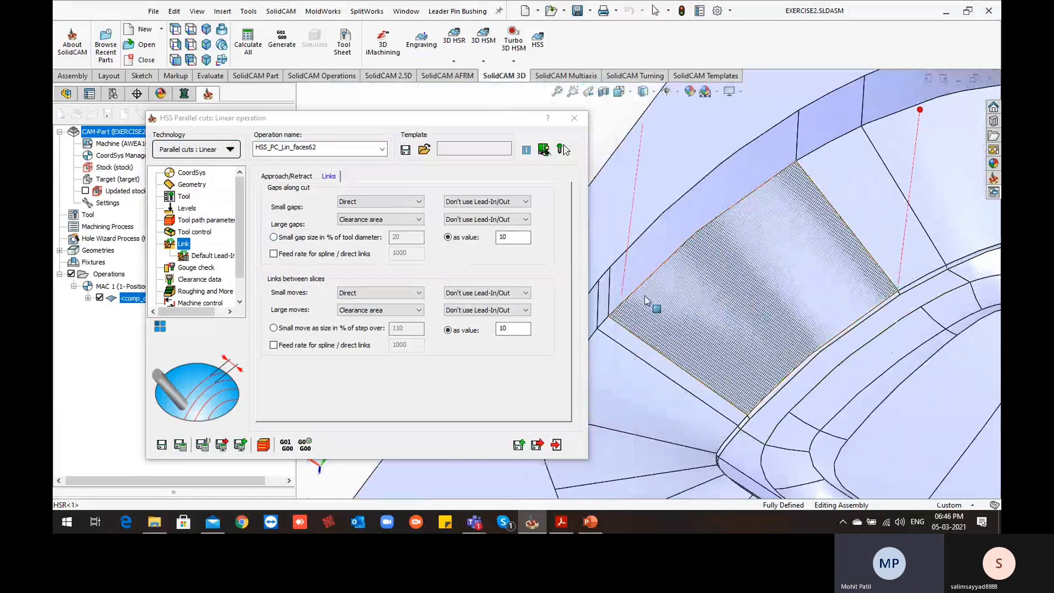
mouse_move(742, 349)
middle_down()
mouse_move(729, 273)
mouse_move(741, 293)
middle_up()
scroll(869, 302, down, 5)
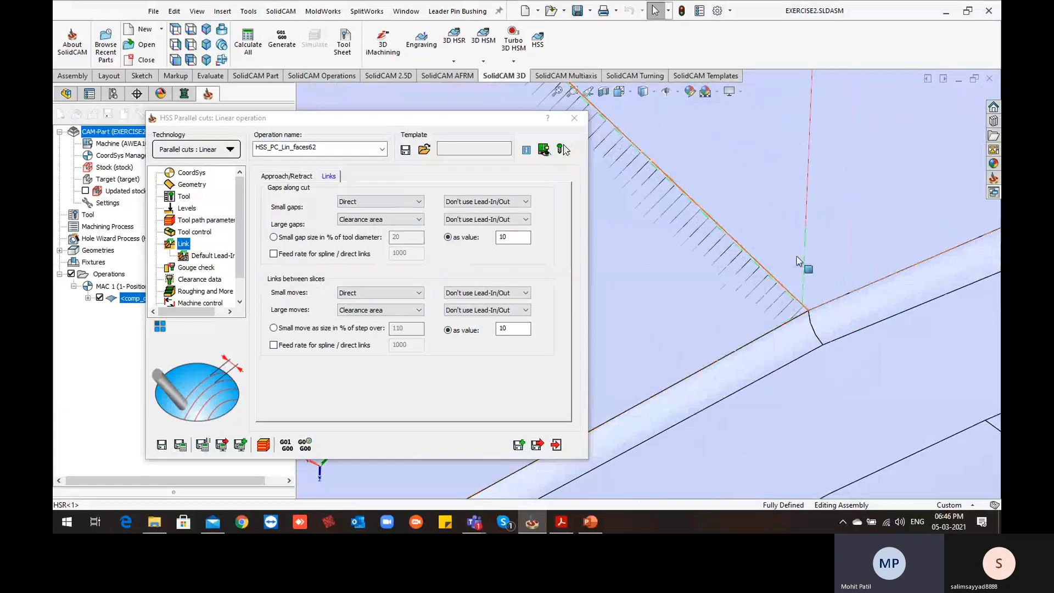
scroll(805, 291, up, 3)
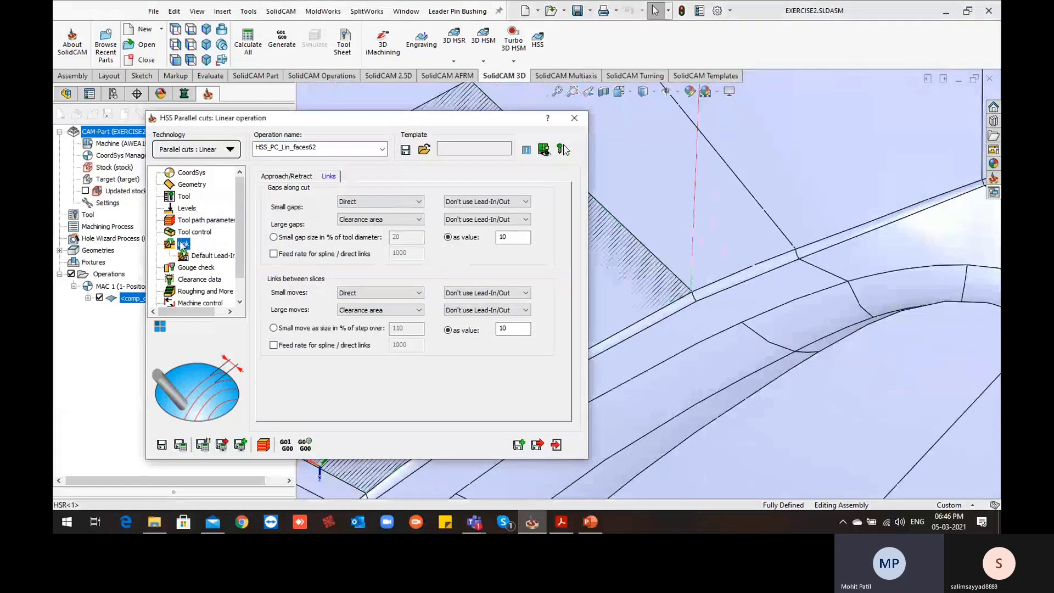
Enable Use Lead-In for the first entry and Use Lead-Out for the last exit, then save and calculate the operation
click(286, 177)
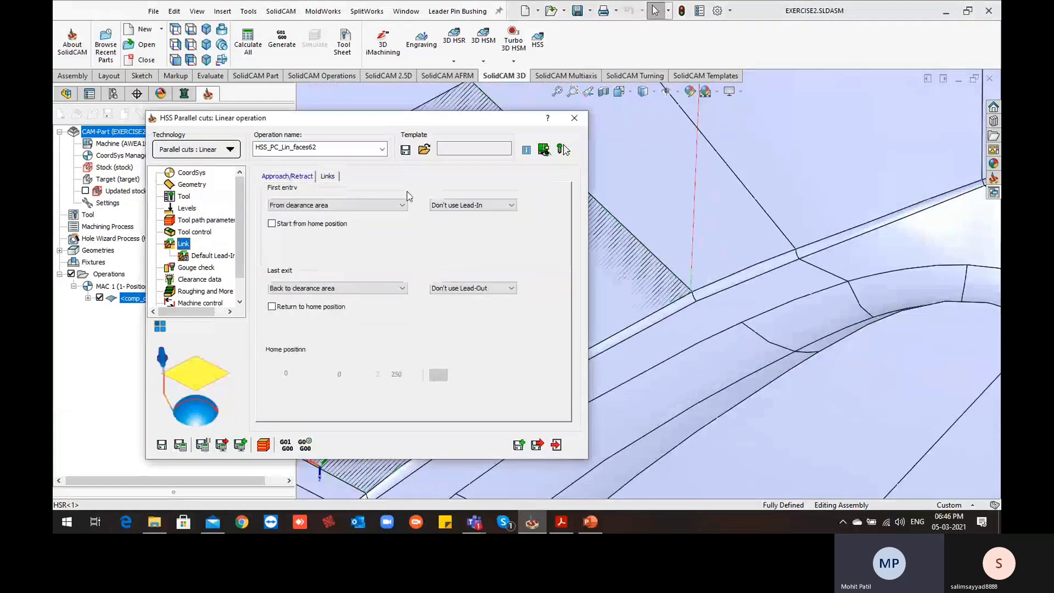
click(473, 205)
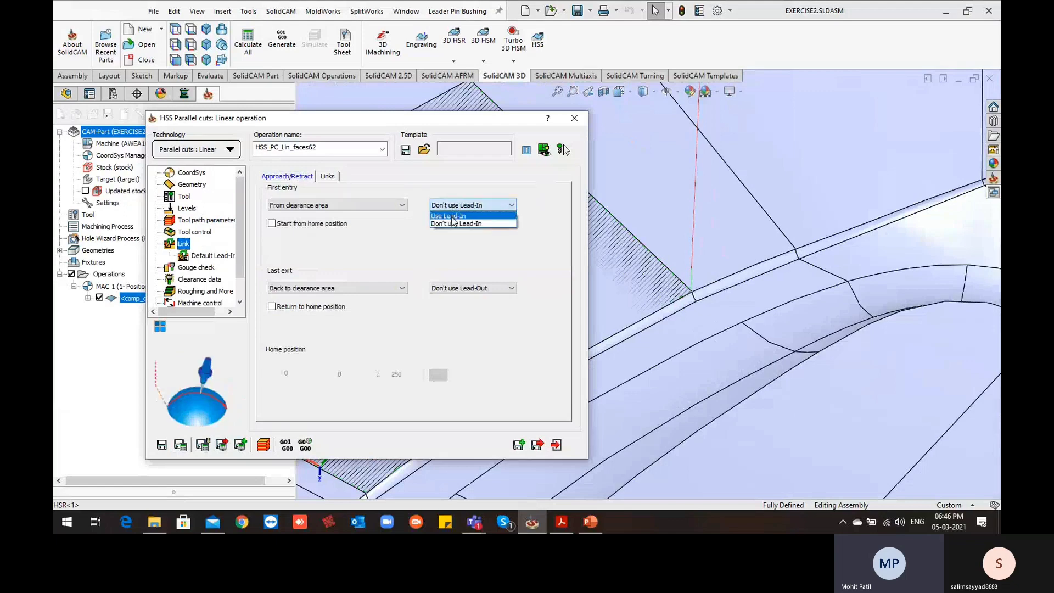
click(451, 216)
click(470, 288)
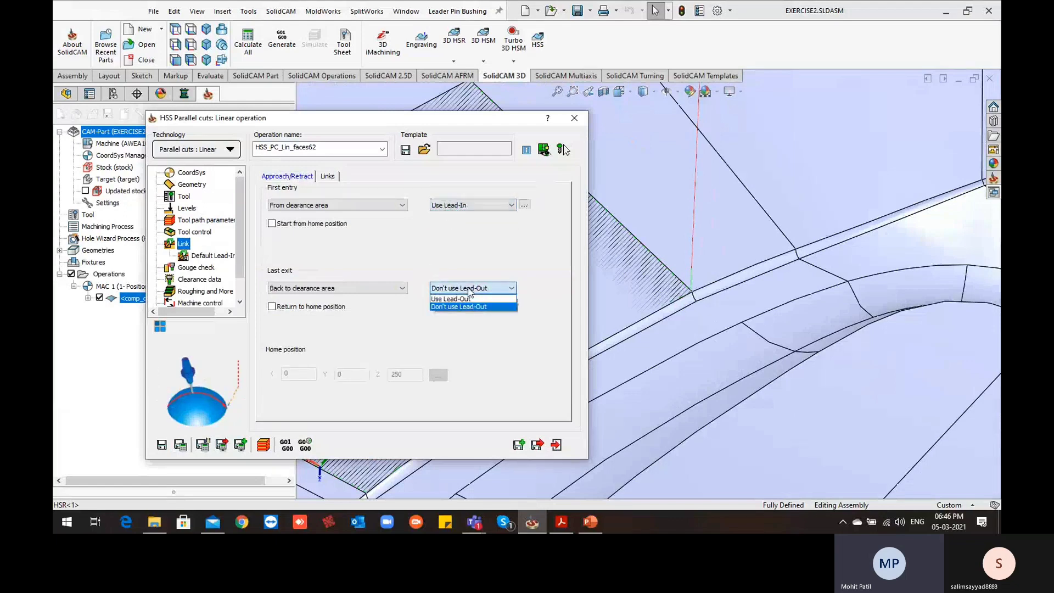
click(460, 298)
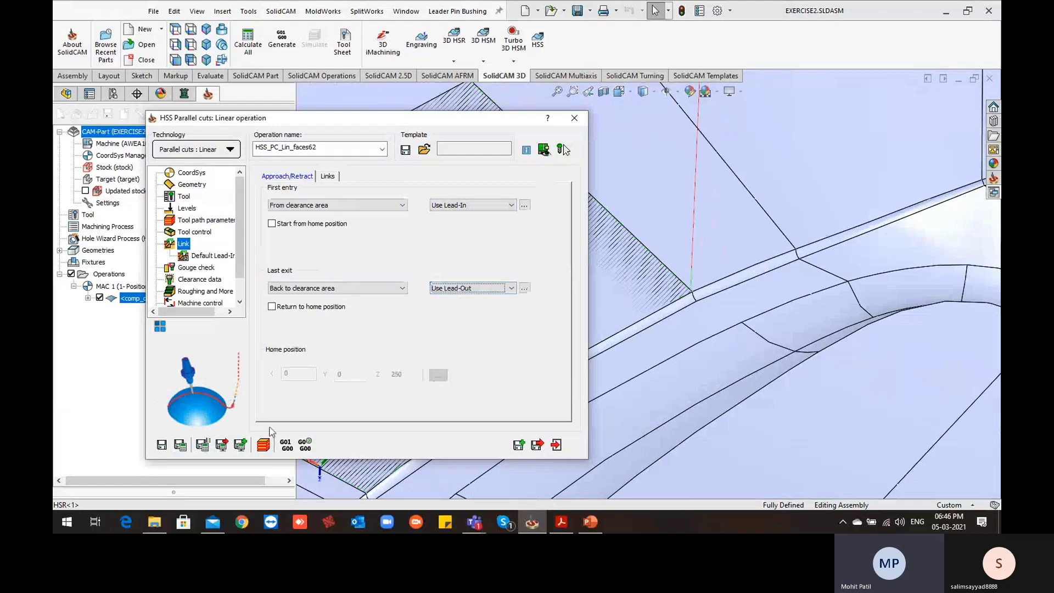
click(181, 445)
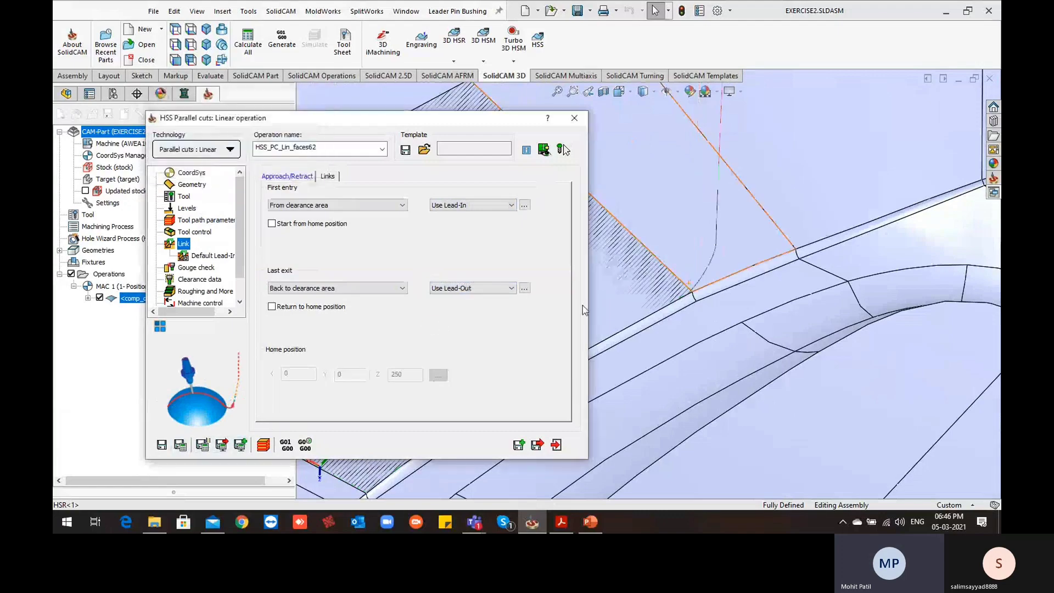
Inspect the lead-in and lead-out moves of the tool path at the corners of the wall face
scroll(694, 333, down, 2)
middle_drag(693, 333, 845, 372)
scroll(687, 327, up, 4)
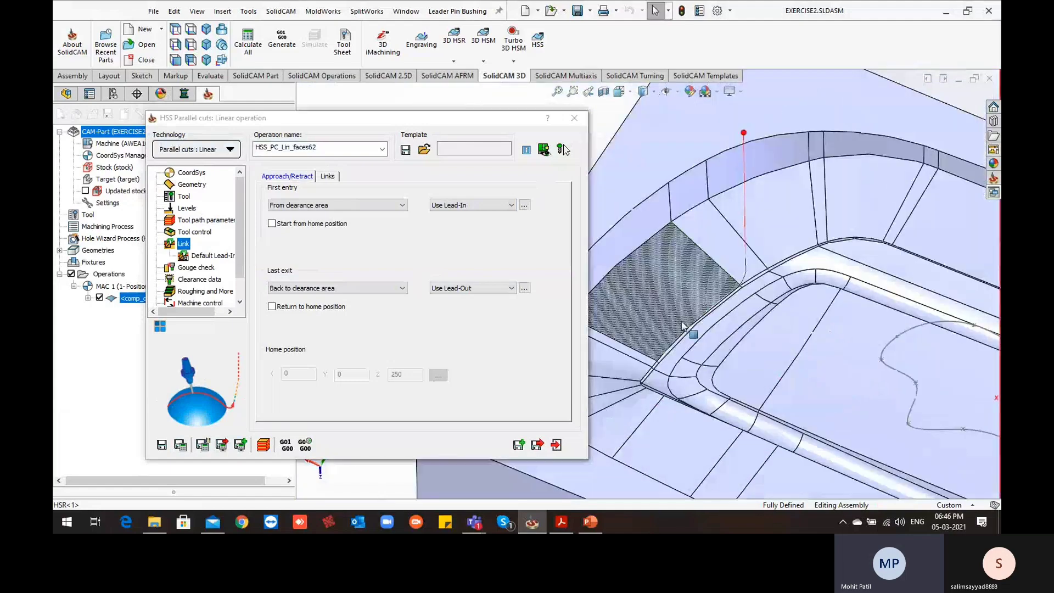
ctrl+middle_drag(687, 328, 793, 330)
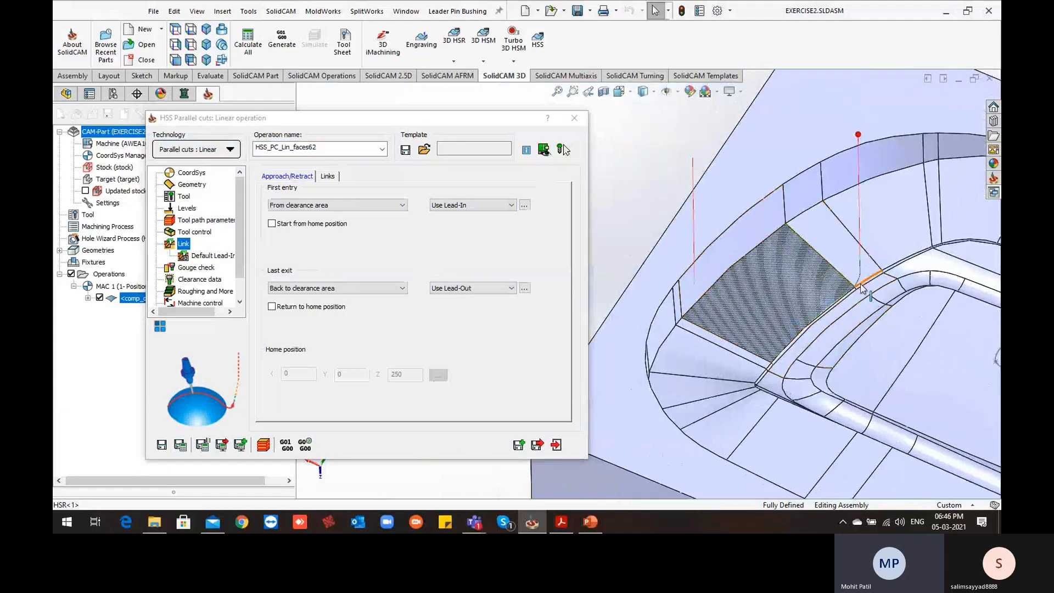
scroll(862, 279, down, 3)
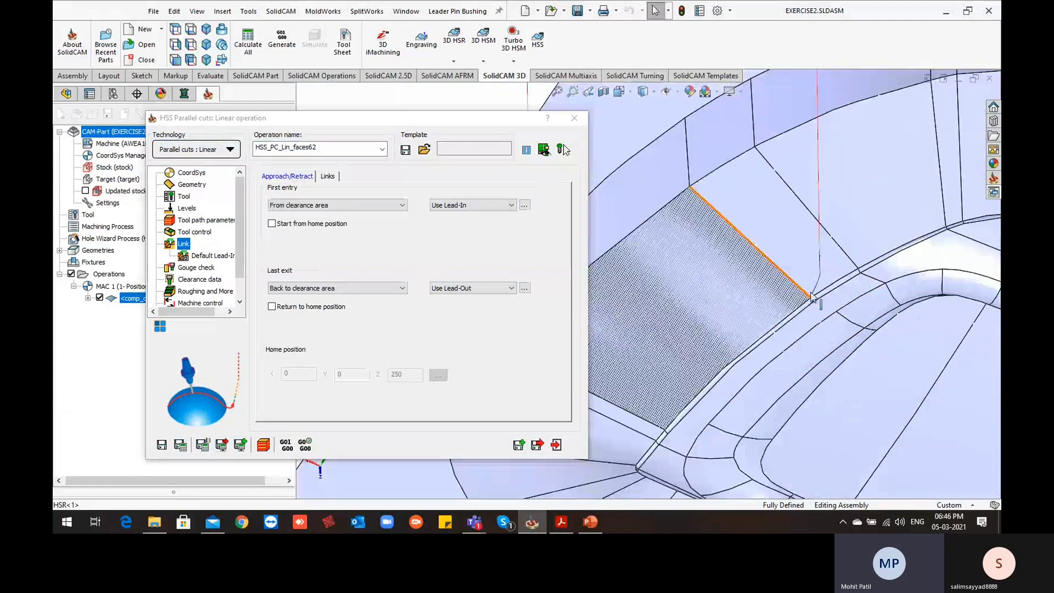
scroll(813, 296, up, 5)
Review the default lead-in and lead-out parameters and compare them with the arcs on the tool path
click(202, 256)
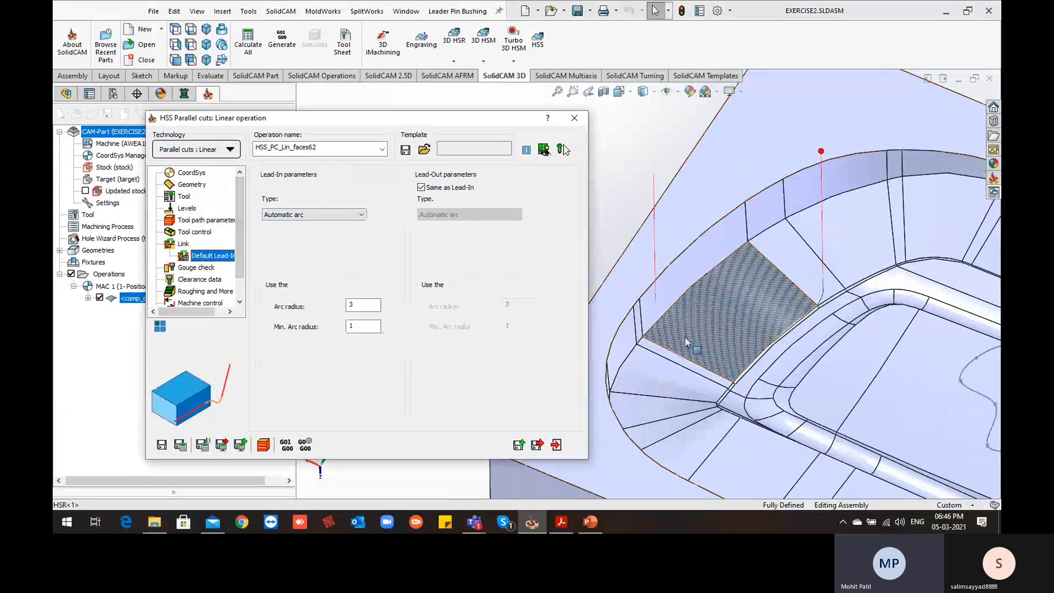
mouse_move(685, 337)
middle_down()
mouse_move(652, 343)
mouse_move(654, 385)
middle_up()
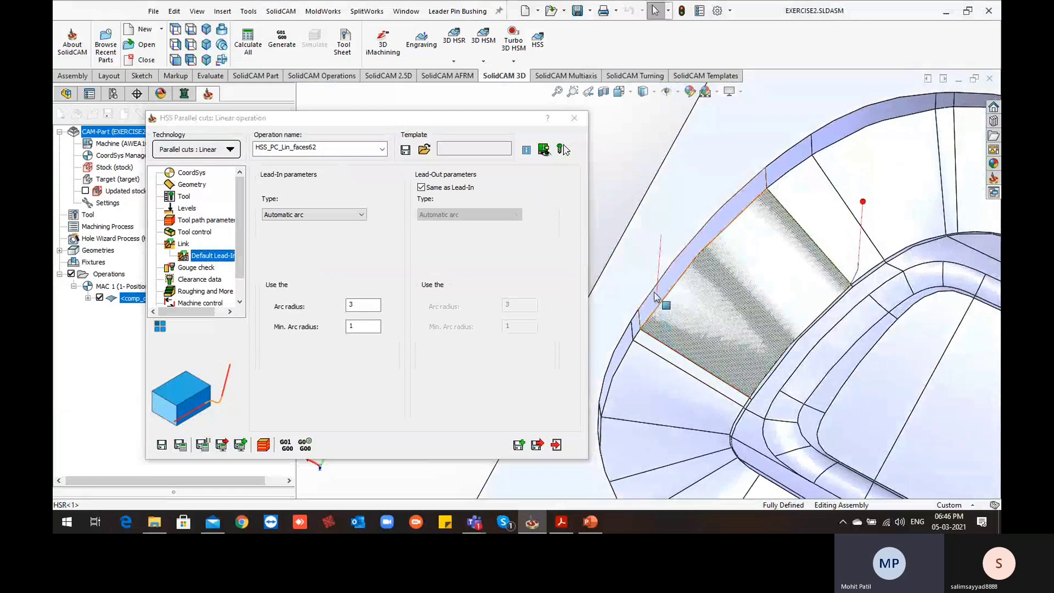
scroll(632, 313, up, 4)
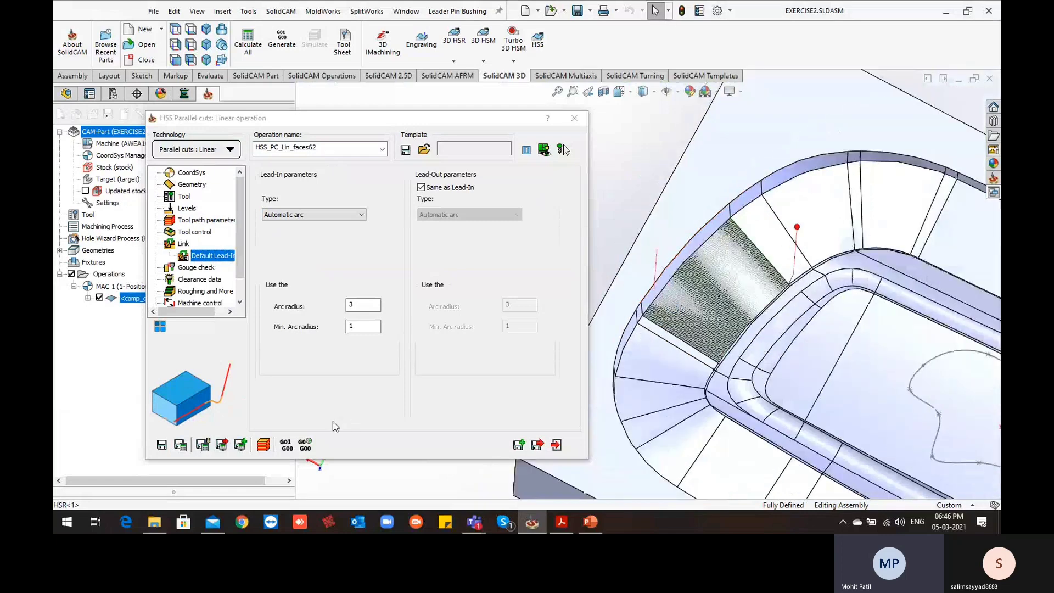
middle_drag(654, 393, 643, 341)
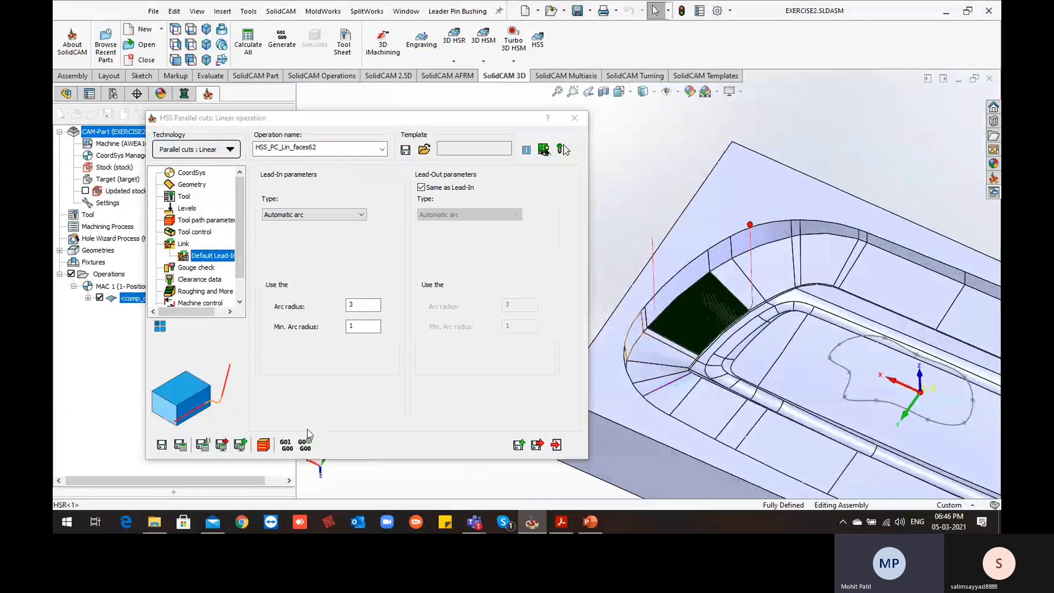
Open the operation's simulation in SolidVerify and play it with a close view of the tool on the wall face
click(264, 446)
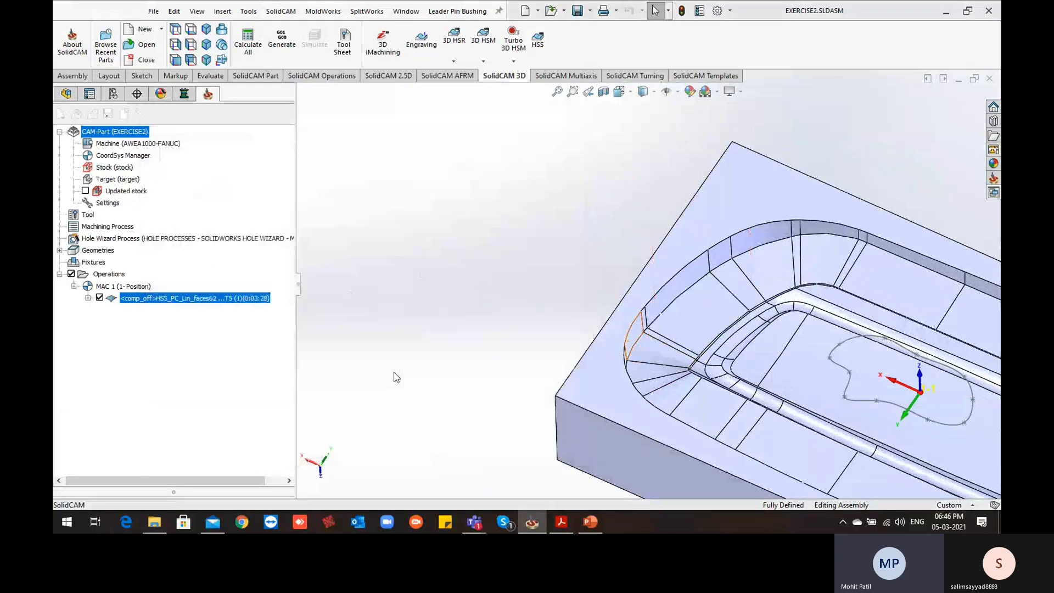
click(239, 171)
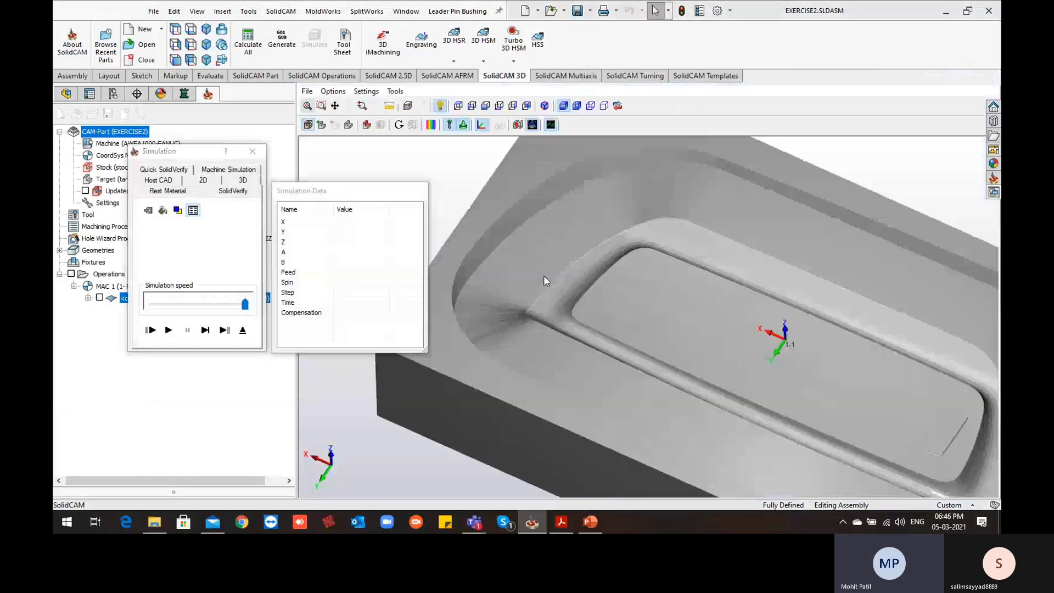
middle_drag(543, 275, 528, 276)
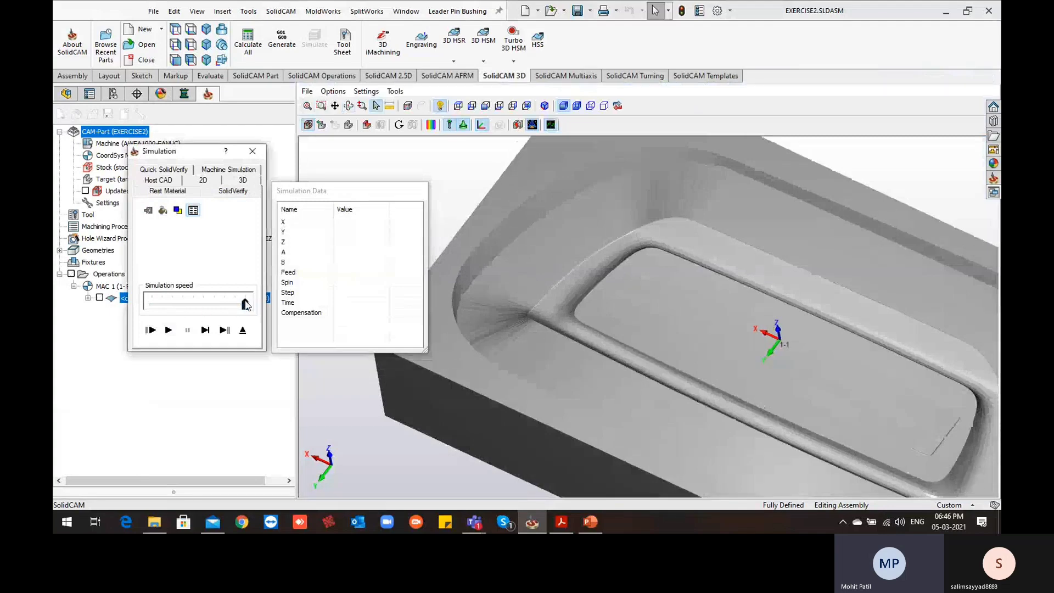
click(169, 333)
scroll(600, 390, up, 2)
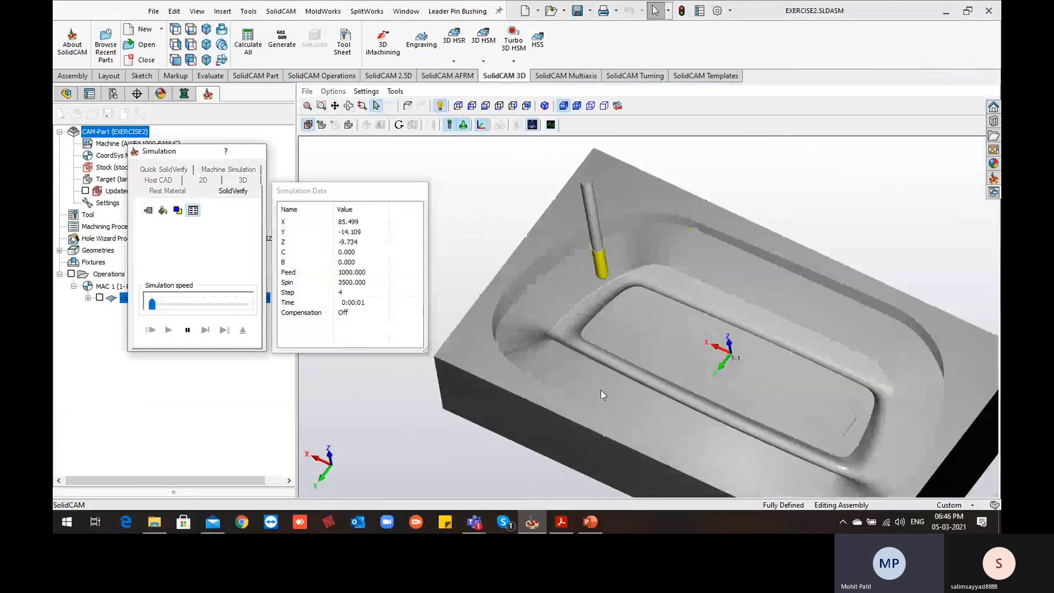
scroll(562, 294, down, 3)
middle_drag(562, 294, 570, 303)
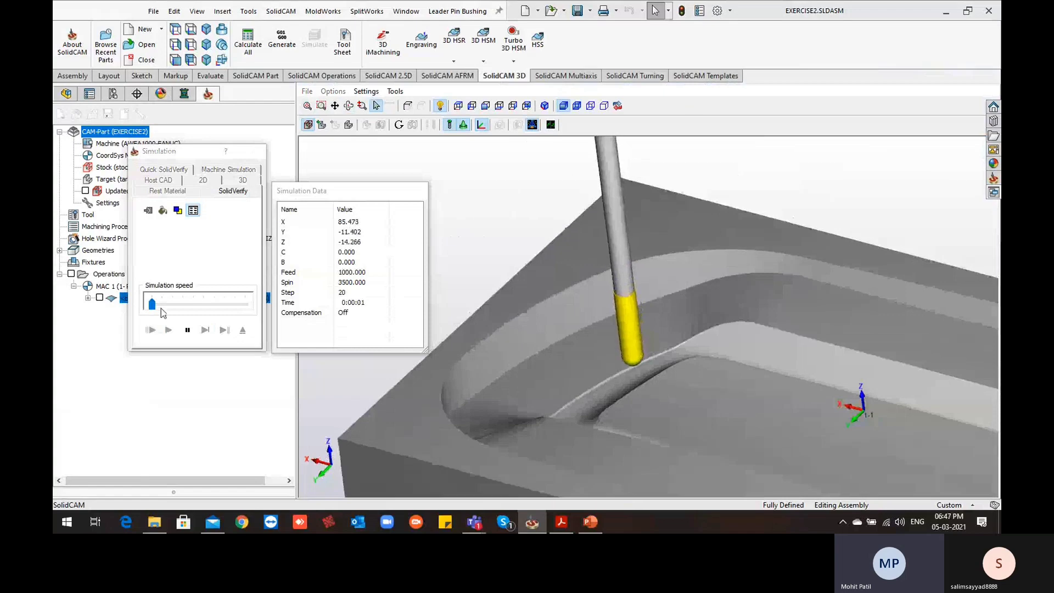
Increase the simulation speed while the tool machines the wall face
click(186, 305)
click(218, 306)
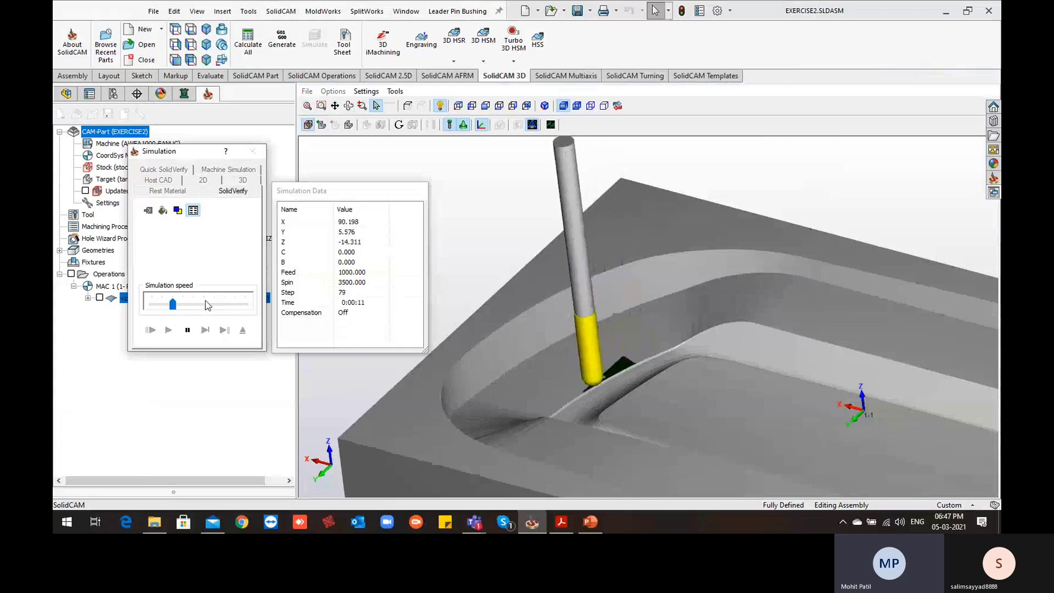
click(229, 309)
click(240, 309)
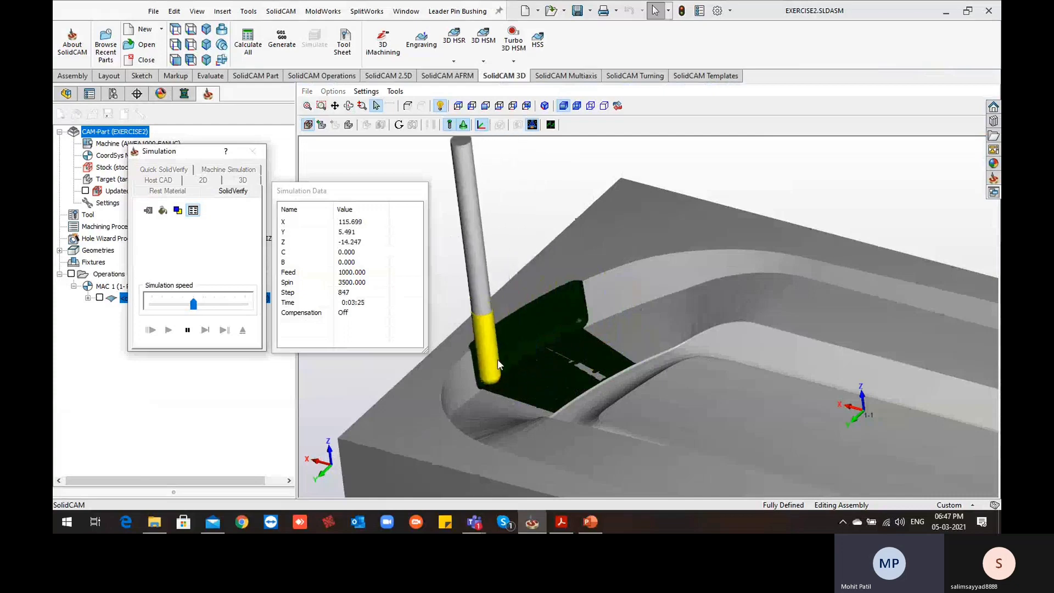
Inspect the simulated cut on the wall face and its upper edge, and exit the simulation
scroll(497, 359, up, 2)
middle_drag(497, 359, 561, 308)
scroll(507, 369, down, 2)
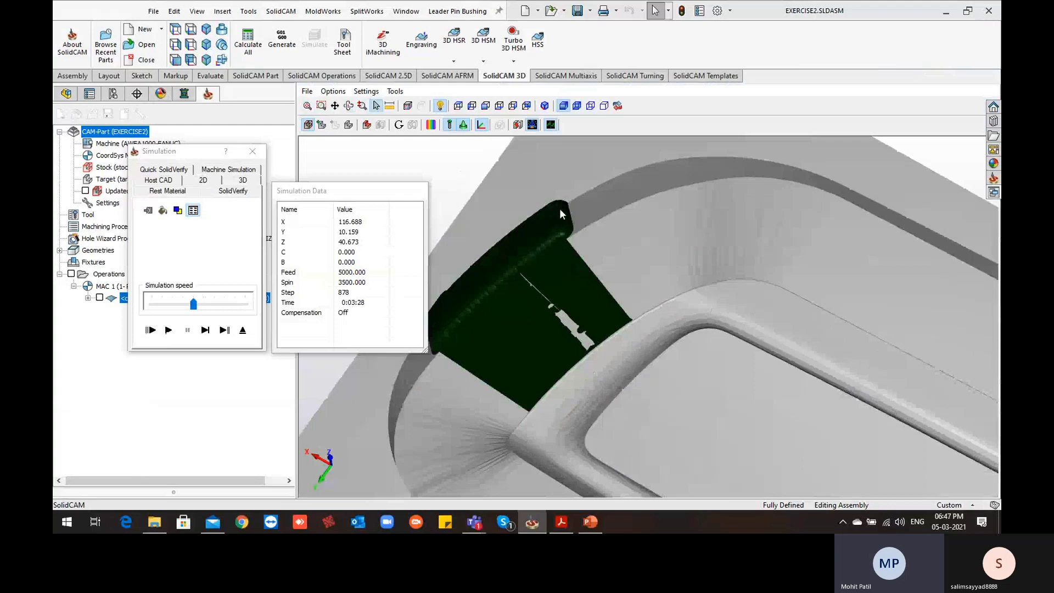
scroll(511, 271, down, 3)
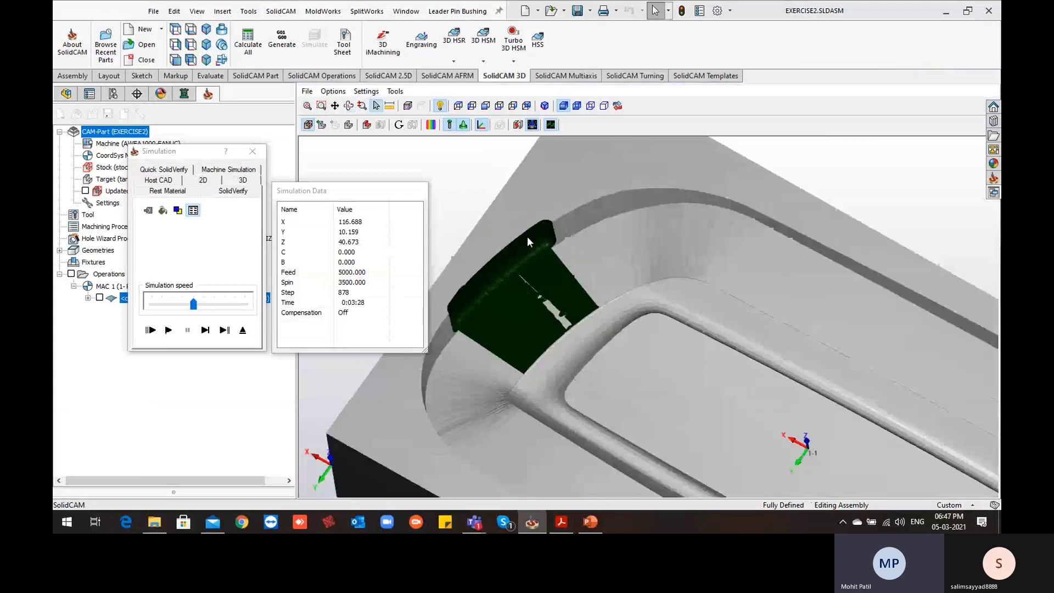
scroll(462, 292, up, 4)
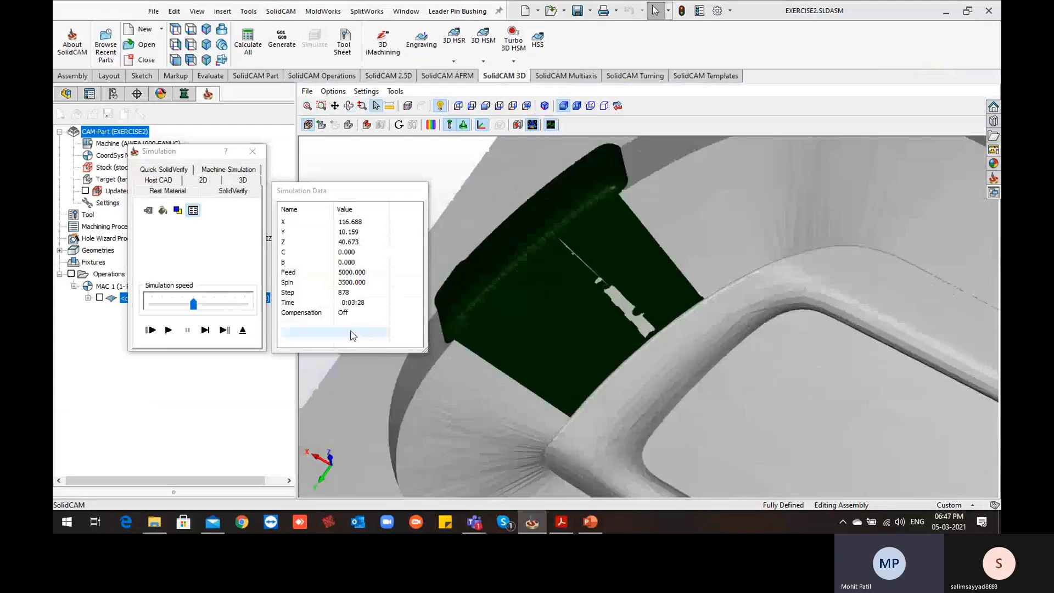
click(243, 330)
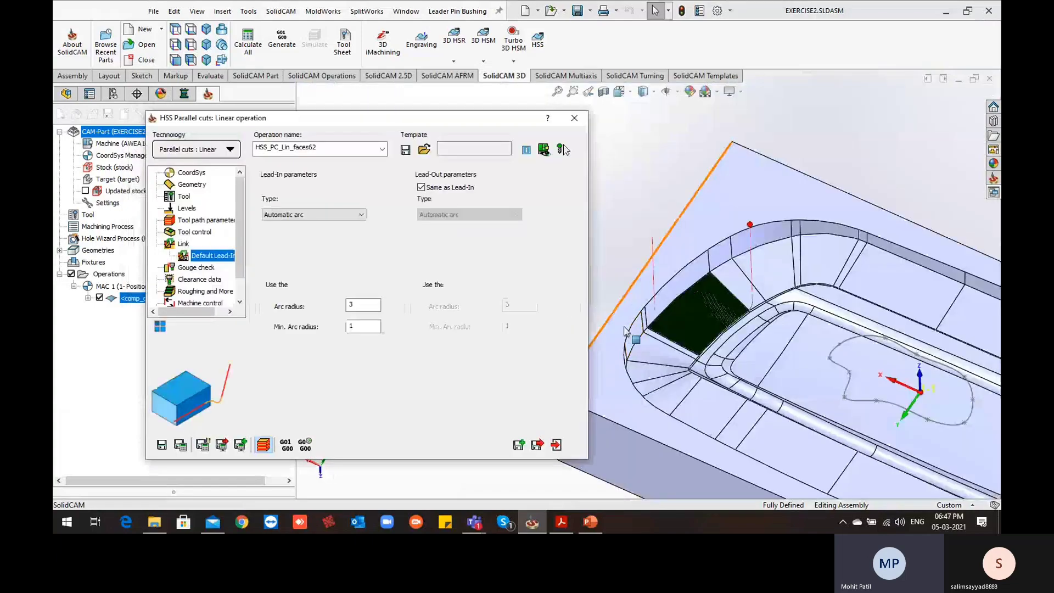
middle_drag(625, 331, 663, 368)
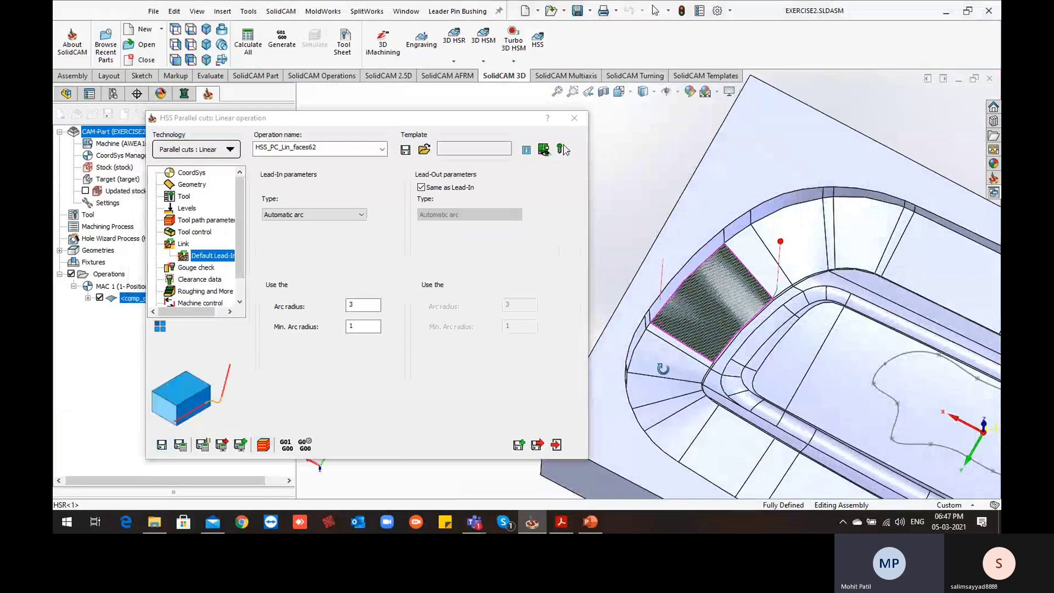
scroll(662, 301, down, 2)
middle_drag(645, 300, 646, 282)
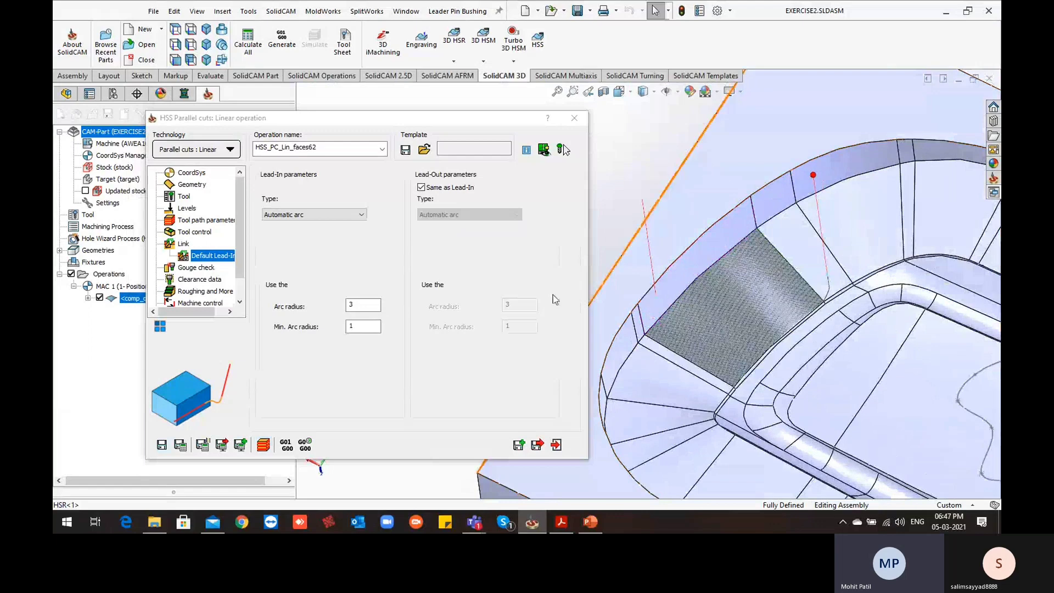
Enable the first gouge check and define new check surfaces from the block's top face and four upper wall faces beside the drive face
click(193, 268)
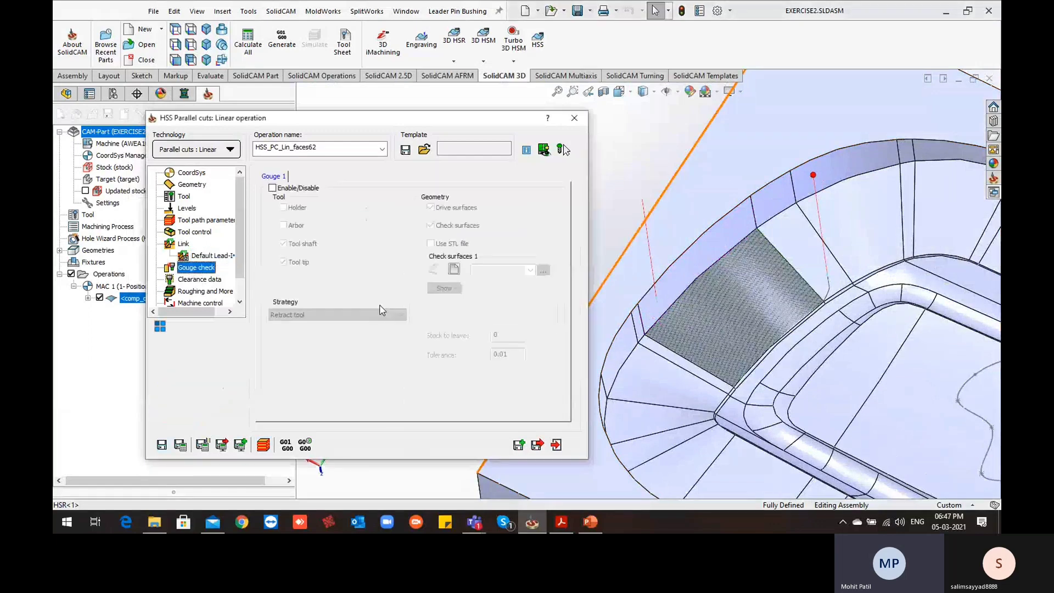
click(272, 188)
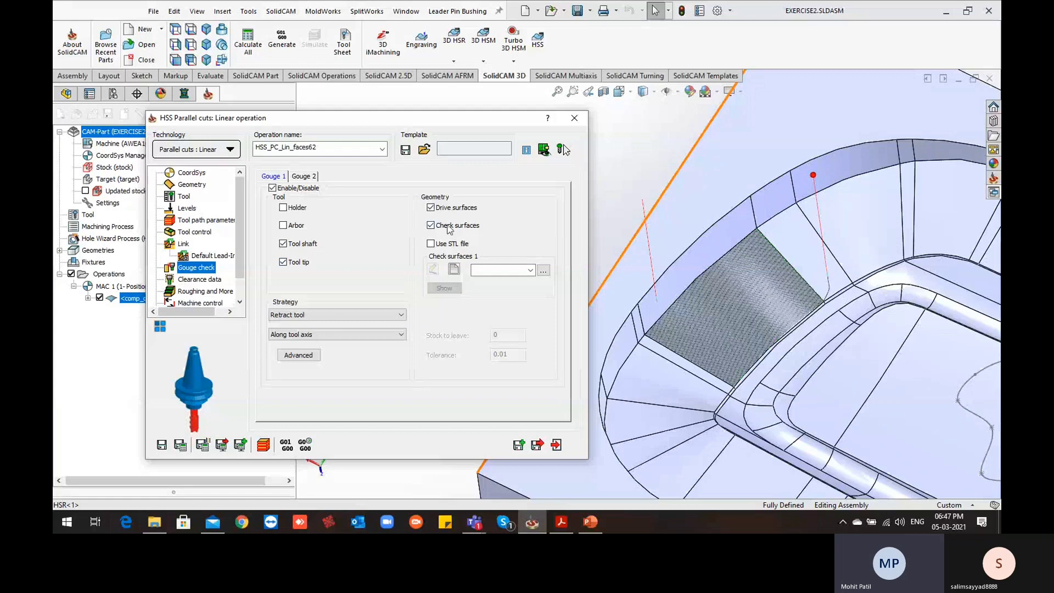
click(455, 269)
mouse_move(658, 323)
middle_down()
mouse_move(643, 285)
mouse_move(653, 280)
middle_up()
click(631, 299)
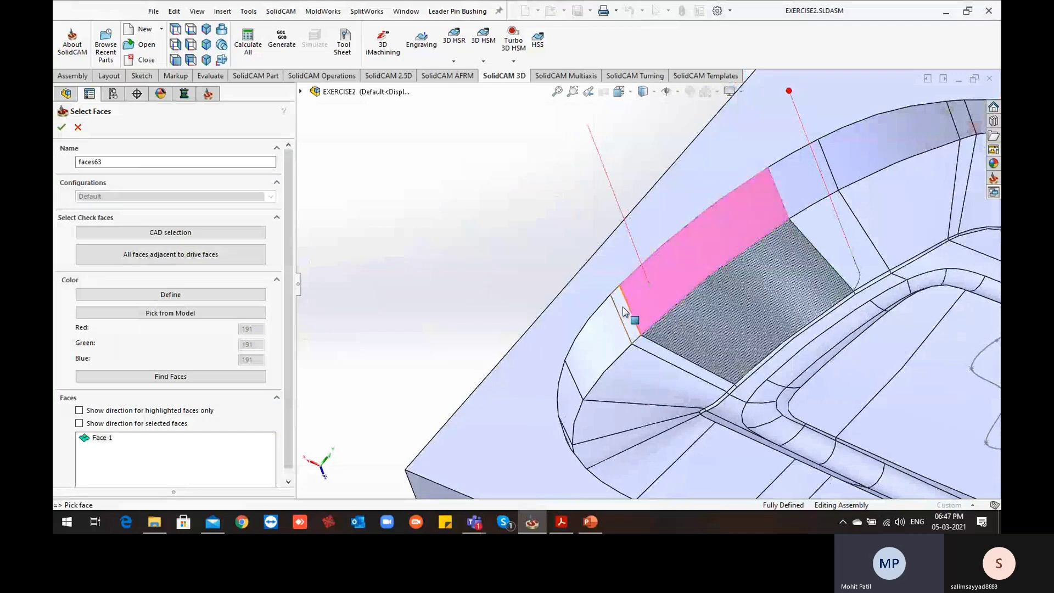
click(616, 306)
click(608, 294)
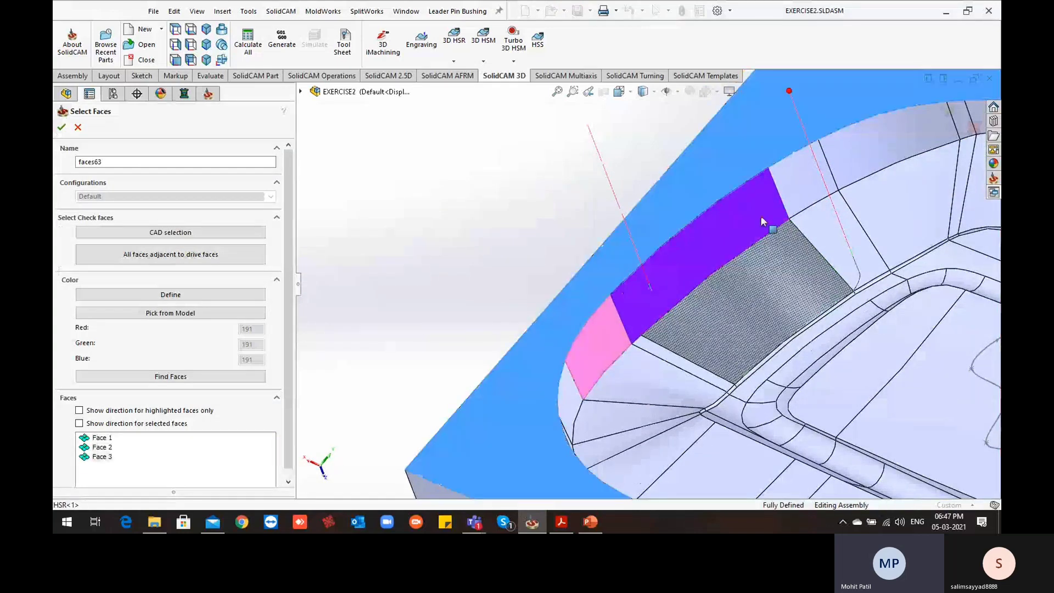
click(798, 183)
middle_drag(678, 360, 691, 397)
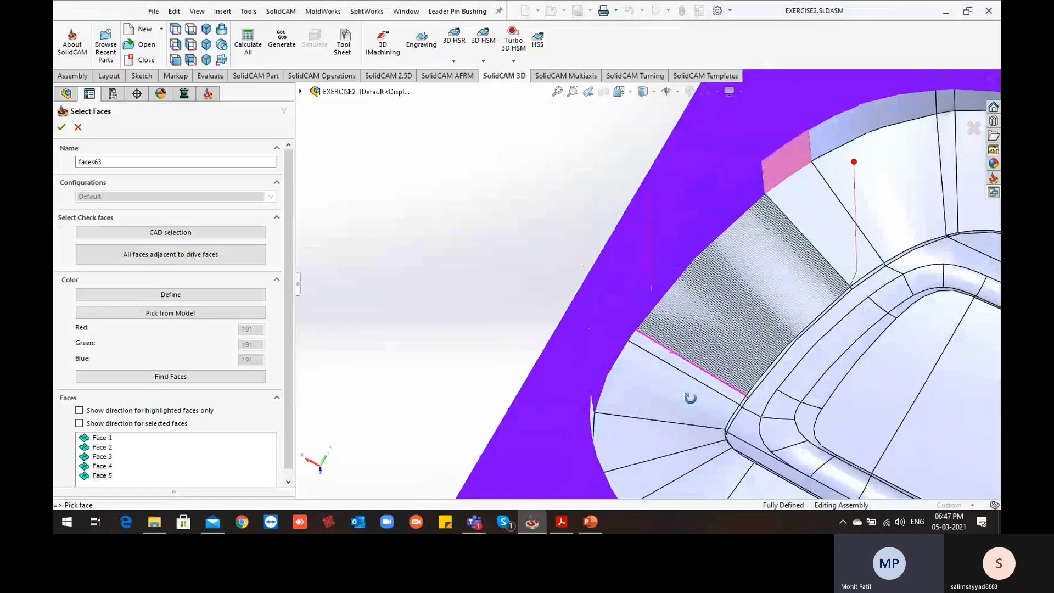
scroll(690, 400, up, 1)
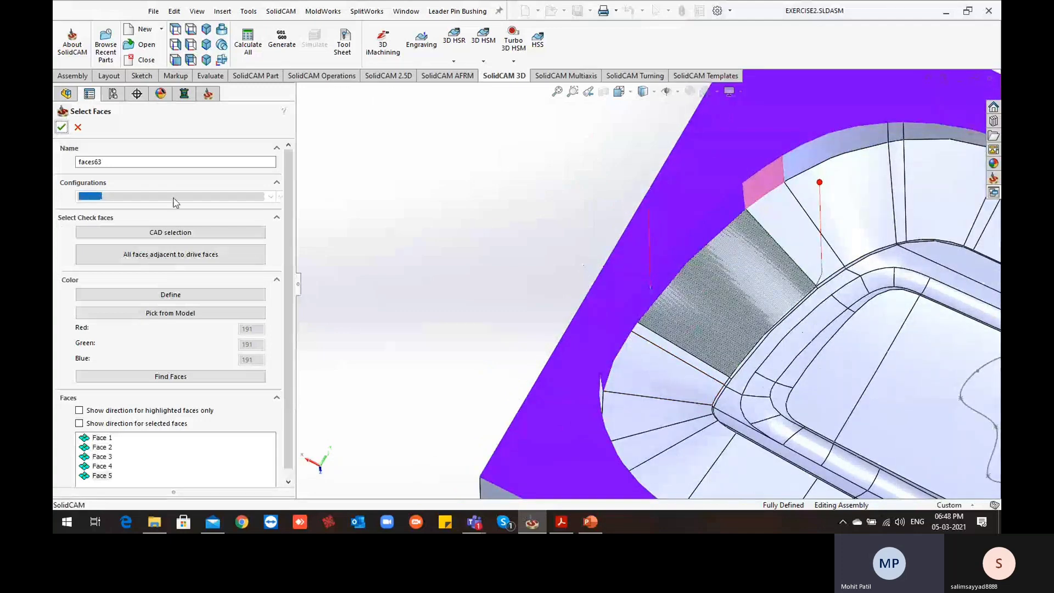
click(62, 128)
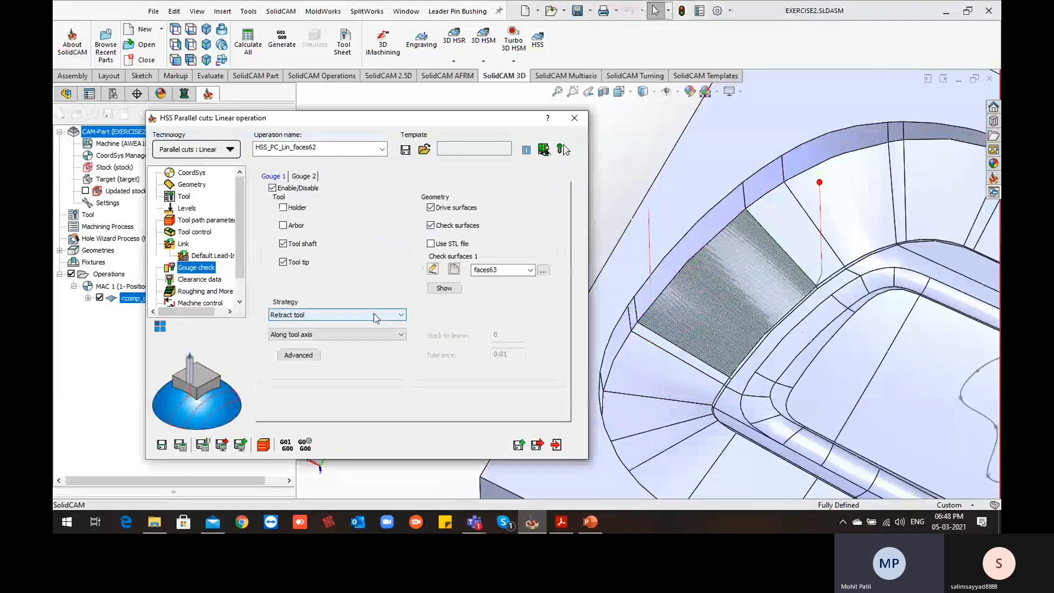
Set the gouge check strategy to Trim and relink toolpath, and save and calculate the operation
click(338, 315)
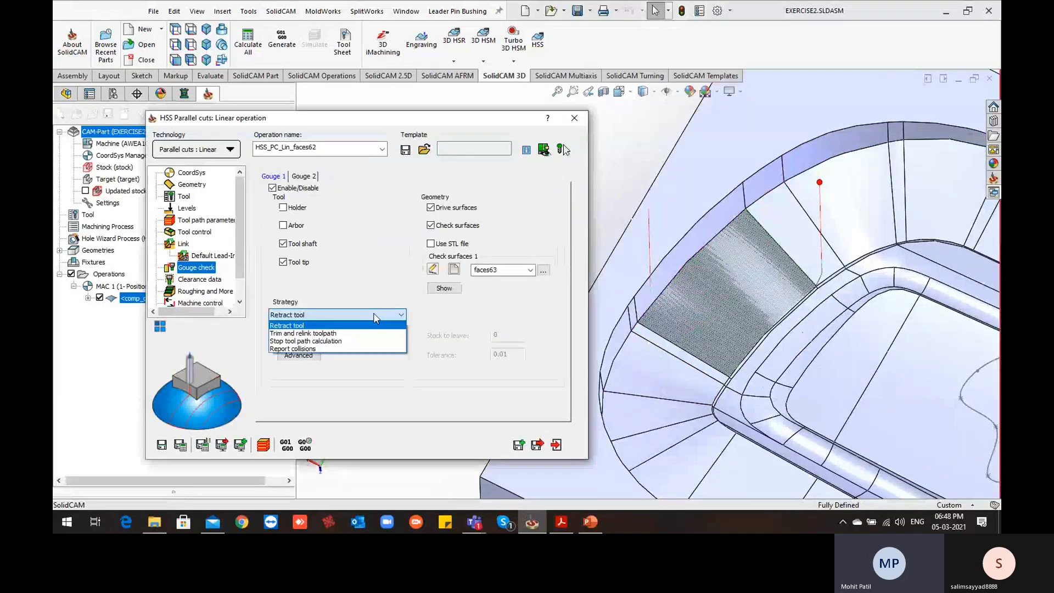
click(344, 334)
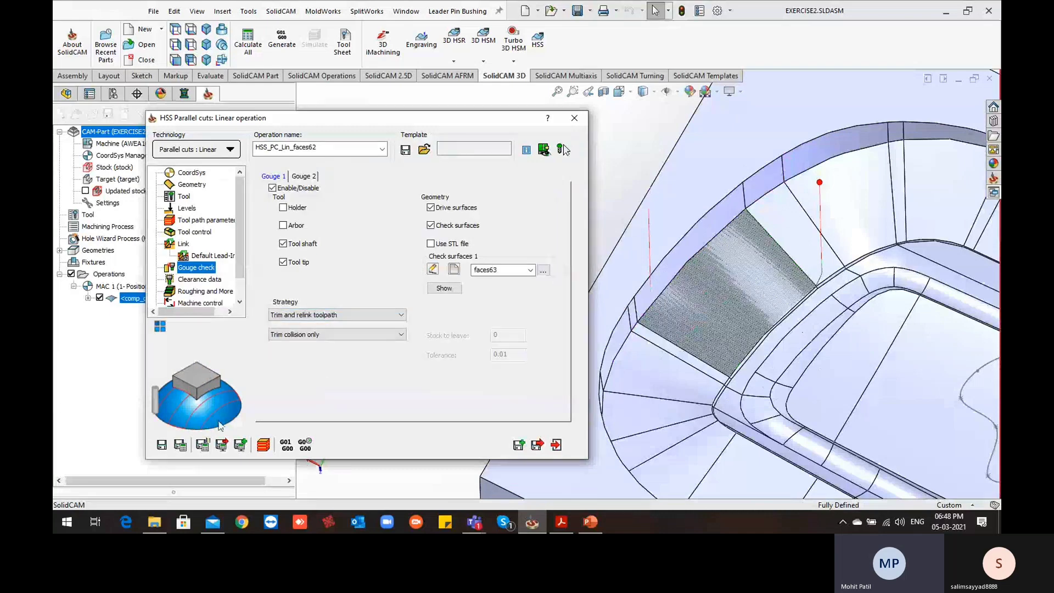
click(180, 445)
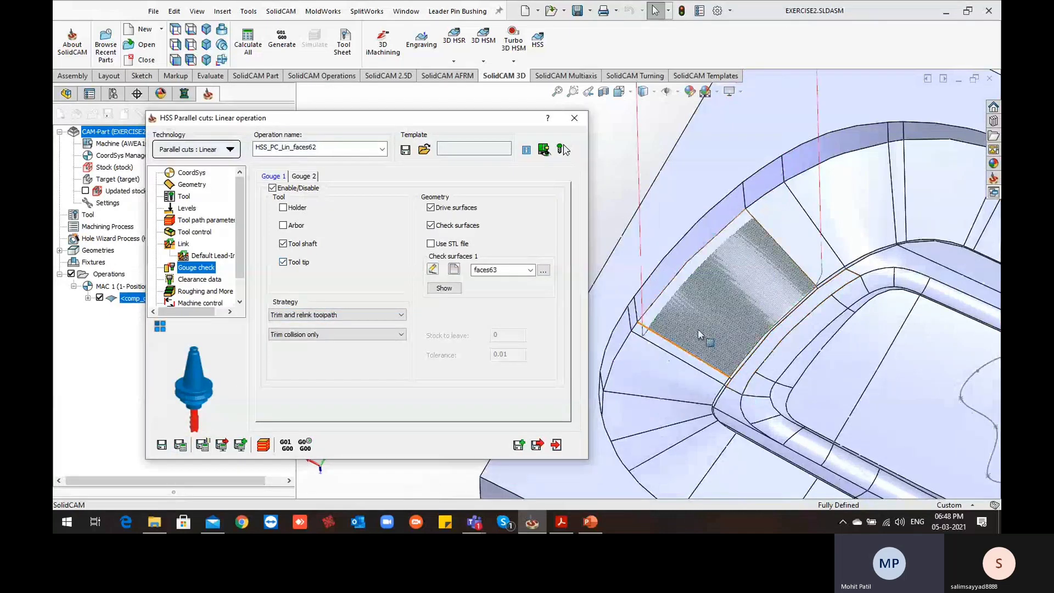
Examine the recalculated tool path and its lead-in arc near the upper edge and corner of the drive face
middle_drag(729, 355, 718, 335)
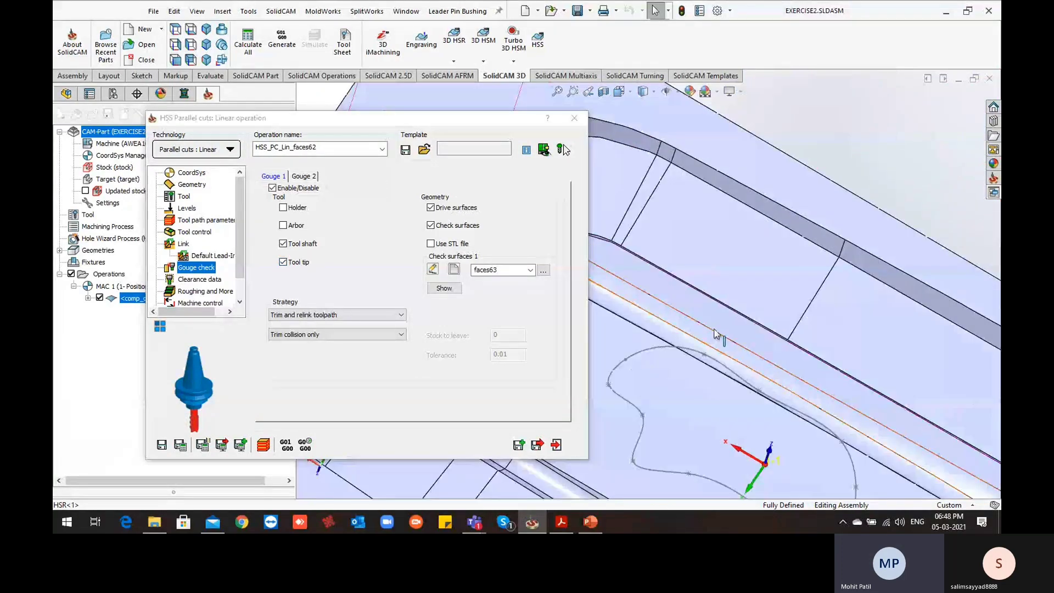
scroll(712, 337, up, 3)
scroll(712, 337, down, 10)
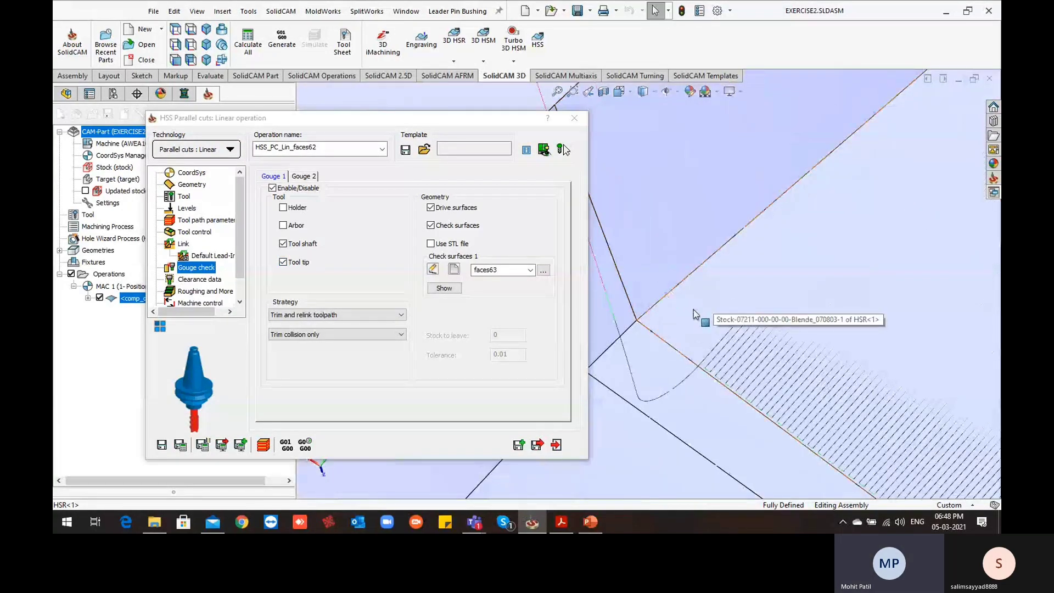
mouse_move(680, 297)
middle_down()
mouse_move(723, 352)
mouse_move(798, 200)
middle_up()
scroll(755, 260, up, 2)
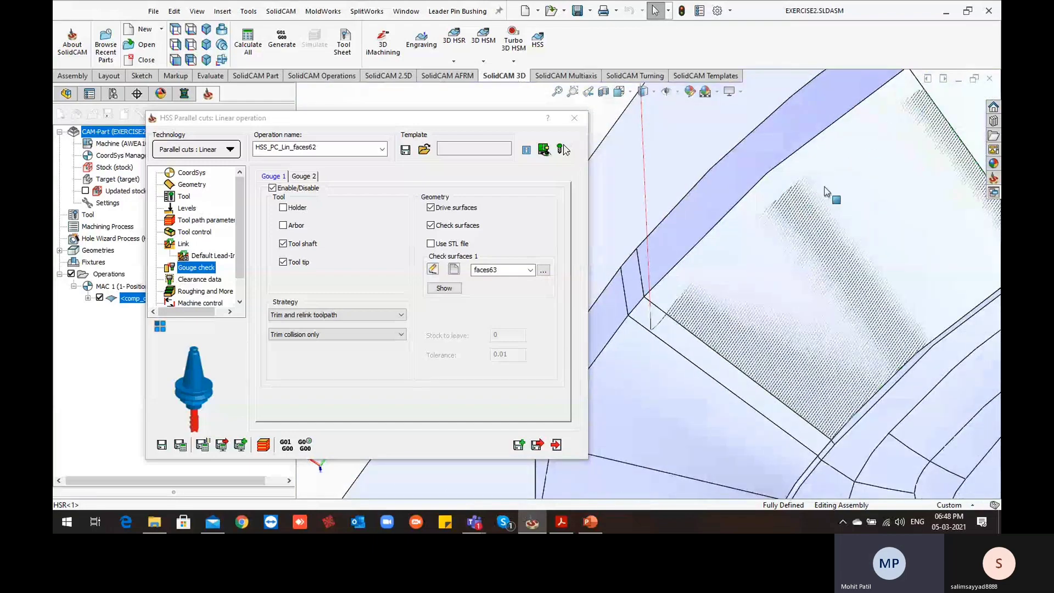
scroll(766, 317, up, 2)
middle_drag(765, 317, 770, 276)
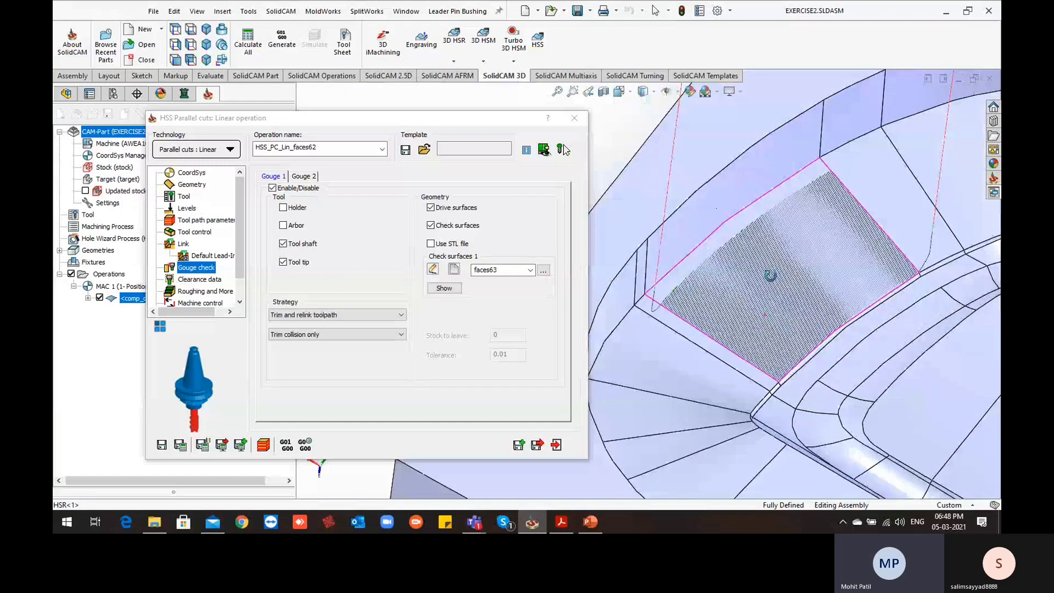
Open the simulation of the gouge-checked operation and play it at the slowest speed with a close view of the tool
click(264, 445)
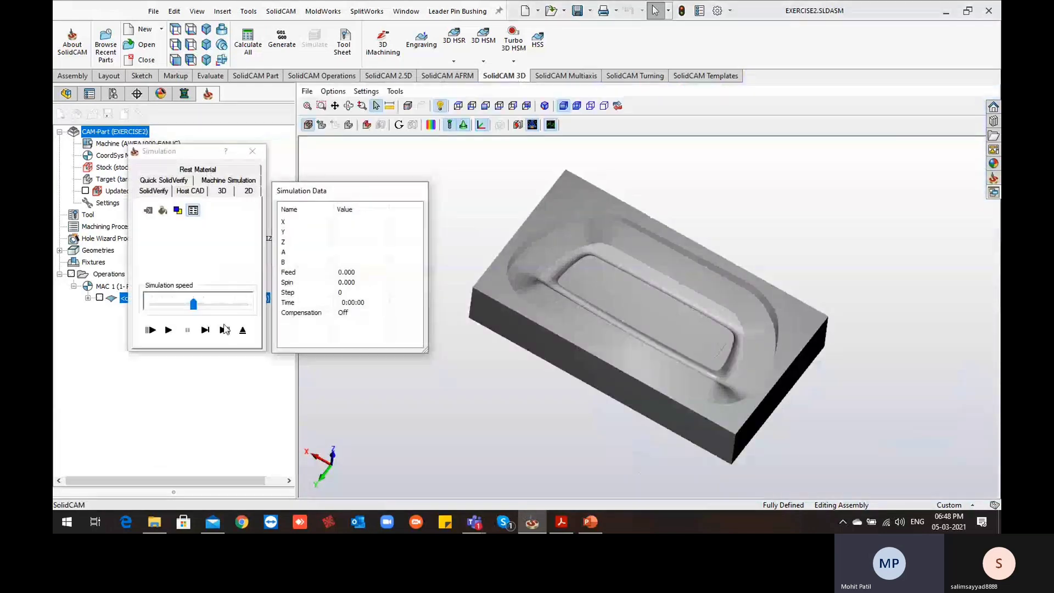
drag(194, 305, 152, 304)
click(169, 331)
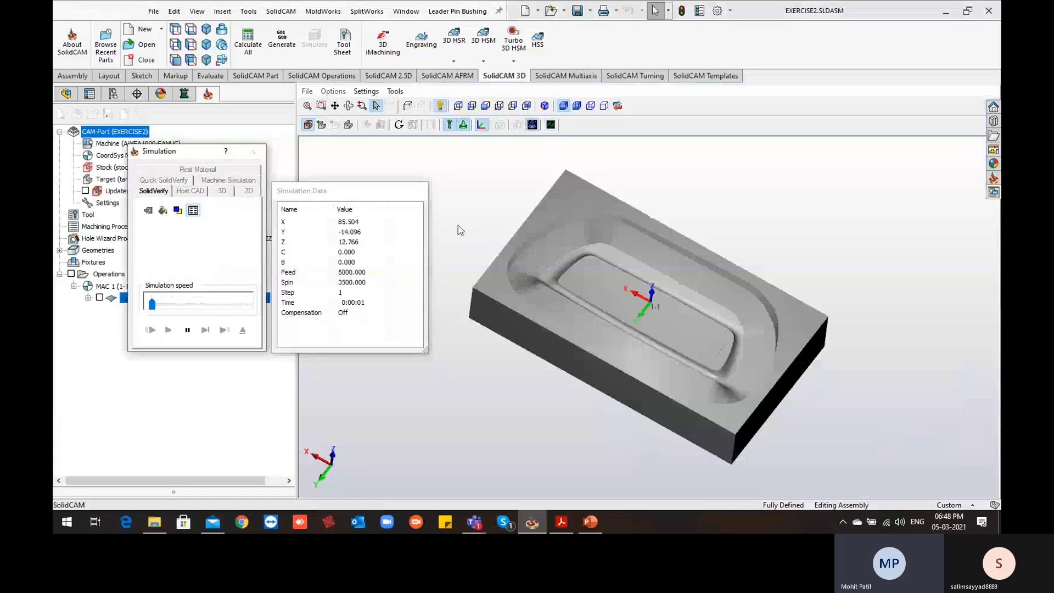
scroll(601, 288, down, 5)
scroll(584, 285, up, 4)
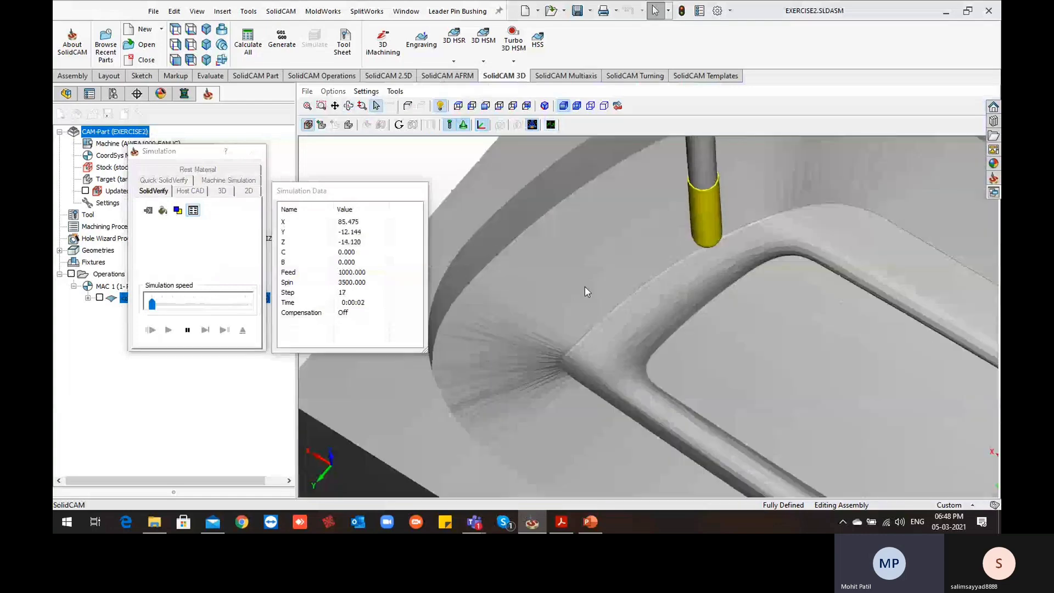
Raise the simulation speed and examine the finished cut together with the wall strip above it
click(213, 303)
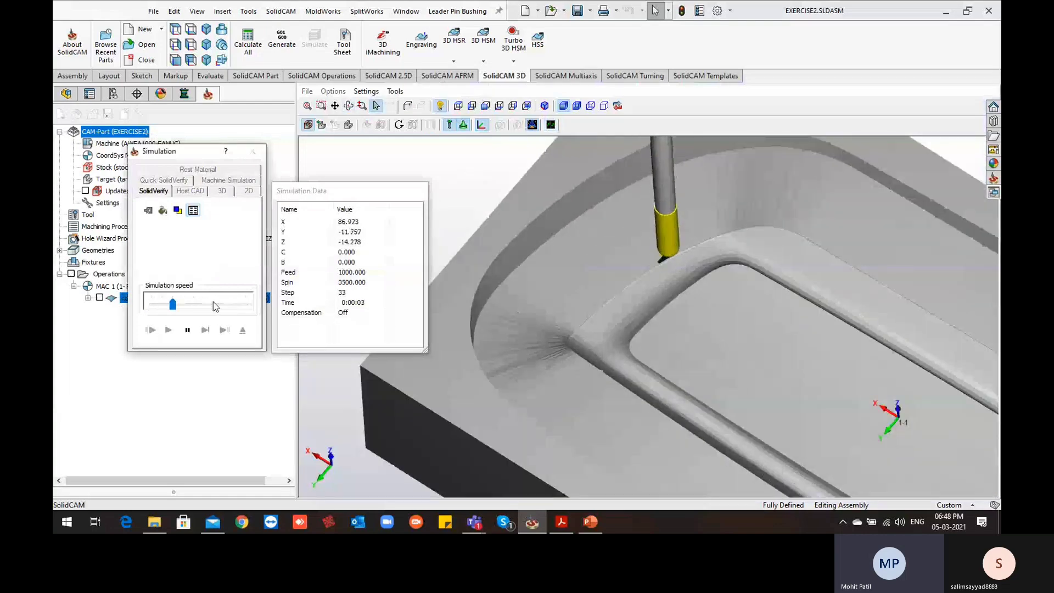
click(243, 309)
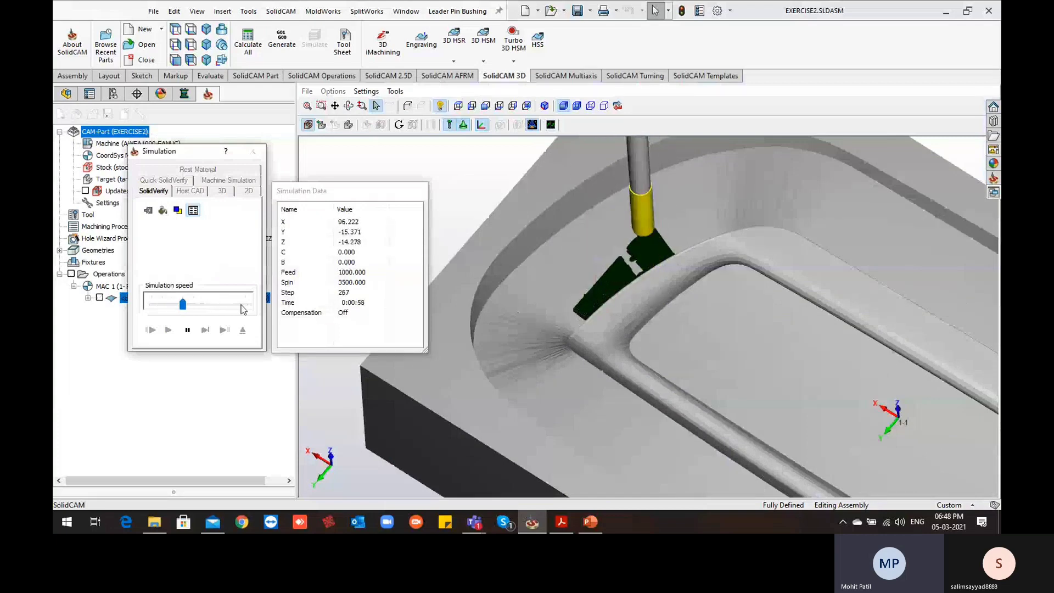
scroll(644, 370, up, 3)
middle_drag(570, 292, 572, 292)
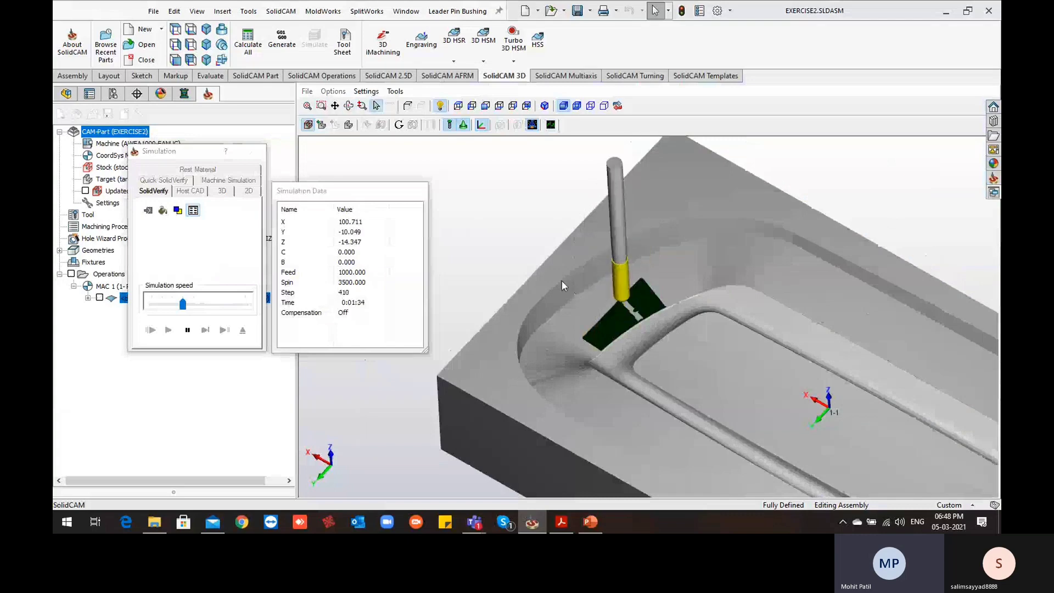
scroll(560, 282, down, 3)
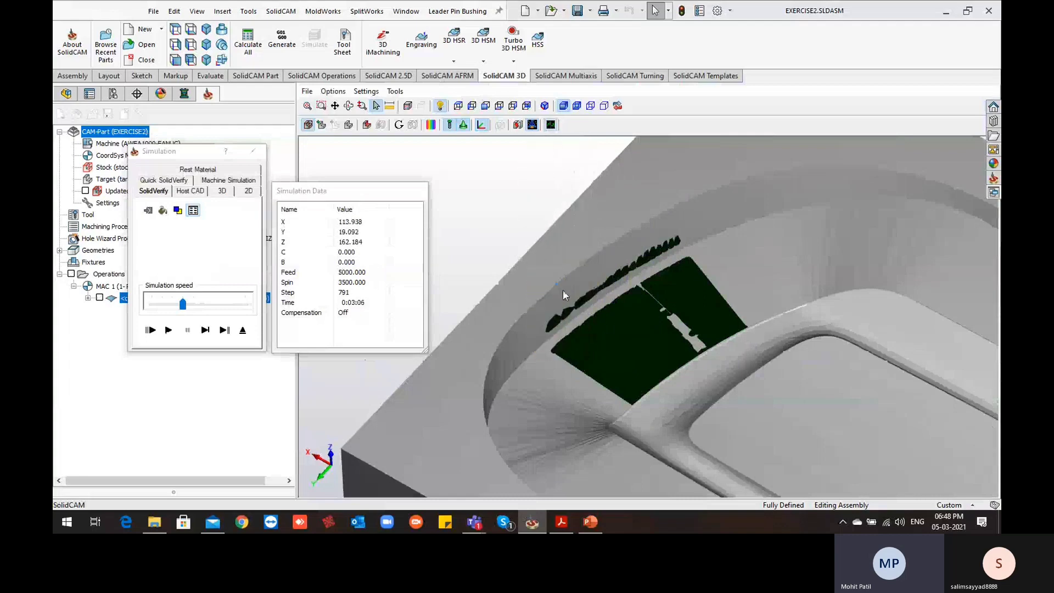
scroll(576, 329, down, 1)
middle_drag(580, 335, 575, 337)
scroll(574, 337, up, 2)
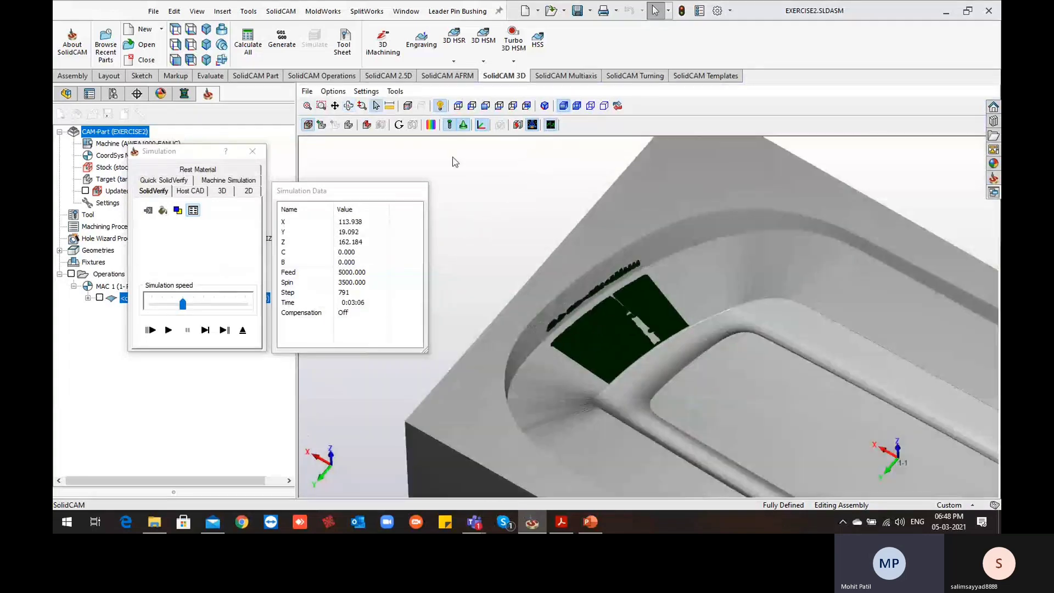
Compare the machined stock with the target, examine the upper wall above the drive face, and exit the simulation
click(433, 125)
click(777, 129)
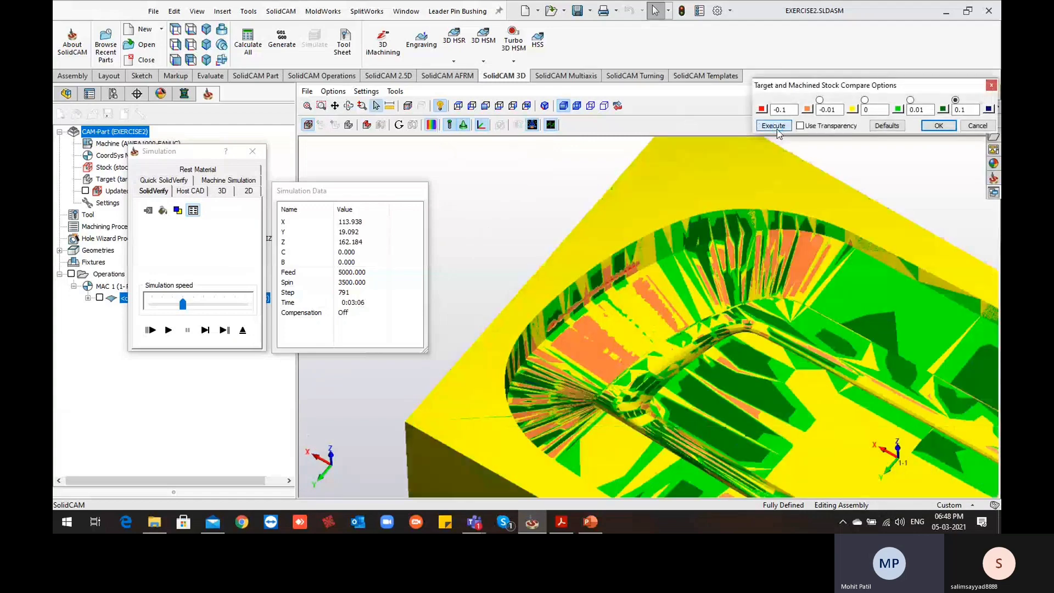
middle_drag(585, 340, 565, 286)
scroll(565, 286, up, 5)
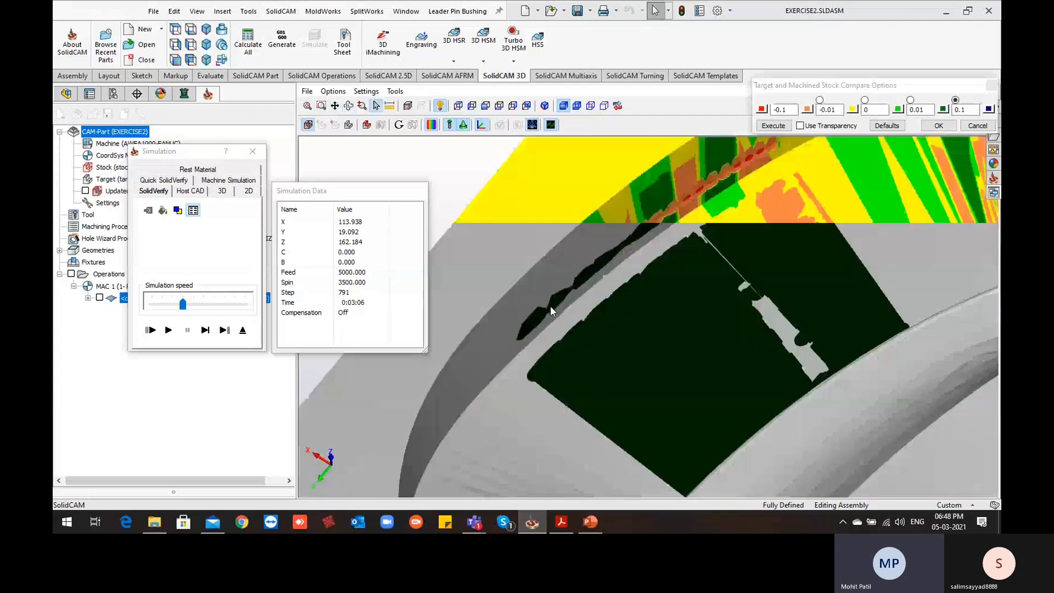
click(242, 330)
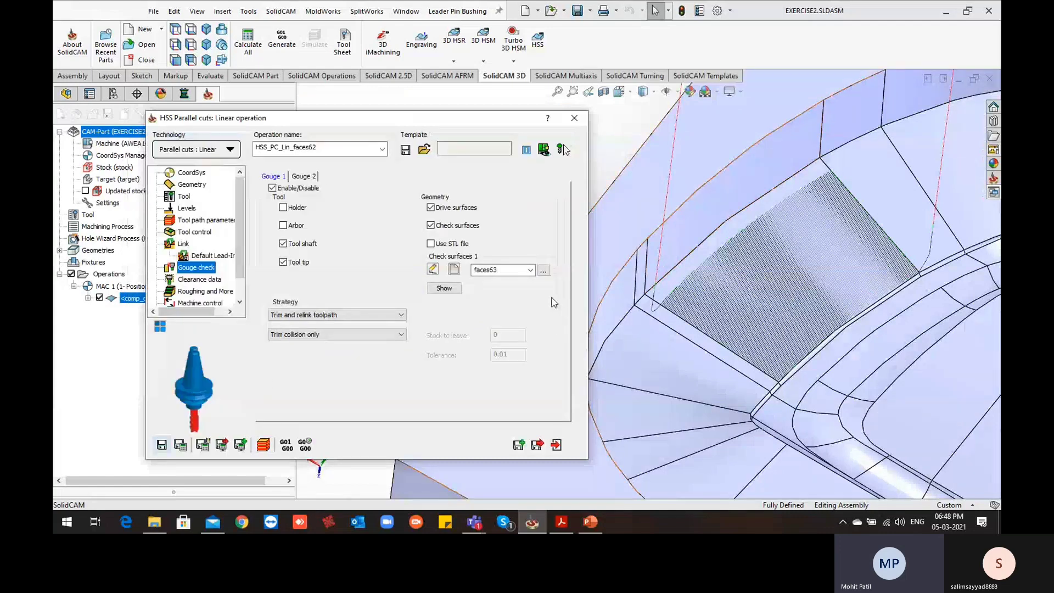
Exclude drive surfaces from the gouge check, set the stock to leave on the check surfaces to 0.2, and recalculate the operation
click(430, 207)
click(506, 336)
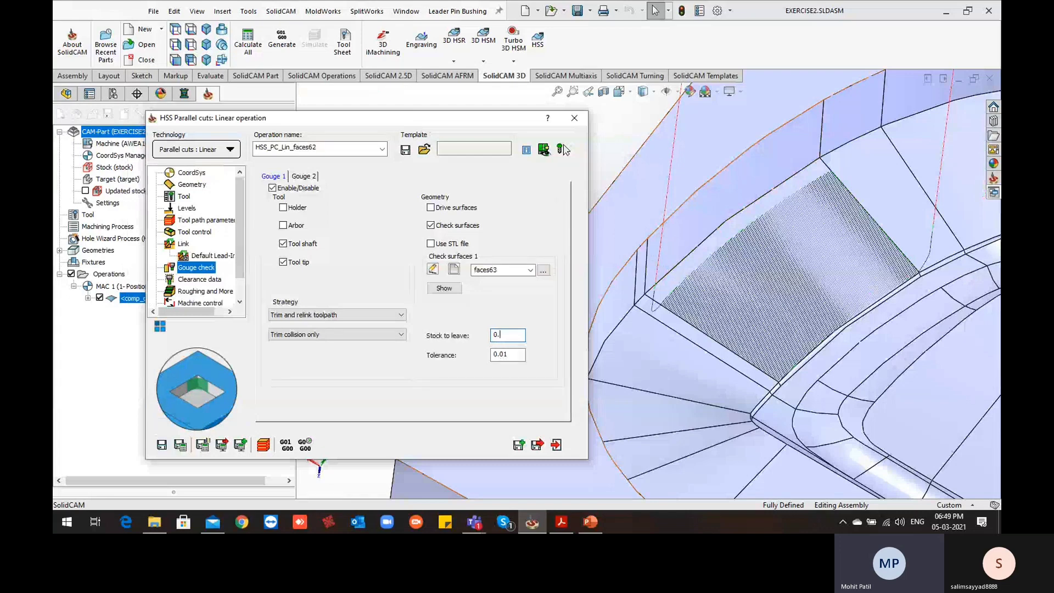
click(182, 448)
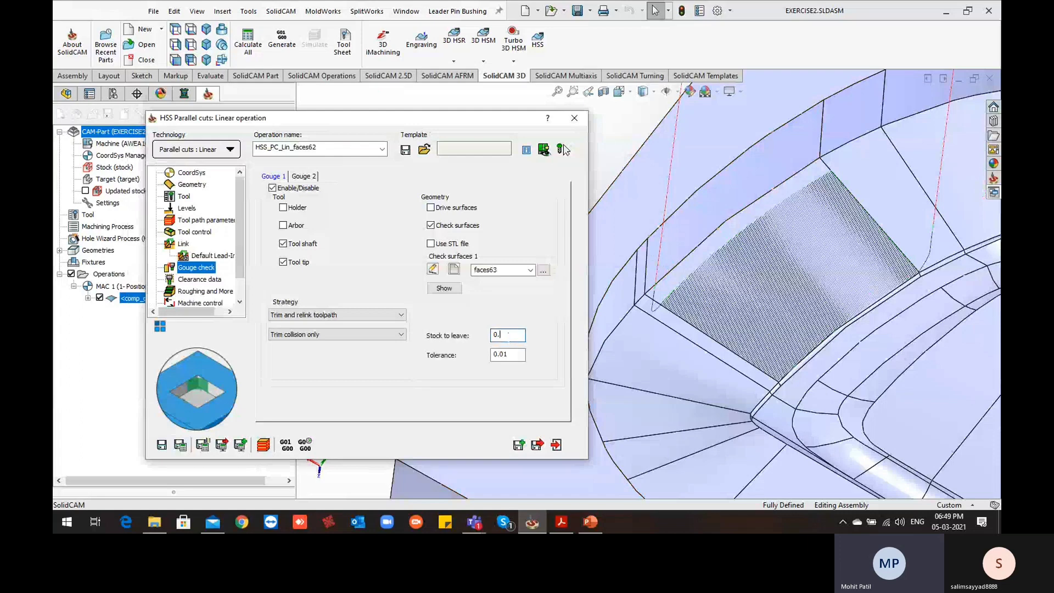
click(242, 444)
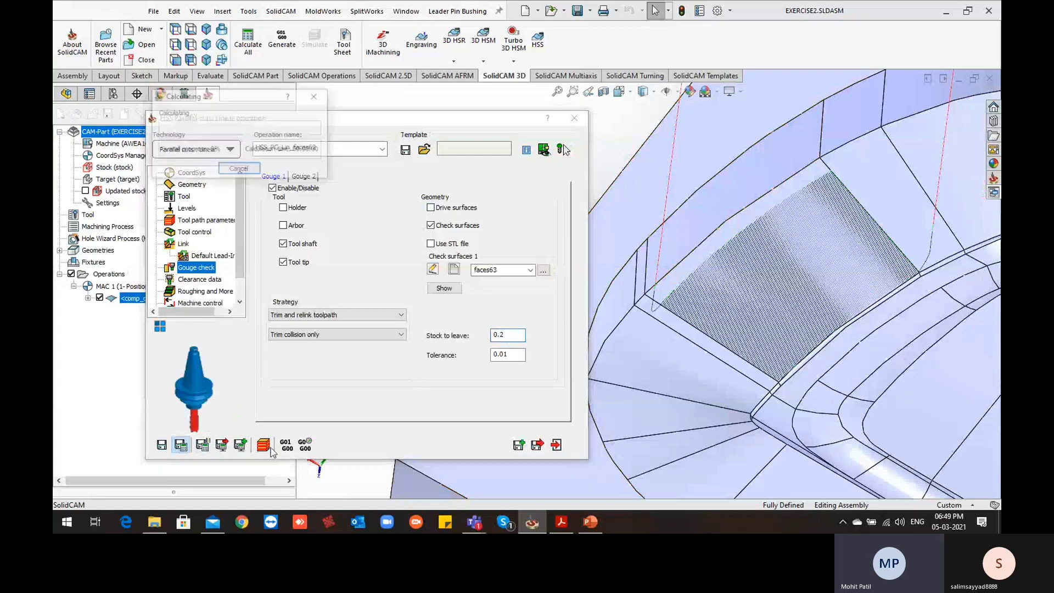
Simulate the recalculated operation, starting at the slowest speed and raising the speed to finish the cut
click(264, 446)
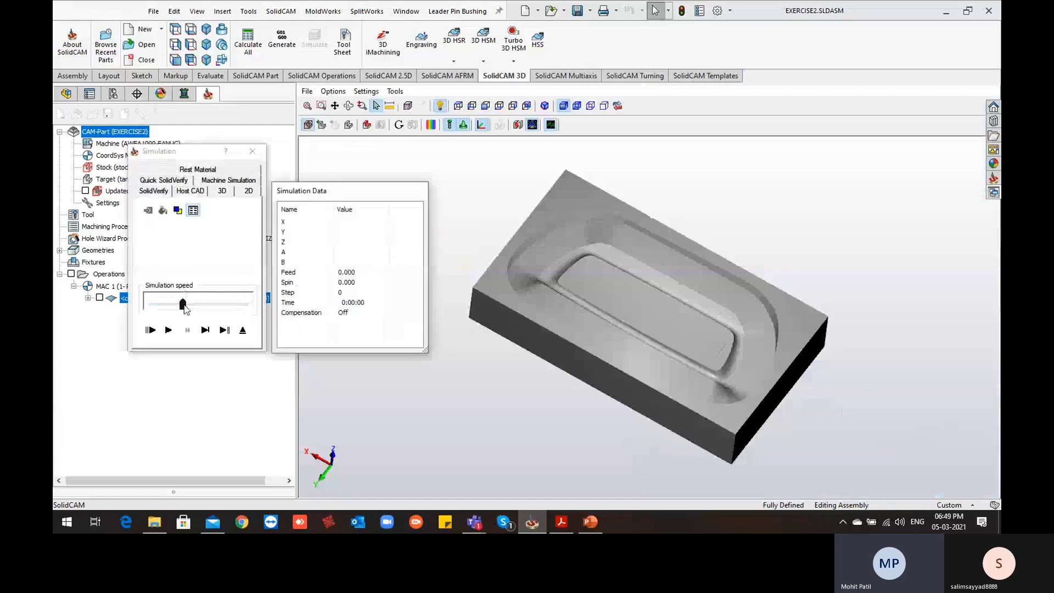
drag(185, 307, 150, 306)
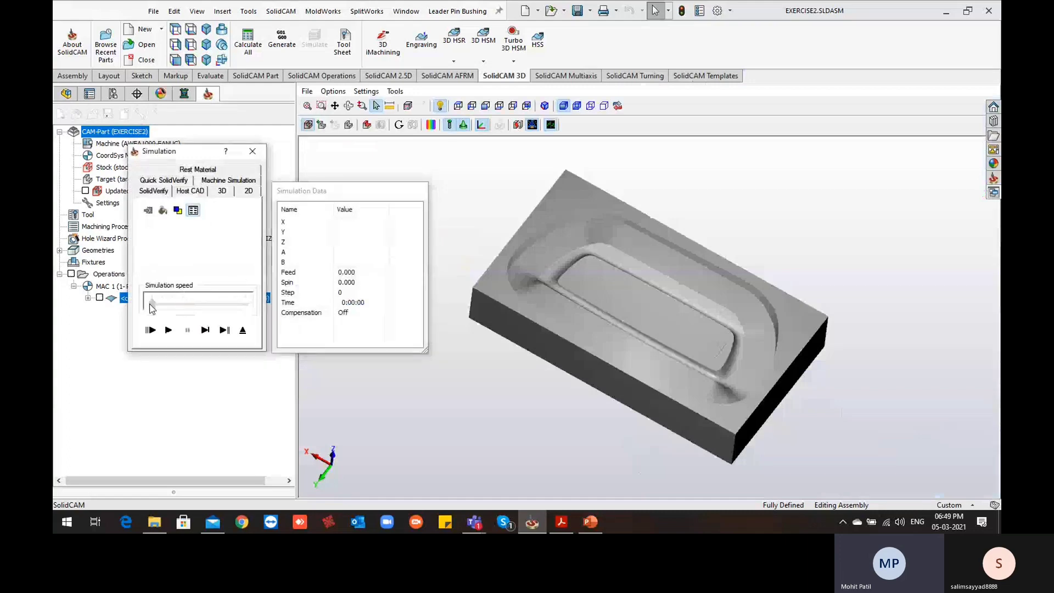
click(168, 329)
scroll(526, 231, up, 4)
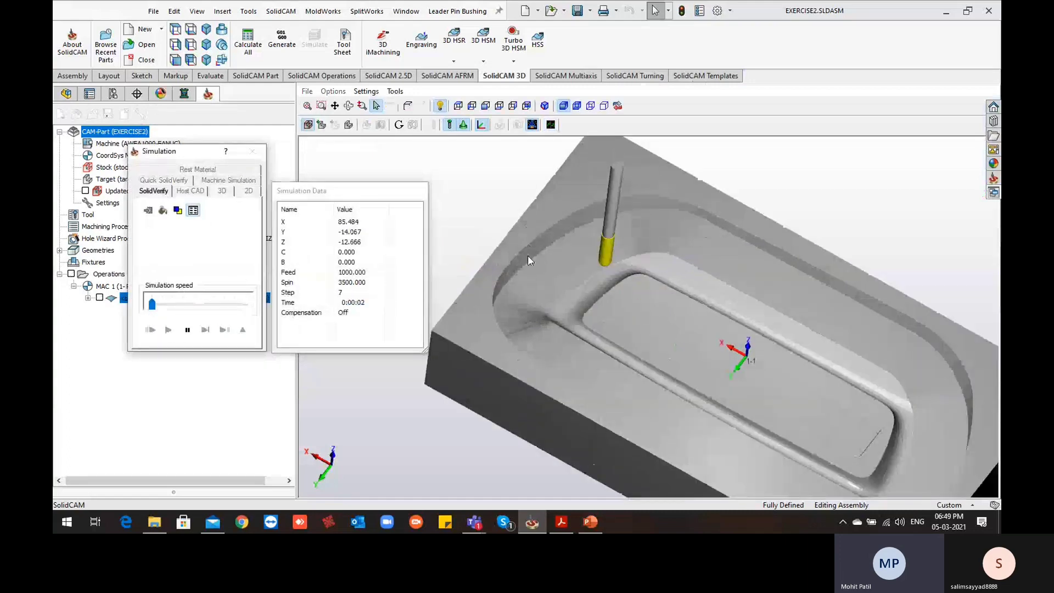
click(218, 303)
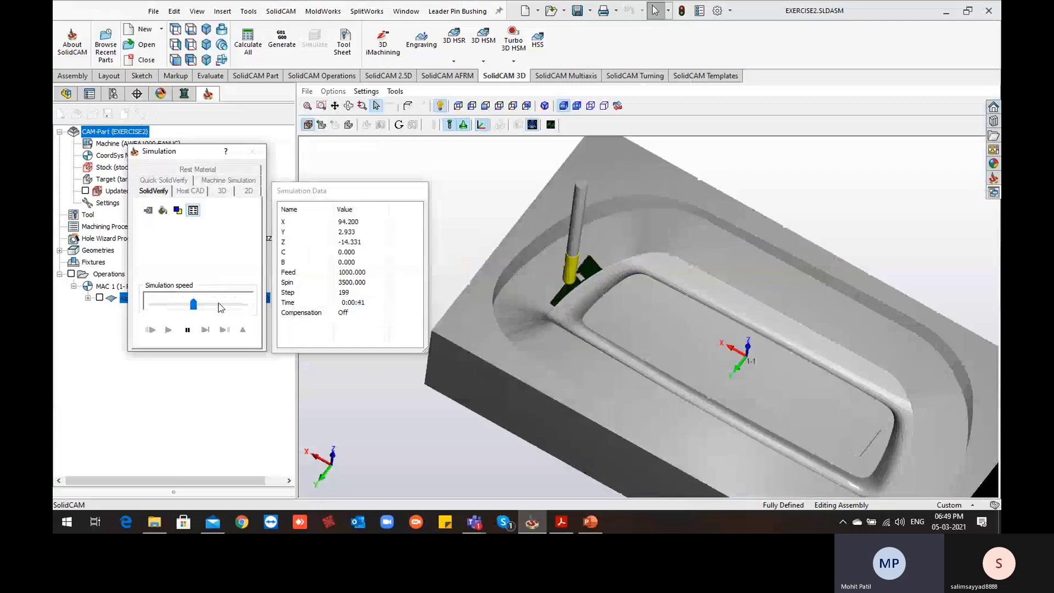
click(218, 303)
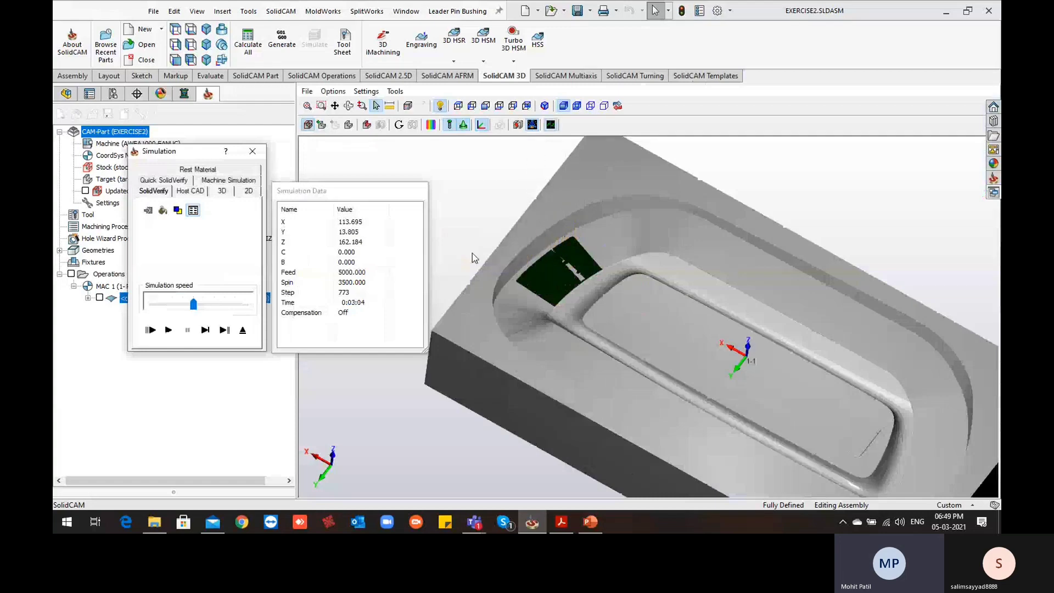
Zoom in on the newly simulated cut and run the target and machined stock comparison on it
scroll(473, 253, up, 3)
middle_drag(575, 256, 579, 261)
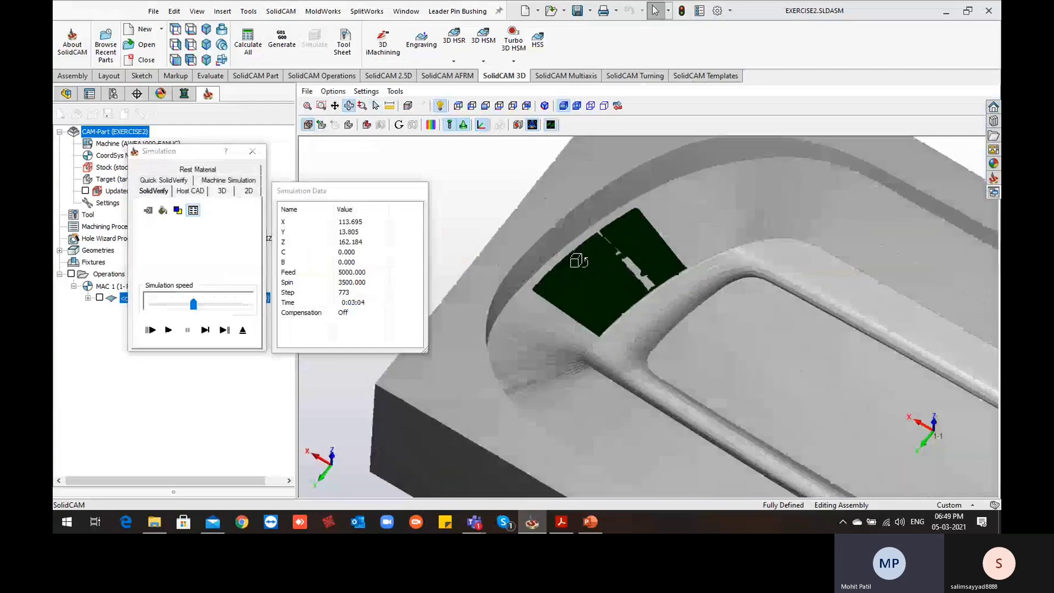
click(431, 126)
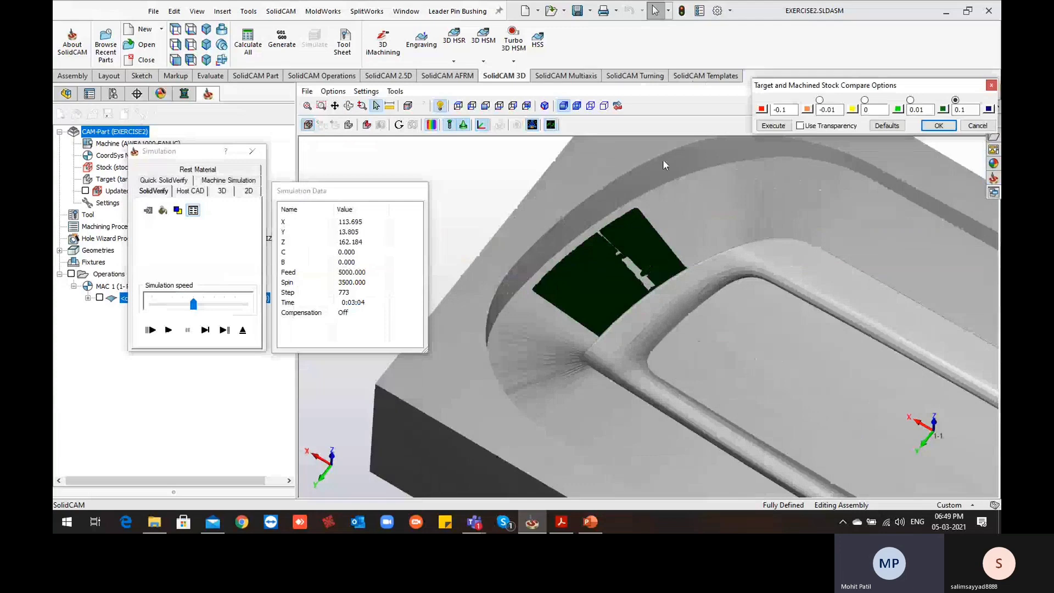
click(774, 126)
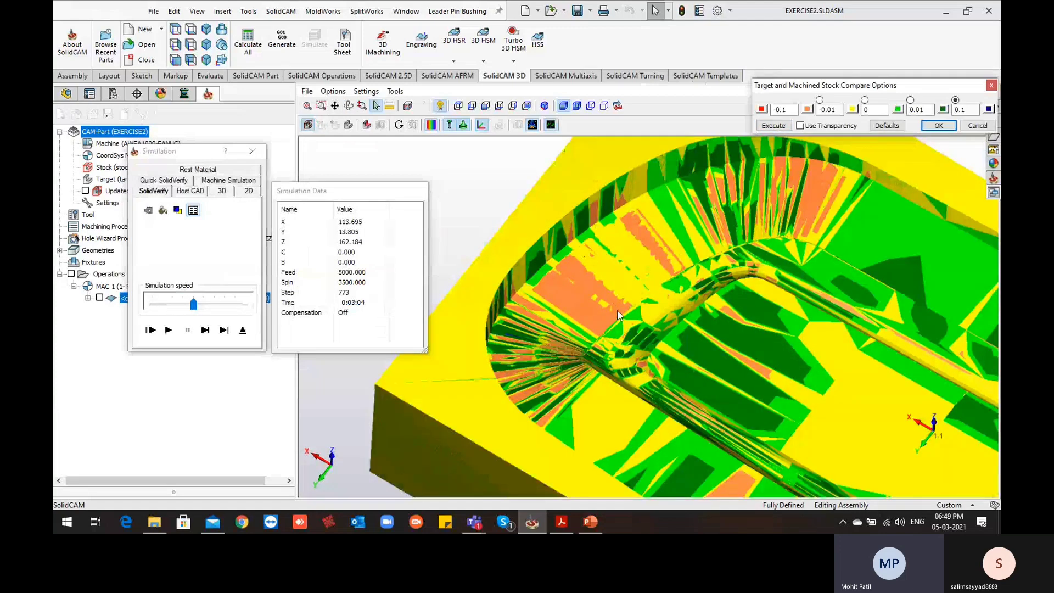
Examine the compared corner wall up close, and exit the comparison, the simulation and the linear parallel cuts operation
scroll(589, 273, up, 3)
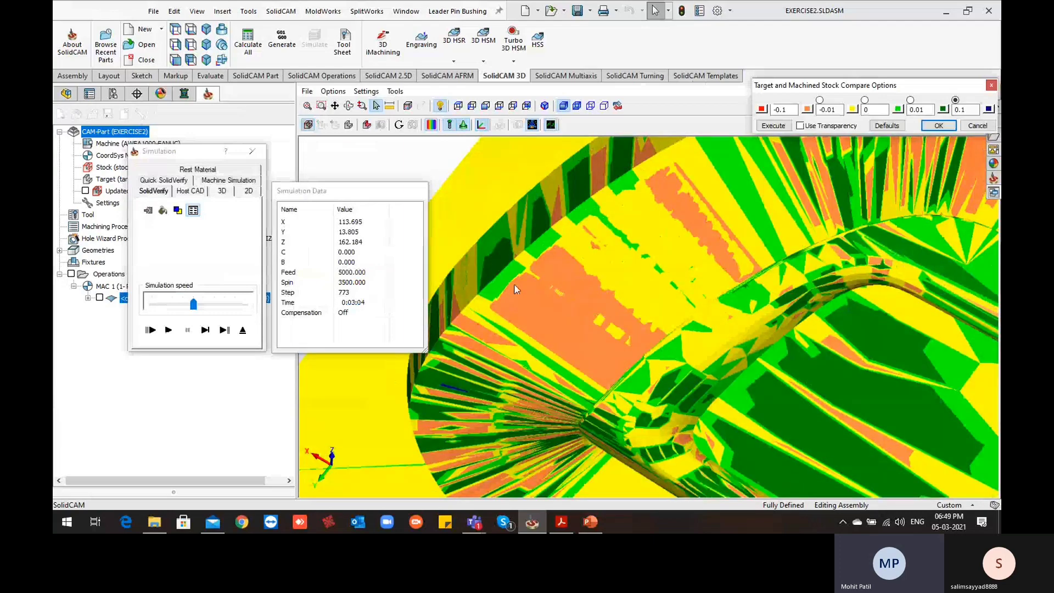
scroll(672, 207, up, 2)
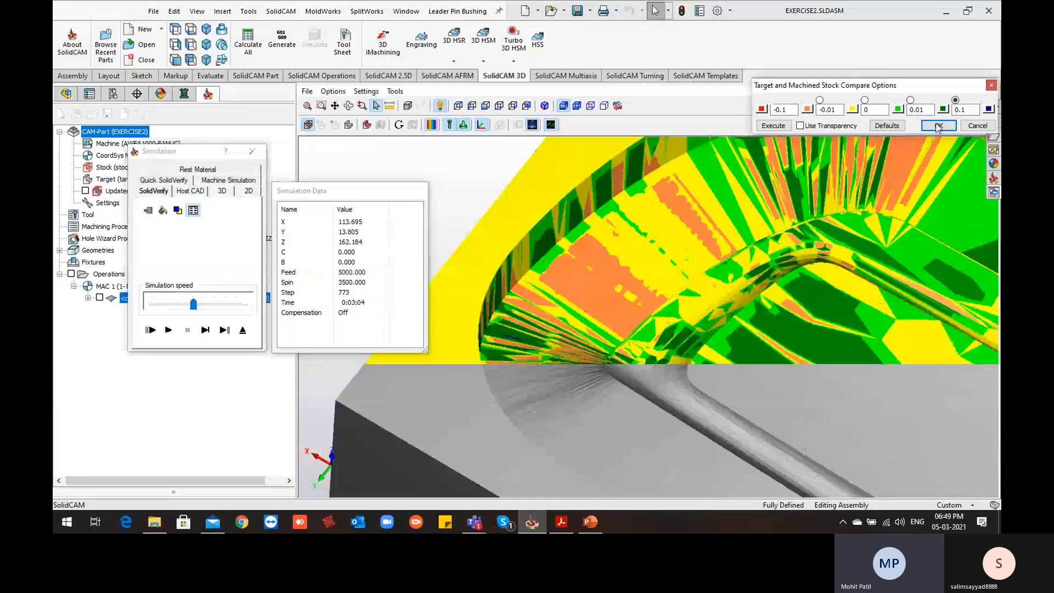
click(938, 126)
click(243, 332)
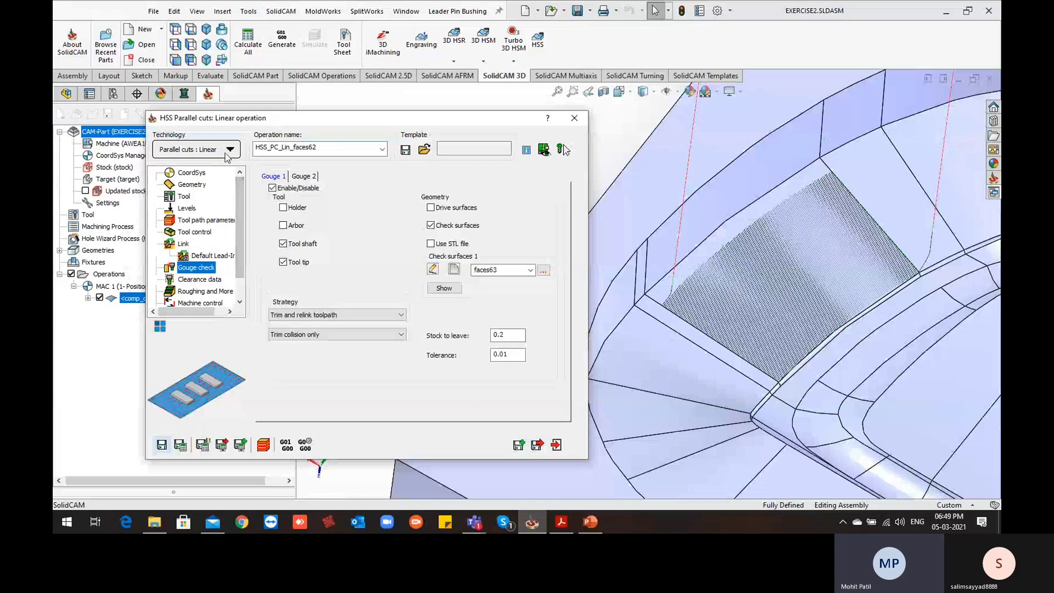
click(537, 445)
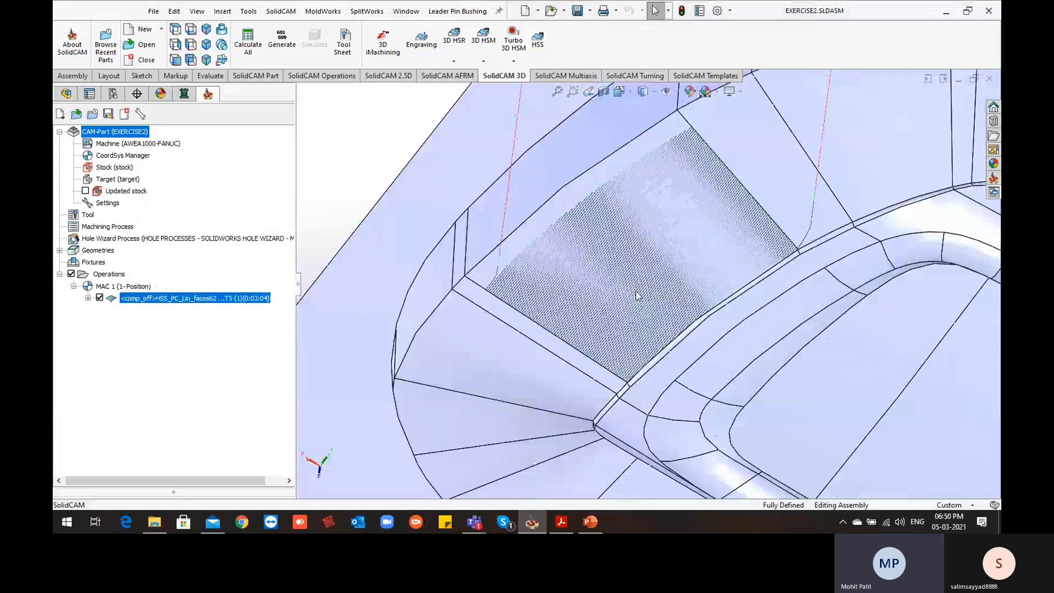
Inspect the linear toolpath along the lower edge of the drive face and hide that operation's toolpath
scroll(637, 330, down, 5)
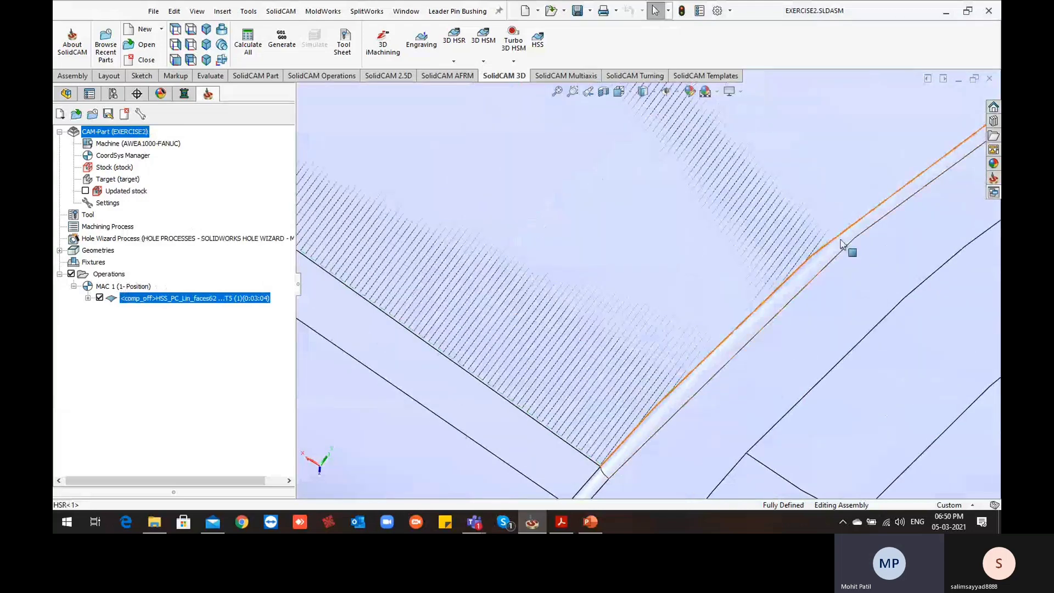
scroll(736, 275, up, 5)
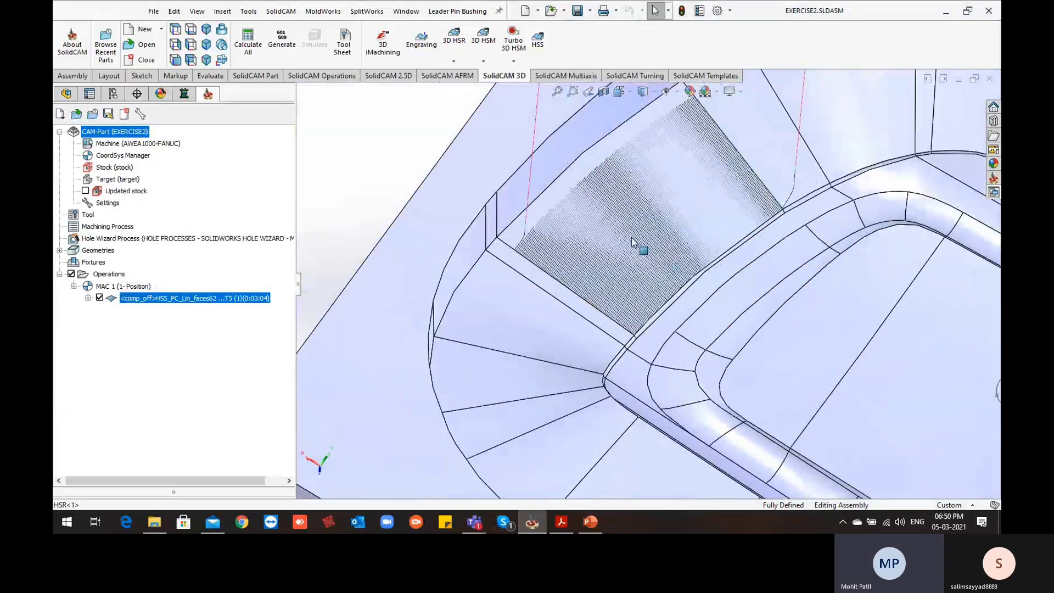
scroll(632, 236, up, 3)
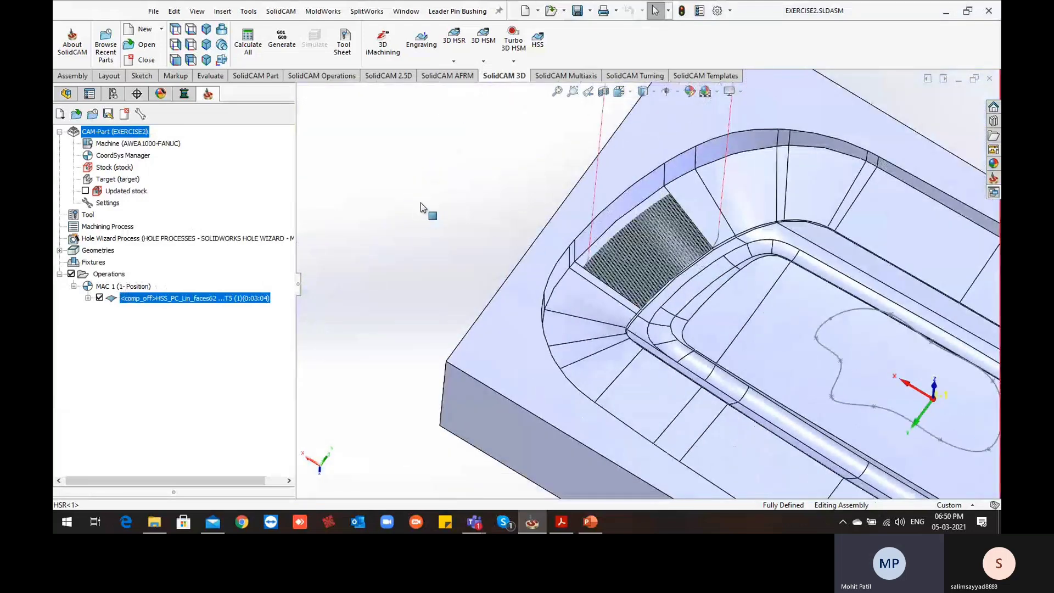
click(100, 298)
scroll(668, 258, up, 3)
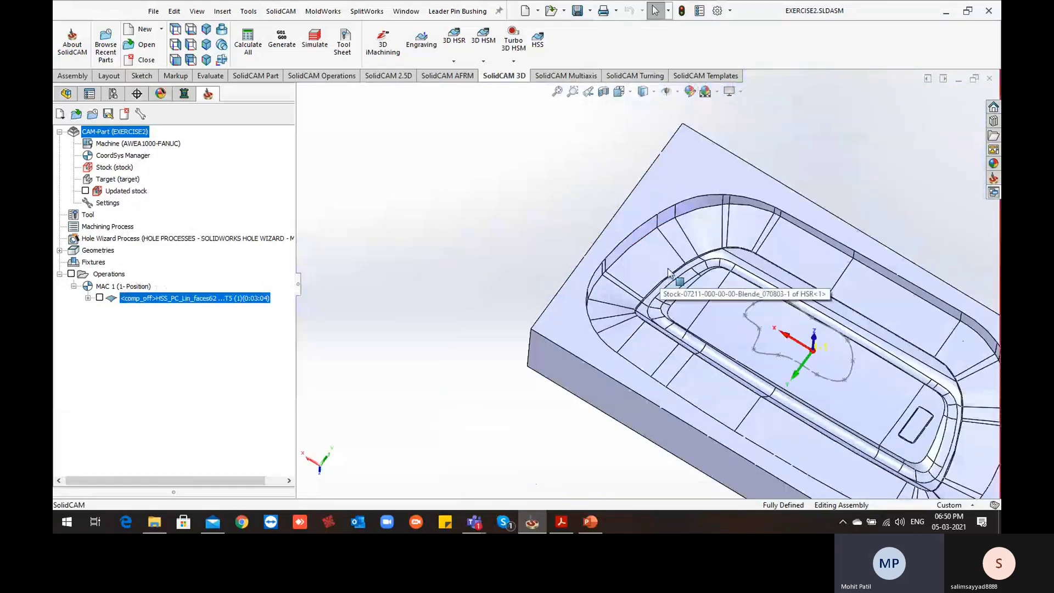
Start a new HSS operation with the Parallel to Curve(s) technology on coordinate system MAC 1 (1-Position)
click(539, 44)
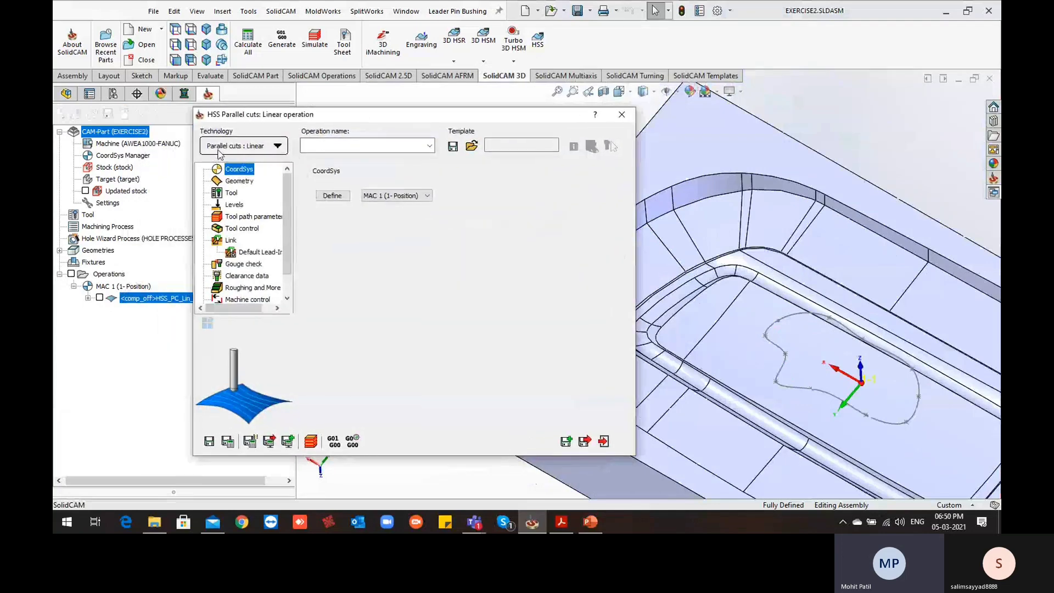
click(278, 147)
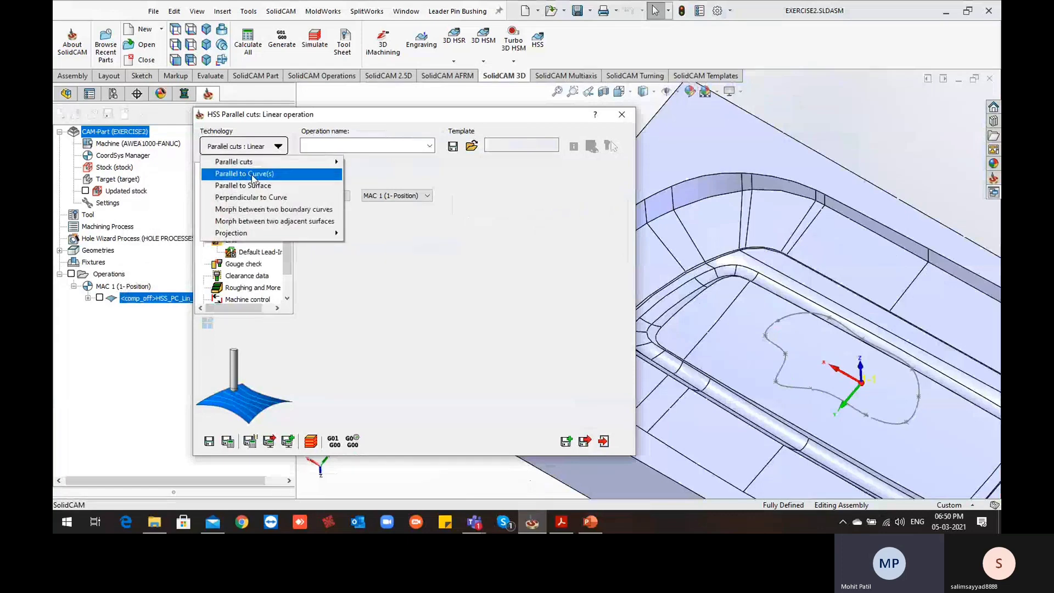
click(252, 175)
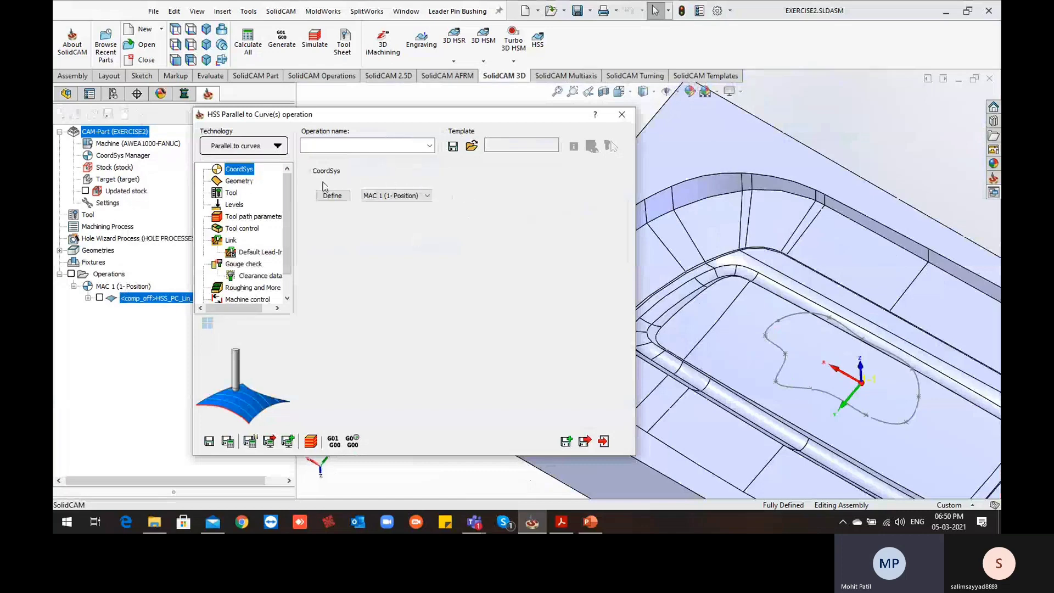
click(419, 197)
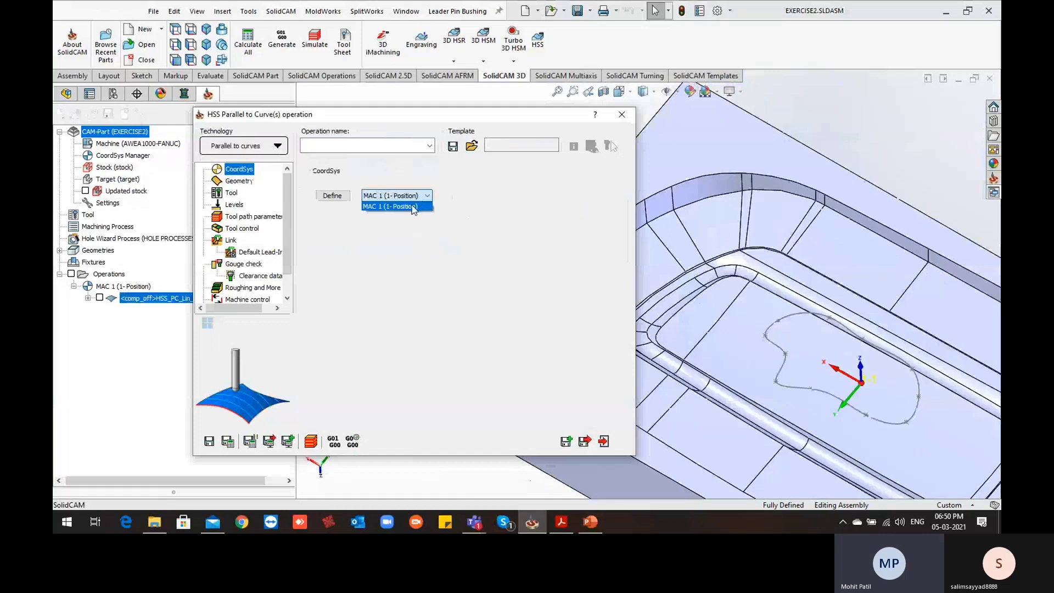
click(413, 207)
Define a new drive surface geometry from the sloped wall face at the cavity's rounded end
click(240, 181)
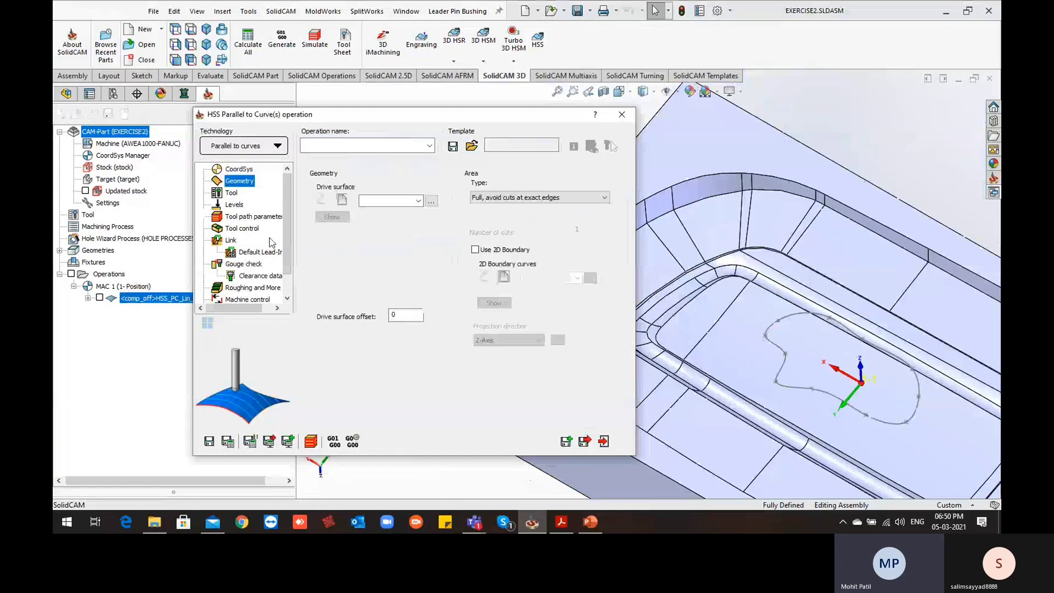
click(343, 200)
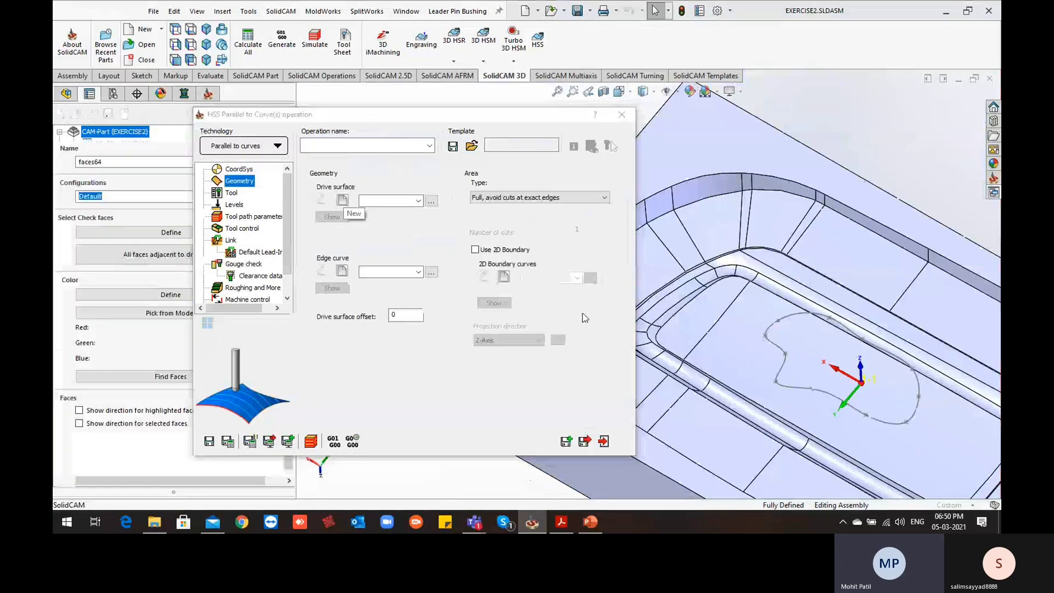
scroll(644, 279, down, 3)
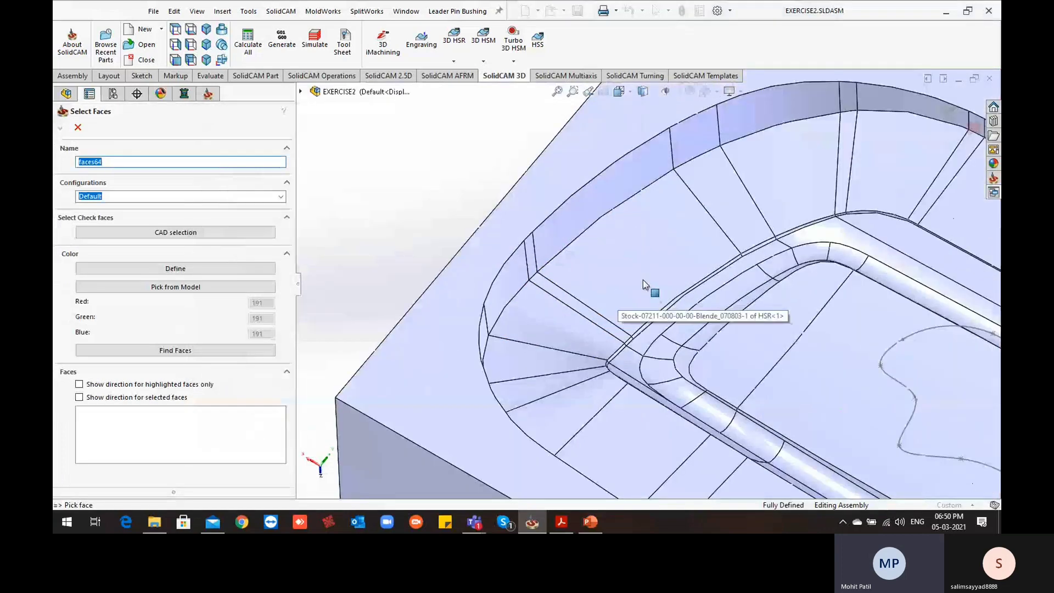
click(644, 279)
scroll(631, 362, up, 3)
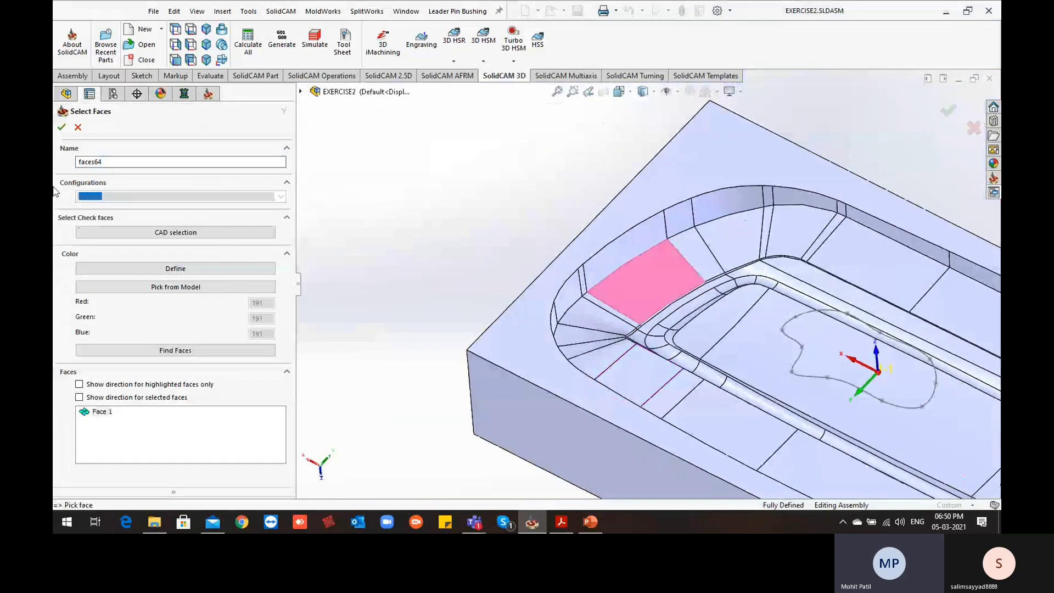
click(62, 128)
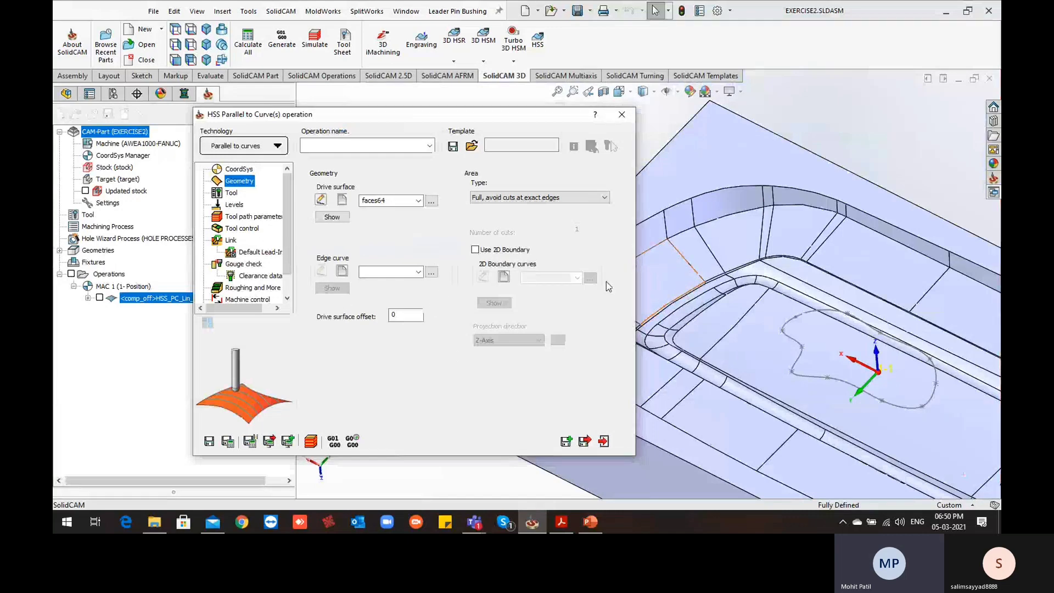
Define the edge curve from the drive face's lower edge, with tangent propagation and Constant Z disabled
click(342, 271)
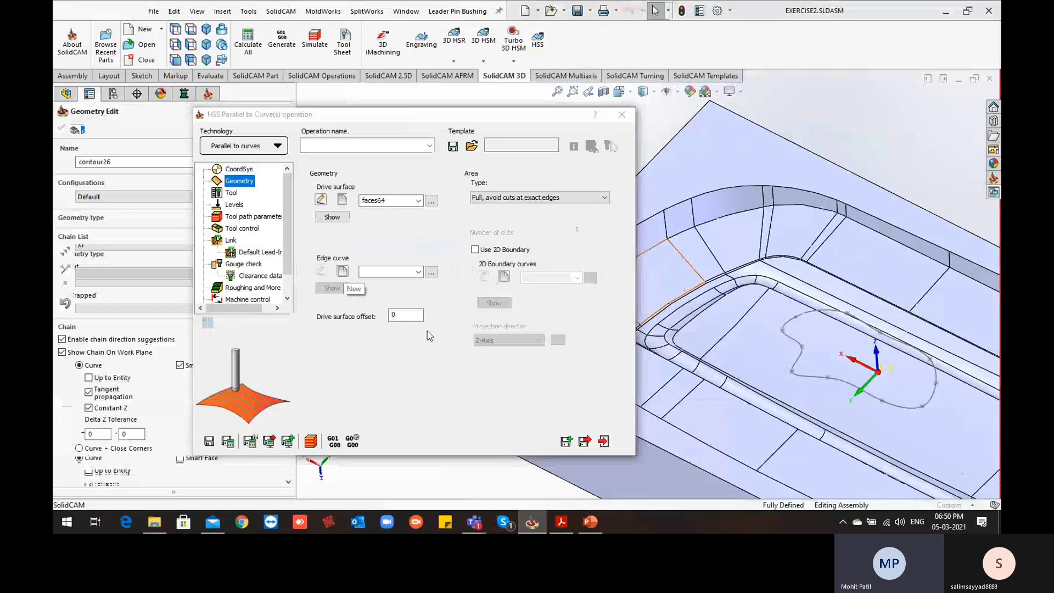
click(106, 393)
click(107, 409)
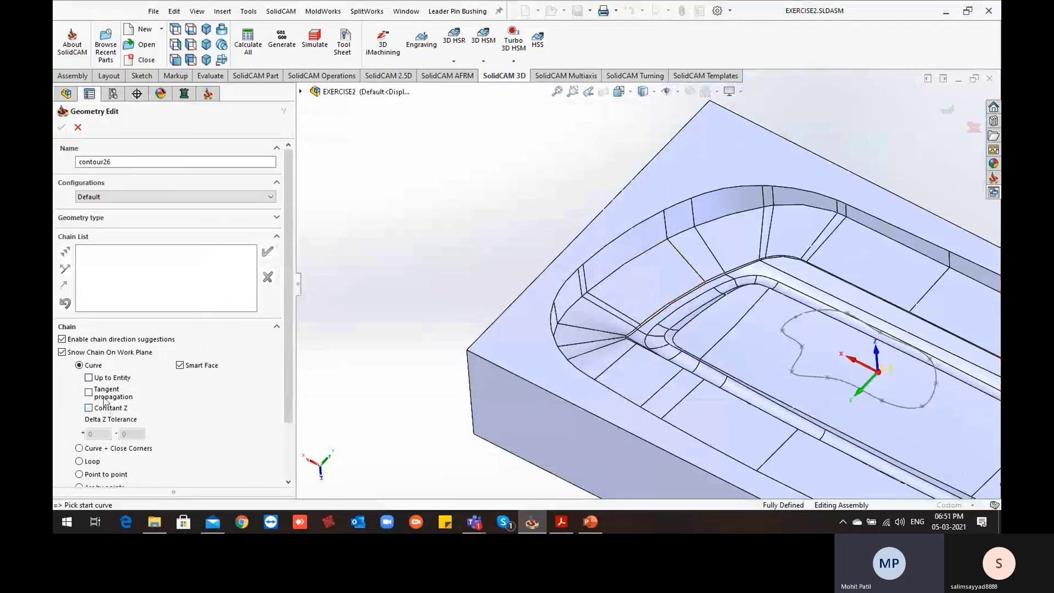
scroll(605, 330, down, 5)
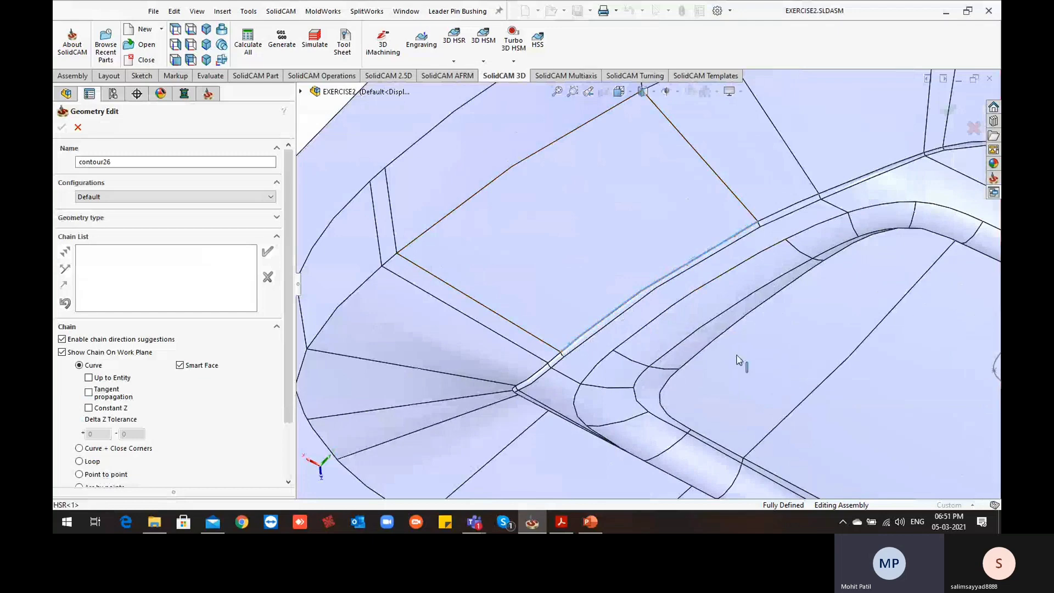
click(570, 345)
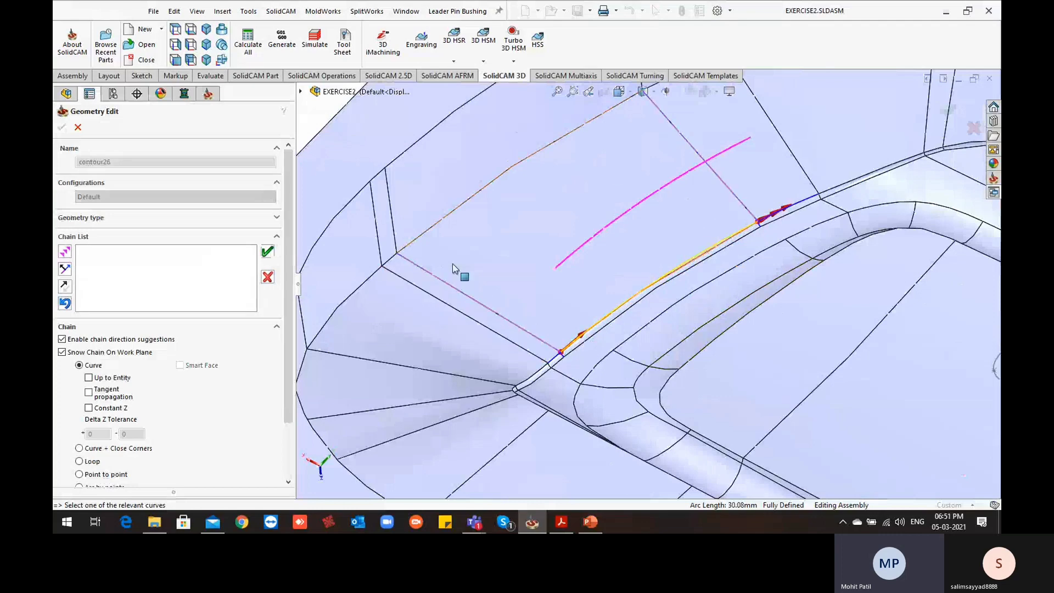
scroll(480, 220, up, 5)
click(268, 252)
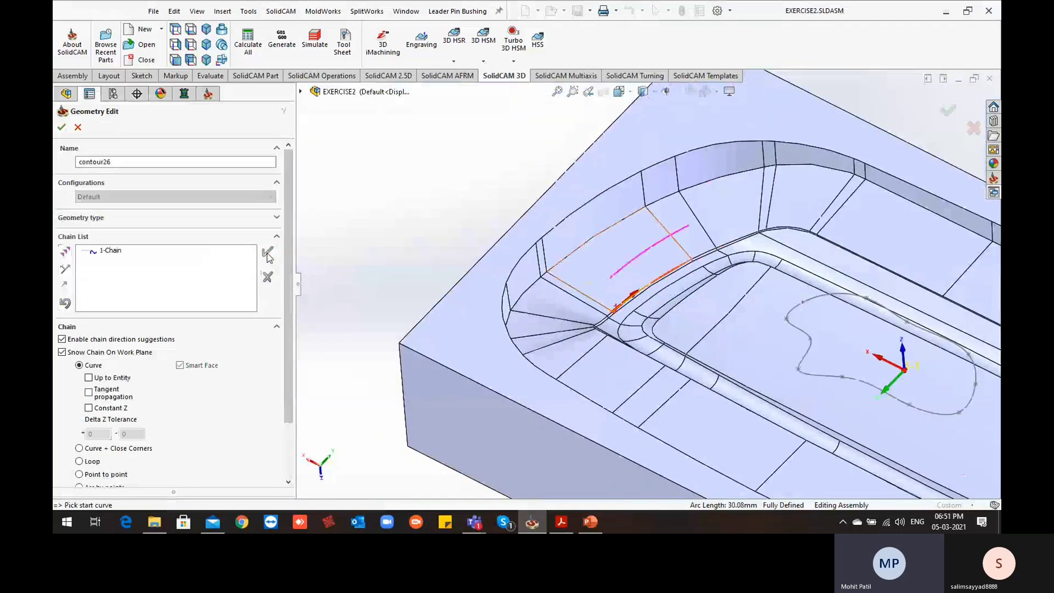
click(62, 127)
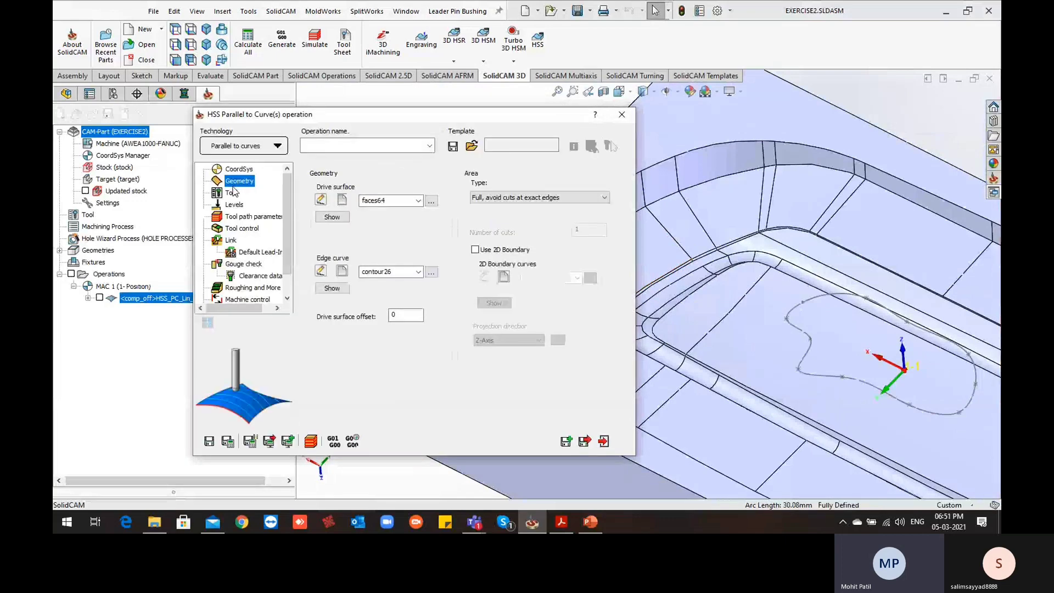
Assign tool number 5, the 6 mm ball nose mill, to the parallel to curves operation
click(232, 192)
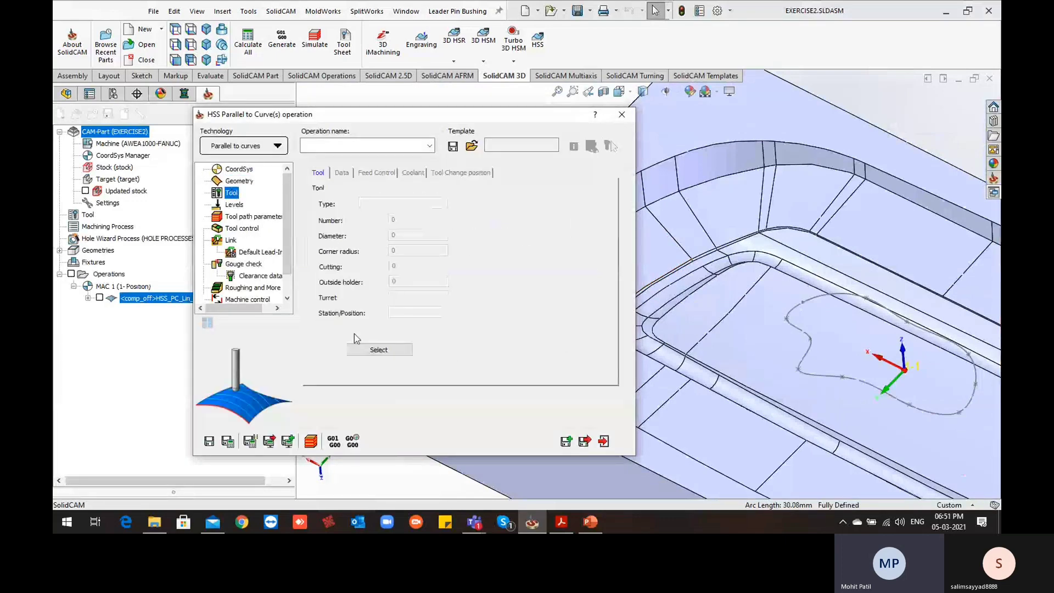
click(379, 350)
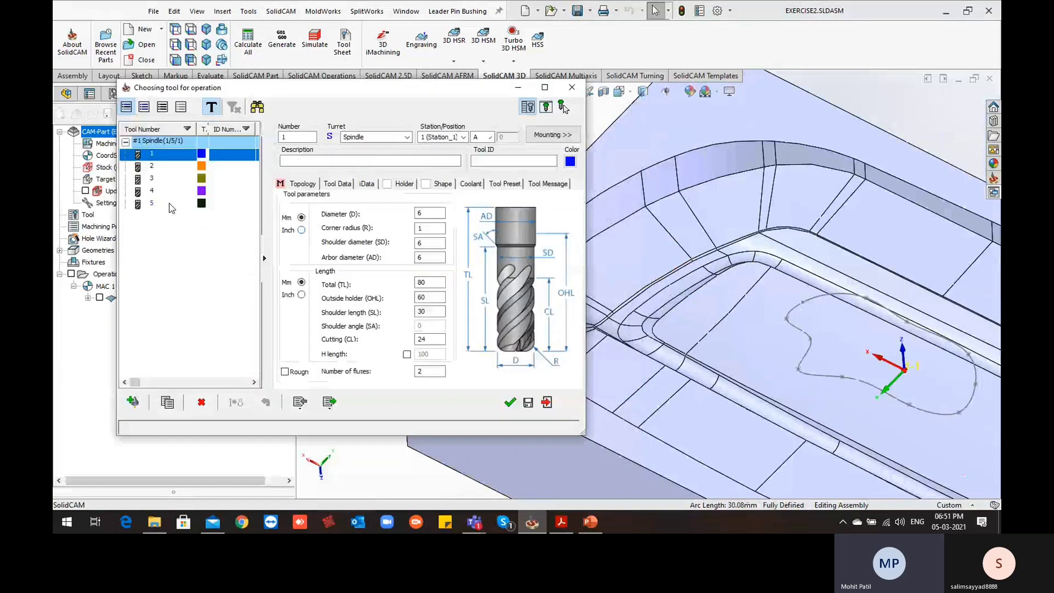
click(168, 204)
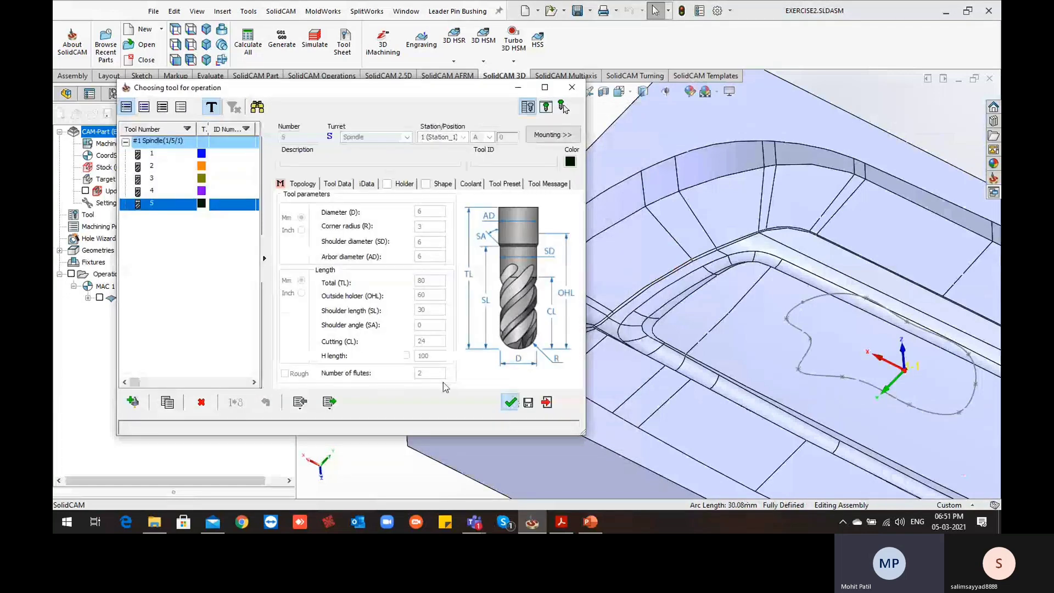
key(Return)
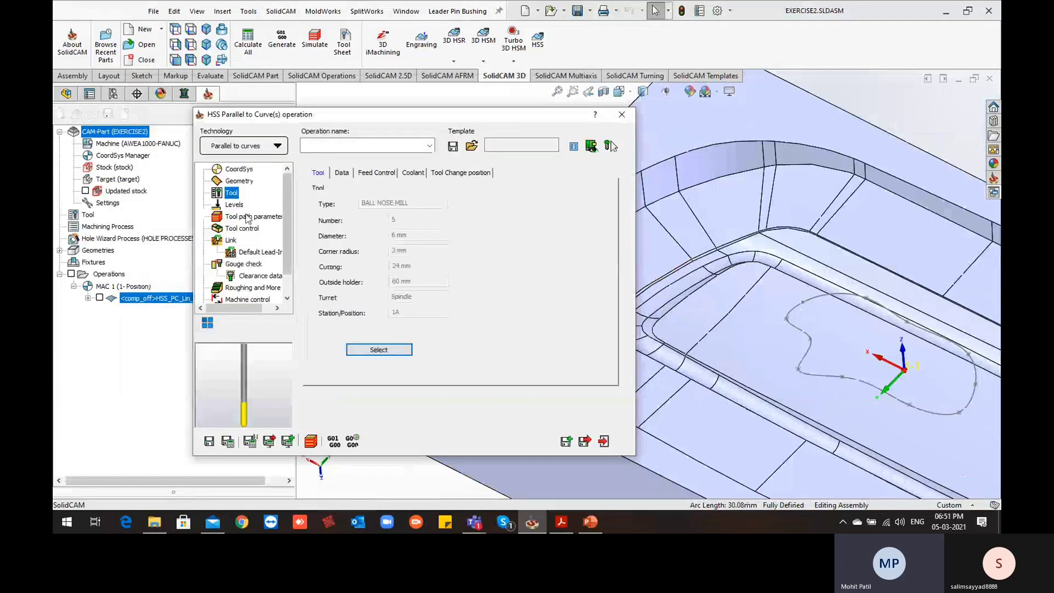
Set the maximum step over to 0.25 in the tool path parameters, and save and calculate the operation
click(235, 204)
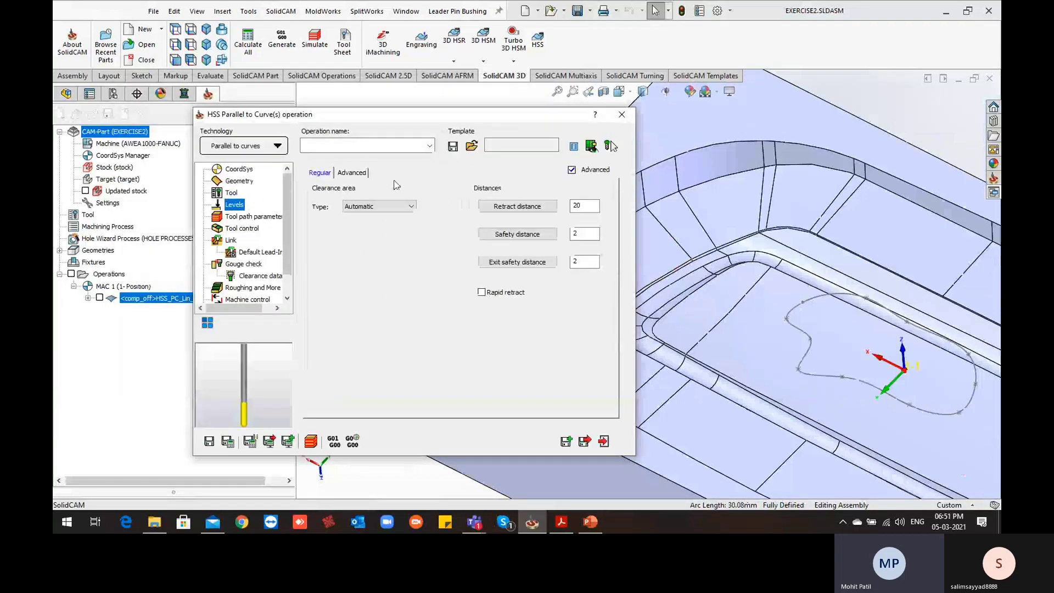
click(254, 216)
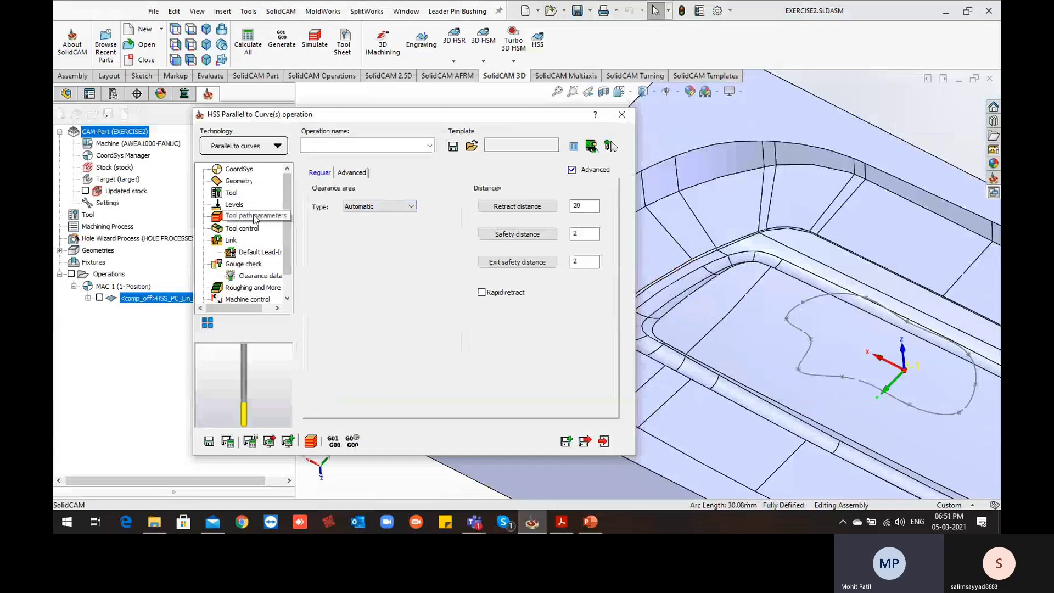
drag(429, 198, 355, 208)
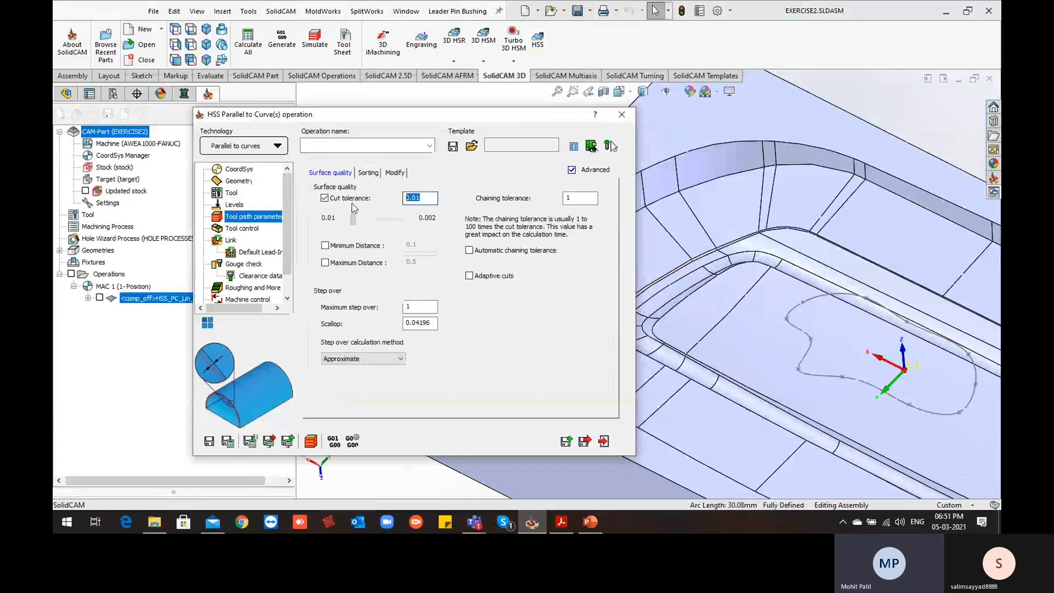
drag(421, 307, 358, 313)
text(0.25)
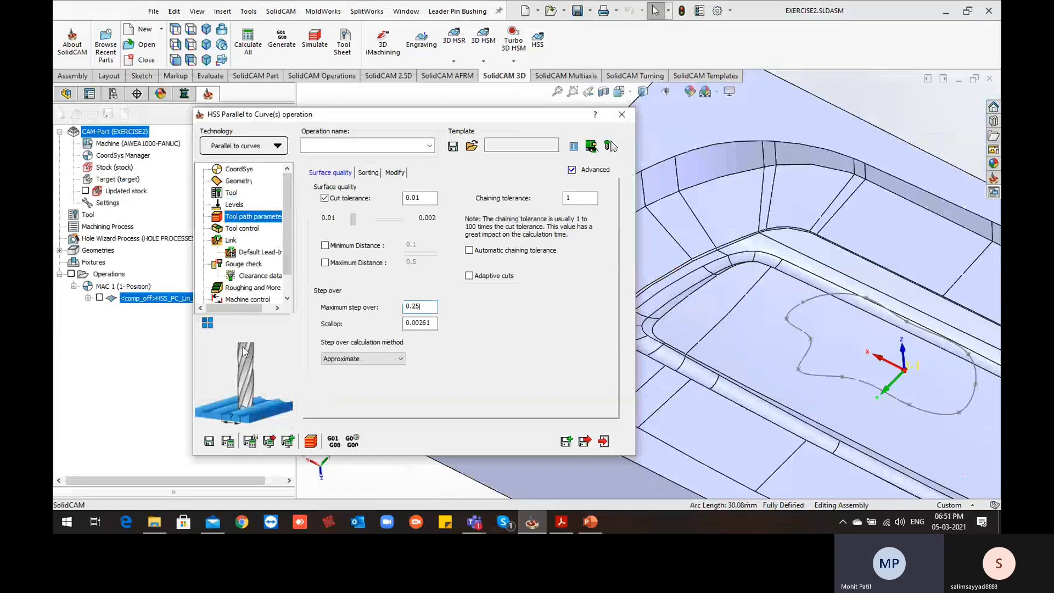
click(228, 442)
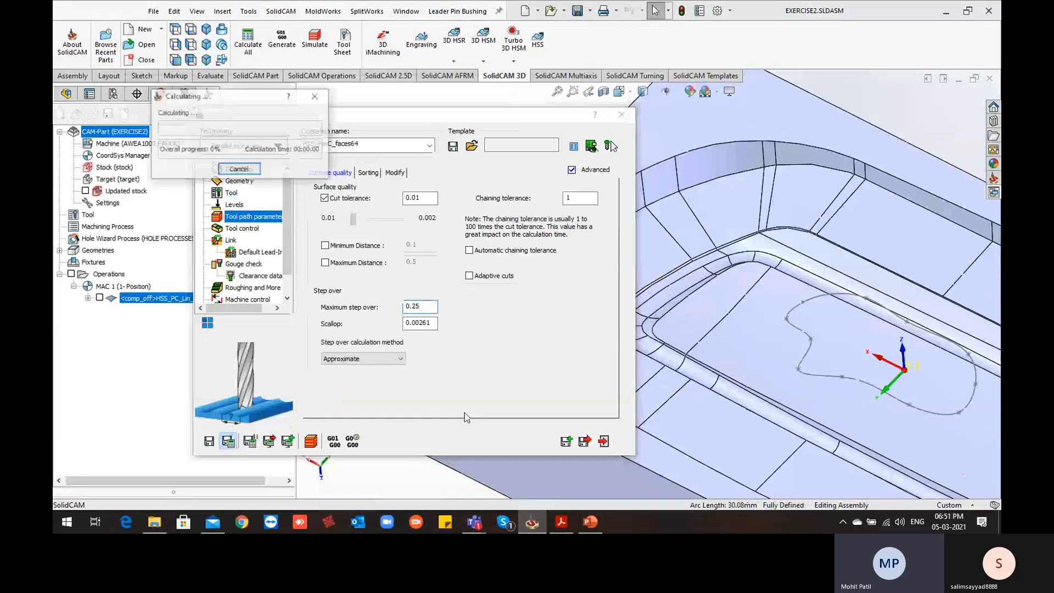
Collapse the operation dialog and examine the calculated parallel to curves toolpath and its links on the wall face
double_click(523, 120)
scroll(622, 262, down, 2)
middle_drag(622, 262, 622, 320)
scroll(638, 329, up, 2)
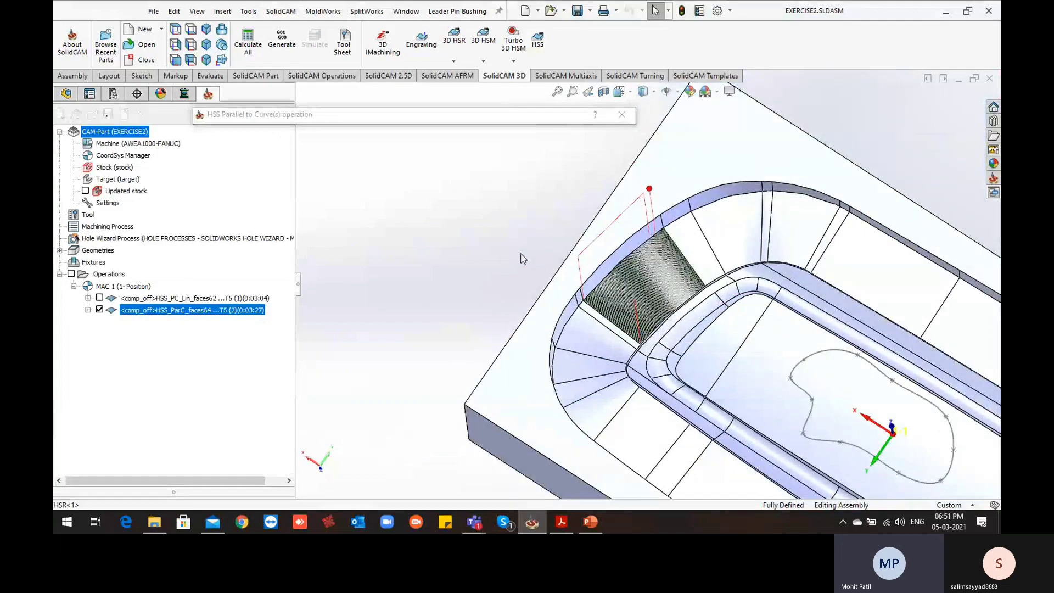
scroll(648, 259, down, 3)
middle_drag(652, 252, 654, 285)
scroll(659, 271, down, 4)
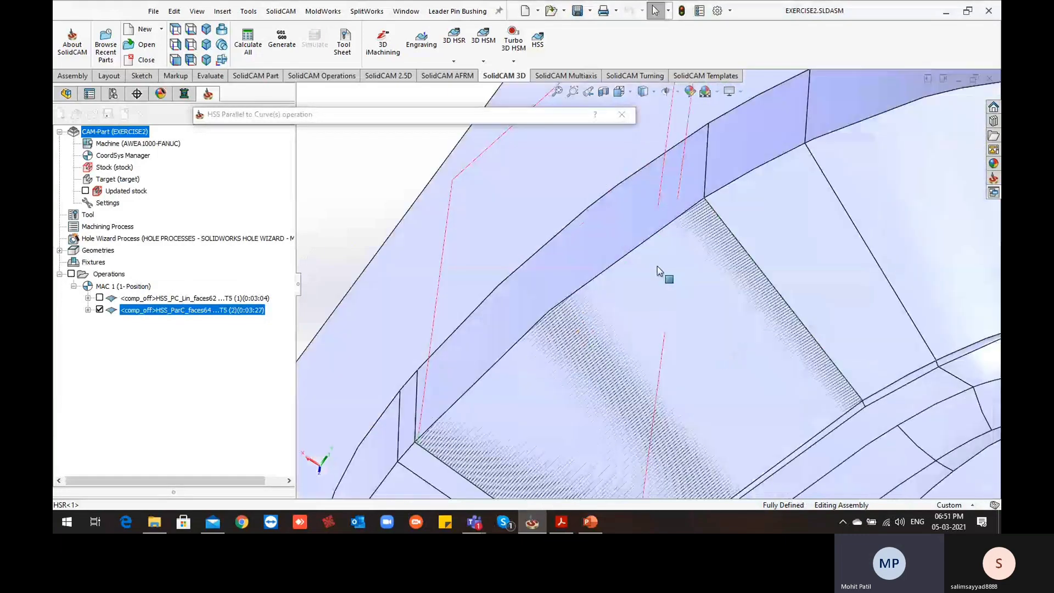
scroll(659, 271, up, 3)
scroll(546, 293, up, 2)
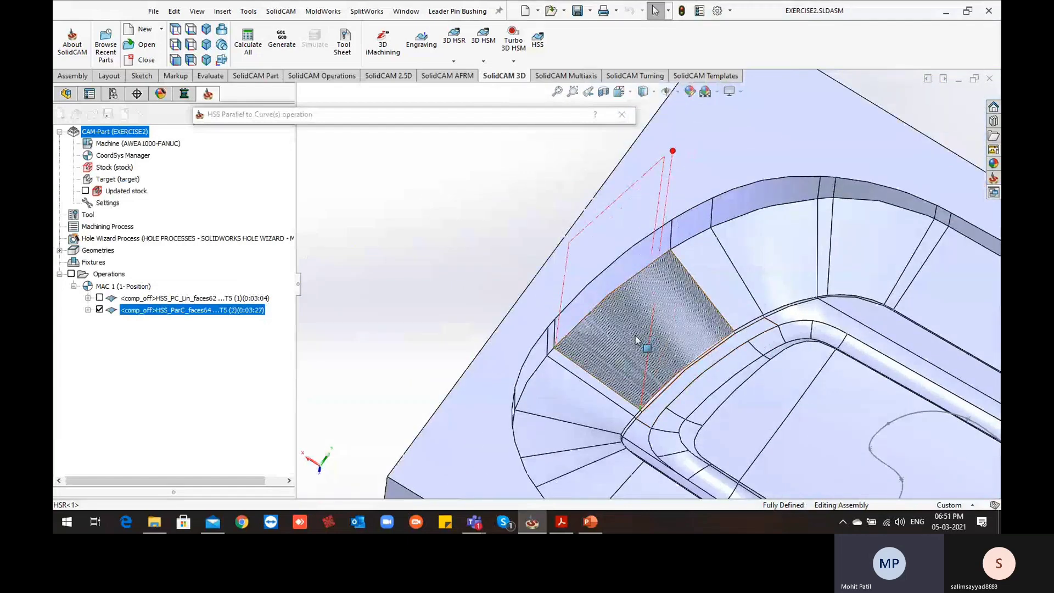
Enable Flip step over in the sorting parameters, save and calculate the operation, and inspect the recalculated toolpath on the wall face
mouse_move(636, 341)
middle_down()
mouse_move(646, 324)
mouse_move(633, 330)
middle_up()
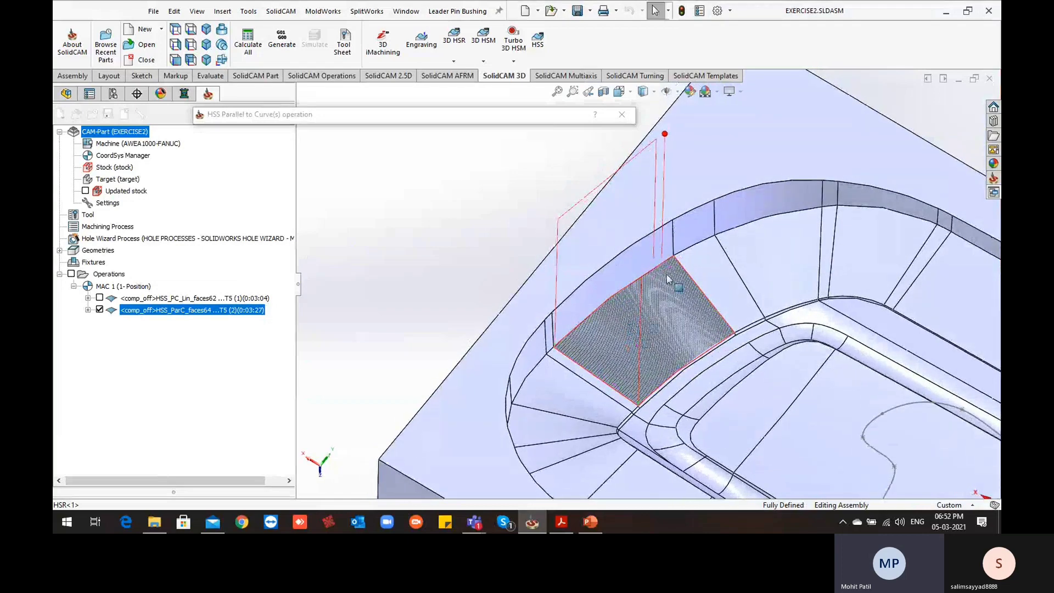
scroll(667, 275, down, 2)
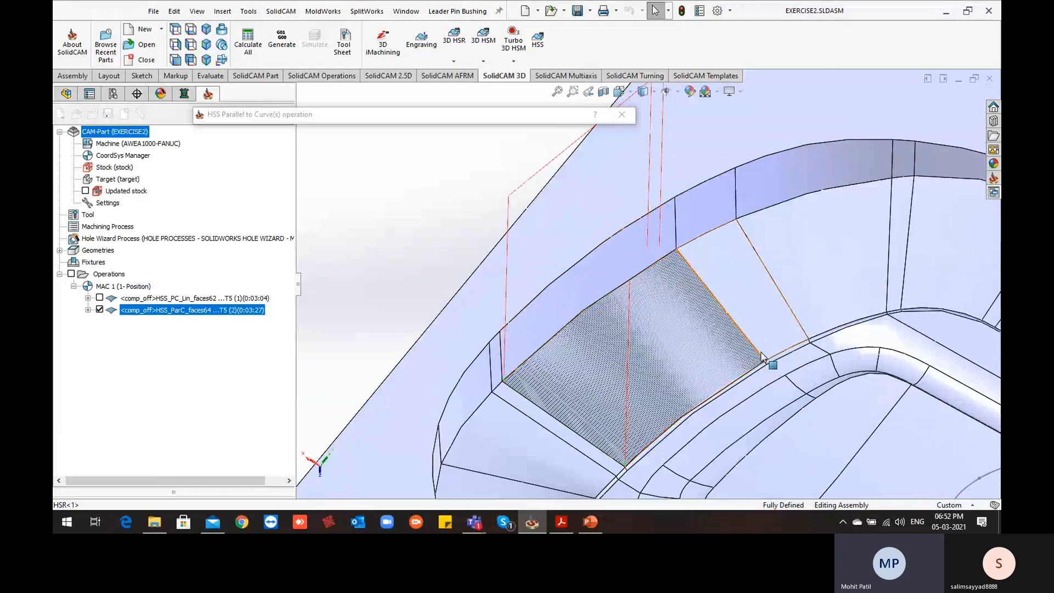
scroll(762, 357, up, 3)
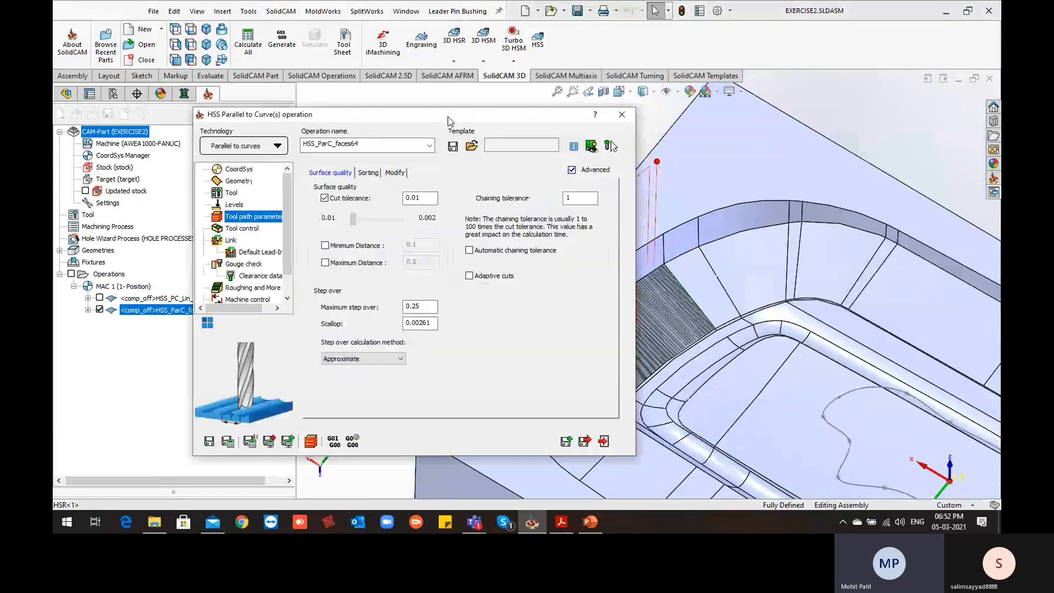
click(370, 173)
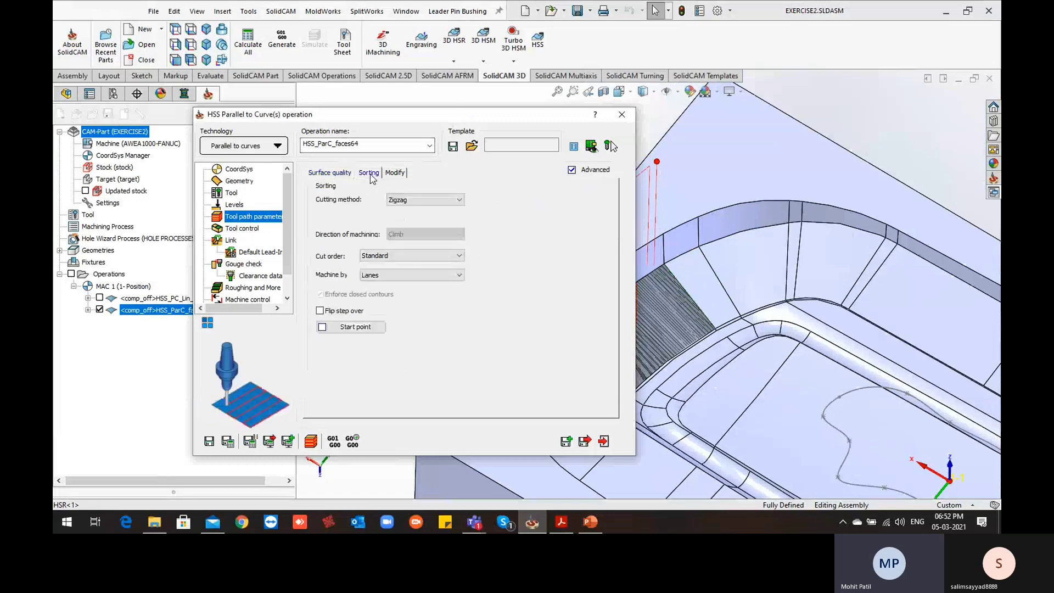
mouse_move(335, 313)
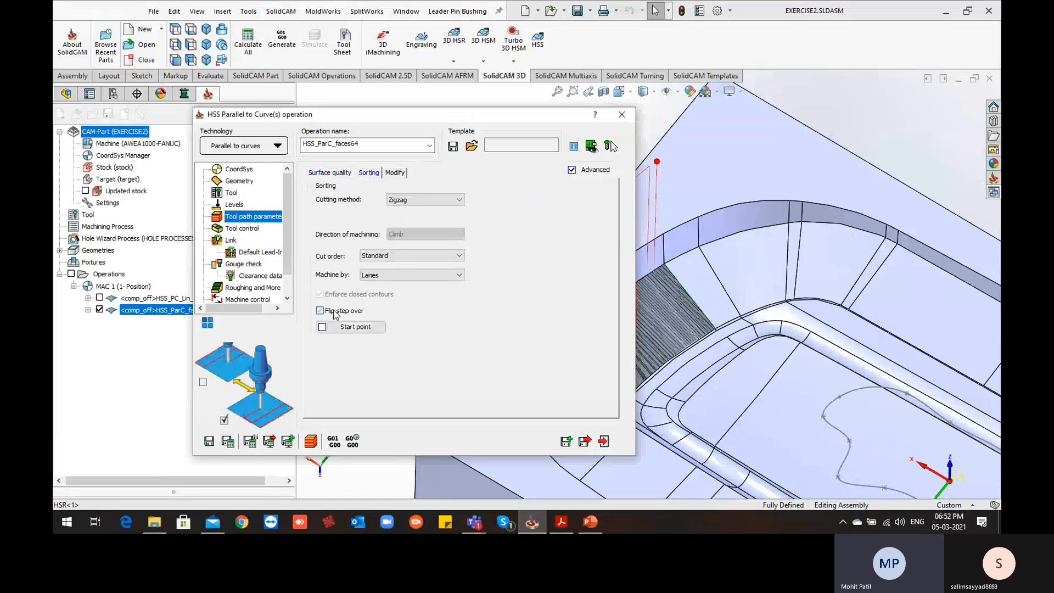
click(229, 442)
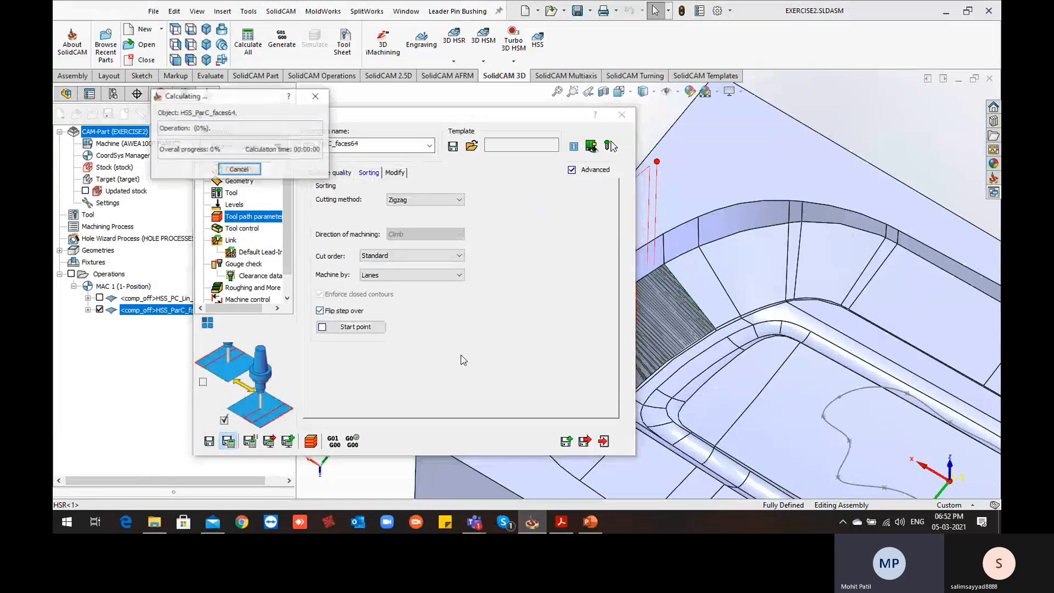
drag(528, 116, 460, 89)
scroll(608, 264, down, 3)
middle_drag(686, 333, 696, 357)
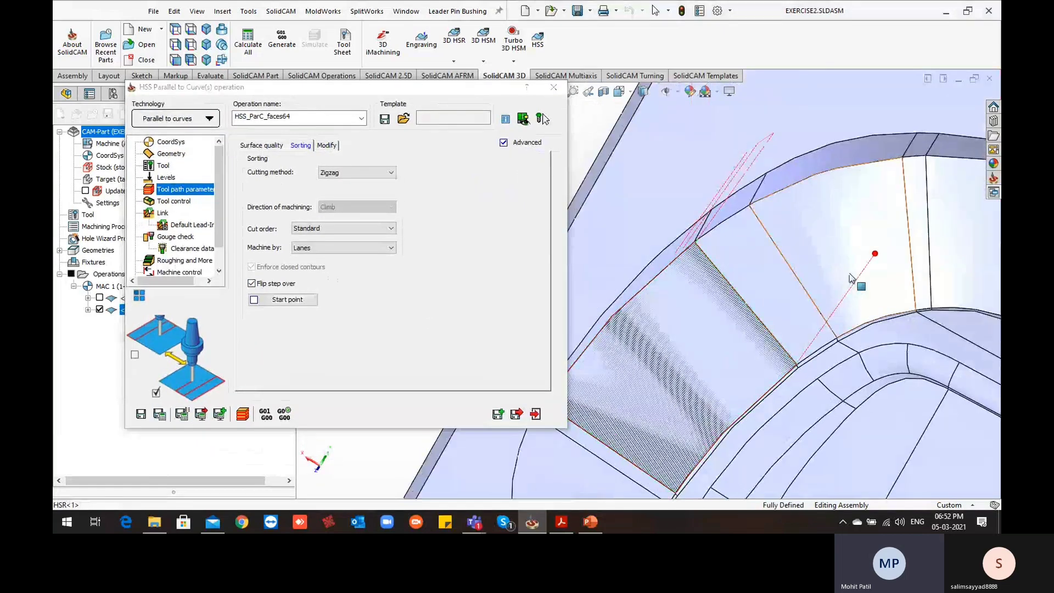
scroll(788, 347, up, 2)
middle_drag(789, 347, 734, 309)
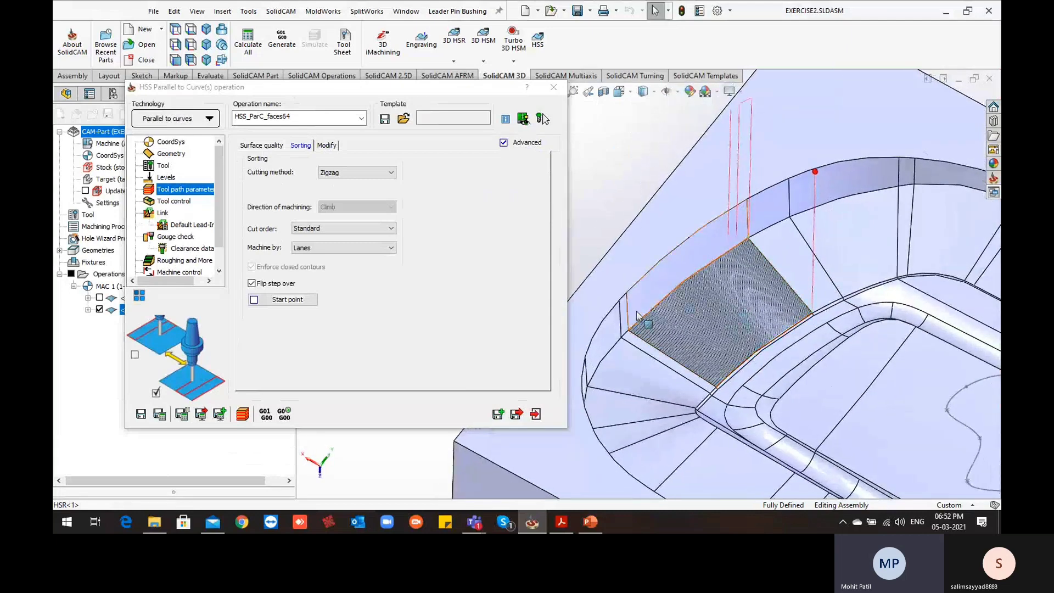
Run the SolidVerify simulation of the parallel to curves operation, first slowly and then faster, decline further crash checking, and exit
click(160, 415)
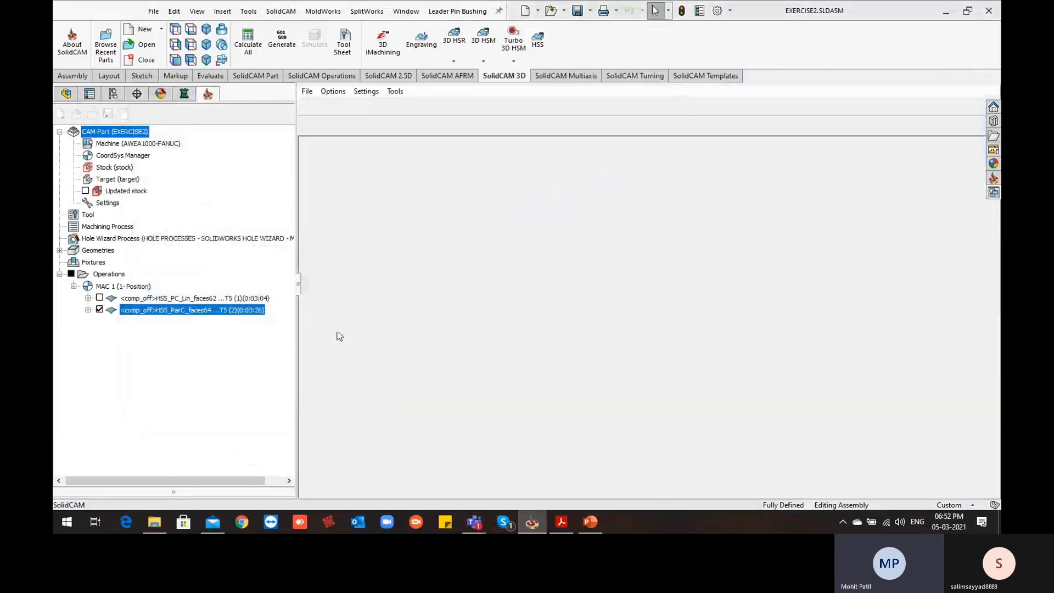
scroll(542, 266, down, 3)
scroll(541, 266, up, 1)
scroll(538, 268, up, 2)
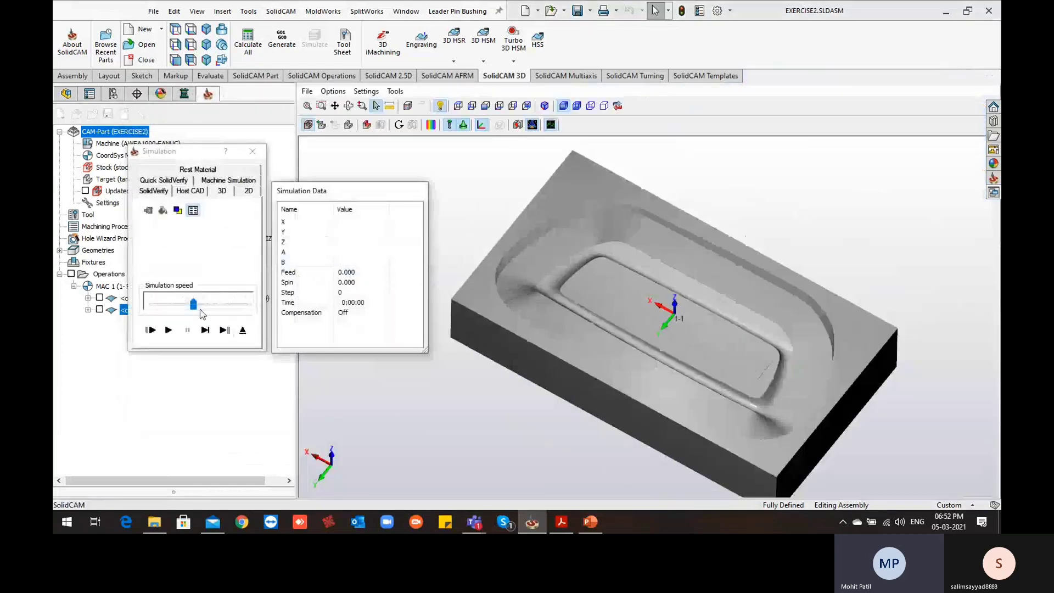
drag(194, 304, 152, 303)
click(170, 330)
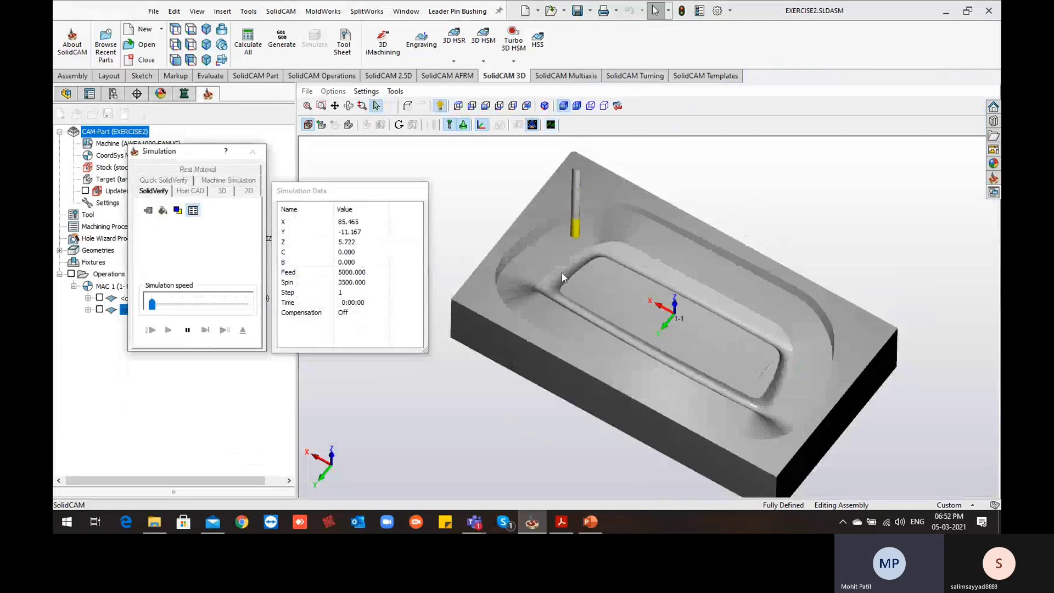
scroll(575, 252, down, 3)
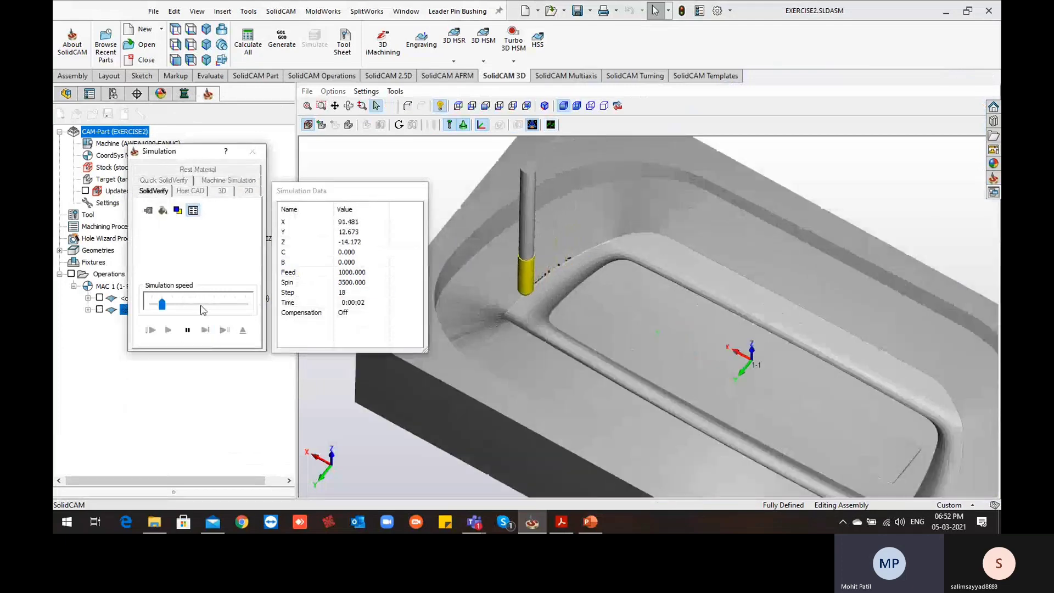
drag(152, 304, 224, 303)
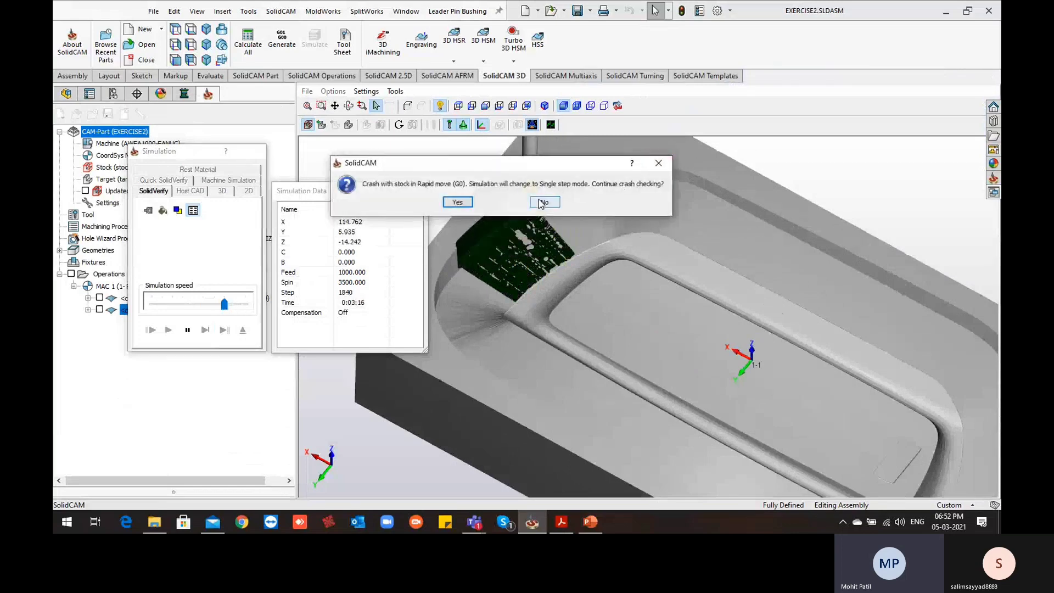
click(544, 202)
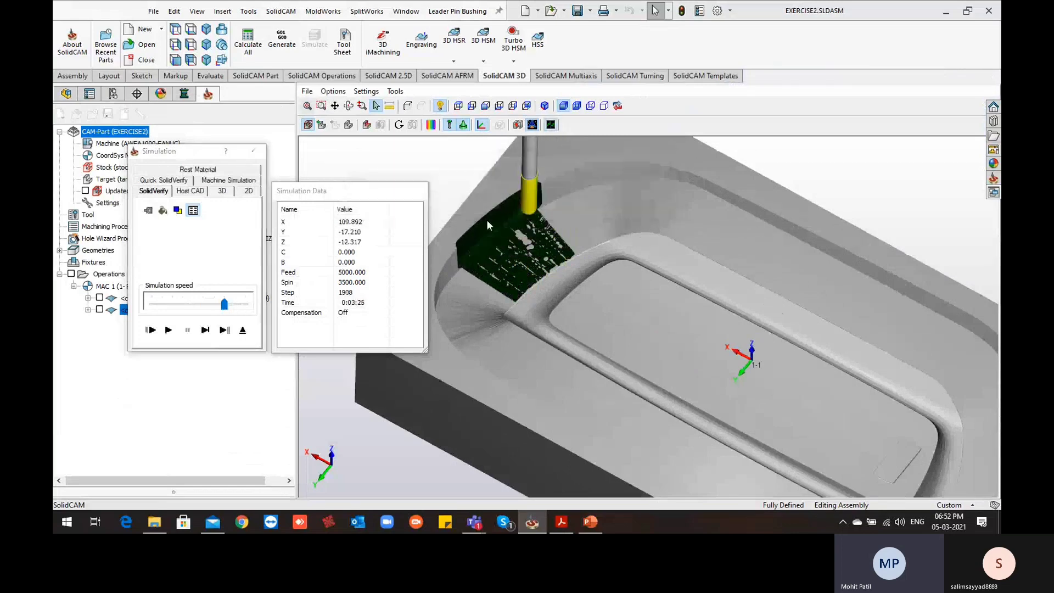
click(242, 330)
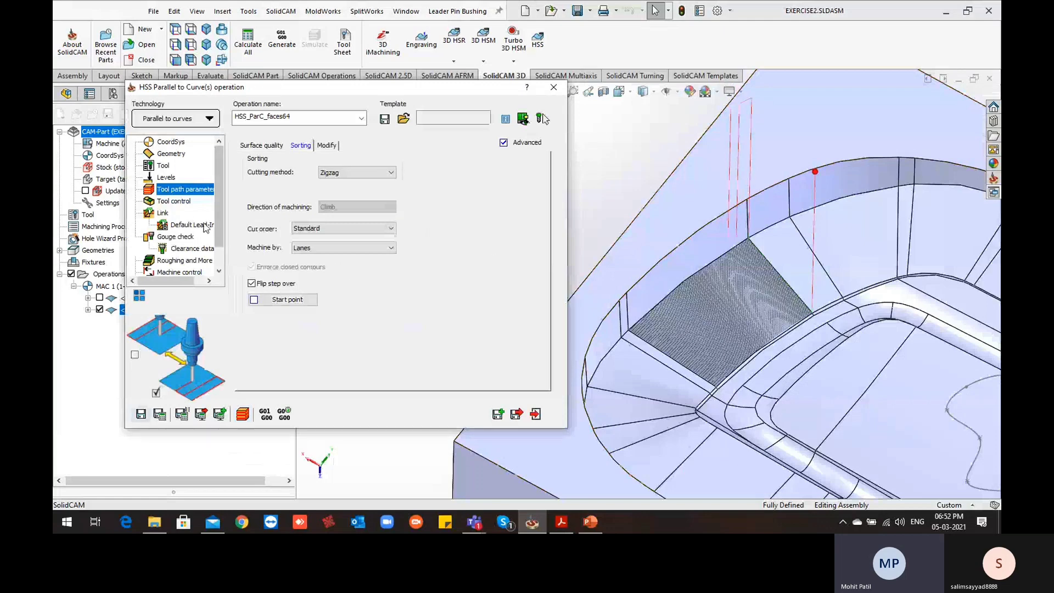
Enable the first gouge check and exclude the drive surfaces, keeping only check surfaces for the tool shaft and tip
click(172, 237)
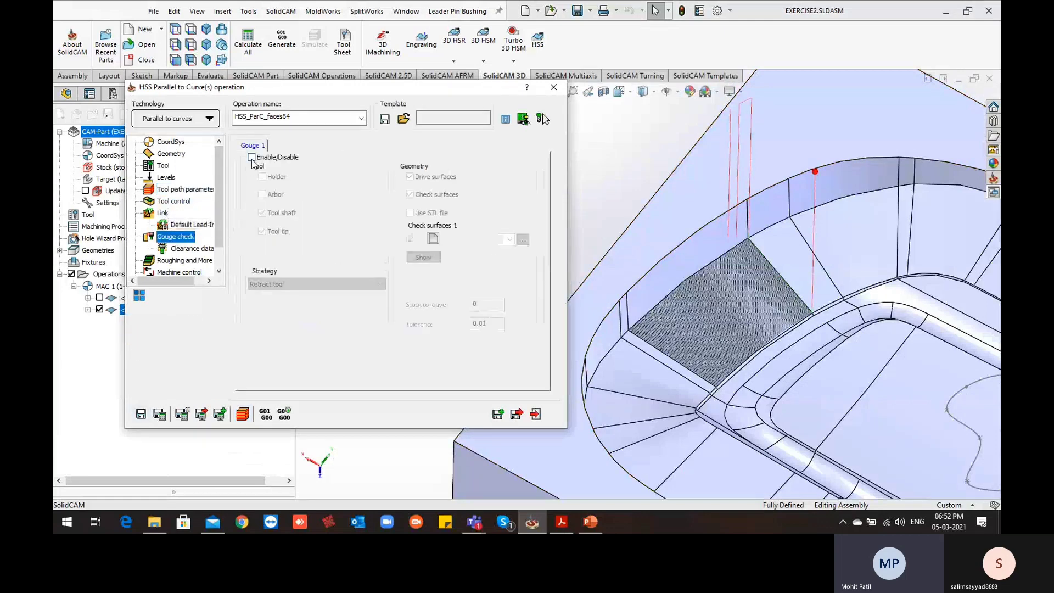
click(251, 158)
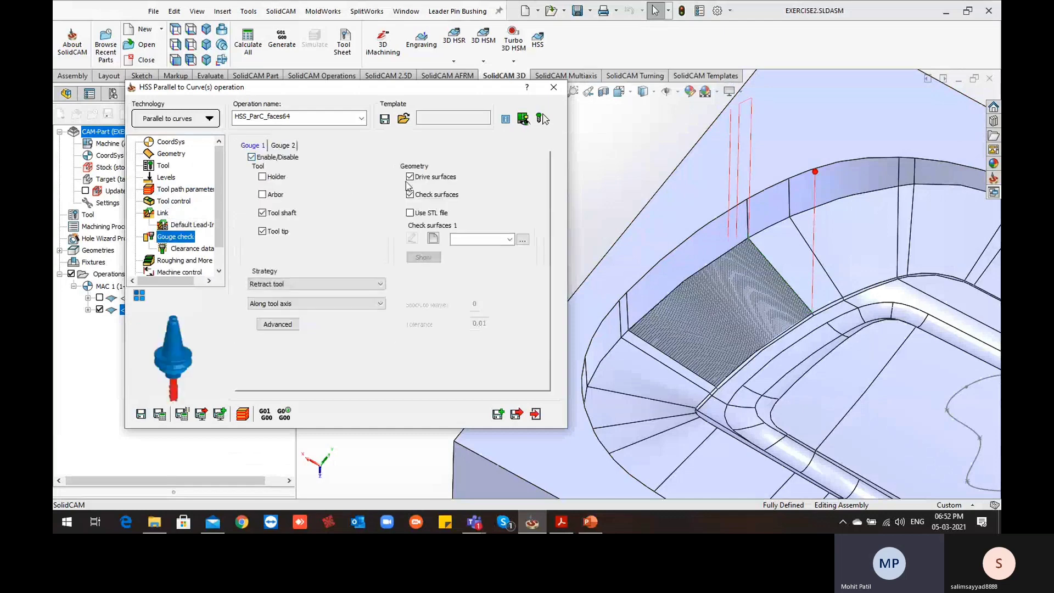
click(730, 315)
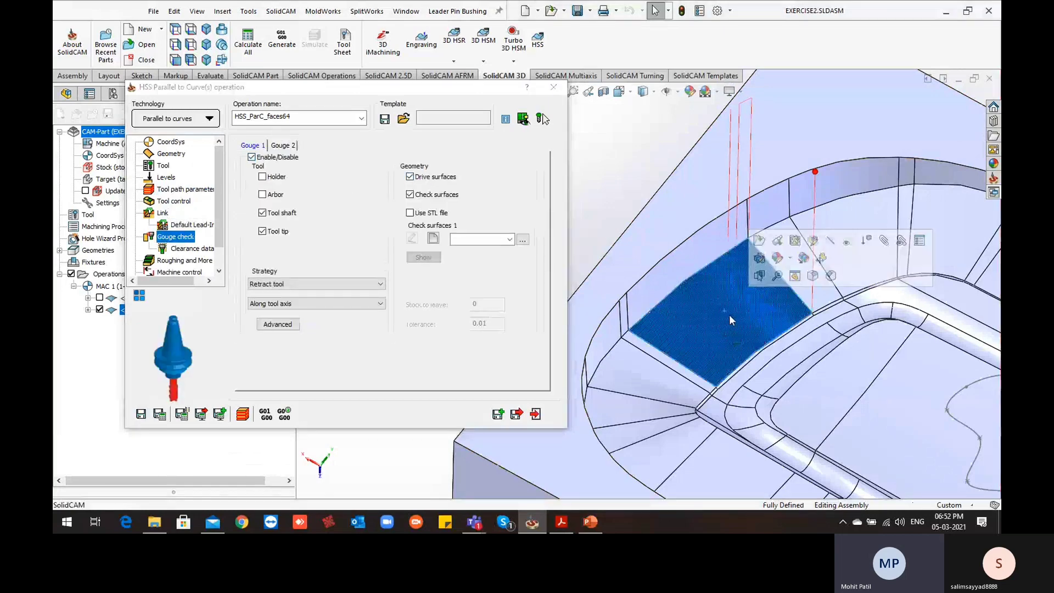
click(410, 178)
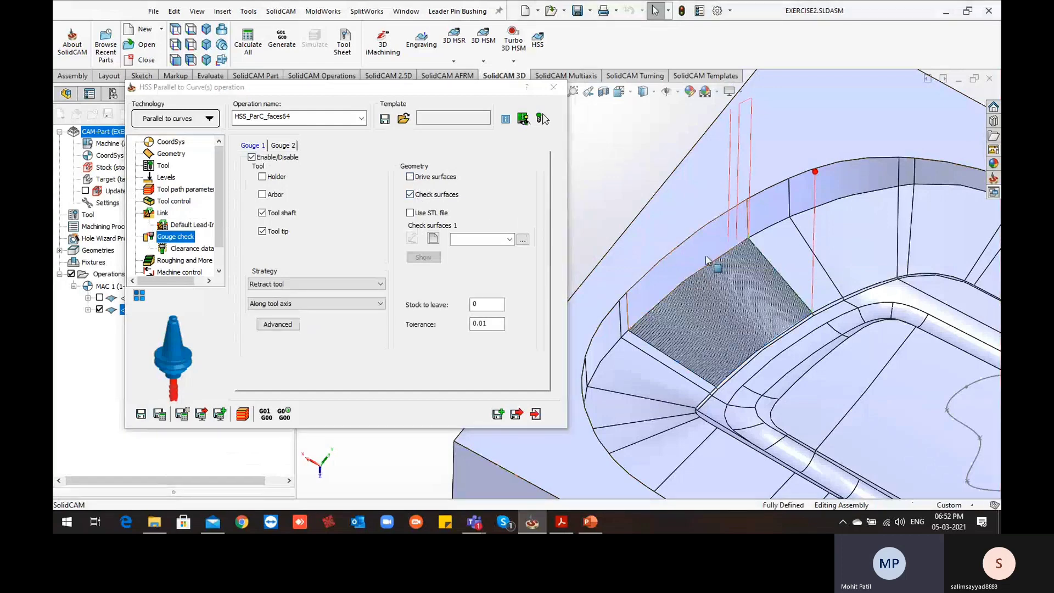
Define the check surfaces by selecting the cavity's upper vertical wall faces bordering the drive face
click(434, 239)
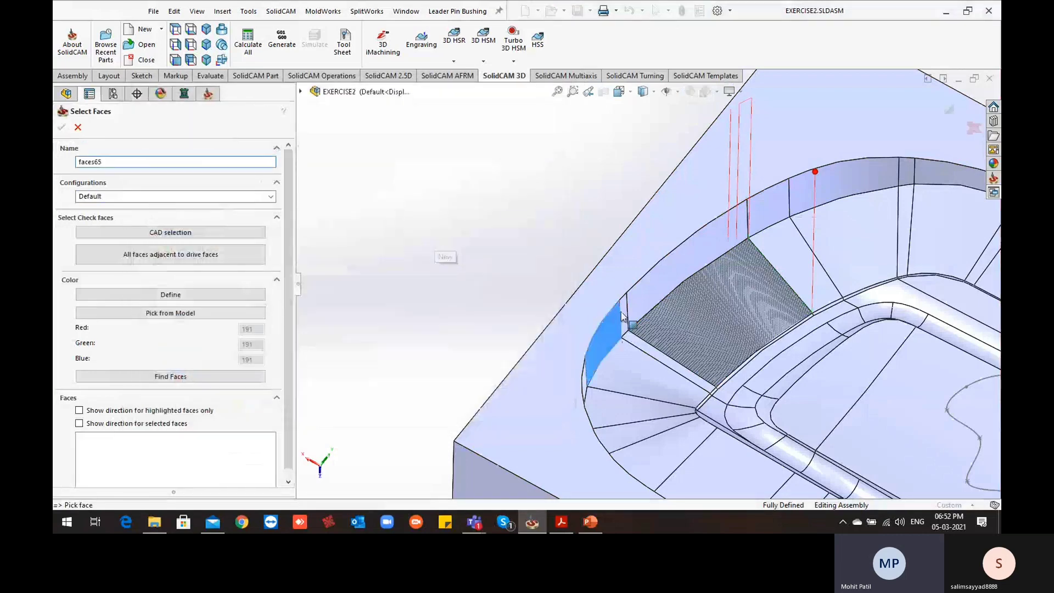
click(606, 330)
click(624, 313)
click(770, 226)
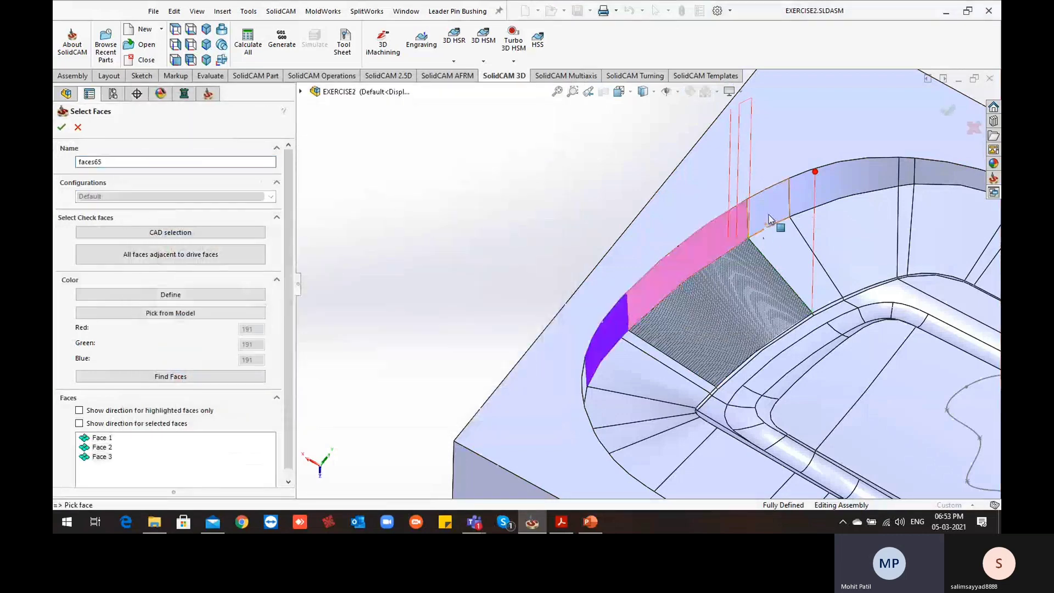
click(768, 217)
click(715, 203)
click(246, 258)
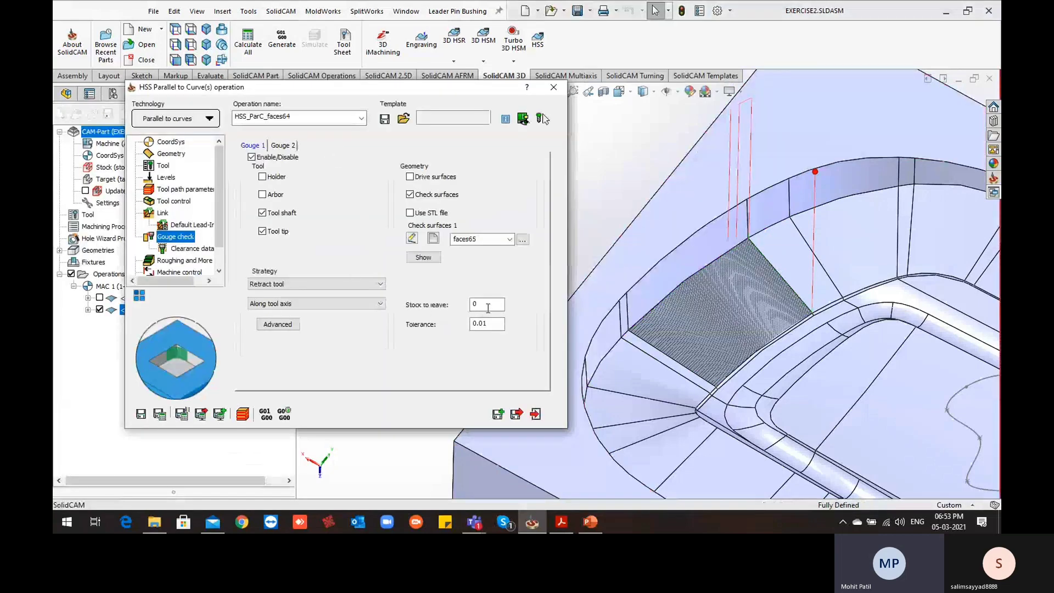
Set the gouge check's stock to leave to 0.2 and strategy to Trim and relink toolpath, and save and calculate the operation
click(489, 305)
click(378, 283)
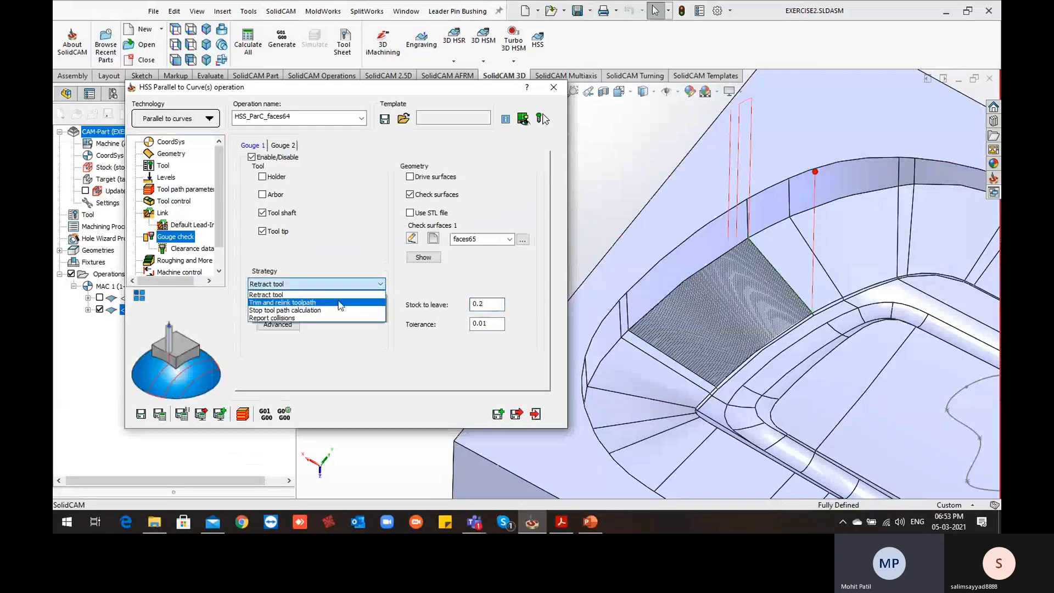
click(338, 302)
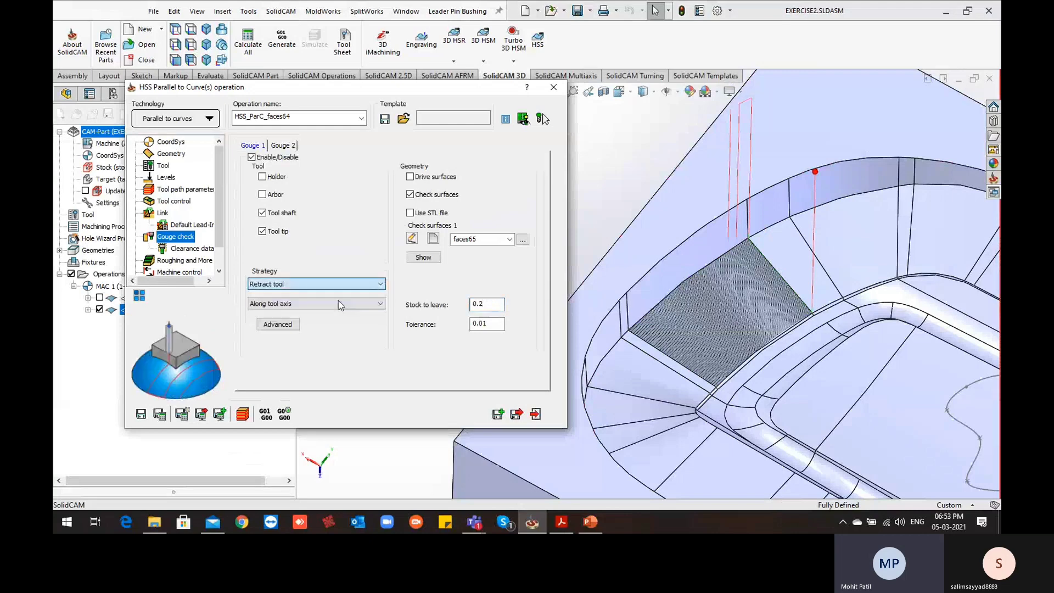
click(161, 415)
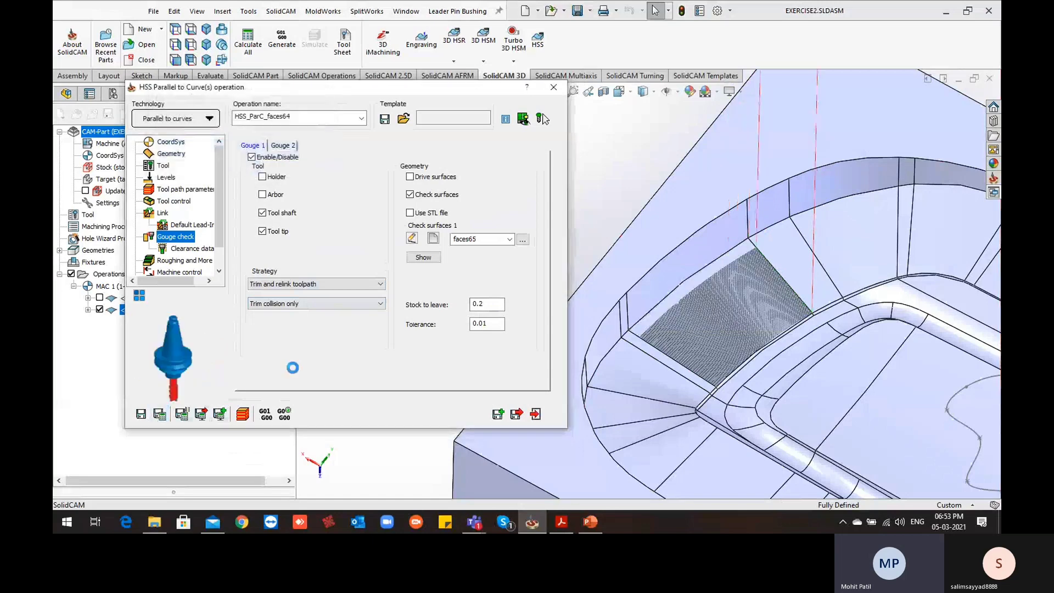
Examine the trimmed toolpath along the upper wall and the lower edge of the drive face from several angles
scroll(837, 323, up, 2)
scroll(788, 256, up, 1)
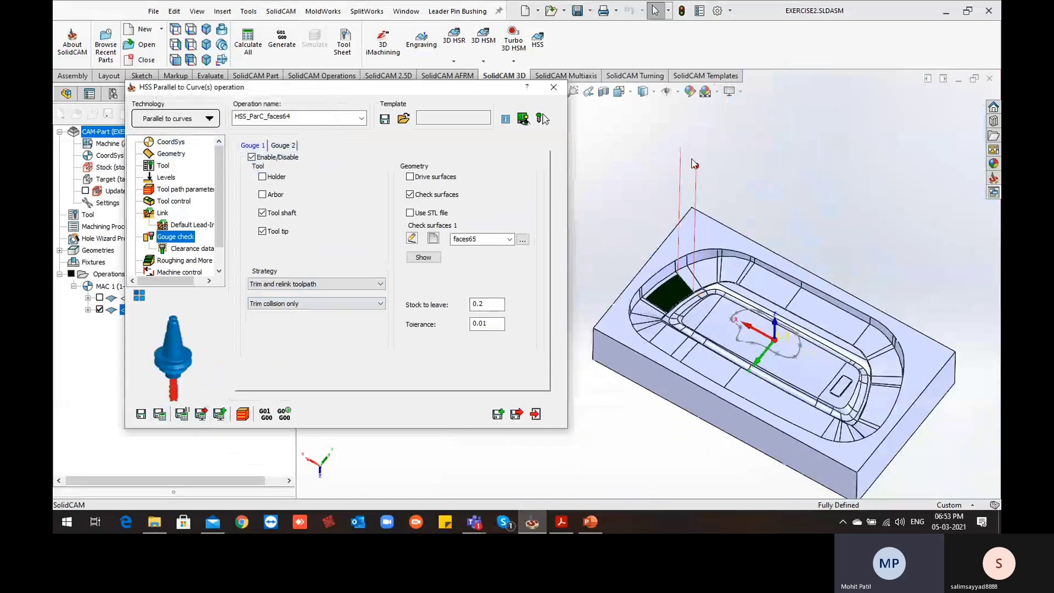
scroll(680, 284, down, 2)
scroll(679, 302, down, 6)
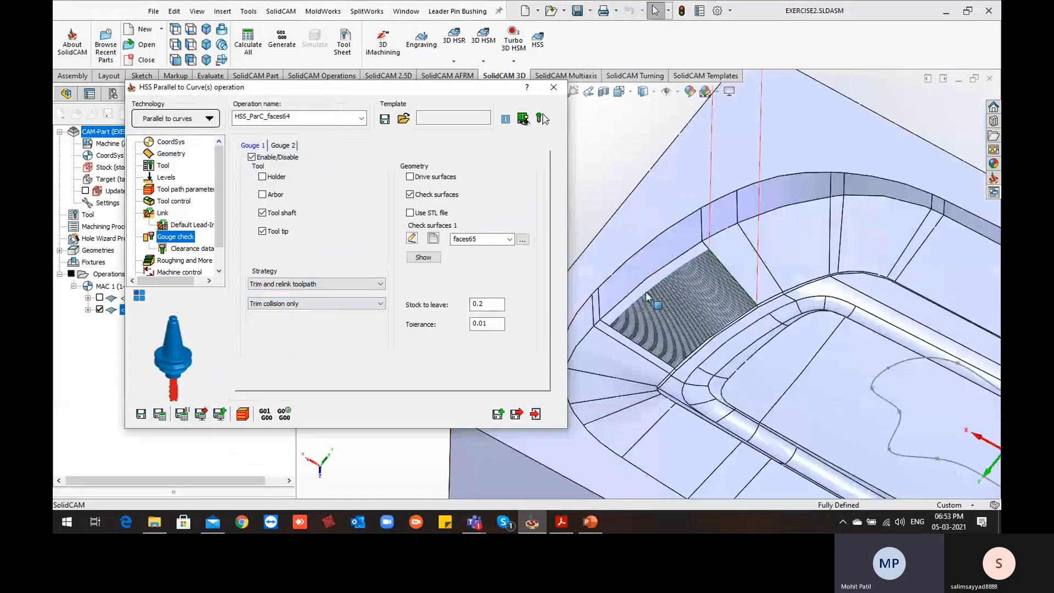
scroll(718, 306, up, 3)
scroll(708, 406, down, 5)
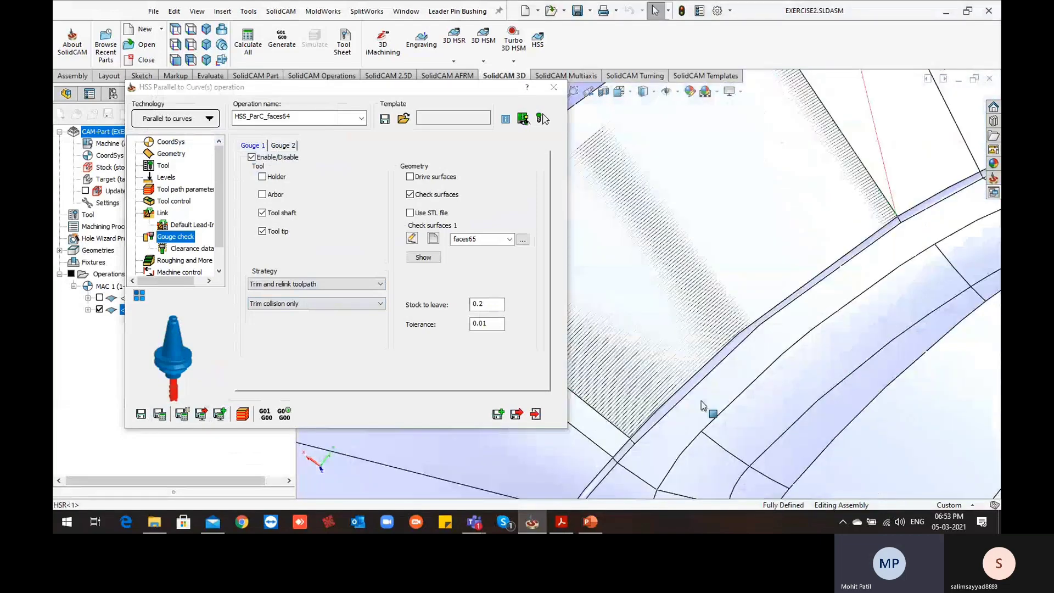
scroll(613, 415, up, 1)
scroll(603, 391, down, 1)
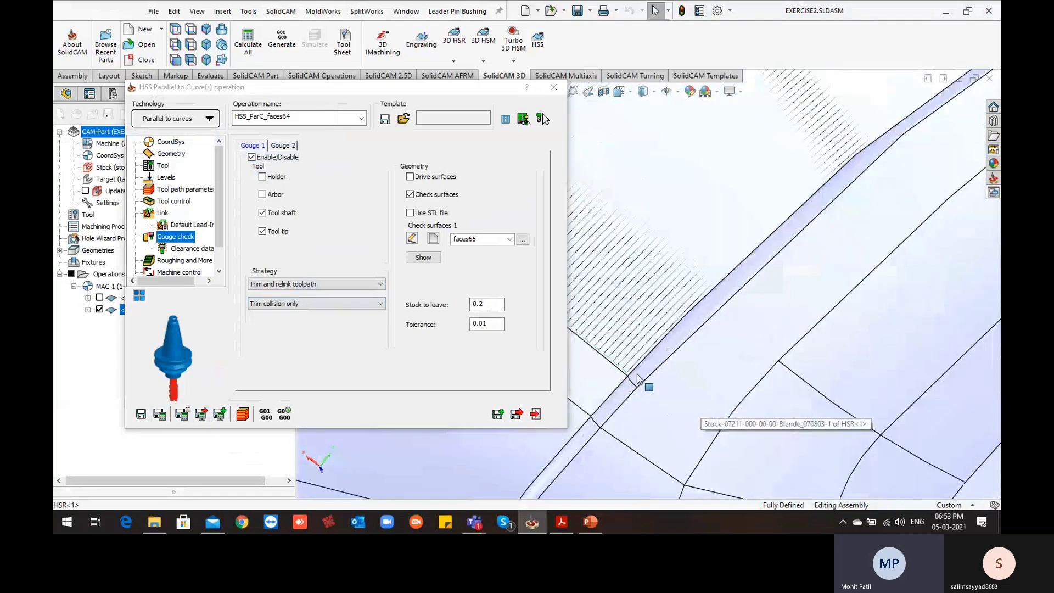
scroll(788, 222, up, 1)
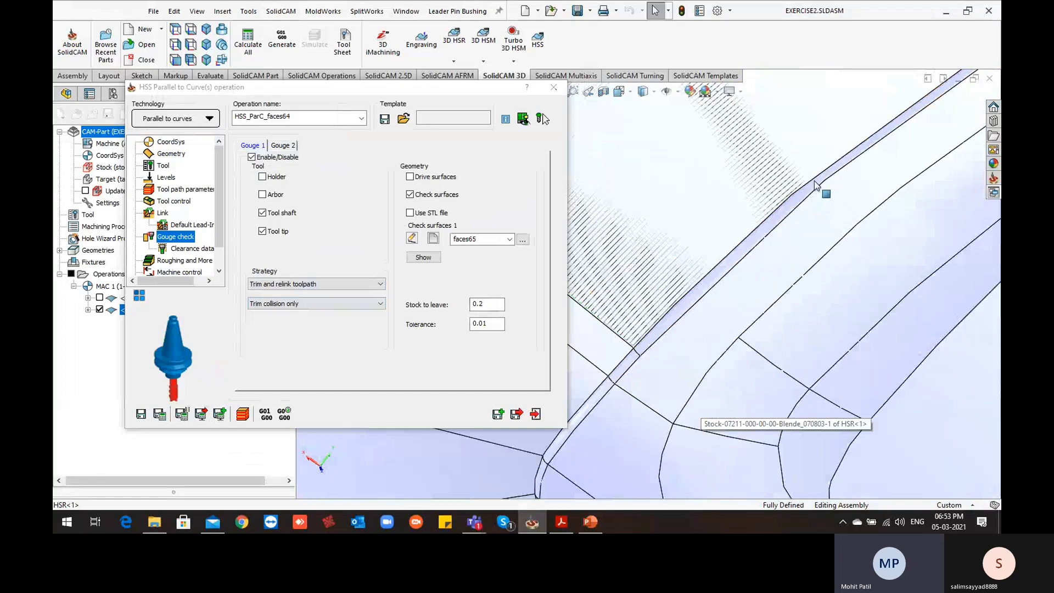
scroll(769, 231, up, 1)
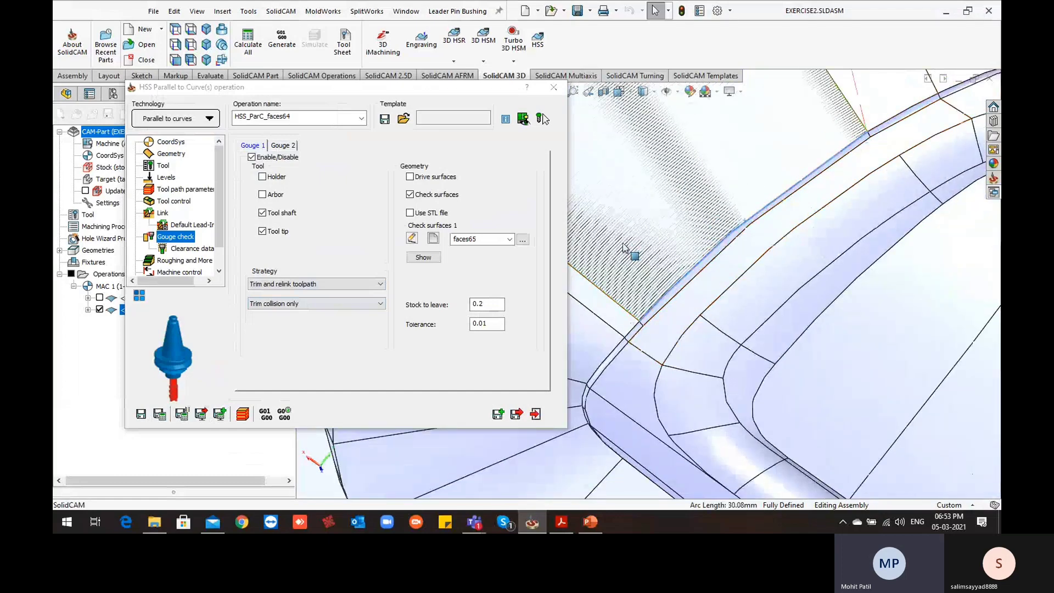
mouse_move(625, 249)
middle_down()
mouse_move(765, 228)
mouse_move(824, 275)
mouse_move(748, 293)
mouse_move(731, 264)
mouse_move(743, 271)
middle_up()
scroll(743, 271, up, 3)
scroll(712, 345, down, 5)
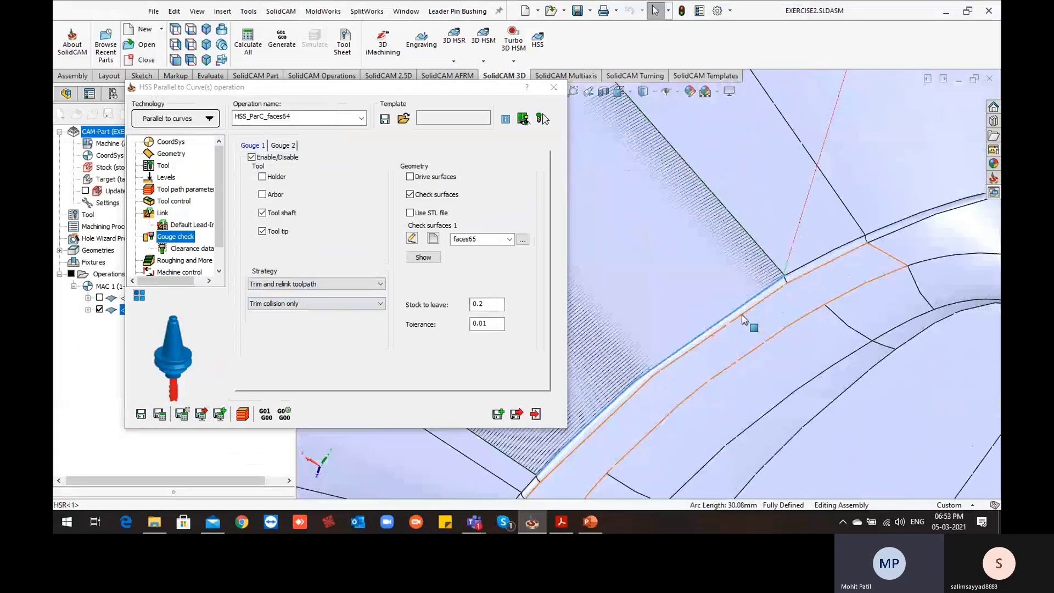
scroll(775, 277, down, 2)
scroll(686, 247, up, 3)
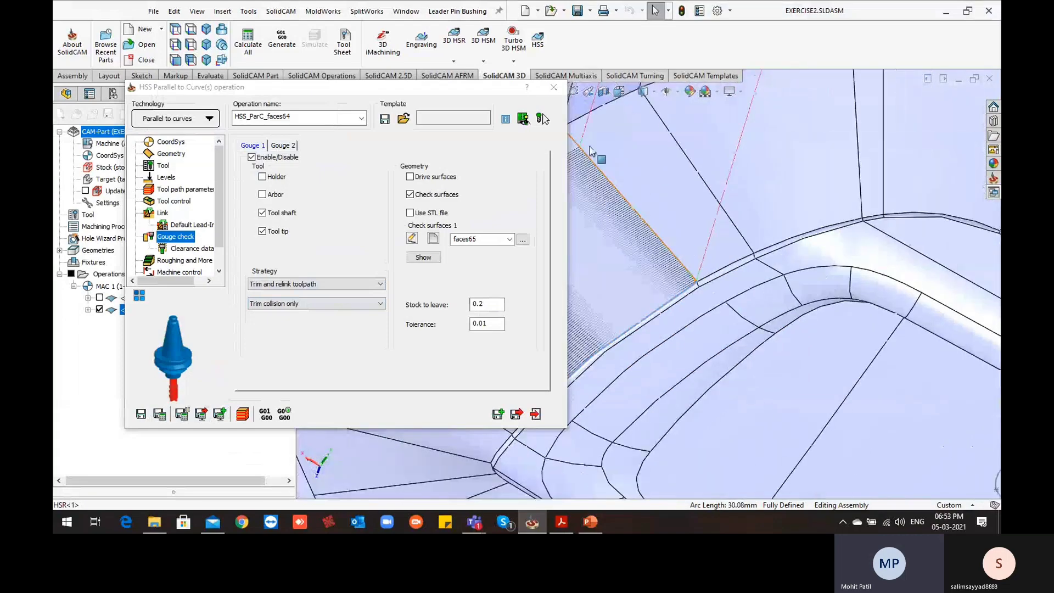
Set the first entry to Use Lead-In and the last exit to Use Lead-Out in the link settings, and calculate the operation
click(163, 213)
click(439, 174)
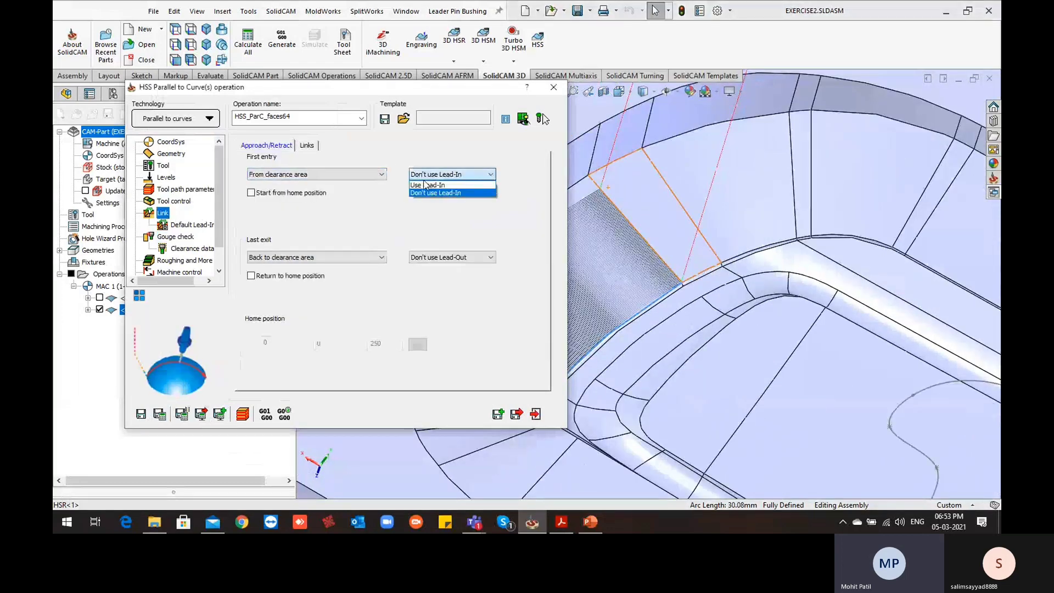
click(426, 185)
click(451, 257)
click(437, 268)
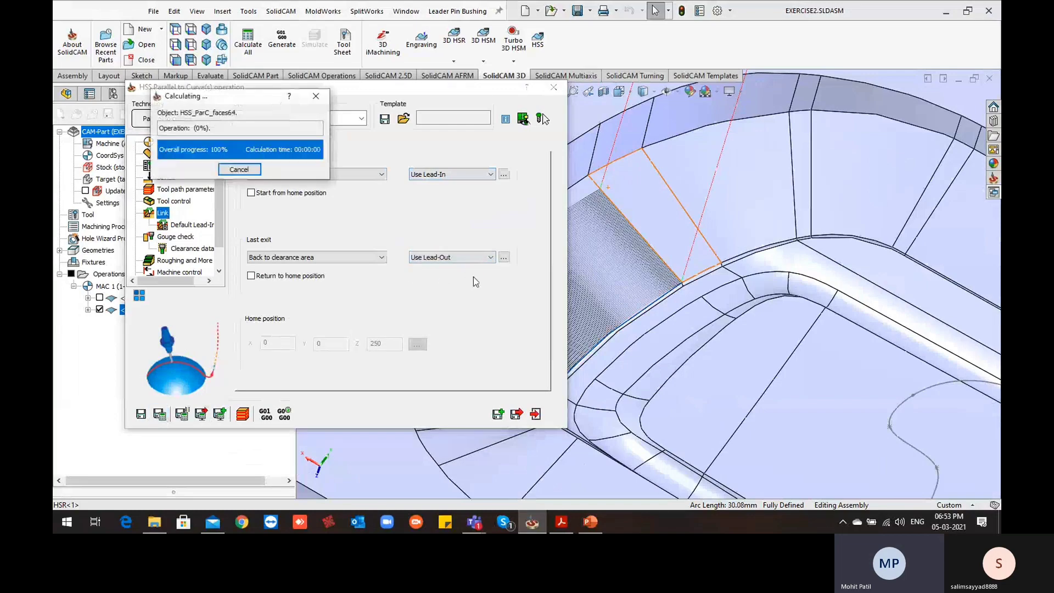
Start a SolidVerify simulation of the parallel to curves operation at the lowest speed
ctrl+middle_drag(640, 302, 786, 277)
middle_drag(911, 321, 812, 216)
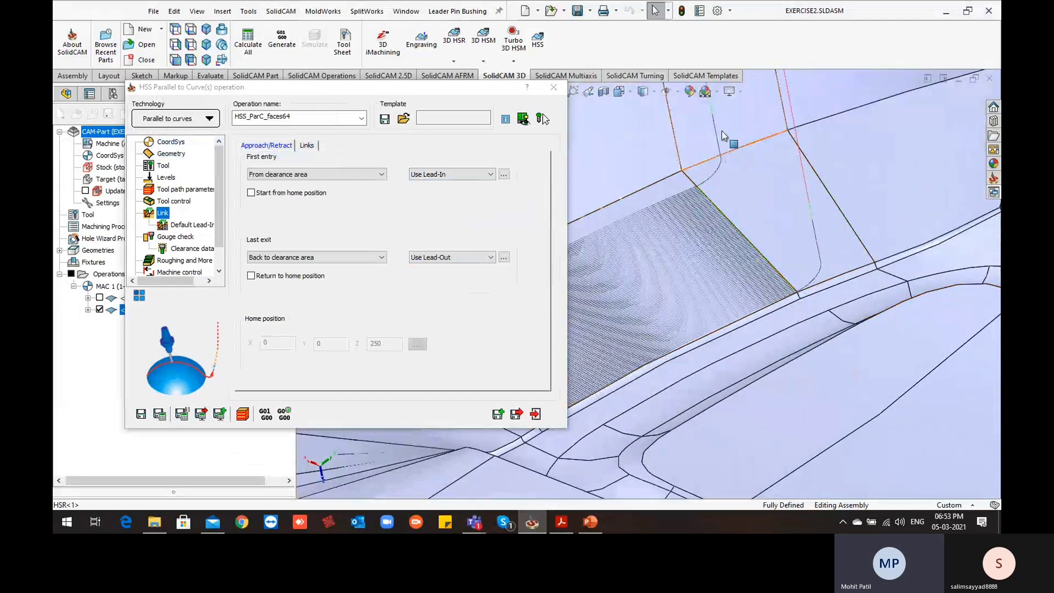
scroll(689, 230, up, 5)
middle_drag(686, 260, 669, 293)
click(242, 414)
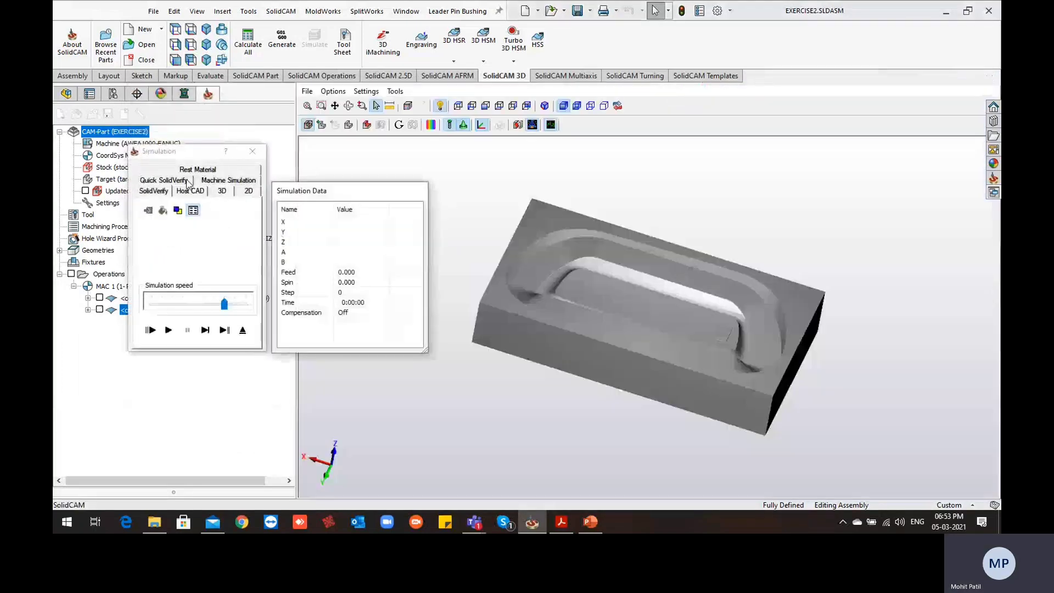
middle_drag(539, 279, 521, 285)
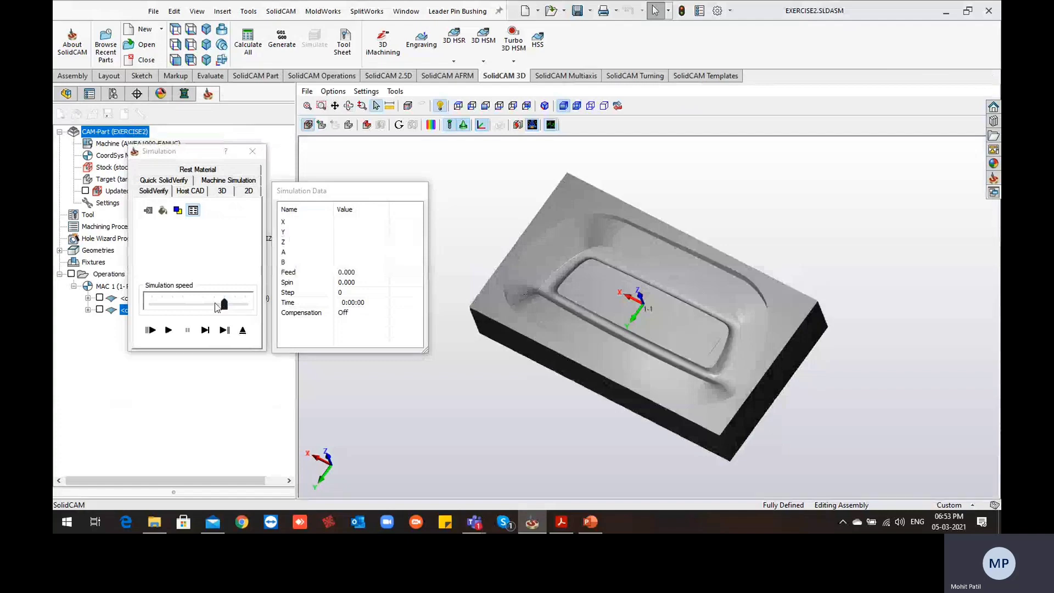
drag(215, 306, 146, 324)
click(167, 330)
scroll(501, 247, up, 5)
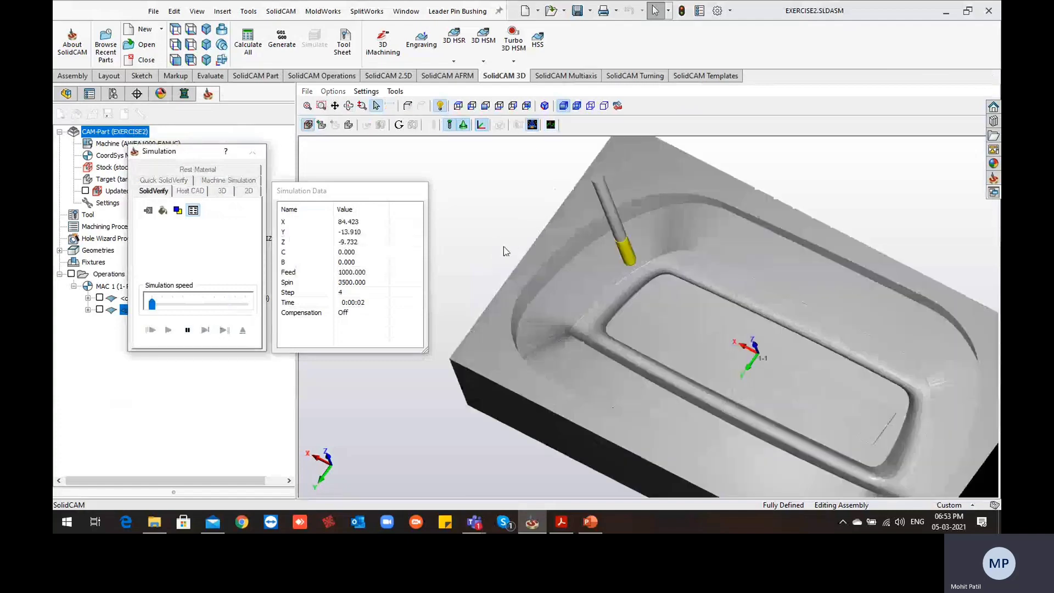
Raise the simulation speed in stages until the whole toolpath on the drive face has played
click(192, 303)
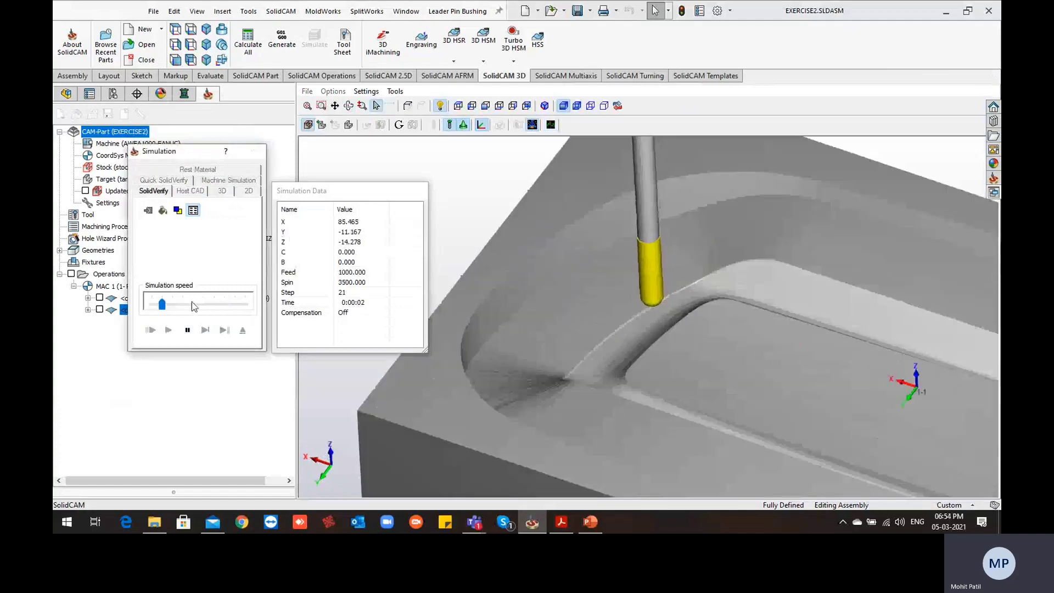
click(227, 308)
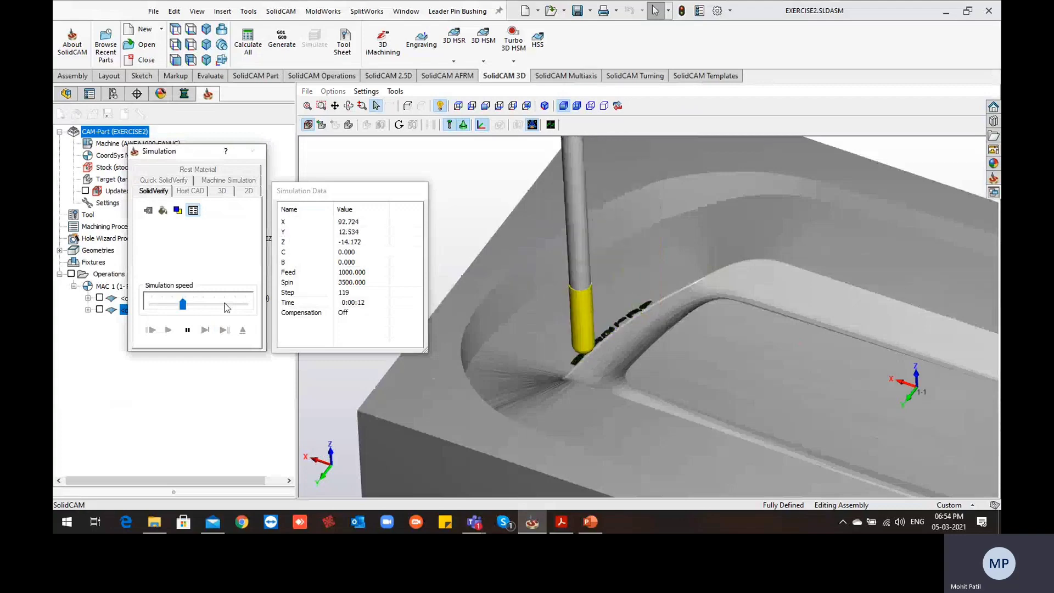
click(227, 307)
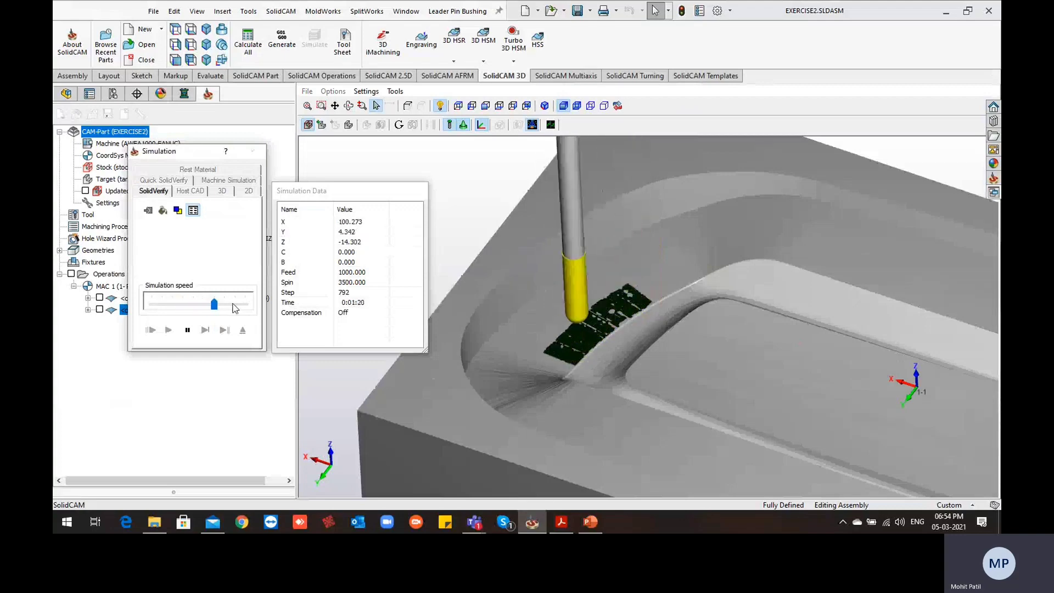
click(235, 308)
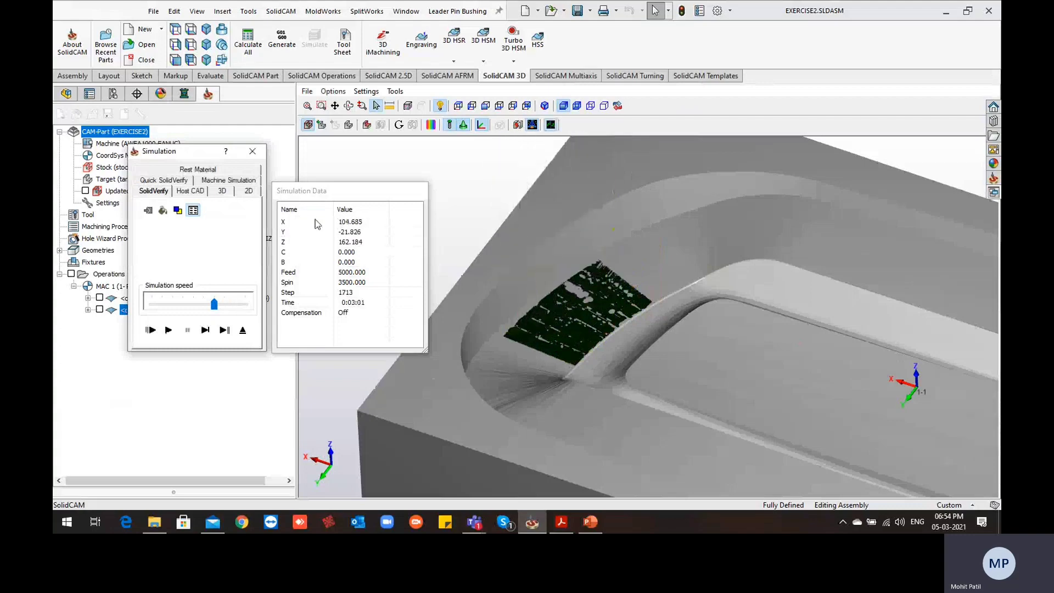
Compare the machined stock with the target model, and close the simulation and the parallel to curves operation
click(517, 124)
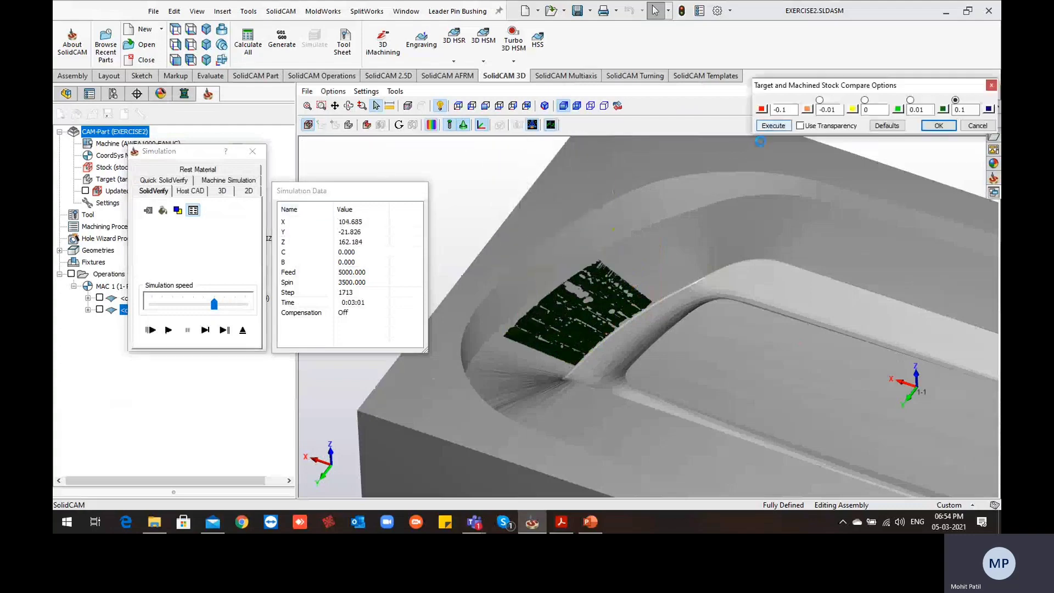
middle_drag(628, 338, 585, 273)
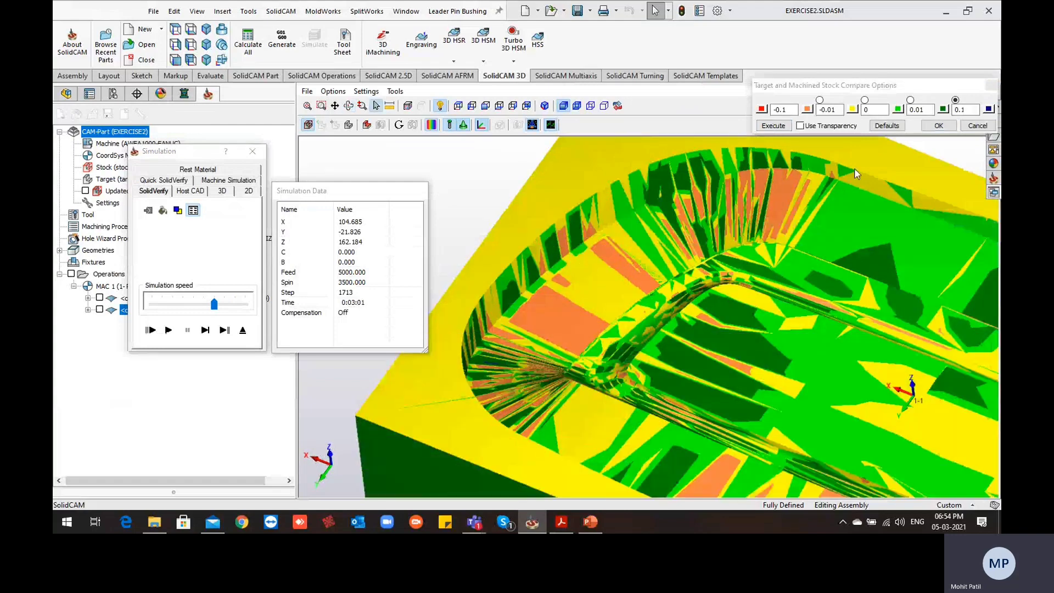
click(940, 125)
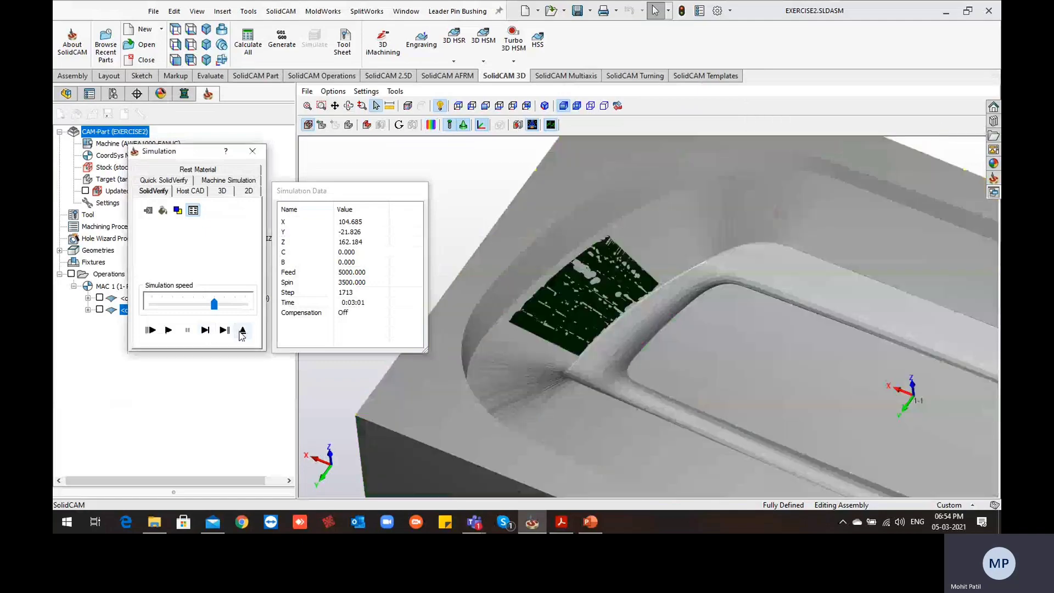
click(242, 331)
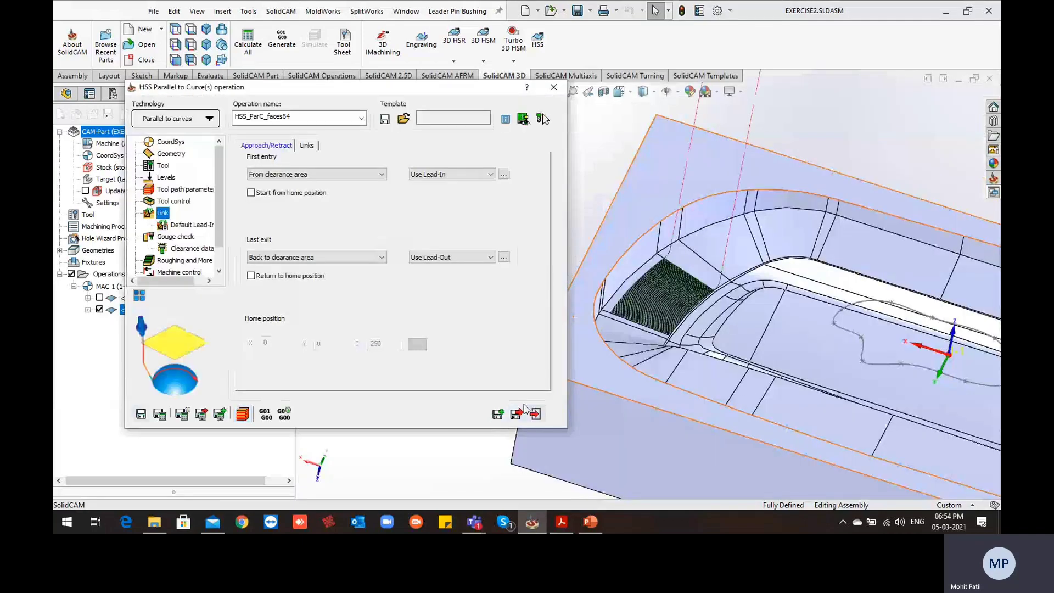
click(516, 413)
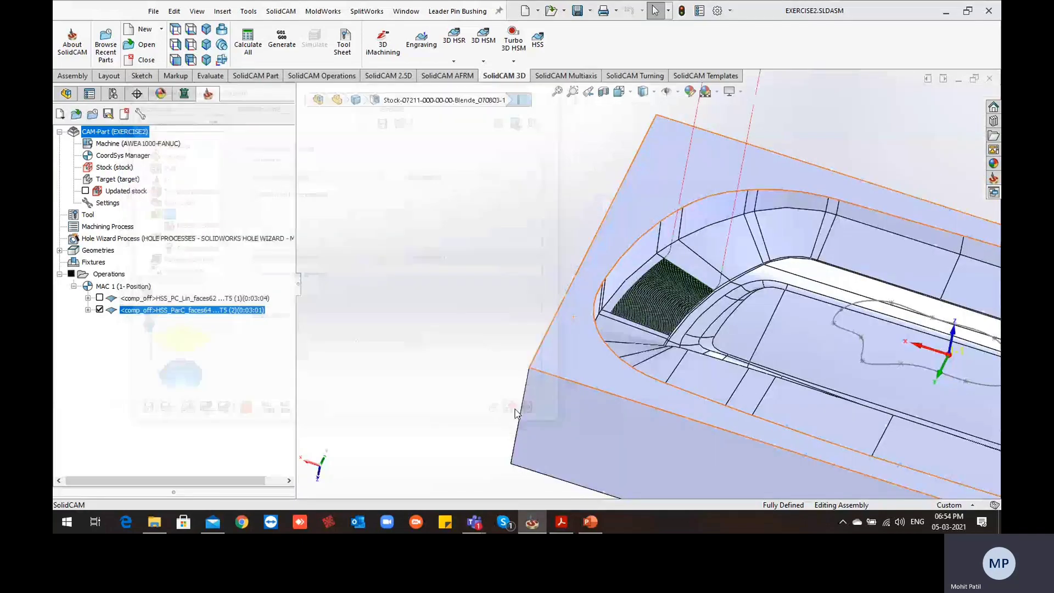
Display only the HSS_PC_Lin_faces62 toolpath and examine its passes along the drive face's edges
click(99, 298)
scroll(739, 307, down, 5)
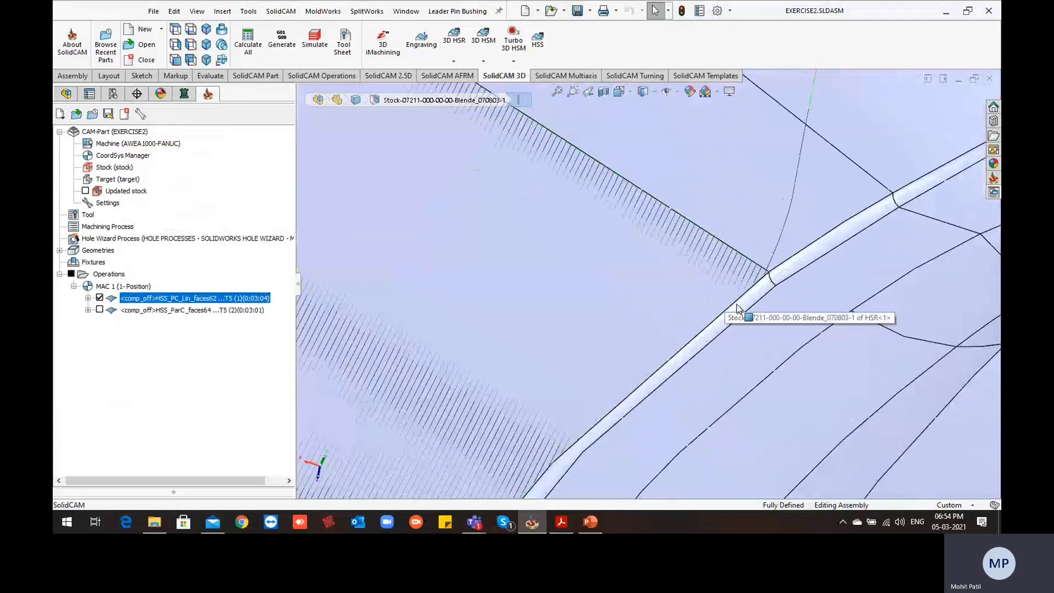
scroll(756, 258, down, 2)
scroll(608, 298, up, 2)
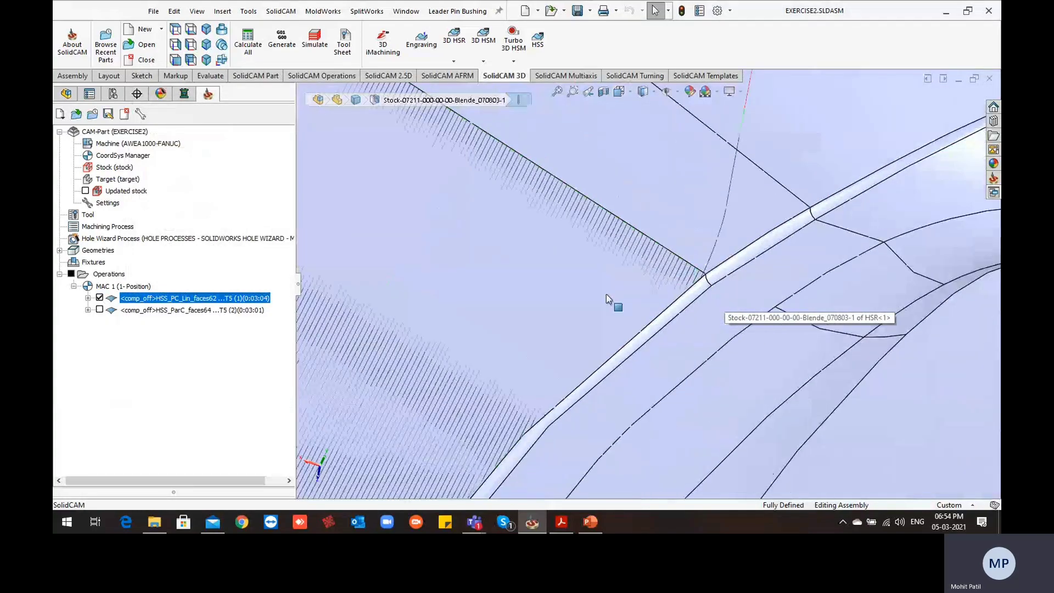
scroll(648, 286, up, 2)
middle_drag(640, 271, 630, 298)
scroll(630, 298, up, 1)
Switch the display to the HSS_ParC_faces64 toolpath and examine its passes over the drive face
click(99, 298)
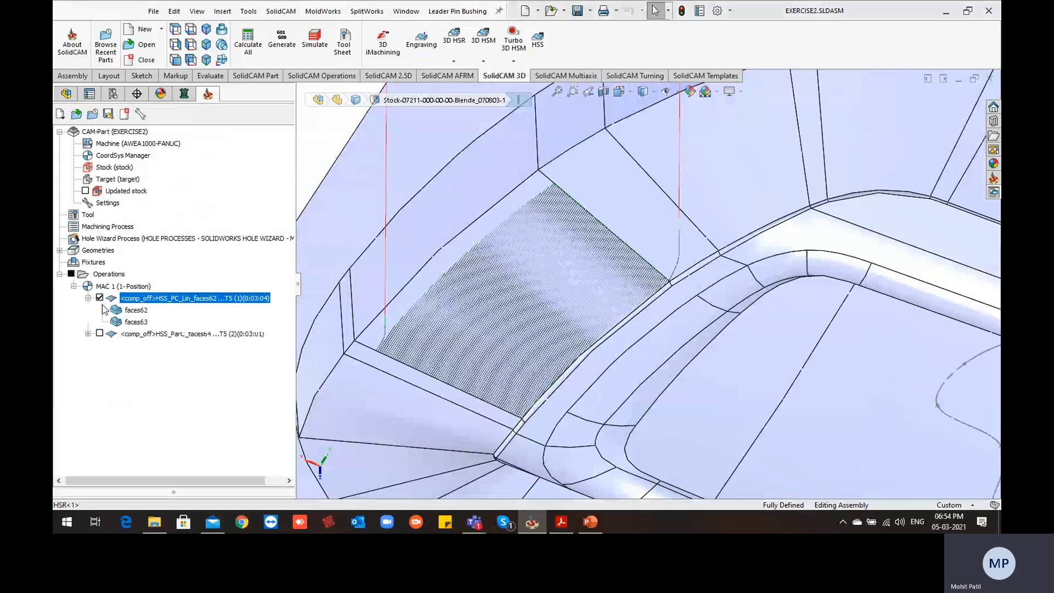
click(87, 298)
click(99, 298)
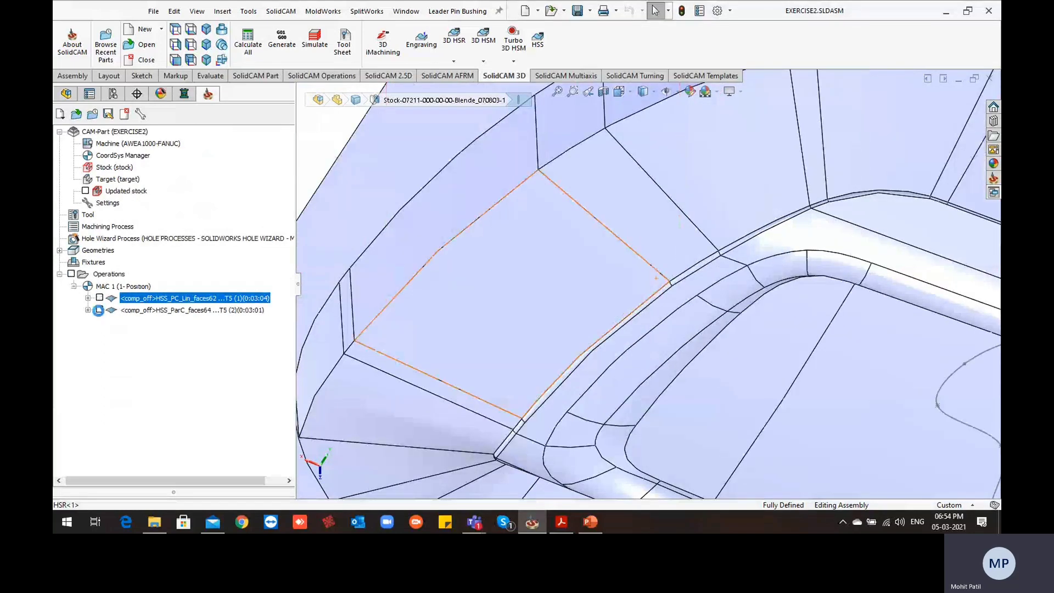
click(99, 310)
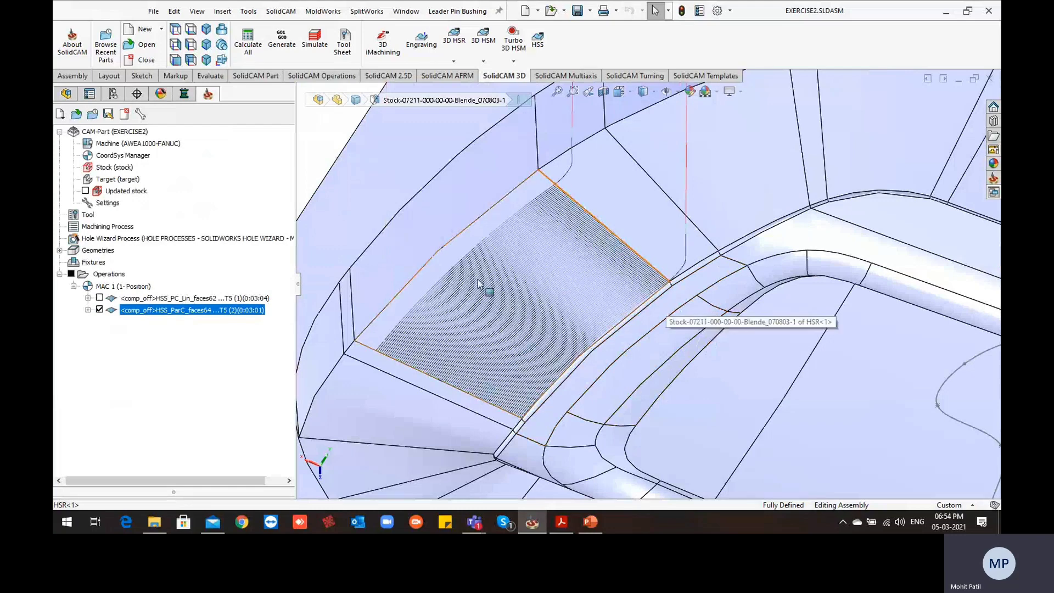
scroll(559, 260, up, 4)
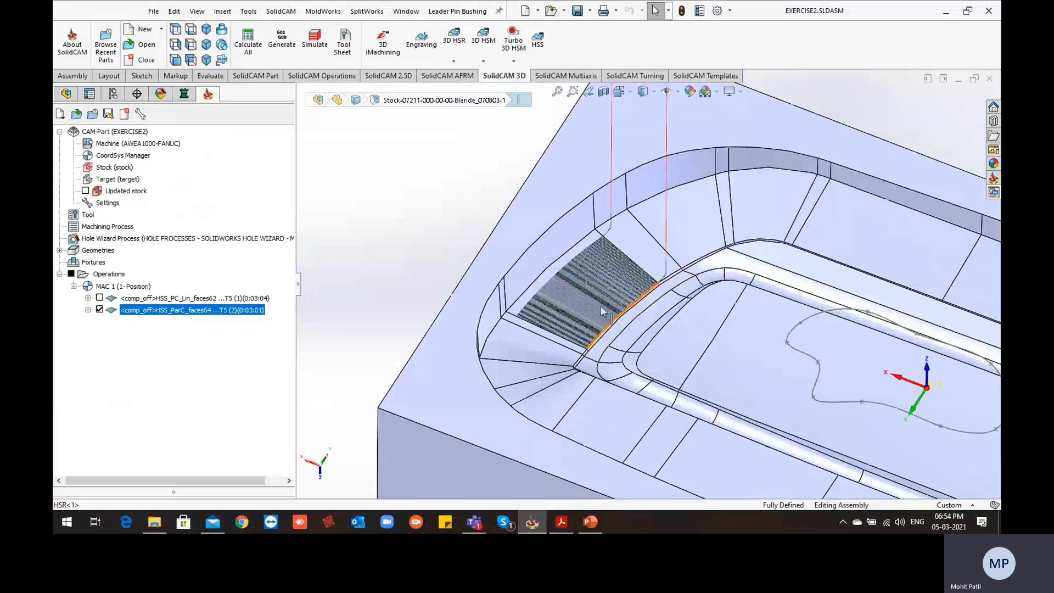
click(579, 287)
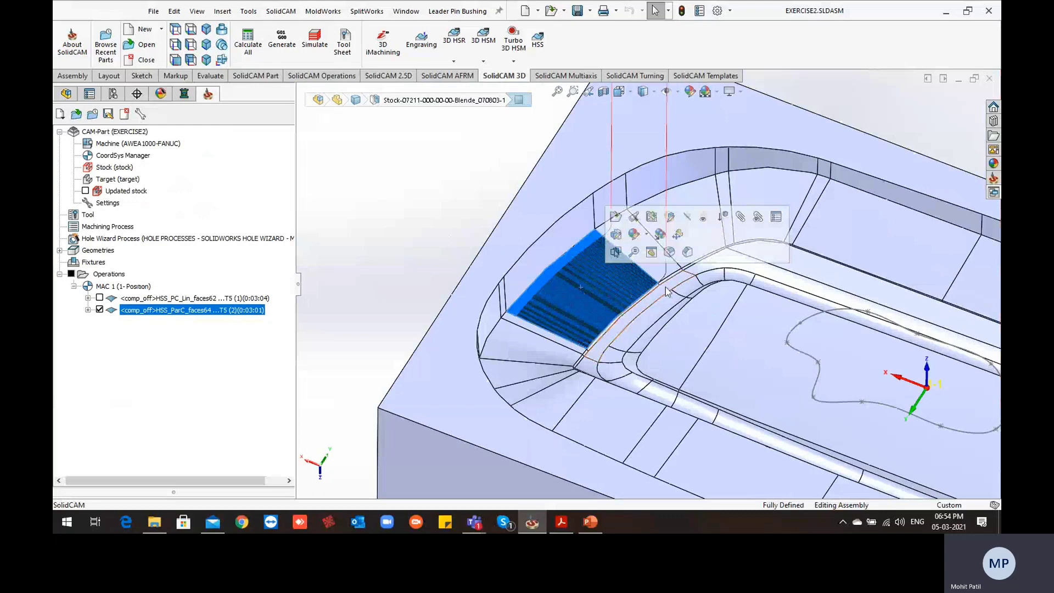
Hide the parallel to curves toolpath and view the whole cavity from above
click(100, 310)
scroll(440, 218, up, 3)
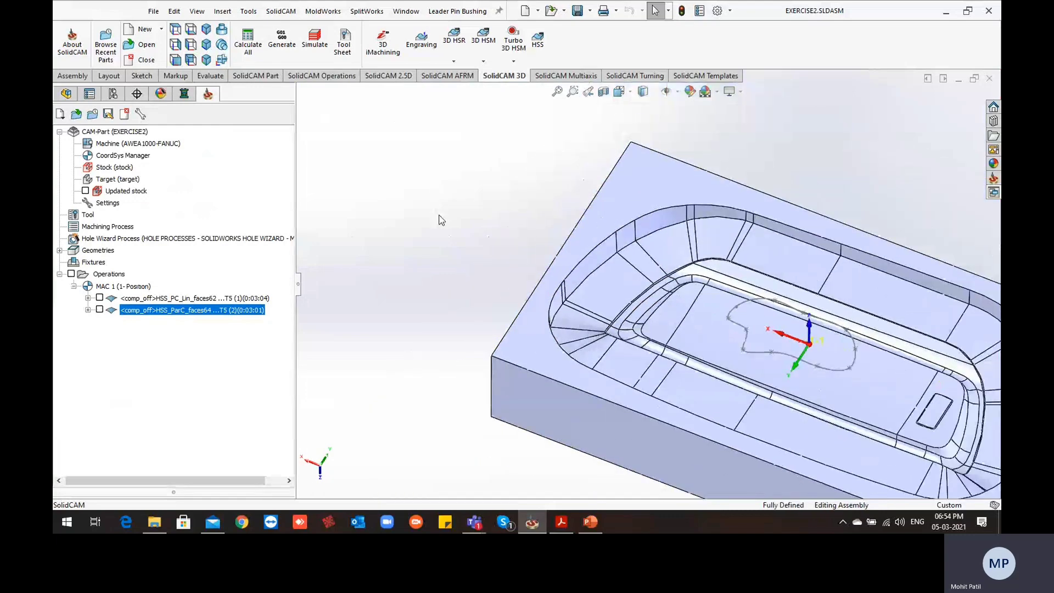
middle_drag(550, 301, 599, 322)
scroll(615, 290, up, 3)
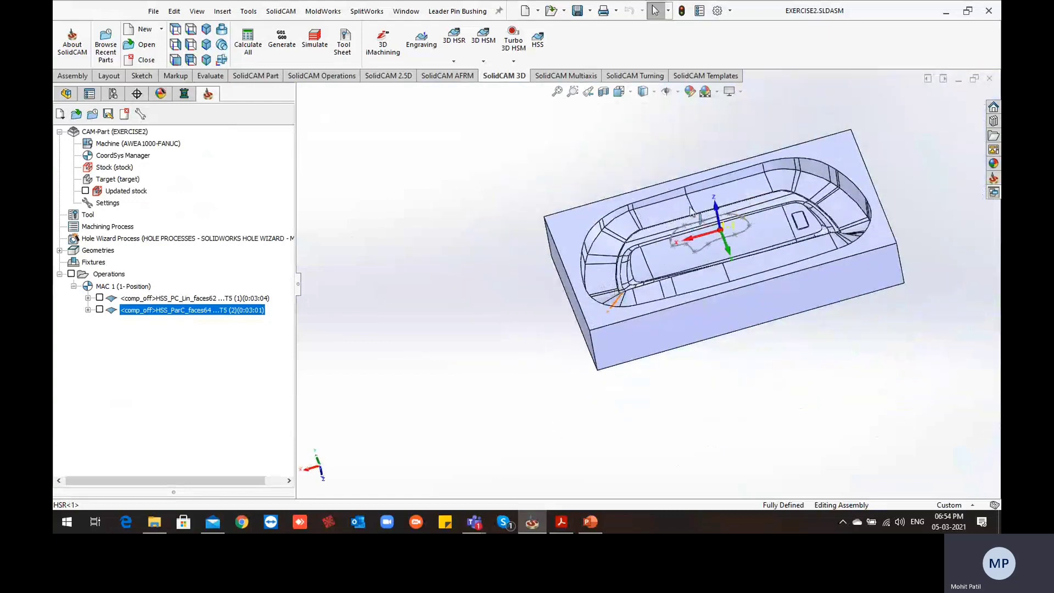
middle_drag(758, 210, 709, 246)
scroll(712, 265, down, 3)
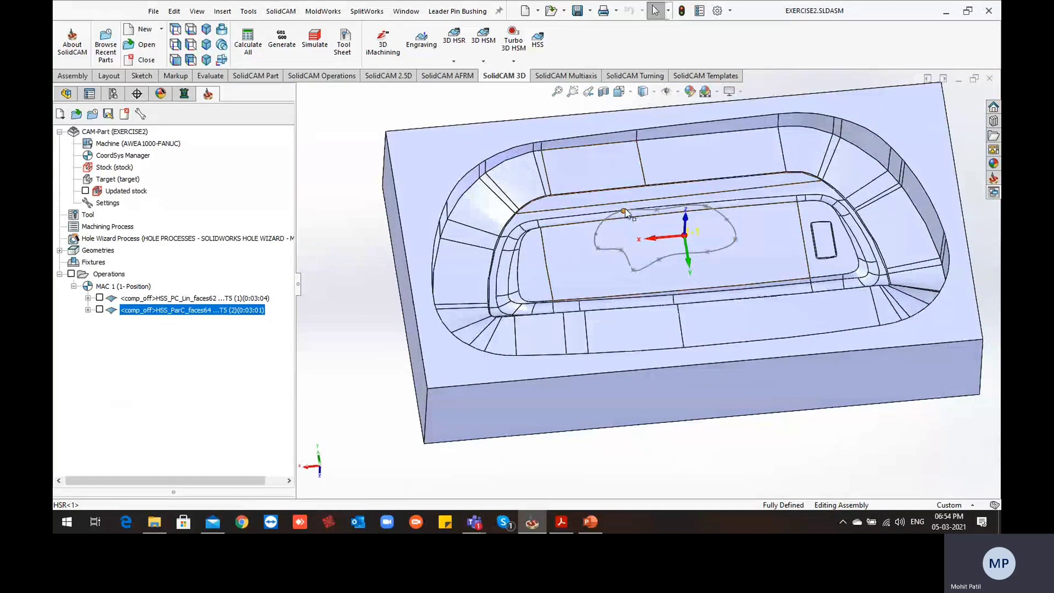
middle_drag(553, 245, 535, 217)
Point out the sloped wall faces at the cavity's rounded ends by selecting them one after another
click(522, 183)
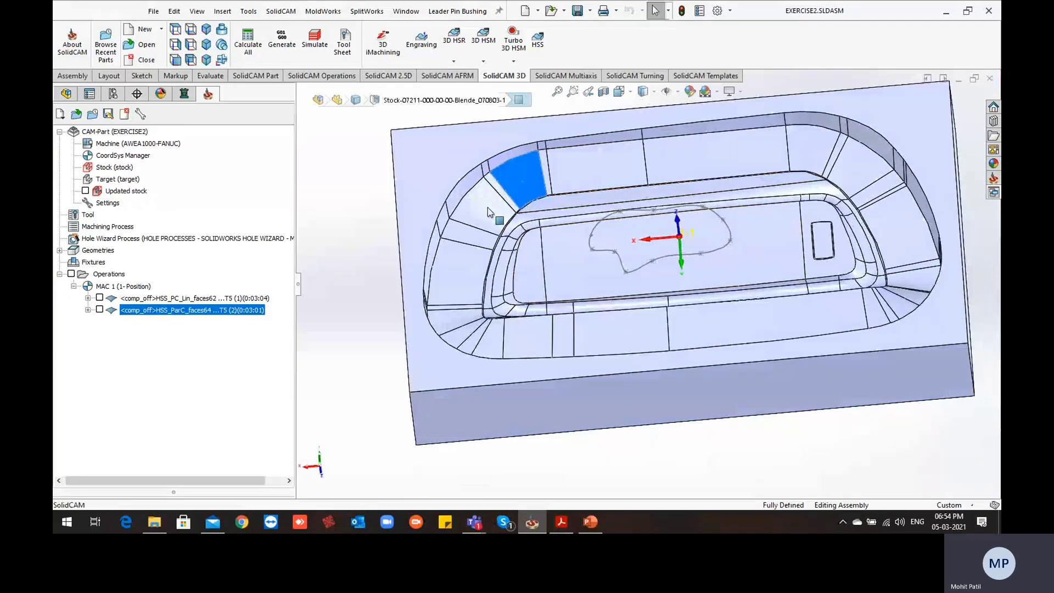
click(484, 209)
click(457, 257)
click(452, 319)
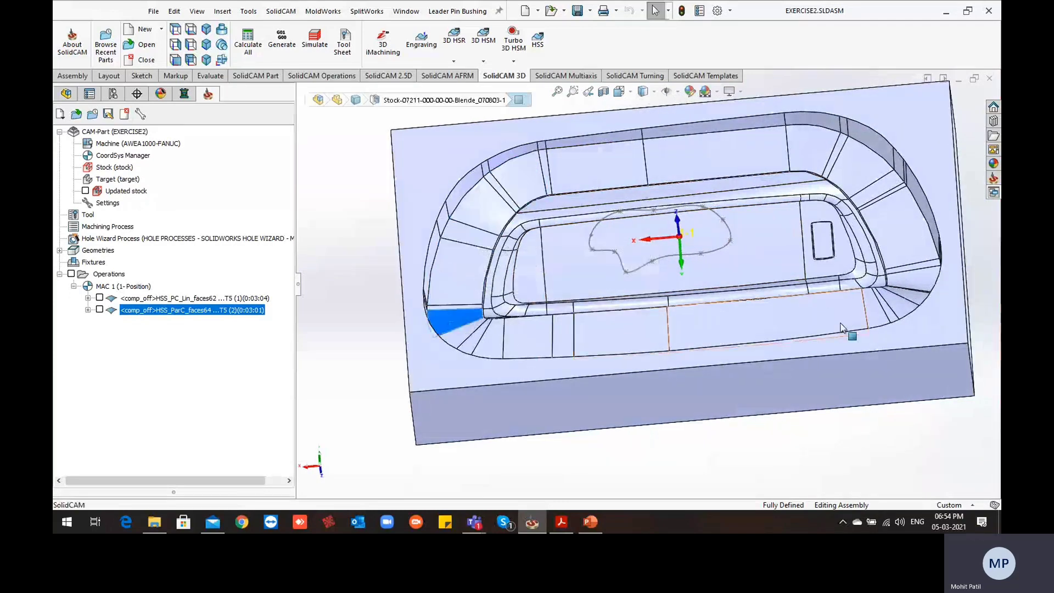
click(877, 308)
click(899, 296)
click(891, 247)
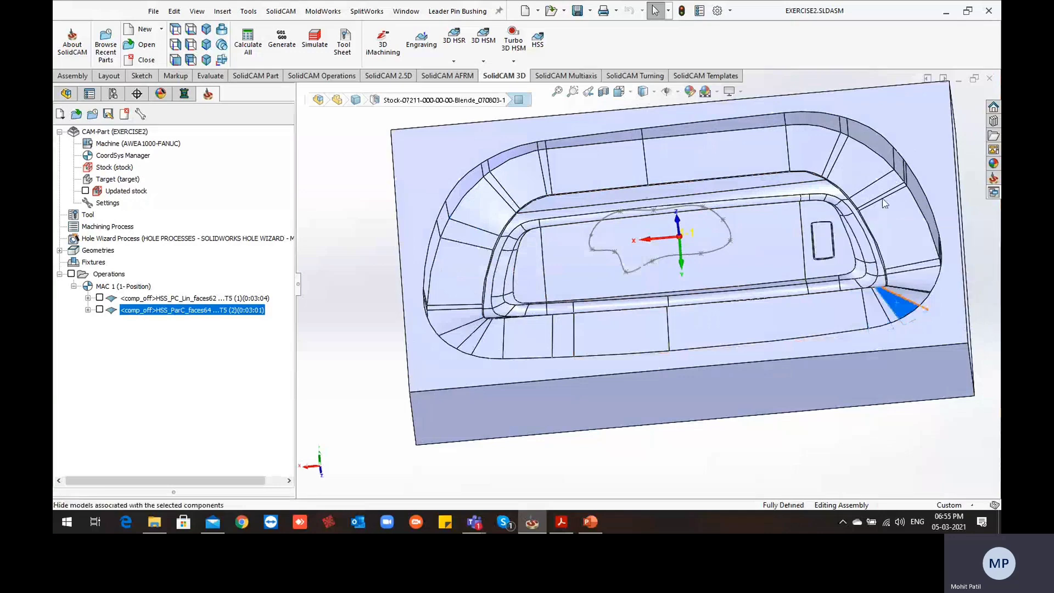
Undo the hiding of the cavity model
scroll(706, 282, up, 6)
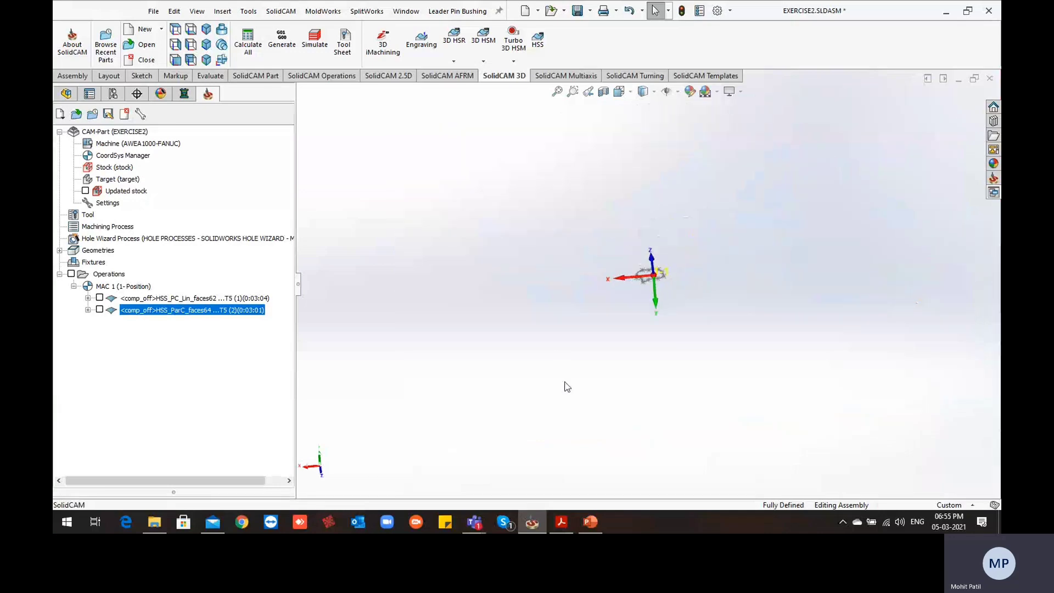
key(ctrl+z)
scroll(645, 244, down, 5)
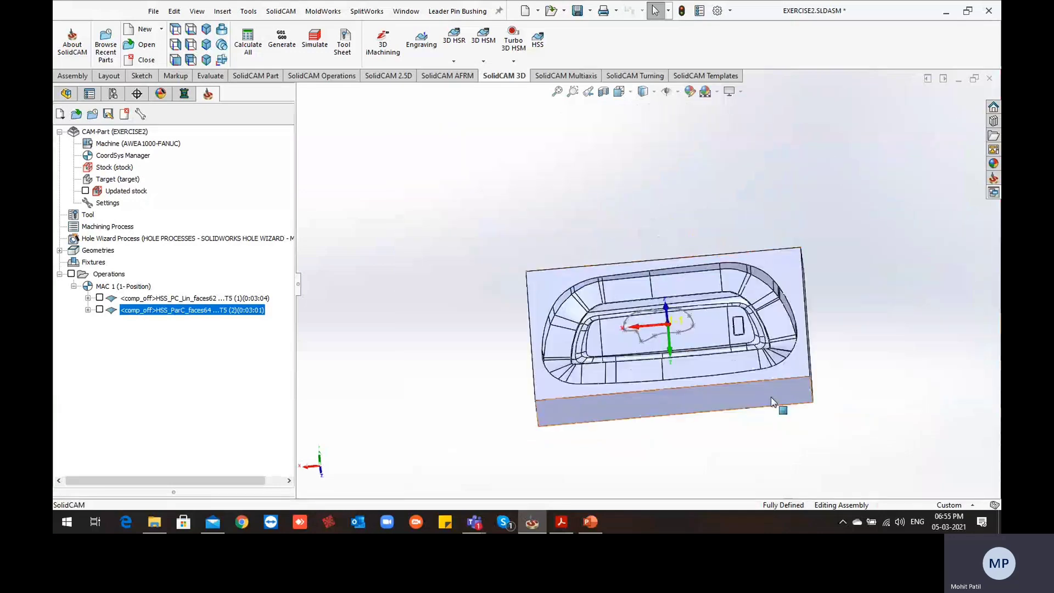
scroll(775, 401, down, 3)
Trace the sloped faces from the rounded end nearest the small rectangular pocket to the adjoining long wall, and inspect the cavity
click(741, 237)
click(716, 196)
click(680, 174)
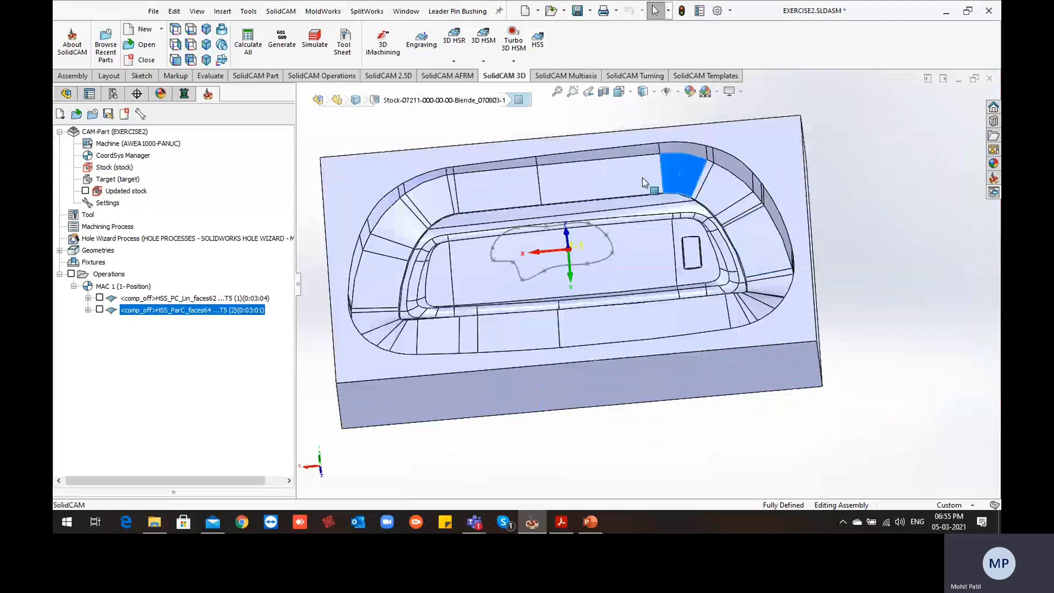
click(630, 177)
middle_drag(651, 308, 648, 273)
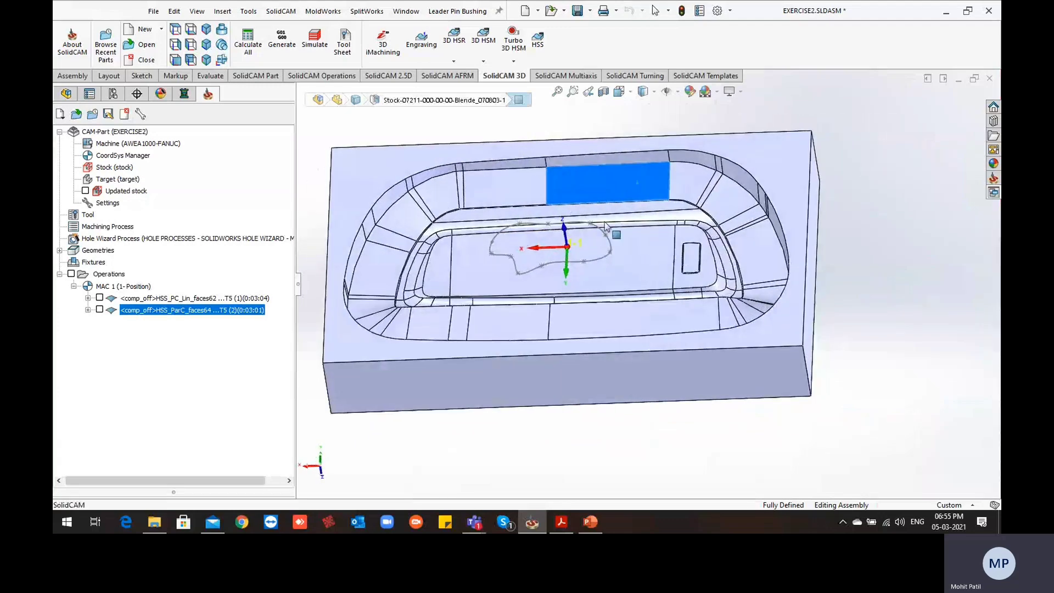
scroll(497, 193, down, 3)
scroll(470, 202, up, 5)
click(405, 194)
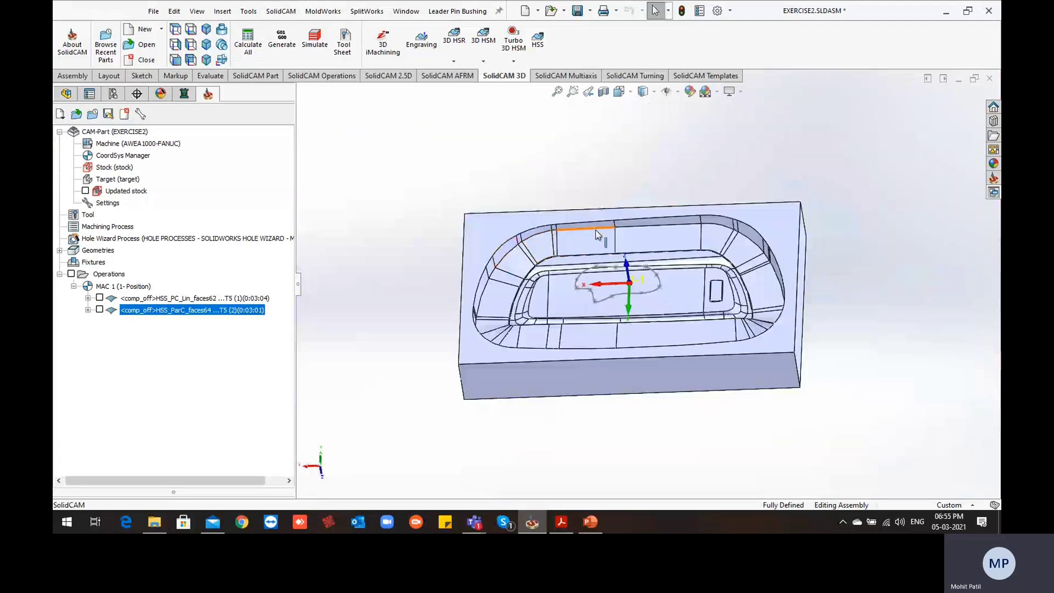
scroll(721, 291, down, 3)
middle_drag(713, 275, 697, 240)
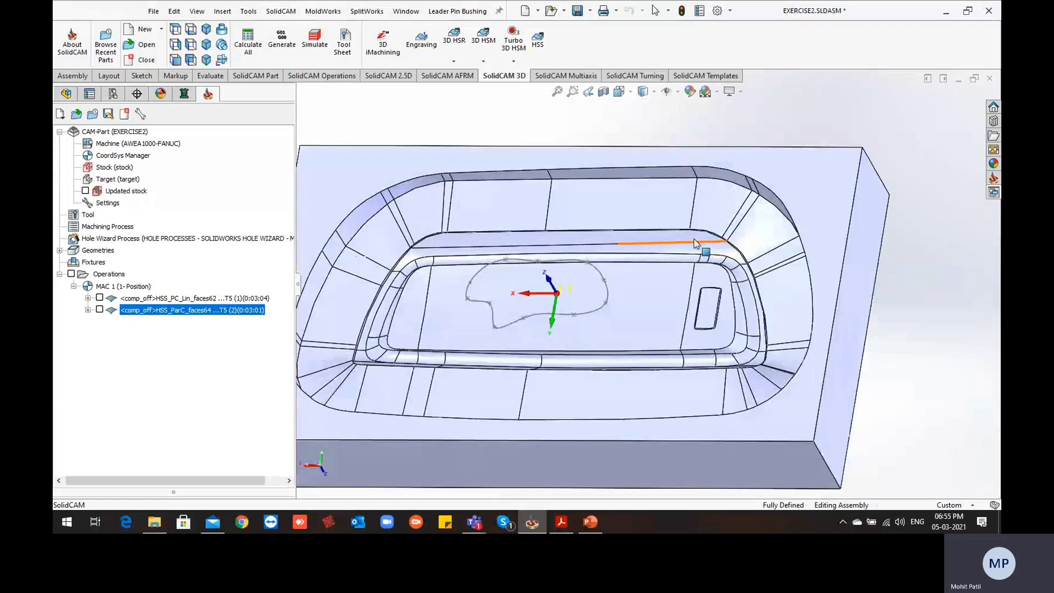
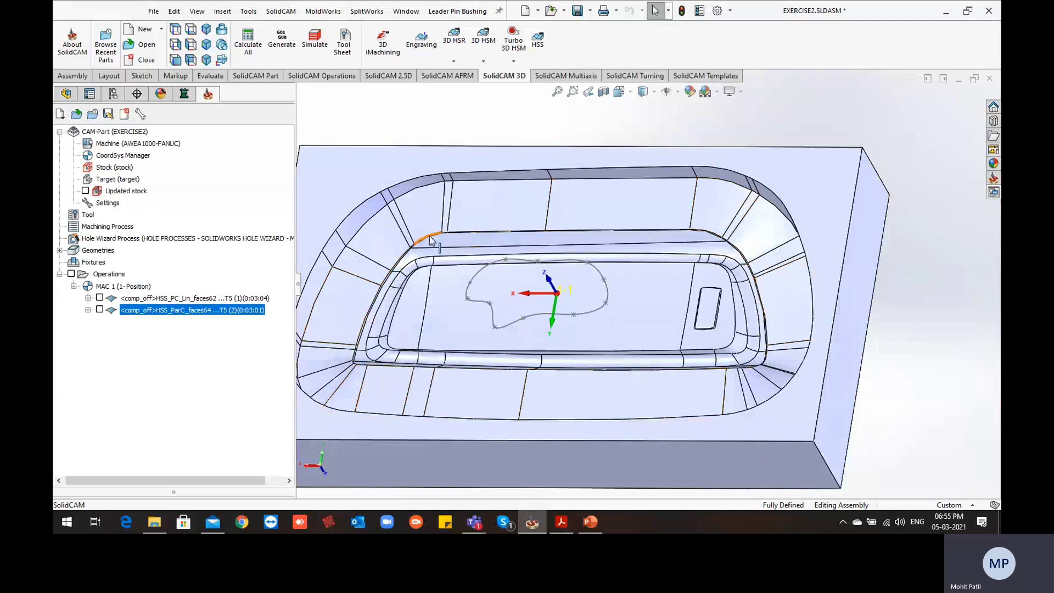
Create a new HSS operation with the Morph between two boundary curves technology
middle_drag(431, 240, 514, 332)
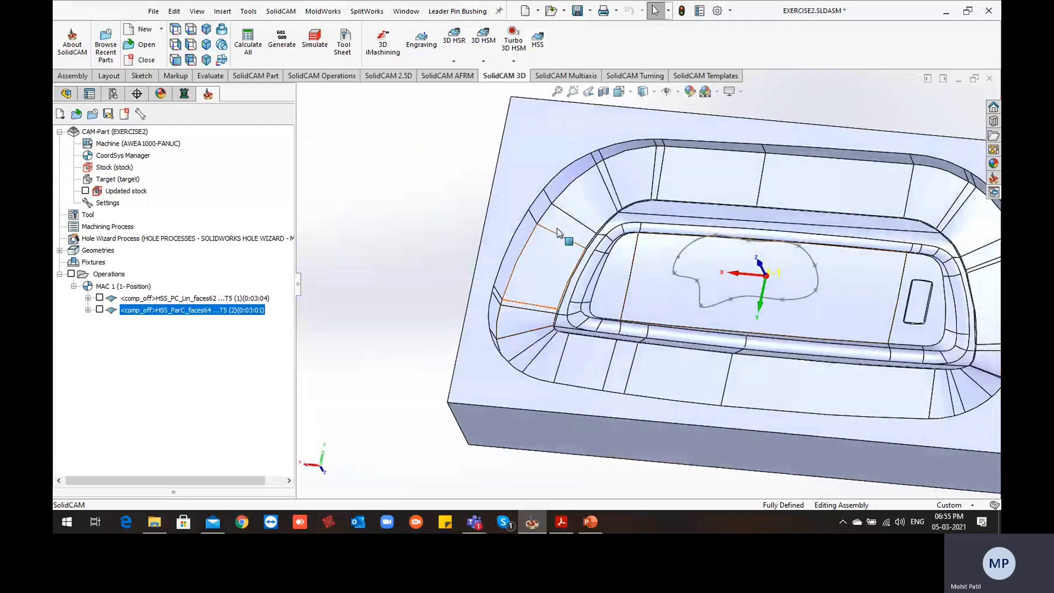
scroll(819, 220, up, 2)
middle_drag(828, 277, 826, 260)
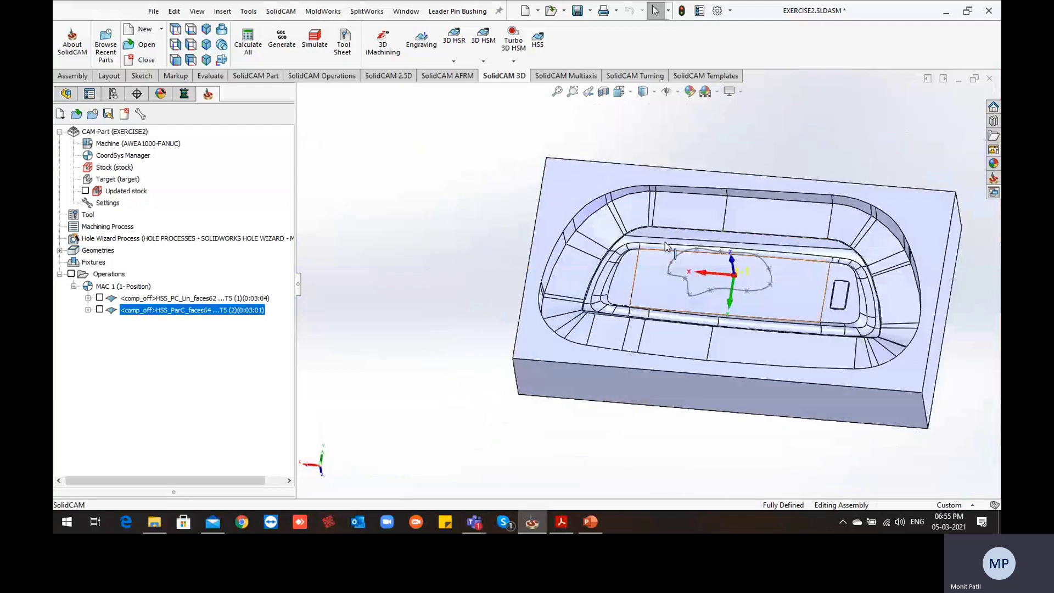
scroll(665, 248, down, 2)
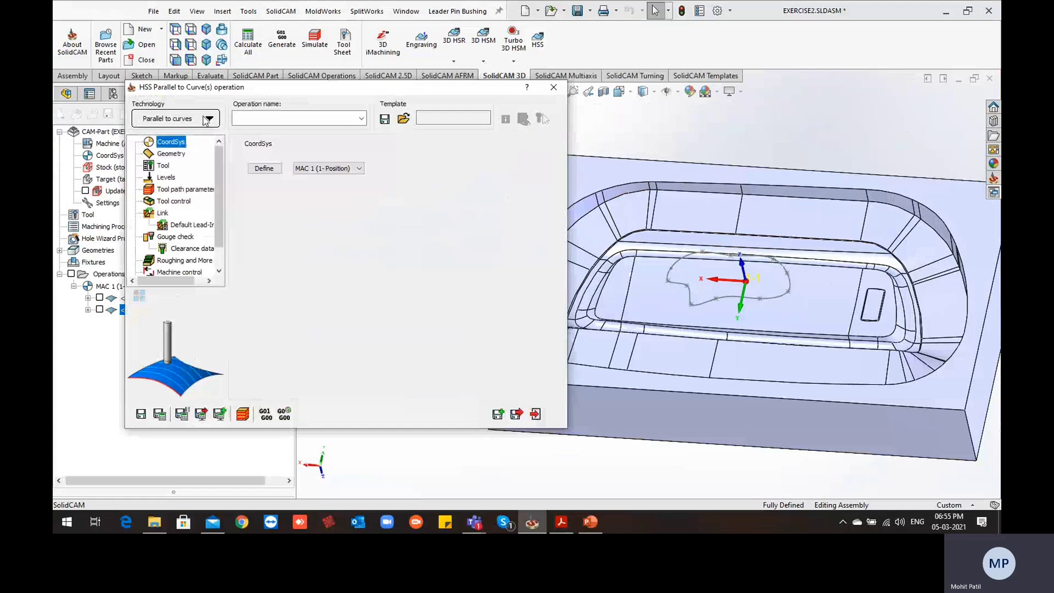
click(208, 118)
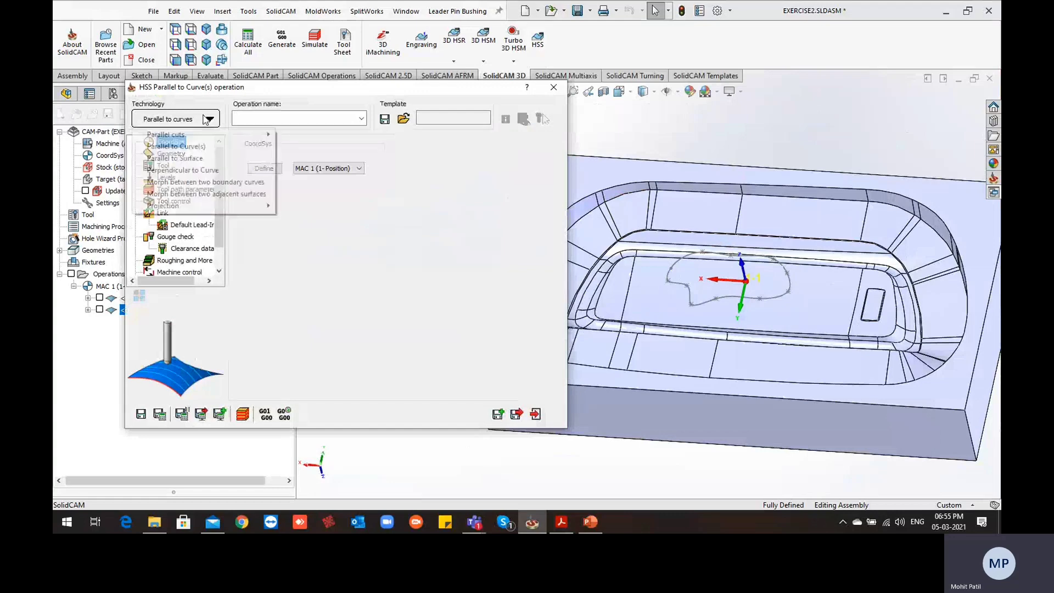
click(245, 183)
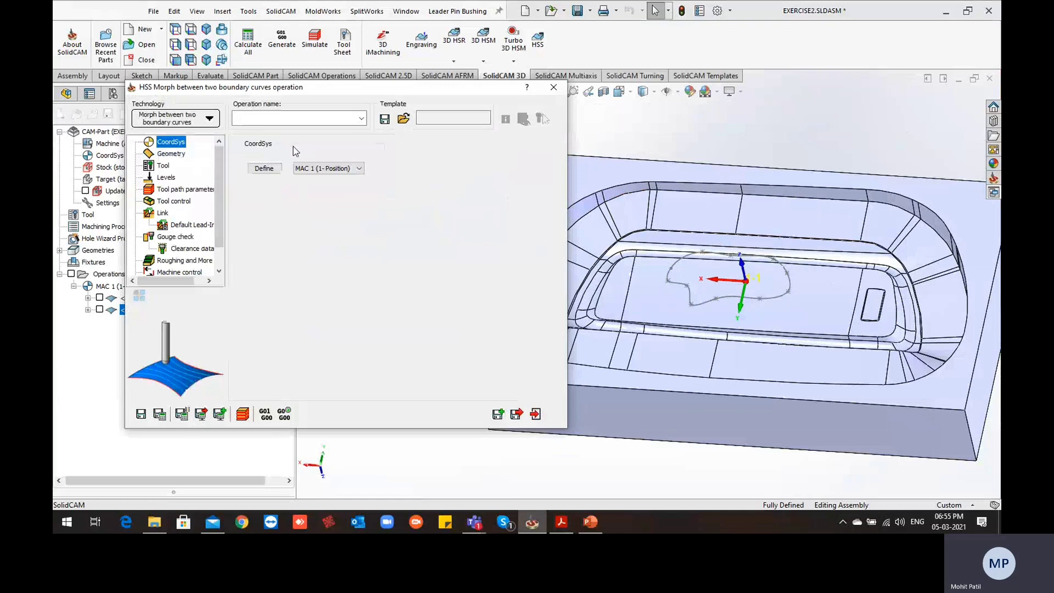
Start a new drive surface and select the sloped wall faces from the rounded end opposite the small rectangular pocket to the adjoining rear long wall
click(179, 157)
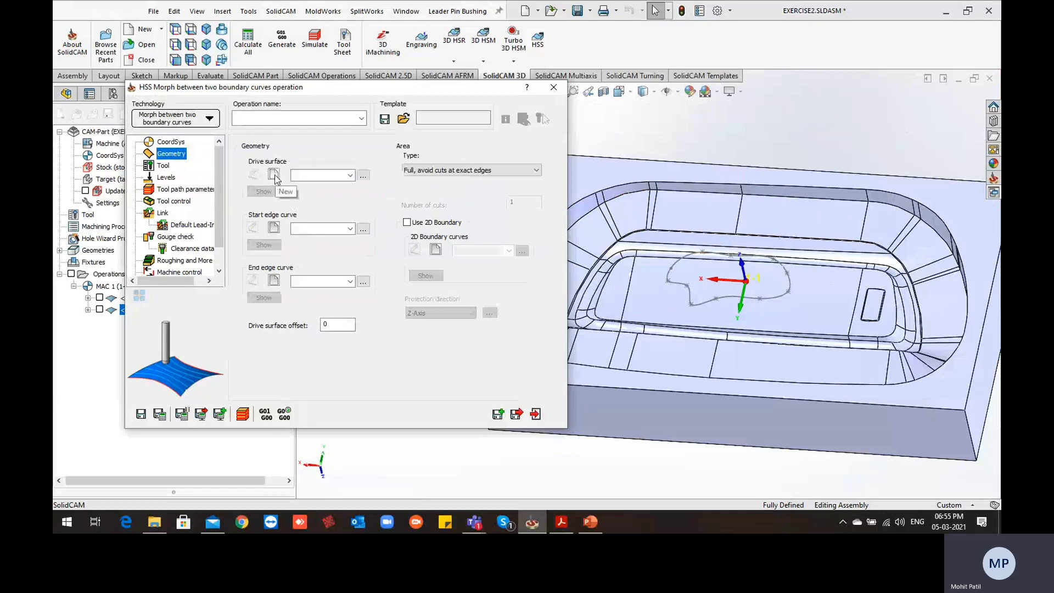
click(274, 175)
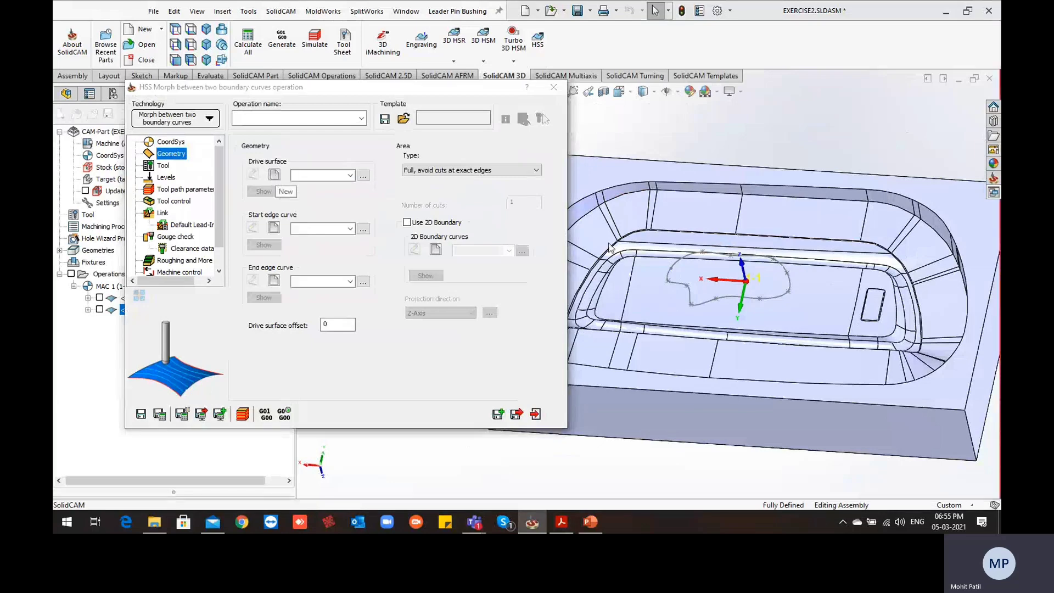
scroll(607, 251, down, 5)
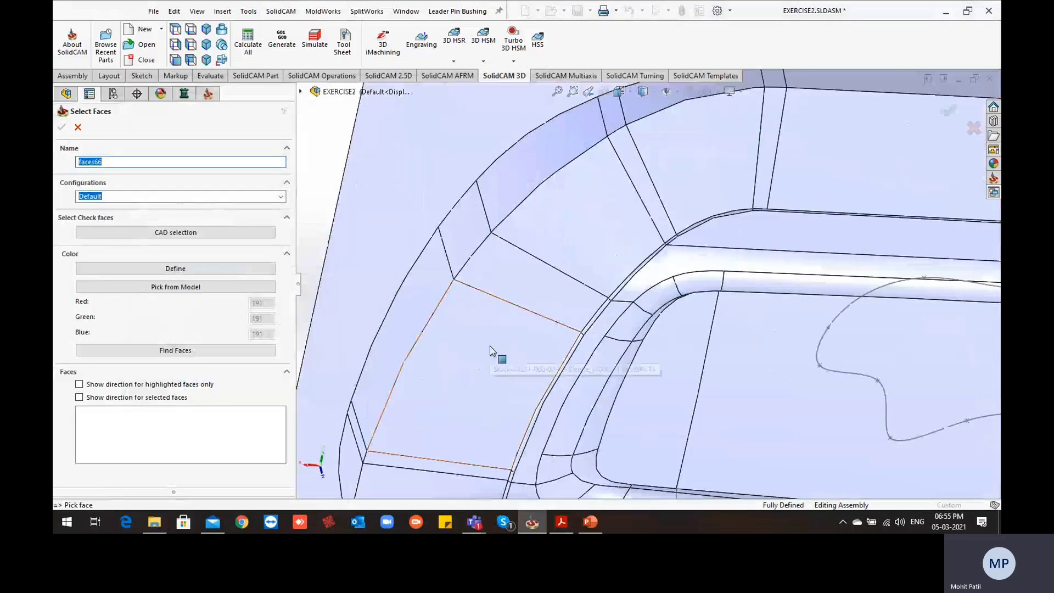
click(496, 352)
click(579, 229)
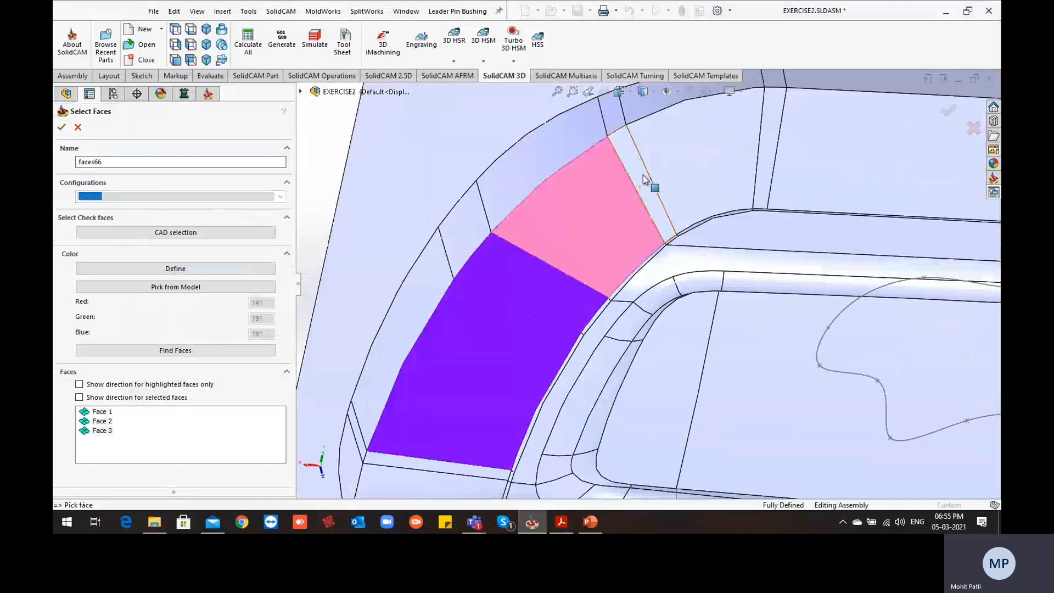
click(644, 175)
click(703, 159)
click(776, 140)
click(790, 209)
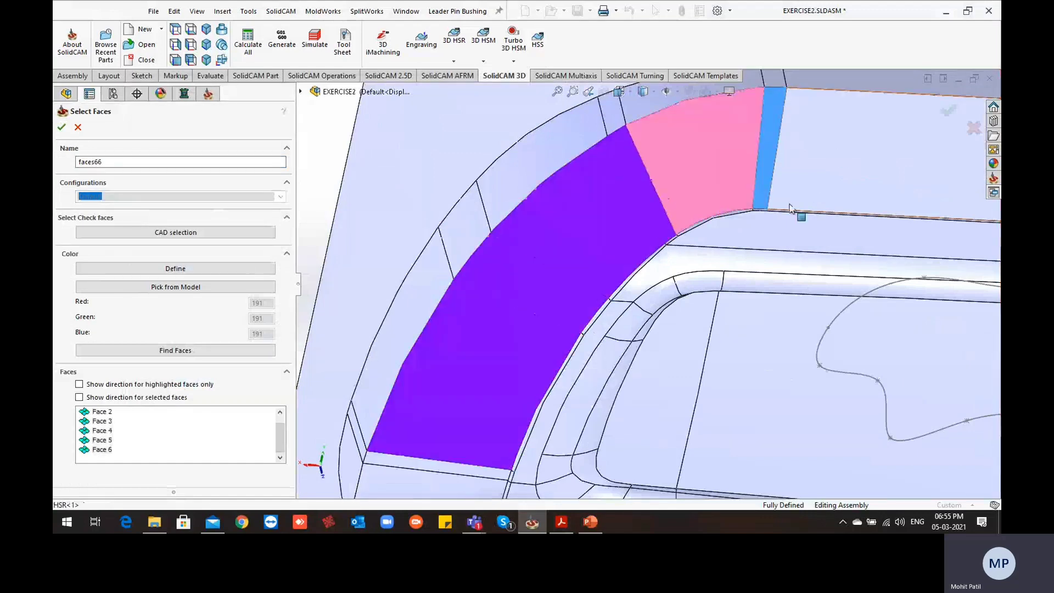
Add the sloped faces of the rear long wall, its corner and the end wall beside the small rectangular pocket to the drive surface
scroll(767, 219, up, 8)
scroll(796, 283, down, 6)
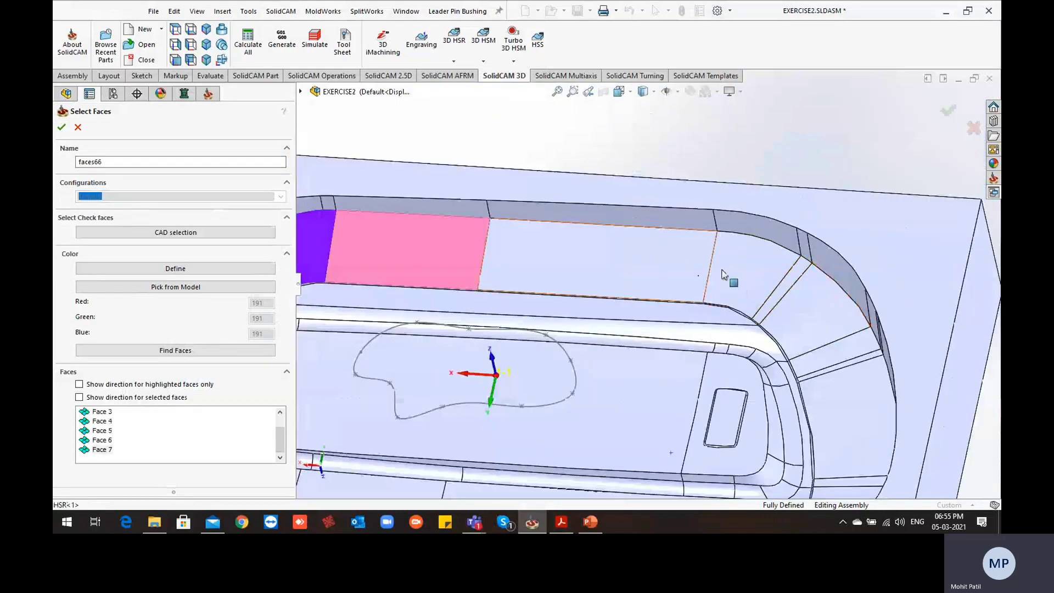
click(706, 270)
scroll(784, 324, down, 6)
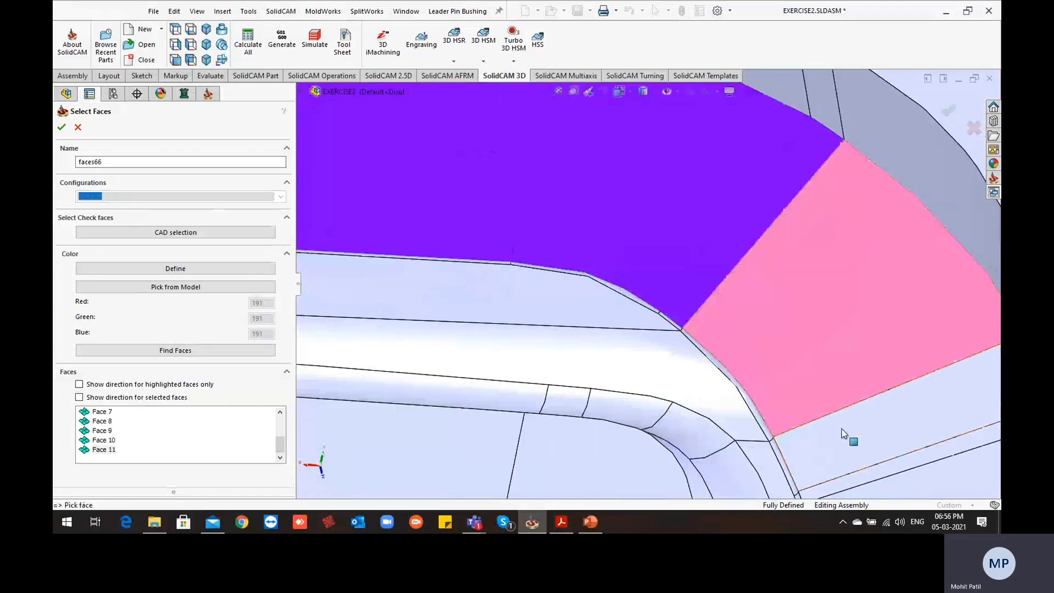
click(855, 422)
scroll(855, 421, up, 2)
scroll(815, 442, down, 1)
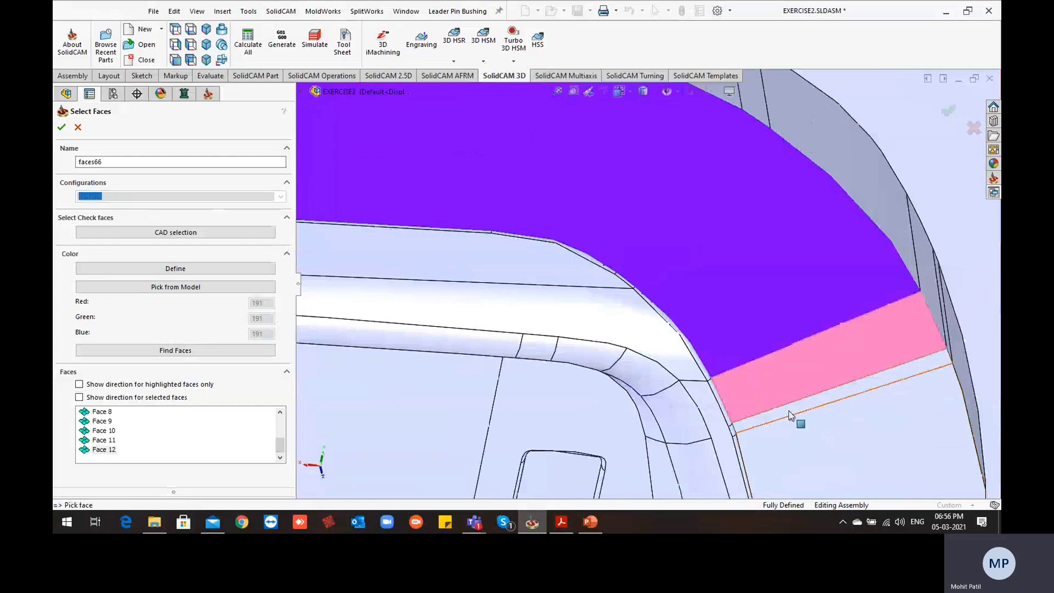
click(789, 411)
click(823, 444)
scroll(822, 444, down, 1)
scroll(823, 443, up, 6)
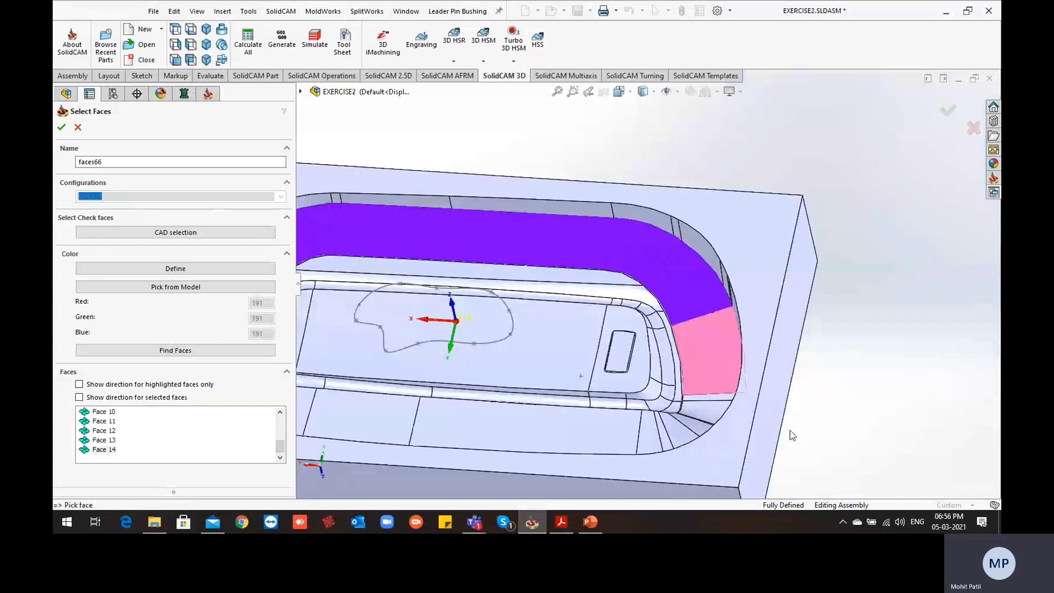
Add the narrow and wedge-shaped sloped faces of the front corner near the small rectangular pocket to the drive surface
scroll(673, 398, down, 2)
scroll(675, 306, down, 2)
middle_drag(675, 306, 680, 259)
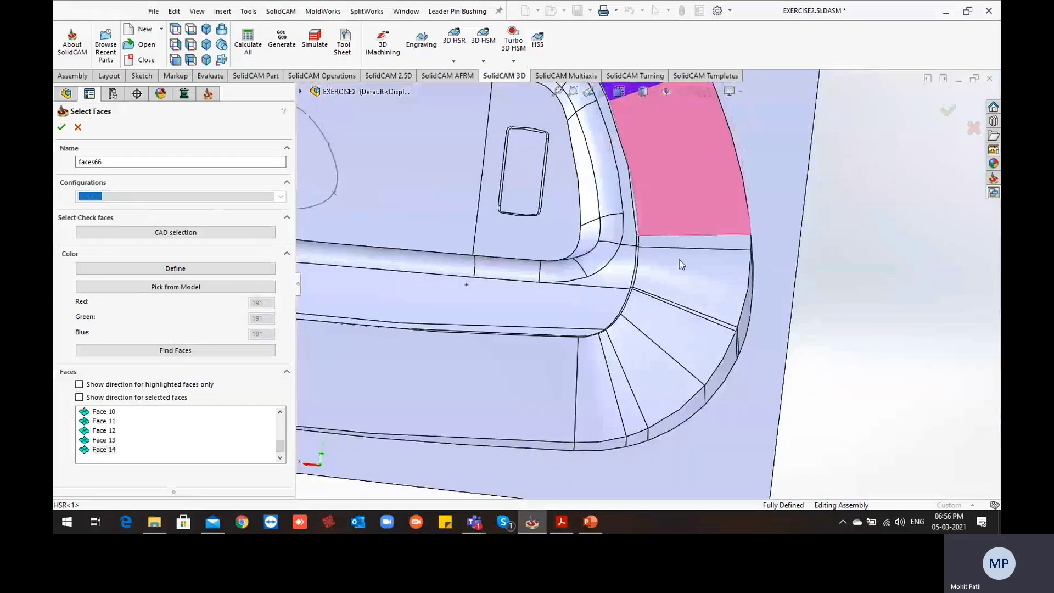
scroll(680, 257, down, 2)
click(679, 251)
click(656, 356)
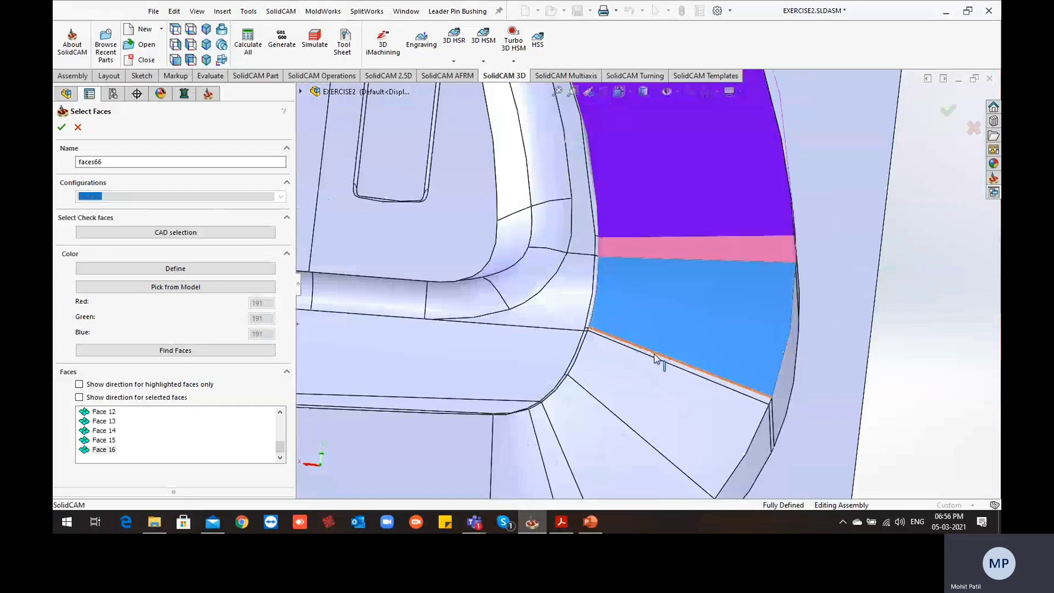
scroll(651, 349, down, 3)
click(638, 309)
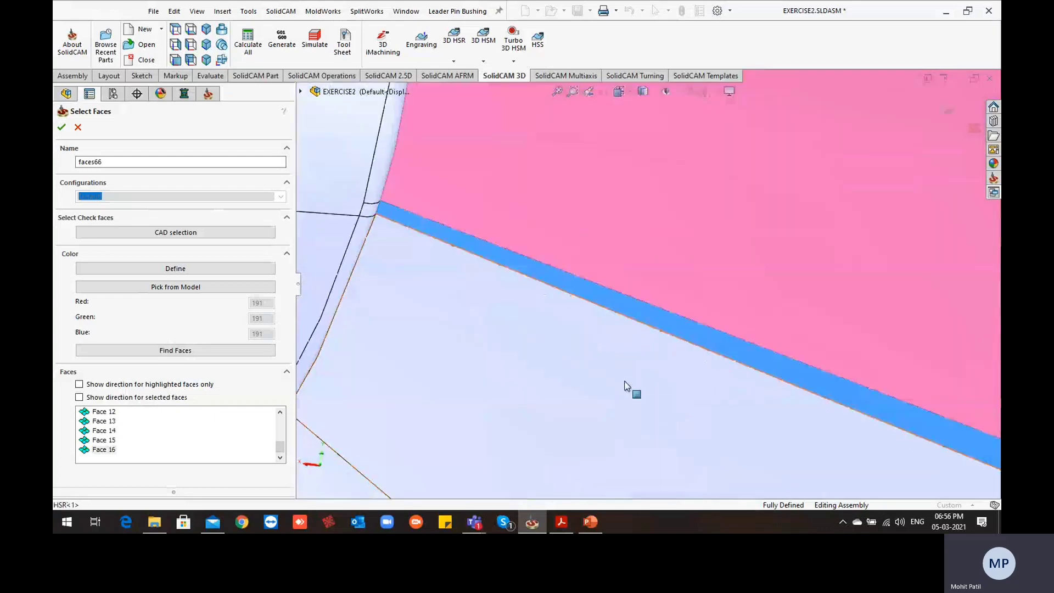
click(609, 388)
scroll(609, 388, up, 2)
click(609, 387)
scroll(608, 387, up, 2)
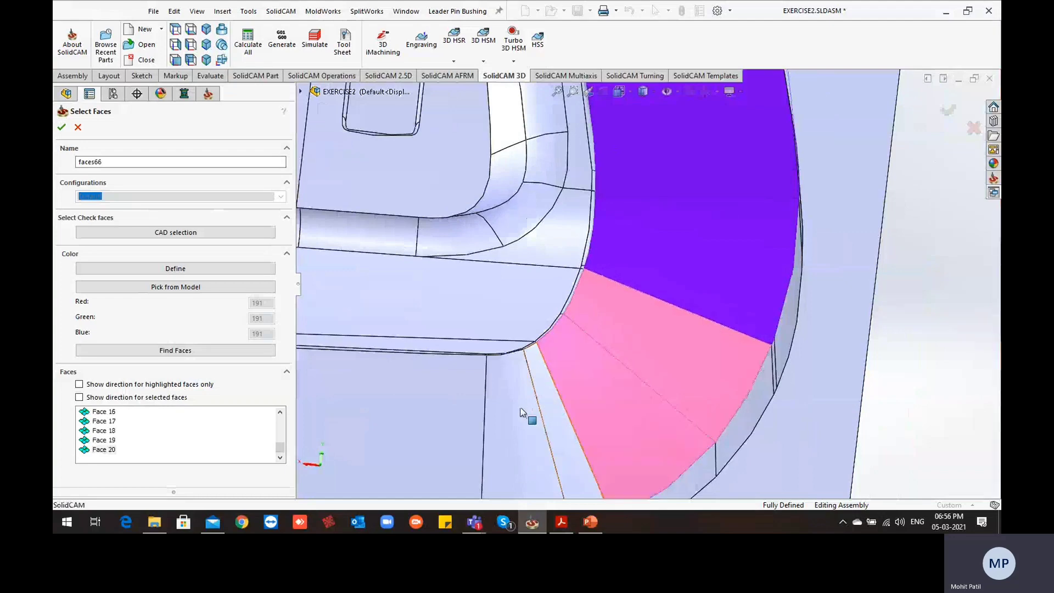
scroll(524, 411, up, 3)
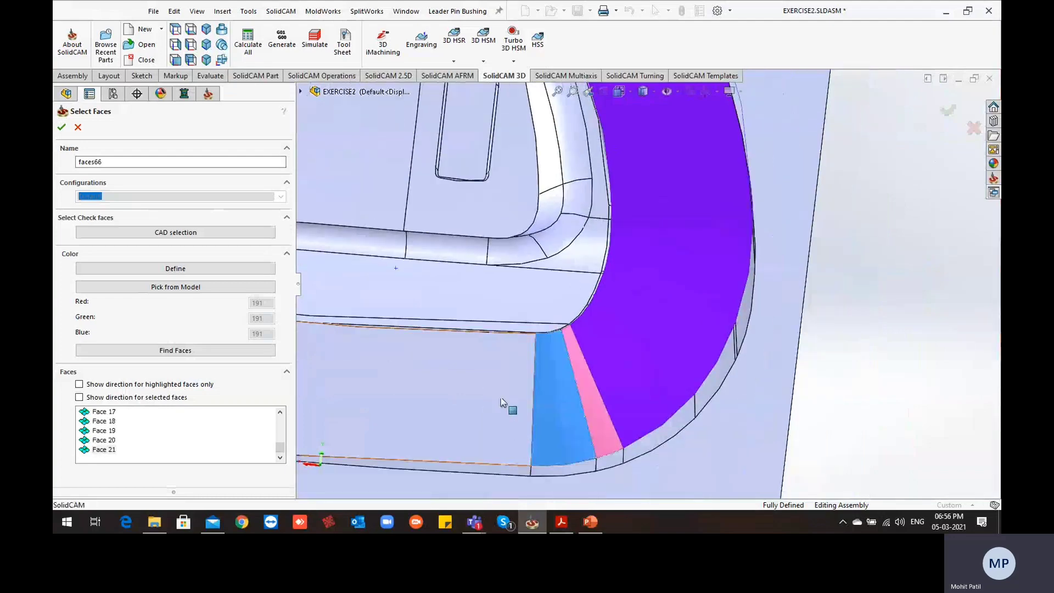
Add the sloped faces along the front long wall of the cavity to the drive surface
click(506, 399)
scroll(509, 398, up, 3)
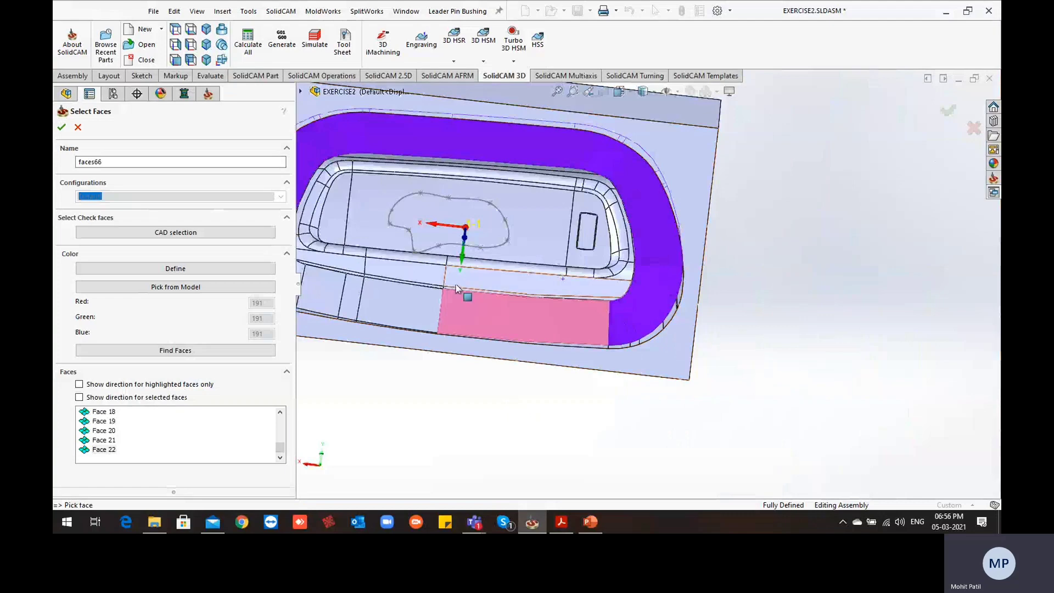
scroll(456, 289, down, 2)
click(464, 324)
scroll(464, 324, down, 2)
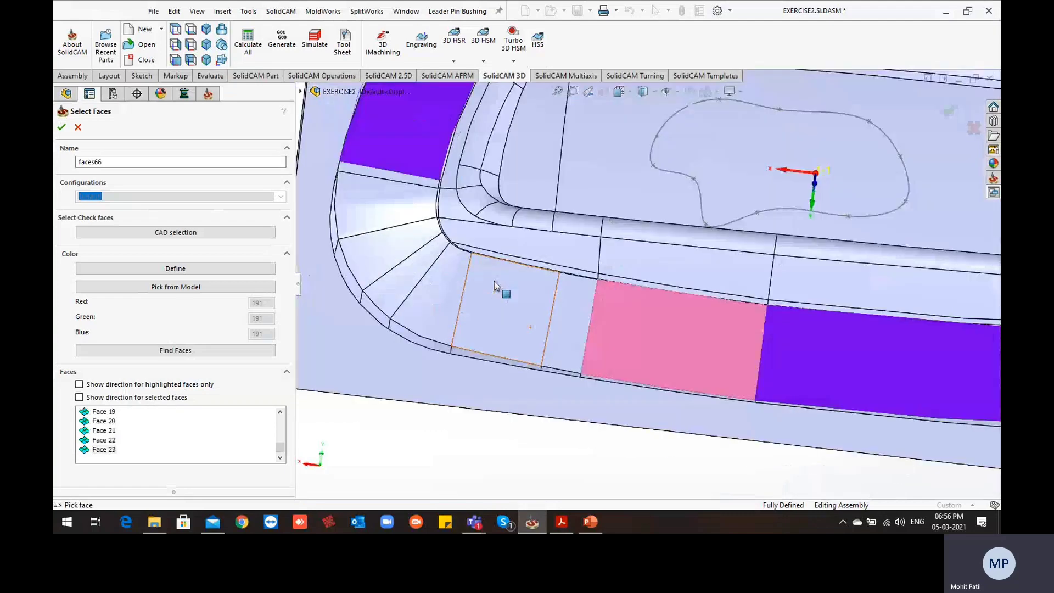
scroll(494, 285, down, 2)
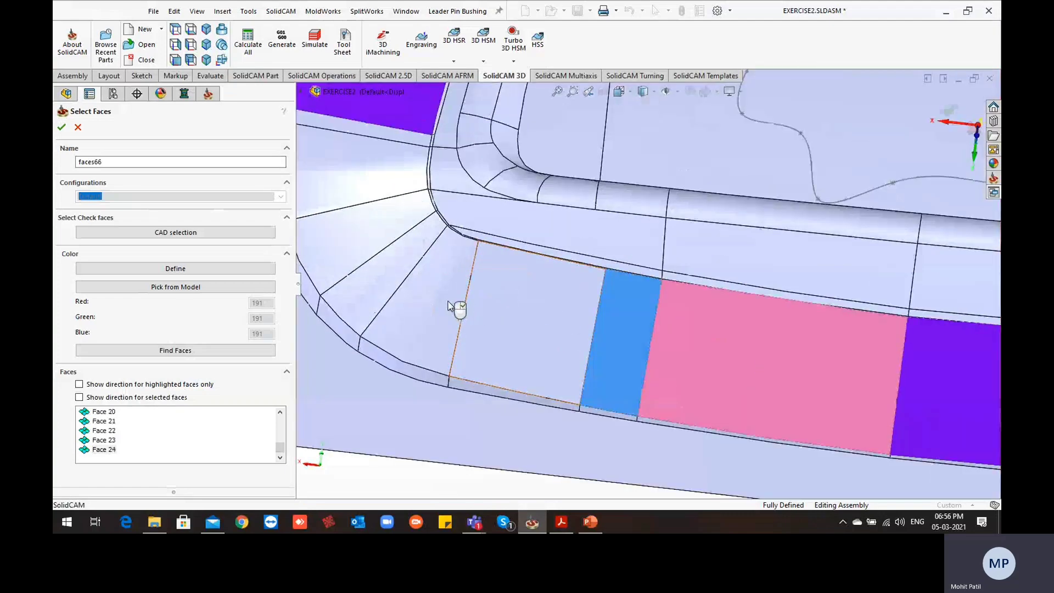
click(488, 321)
Close the ring of sloped faces by adding those of the last front corner, and accept the drive surface selection
click(417, 285)
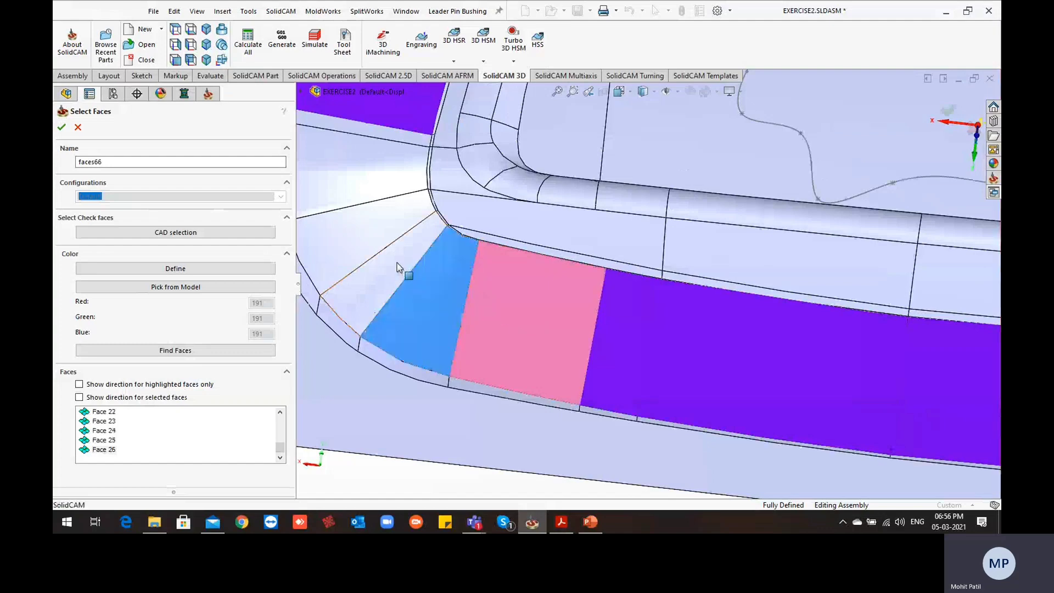
click(382, 225)
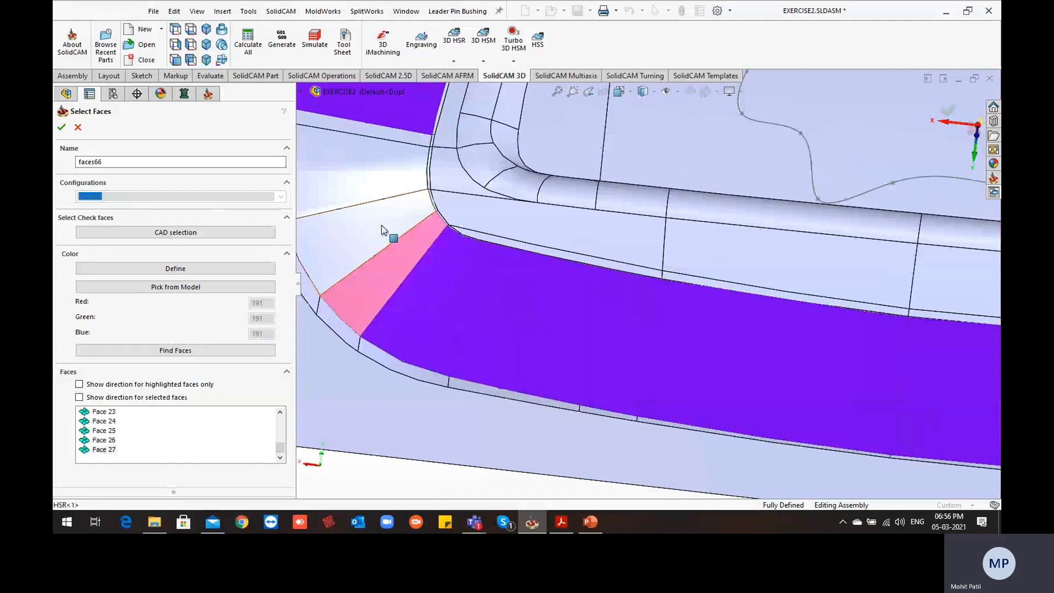
click(384, 149)
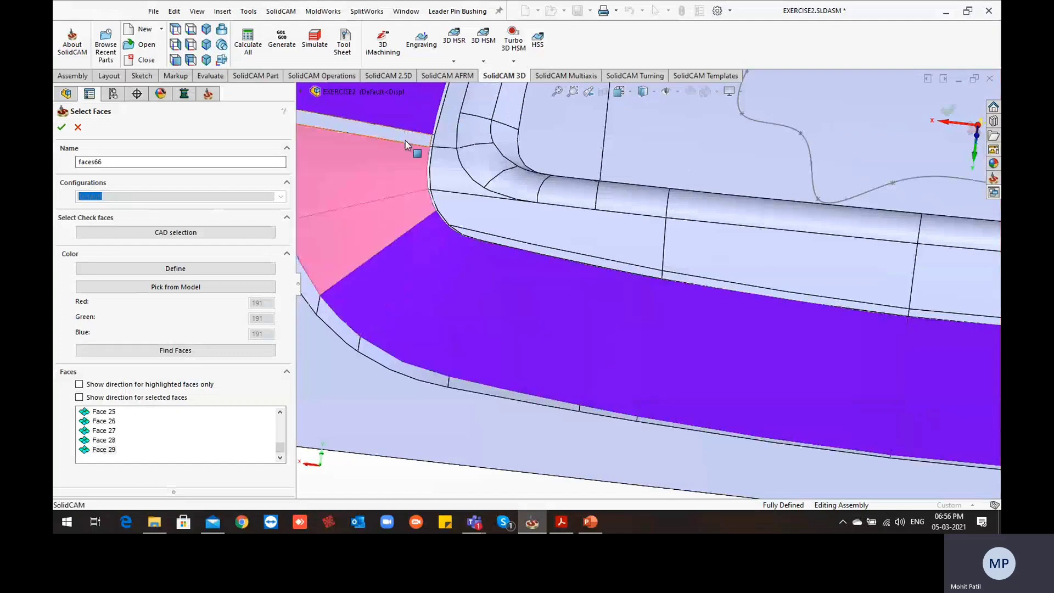
scroll(406, 145, down, 2)
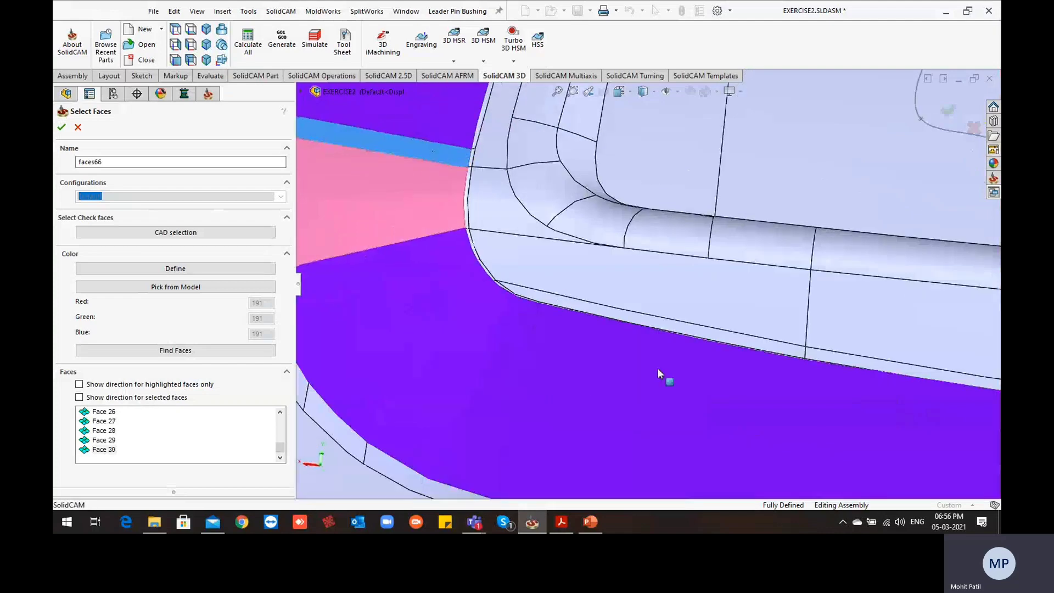
scroll(659, 368, up, 5)
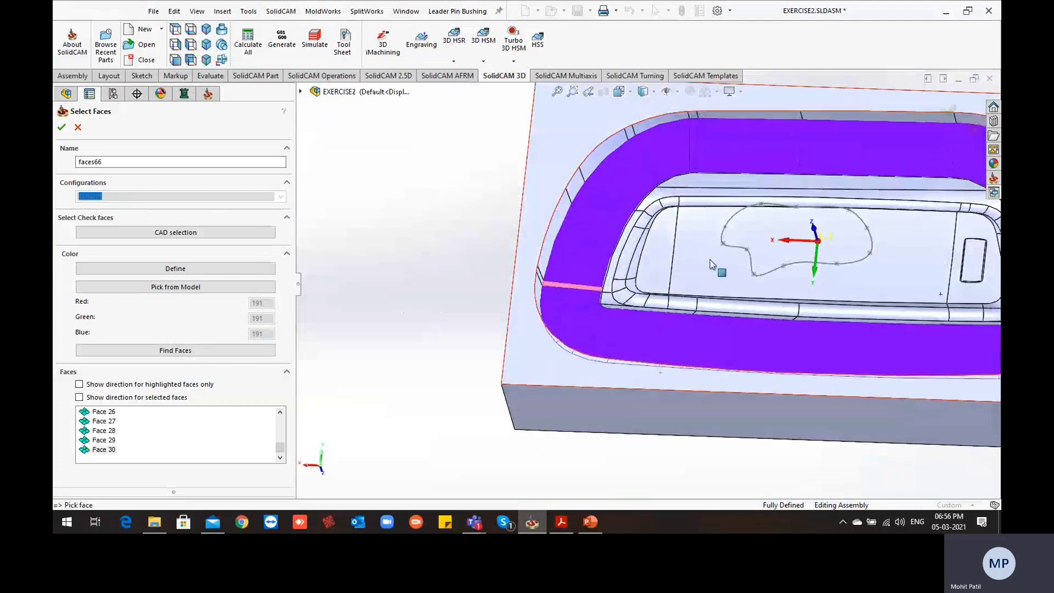
scroll(710, 259, up, 2)
click(61, 129)
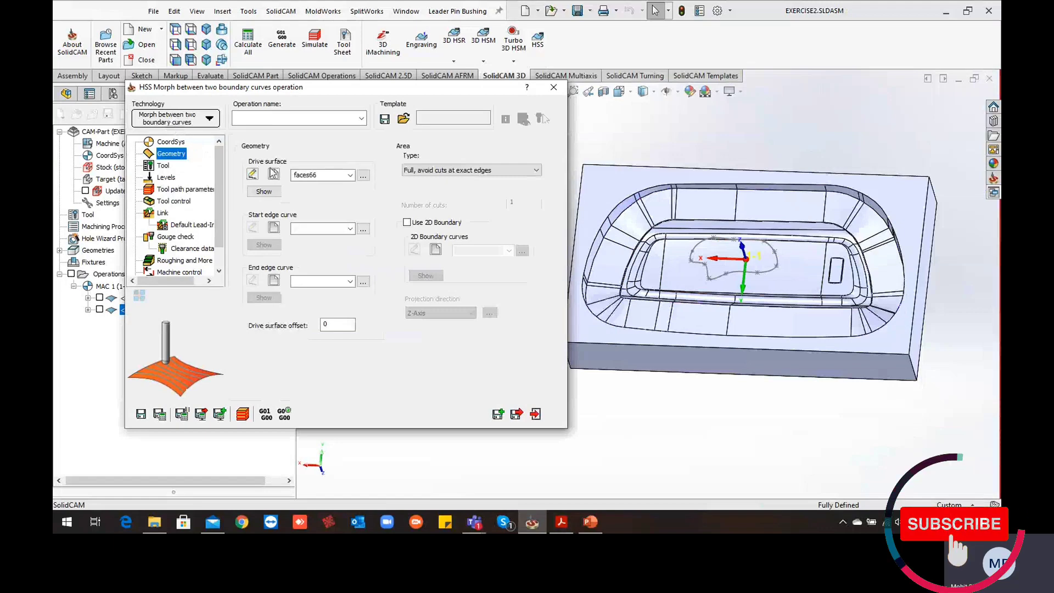
Start a new start edge curve and pick the upper edge of the rear long wall's sloped face as its first curve
click(273, 227)
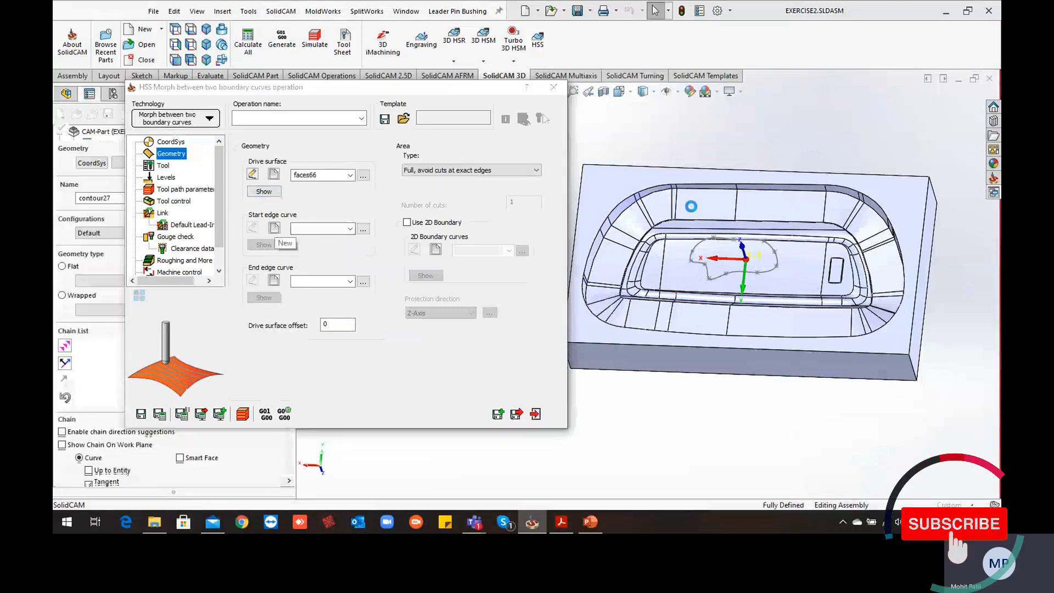
scroll(683, 215, down, 3)
scroll(683, 215, down, 3)
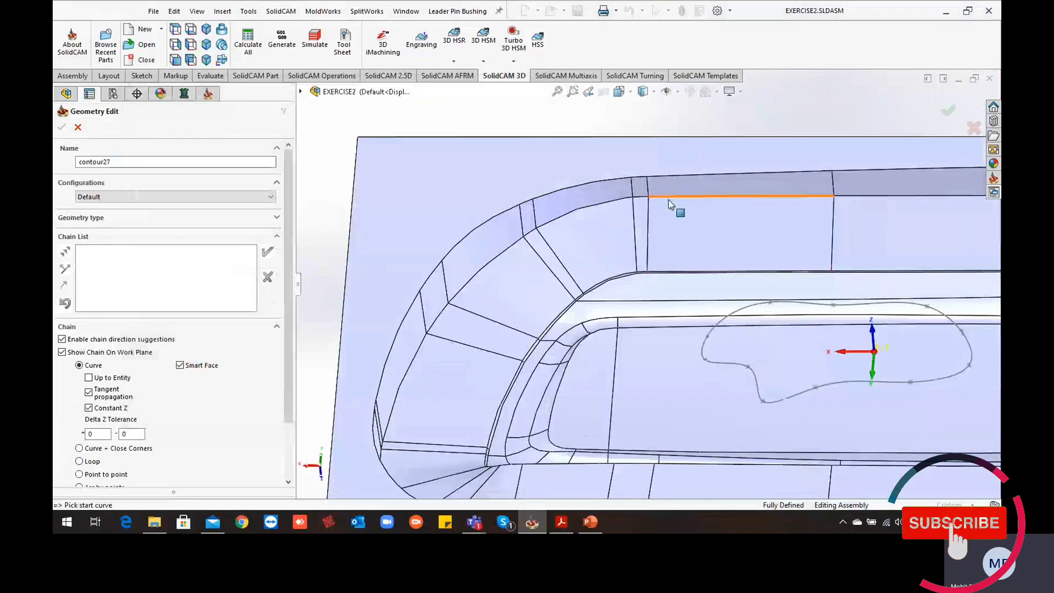
click(668, 197)
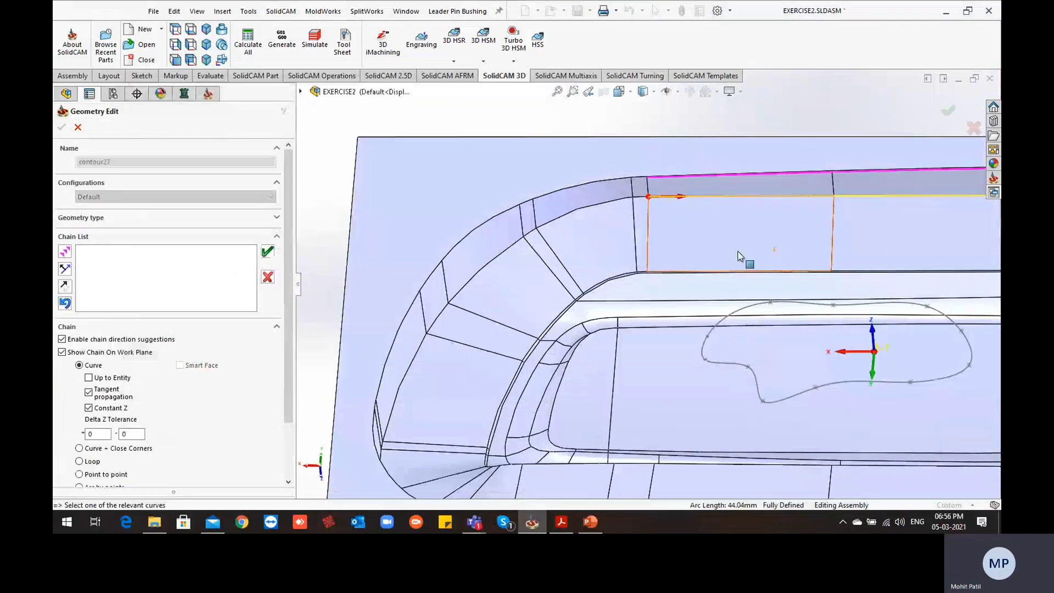
Undo the branch running down the slope and continue the start edge curve along the upper edge around the rear corner near the small pocket
scroll(744, 259, up, 5)
scroll(752, 255, down, 3)
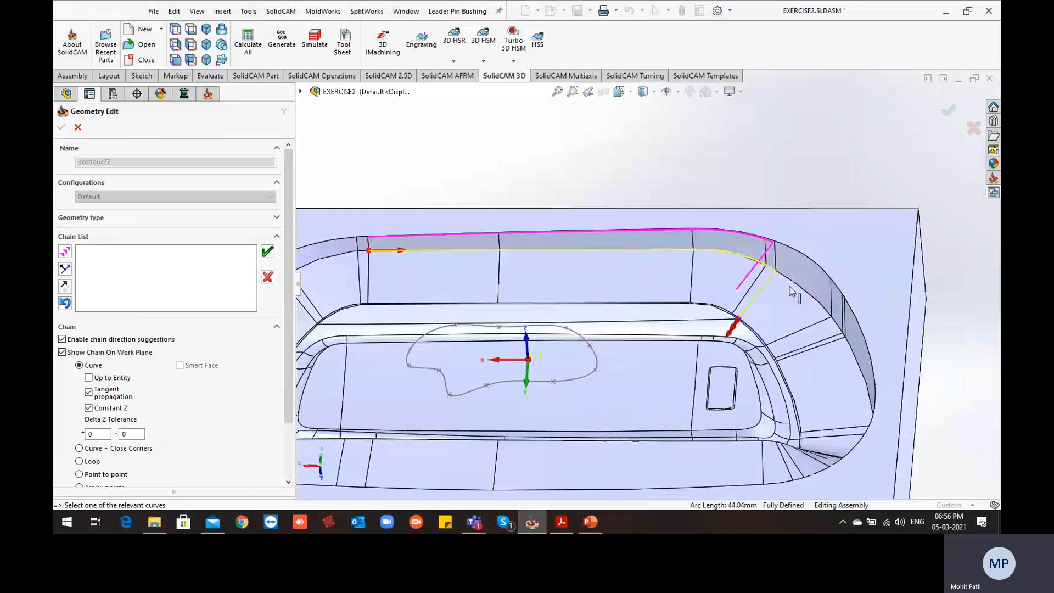
click(64, 304)
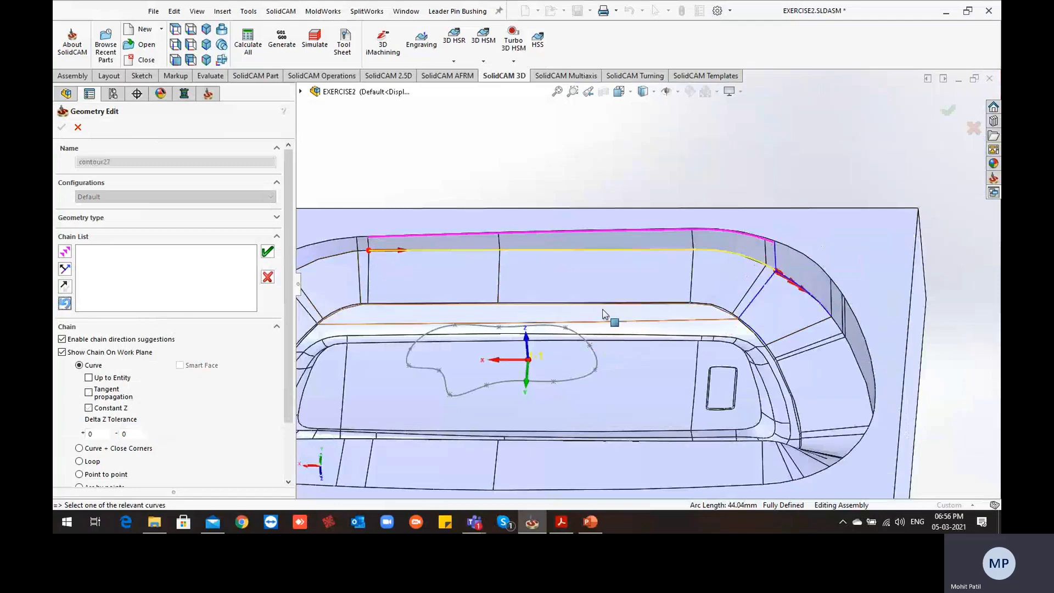
click(67, 251)
click(67, 251)
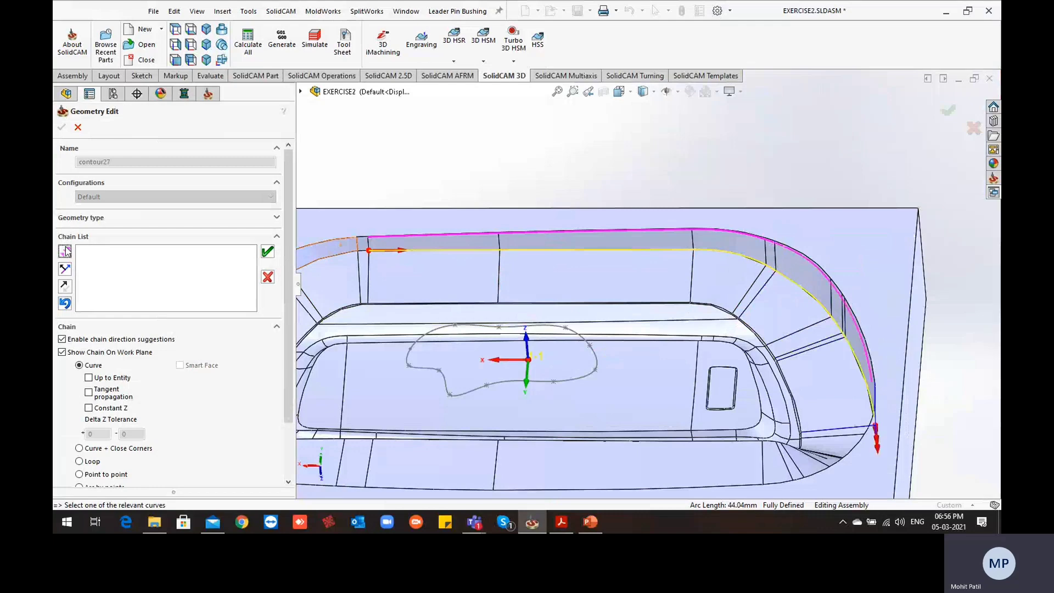
Extend the start edge curve along the upper edge of the short end near the small pocket, up to the front long wall
scroll(696, 328, up, 5)
middle_drag(704, 287, 785, 420)
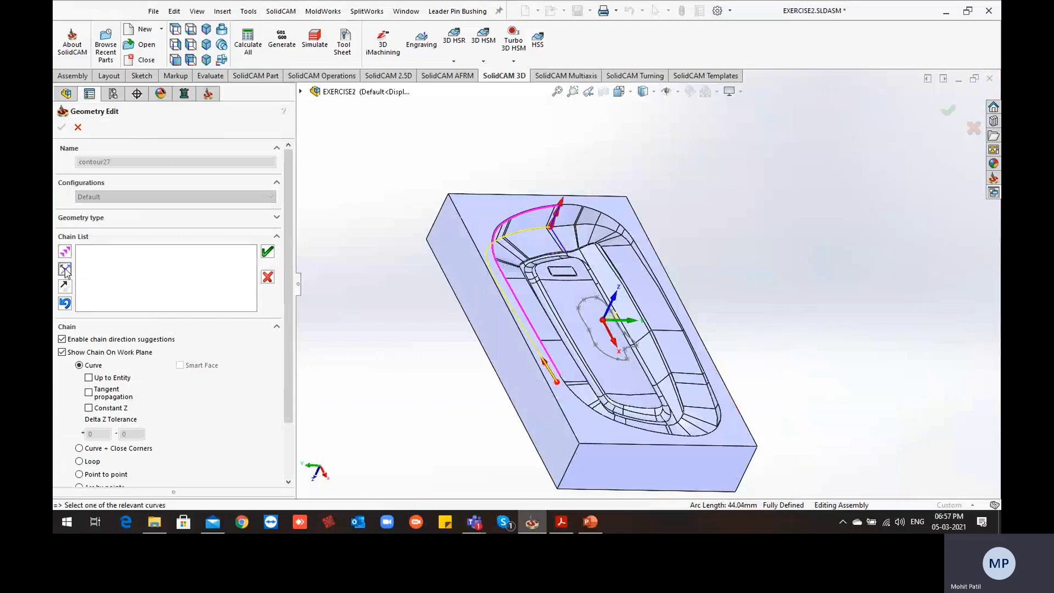
scroll(513, 236, down, 10)
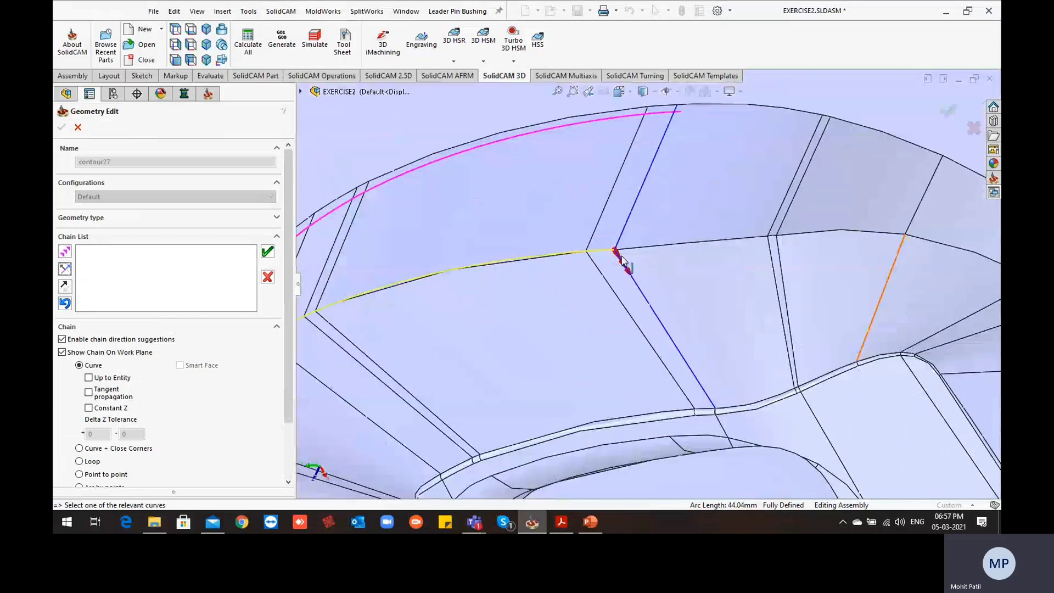
scroll(824, 283, up, 10)
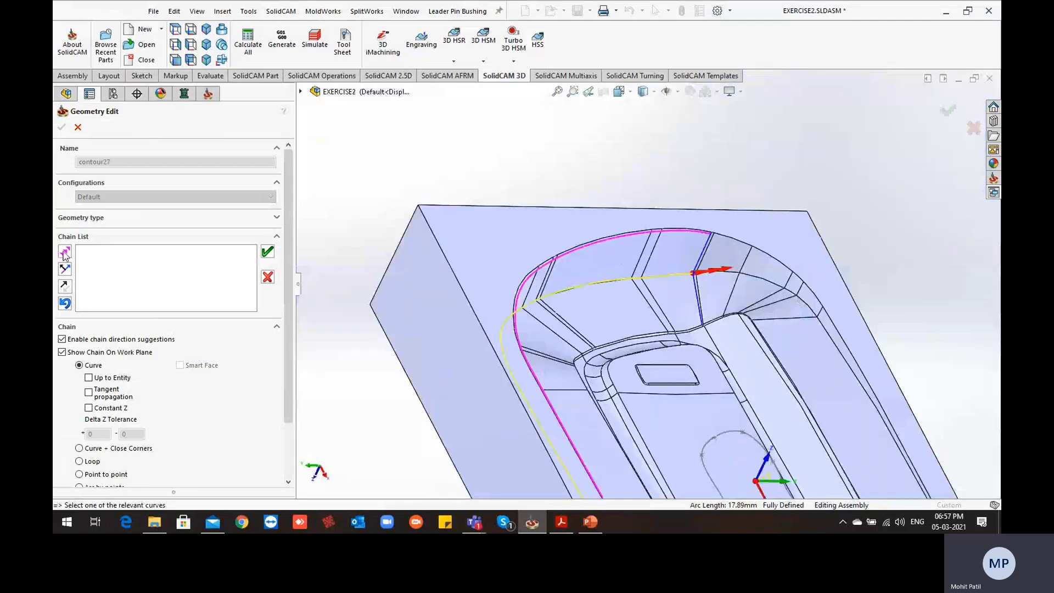
click(64, 252)
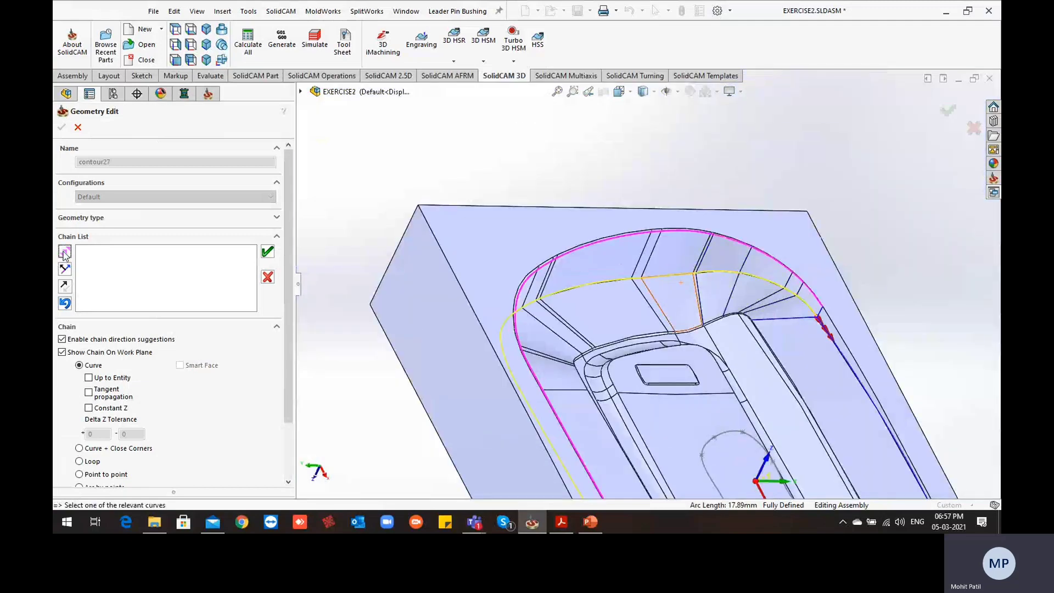
Extend the start edge curve along the upper edge of the front long wall and around the short end away from the pocket
scroll(562, 263, up, 10)
scroll(694, 369, down, 3)
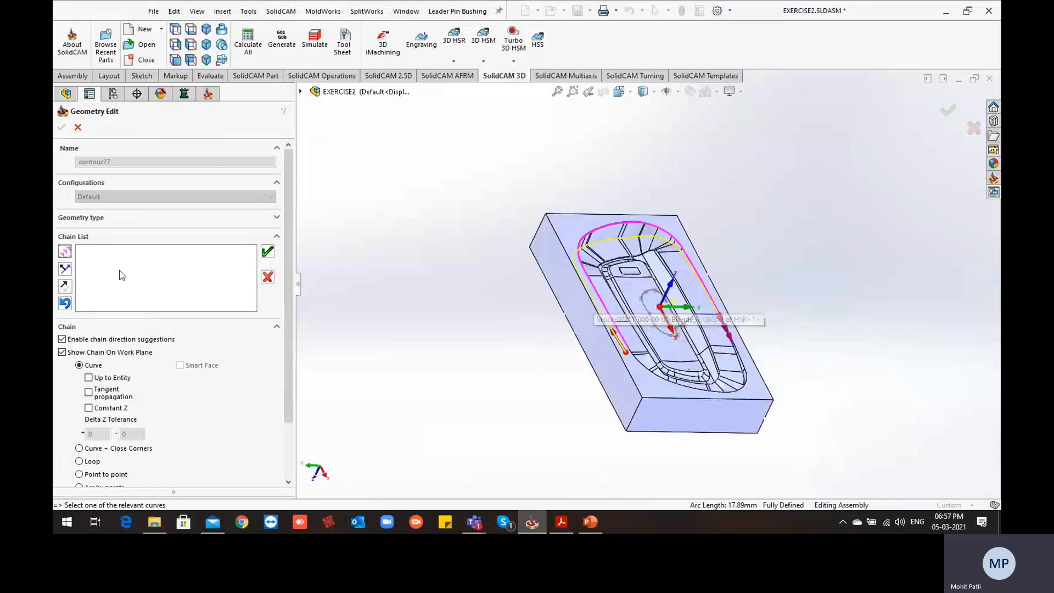
click(67, 255)
middle_drag(616, 325, 700, 395)
scroll(692, 236, down, 4)
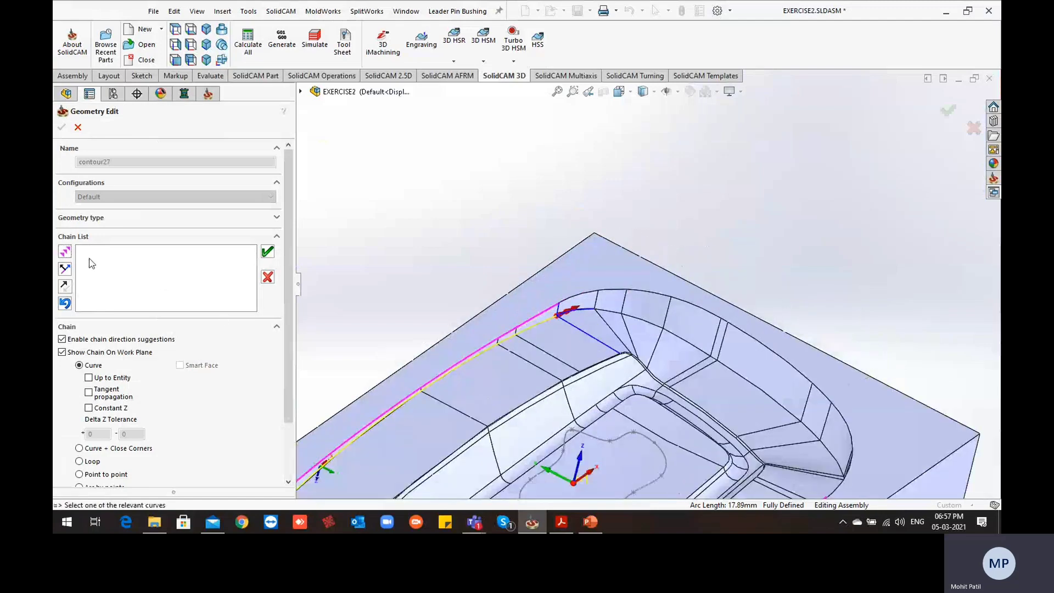
click(65, 252)
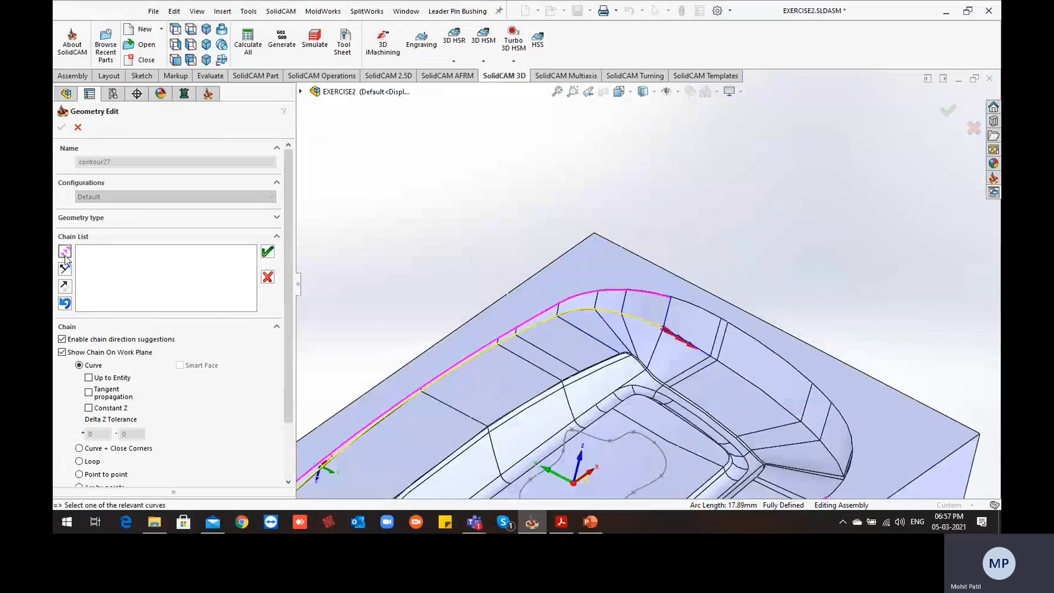
click(65, 254)
click(65, 255)
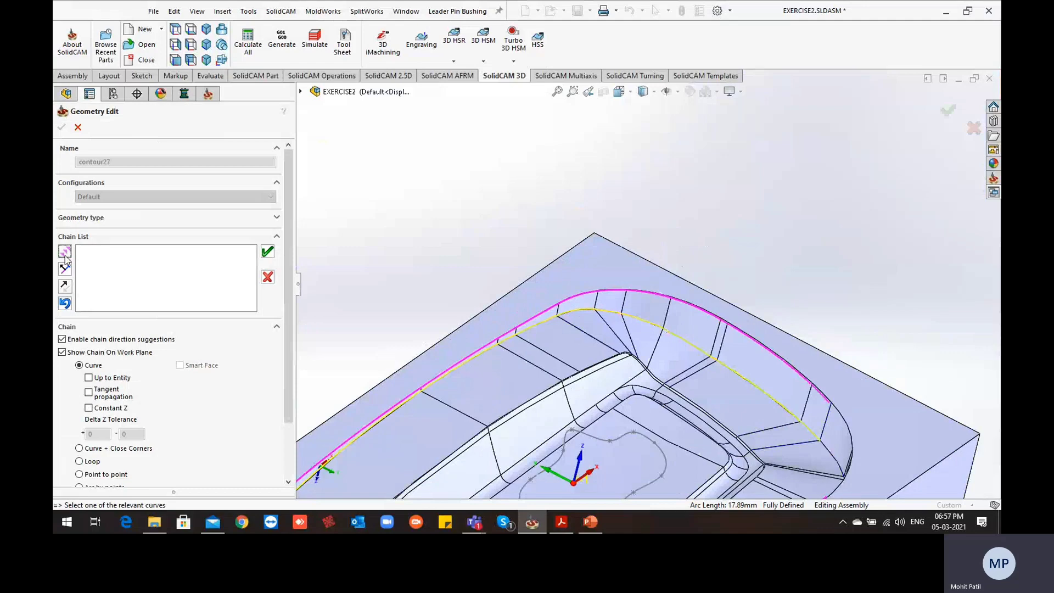
Close the start edge chain around the last rear corner, accept it and confirm the start edge curve geometry
scroll(698, 309, up, 5)
scroll(700, 305, down, 3)
middle_drag(702, 305, 738, 387)
scroll(518, 280, down, 4)
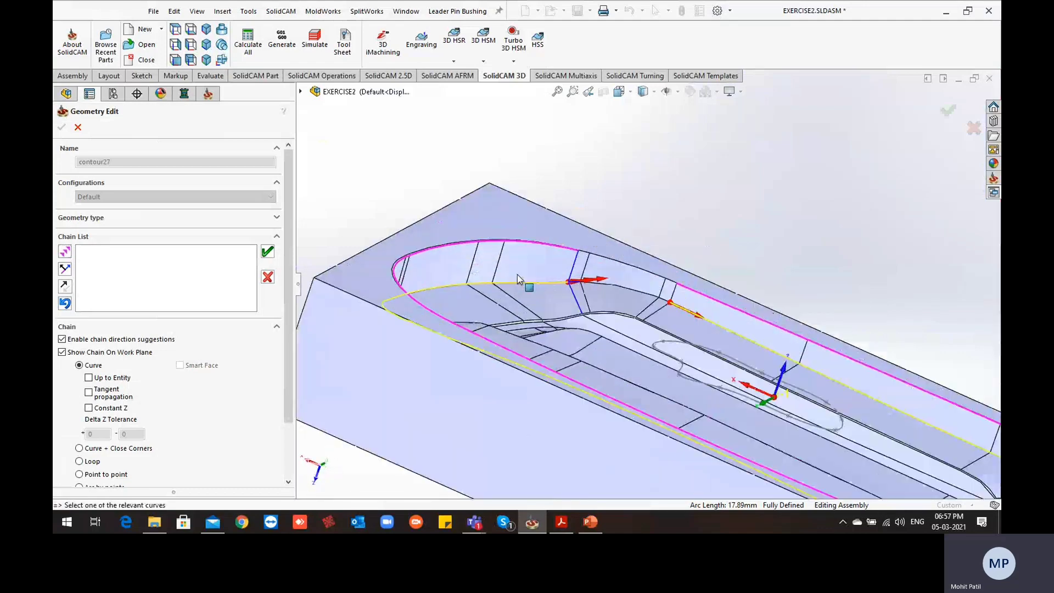
click(67, 252)
click(66, 251)
click(67, 252)
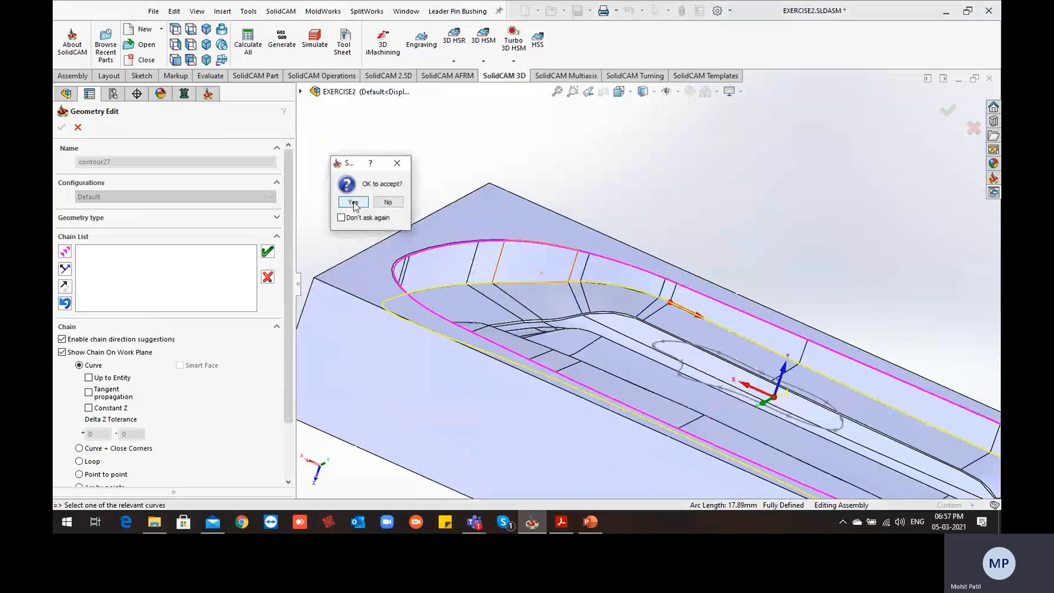
click(353, 204)
scroll(676, 220, up, 5)
scroll(667, 226, down, 2)
middle_drag(666, 226, 584, 320)
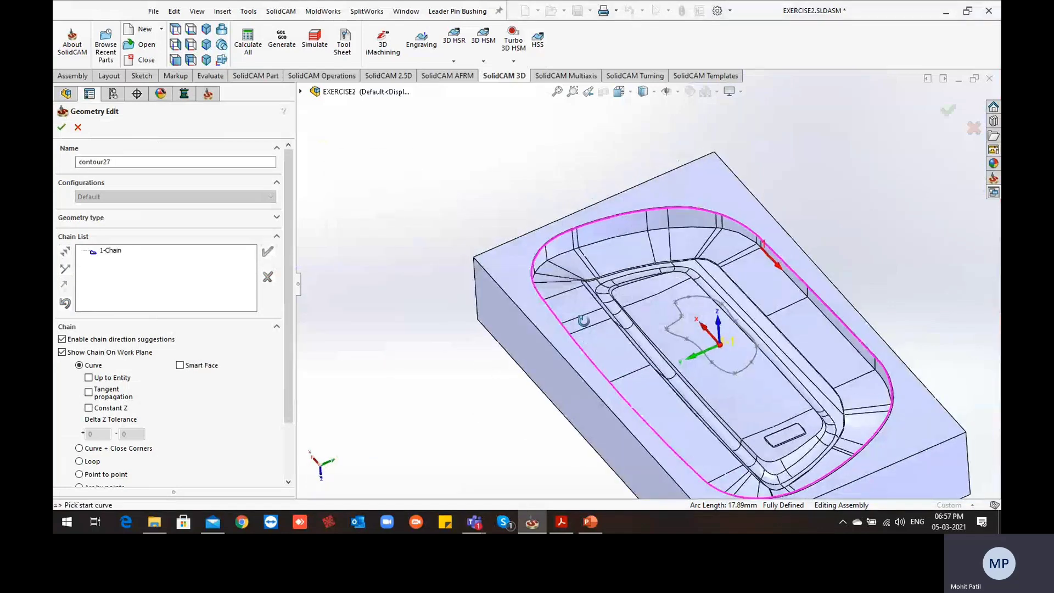
scroll(584, 321, up, 2)
click(62, 127)
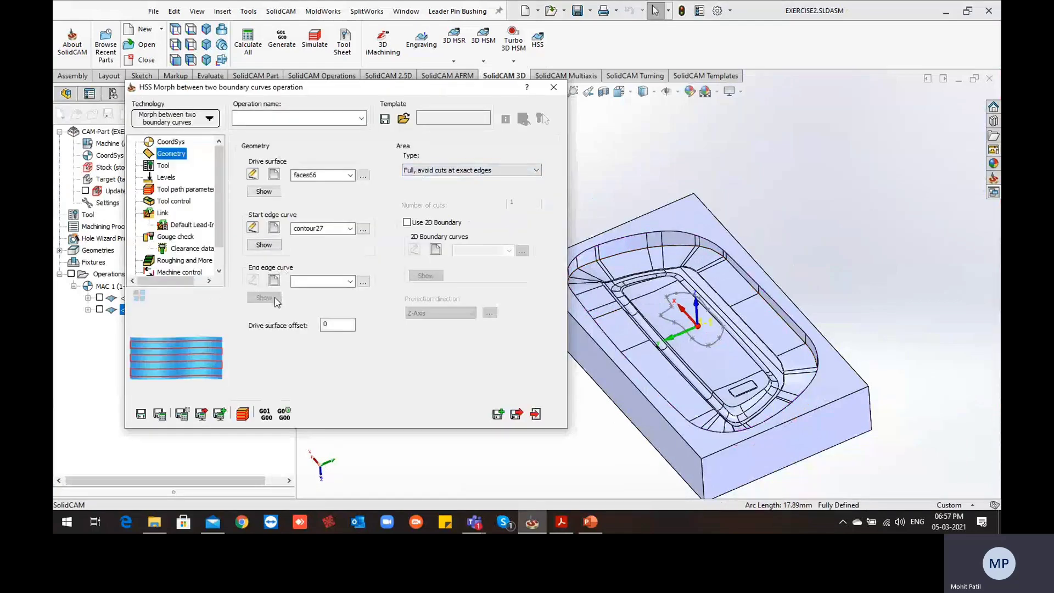
Start a new end edge curve and pick the lower edge of the sloped face at the rear corner away from the small pocket
click(274, 282)
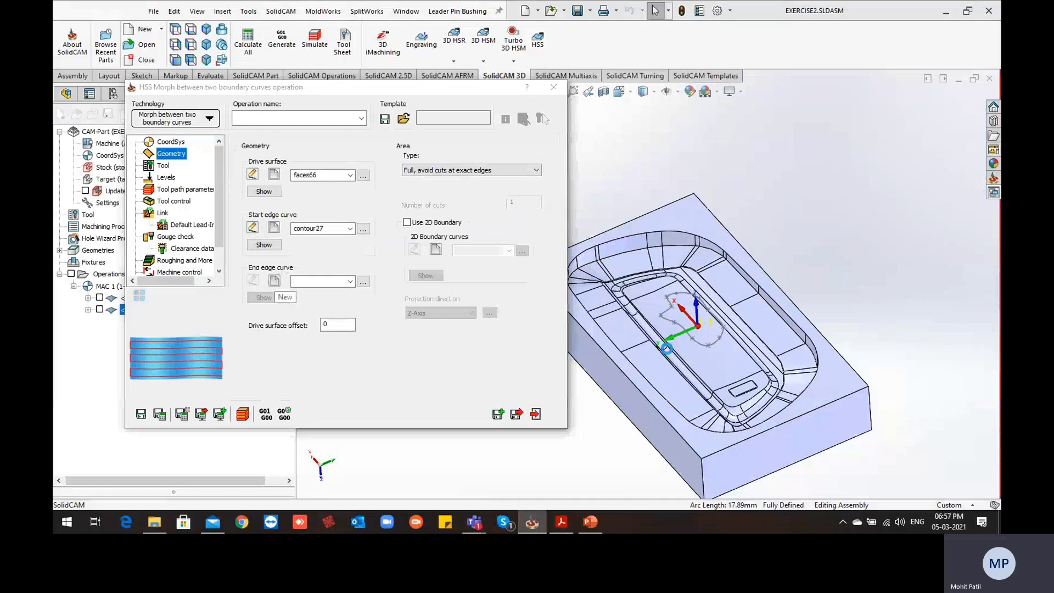
scroll(604, 264, down, 8)
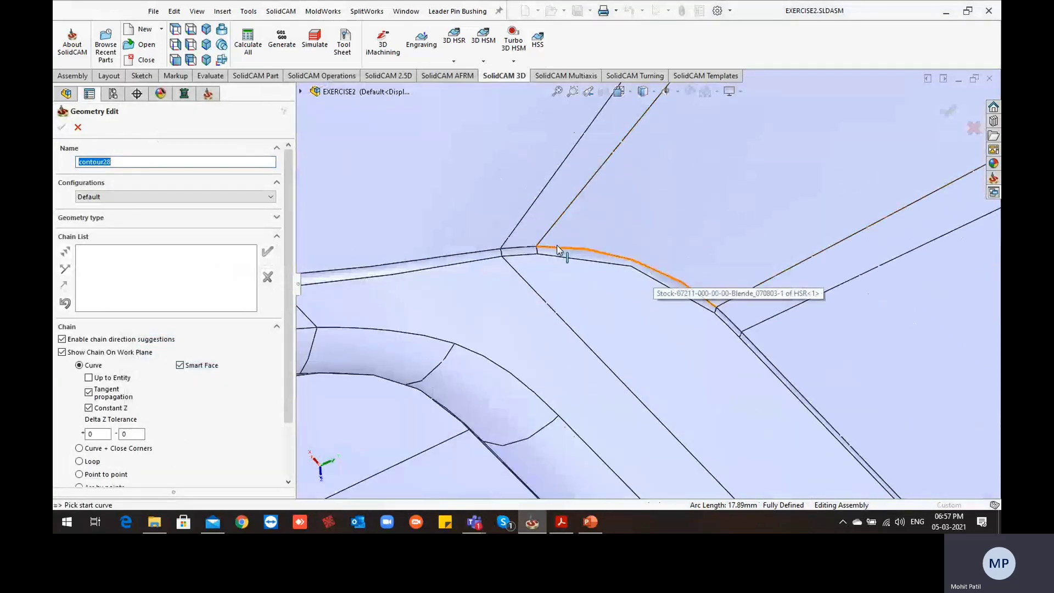
click(556, 247)
scroll(718, 275, up, 10)
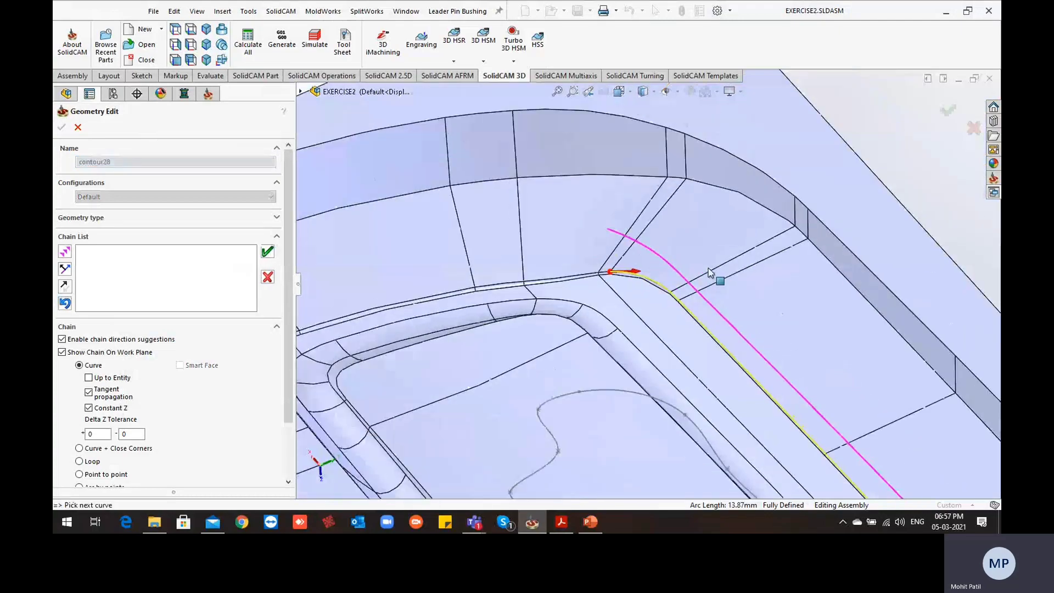
Add the lower edge of the sloped face at the short end near the small pocket to the end edge curve
middle_drag(718, 275, 796, 323)
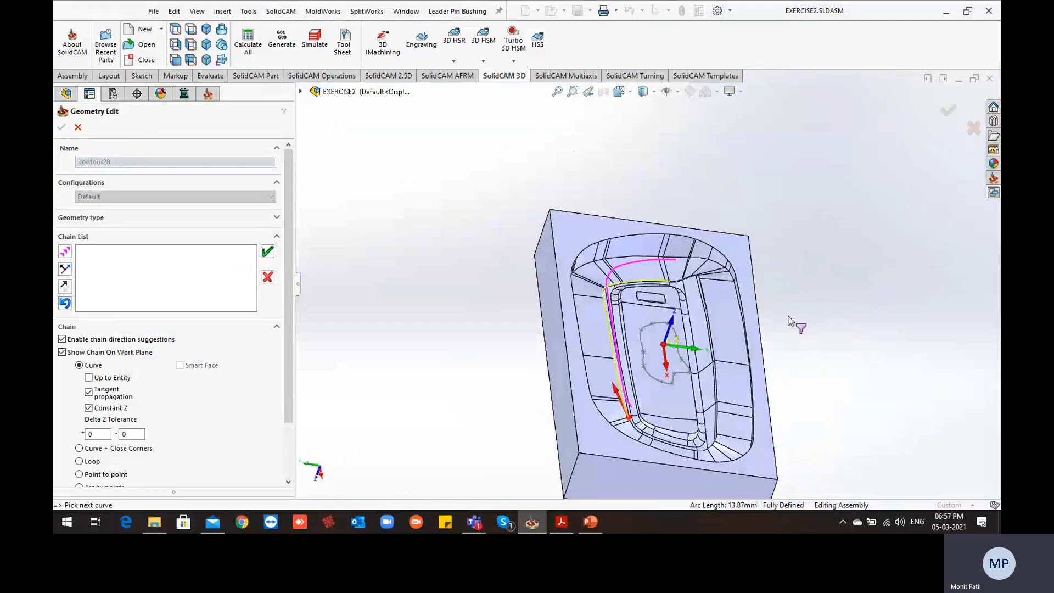
scroll(678, 288, down, 8)
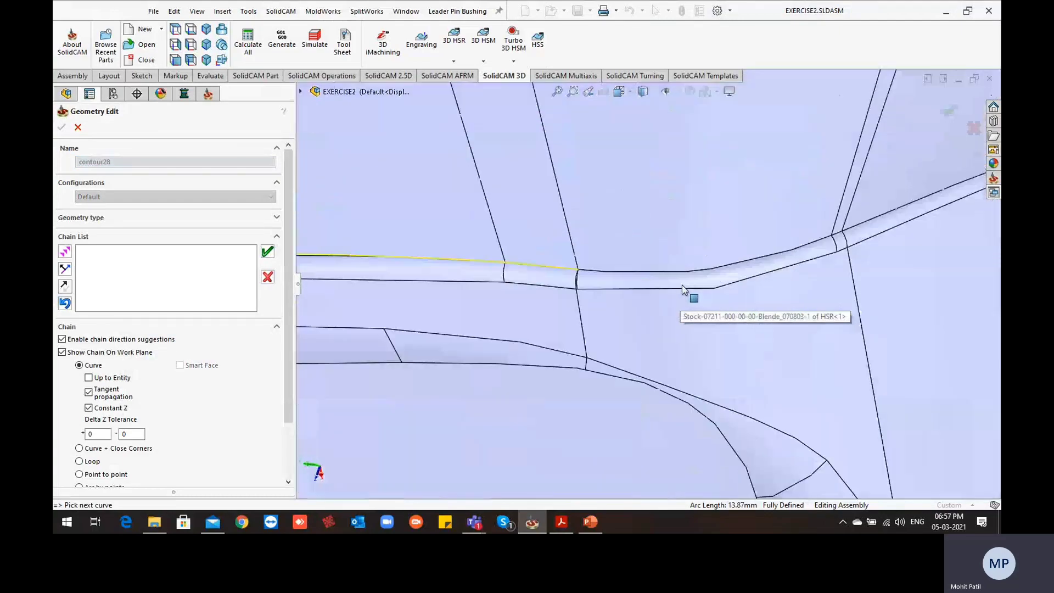
click(608, 272)
scroll(673, 278, up, 10)
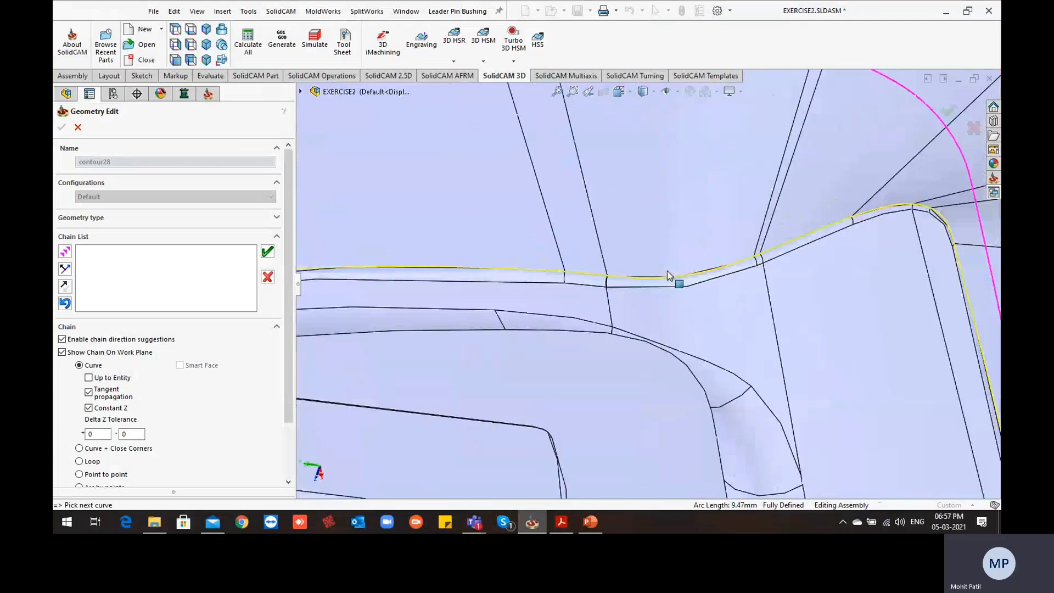
Continue the end edge curve with the lower edge of the front long wall's sloped face
middle_drag(676, 278, 848, 351)
scroll(832, 279, down, 5)
scroll(748, 282, down, 3)
scroll(719, 269, down, 2)
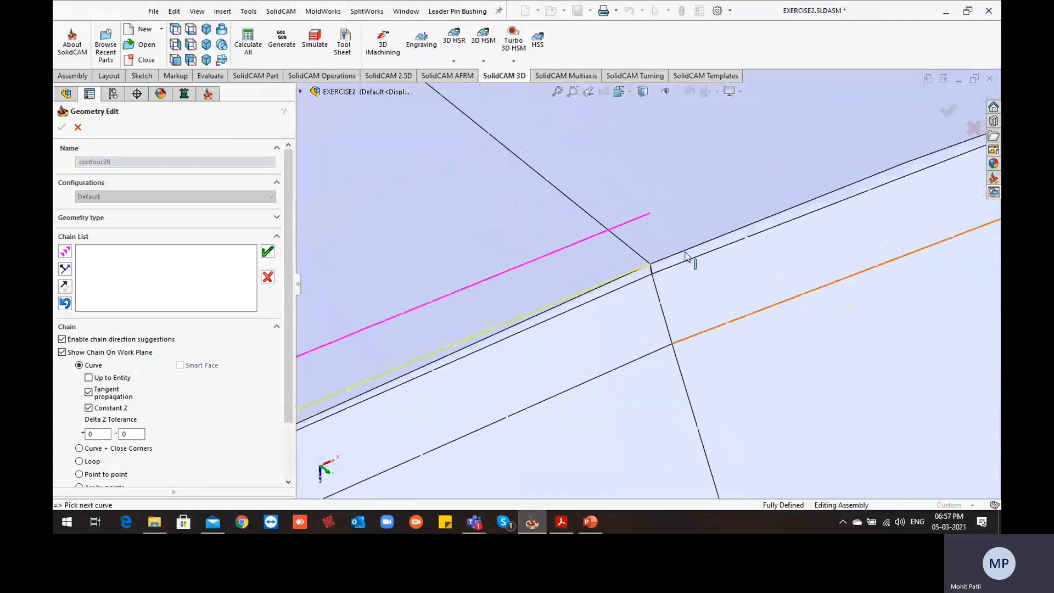
click(837, 271)
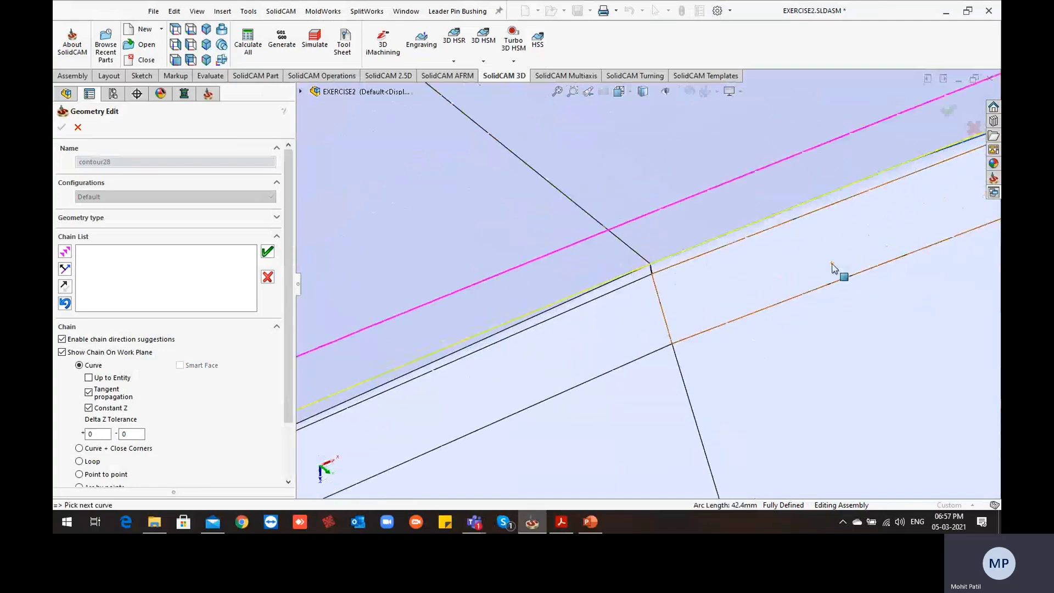
Close the end edge chain with the lower corner edge away from the small pocket, accept it and confirm the end edge curve geometry
scroll(841, 274, up, 10)
scroll(787, 252, down, 8)
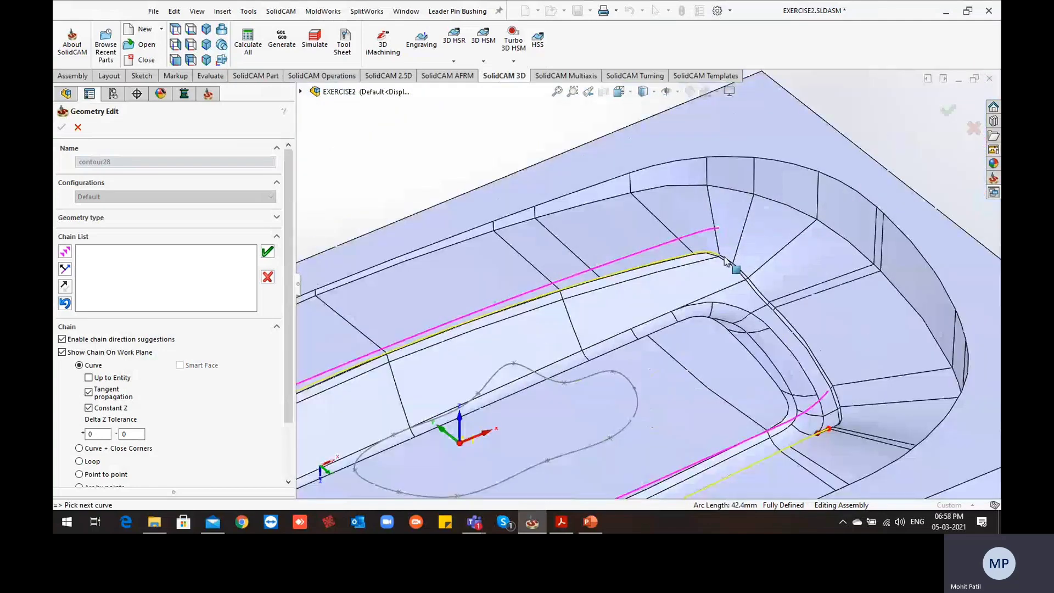
click(649, 315)
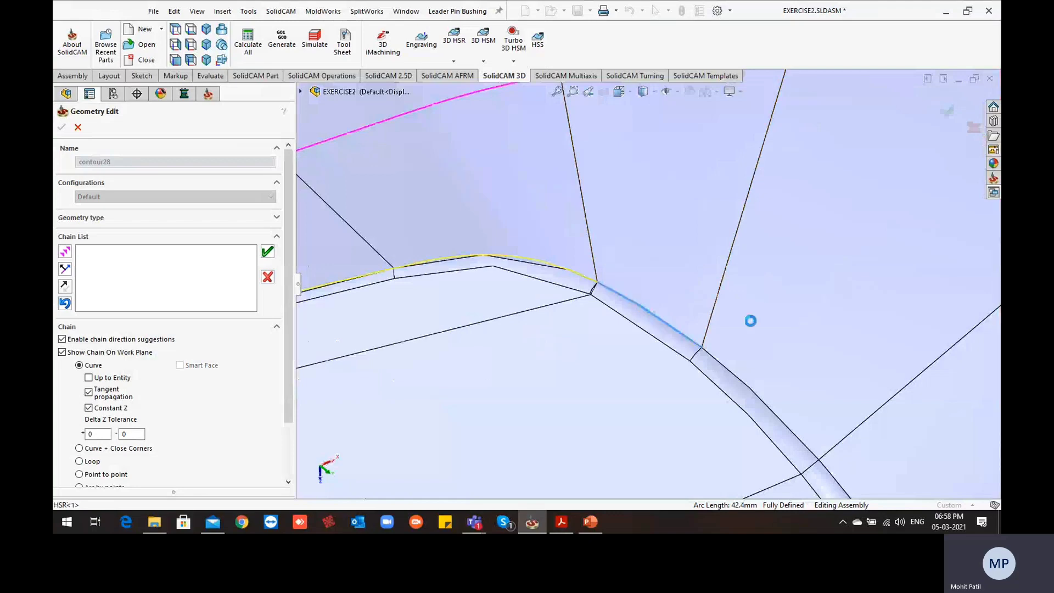
click(352, 202)
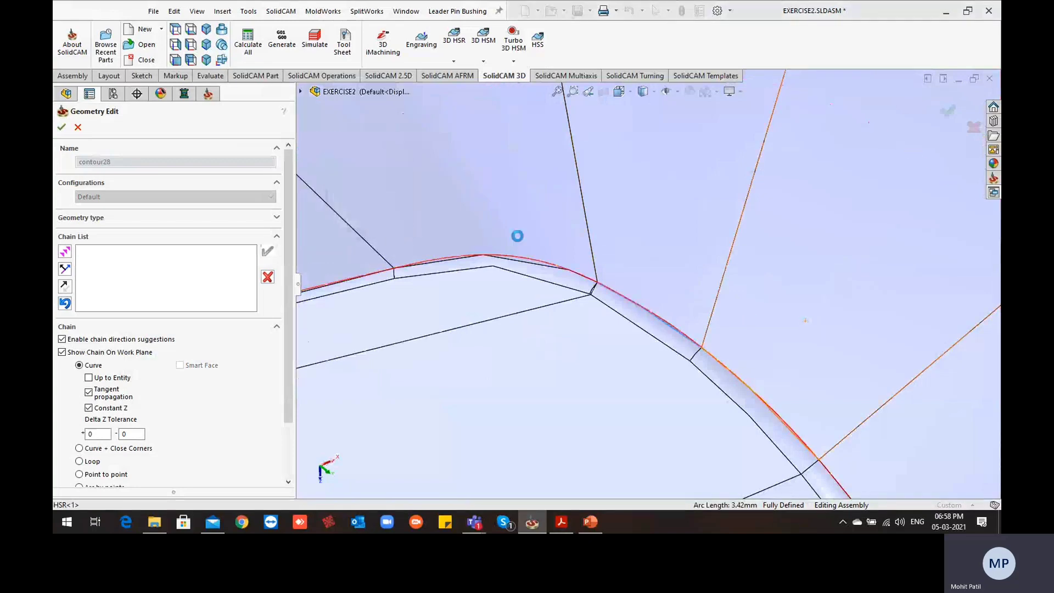
scroll(522, 237, up, 10)
scroll(582, 240, up, 3)
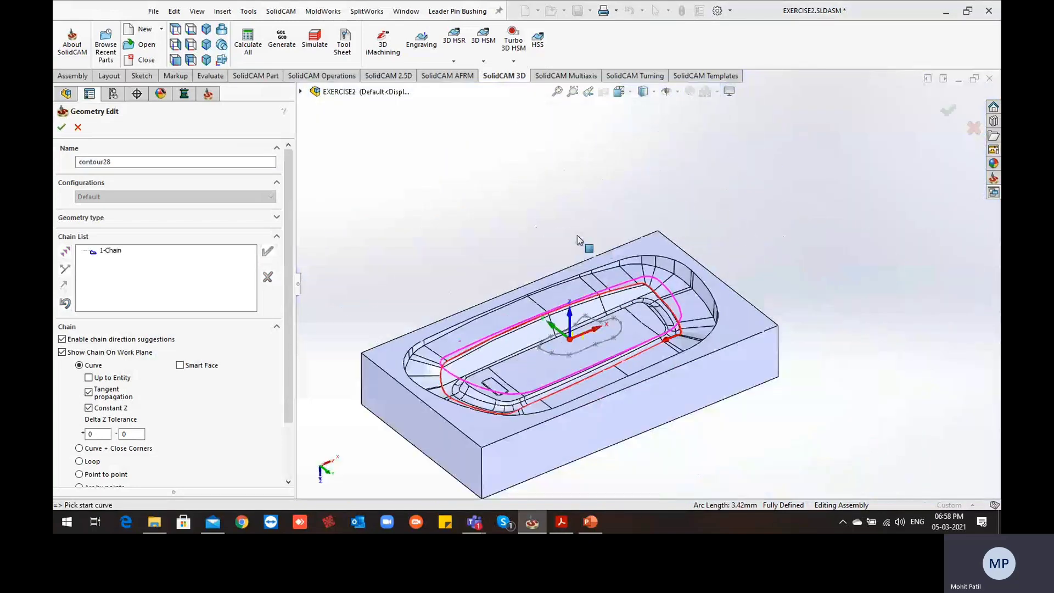
middle_drag(530, 307, 503, 344)
click(62, 128)
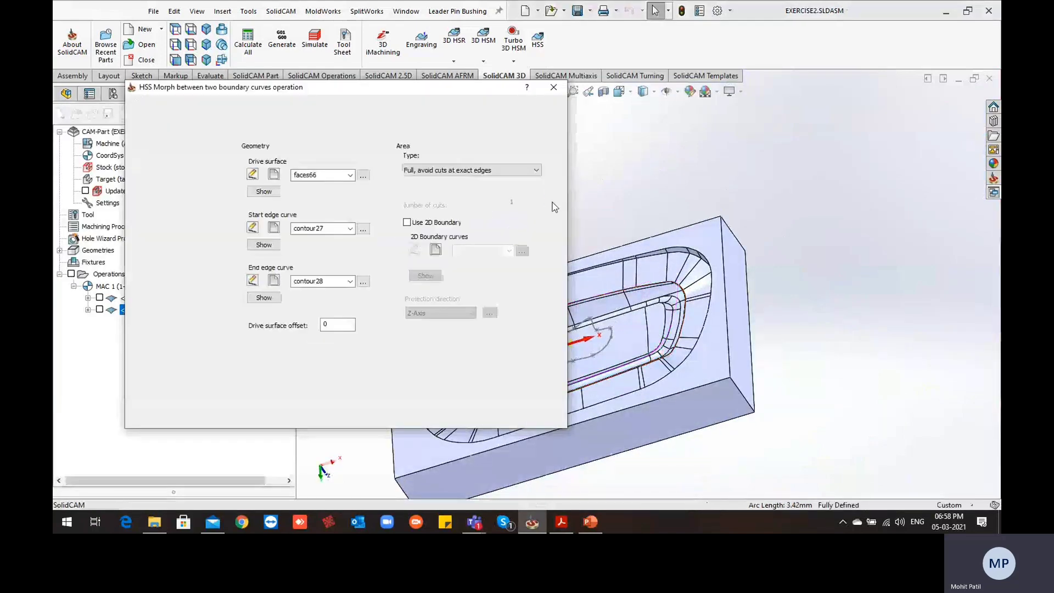
Assign tool number 5, the 6 mm ball nose mill, to the morph operation
click(163, 166)
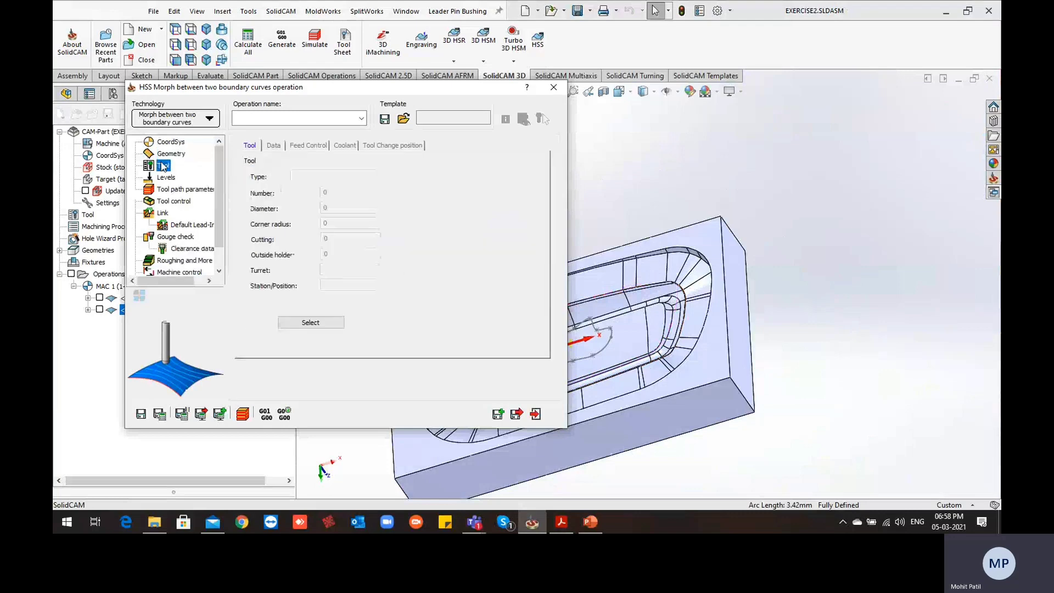
click(300, 322)
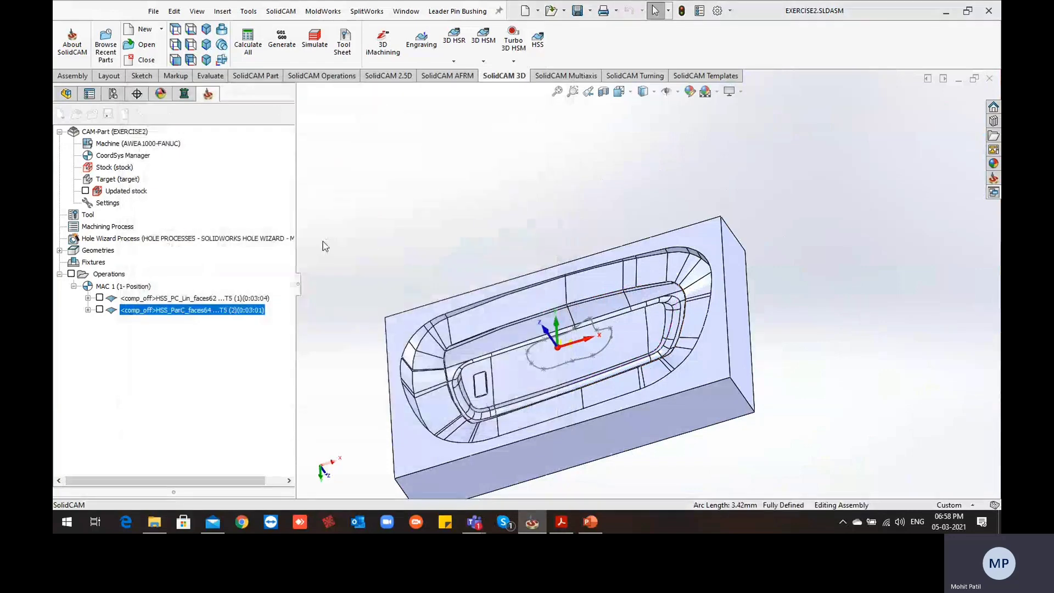
click(181, 205)
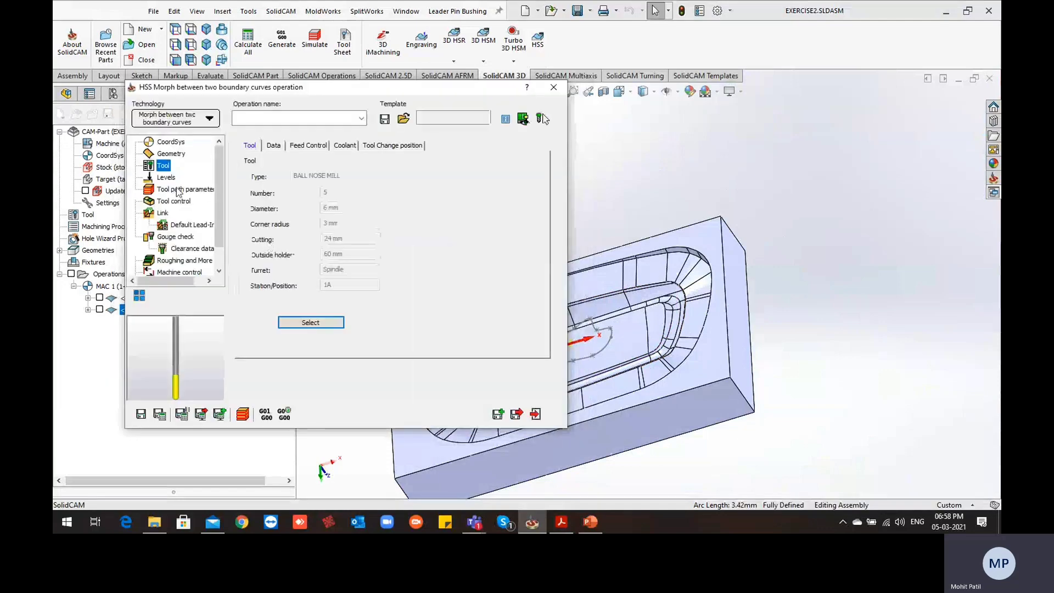
Review the operation's level distances and the surface quality and step over settings of its tool path parameters
click(167, 178)
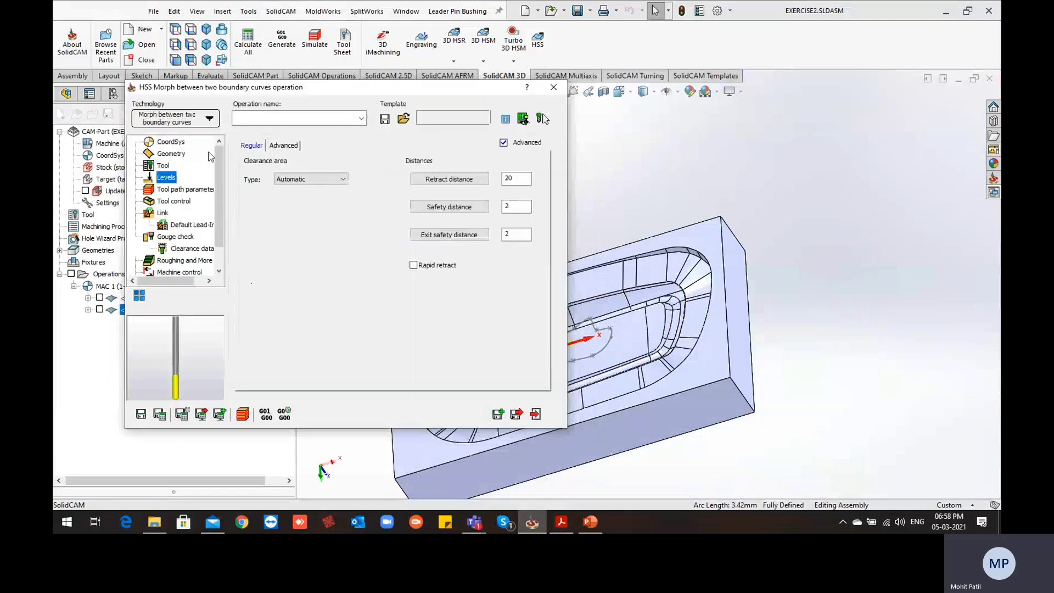
click(185, 189)
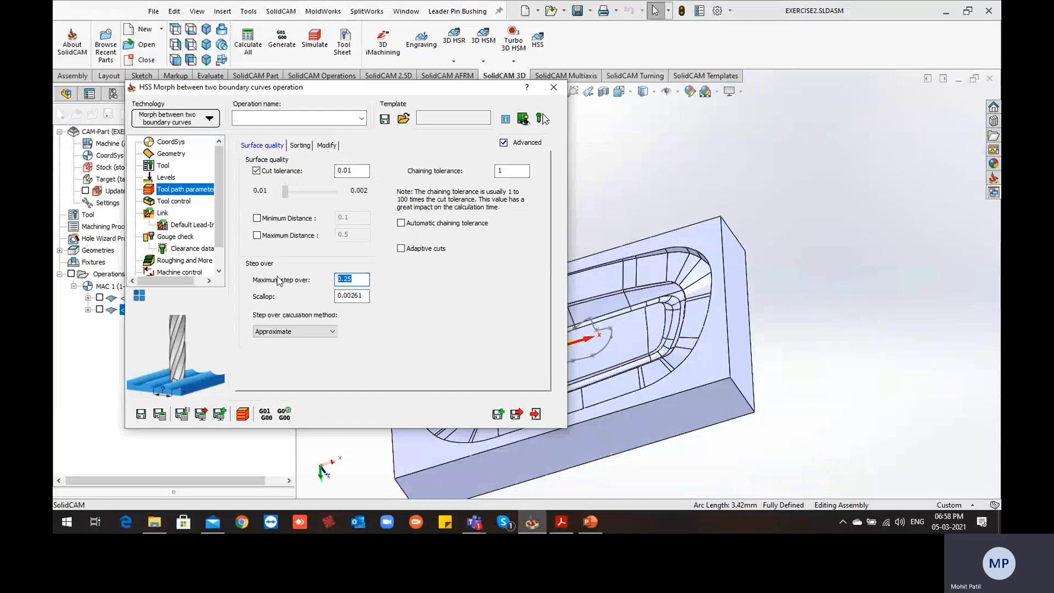
scroll(609, 264, down, 3)
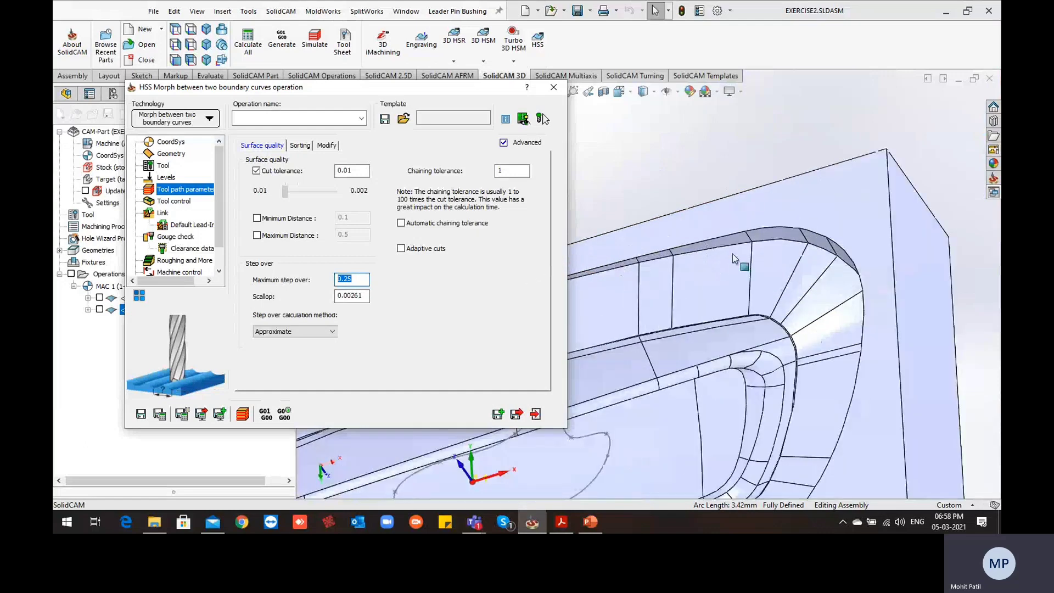
scroll(769, 235, up, 2)
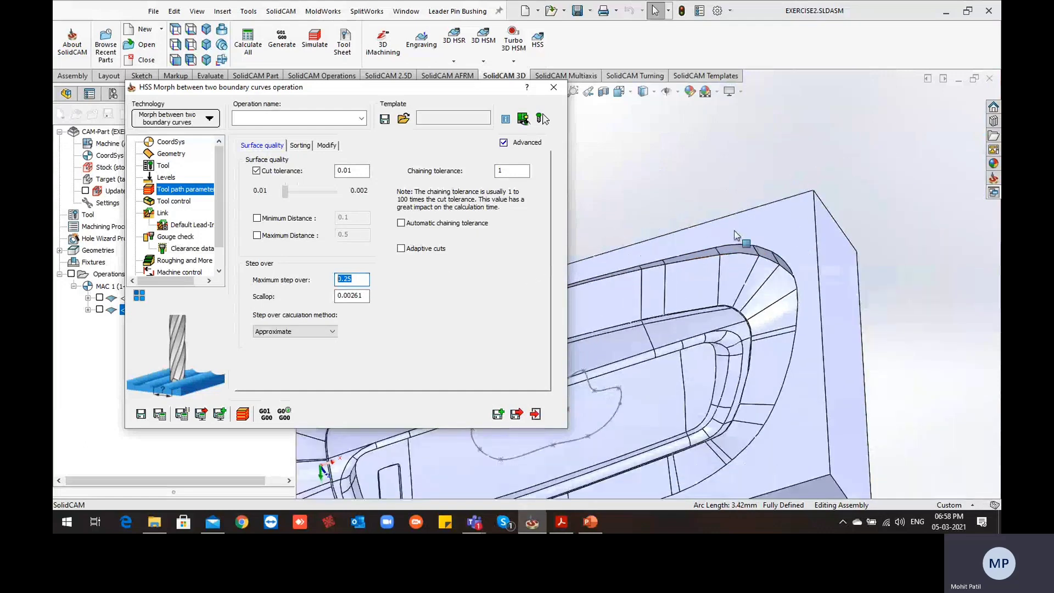
Enable the first gouge check without drive surfaces and start a new check surface selection for it
click(176, 238)
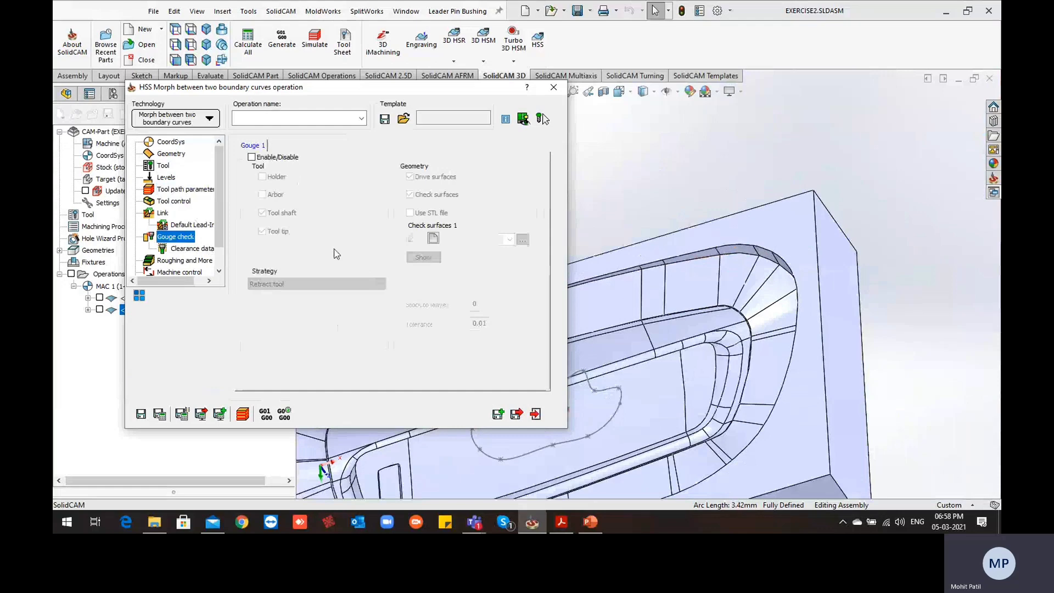
click(252, 157)
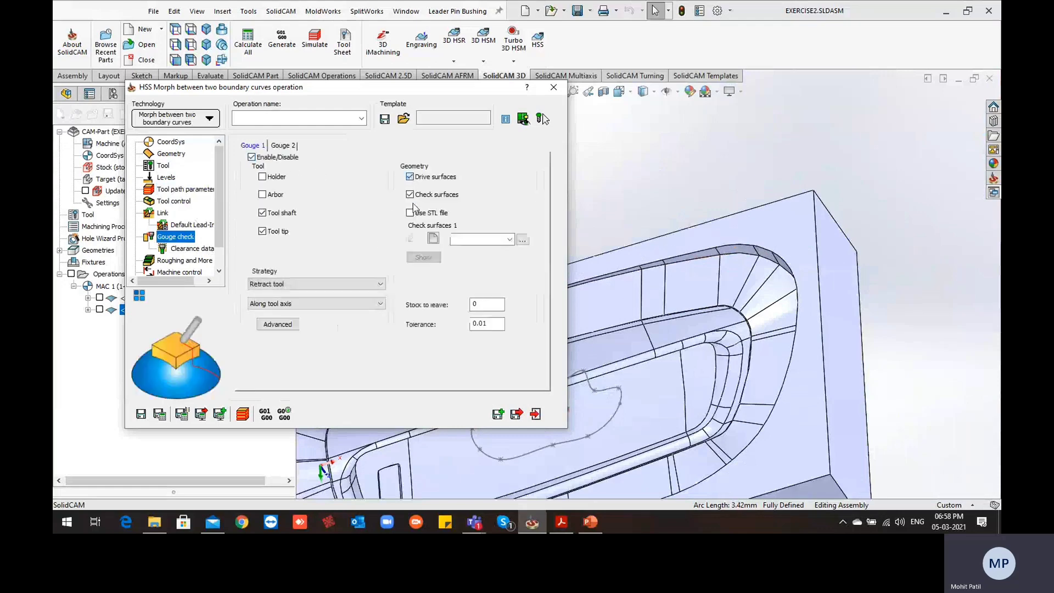
click(435, 240)
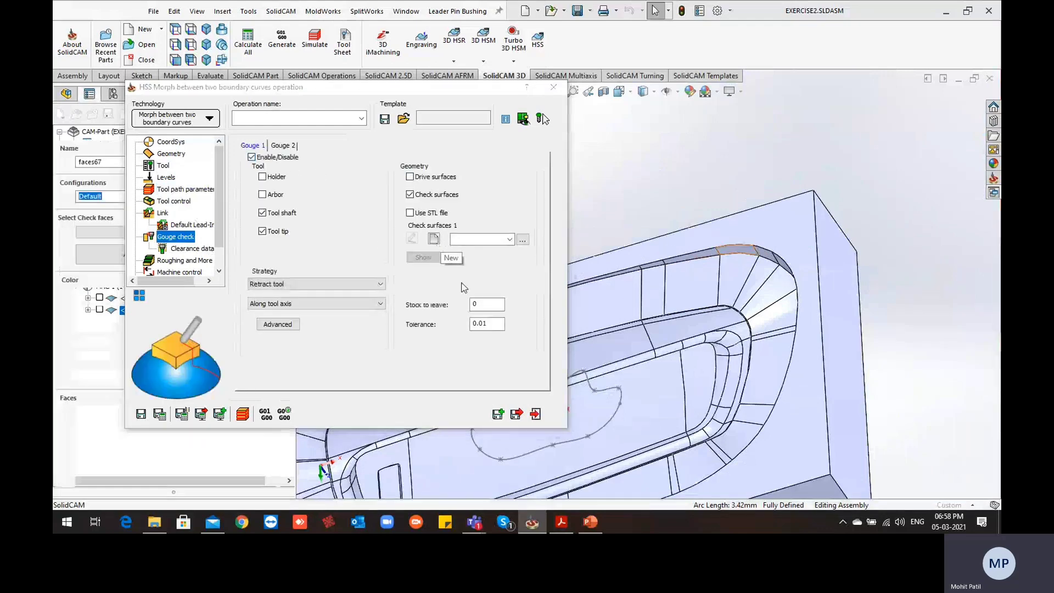
Select the block's top face and the cavity's upper rim faces around the back corner near the small pocket, up to the back long wall
scroll(568, 311, up, 5)
scroll(539, 260, down, 10)
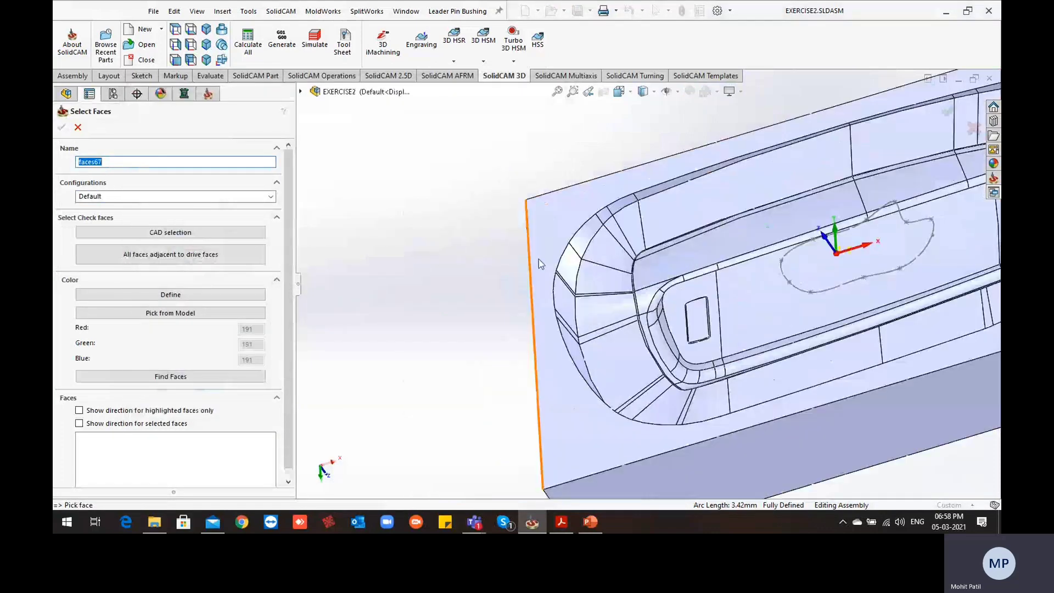
click(556, 230)
scroll(608, 238, down, 1)
click(562, 270)
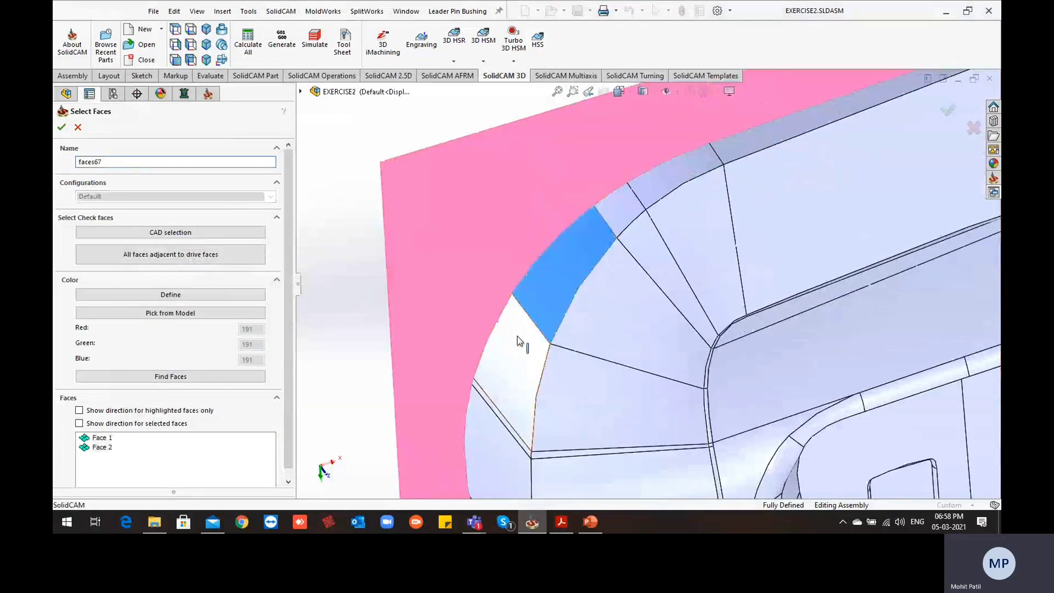
click(519, 341)
click(631, 208)
click(663, 187)
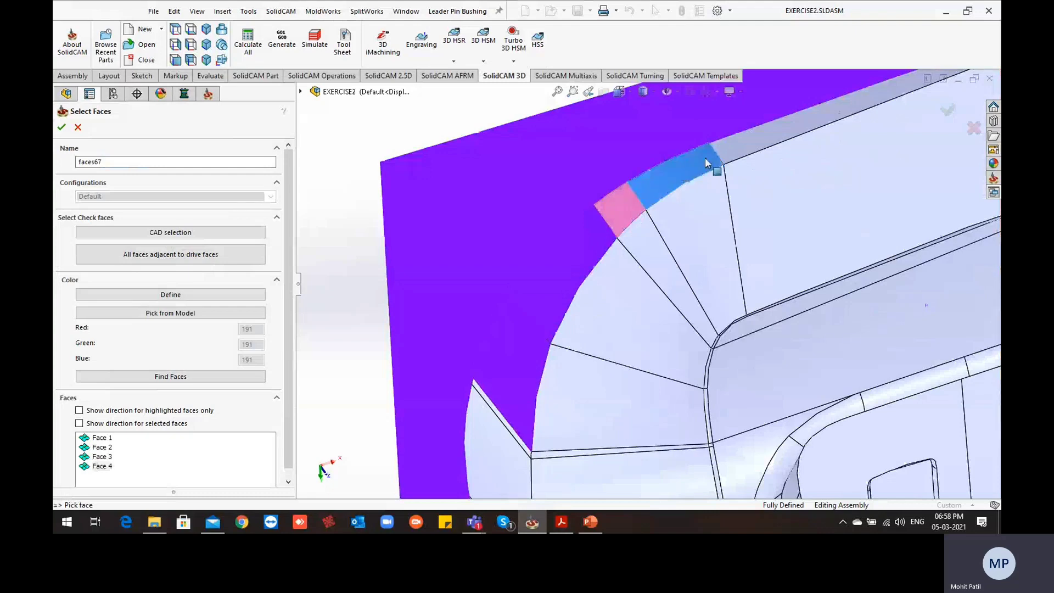
click(733, 144)
Add the rim faces of the end near the small pocket, including the narrow strips, to the check faces
scroll(582, 357, up, 3)
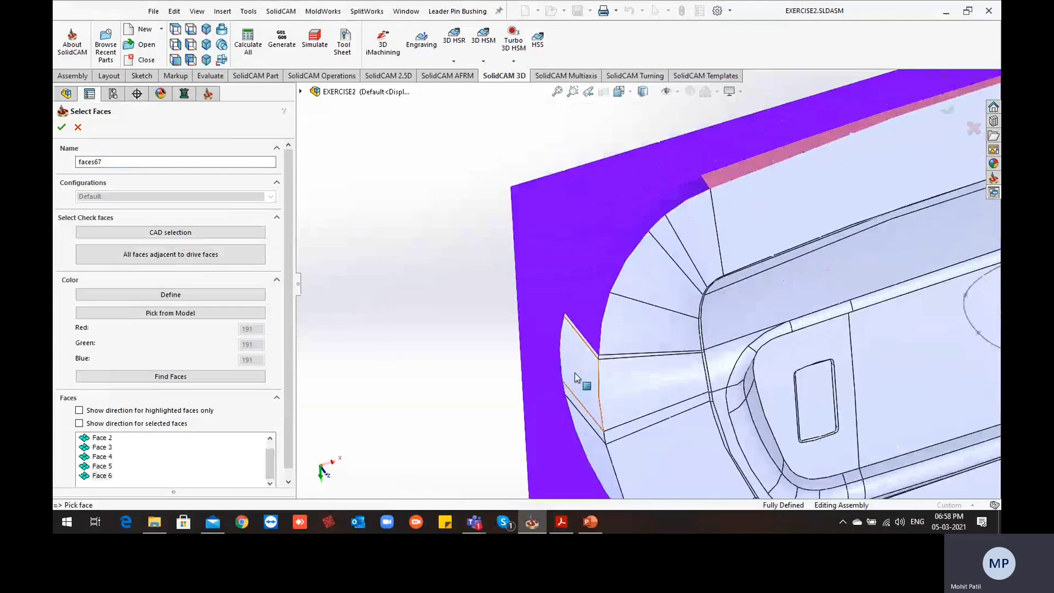
scroll(631, 196, down, 8)
click(634, 197)
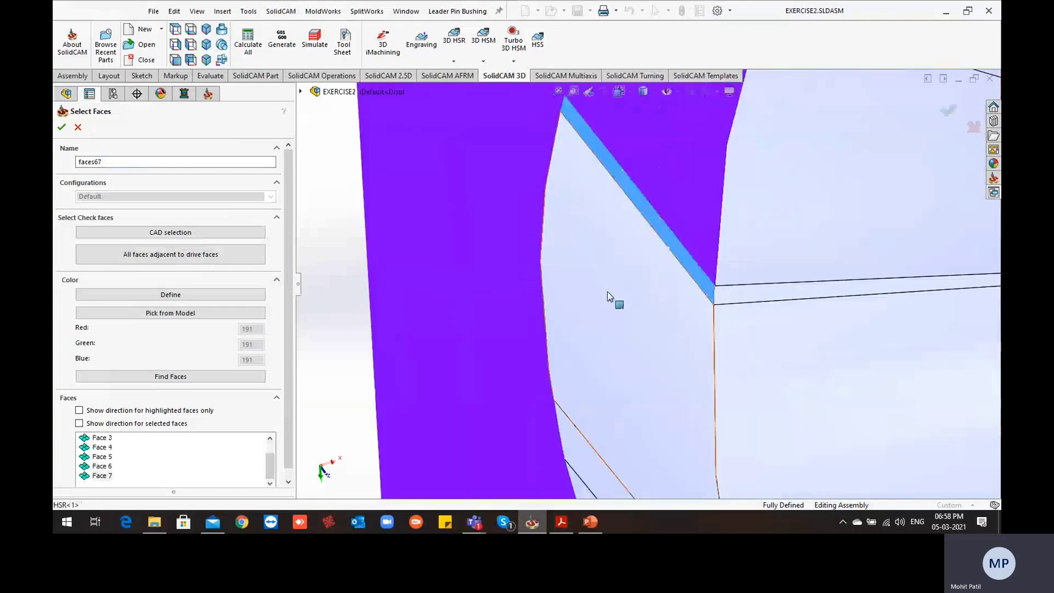
click(607, 292)
scroll(608, 291, up, 4)
scroll(624, 386, down, 1)
click(634, 353)
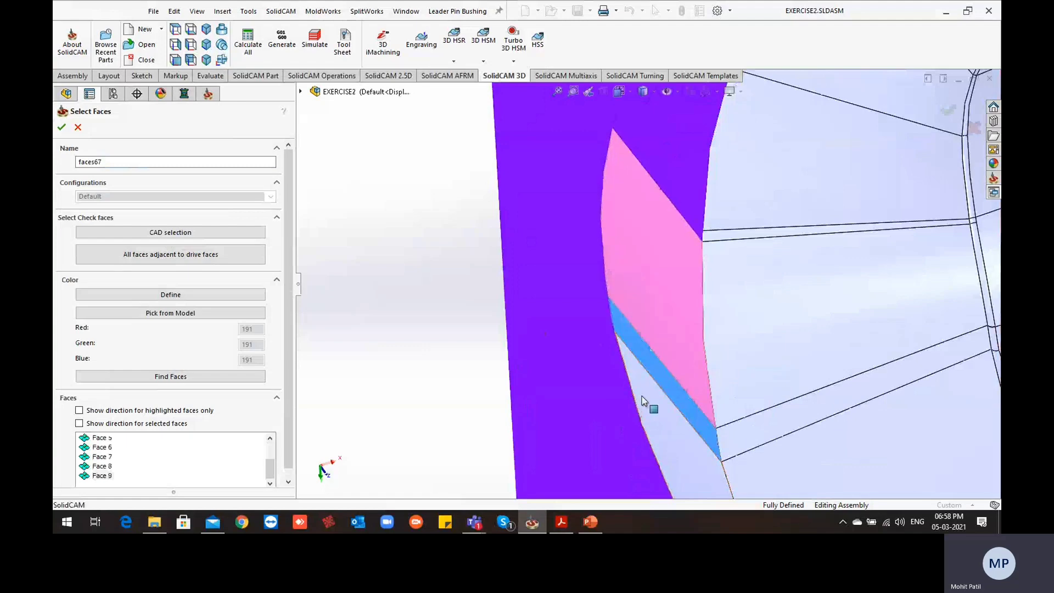
click(642, 397)
Continue the check faces along the upper rim from the small pocket end onto the front side of the cavity
scroll(642, 398, up, 8)
middle_drag(707, 365, 671, 443)
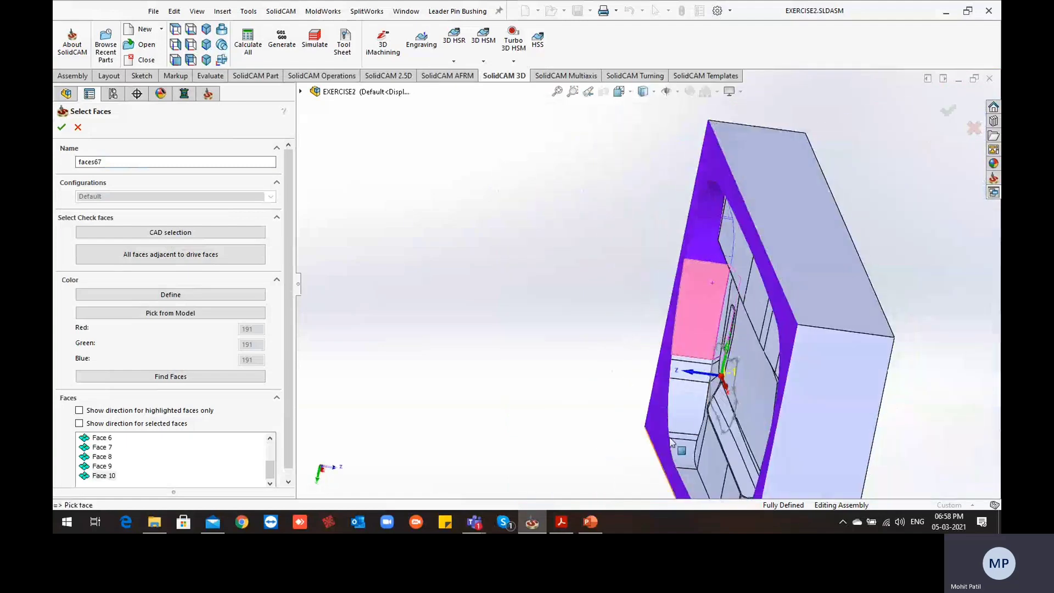
scroll(680, 317, down, 5)
click(679, 303)
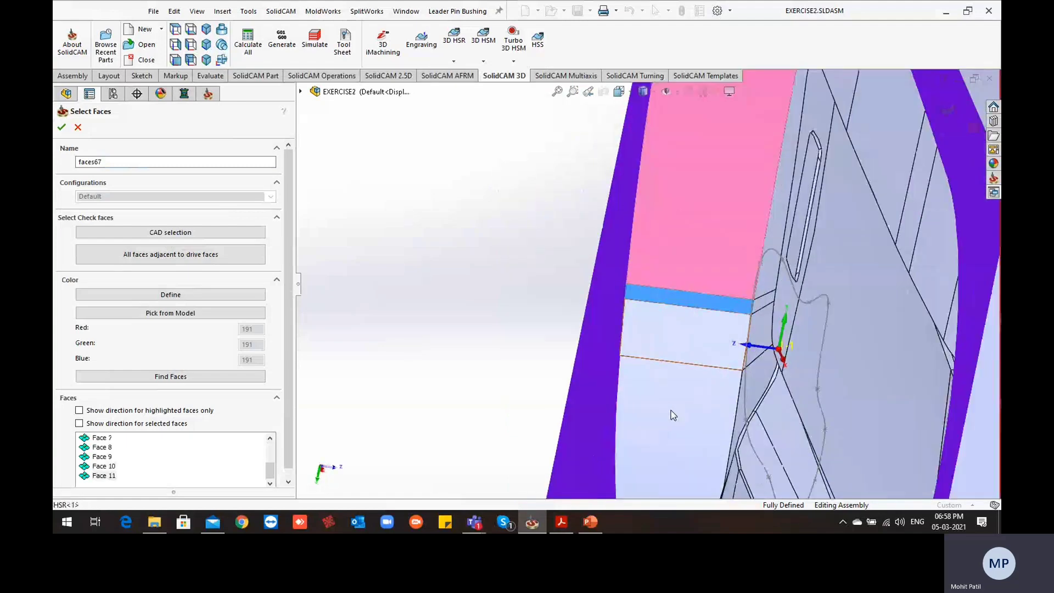
scroll(671, 410, up, 6)
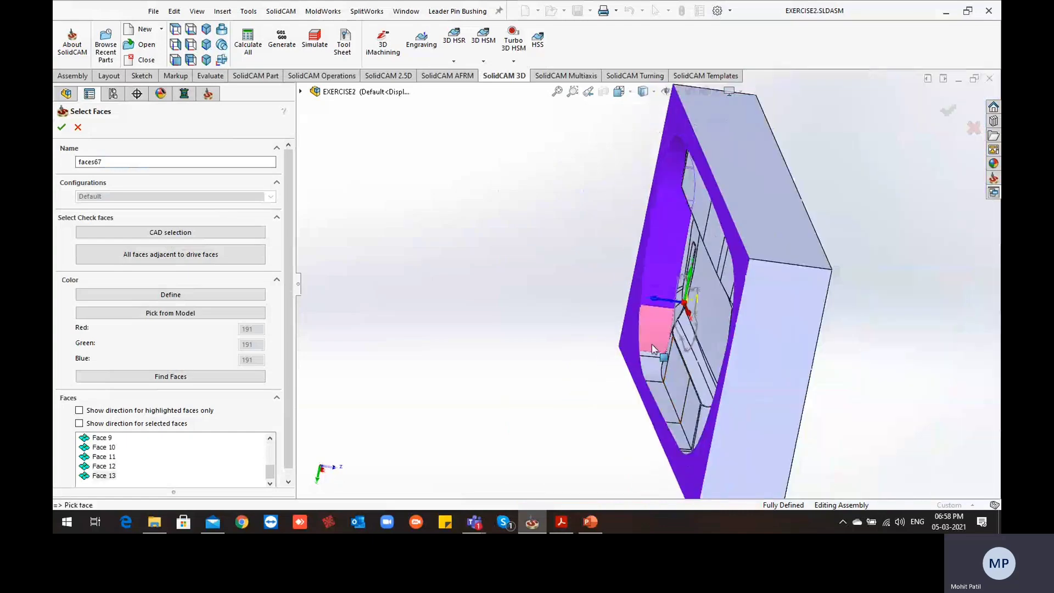
scroll(644, 358, down, 7)
click(648, 346)
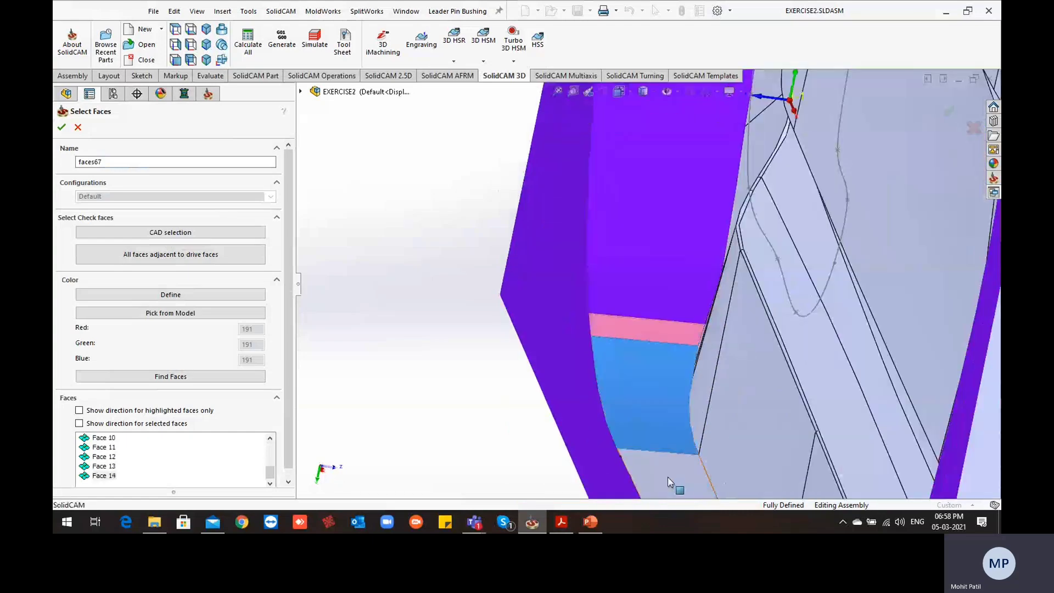
Add the remaining rim faces of the front long wall up to the start of the corner away from the small pocket
scroll(658, 436, up, 5)
middle_drag(658, 412, 650, 439)
scroll(621, 336, down, 3)
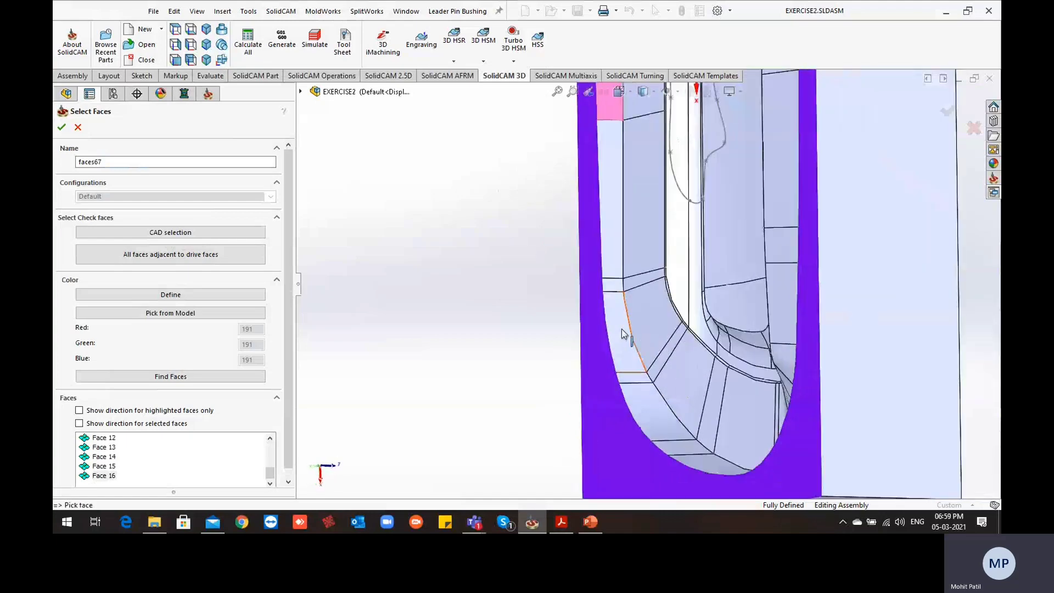
click(608, 258)
scroll(622, 298, down, 4)
scroll(621, 296, down, 2)
click(623, 251)
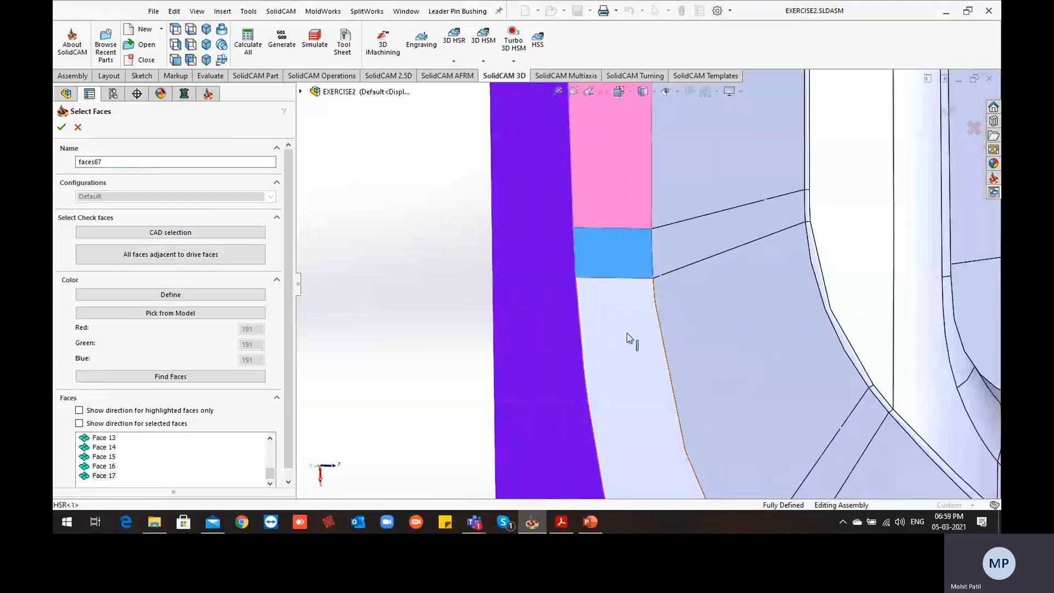
click(625, 346)
Add the narrow strip and the curved rim face of the front corner away from the small pocket
scroll(621, 342, up, 5)
middle_drag(625, 285, 670, 441)
scroll(666, 362, down, 4)
click(663, 337)
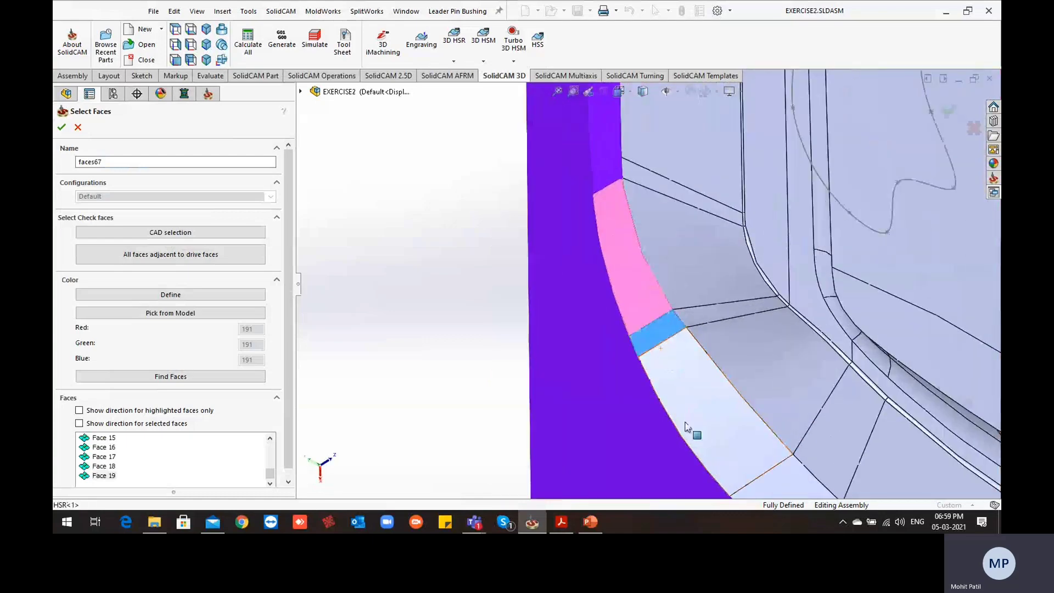
click(696, 423)
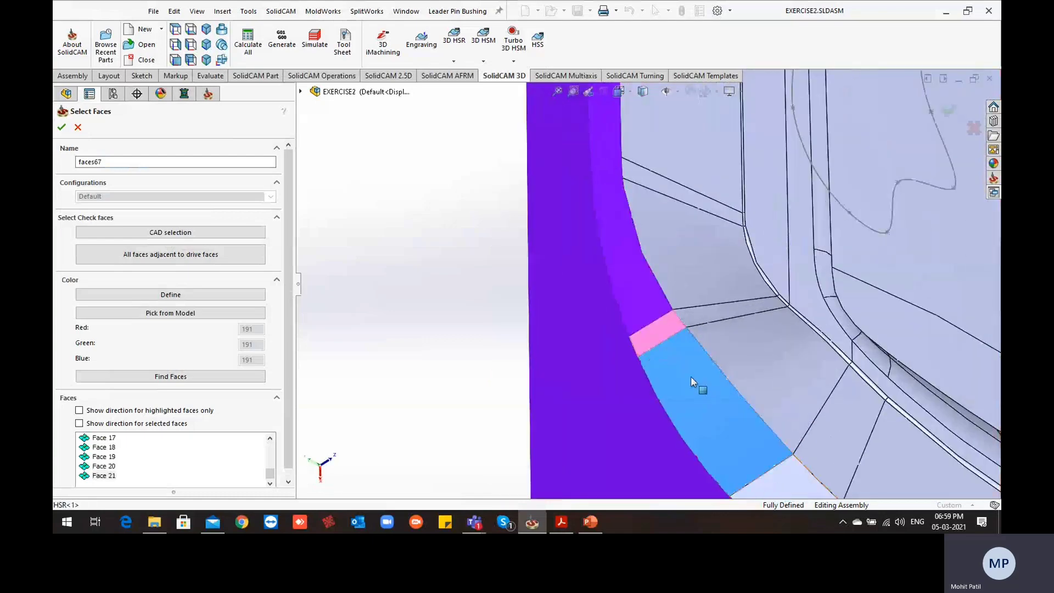
Add the rim faces of the end away from the small pocket, up to its back corner, to the check faces
scroll(673, 380, up, 6)
scroll(672, 352, down, 4)
middle_drag(695, 339, 718, 377)
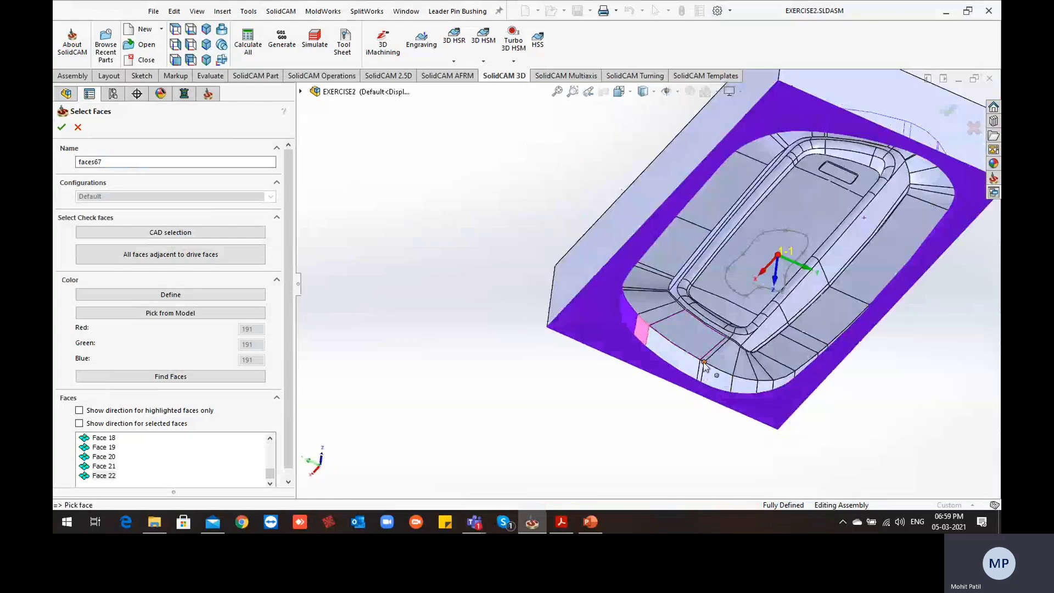
scroll(719, 379, down, 3)
click(663, 362)
scroll(699, 363, down, 4)
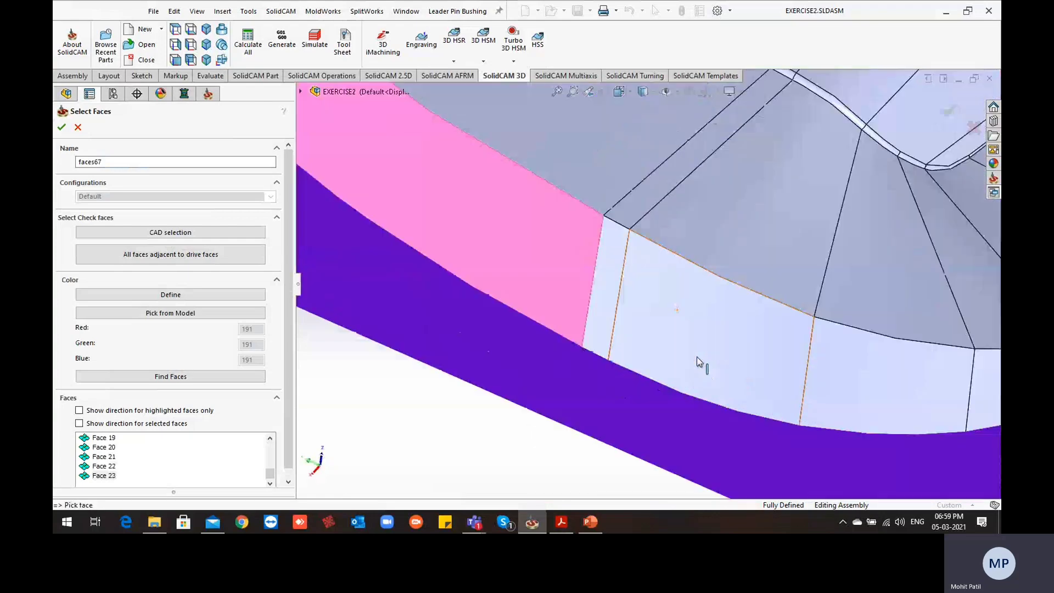
click(612, 314)
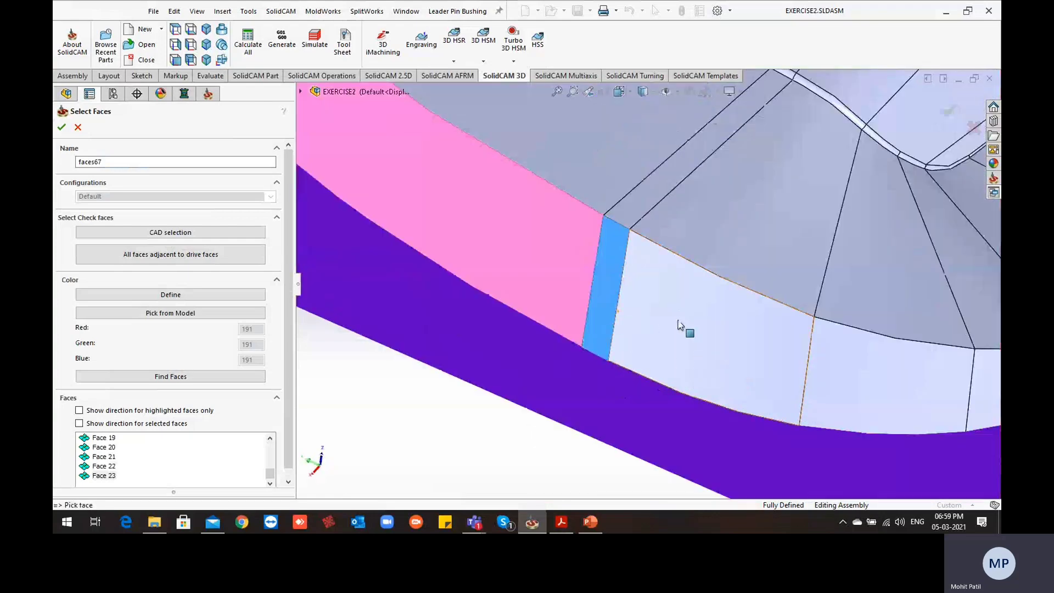
click(837, 376)
click(792, 372)
Complete the check faces with the remaining back corner rim faces and the rim faces of the back long wall
scroll(796, 377, up, 5)
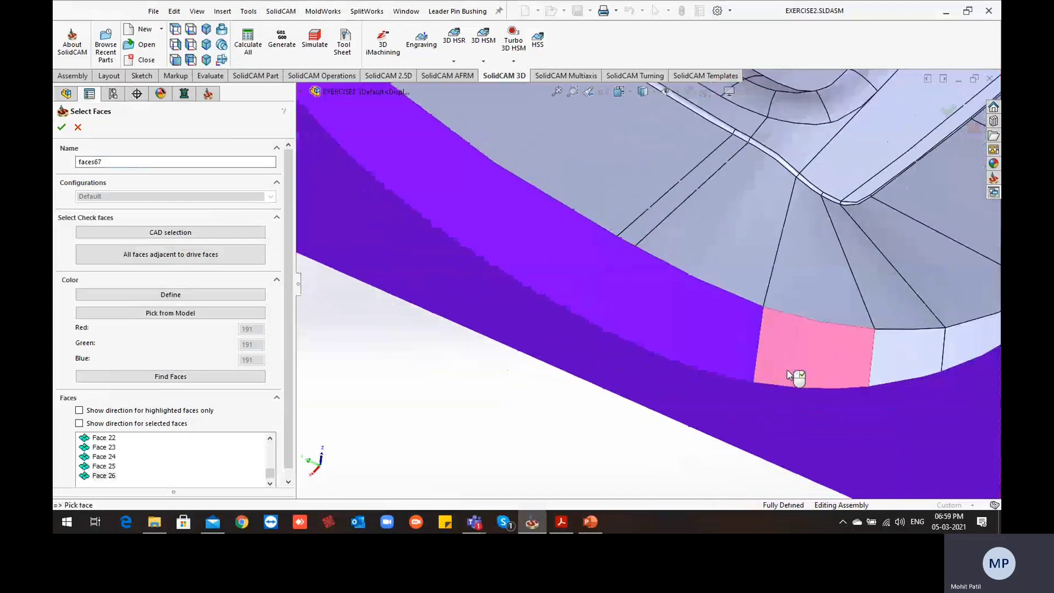
scroll(803, 286, down, 4)
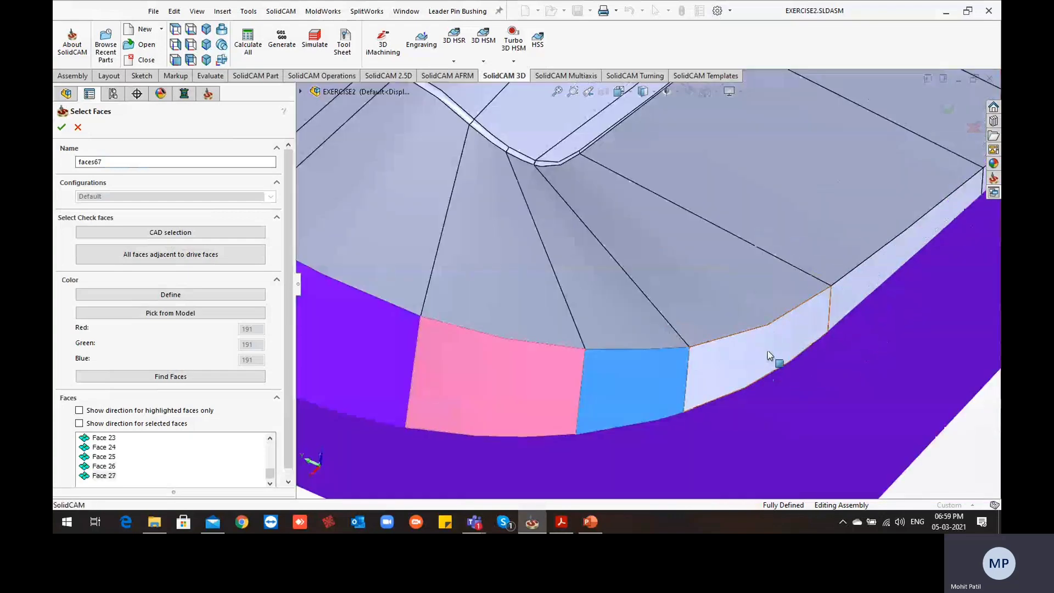
click(872, 270)
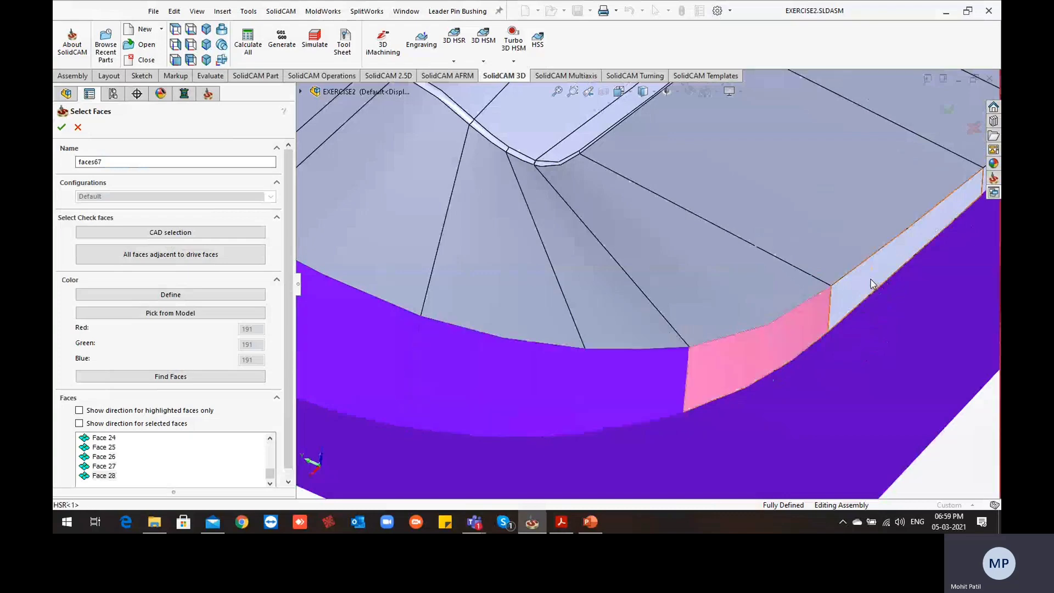
scroll(868, 282, up, 1)
scroll(863, 268, up, 5)
scroll(833, 184, down, 4)
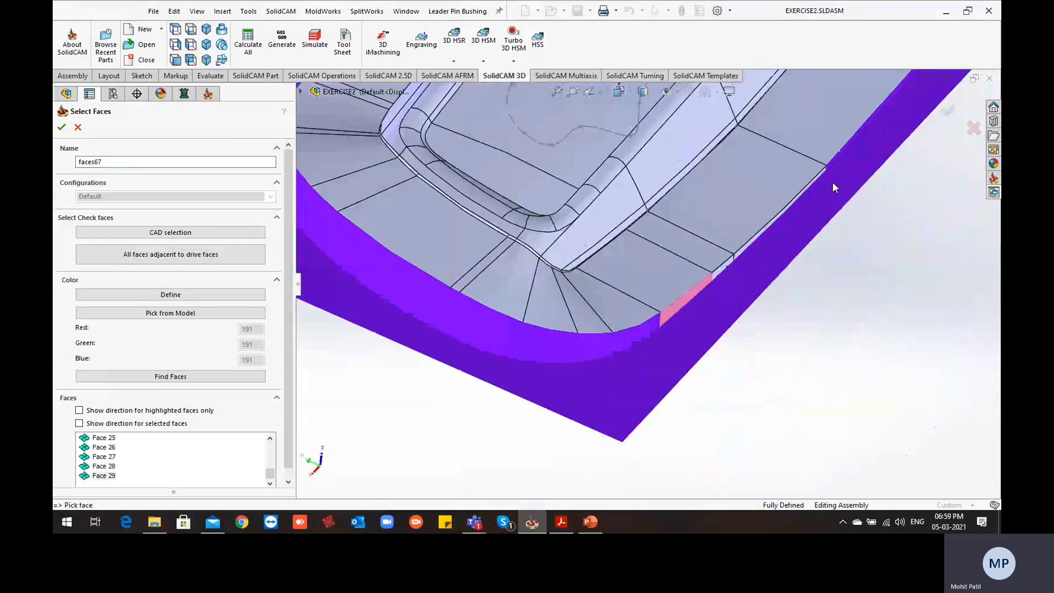
scroll(730, 280, down, 5)
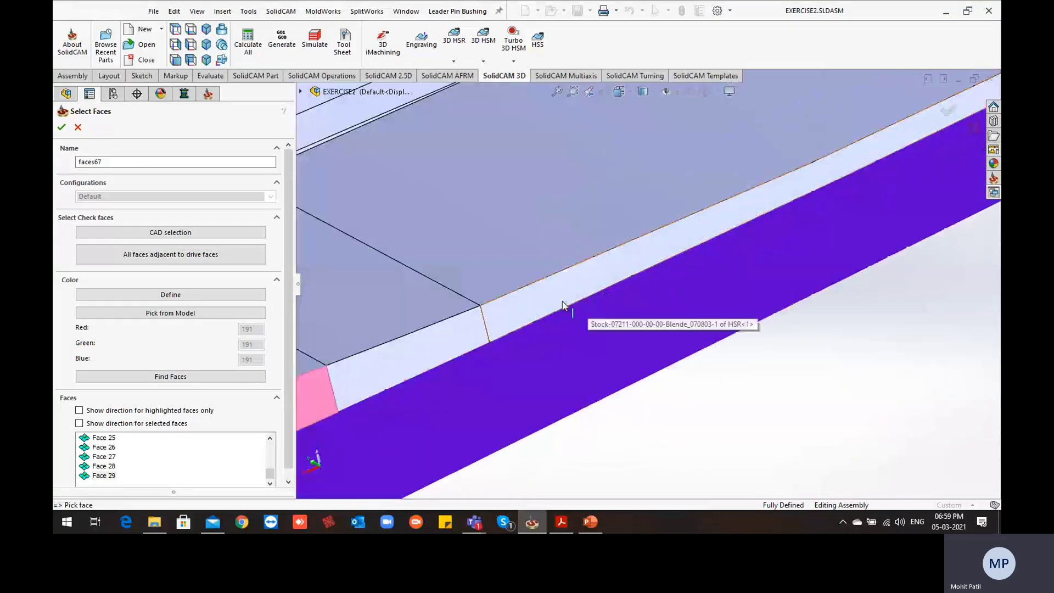
click(571, 308)
click(654, 345)
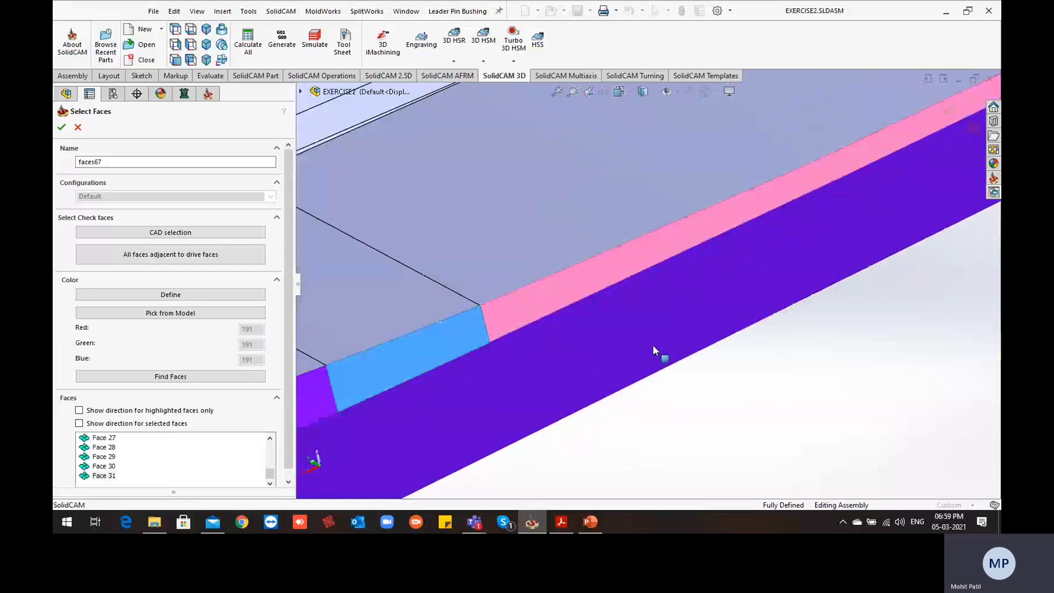
Check the selected rim faces all around the cavity and confirm the check surface selection
scroll(654, 345, up, 3)
scroll(666, 368, up, 3)
scroll(670, 270, down, 2)
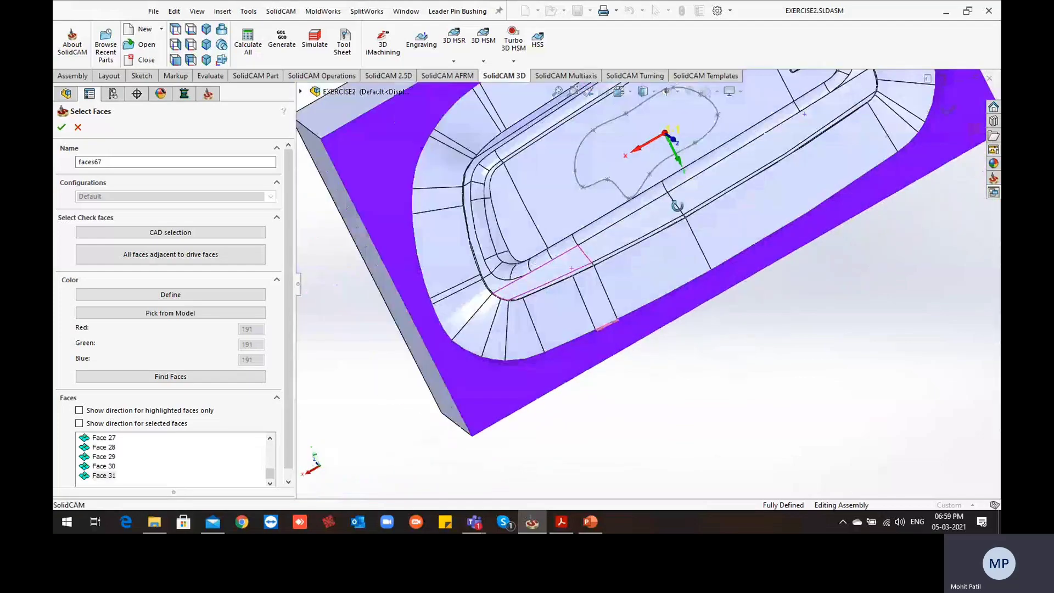
scroll(650, 288, up, 2)
middle_drag(649, 289, 593, 264)
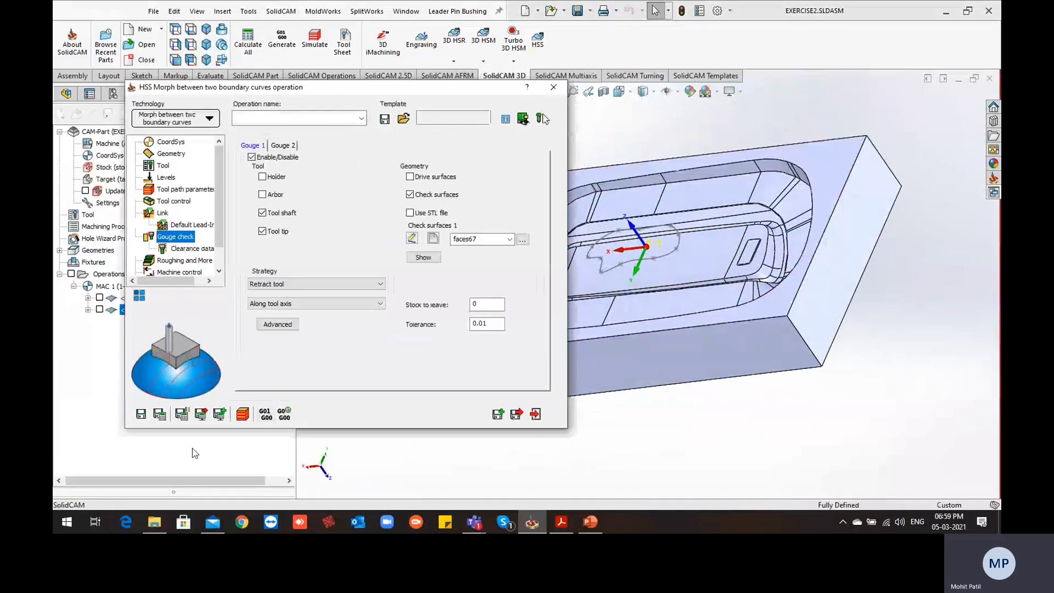
Set the gouge strategy to Trim and relink toolpath with 0.1 stock to leave, and save and calculate the operation
click(290, 284)
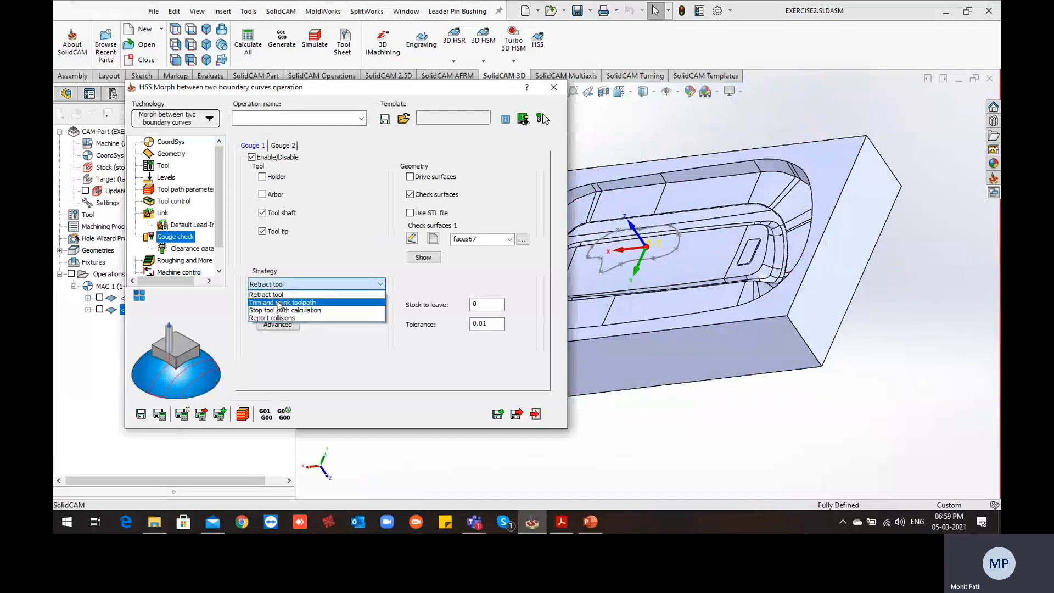
click(280, 301)
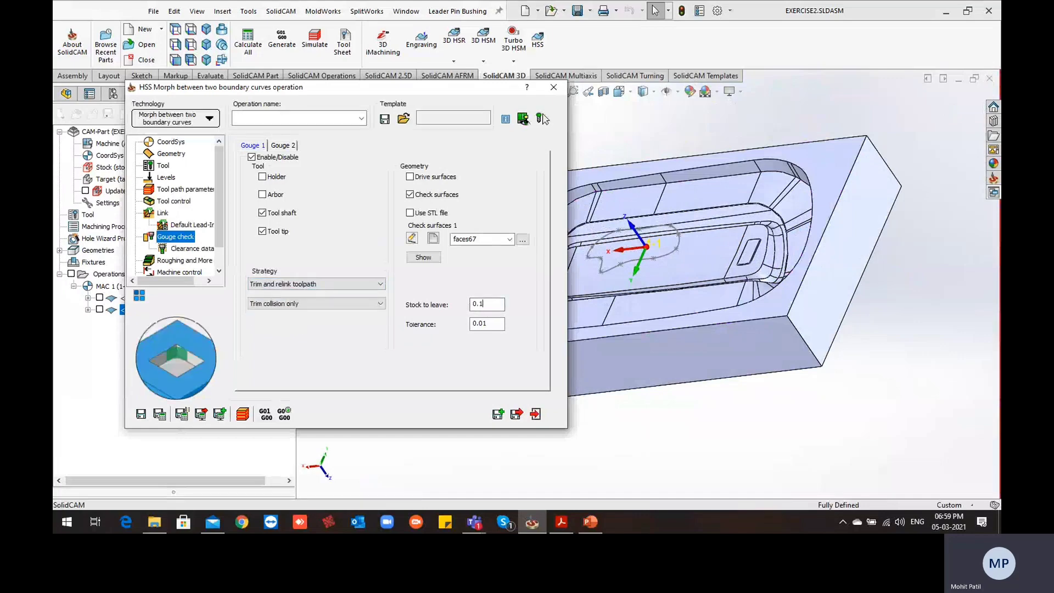
click(159, 416)
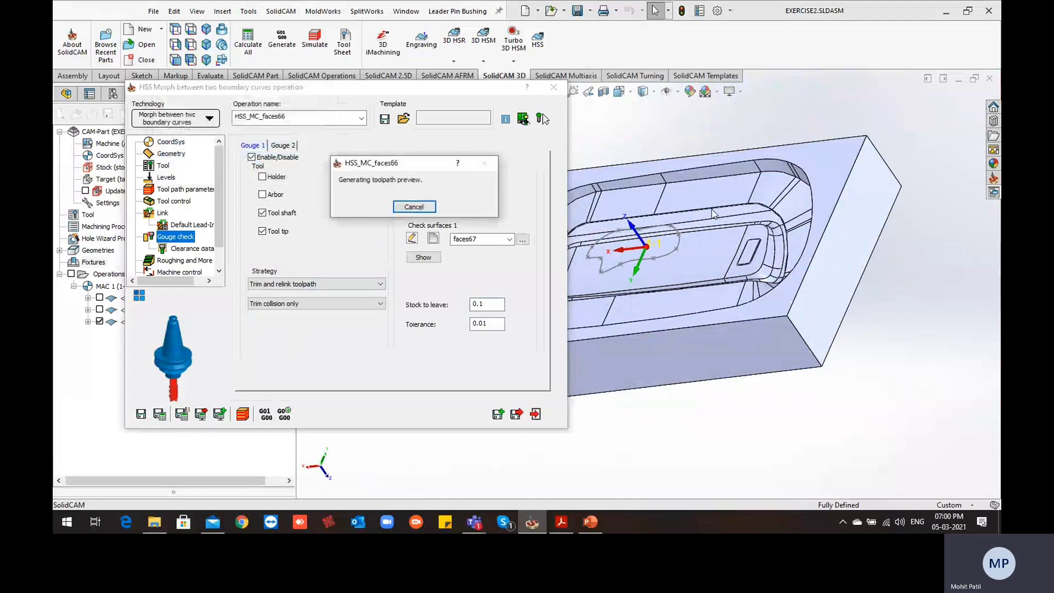
Collapse the operation dialog and examine the morph tool path's passes and links along the sloped cavity walls
double_click(484, 89)
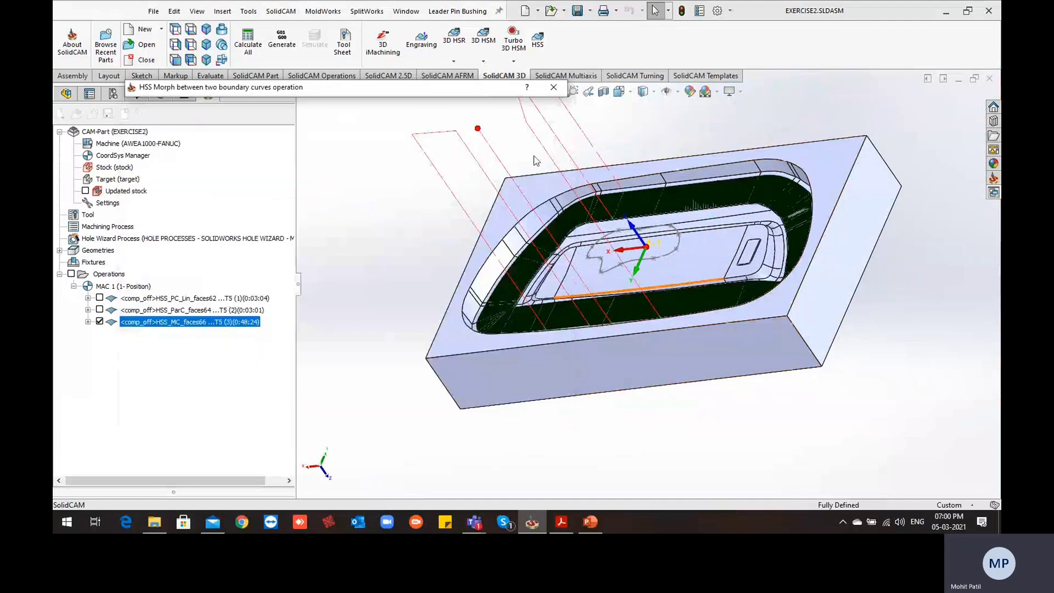
scroll(615, 269, down, 3)
mouse_move(614, 272)
middle_down()
mouse_move(643, 362)
mouse_move(648, 351)
mouse_move(579, 192)
mouse_move(621, 190)
middle_up()
scroll(607, 344, down, 6)
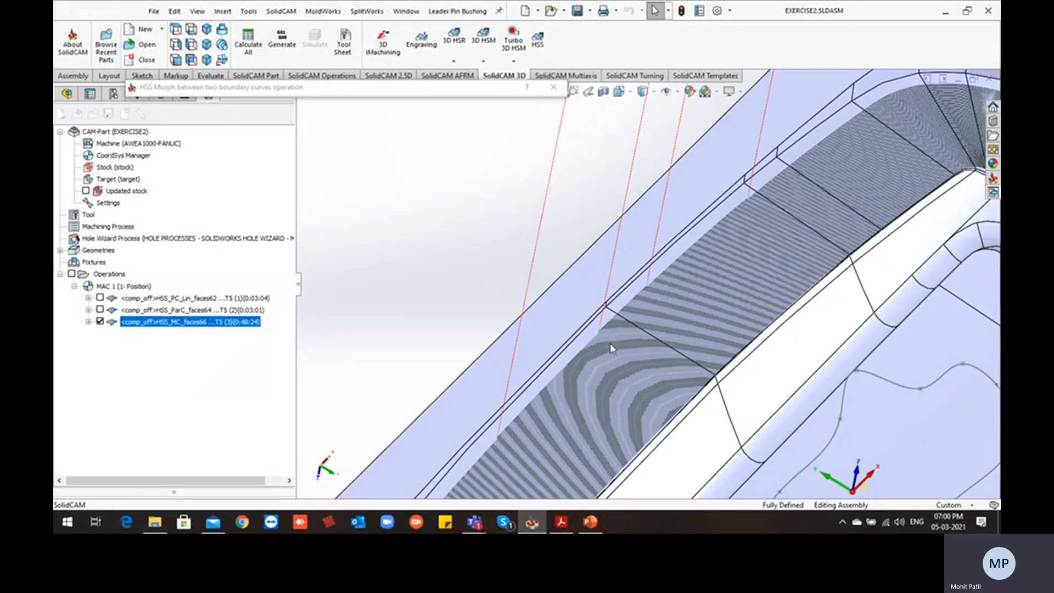
scroll(607, 343, down, 2)
scroll(610, 327, down, 2)
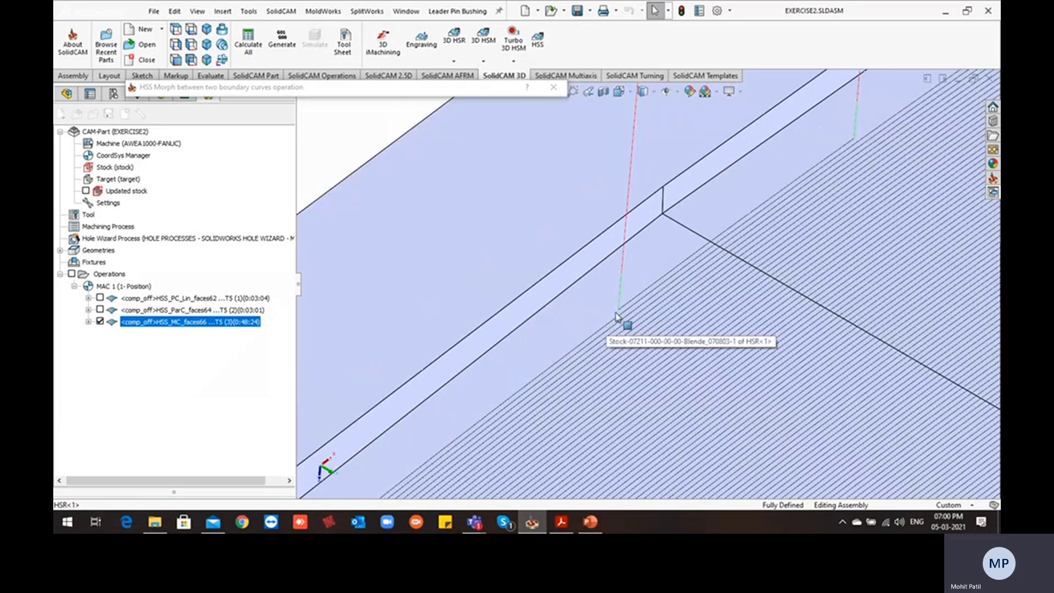
scroll(638, 307, up, 2)
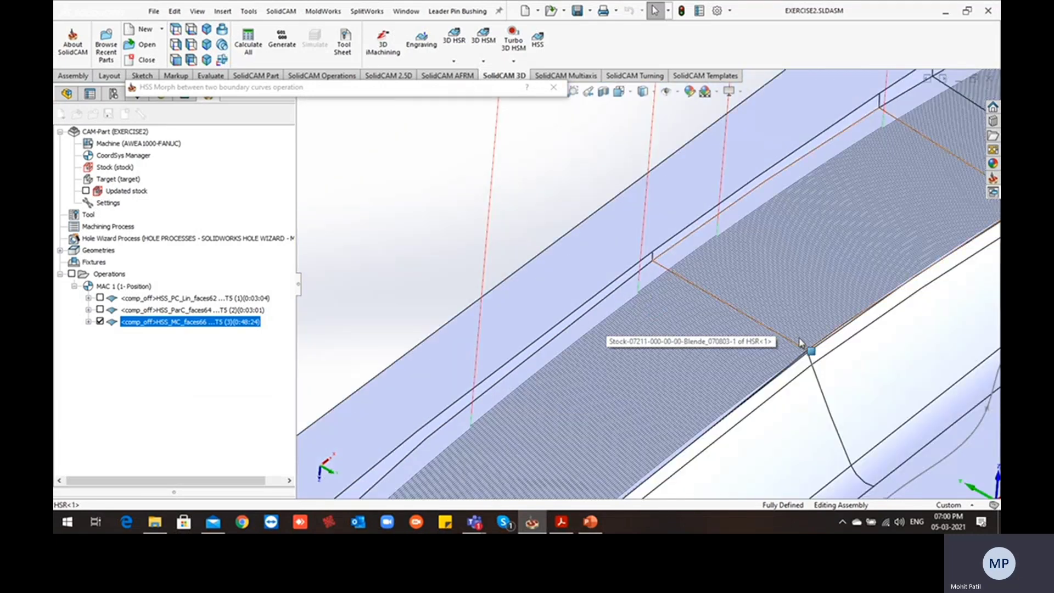
Enable Flip step over in the operation's sorting parameters, and save and calculate the operation
scroll(743, 289, up, 2)
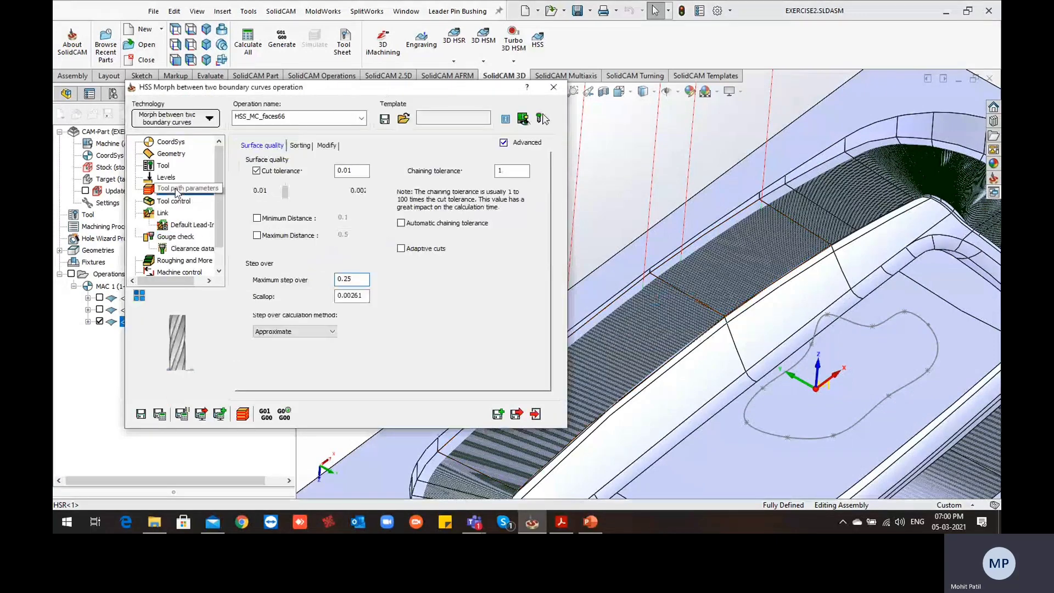
click(301, 146)
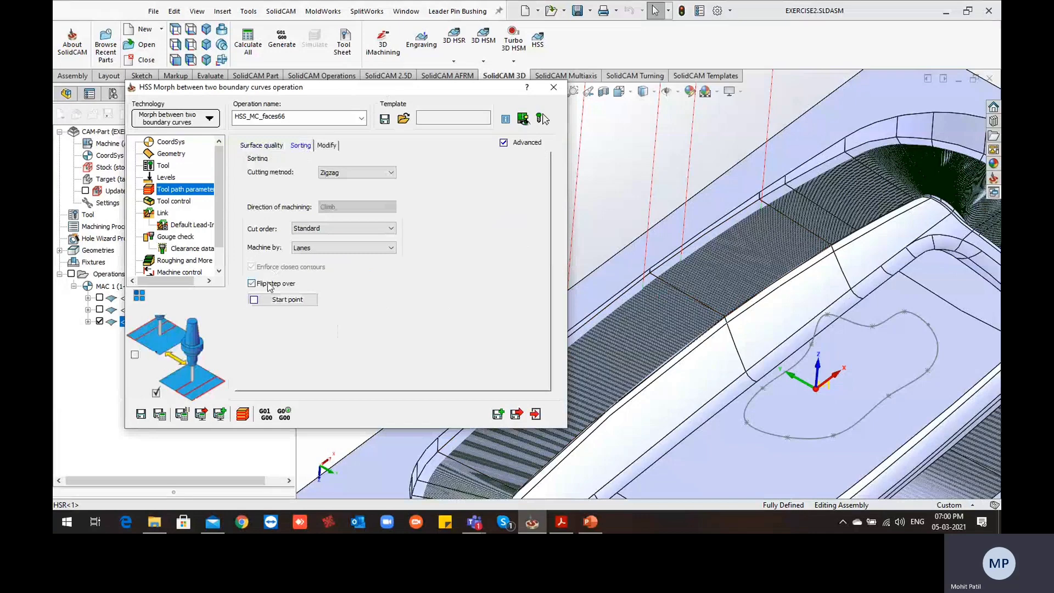
click(160, 415)
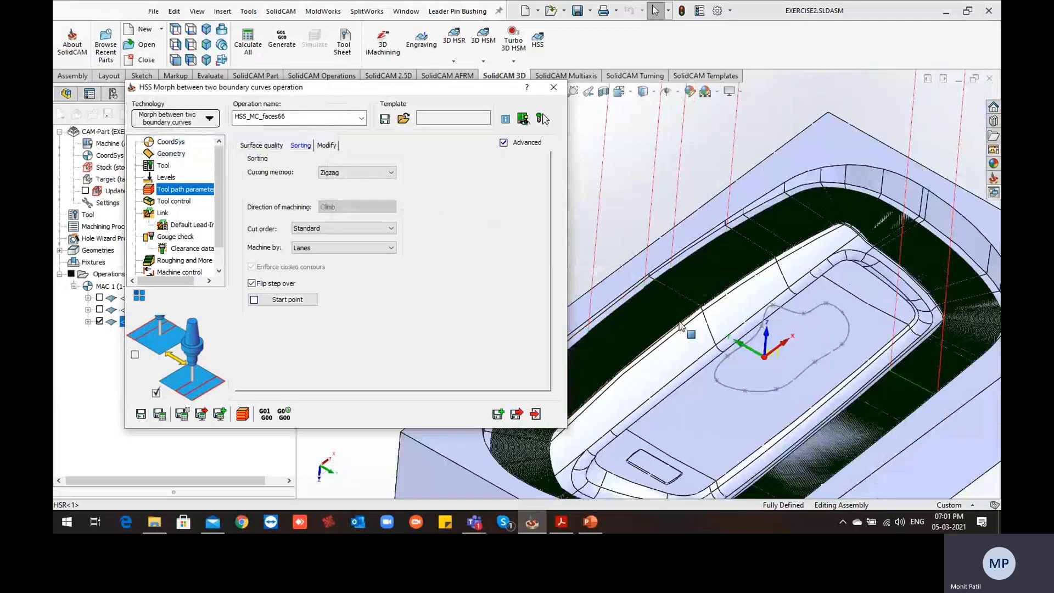
Examine the recalculated tool path's passes, start point and retract links around the cavity walls
scroll(680, 322, up, 3)
ctrl+middle_drag(800, 124, 851, 161)
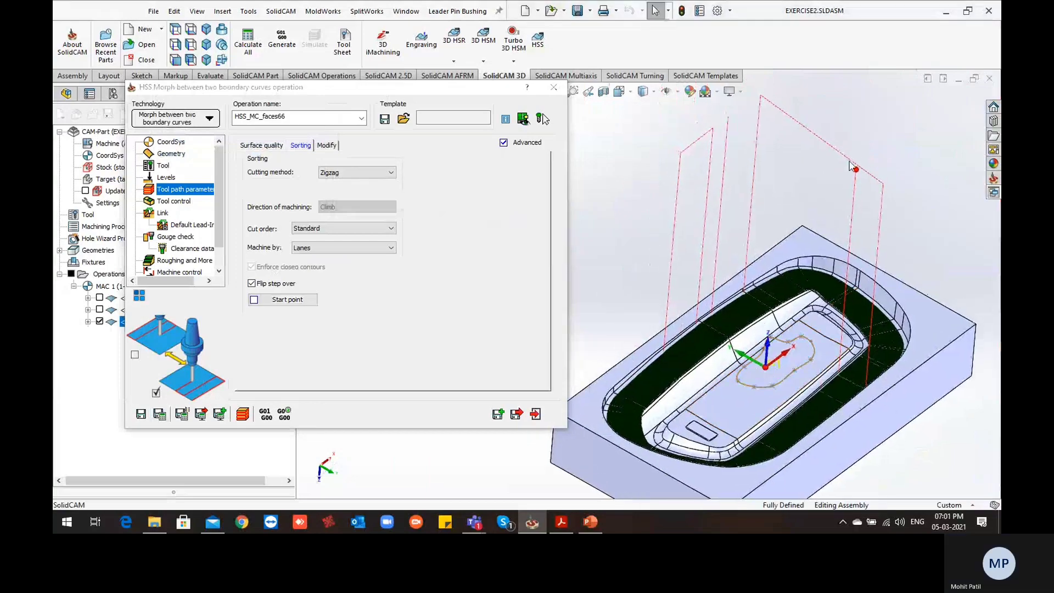
scroll(743, 311, down, 6)
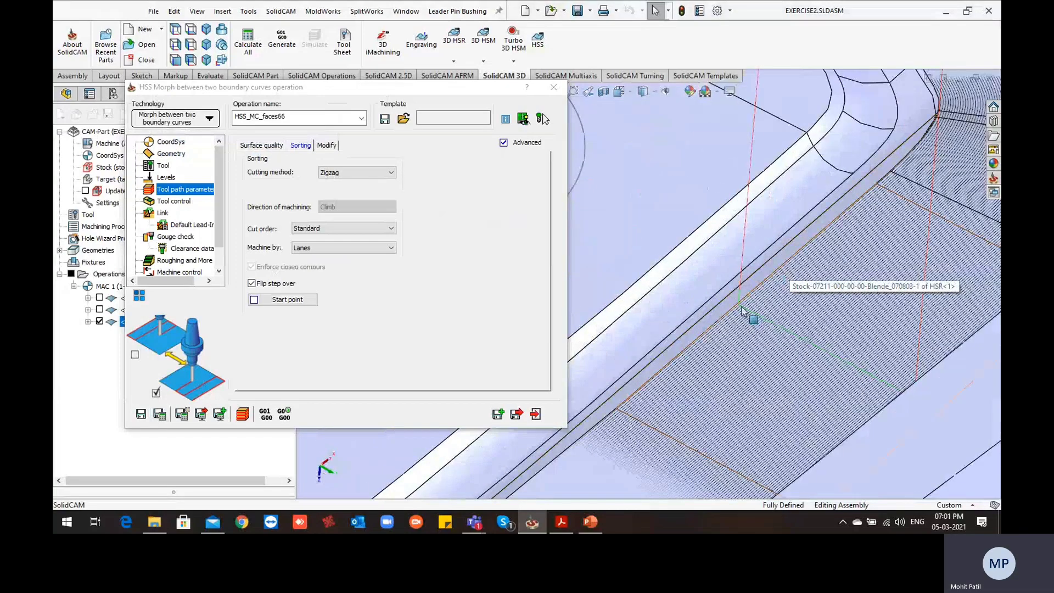
scroll(743, 311, up, 6)
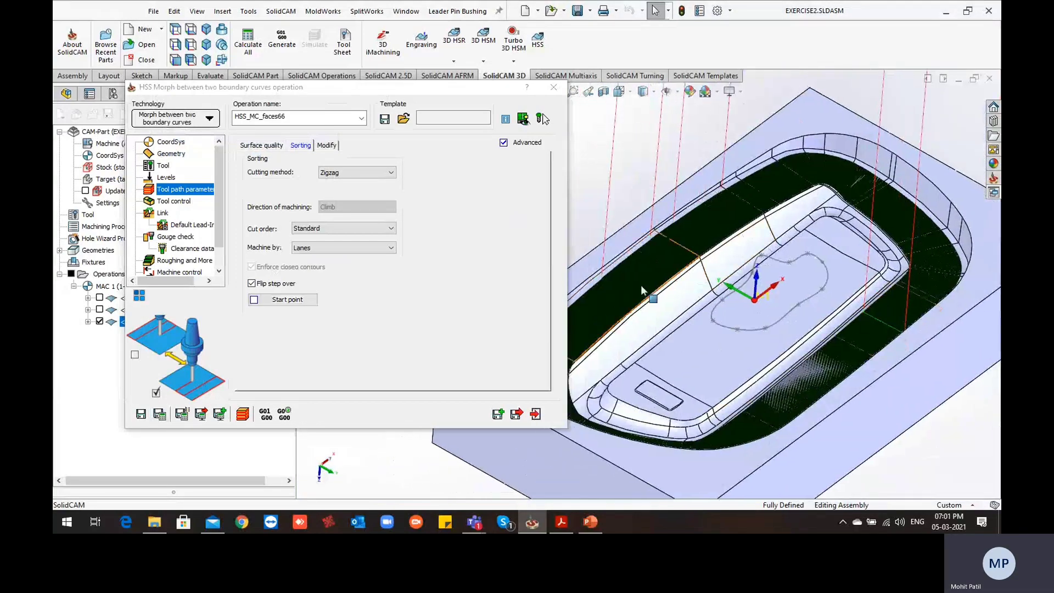
scroll(641, 287, up, 3)
scroll(626, 289, down, 2)
scroll(631, 292, up, 2)
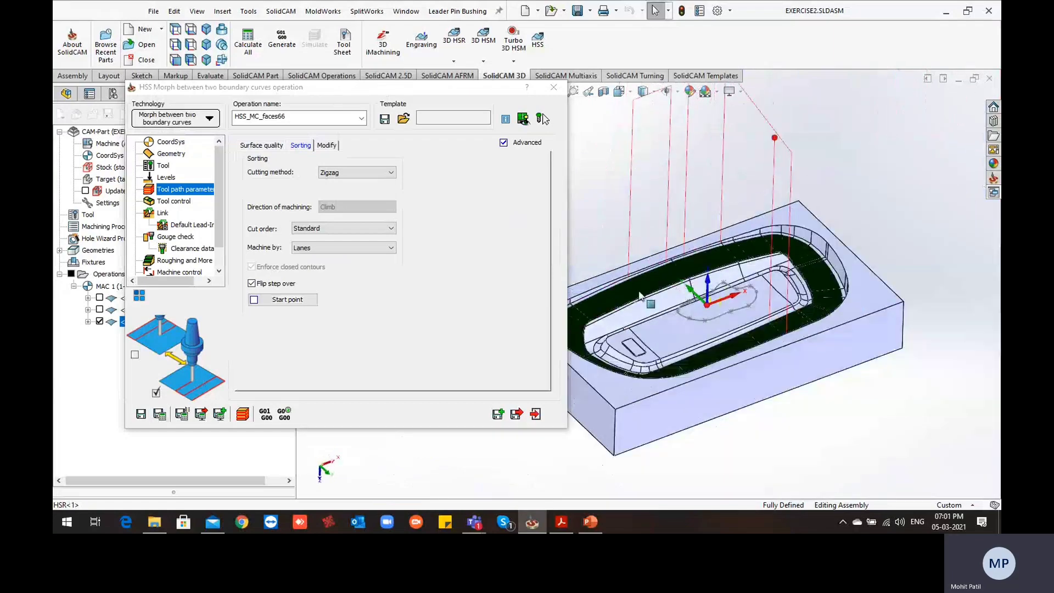
scroll(652, 290, down, 5)
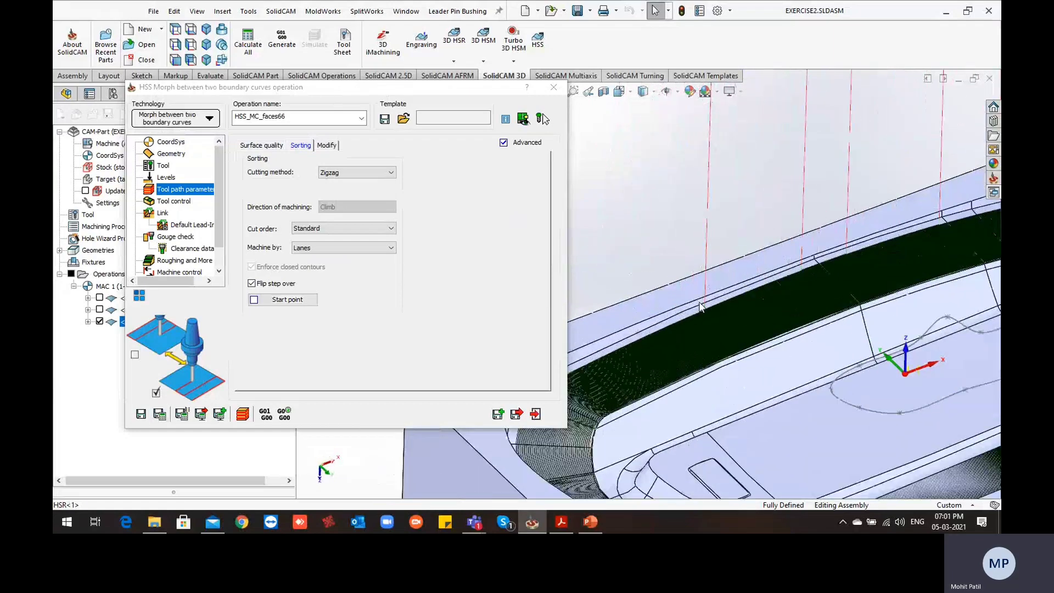
scroll(701, 308, down, 3)
scroll(794, 252, down, 2)
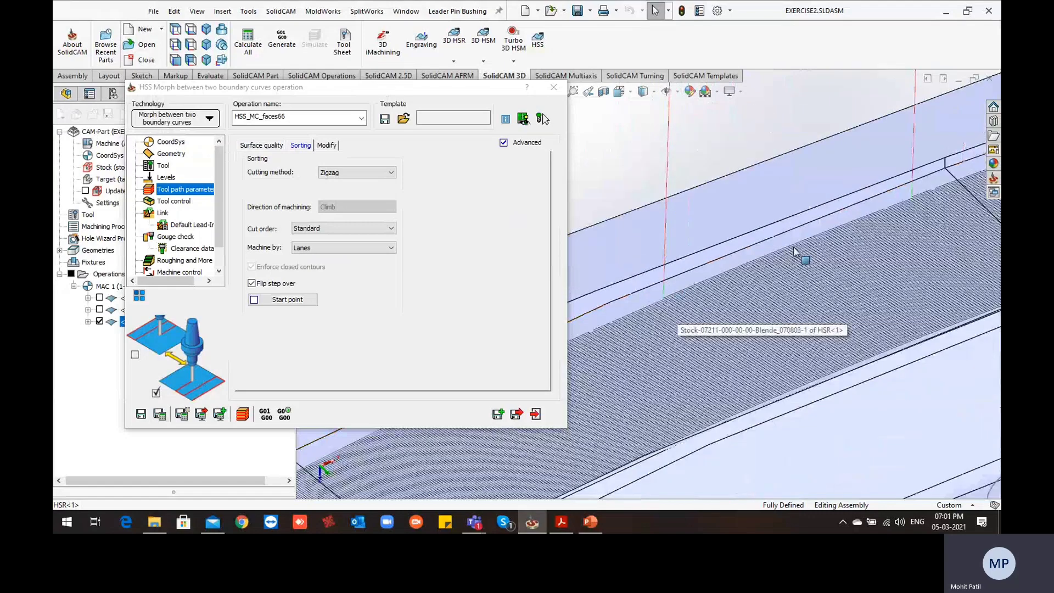
scroll(893, 212, up, 3)
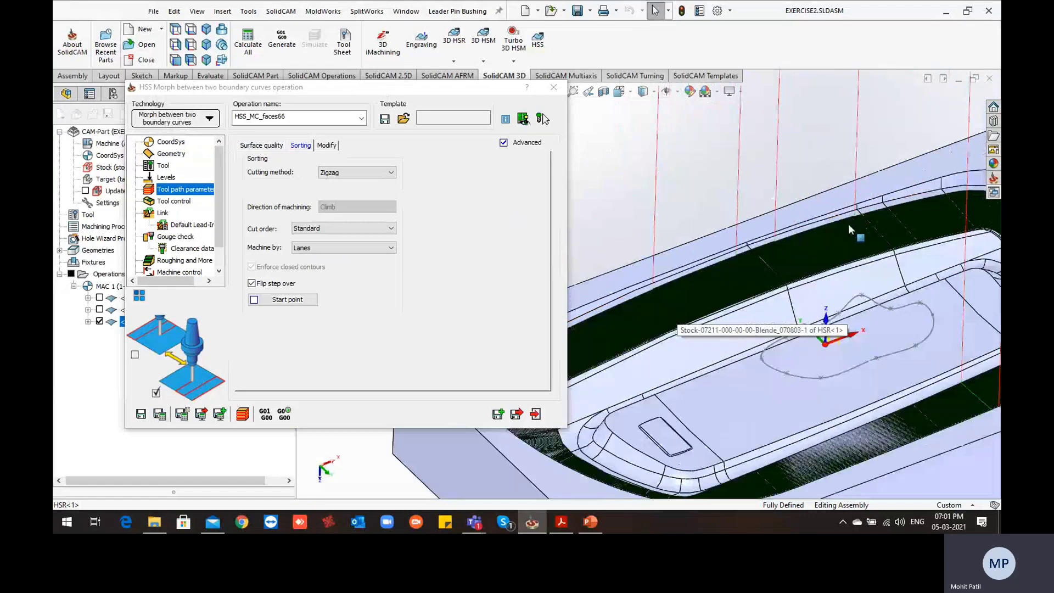
scroll(849, 223, up, 4)
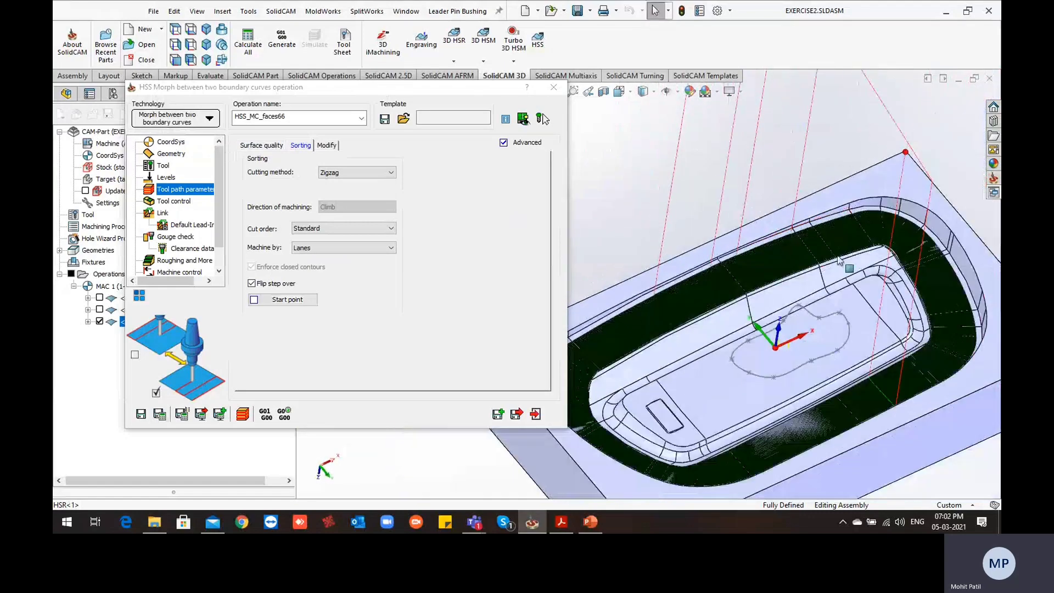
scroll(869, 391, down, 3)
middle_drag(869, 390, 865, 418)
scroll(866, 420, up, 3)
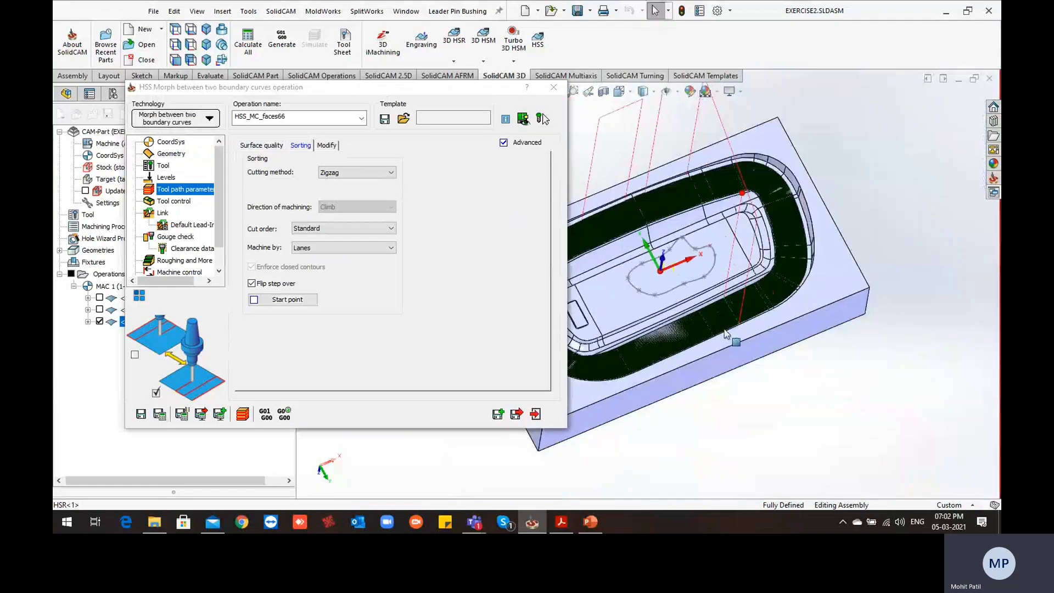
ctrl+middle_drag(725, 334, 784, 334)
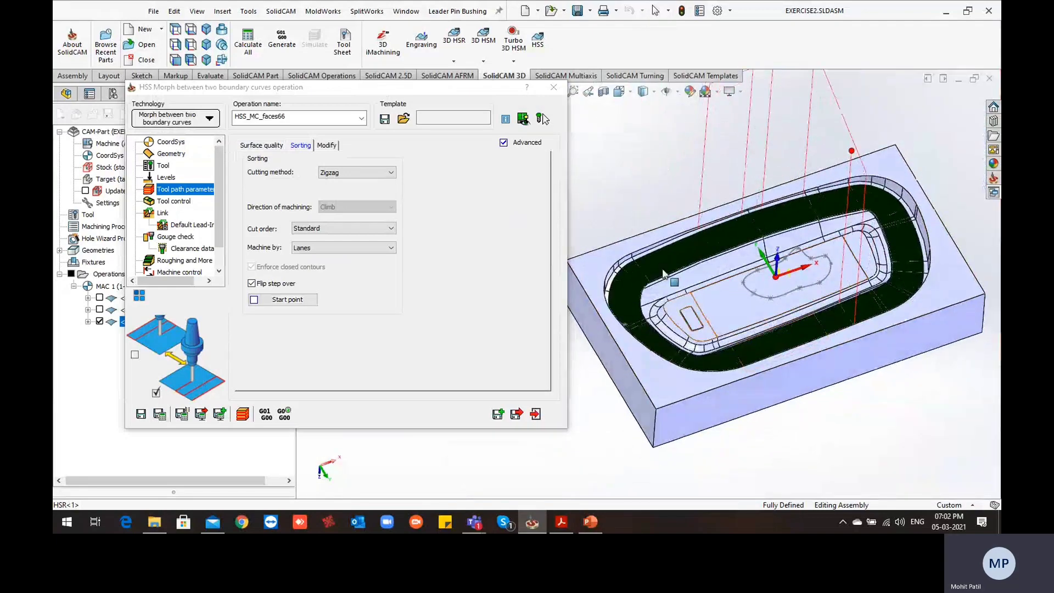
scroll(665, 275, down, 3)
scroll(709, 286, up, 3)
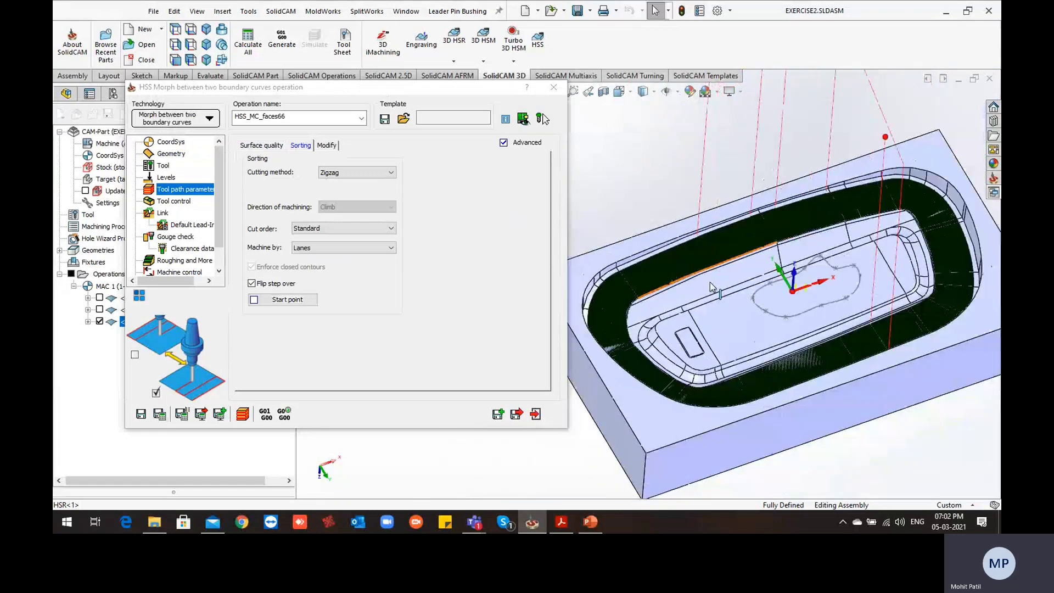
scroll(711, 283, up, 1)
Simulate the zigzag tool path in SolidVerify from slow to faster speed to check where cutting starts, and exit the simulation
click(244, 413)
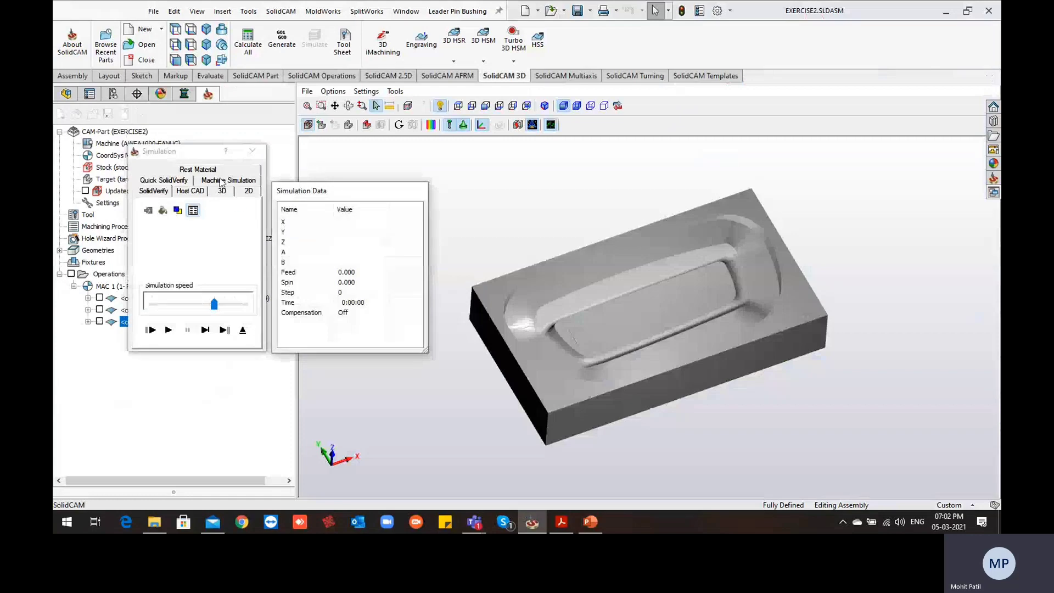
drag(220, 307, 152, 305)
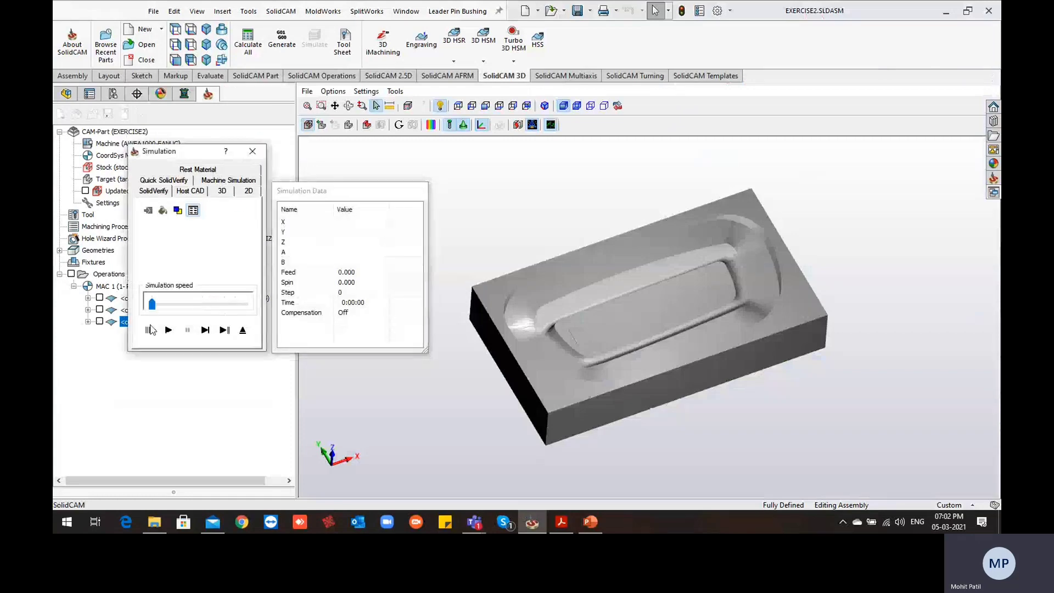
click(169, 330)
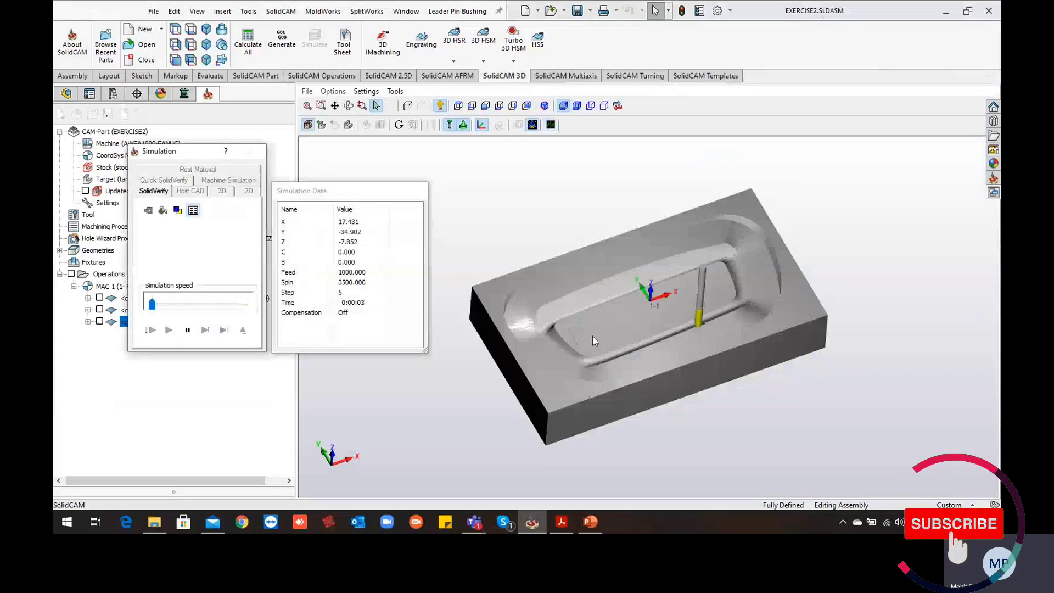
click(185, 306)
click(208, 307)
click(216, 307)
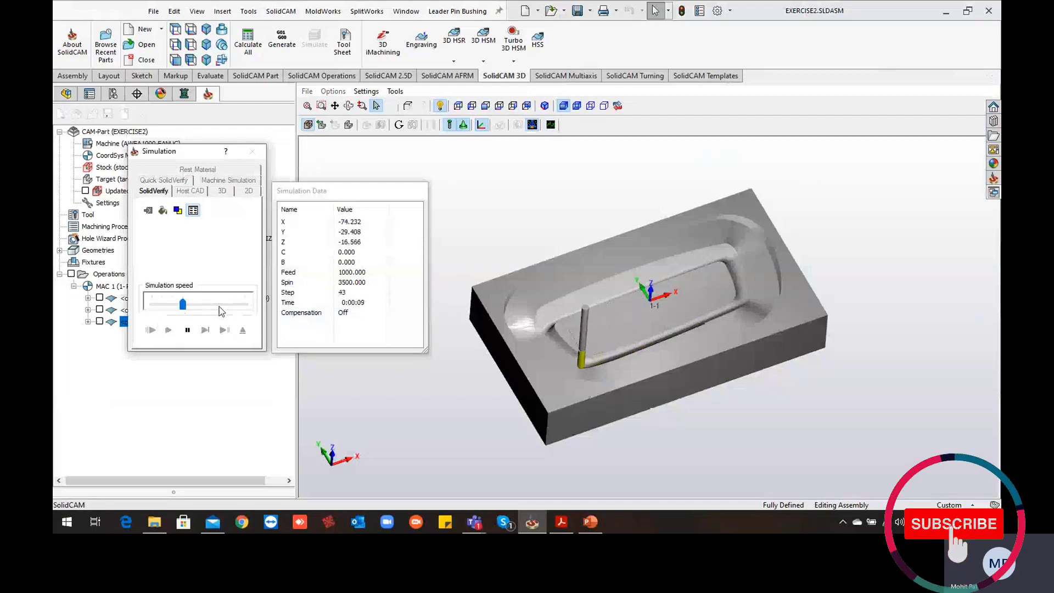
click(224, 306)
click(231, 305)
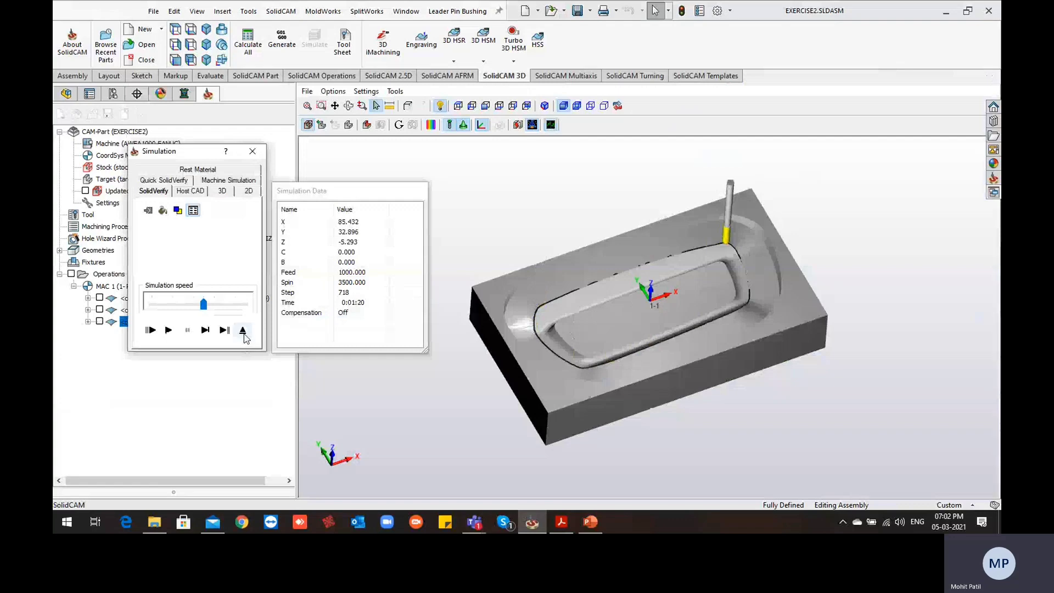
click(245, 331)
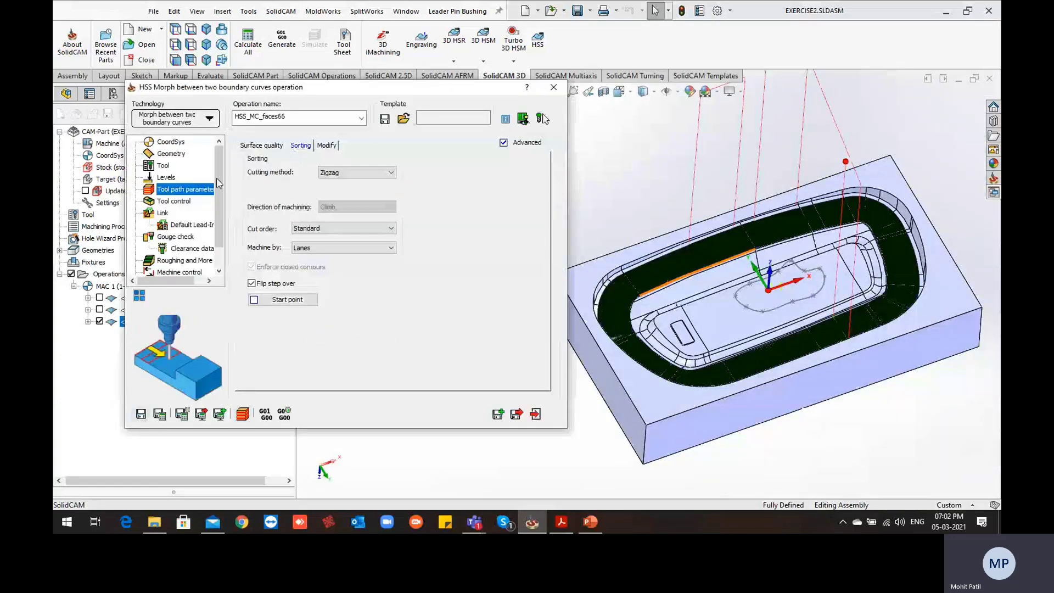
Set the cutting method to One way, and save and calculate the operation
click(348, 173)
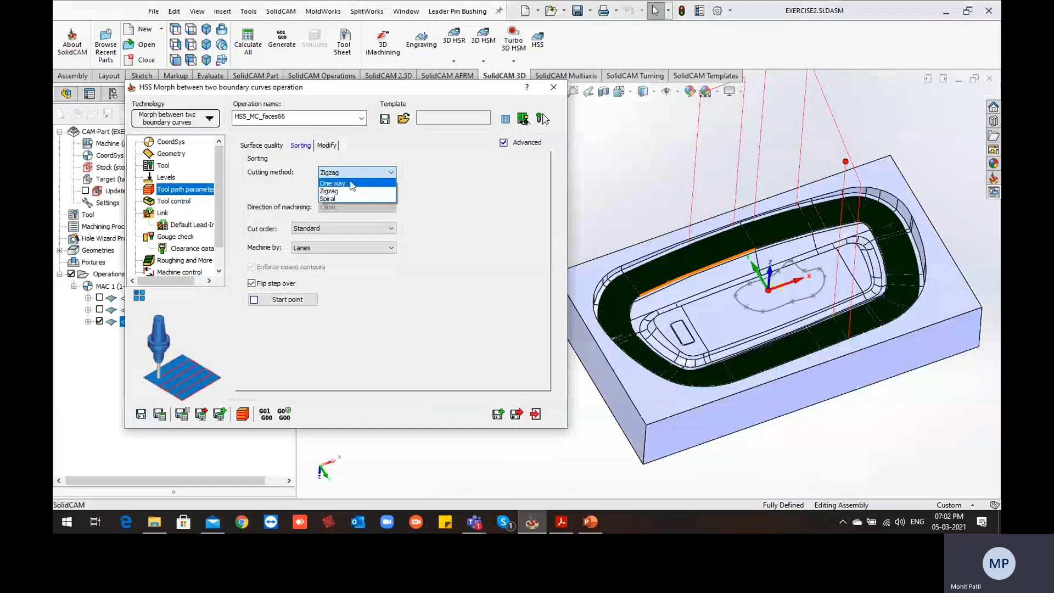
click(351, 184)
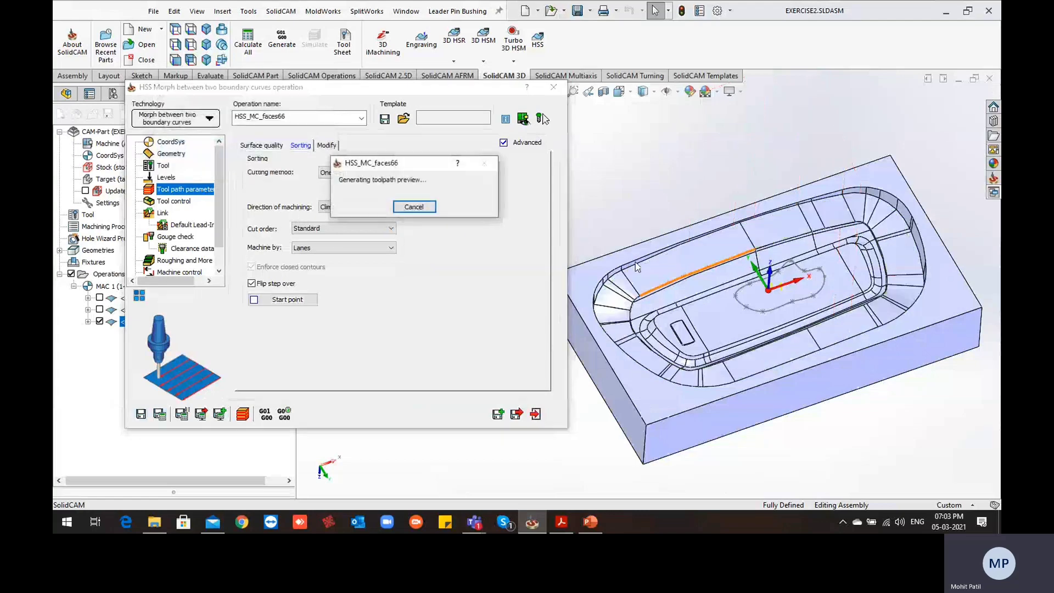
middle_drag(640, 268, 768, 322)
scroll(769, 320, up, 2)
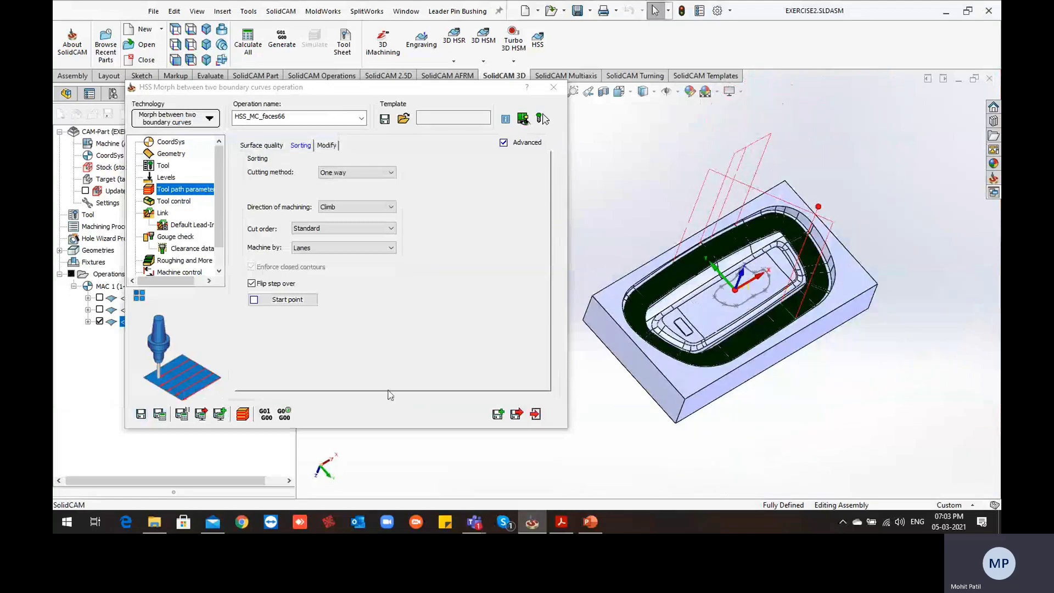
Simulate the one-way tool path in SolidVerify, raising the speed to examine the material removal around the cavity, and exit
click(246, 417)
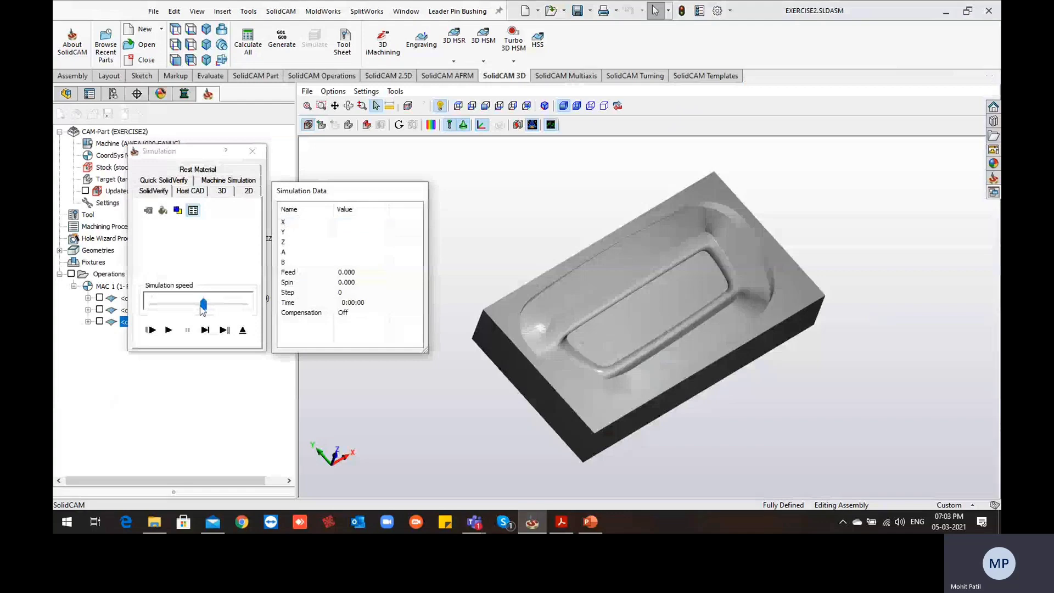
drag(202, 308, 160, 313)
click(168, 330)
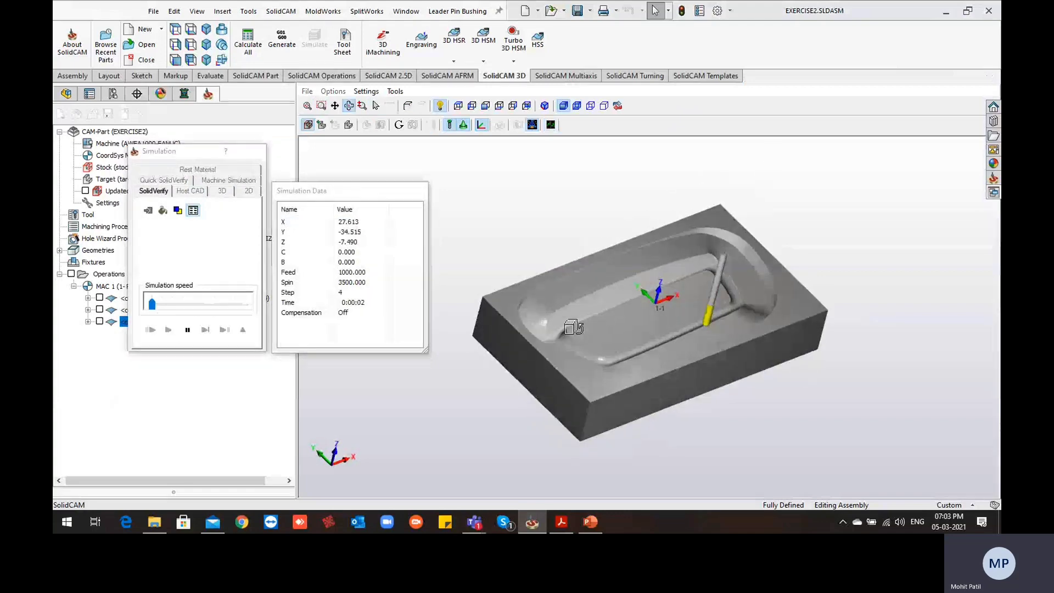
drag(182, 308, 213, 308)
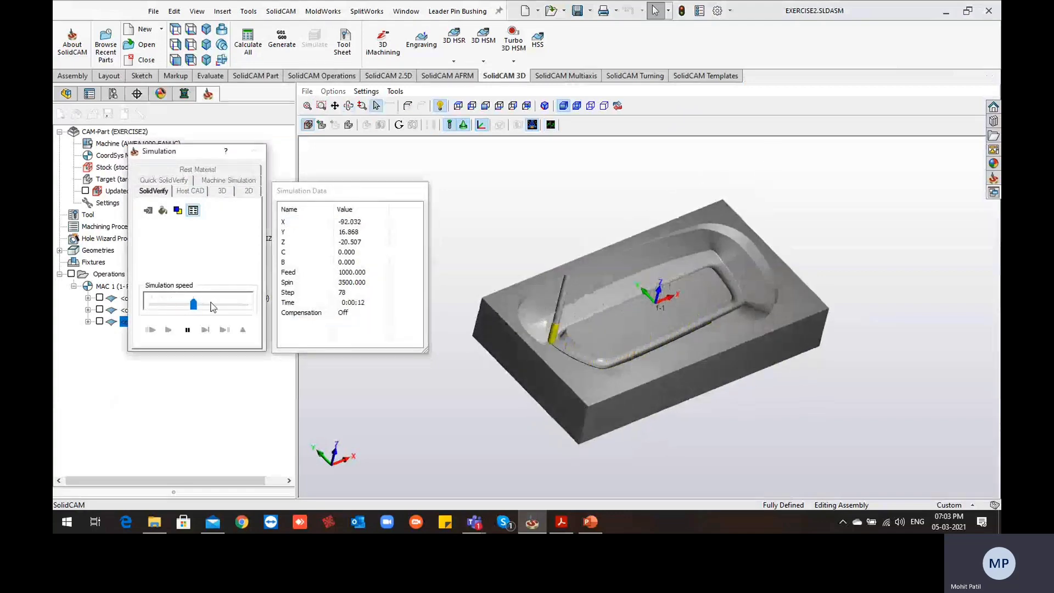
click(213, 307)
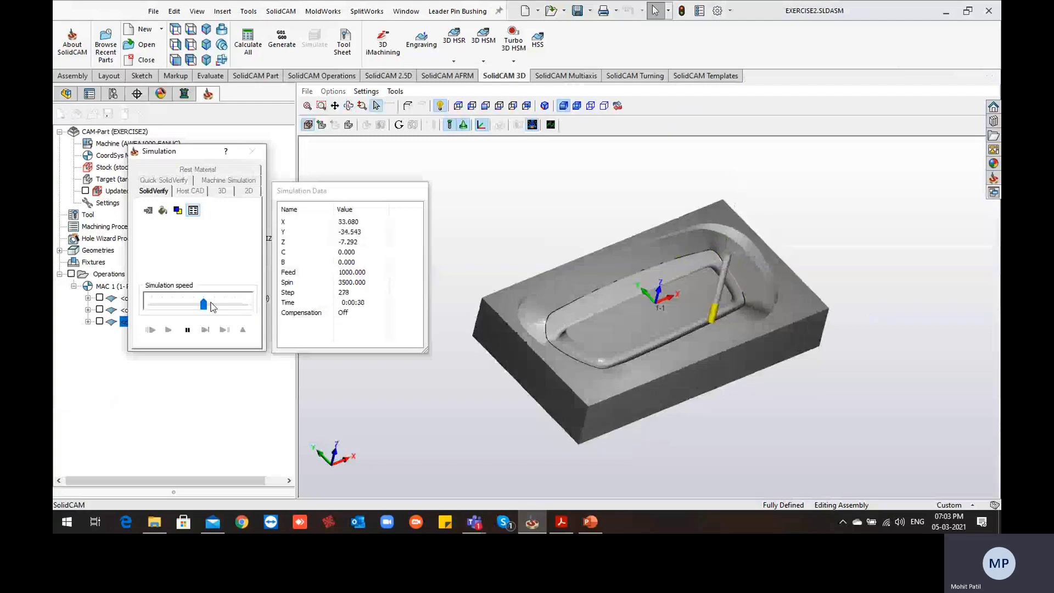
click(213, 306)
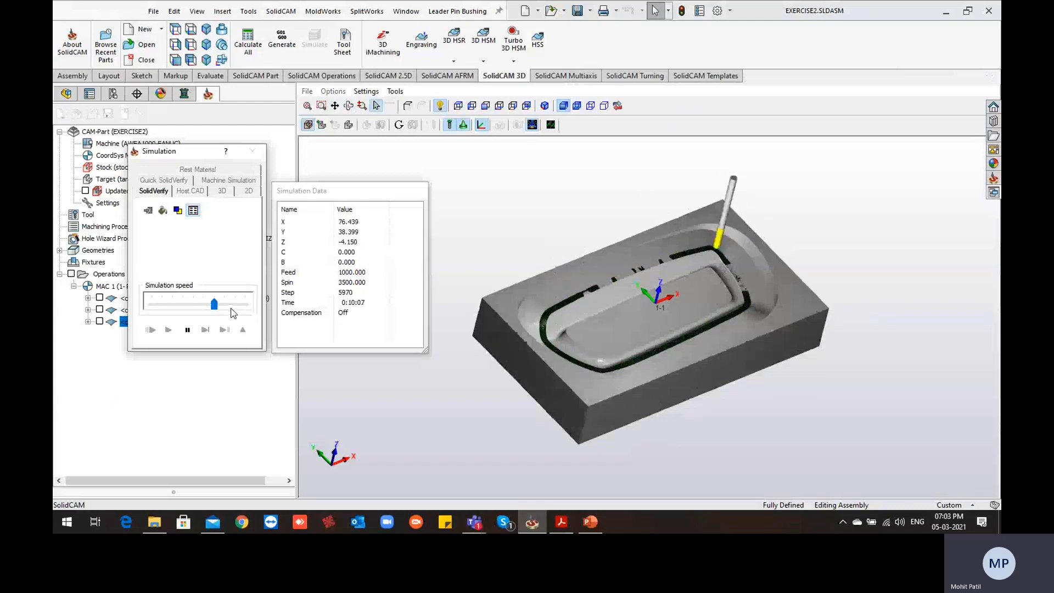
scroll(562, 361, up, 4)
middle_drag(562, 361, 595, 347)
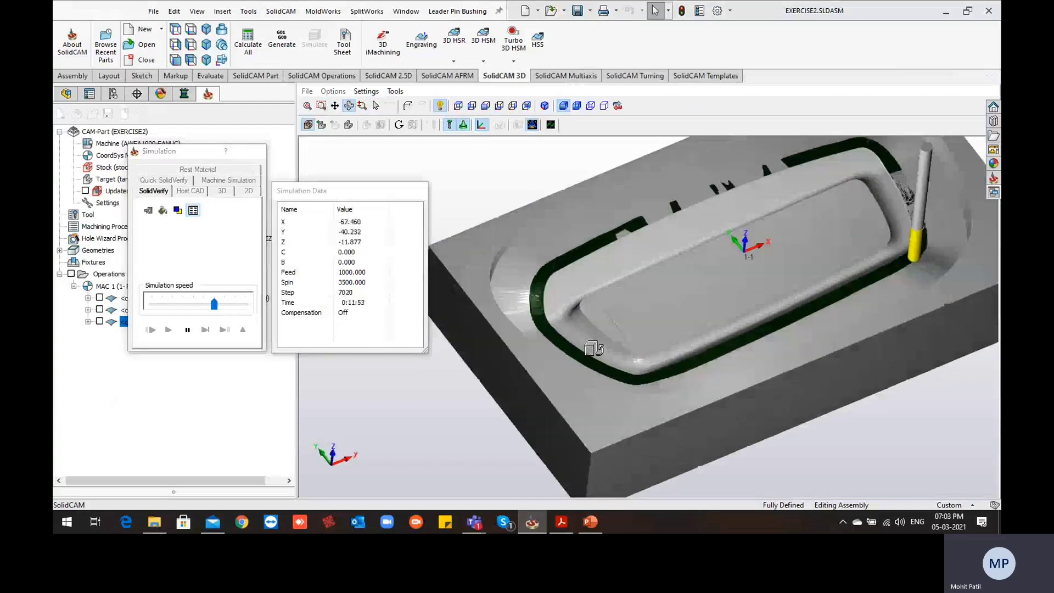
scroll(594, 347, down, 2)
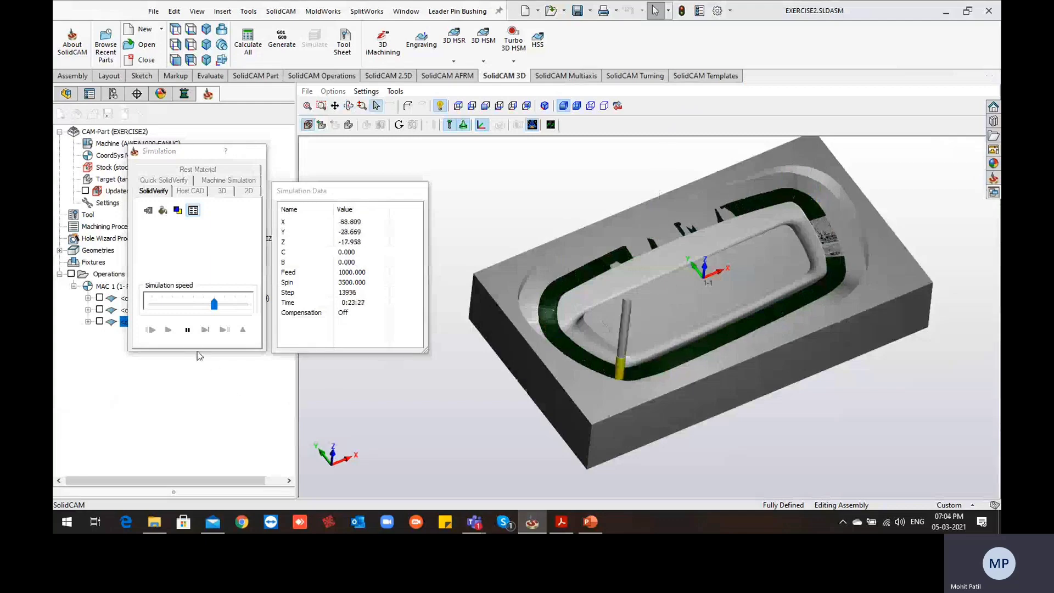
click(187, 330)
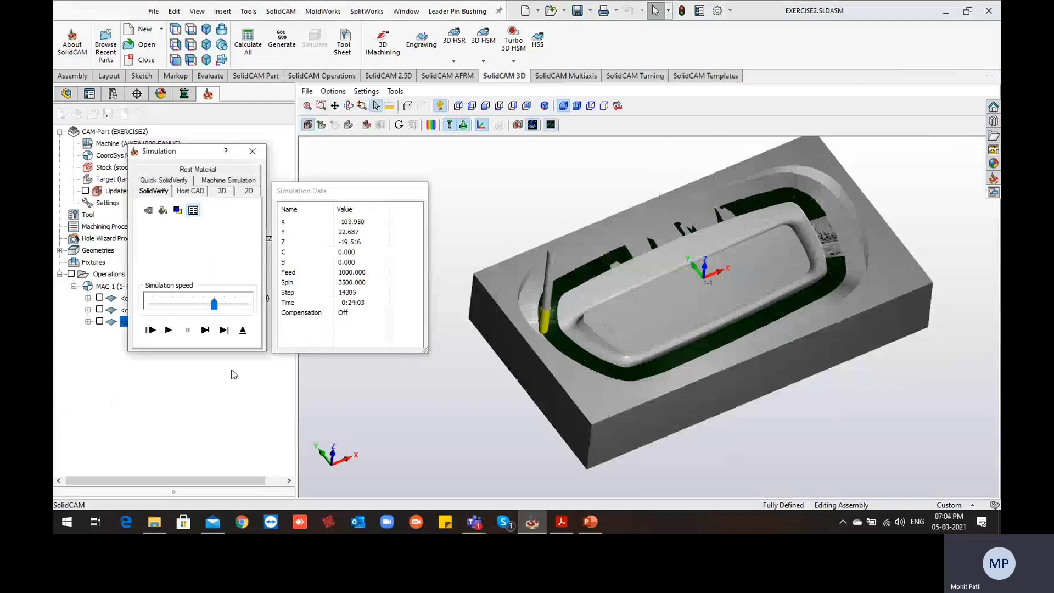
click(243, 330)
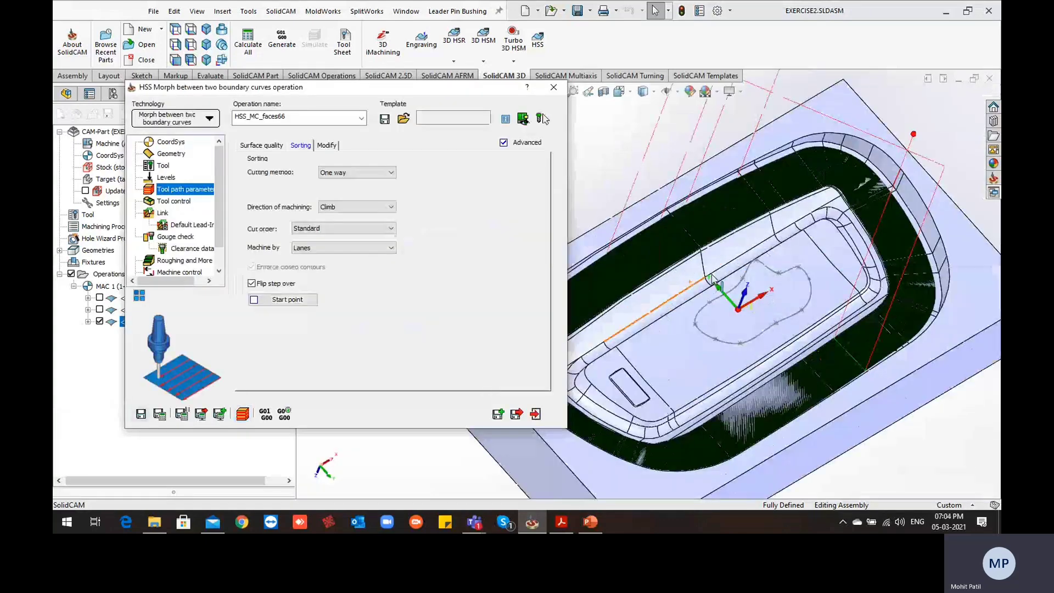
Set both large gaps along cut and large moves between slices to Use Lead-In/Out, and recalculate the operation
middle_drag(638, 229, 631, 210)
scroll(648, 264, up, 5)
scroll(584, 265, down, 6)
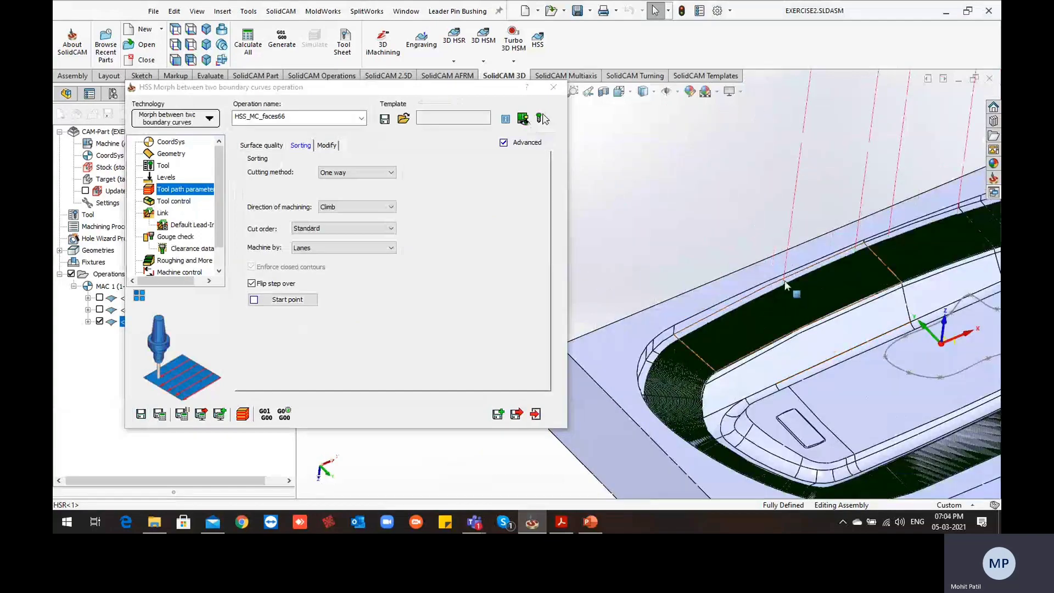
scroll(785, 285, down, 5)
scroll(748, 297, up, 6)
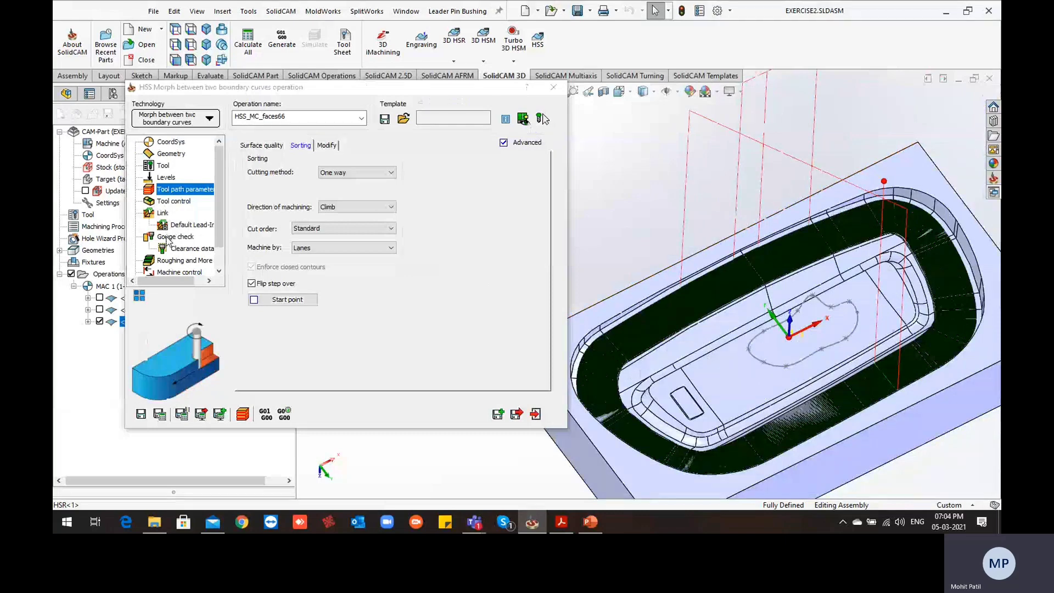
click(163, 213)
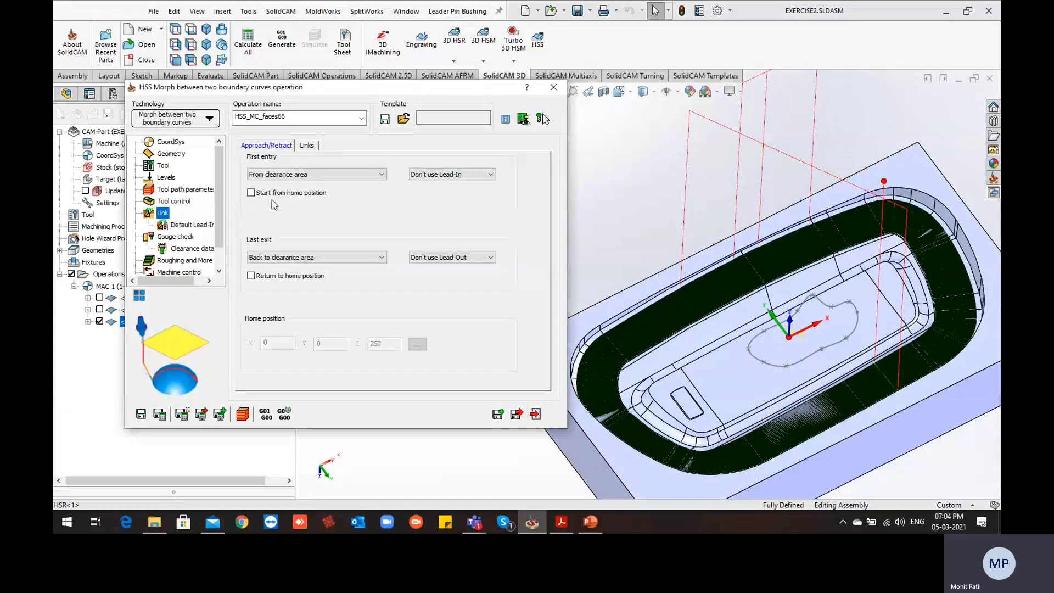
click(306, 147)
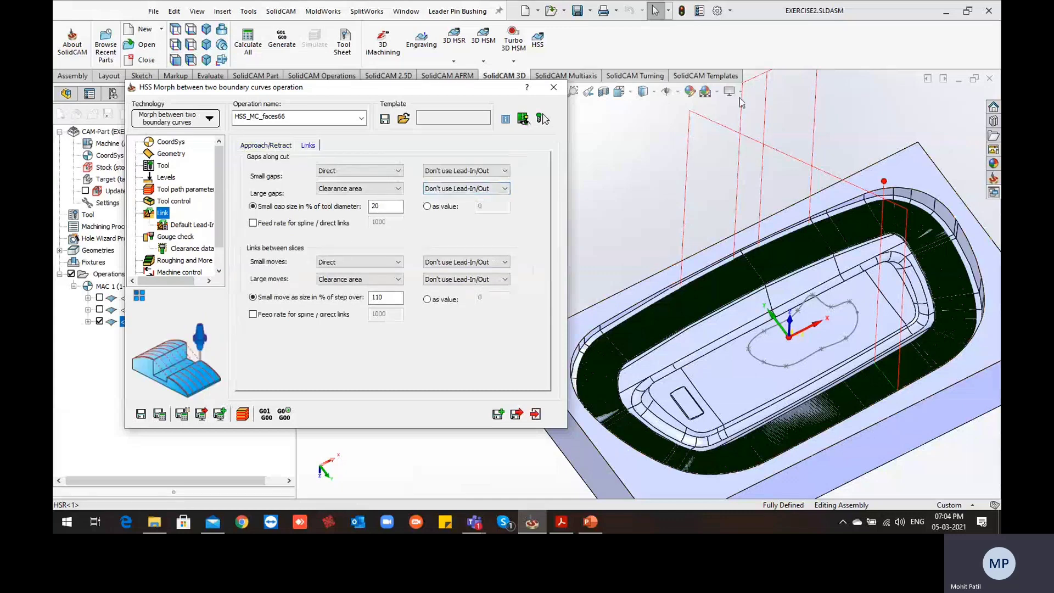
click(471, 189)
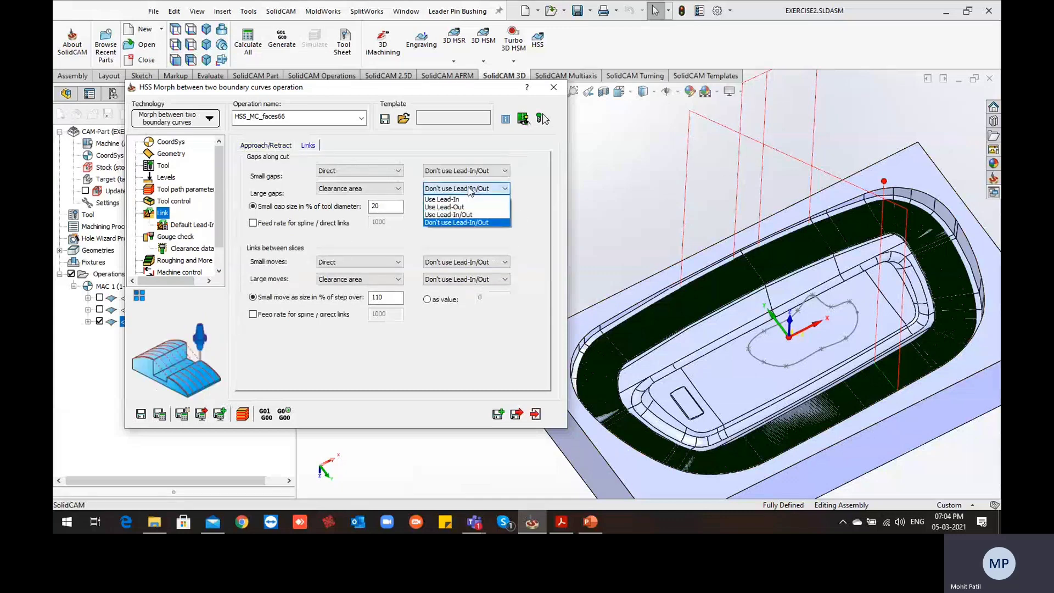
click(465, 215)
click(498, 281)
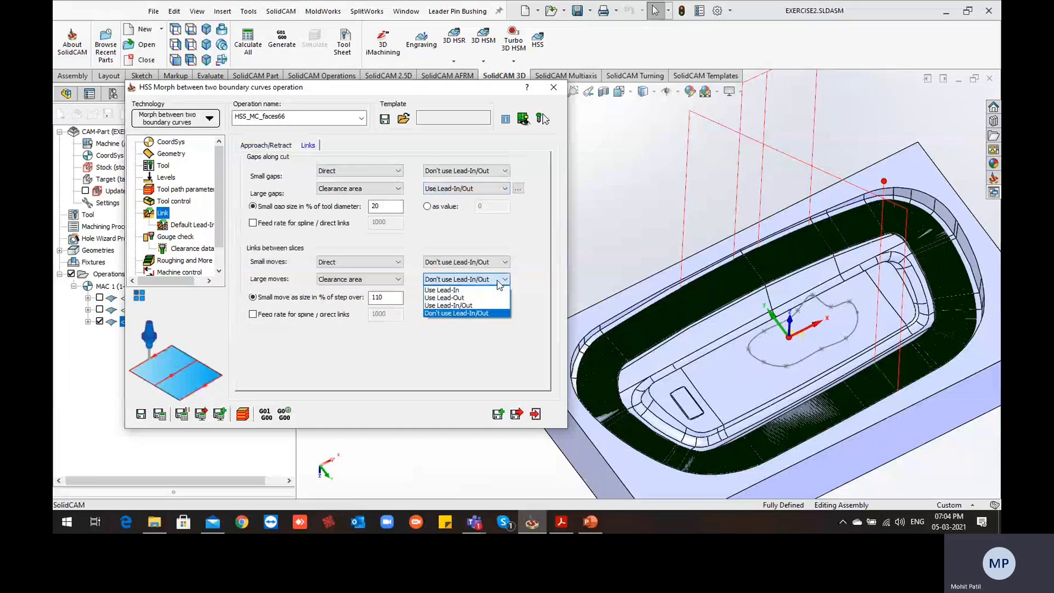
click(480, 305)
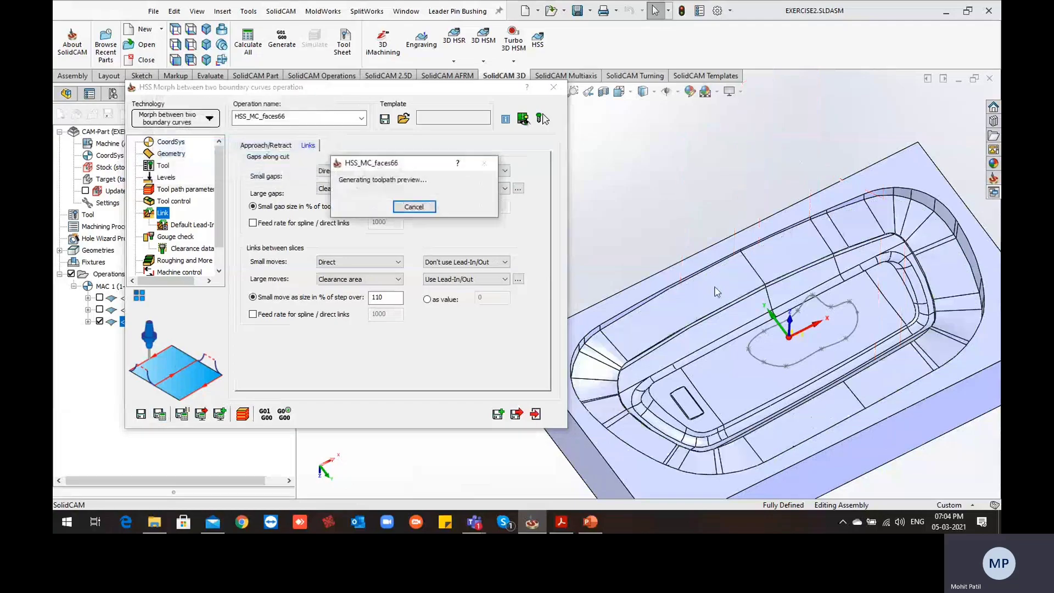
Examine the lead-in and lead-out arcs where the tool path enters and leaves the cavity walls, and close the operation
scroll(714, 286, down, 5)
mouse_move(720, 298)
middle_down()
mouse_move(726, 229)
mouse_move(719, 290)
middle_up()
scroll(718, 290, down, 2)
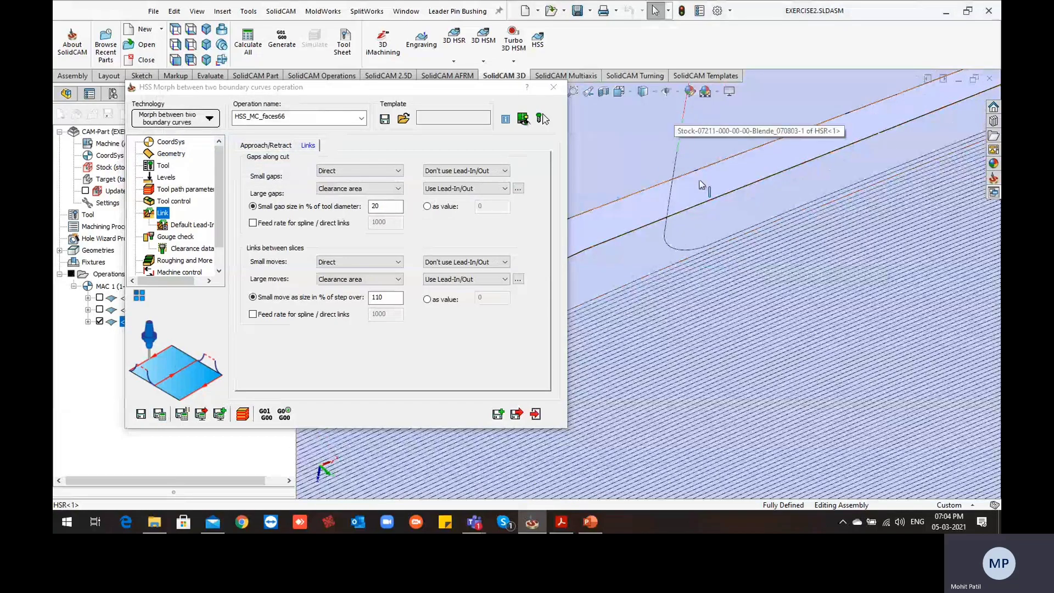
scroll(710, 198, up, 4)
scroll(884, 157, up, 2)
scroll(860, 197, up, 6)
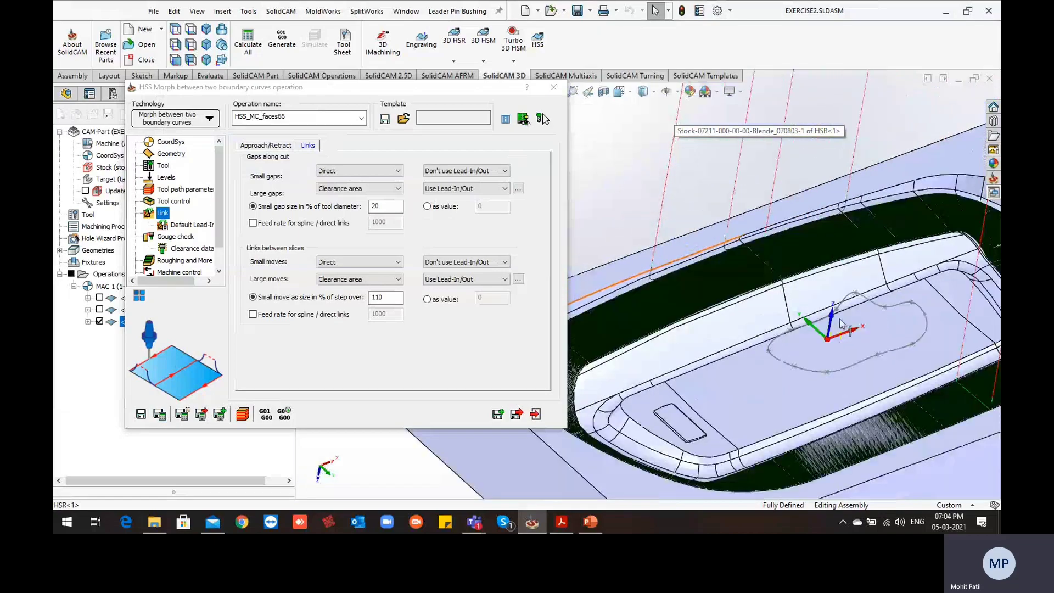
scroll(794, 323, down, 5)
scroll(730, 338, up, 2)
scroll(730, 342, down, 5)
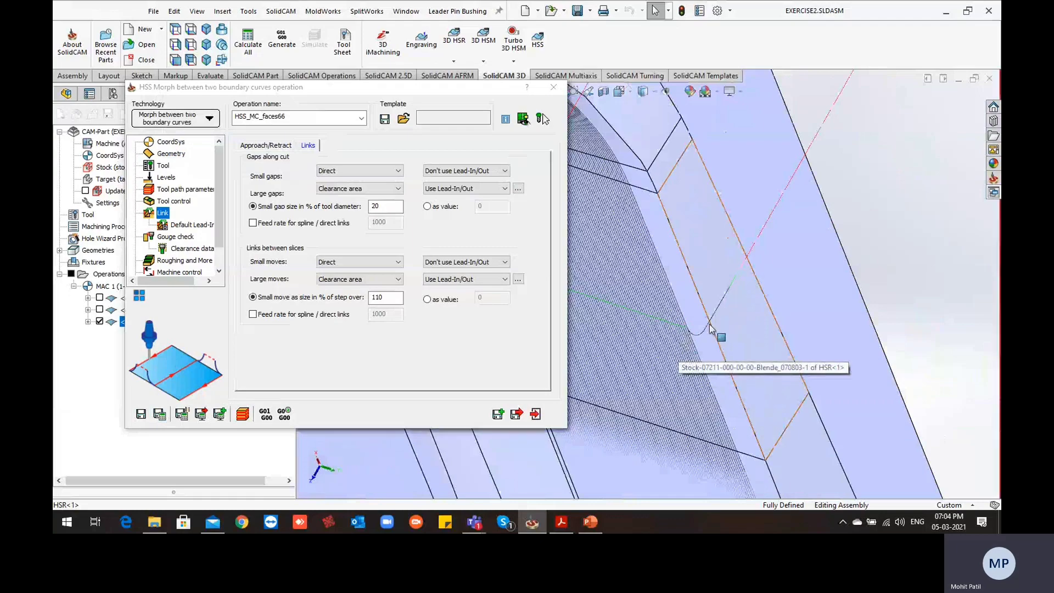
mouse_move(712, 329)
middle_down()
mouse_move(685, 337)
mouse_move(722, 323)
middle_up()
scroll(721, 324, up, 2)
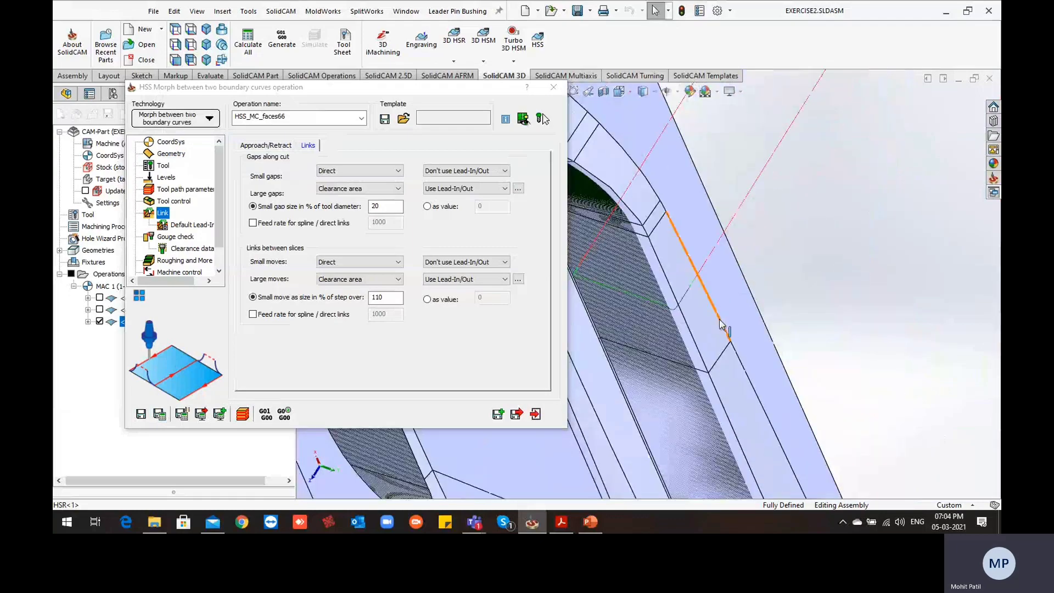
scroll(644, 333, up, 6)
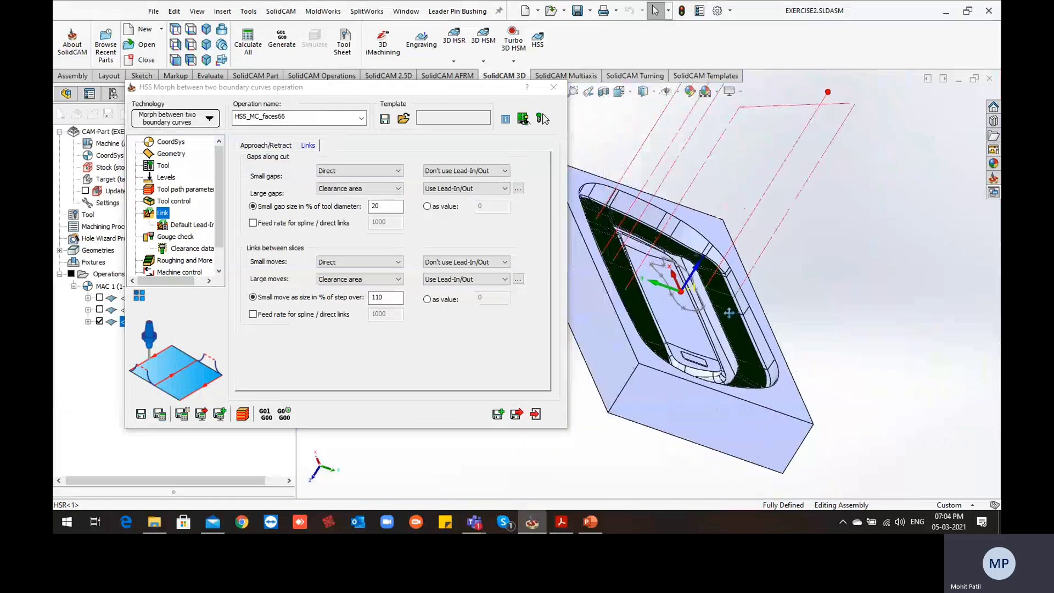
middle_drag(731, 364, 636, 371)
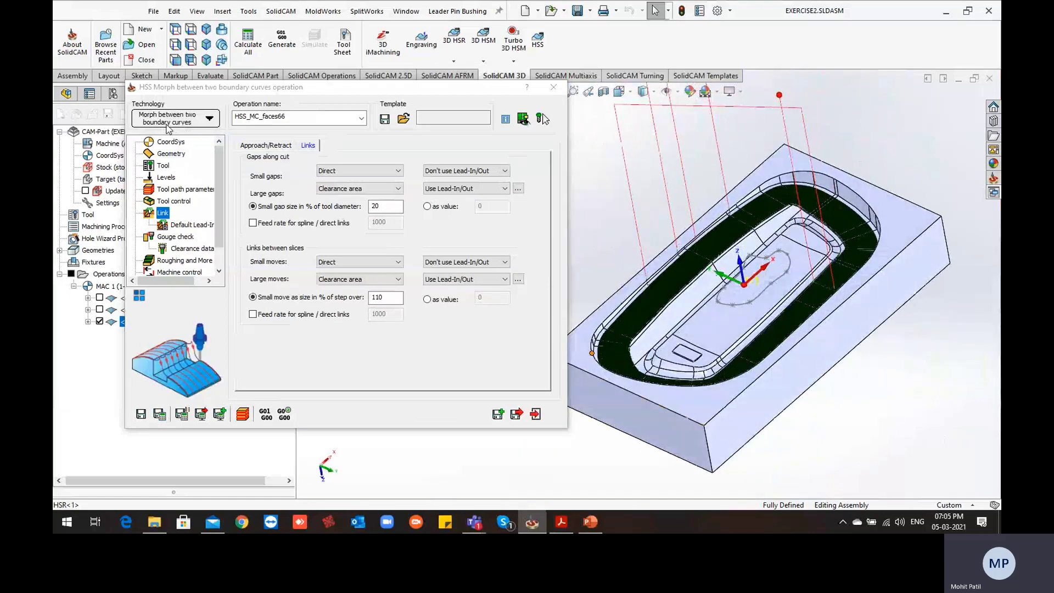
click(561, 91)
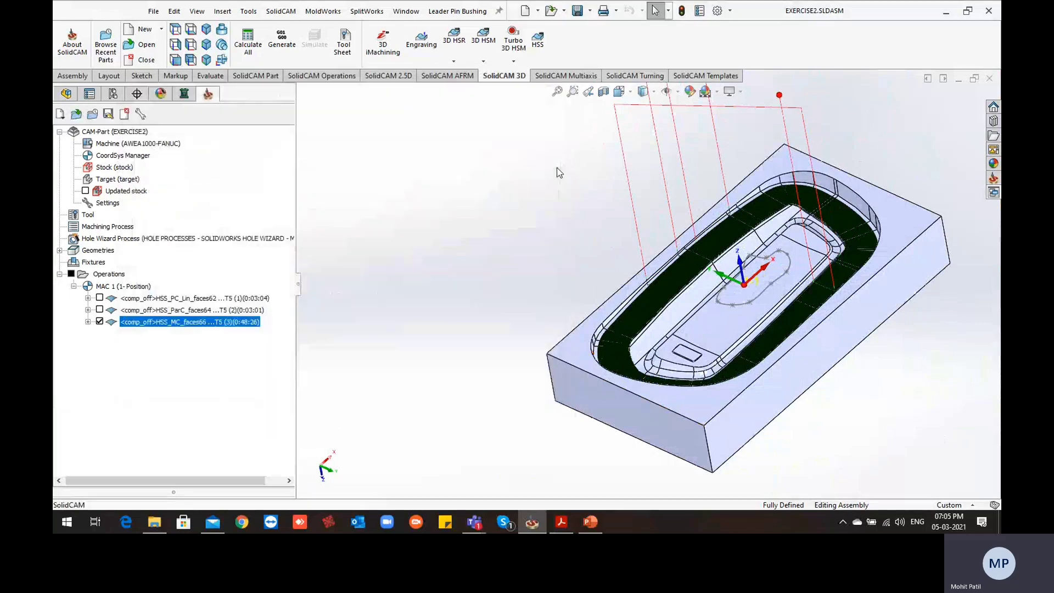
Hide the tool path of HSS_MC_faces66 and examine the narrow faces along the inner edge of the cavity's sloped wall
click(99, 322)
scroll(597, 333, down, 5)
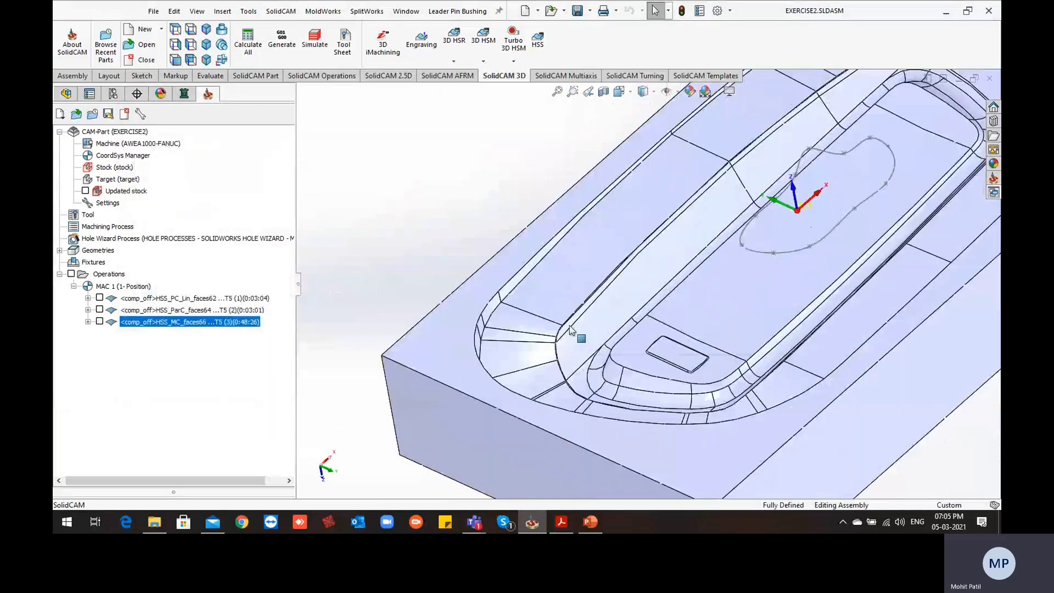
scroll(596, 332, down, 4)
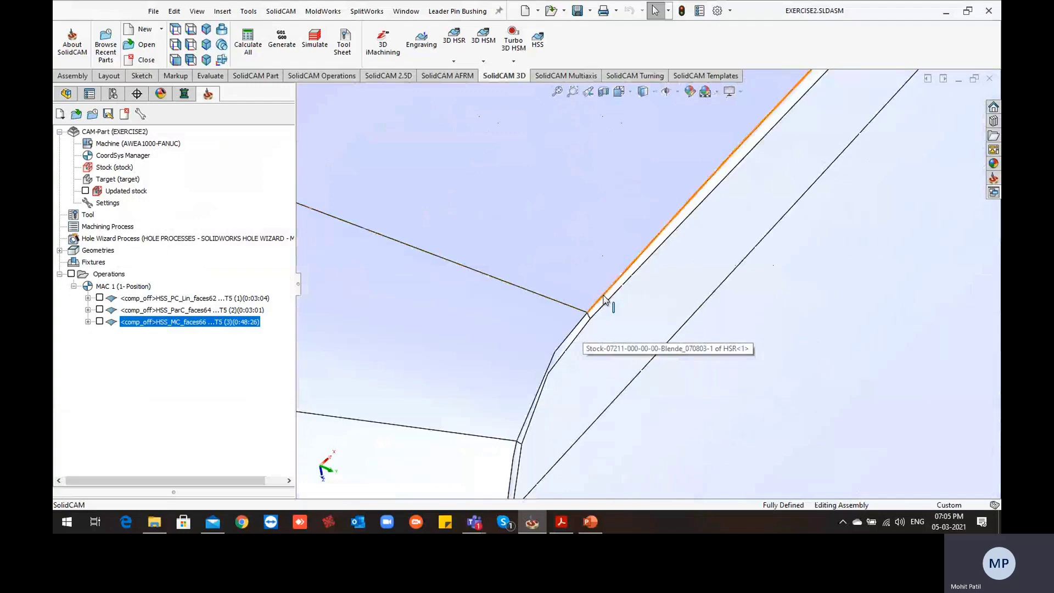
scroll(583, 346, up, 4)
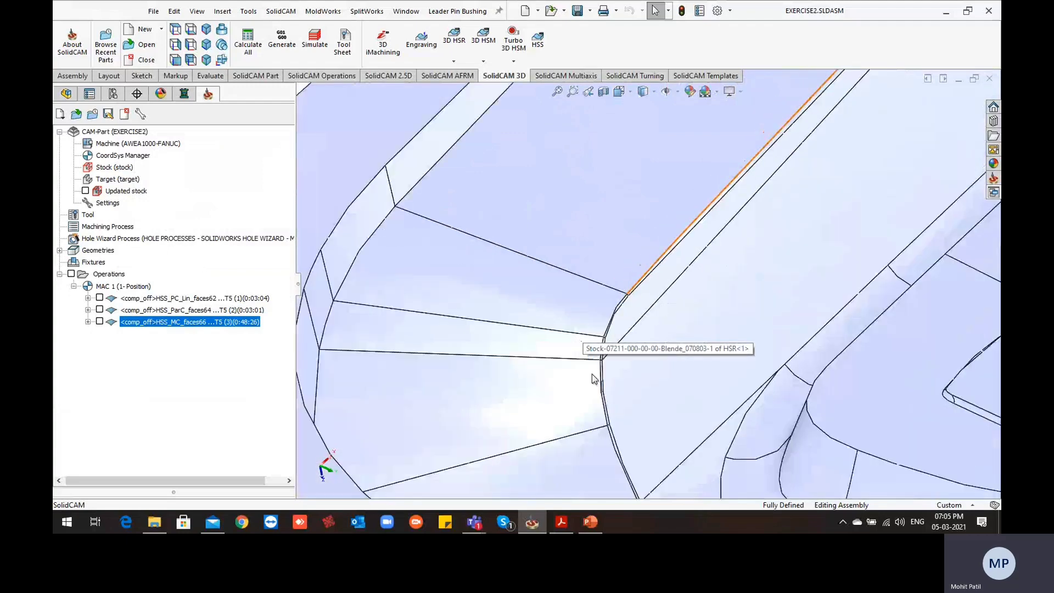
scroll(604, 312, up, 4)
scroll(606, 312, down, 4)
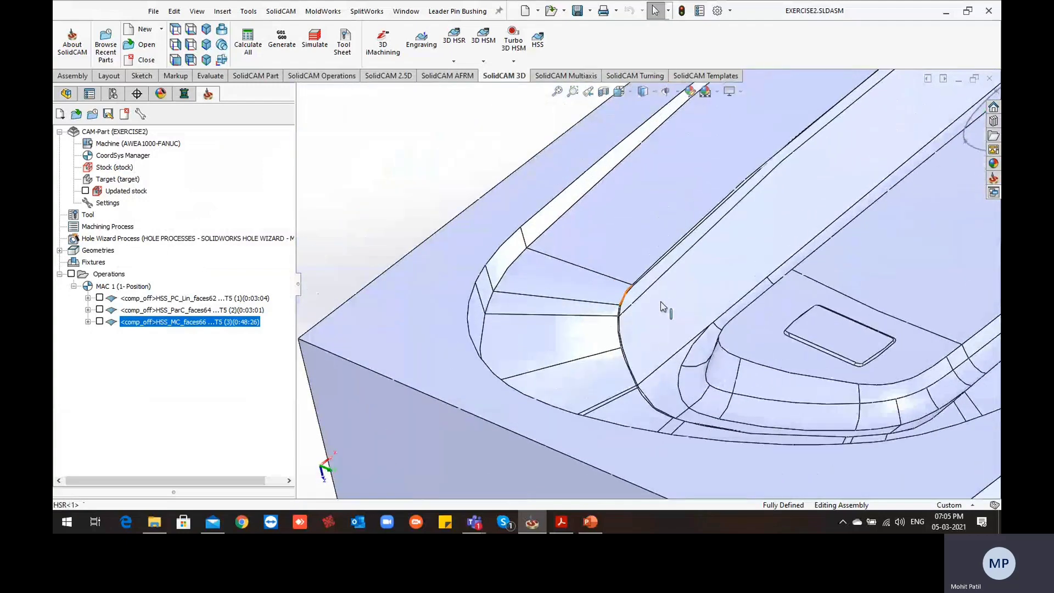
scroll(606, 311, down, 2)
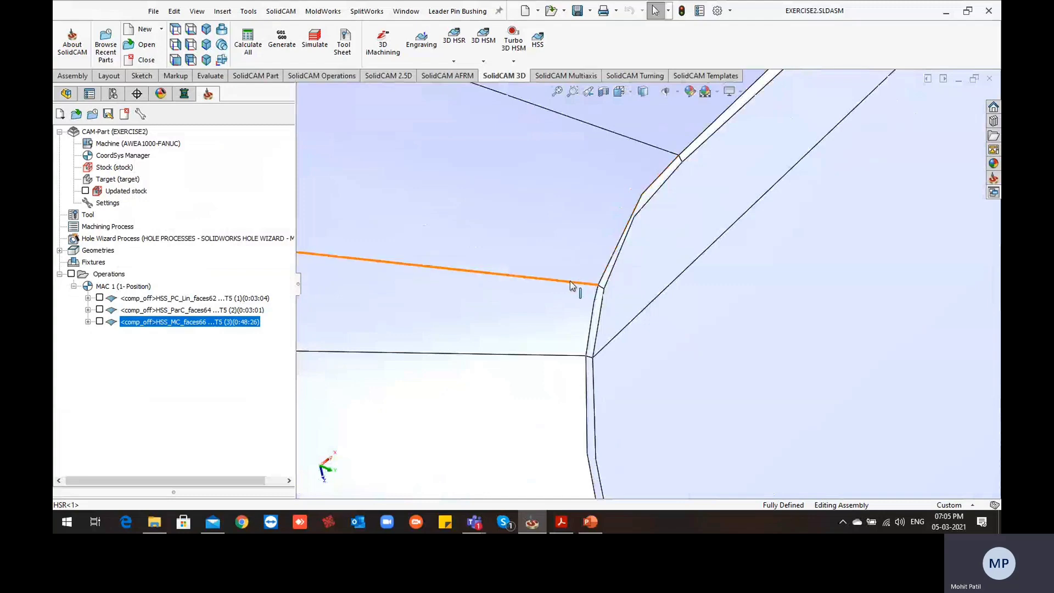
scroll(569, 283, up, 1)
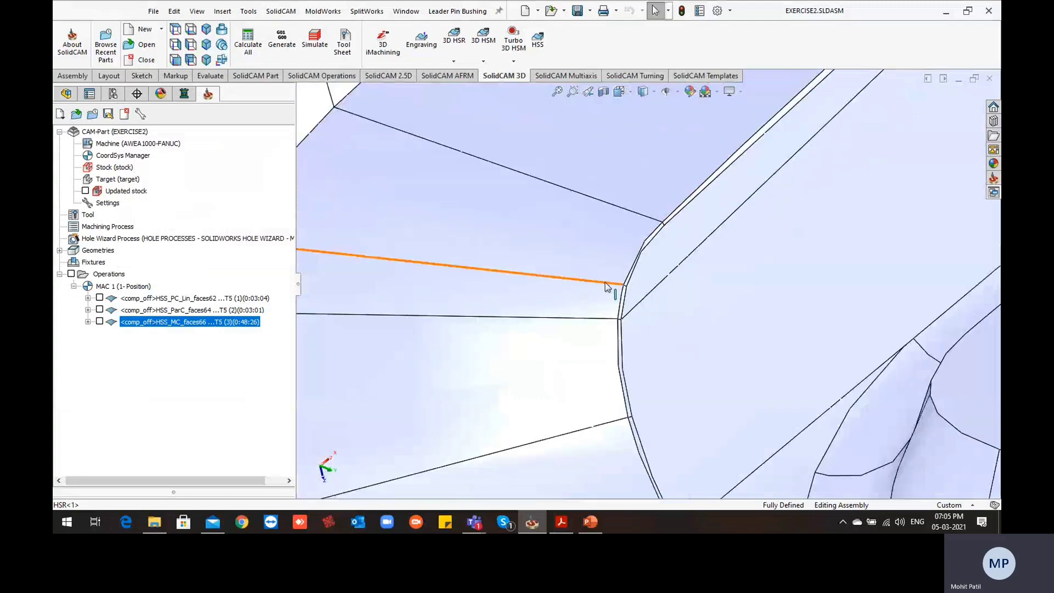
scroll(632, 245, up, 2)
scroll(607, 280, up, 6)
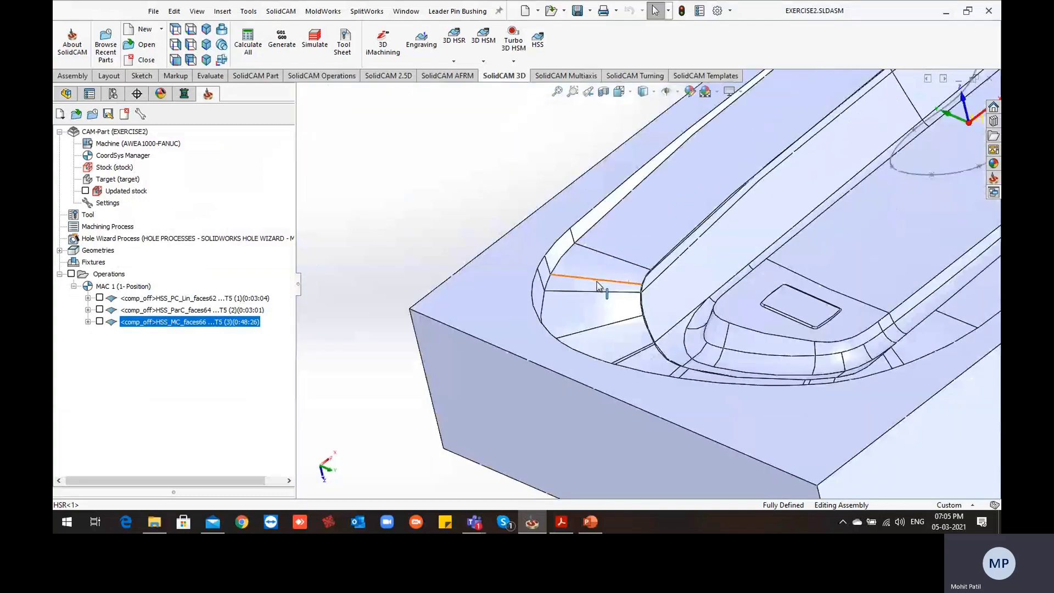
Start a new HSS operation with the Morph between two adjacent surfaces technology
middle_drag(786, 185, 872, 250)
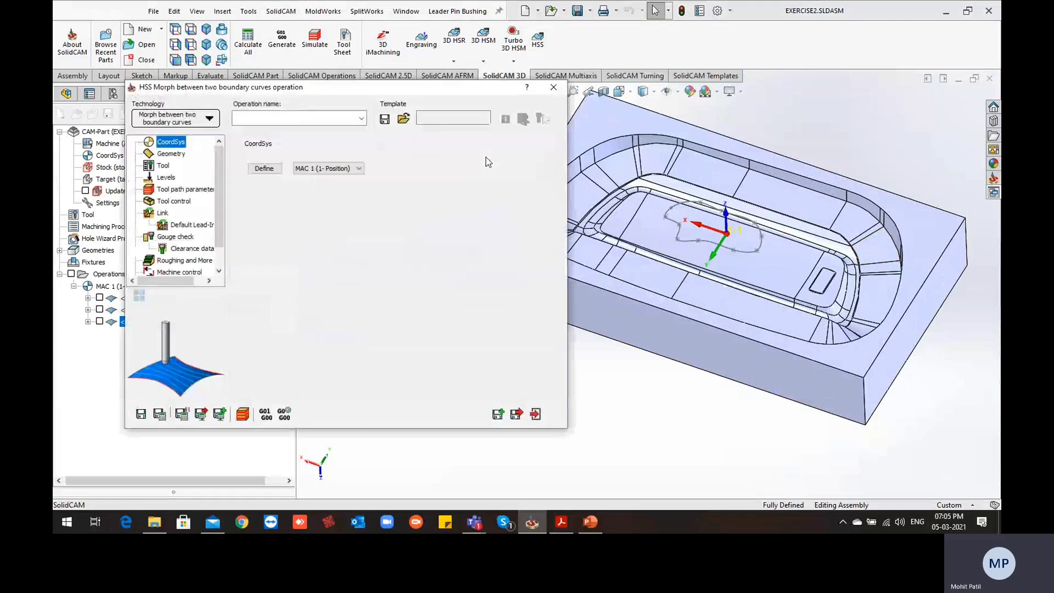
click(210, 120)
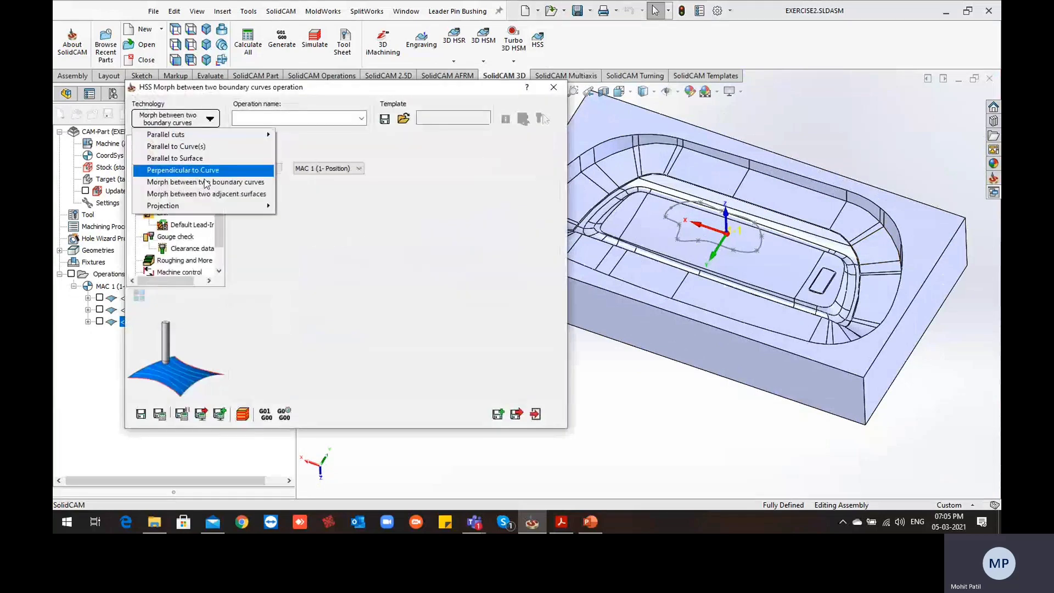
click(225, 200)
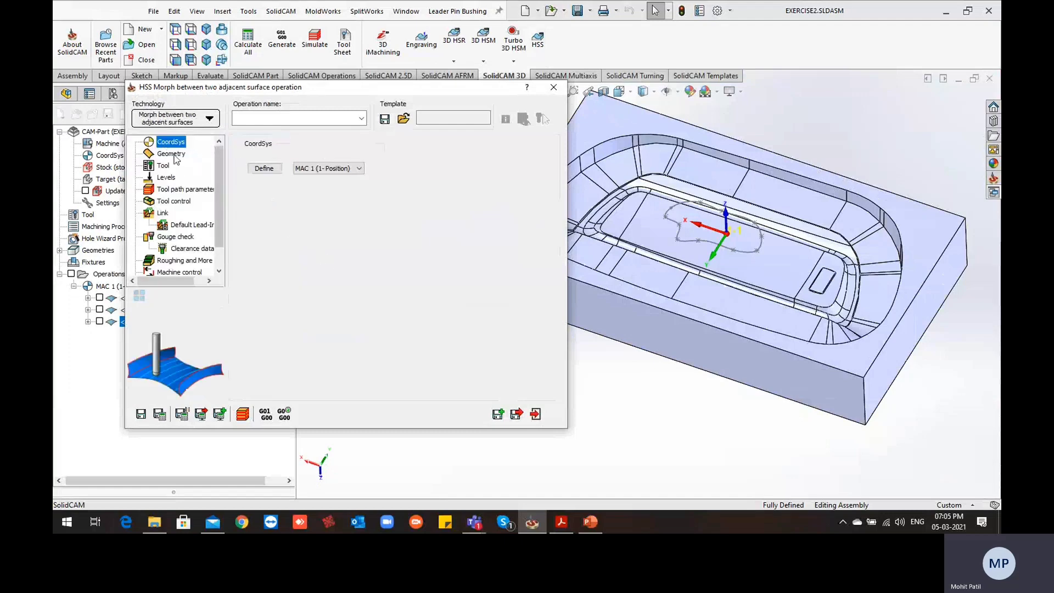
Start a new drive surface geometry and select the adjoining wall faces from the cavity's rounded corner along its long side
click(174, 154)
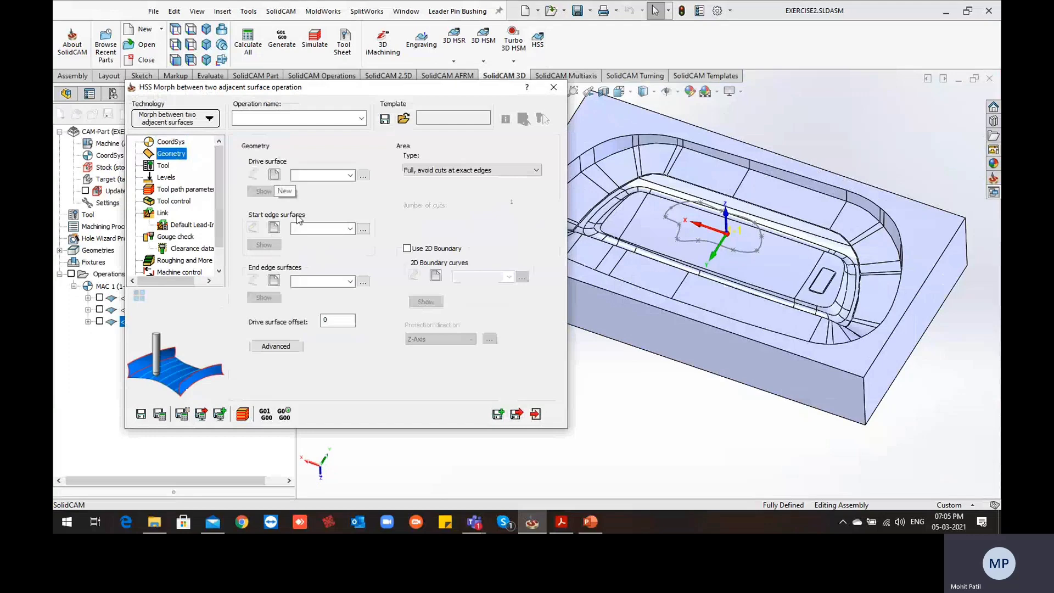
click(274, 175)
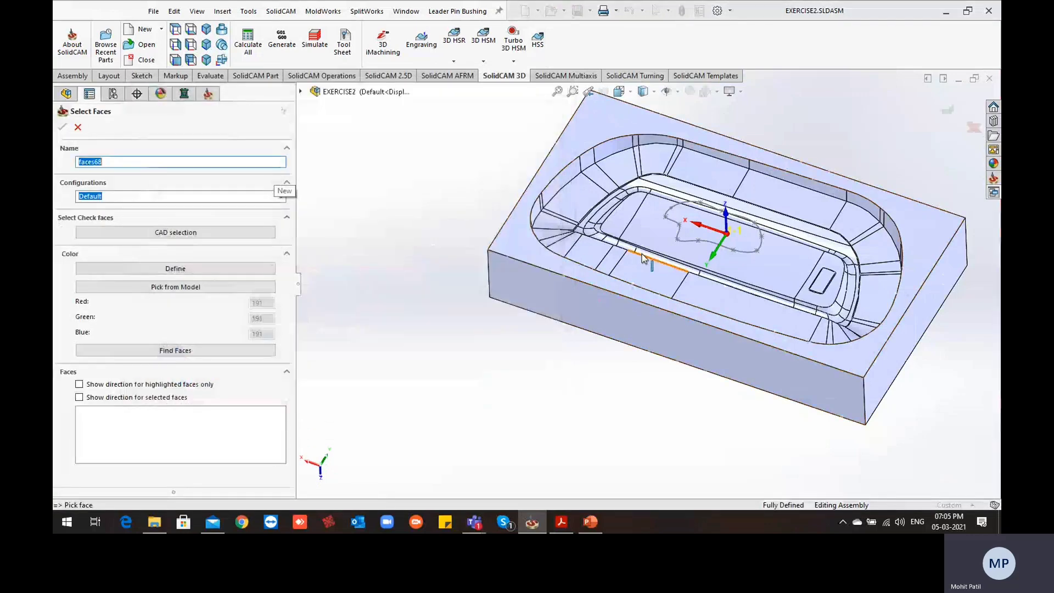
scroll(644, 258, down, 5)
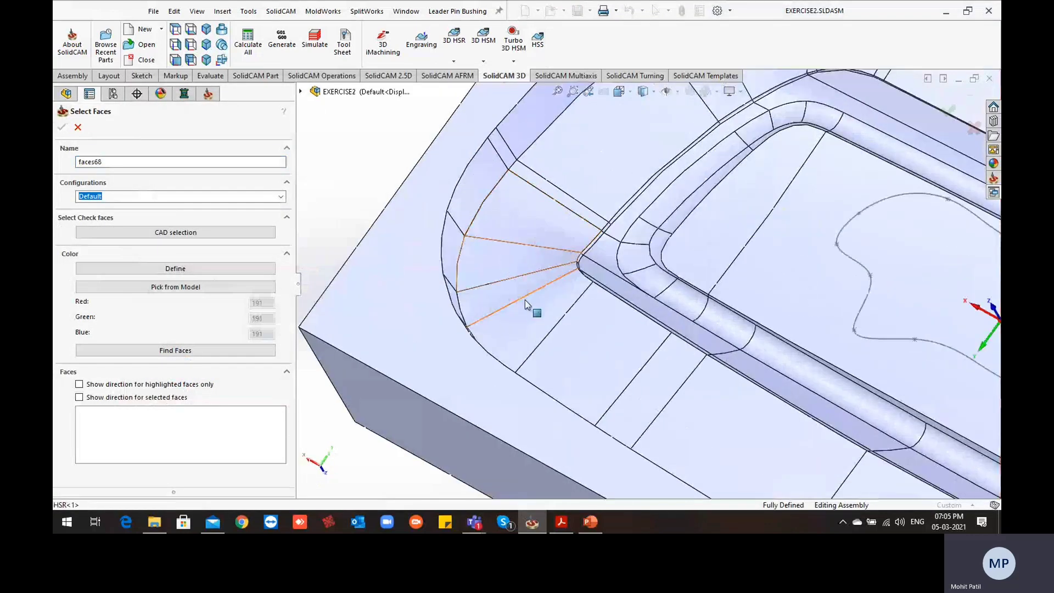
click(515, 281)
click(541, 316)
click(614, 338)
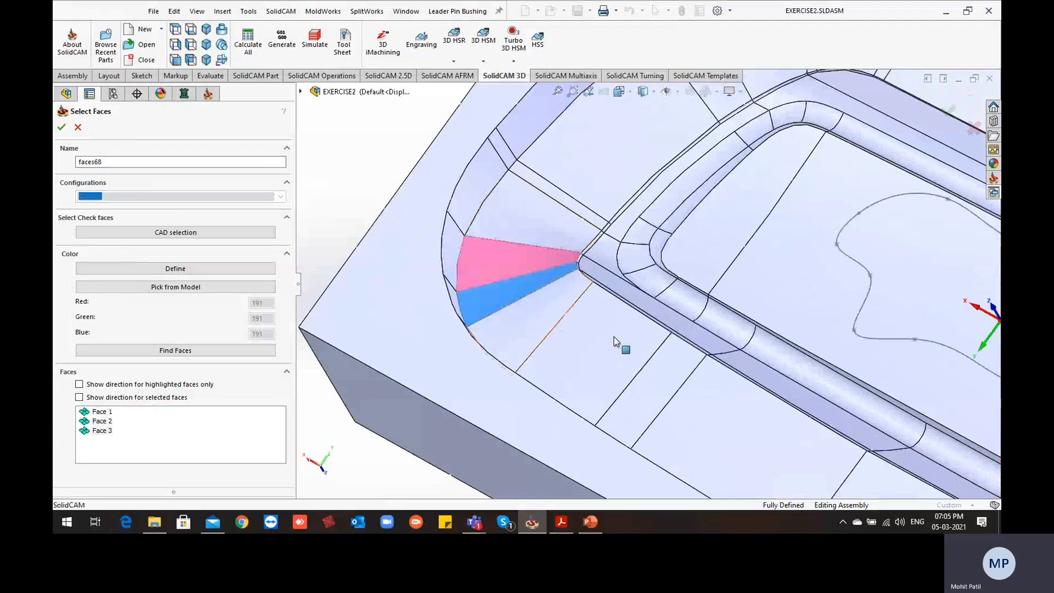
click(728, 413)
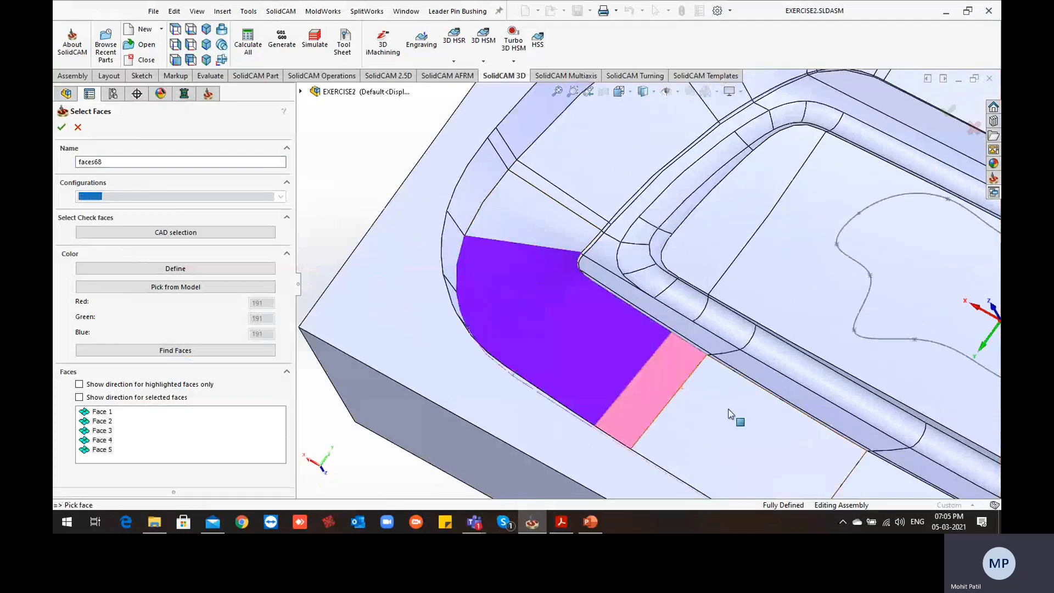
Add the remaining long-side wall faces and those around the opposite rounded corner to the drive surface, including the thin sliver face between them
scroll(725, 391, up, 3)
scroll(777, 383, down, 4)
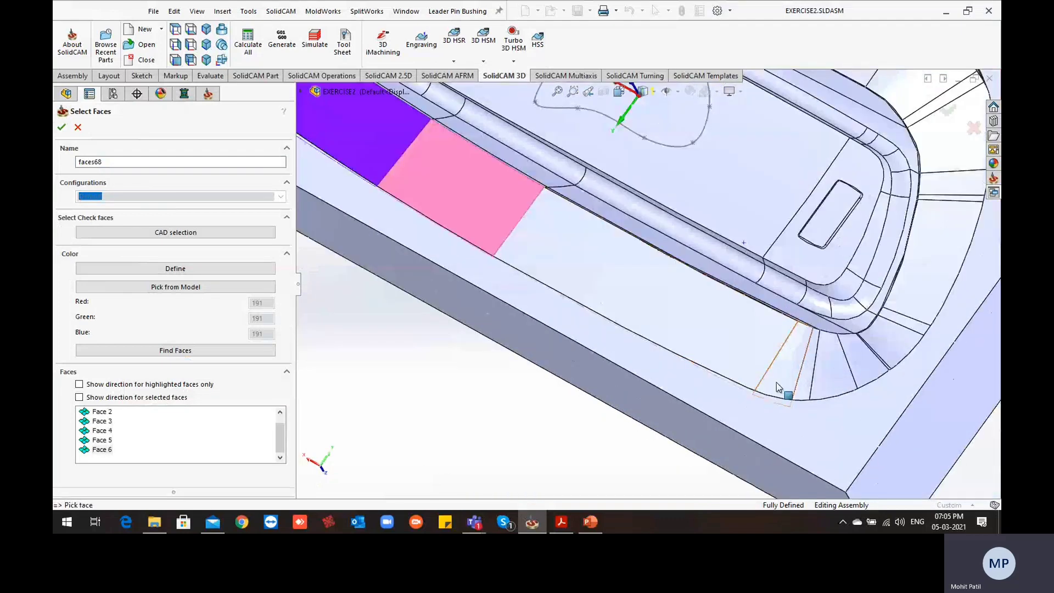
click(776, 366)
click(792, 364)
scroll(827, 360, down, 1)
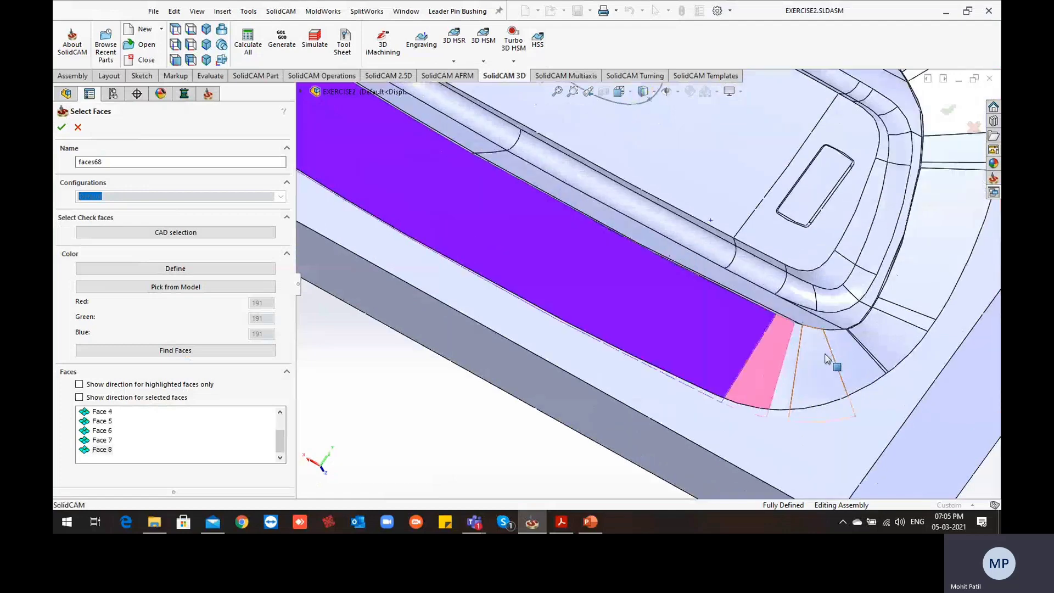
scroll(834, 360, down, 1)
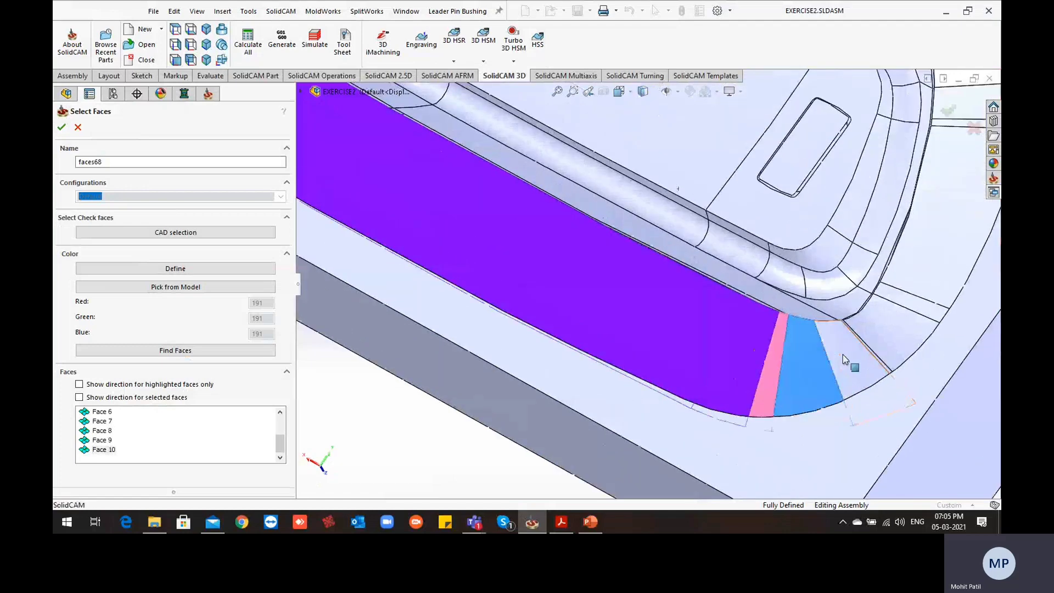
click(842, 354)
click(866, 336)
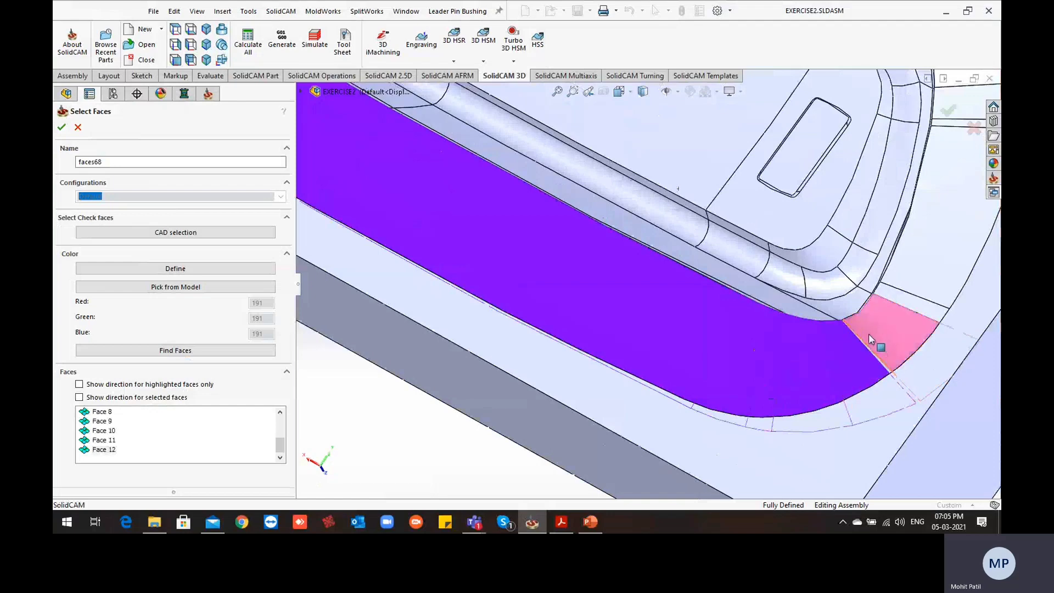
scroll(805, 348, down, 3)
click(777, 369)
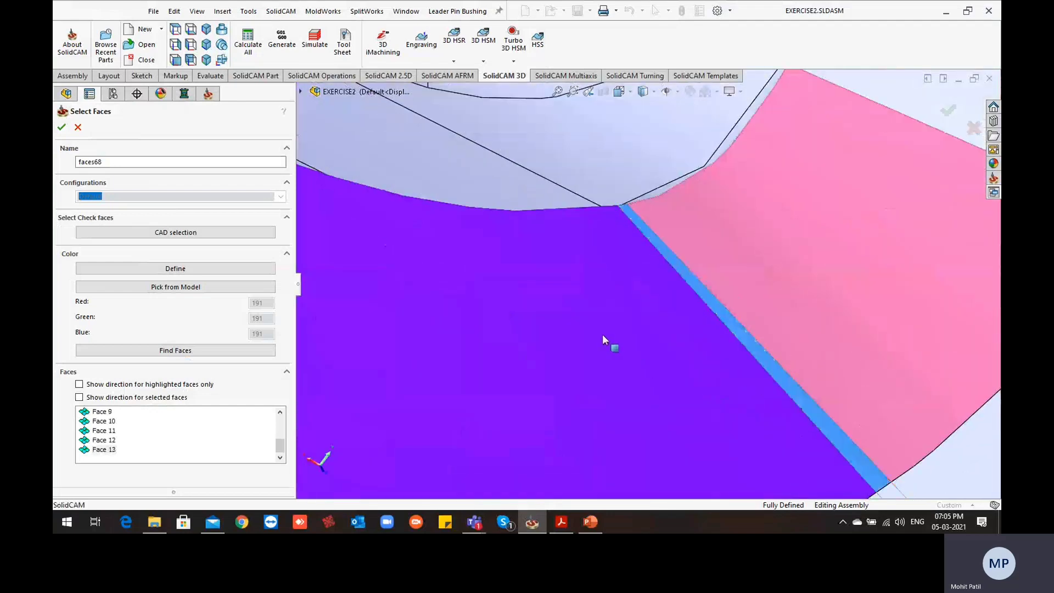
scroll(570, 299, up, 6)
scroll(537, 277, down, 4)
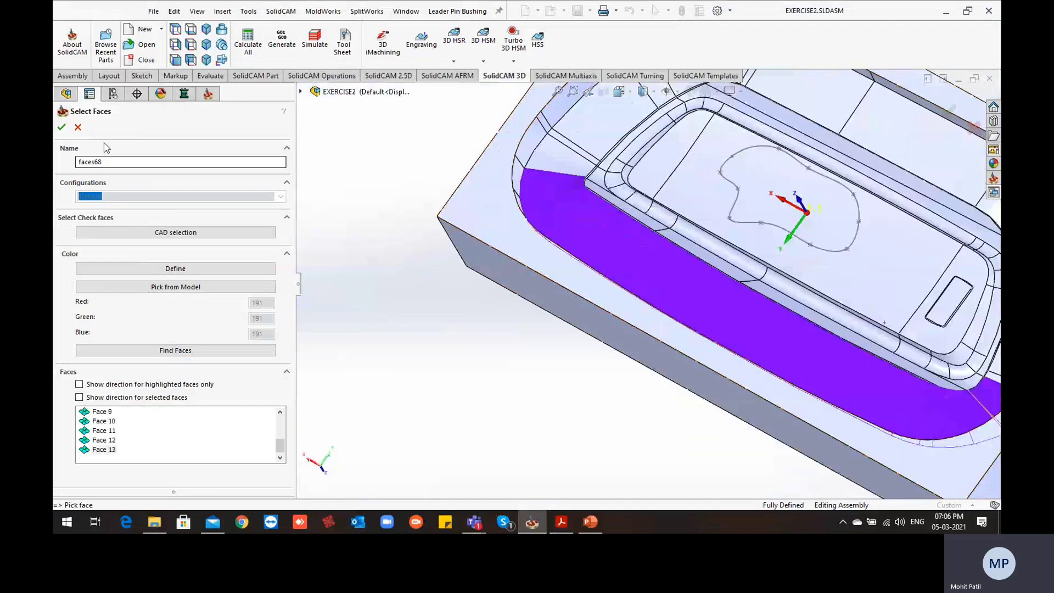
Accept the drive surface faces and examine the narrow faces on the inner edge at the cavity's rounded corner
click(62, 127)
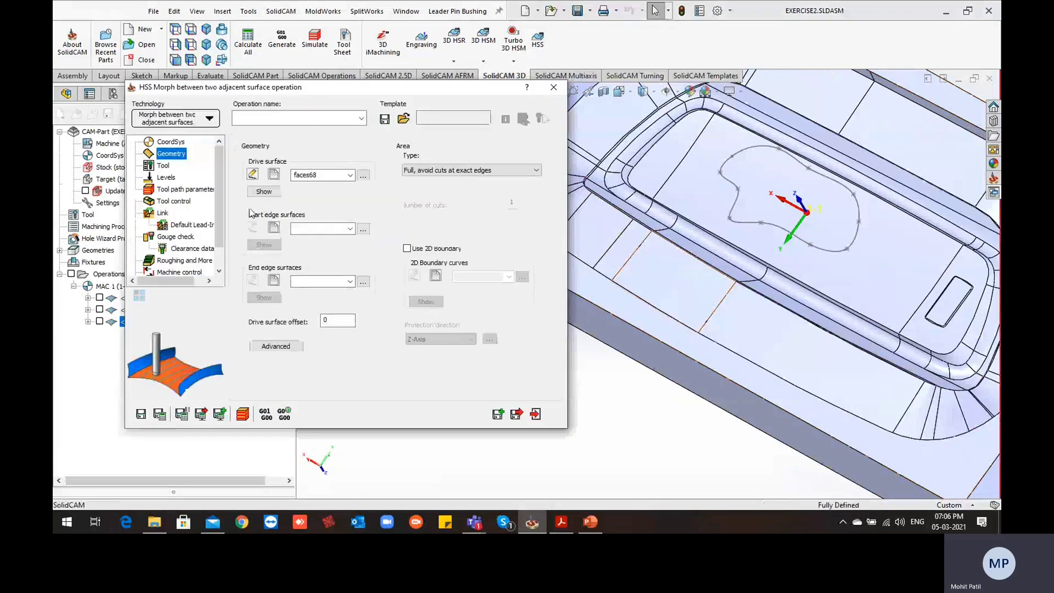
scroll(677, 296, up, 5)
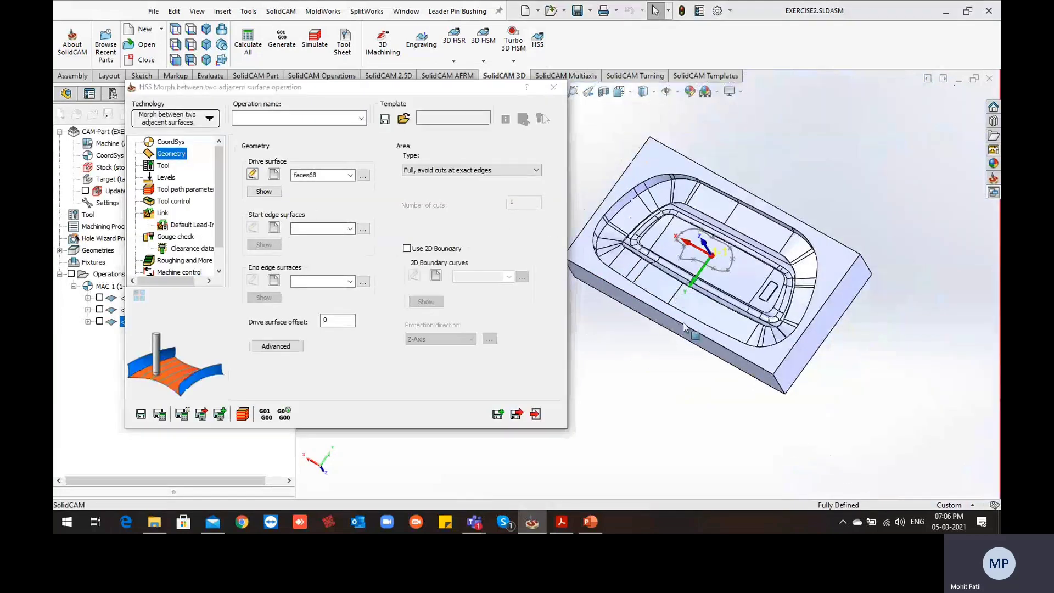
ctrl+middle_drag(690, 335, 699, 431)
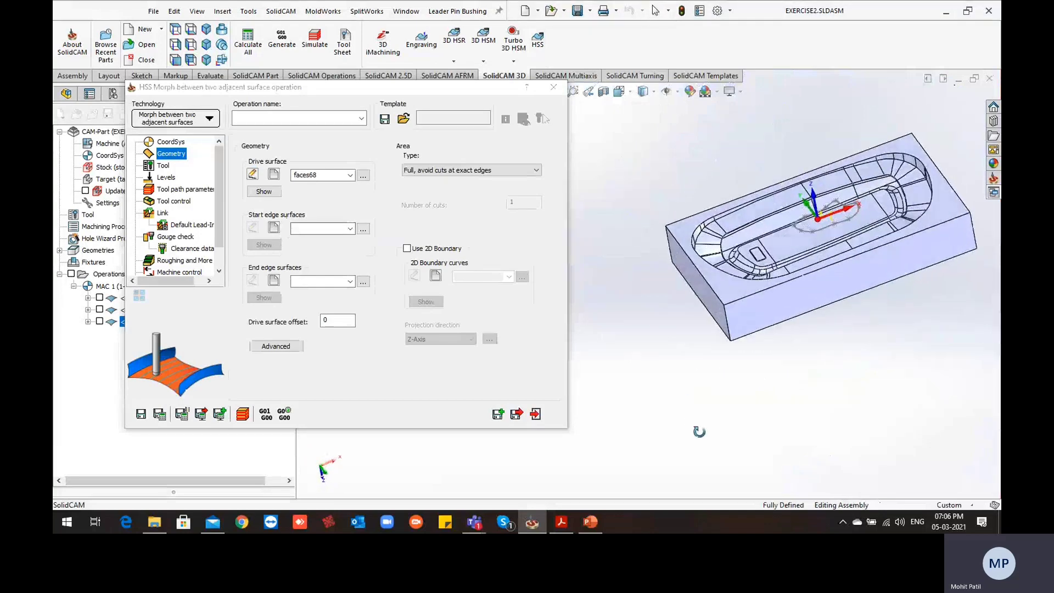
scroll(746, 228, down, 5)
scroll(675, 292, down, 5)
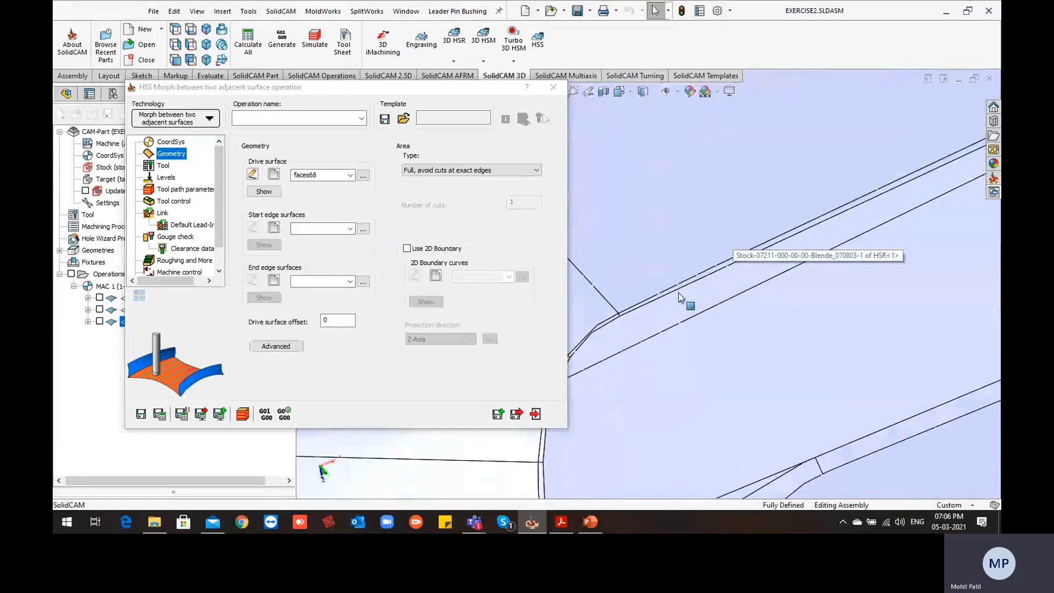
scroll(659, 322, up, 5)
scroll(640, 372, down, 6)
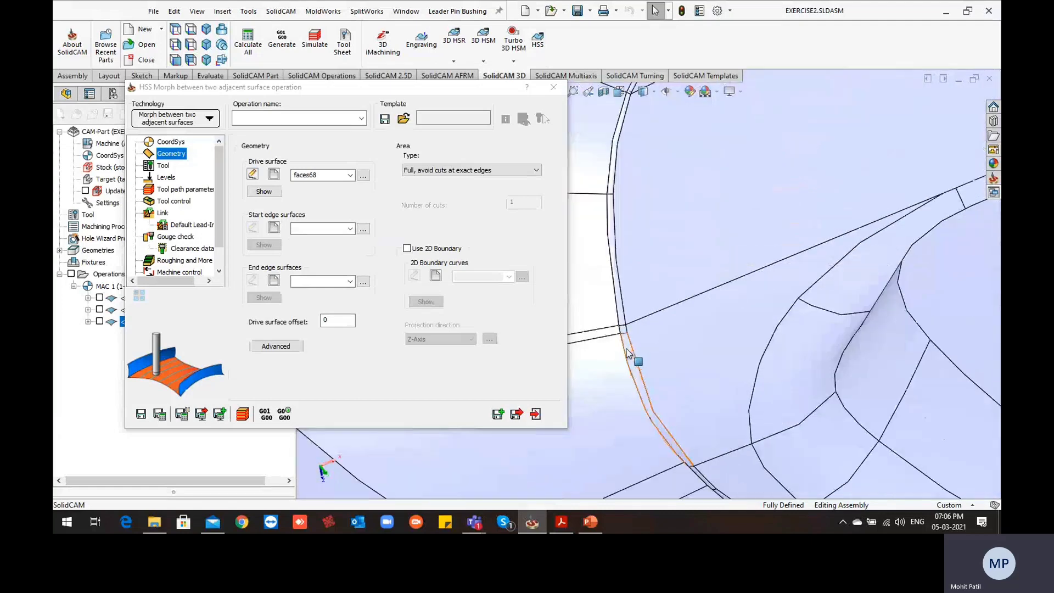
click(630, 356)
scroll(626, 329, down, 2)
click(624, 333)
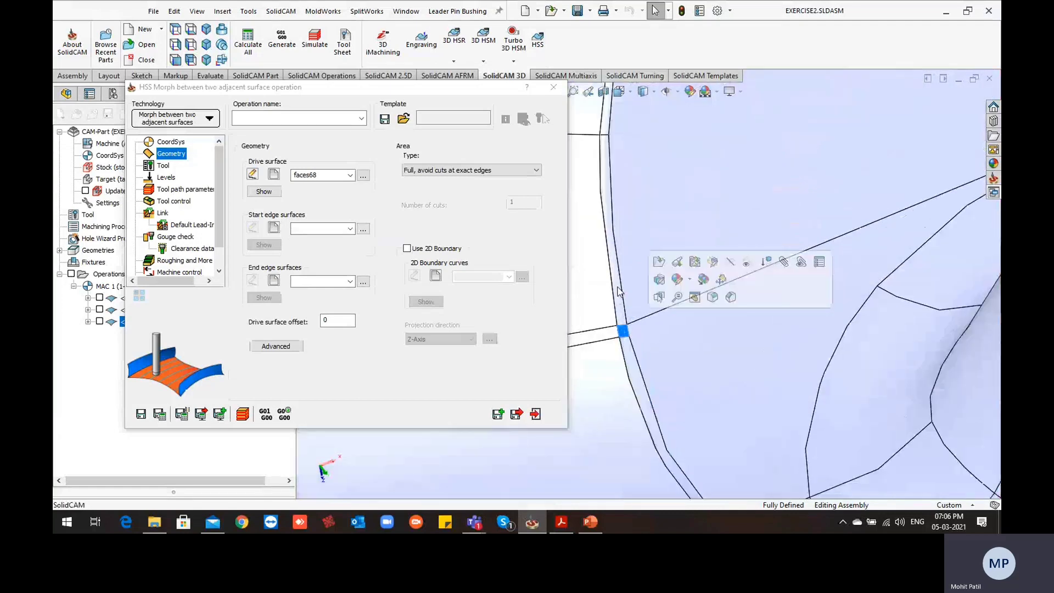
Start a new start edge surfaces geometry and select the narrow inner-edge faces around the cavity's first rounded corner
click(274, 229)
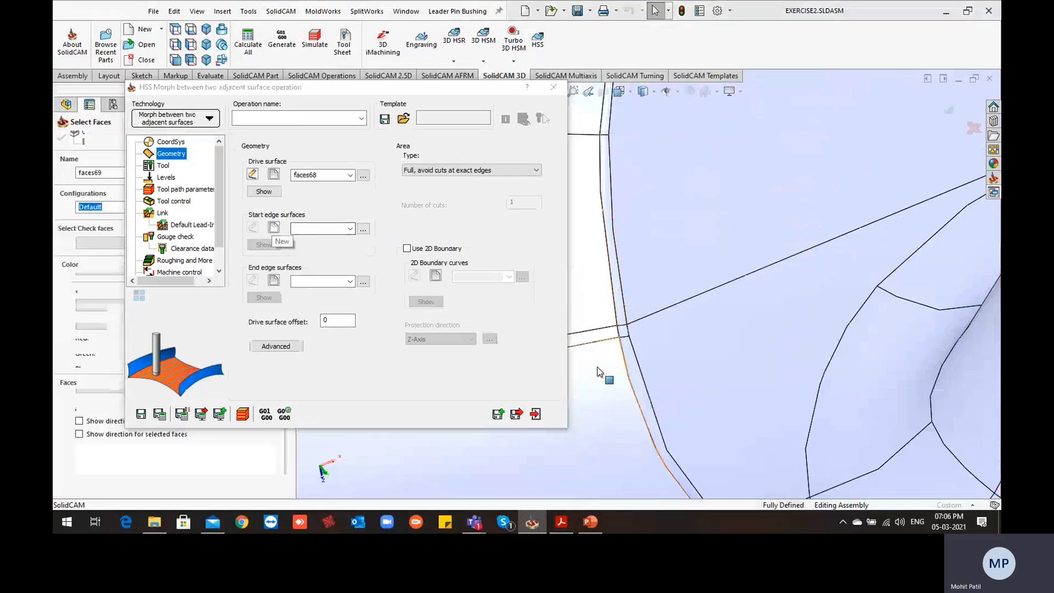
click(626, 341)
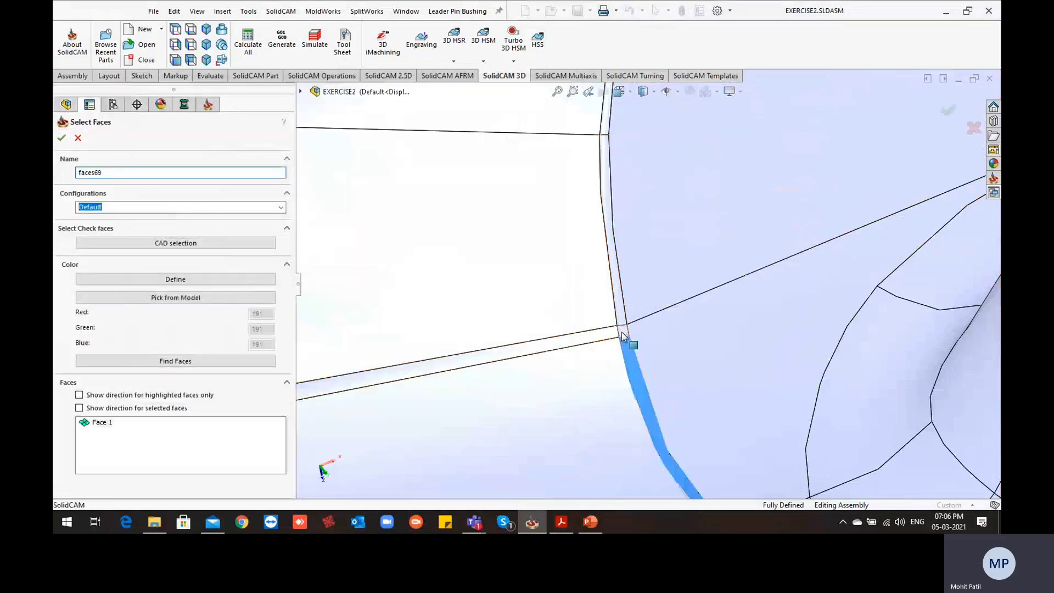
click(623, 316)
click(626, 310)
middle_drag(626, 310, 659, 220)
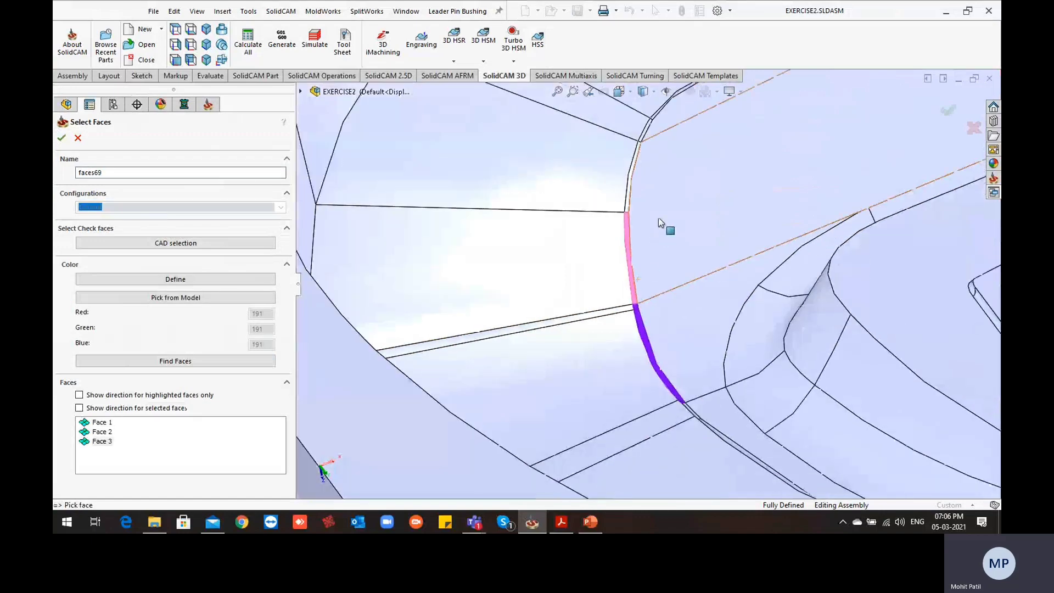
scroll(626, 195, down, 5)
click(571, 219)
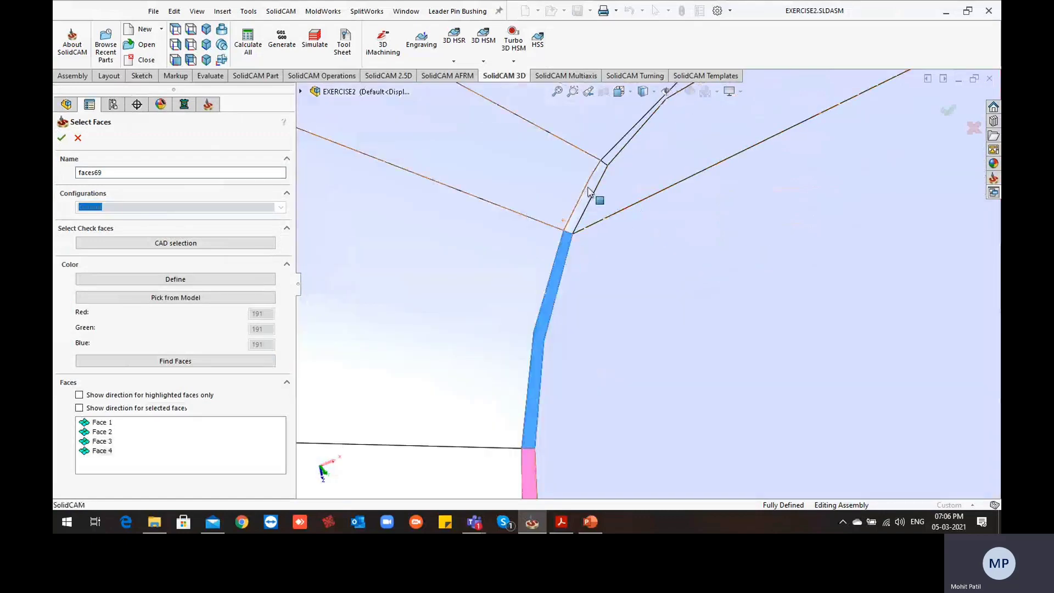
scroll(620, 153, up, 2)
click(621, 153)
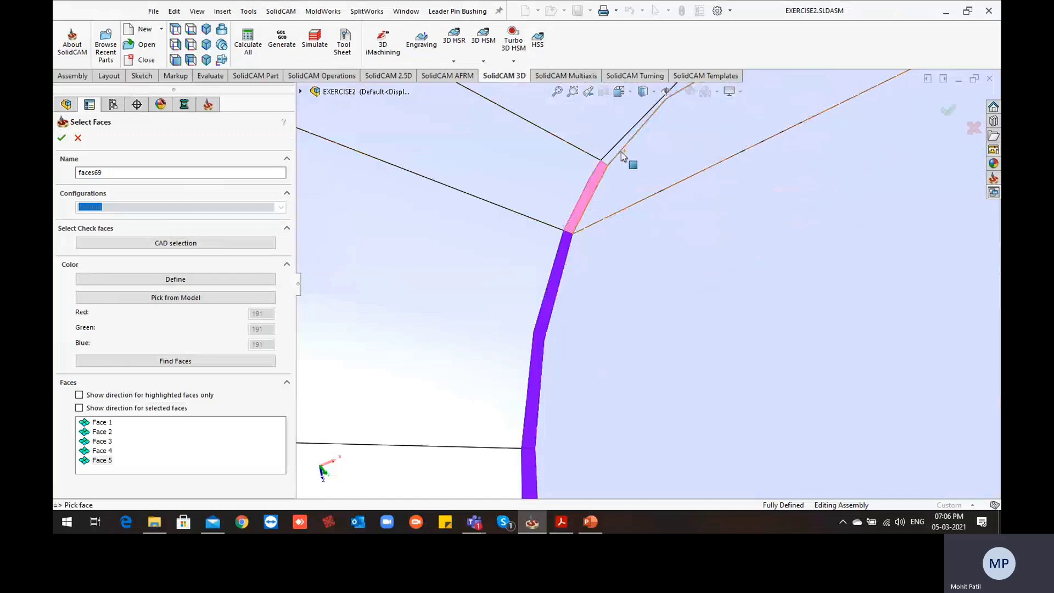
click(614, 150)
Add the narrow inner-edge faces along the cavity's long side to the start edge surfaces
scroll(724, 219, up, 6)
scroll(730, 215, down, 5)
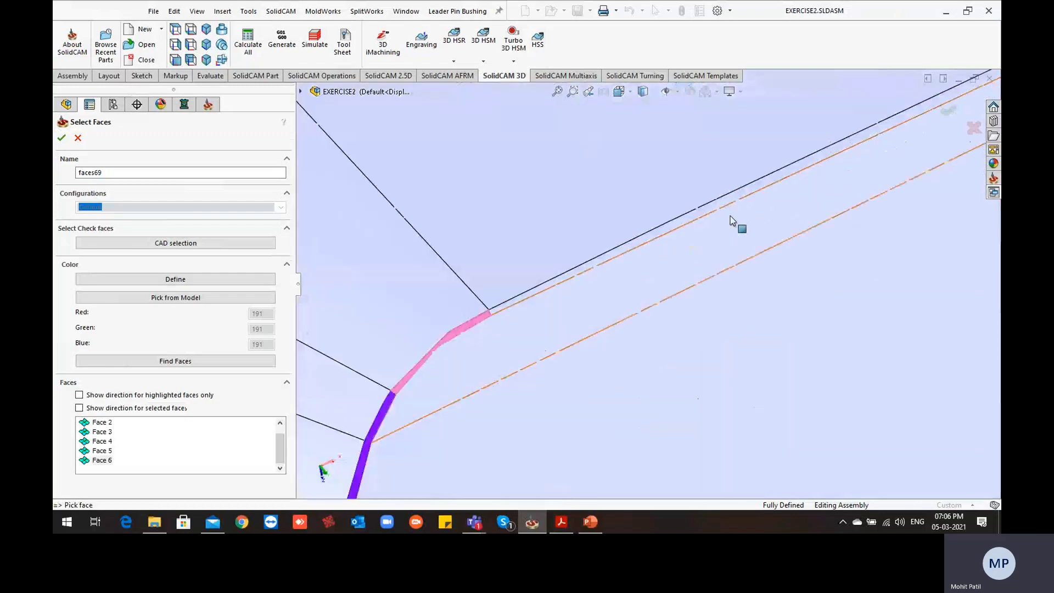
scroll(551, 298, down, 6)
click(582, 287)
scroll(871, 330, up, 5)
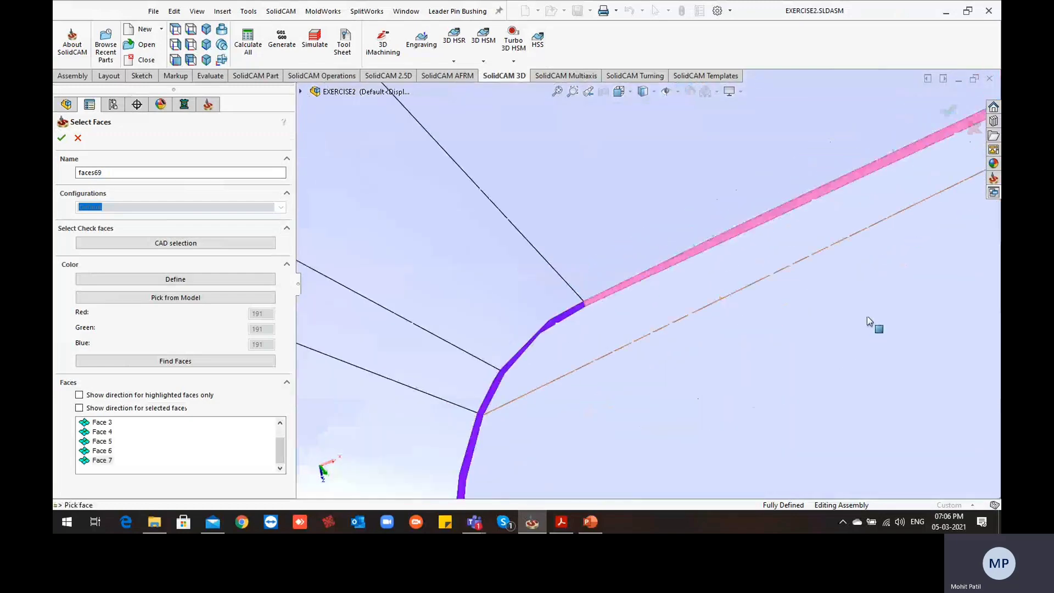
scroll(859, 307, up, 5)
scroll(851, 299, down, 6)
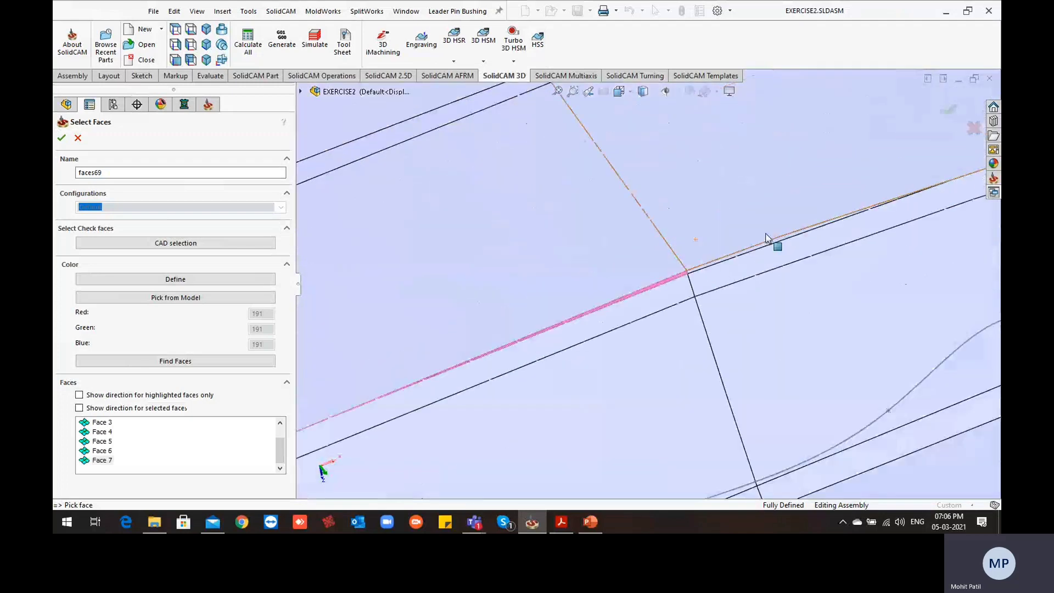
scroll(767, 238, down, 4)
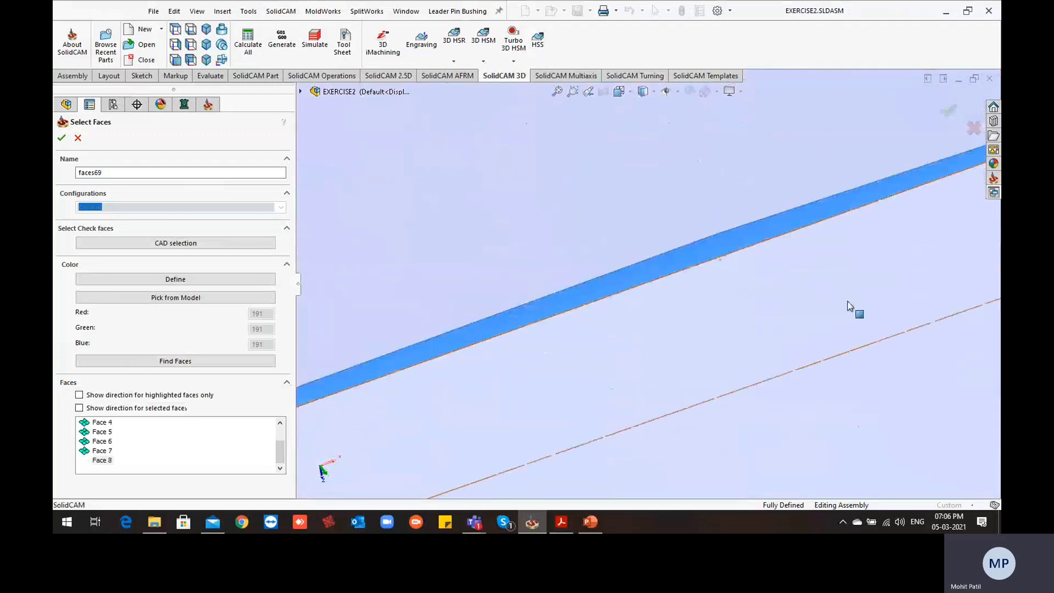
scroll(841, 300, up, 6)
scroll(648, 299, down, 6)
scroll(670, 299, up, 4)
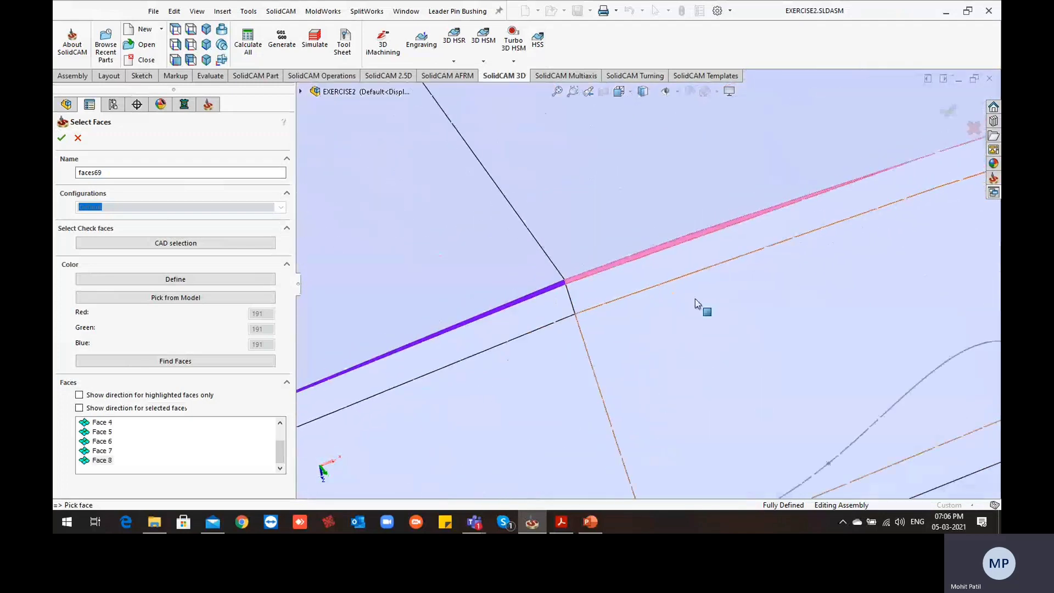
scroll(695, 299, up, 3)
scroll(737, 298, down, 5)
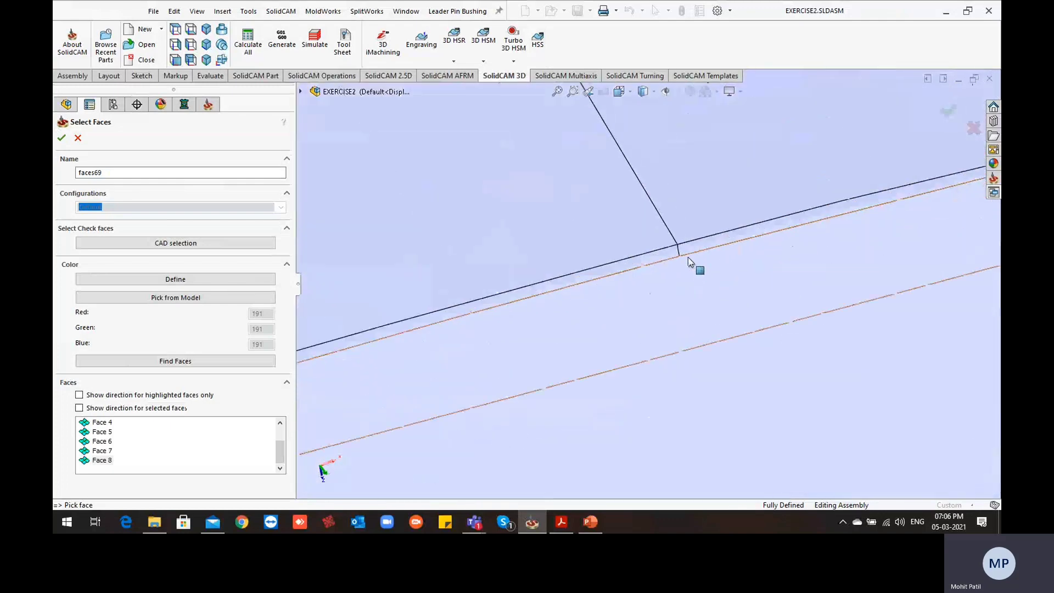
scroll(688, 258, down, 3)
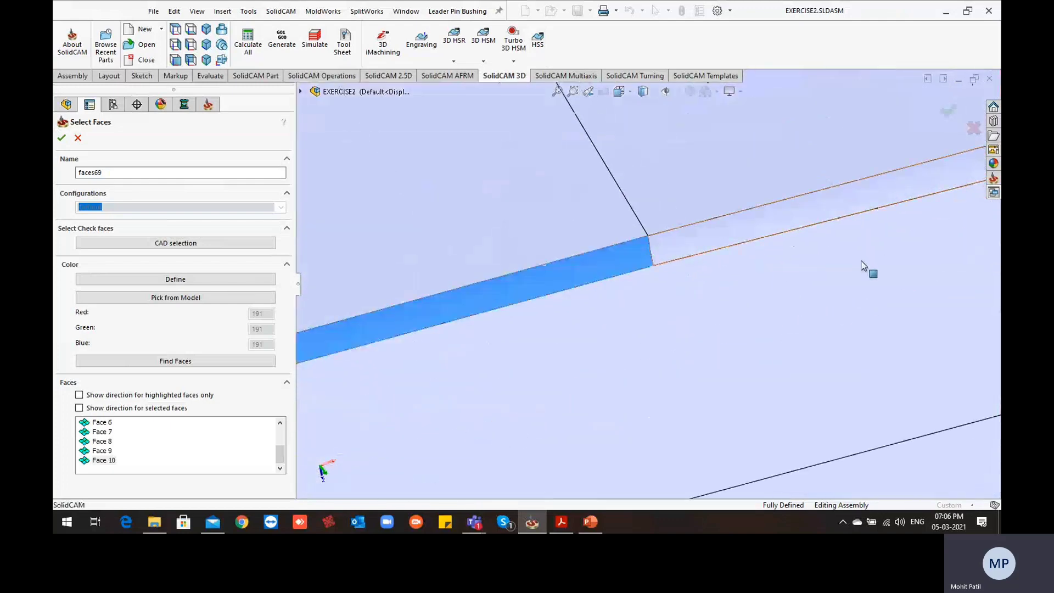
Add the first narrow faces of the opposite rounded corner to the start edge surfaces, including the thin sliver face between them
scroll(796, 247, up, 5)
scroll(747, 236, down, 3)
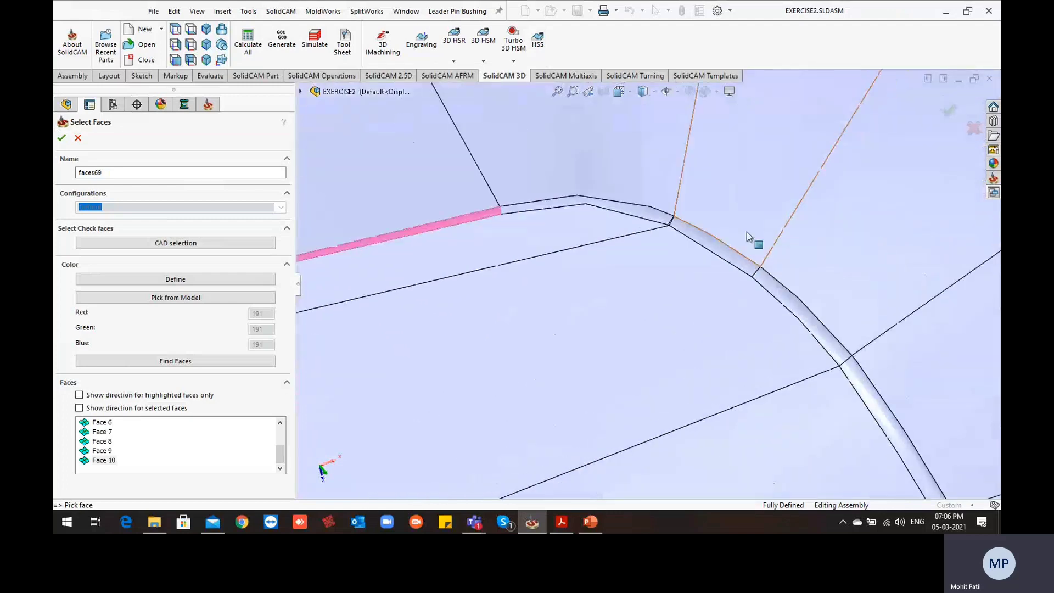
click(641, 218)
scroll(674, 238, down, 5)
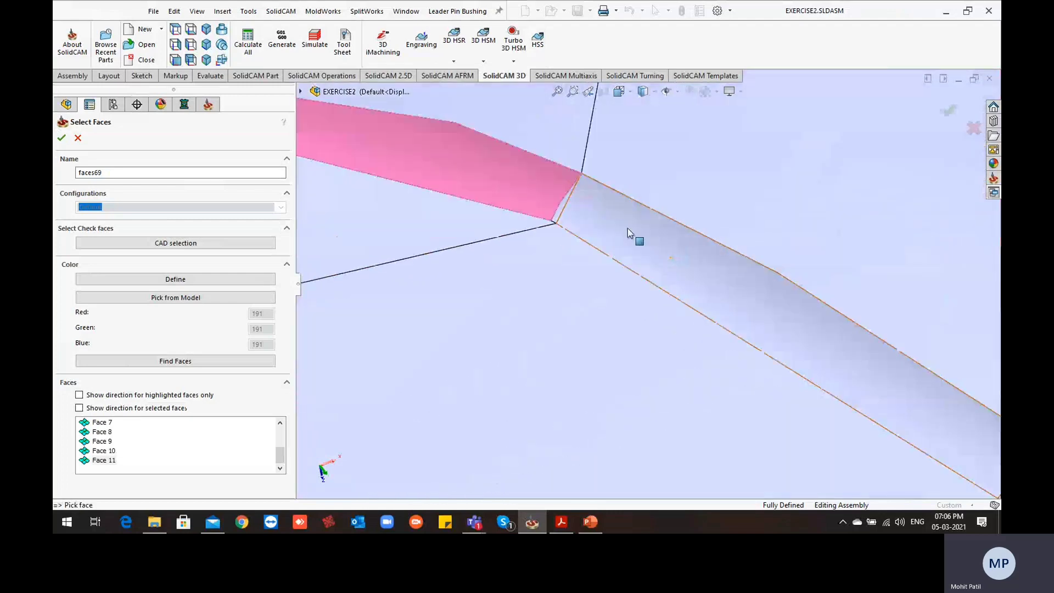
scroll(588, 211, down, 4)
click(514, 215)
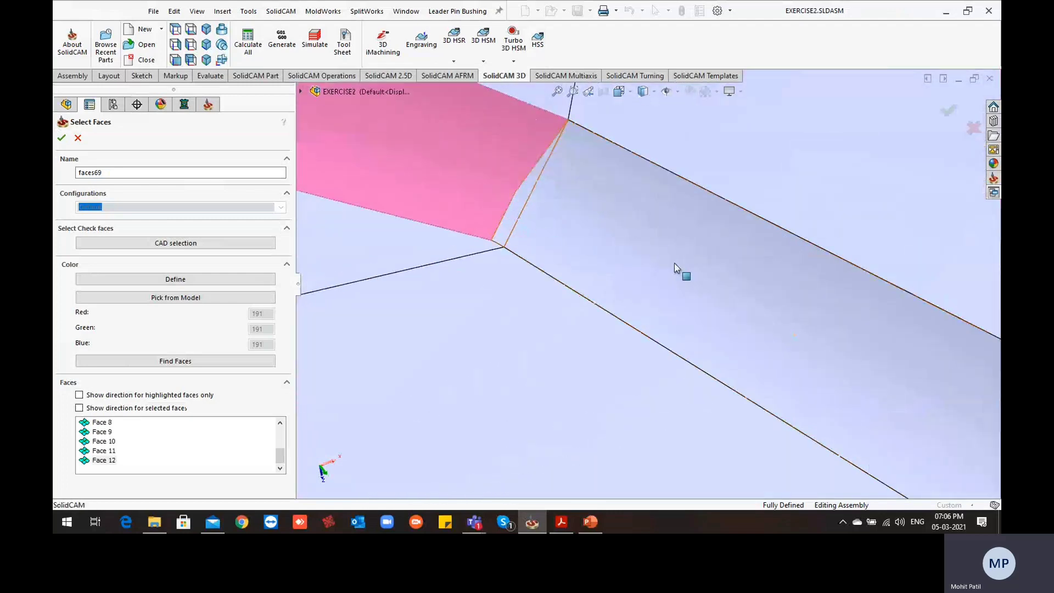
scroll(681, 275, up, 4)
scroll(768, 366, up, 3)
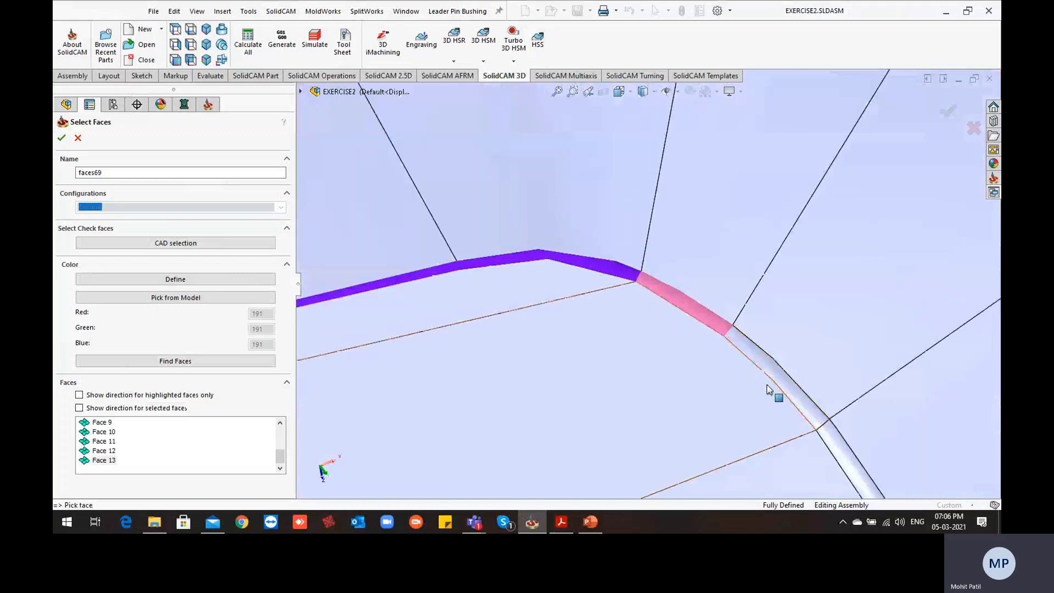
Add the last two narrow faces around the opposite rounded corner and accept the start edge surfaces
click(755, 388)
scroll(721, 378, down, 3)
scroll(721, 378, up, 3)
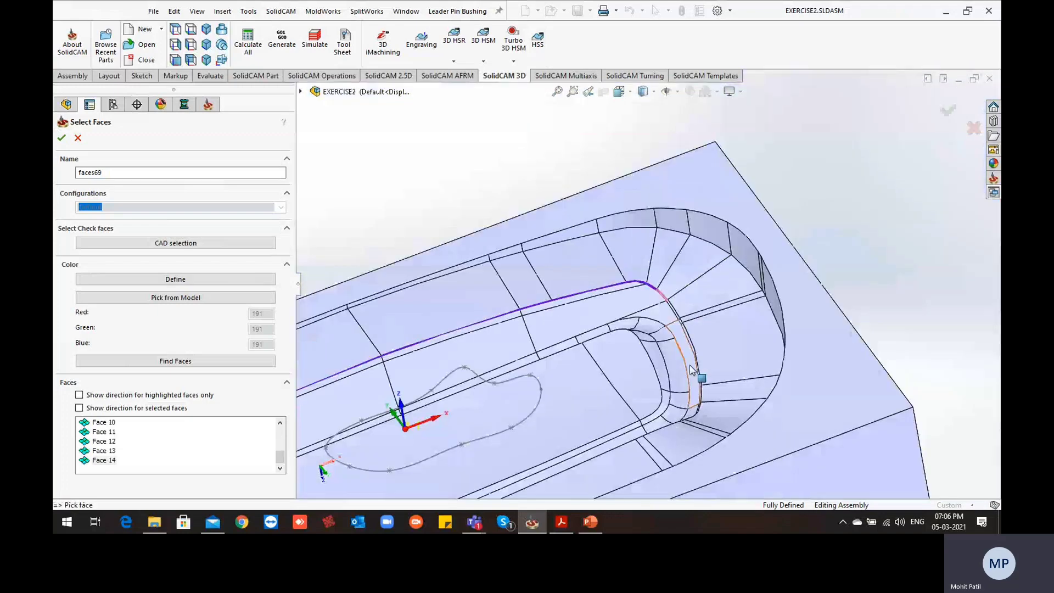
scroll(711, 313, down, 4)
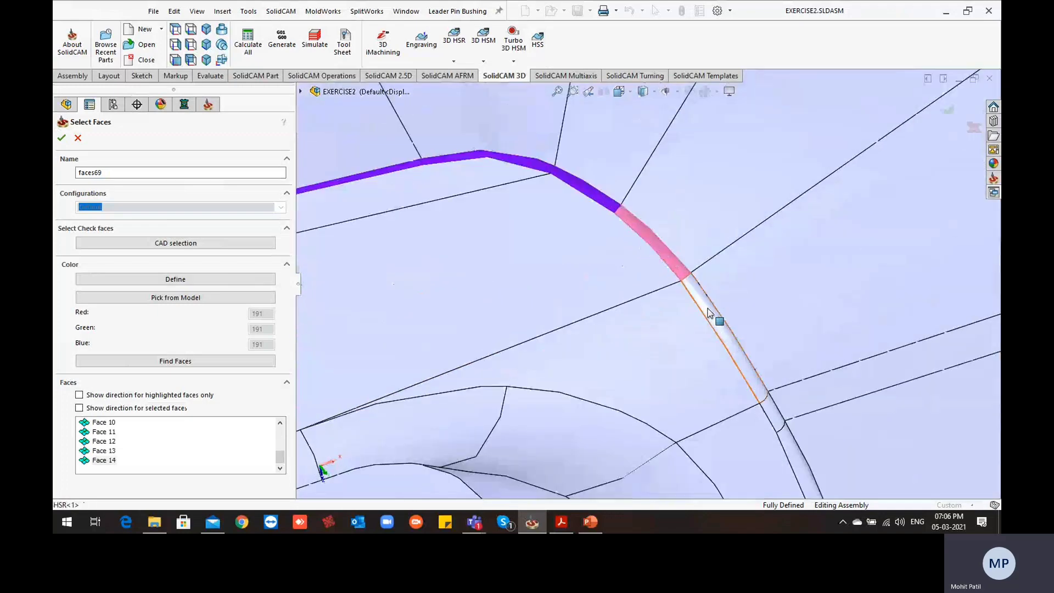
click(709, 313)
scroll(714, 357, up, 5)
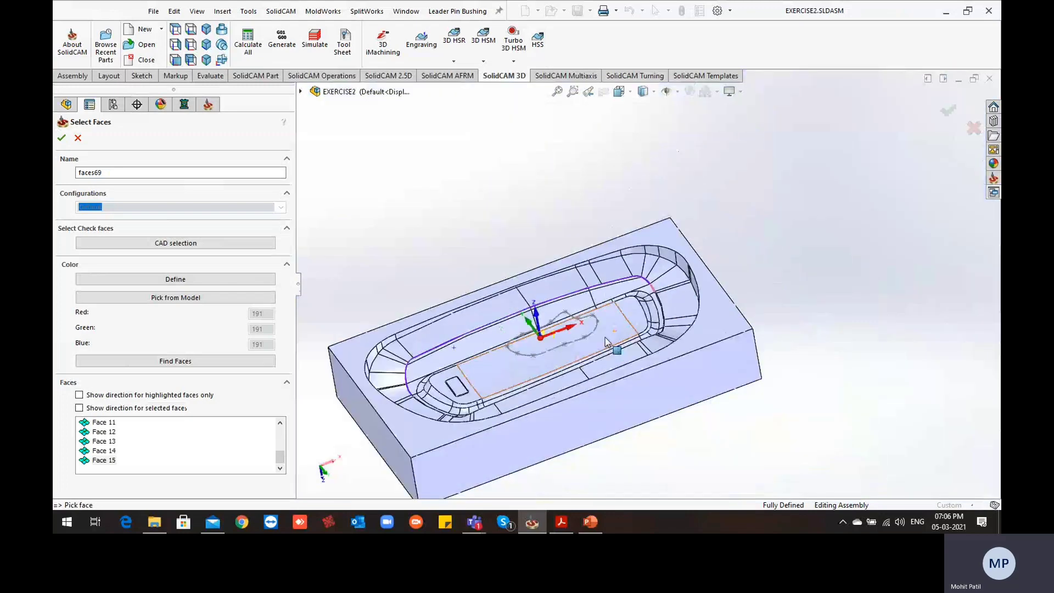
click(61, 138)
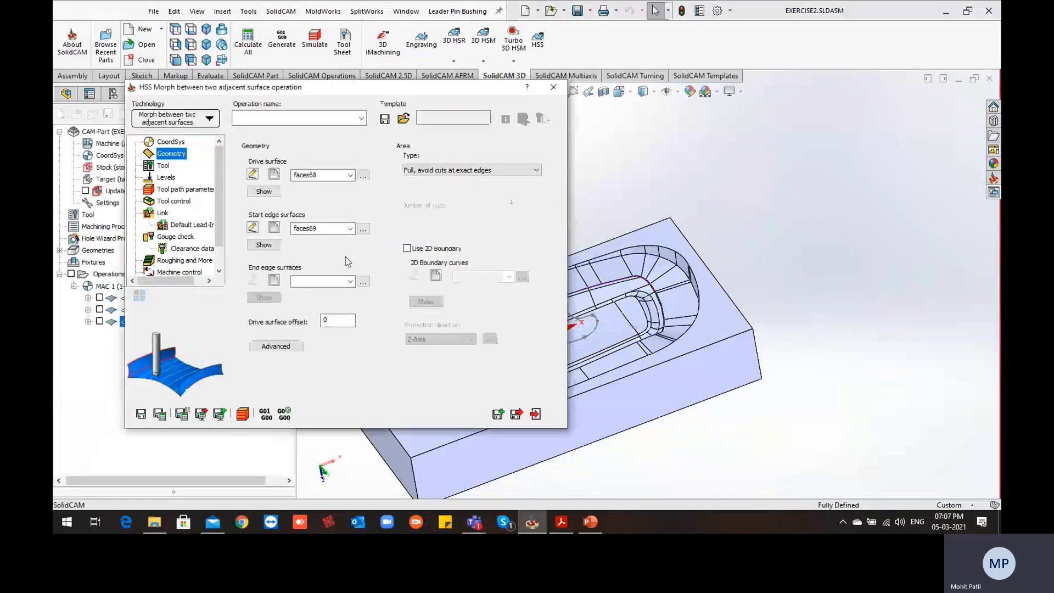
Start a new end edge surfaces geometry and select the first upper wall faces at the rounded corner, including the thin sliver face
click(274, 282)
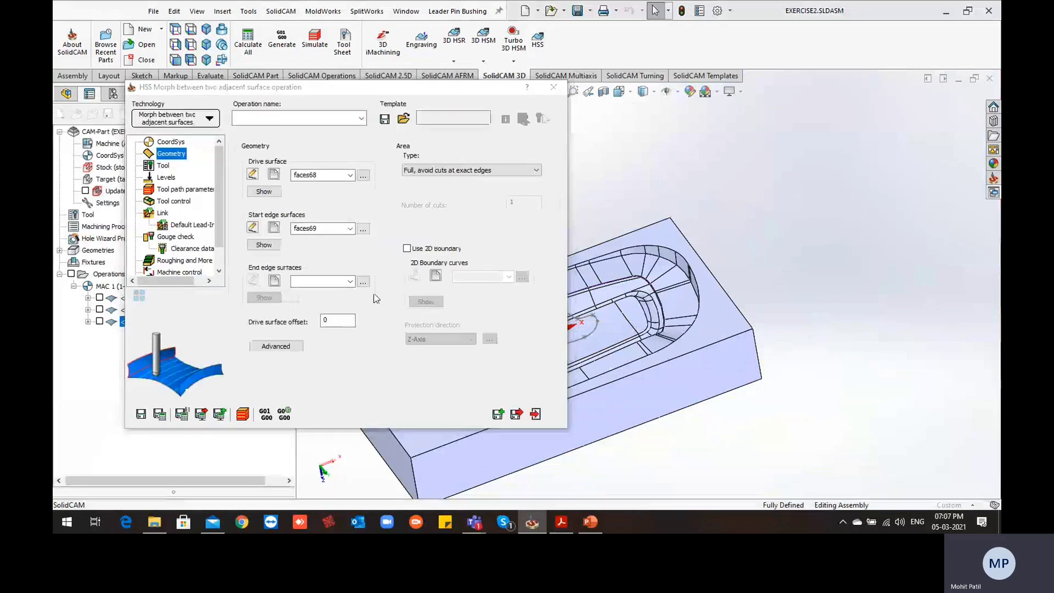
scroll(464, 373, down, 8)
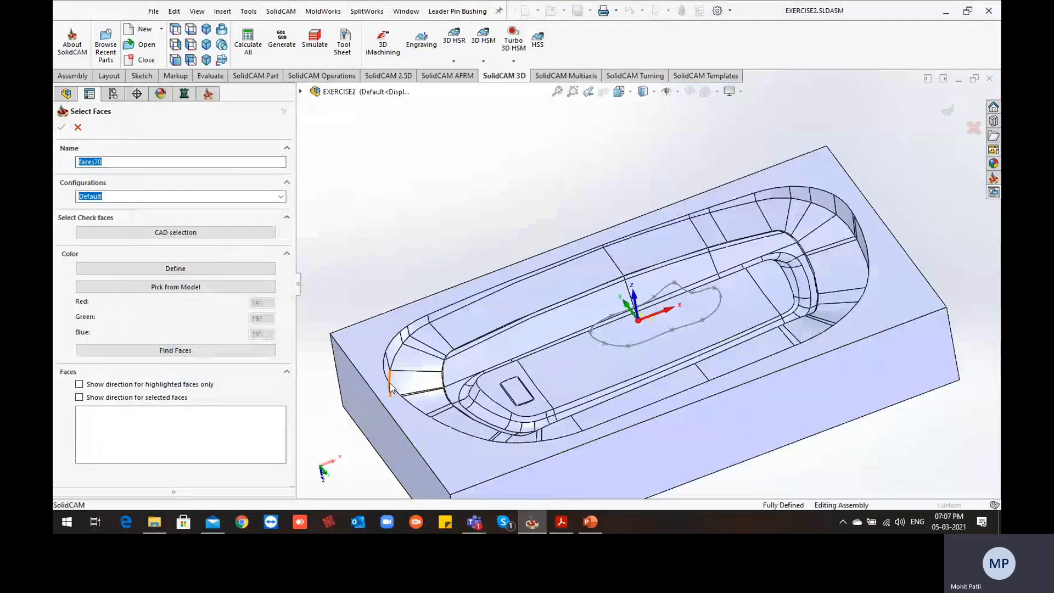
click(472, 367)
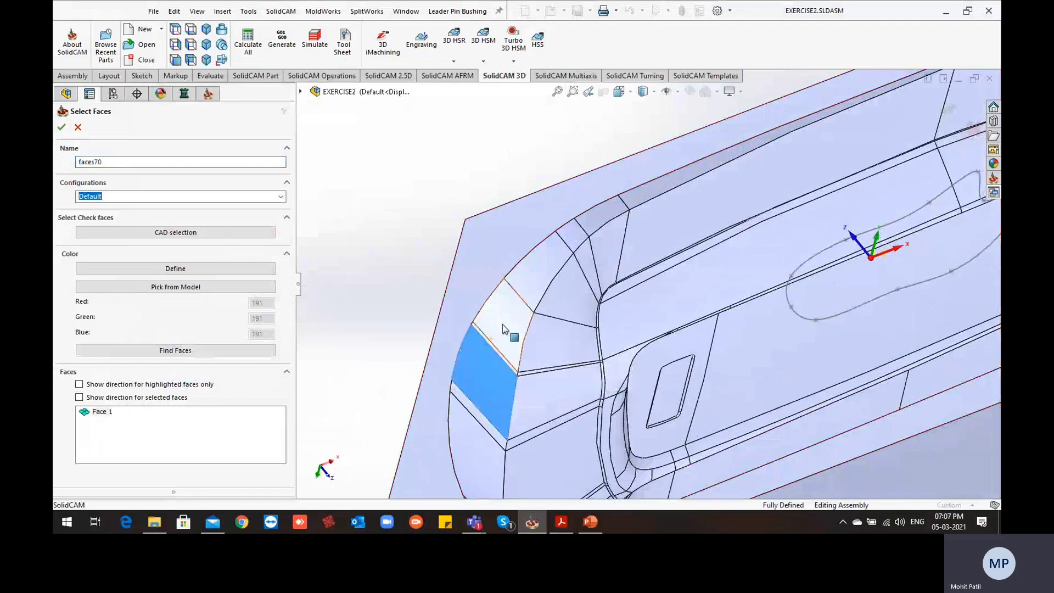
scroll(502, 325, down, 5)
click(517, 314)
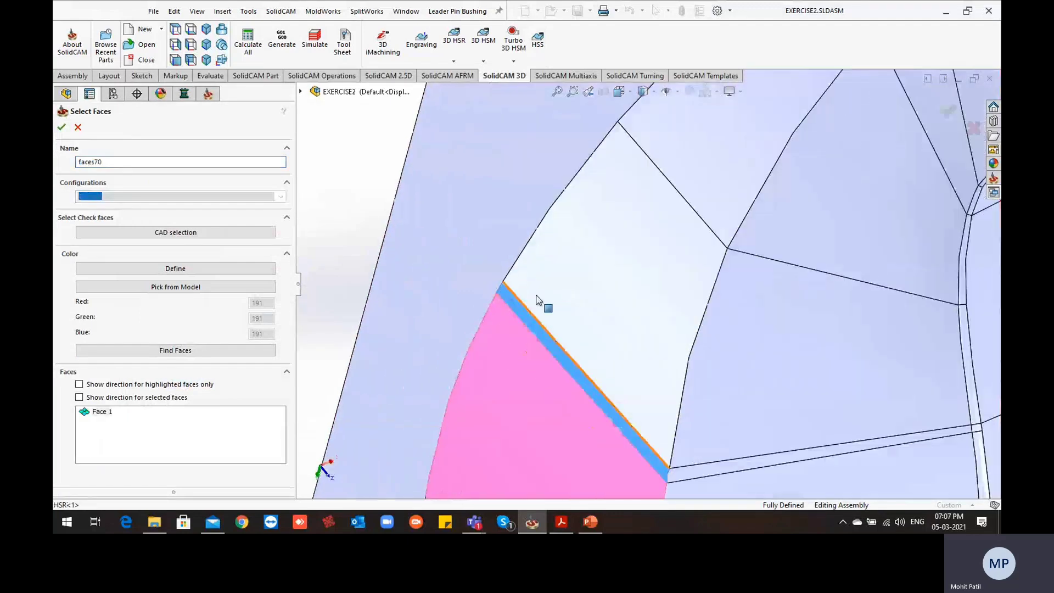
click(561, 272)
scroll(635, 294, up, 2)
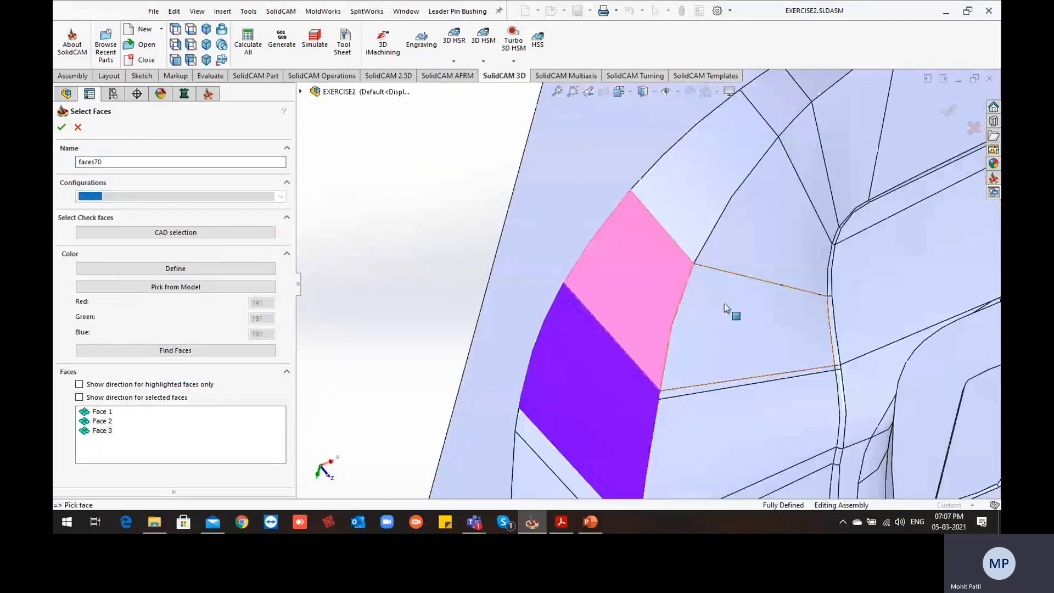
Add the remaining upper wall faces around the first rounded corner to the end edge surfaces
scroll(663, 287, up, 3)
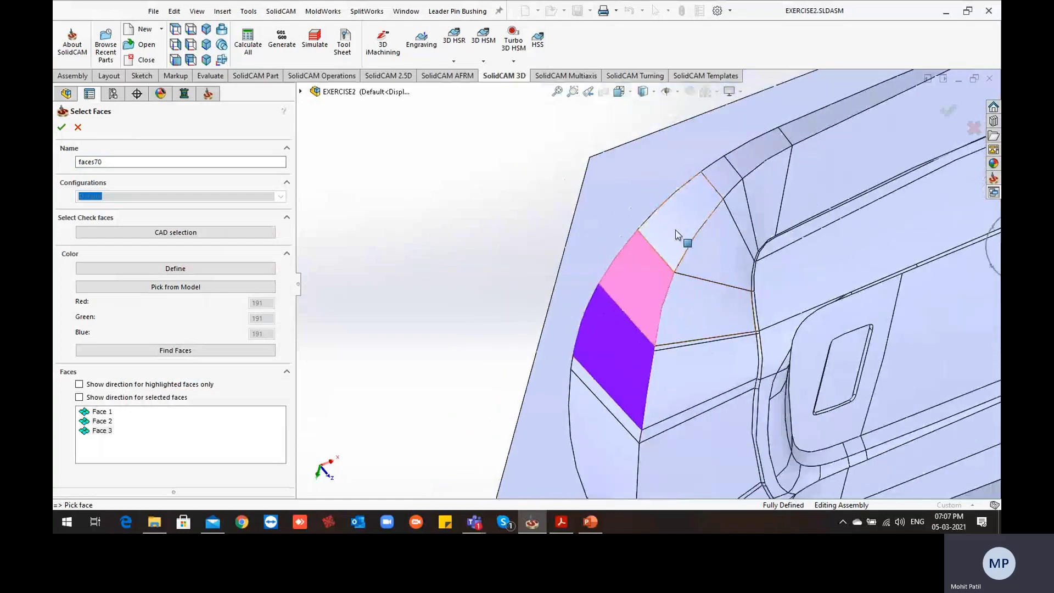
scroll(718, 329, down, 1)
click(673, 217)
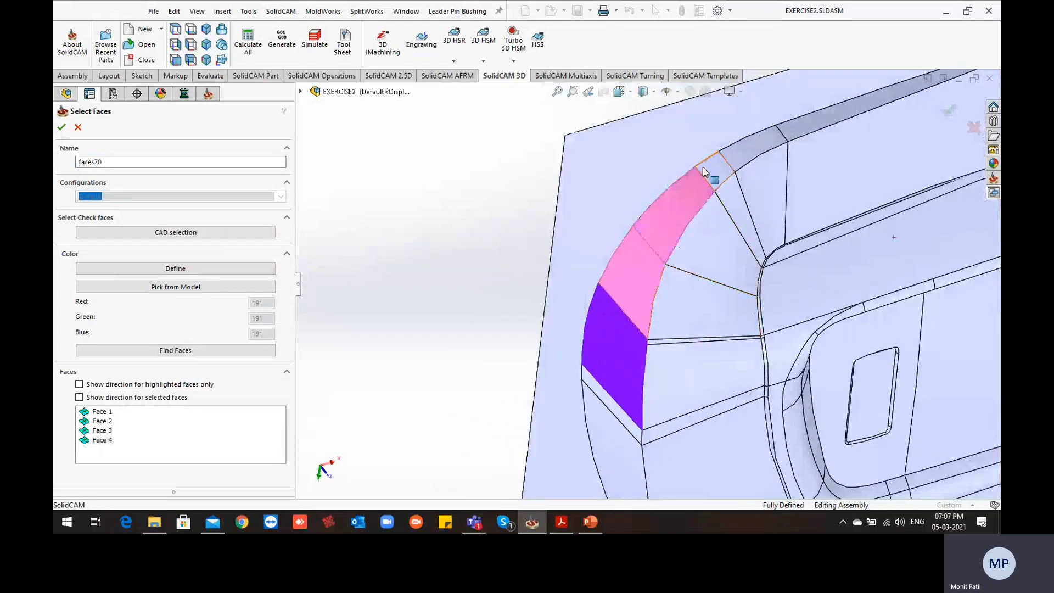
click(704, 172)
click(747, 154)
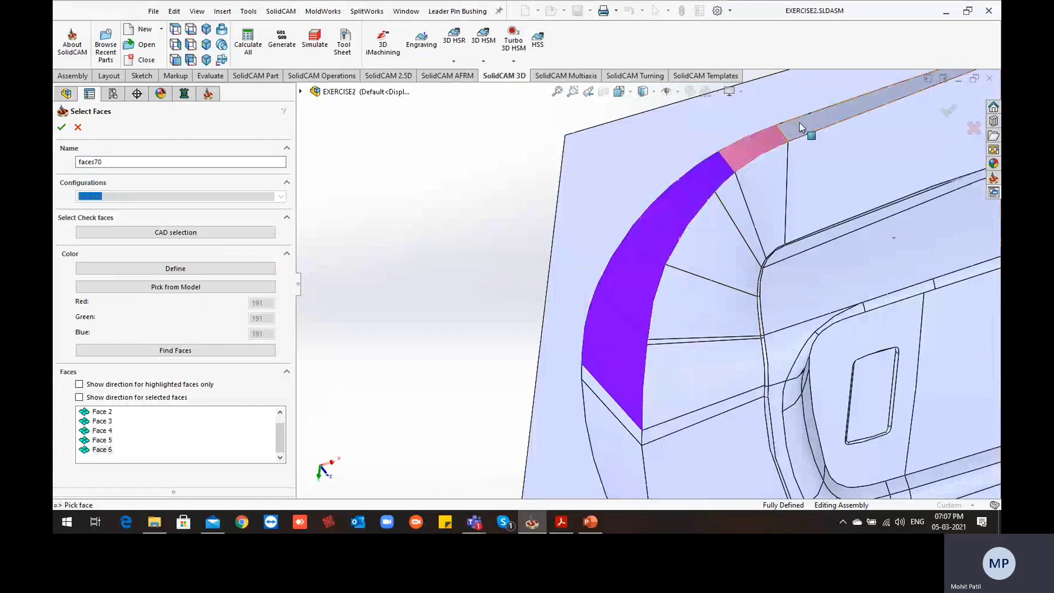
Add the narrow upper-edge faces along the cavity's long side to the end edge surfaces
click(800, 127)
scroll(791, 149, up, 4)
scroll(773, 173, down, 6)
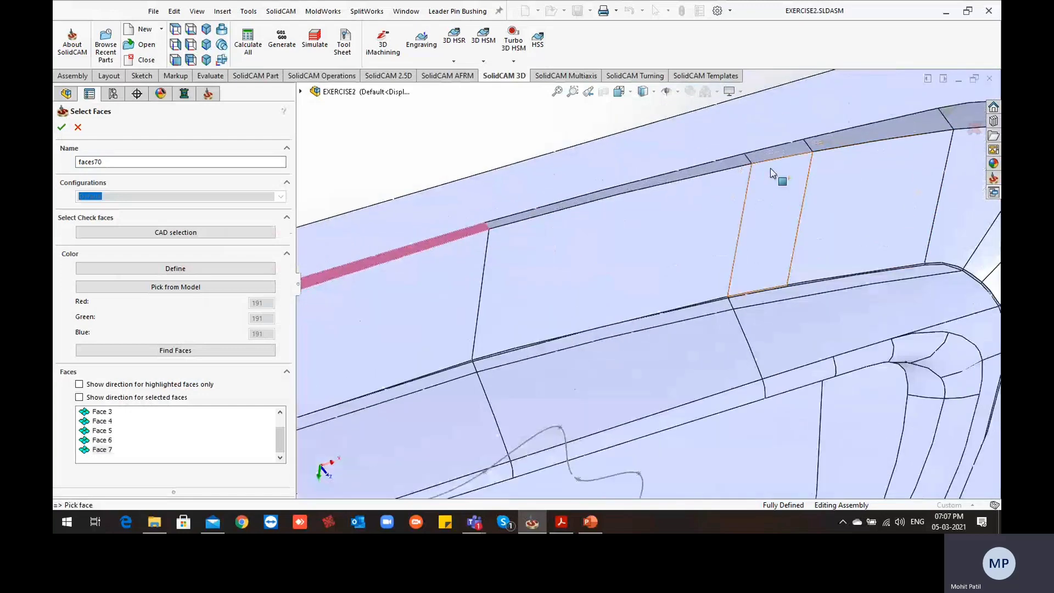
scroll(773, 173, down, 2)
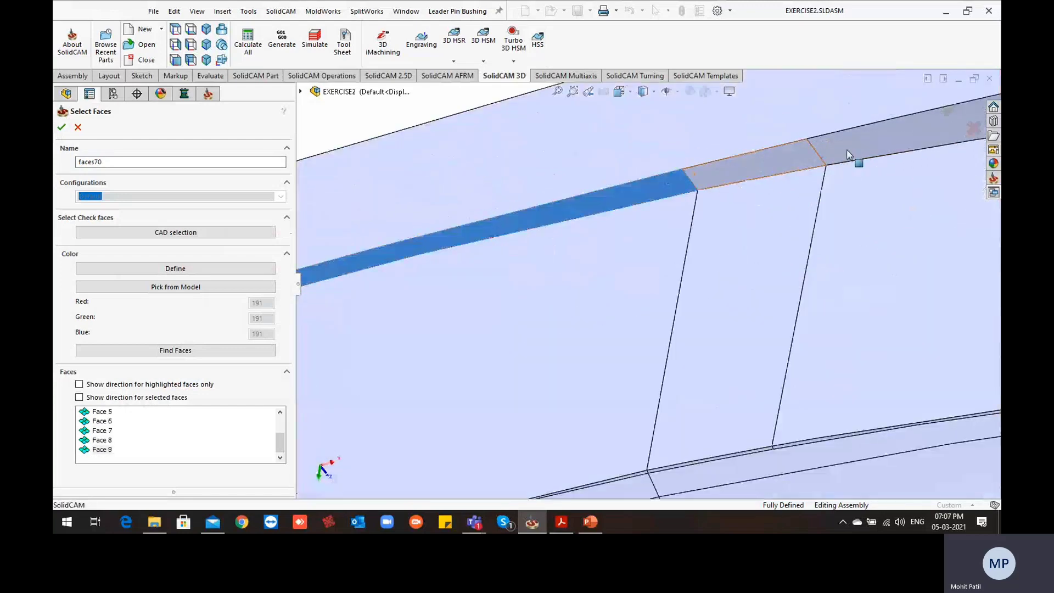
click(847, 154)
Add the upper-edge faces around the opposite rounded corner, including the thin sliver face, and accept the end edge surfaces
middle_drag(829, 264, 860, 270)
click(861, 271)
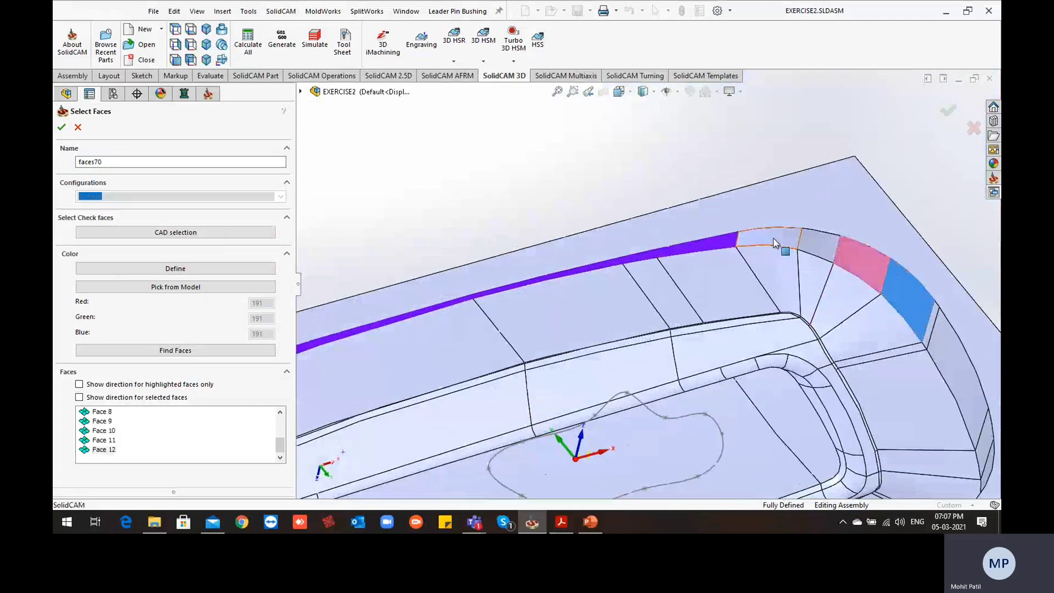
click(822, 244)
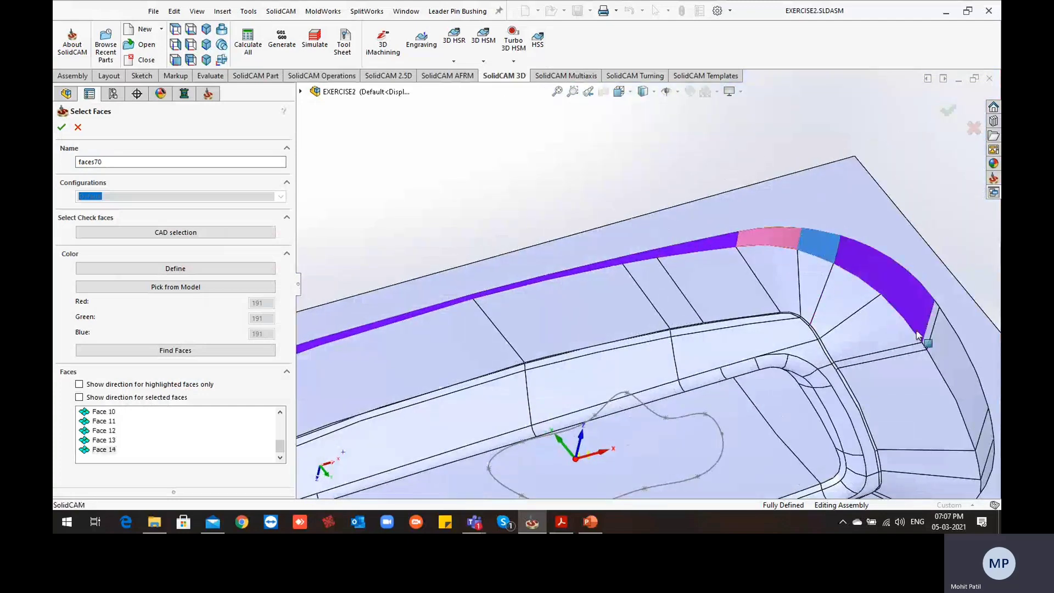
scroll(923, 340, down, 3)
click(894, 305)
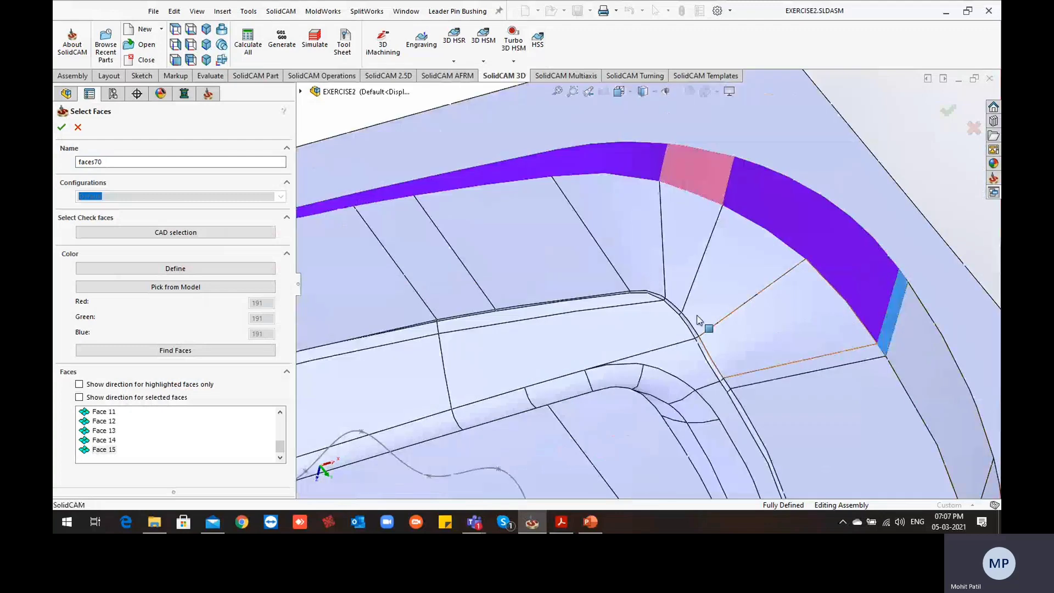
key(f)
click(60, 127)
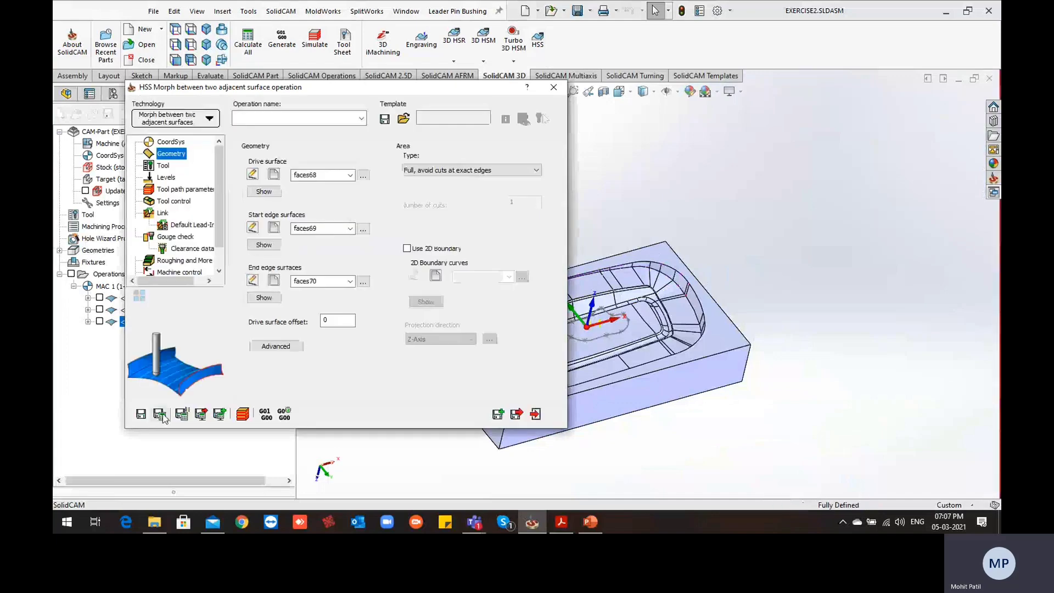
Assign the 6 mm ball nose mill, tool number 5, to the morph operation, then save and calculate it
click(160, 415)
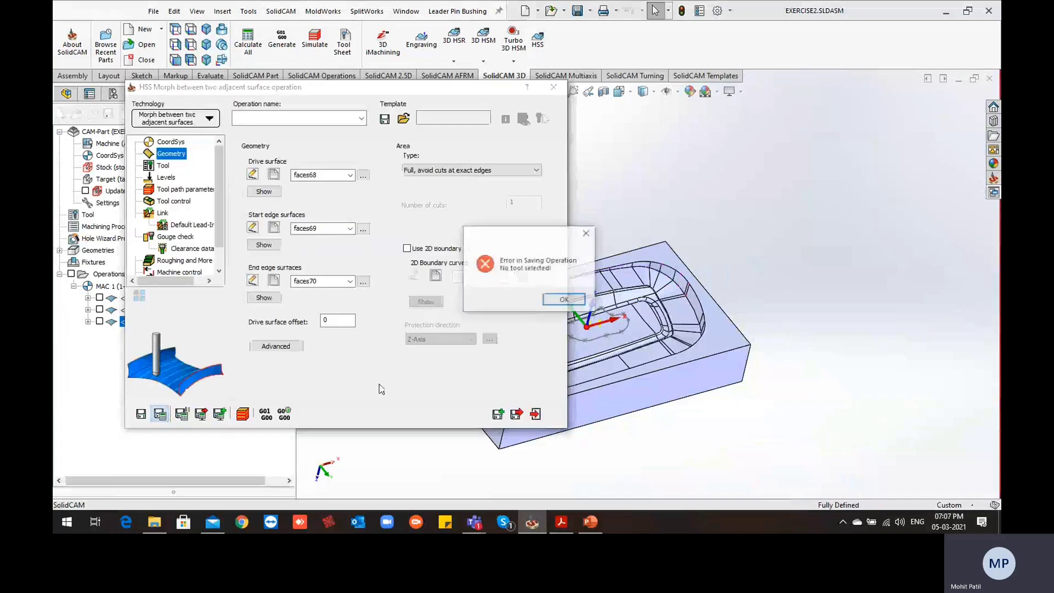
click(565, 301)
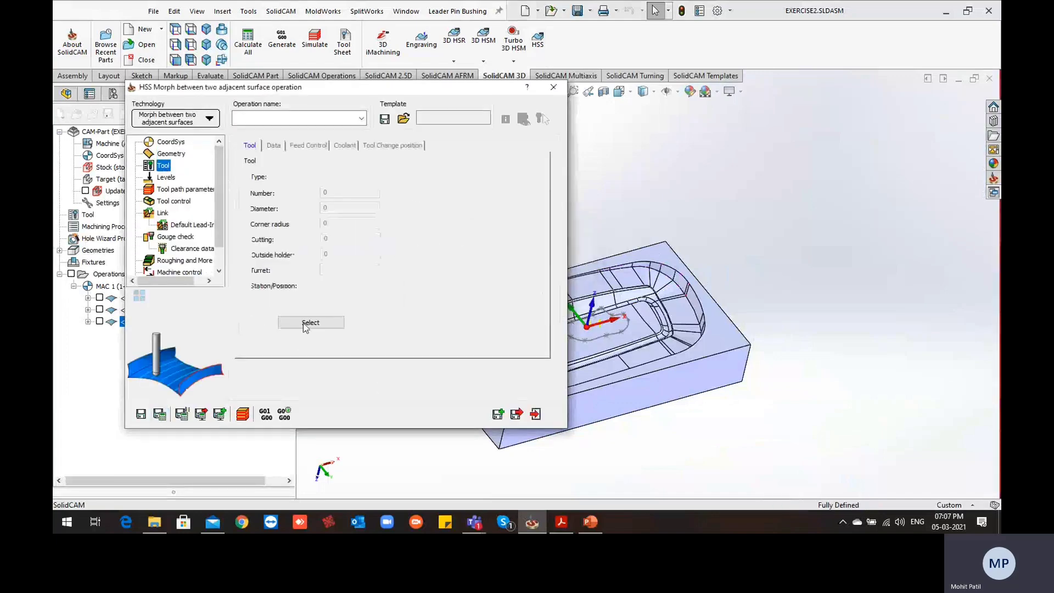
click(311, 323)
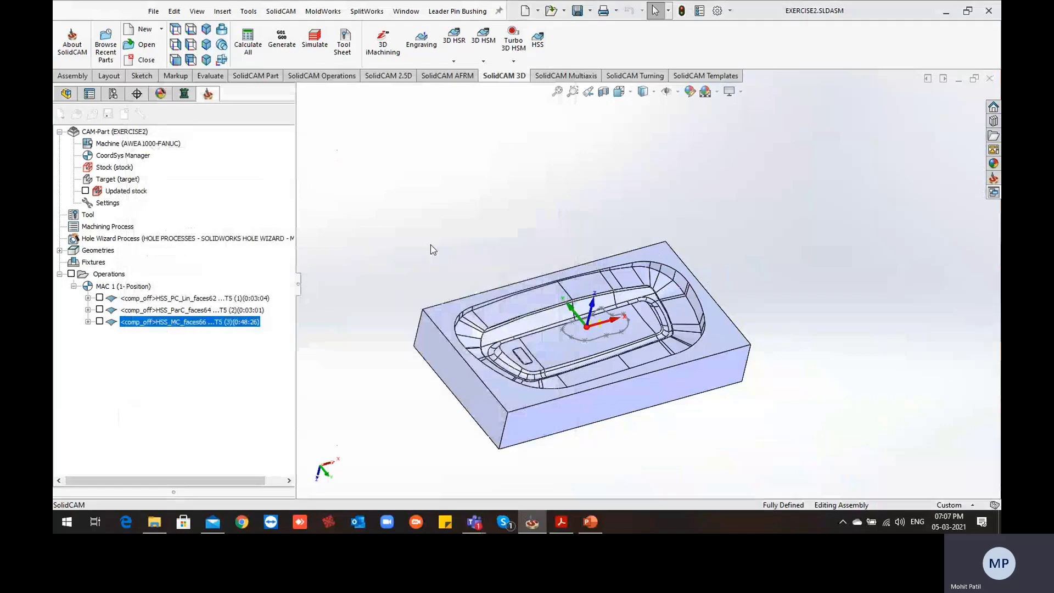
click(157, 203)
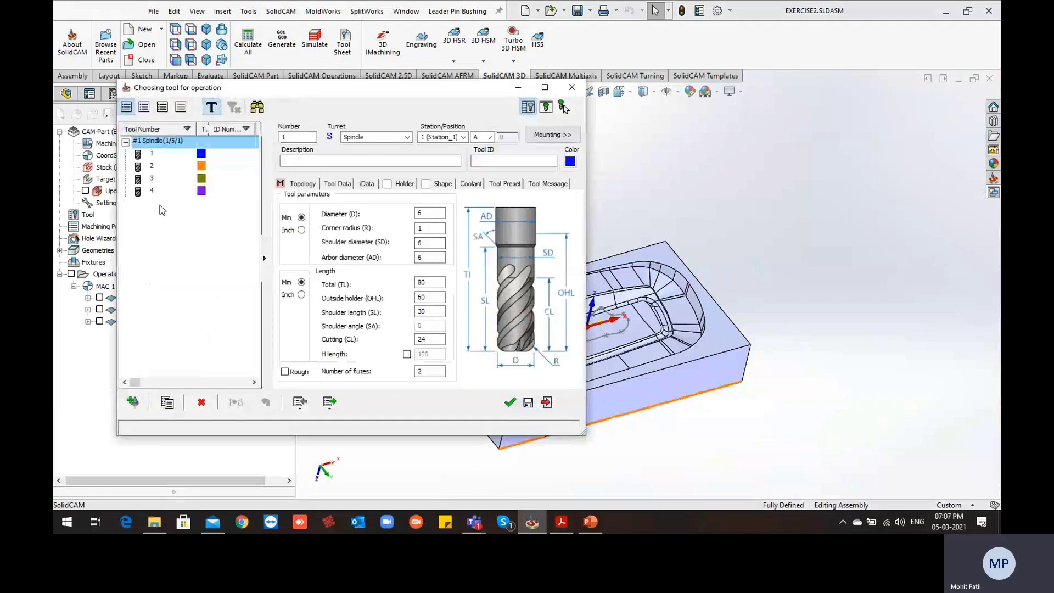
click(510, 403)
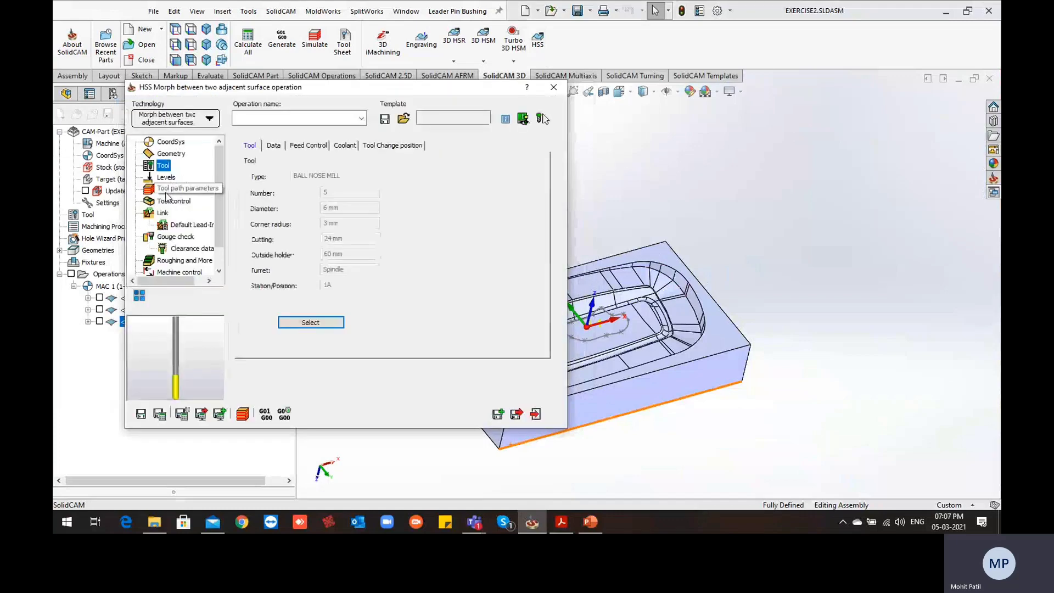
click(166, 192)
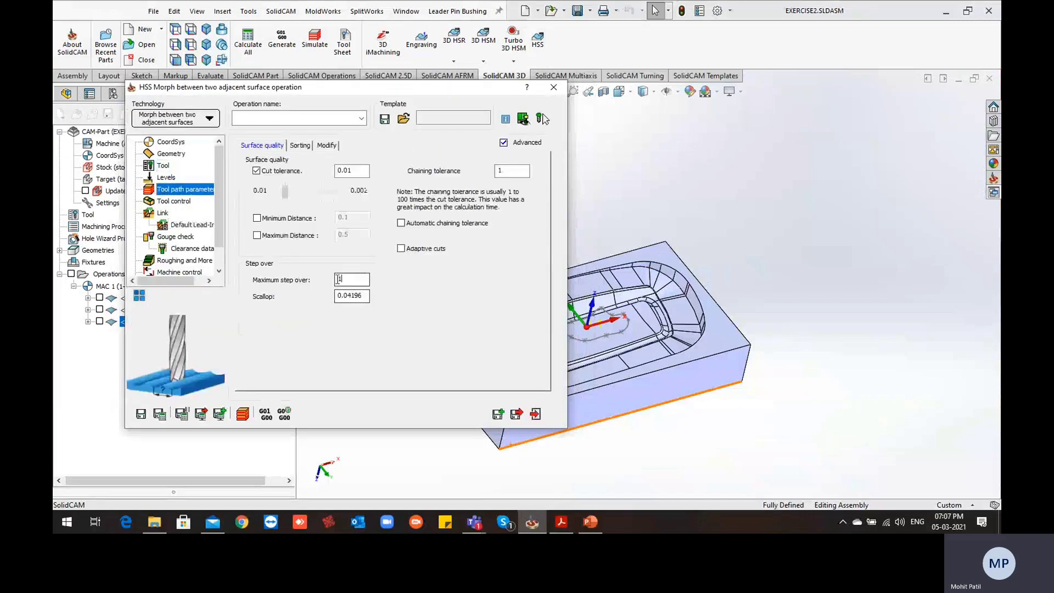
click(159, 415)
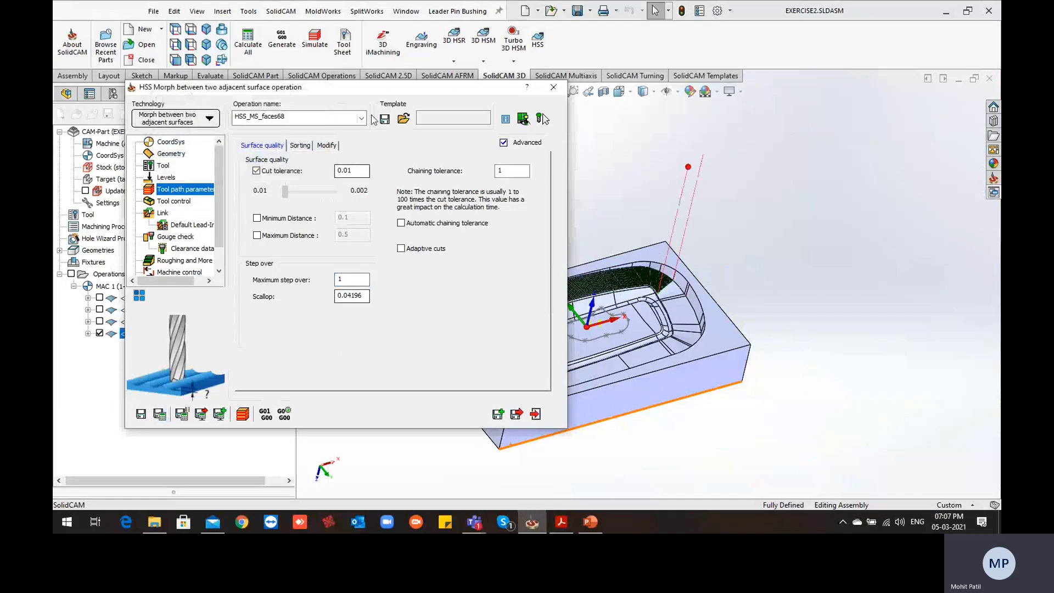
Examine the calculated morph toolpath along the cavity's long wall and around the rounded corner
middle_drag(522, 308, 611, 319)
scroll(611, 314, up, 4)
scroll(501, 357, down, 4)
middle_drag(500, 357, 542, 310)
scroll(734, 171, down, 5)
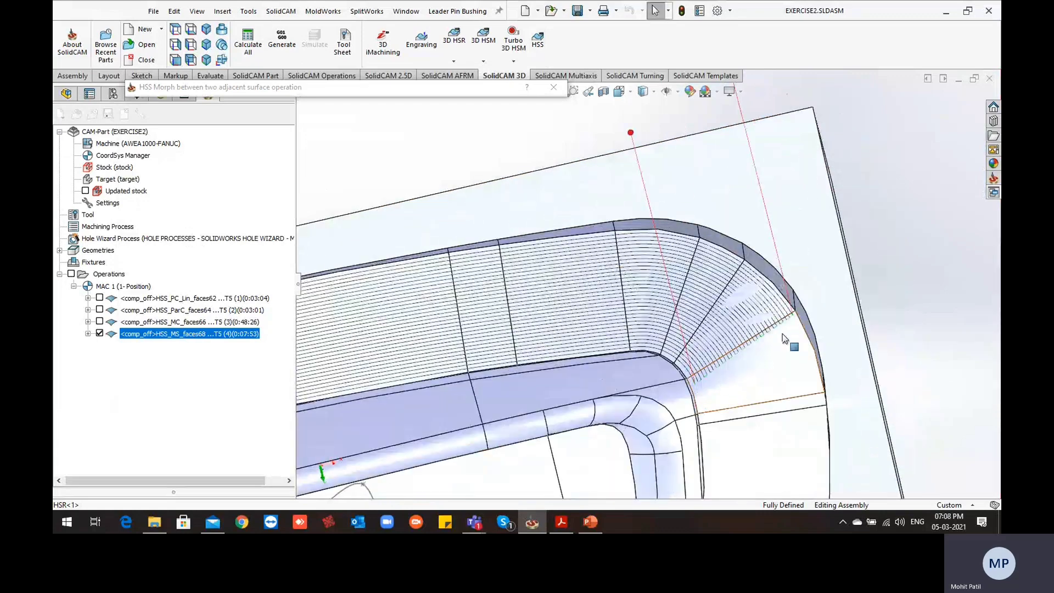
scroll(785, 334, up, 4)
click(470, 89)
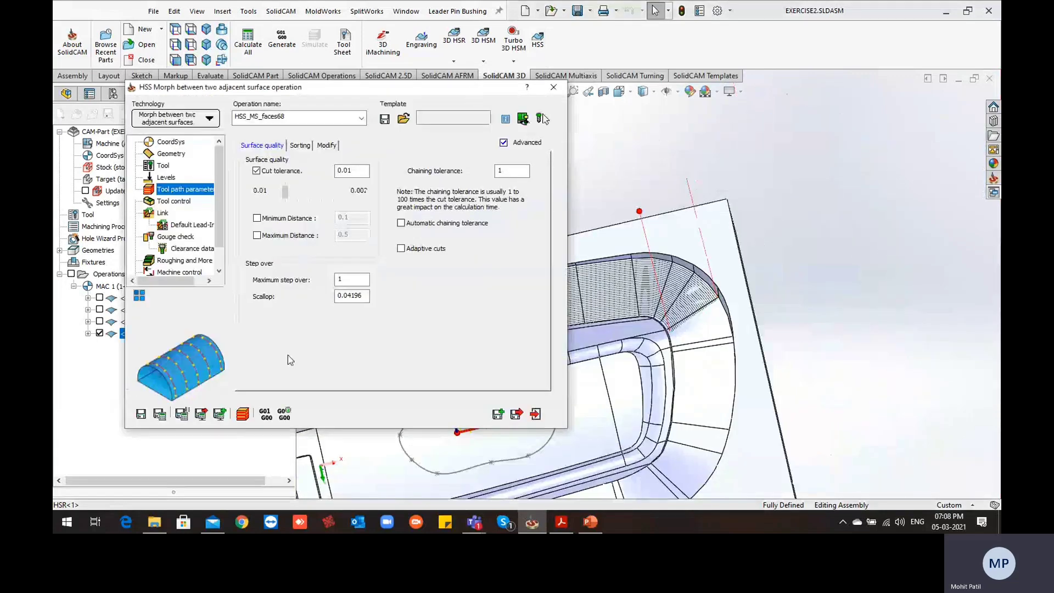
Simulate the morph operation in Host CAD mode at the slowest speed with its toolpath display hidden
click(243, 414)
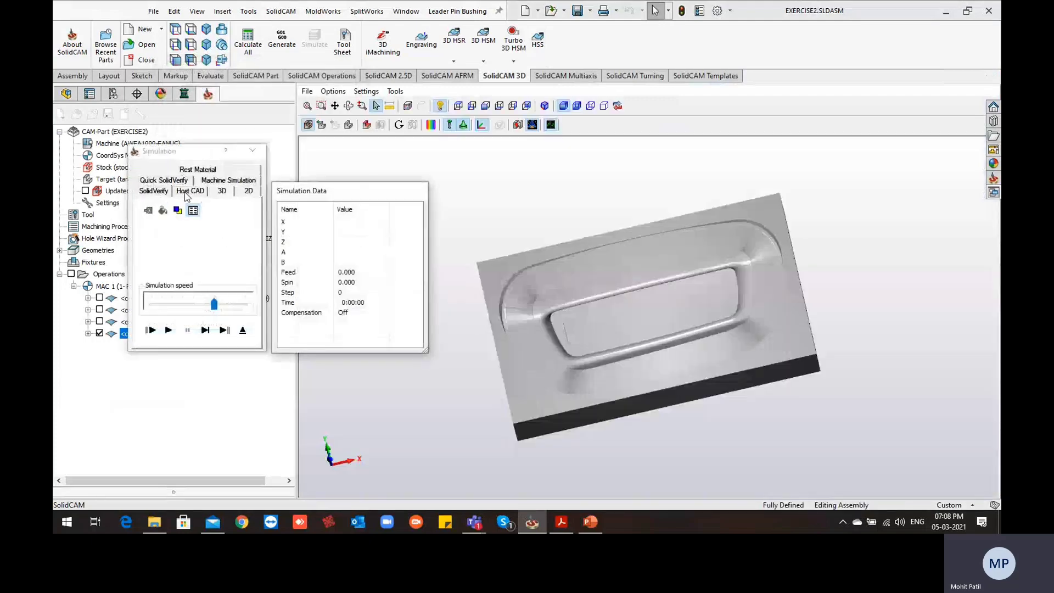
click(186, 192)
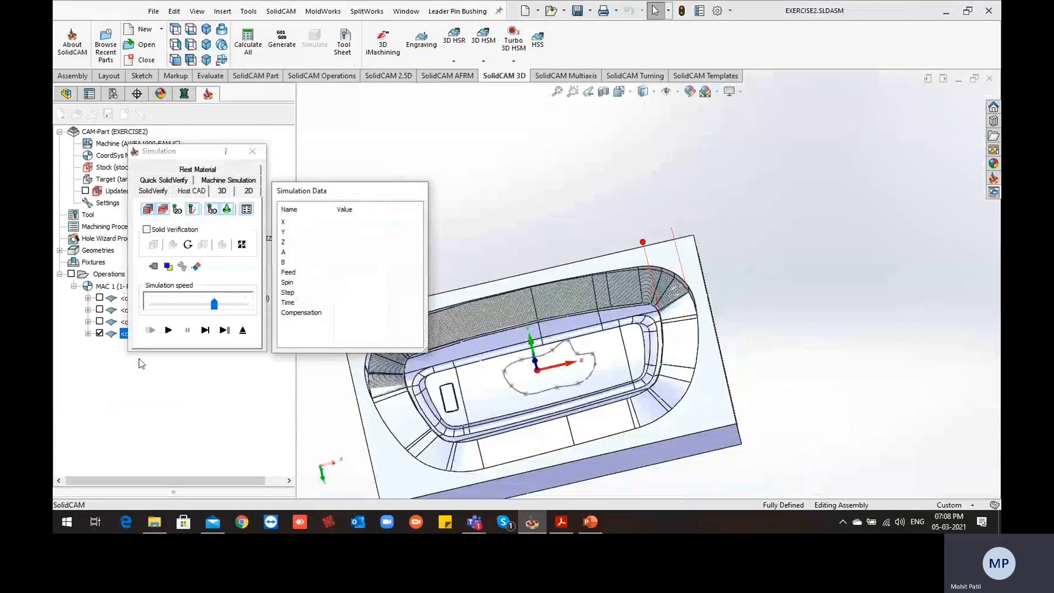
click(100, 333)
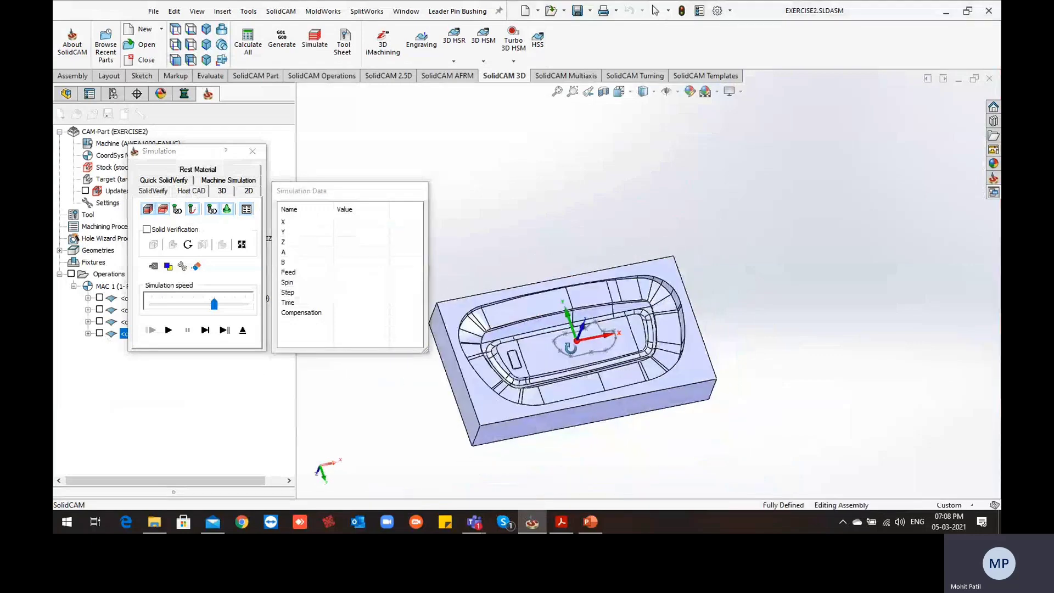
drag(215, 311, 153, 311)
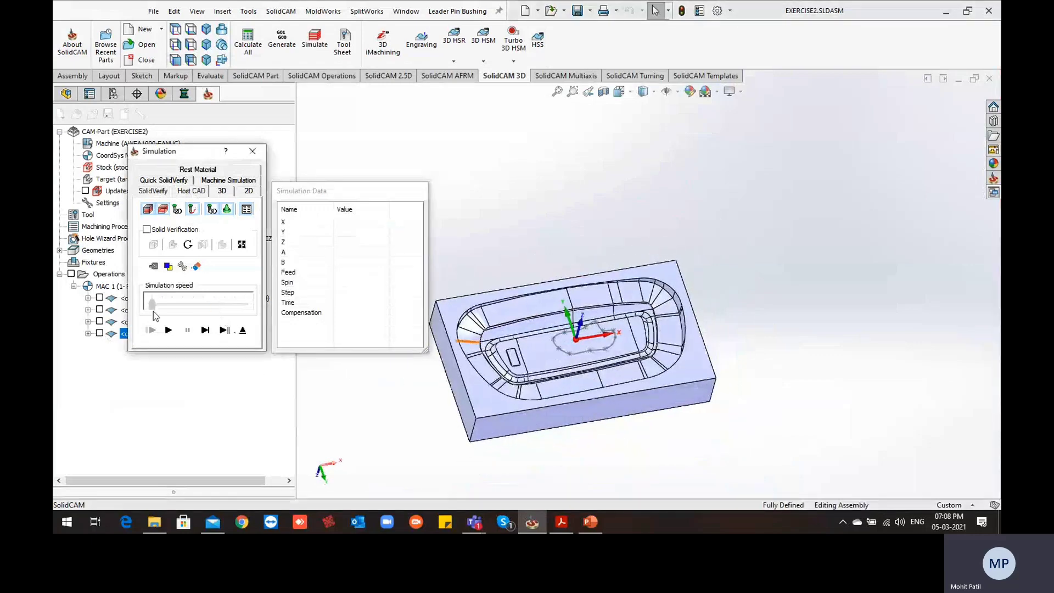
click(168, 330)
Raise the simulation speed gradually while watching the tool follow the morph passes along the wall
middle_drag(634, 402, 621, 383)
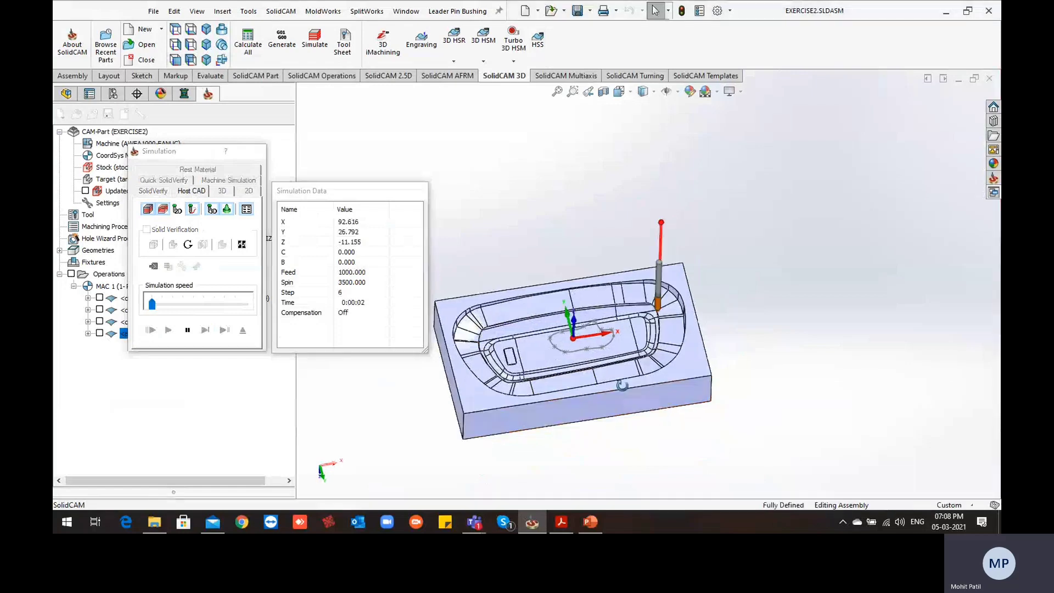
scroll(599, 323, down, 1)
click(182, 305)
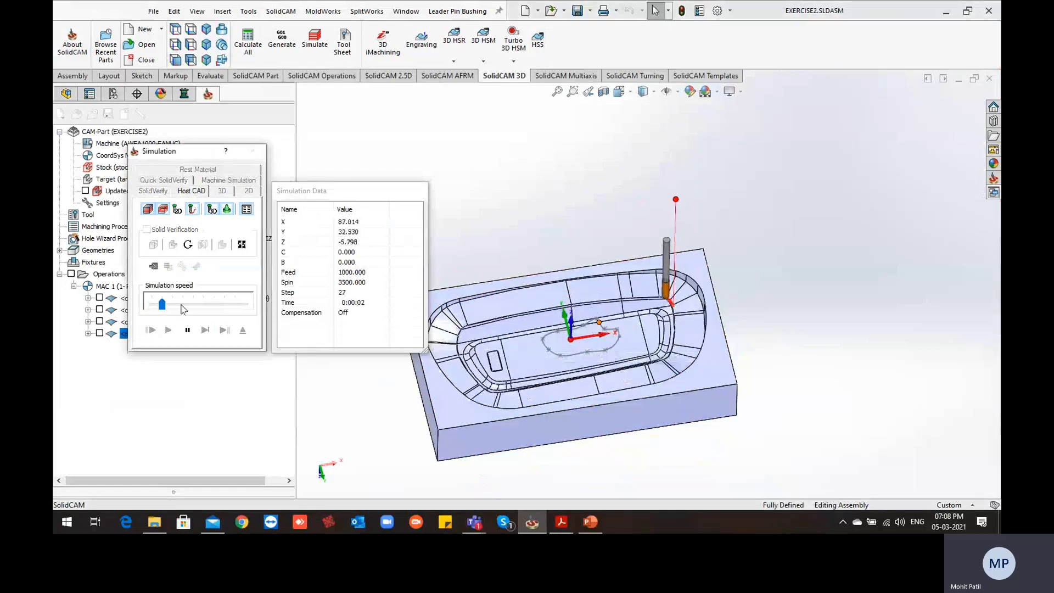
click(193, 306)
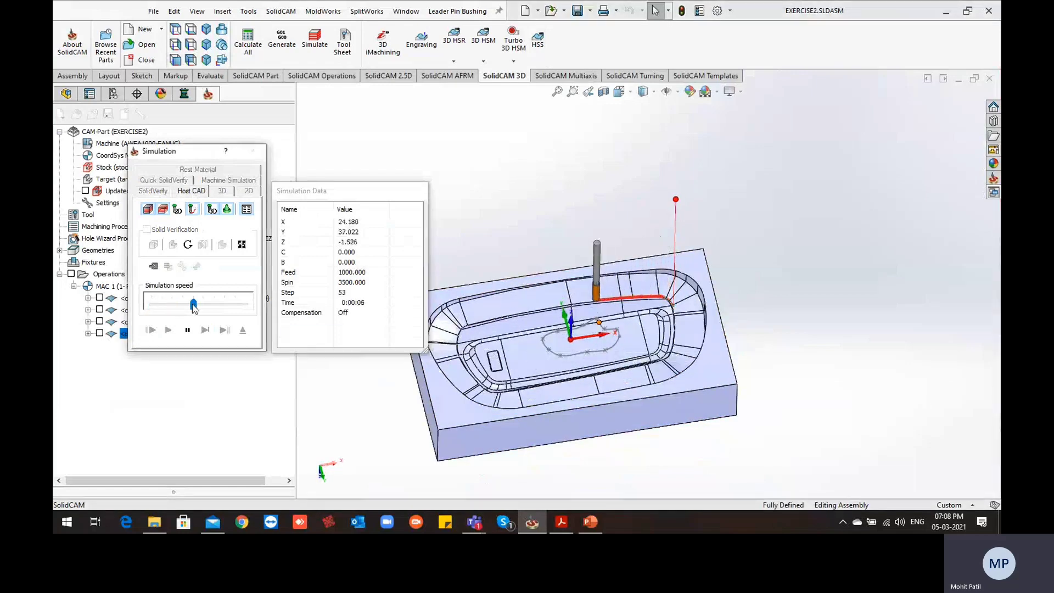
click(222, 308)
click(225, 308)
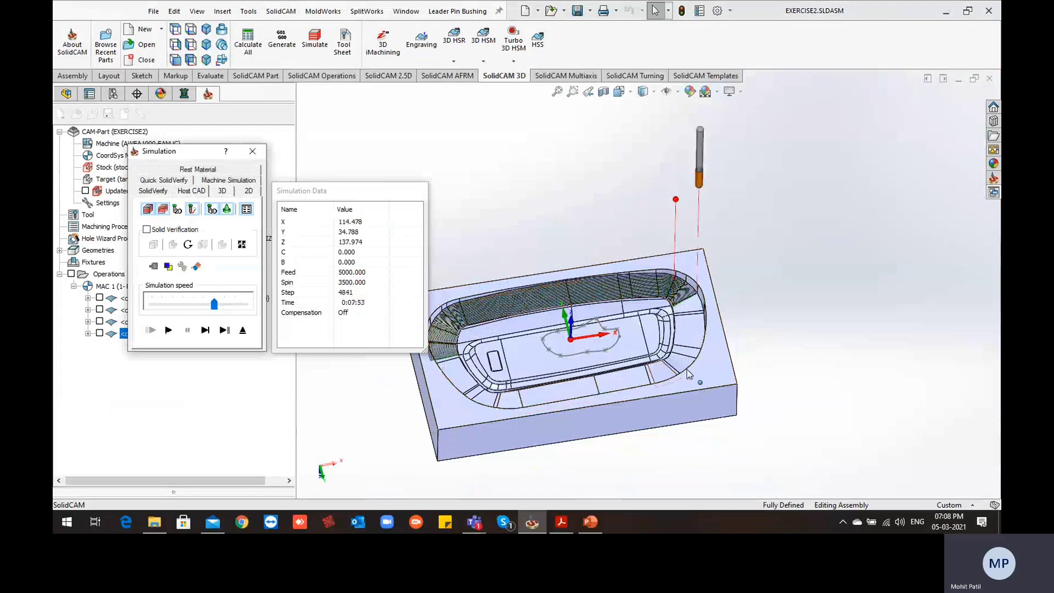
Examine the simulated passes across the wall, then exit the simulation and close the morph operation
scroll(654, 319, up, 1)
scroll(502, 358, down, 2)
middle_drag(502, 357, 523, 406)
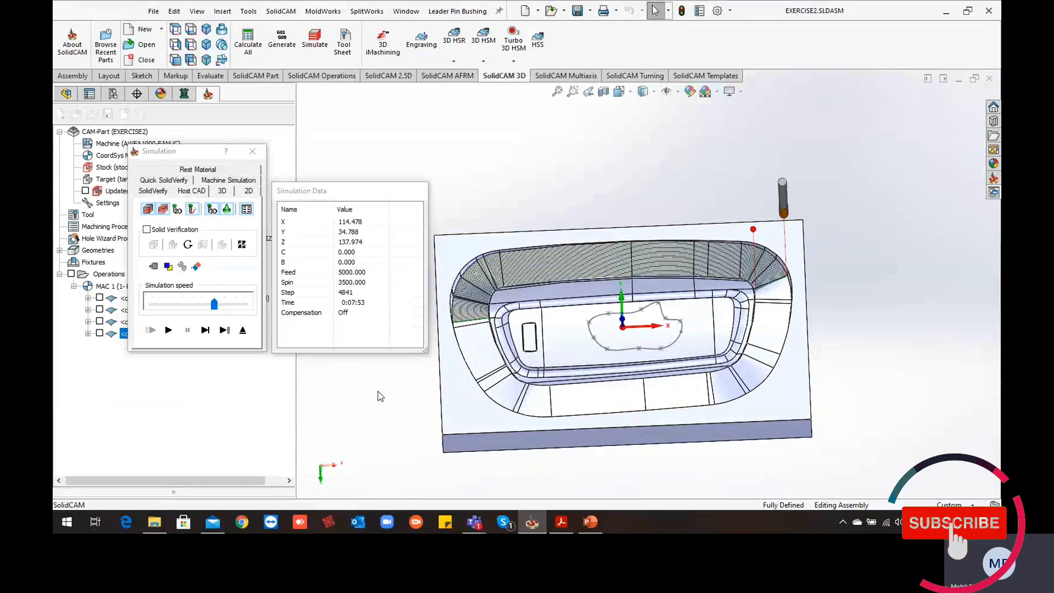
click(244, 332)
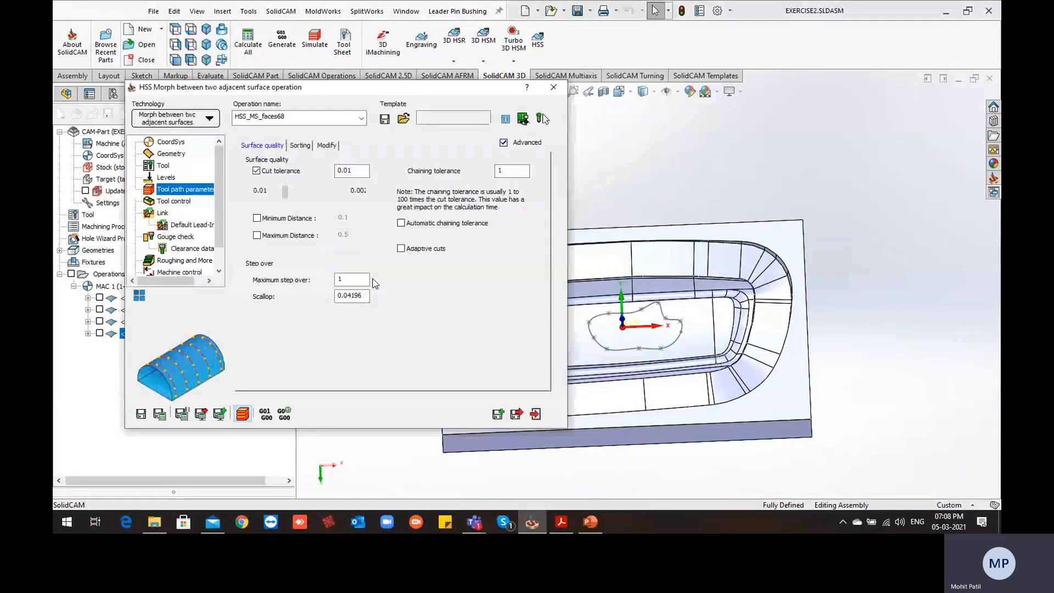
click(552, 89)
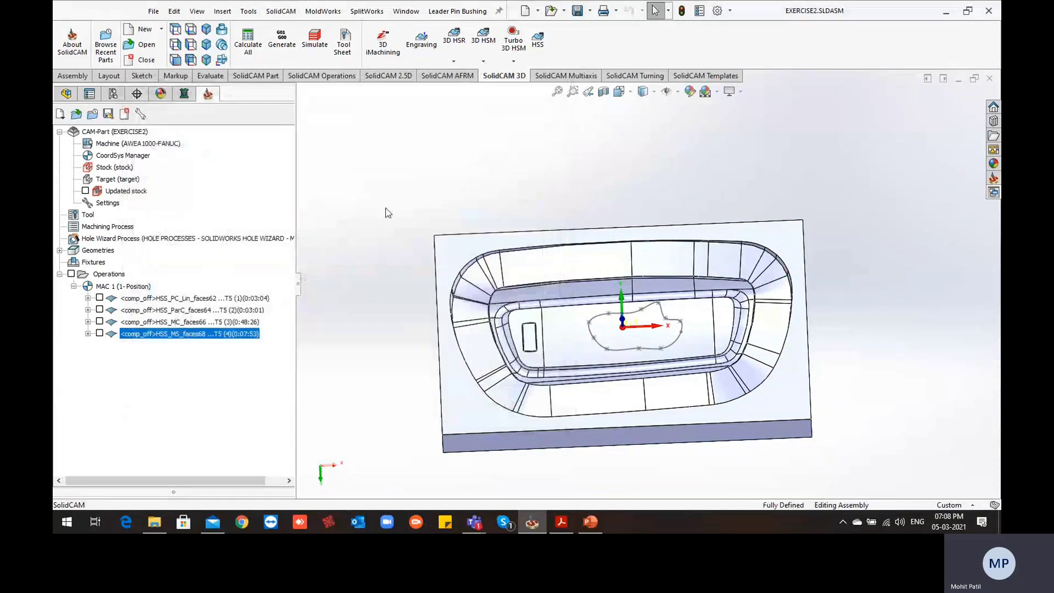
Start a new HSS operation and bring up its technology choices
click(538, 49)
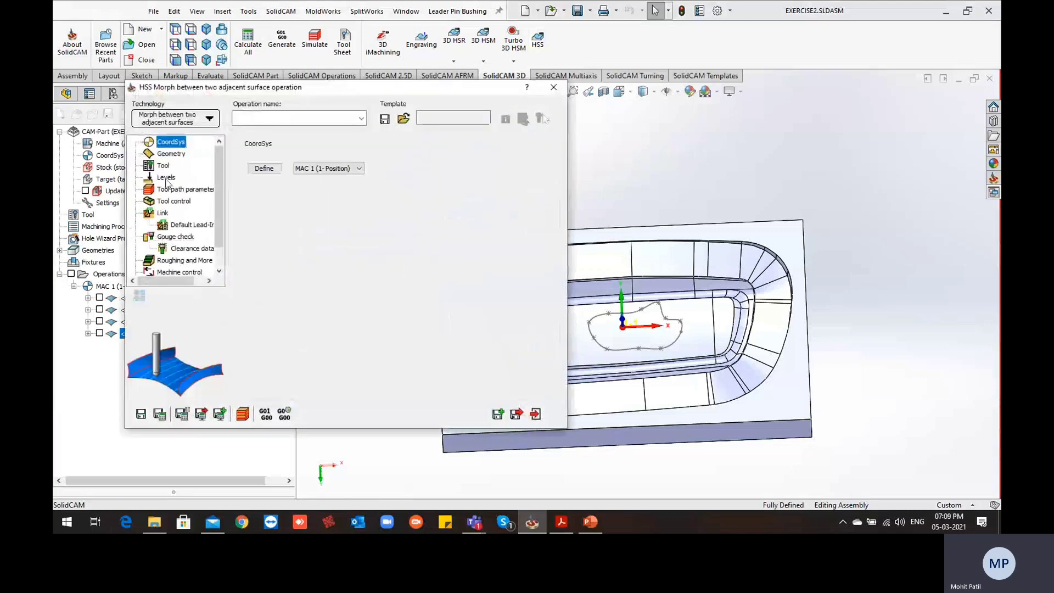
click(195, 120)
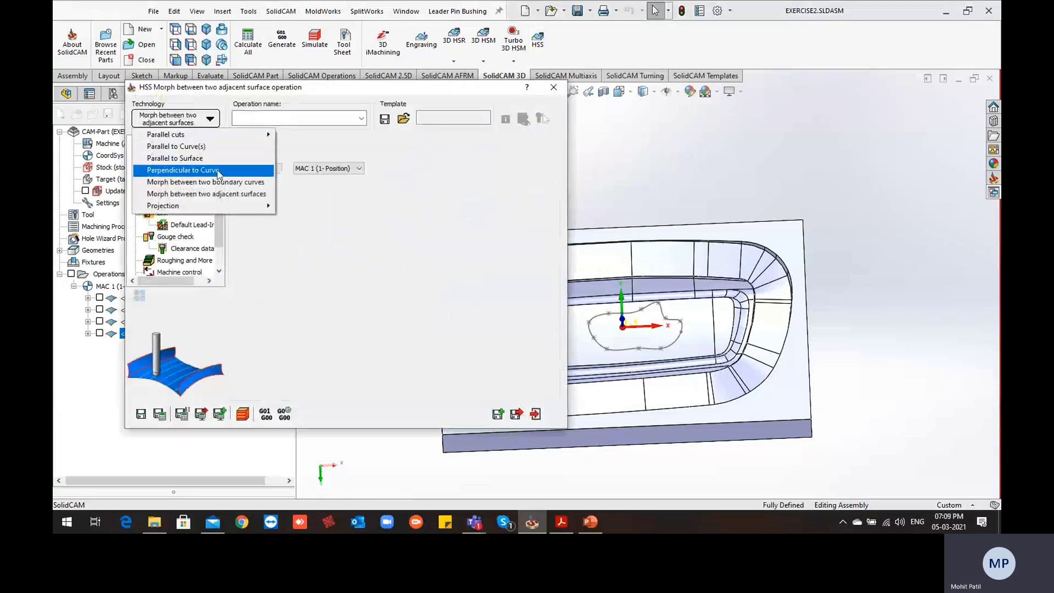
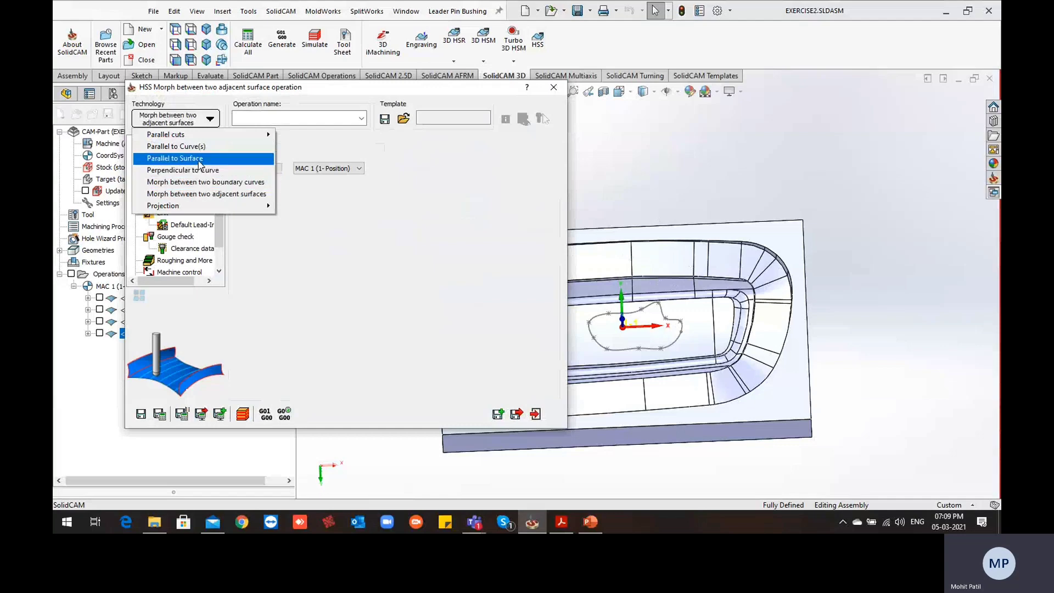
Choose Parallel to Surface as the new operation's technology and start a new drive surface selection in its geometry
click(200, 165)
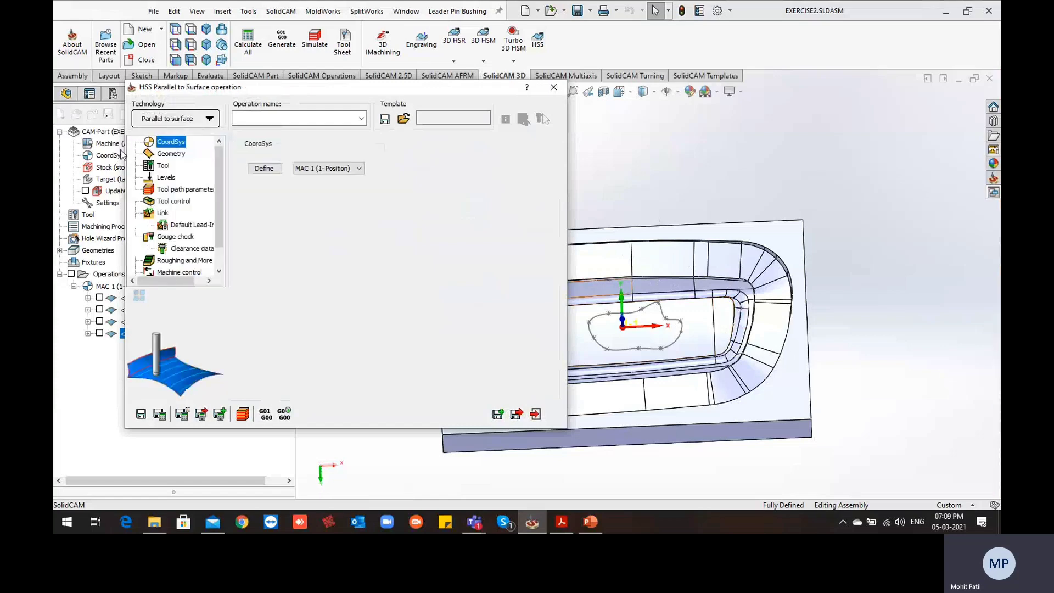
click(172, 154)
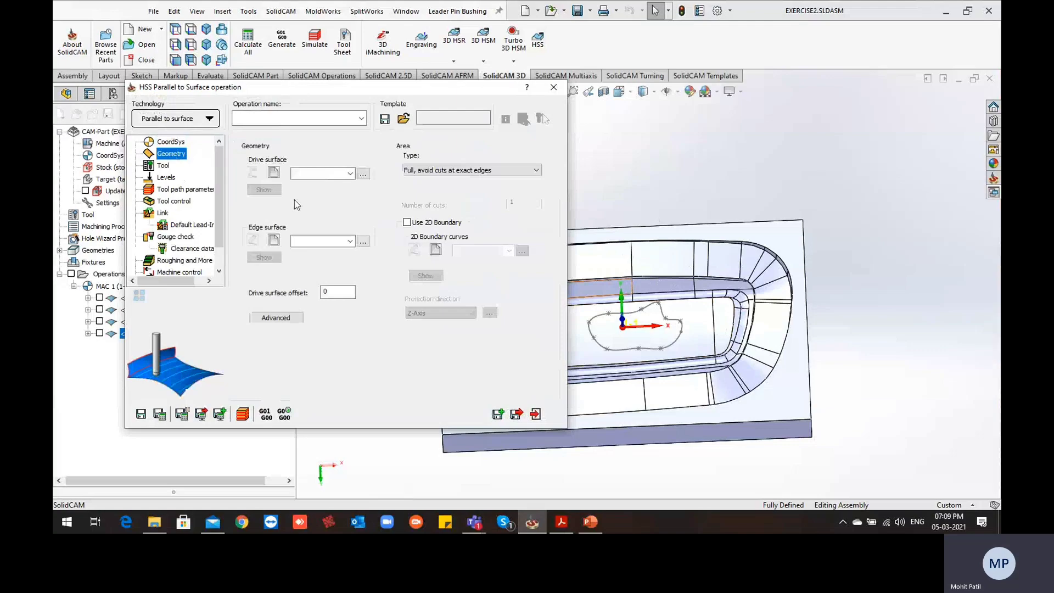
click(275, 173)
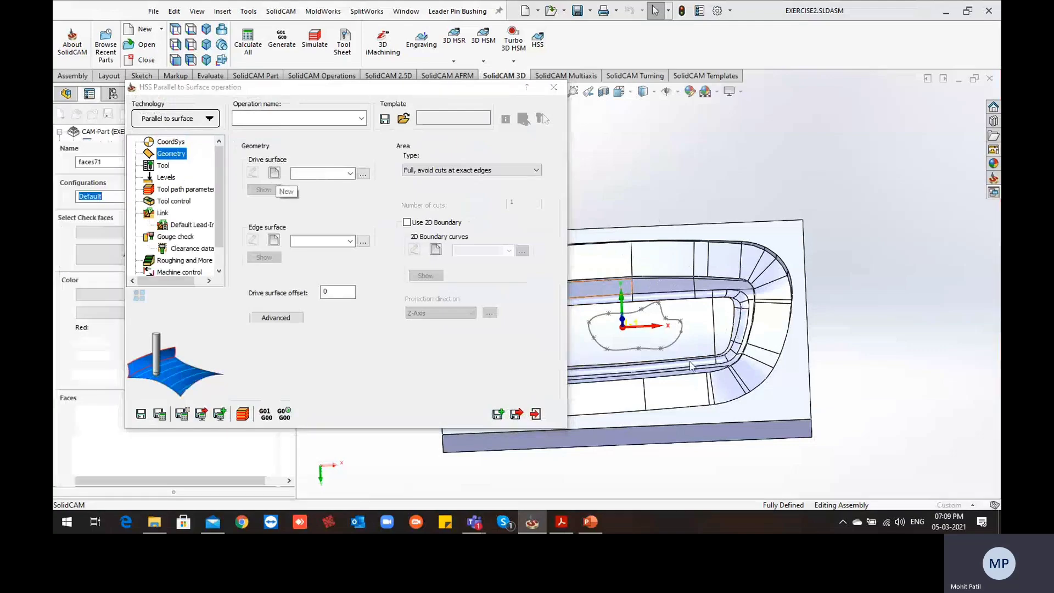
Define the drive surface from the adjoining lower sloped wall faces around the cavity's rounded end, including the narrow strips
scroll(478, 412, down, 1)
middle_drag(478, 412, 458, 315)
scroll(480, 206, down, 5)
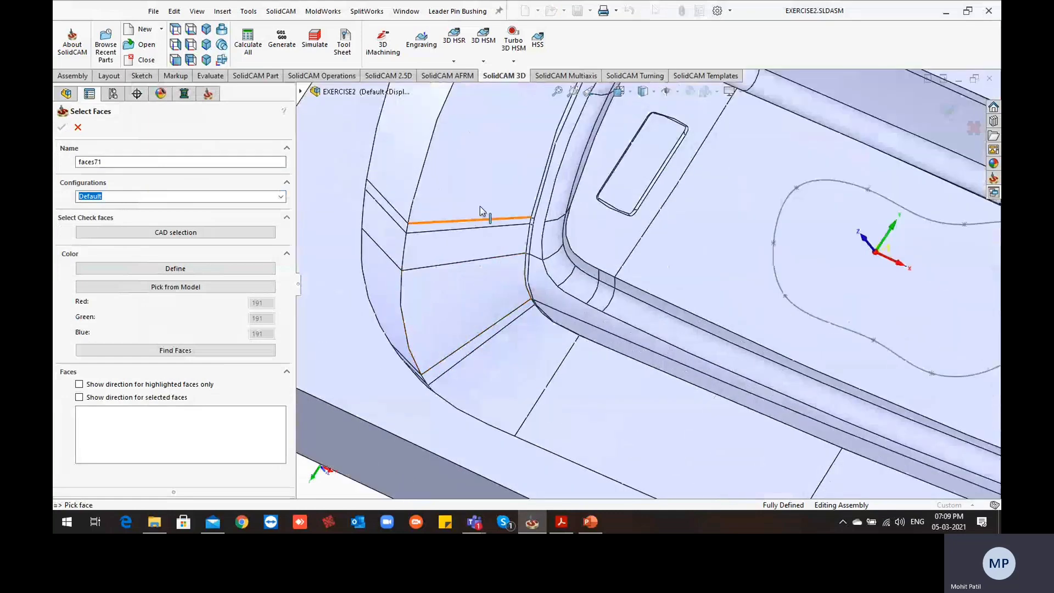
click(471, 242)
click(432, 235)
click(436, 277)
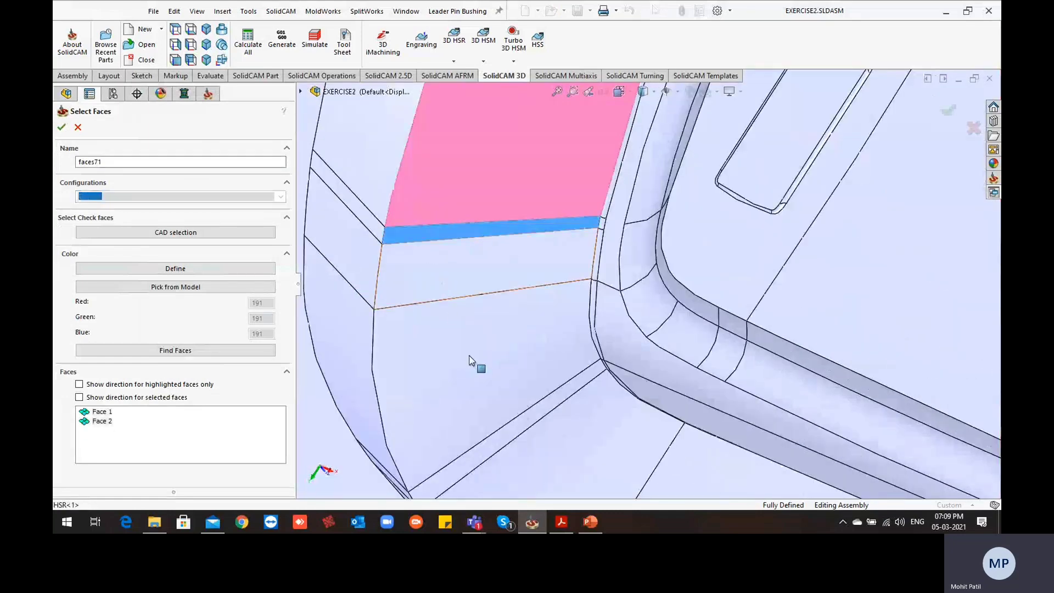
click(469, 356)
click(561, 393)
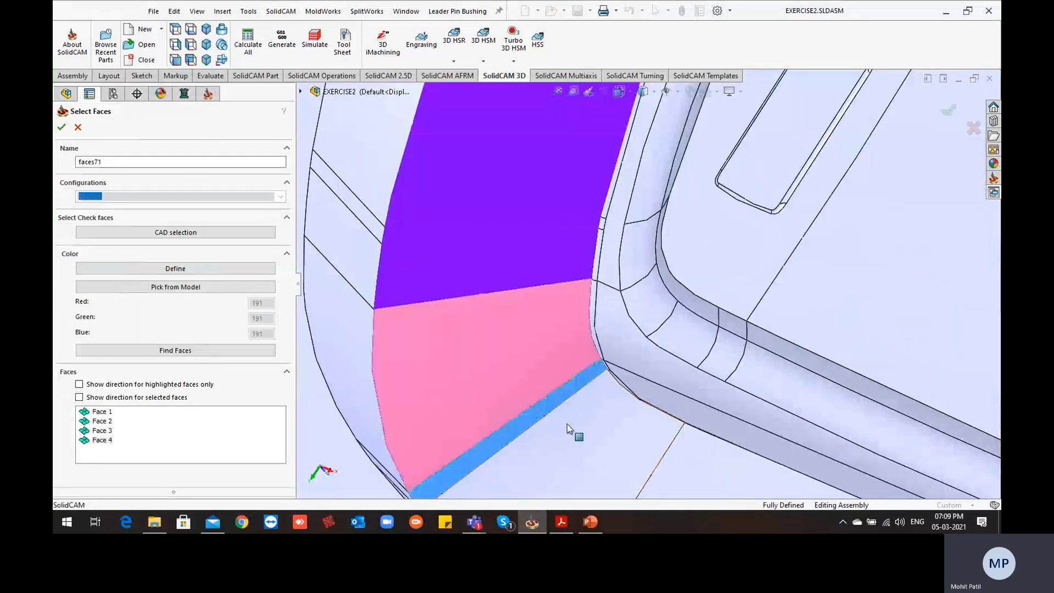
click(568, 424)
scroll(568, 423, up, 5)
mouse_move(558, 400)
middle_down()
mouse_move(623, 332)
mouse_move(536, 301)
mouse_move(545, 435)
mouse_move(567, 398)
middle_up()
click(61, 128)
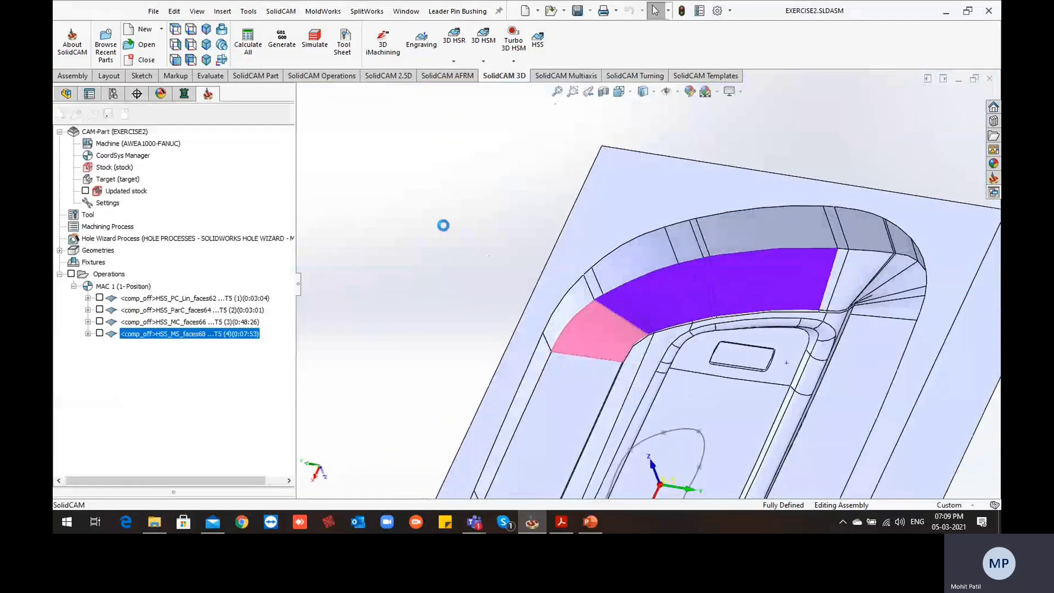
Define a new edge surface from the seven adjoining upper wall faces that run directly above the drive faces
scroll(626, 333, down, 3)
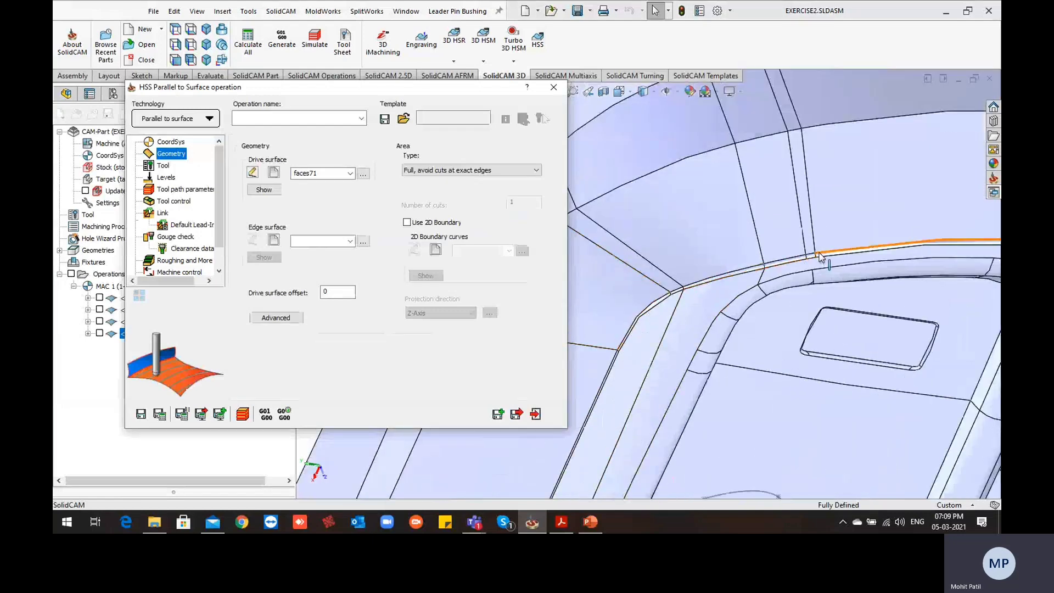
scroll(820, 257, up, 5)
scroll(714, 272, down, 3)
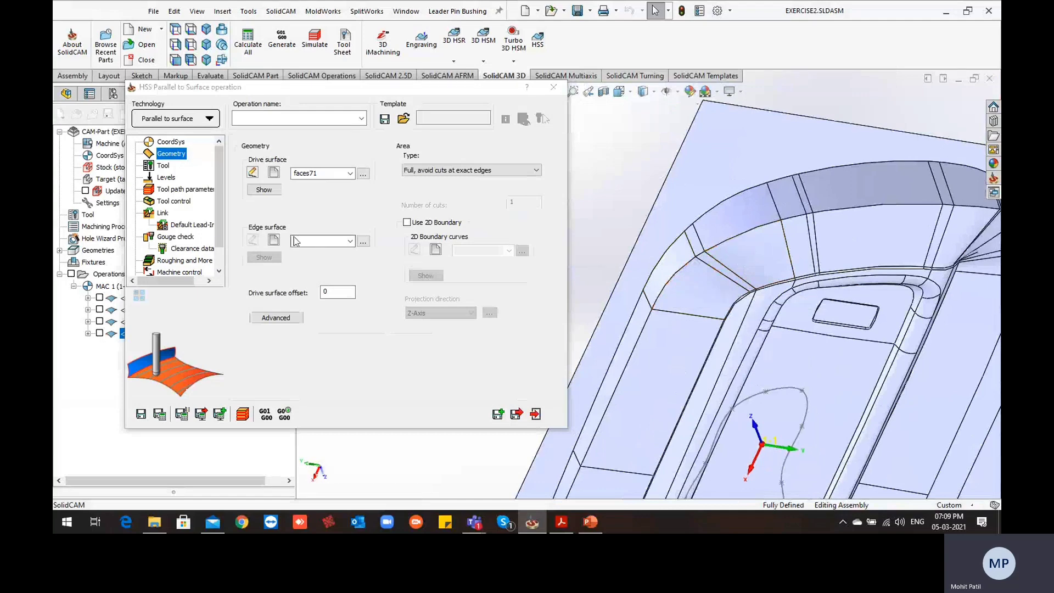
click(274, 240)
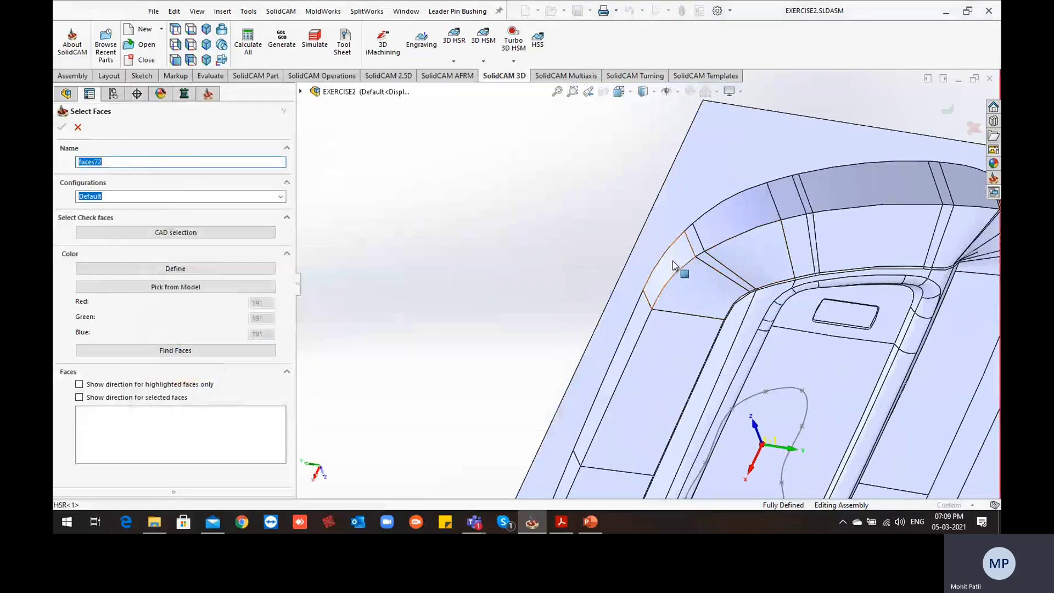
click(679, 269)
click(733, 220)
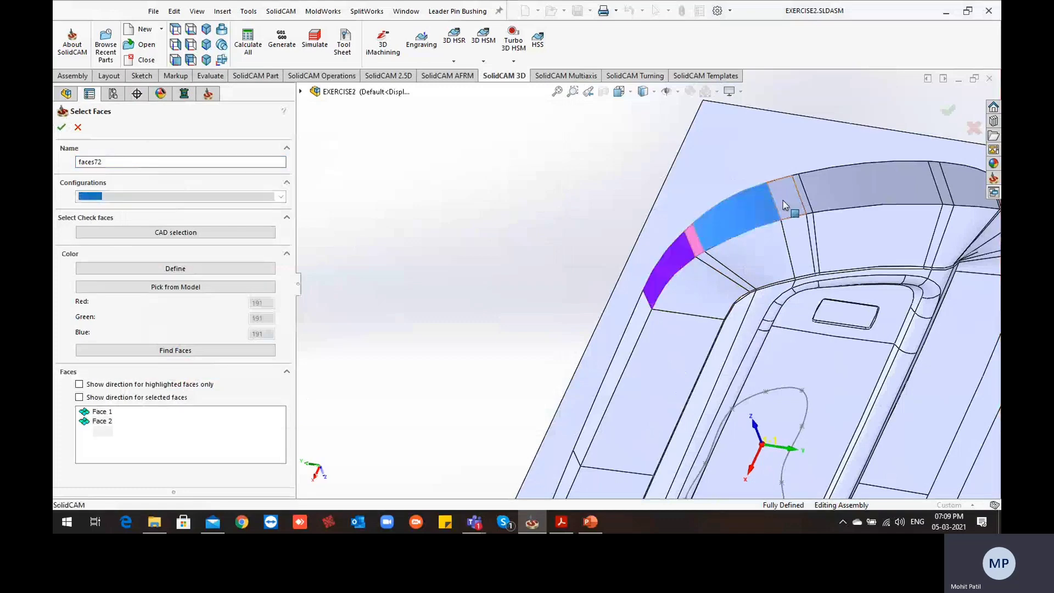
click(785, 200)
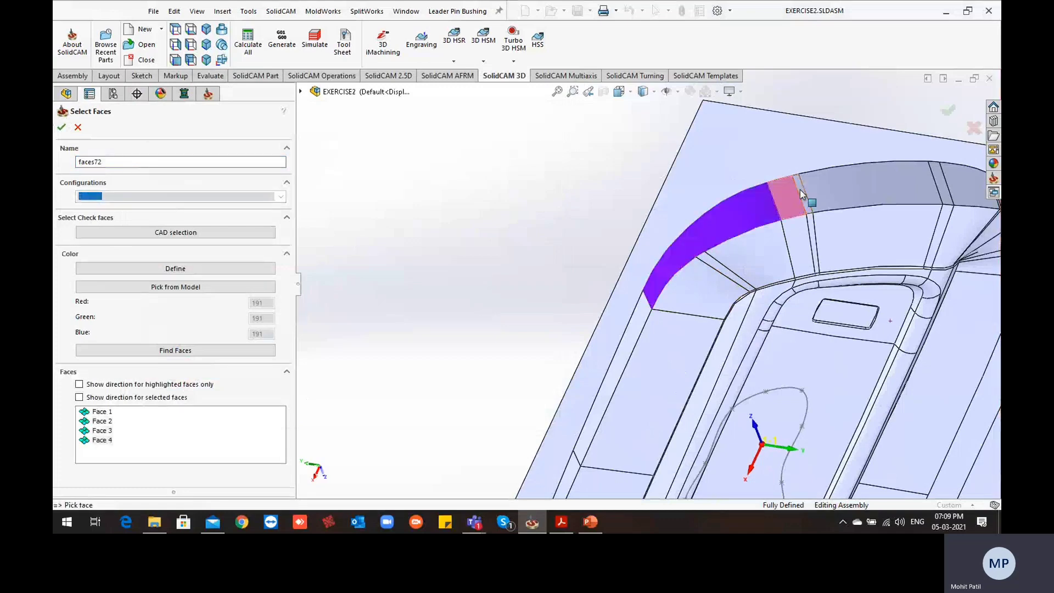
click(937, 184)
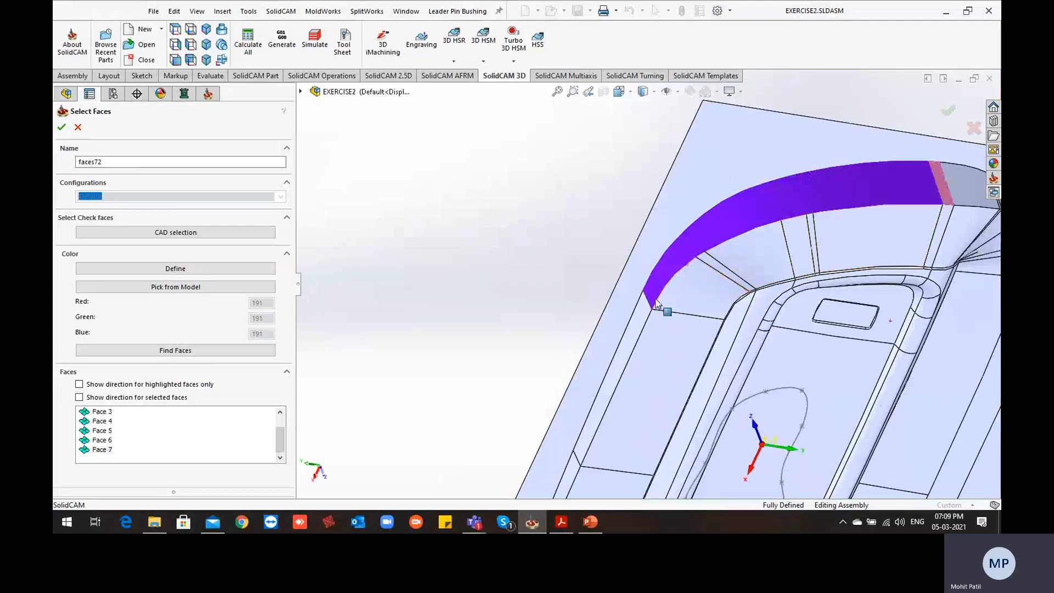
click(259, 232)
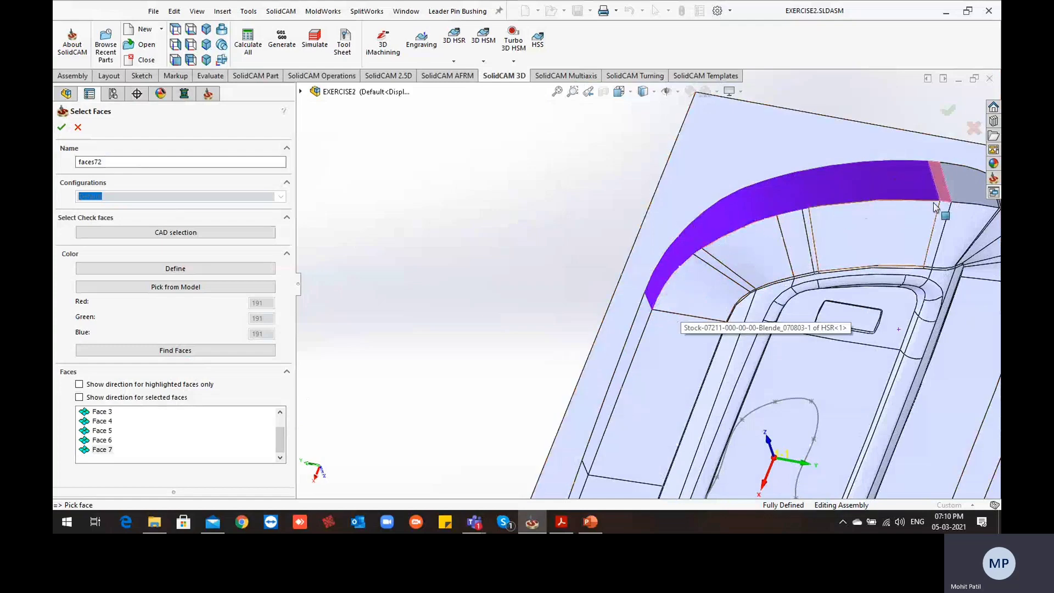
click(62, 127)
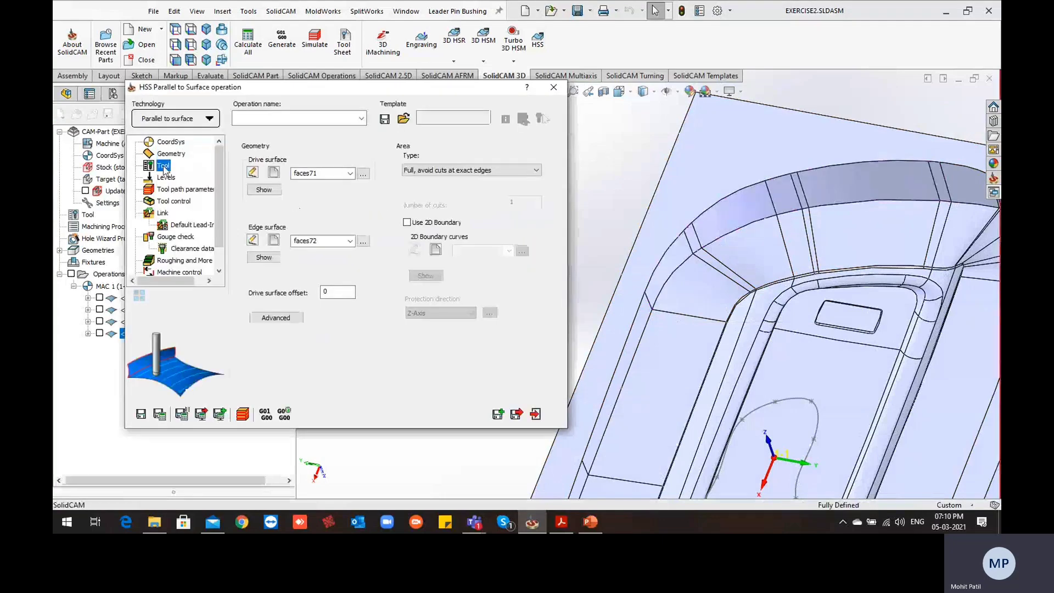
Assign tool 5, the 6 mm cutter with 3 mm corner radius, to the Parallel to Surface operation
click(311, 323)
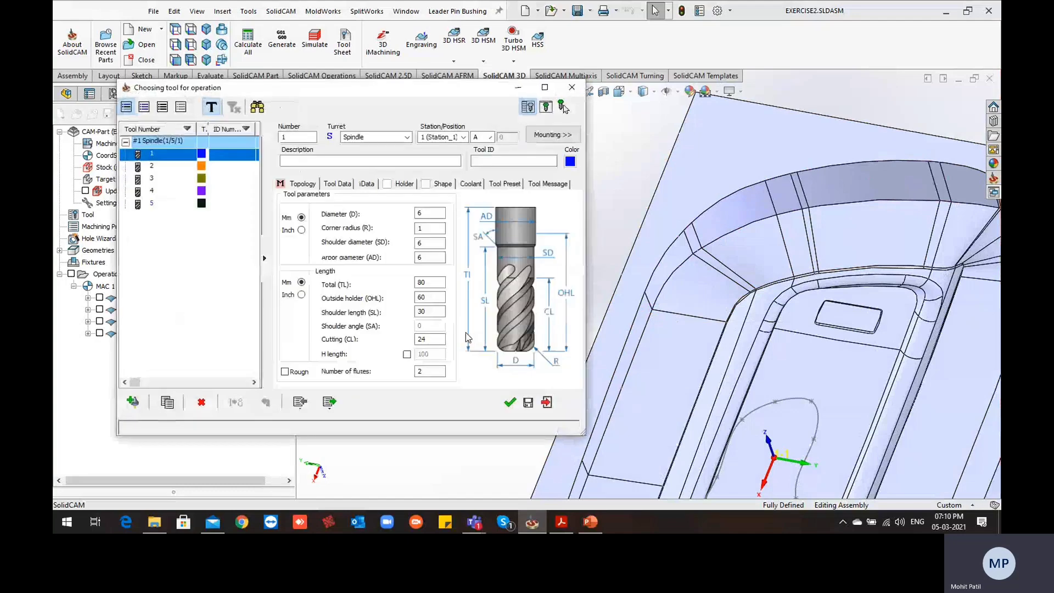
click(157, 203)
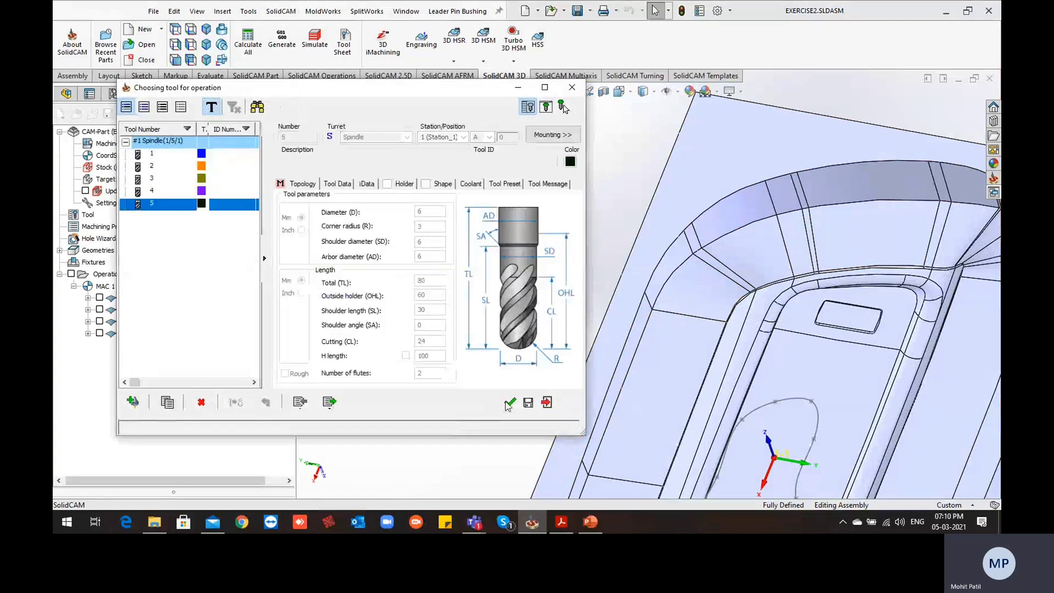
click(510, 402)
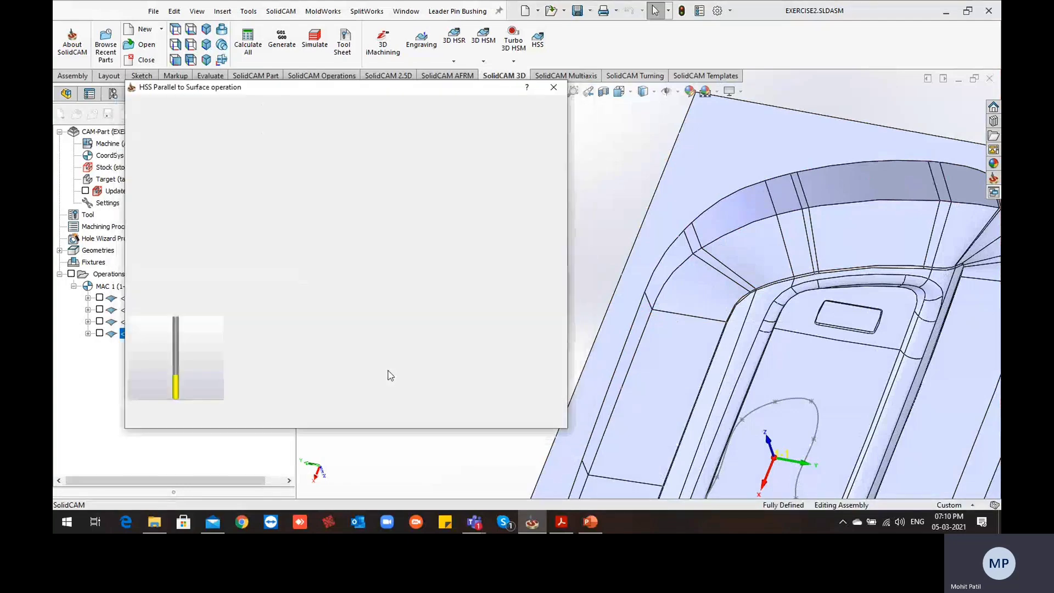
Review the levels, set the maximum step over to 1 in the tool path parameters, and save and calculate the operation
click(166, 178)
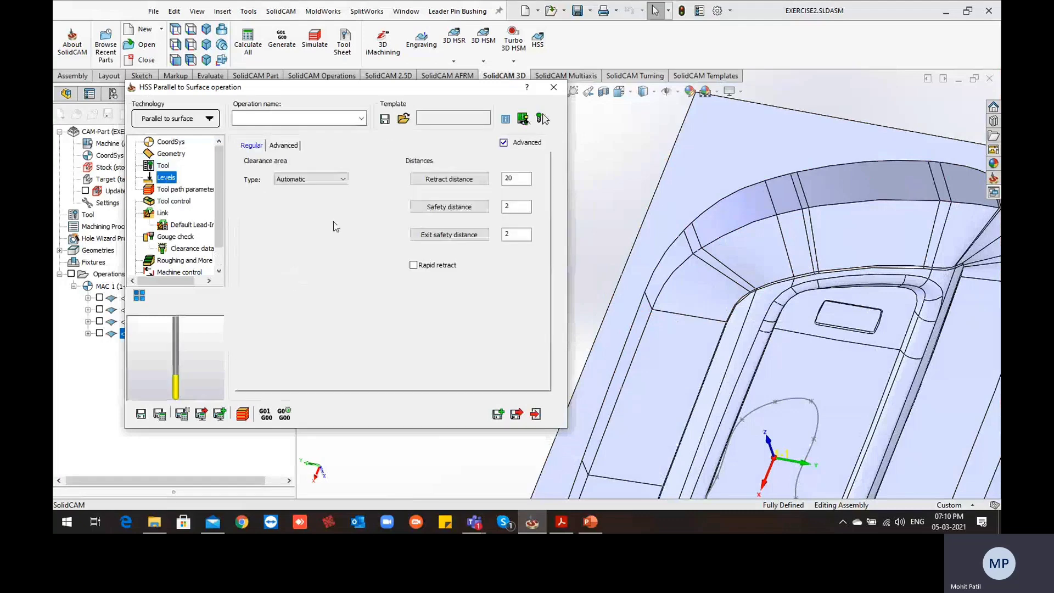
click(182, 190)
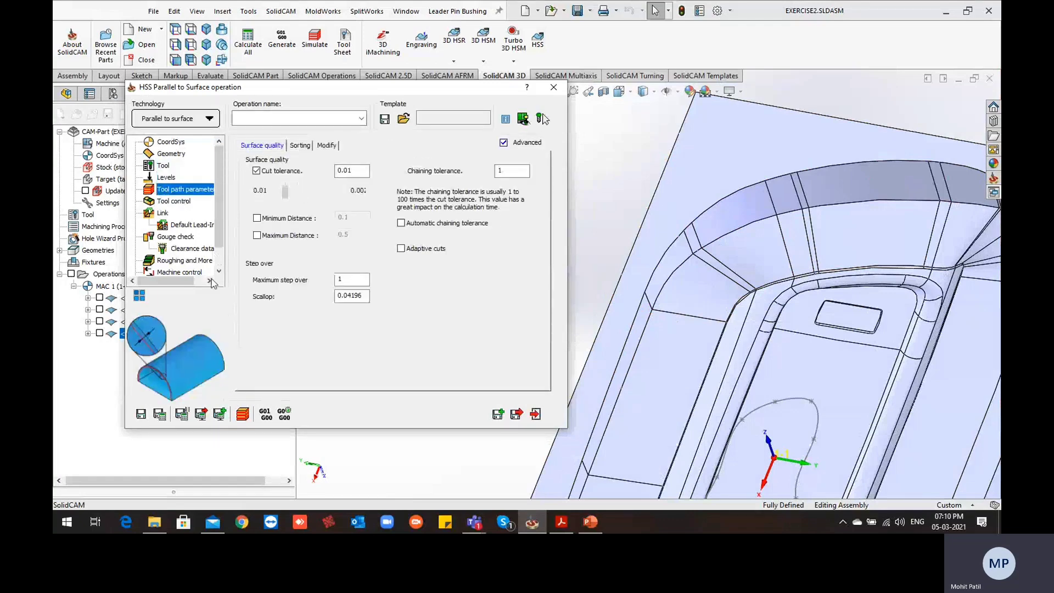
drag(348, 280, 308, 280)
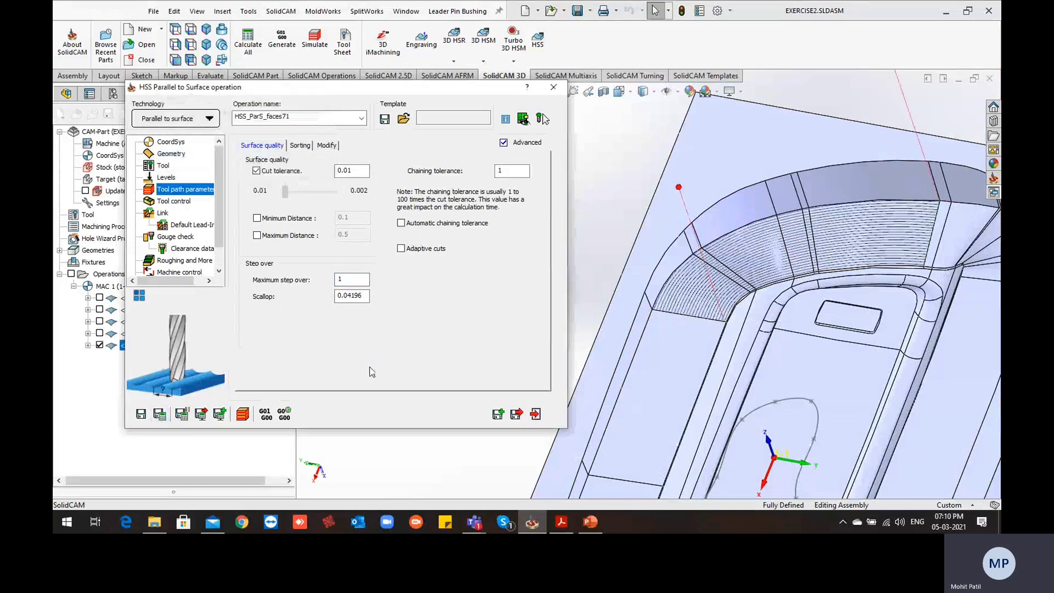
Enable Use Lead-In for the first entry and Use Lead-Out for the last exit, then recalculate the operation
middle_drag(789, 282, 660, 354)
scroll(688, 326, down, 3)
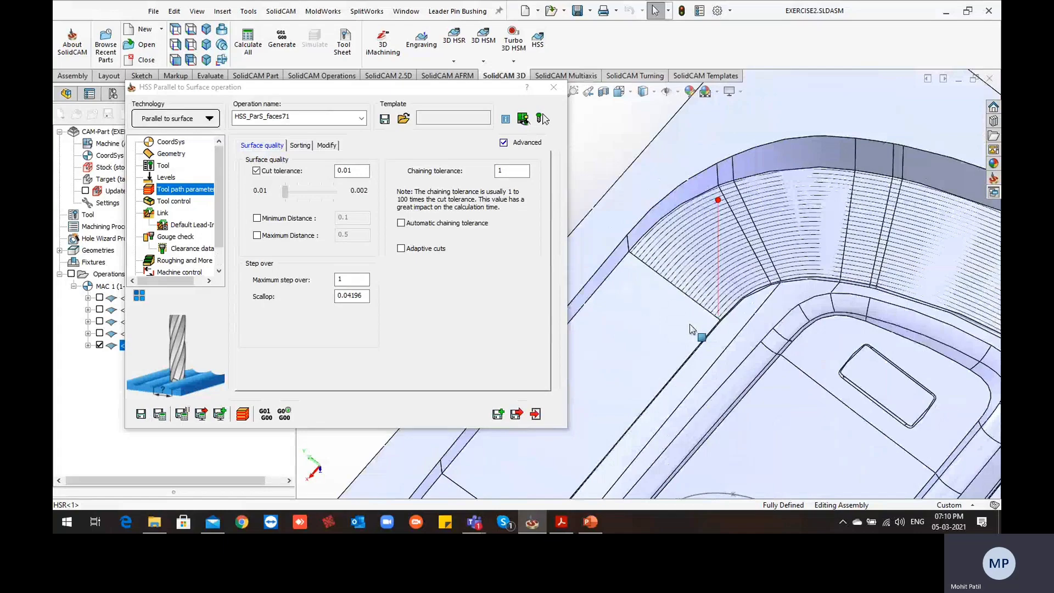
scroll(689, 324, up, 2)
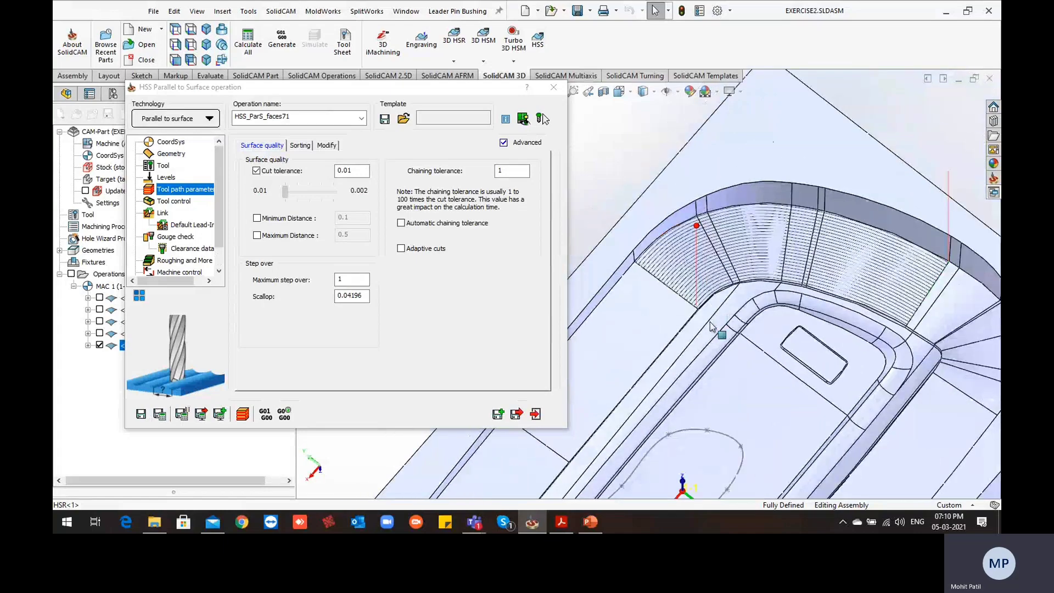
scroll(698, 348, down, 5)
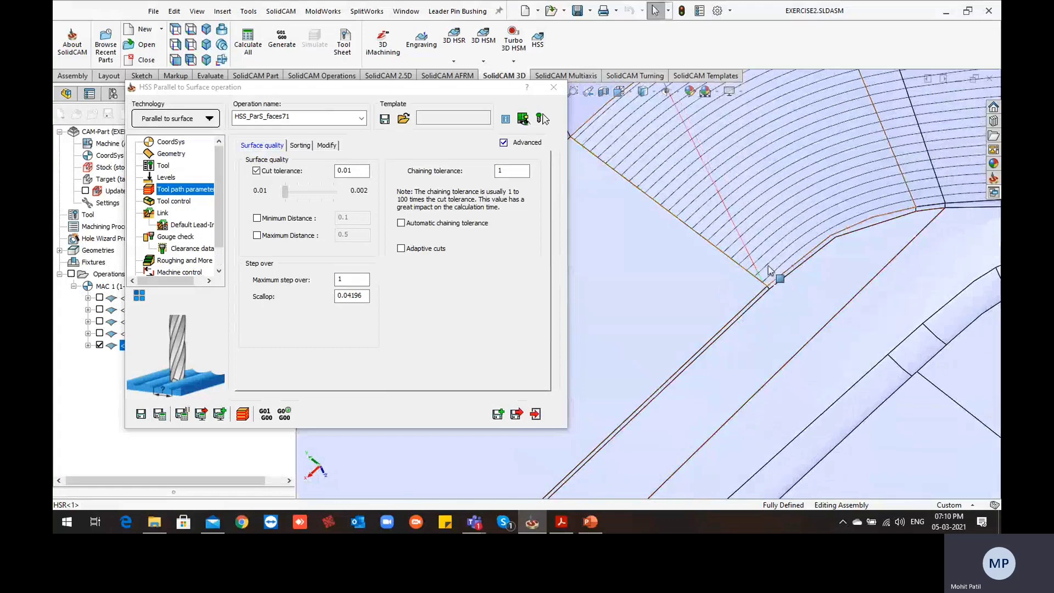
scroll(739, 332, up, 4)
click(163, 213)
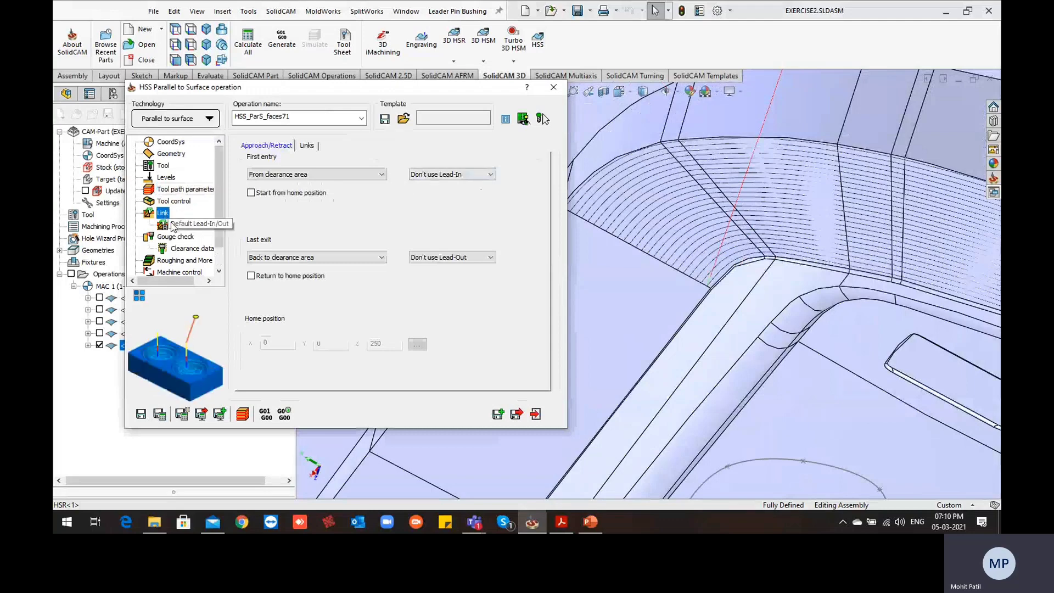
click(445, 174)
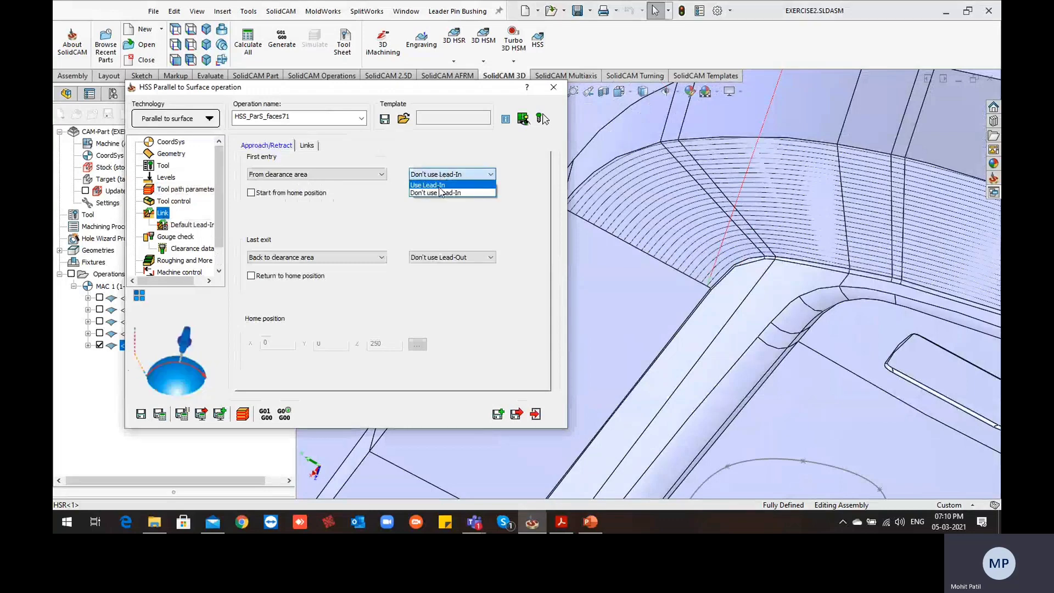
click(446, 186)
click(445, 257)
click(433, 271)
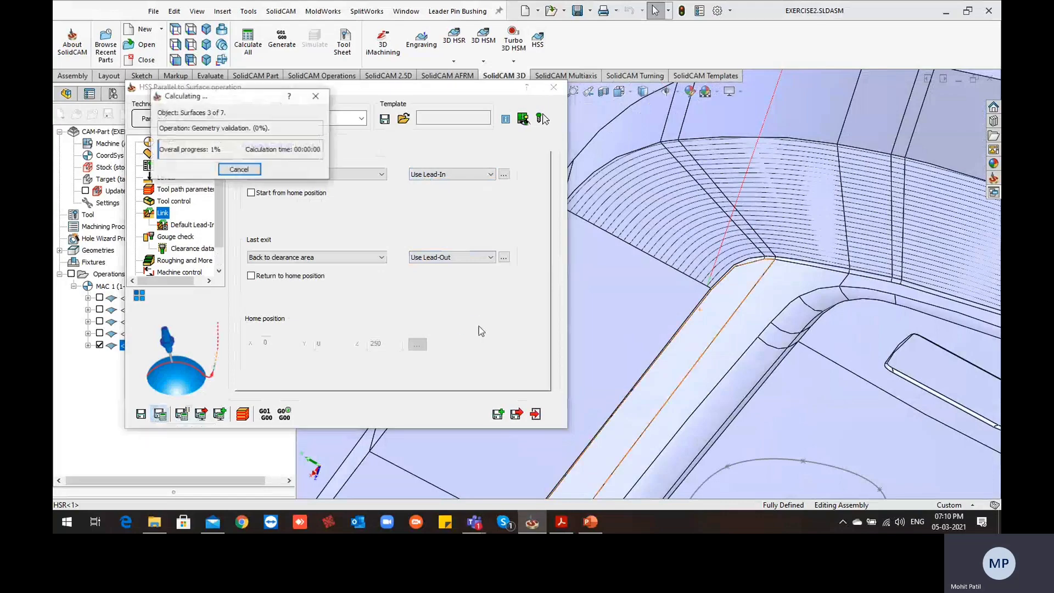
Examine the recalculated toolpath's entry and exit moves at the ends of the curved wall passes
scroll(719, 345, up, 5)
middle_drag(720, 345, 668, 400)
scroll(652, 271, down, 1)
scroll(652, 272, down, 3)
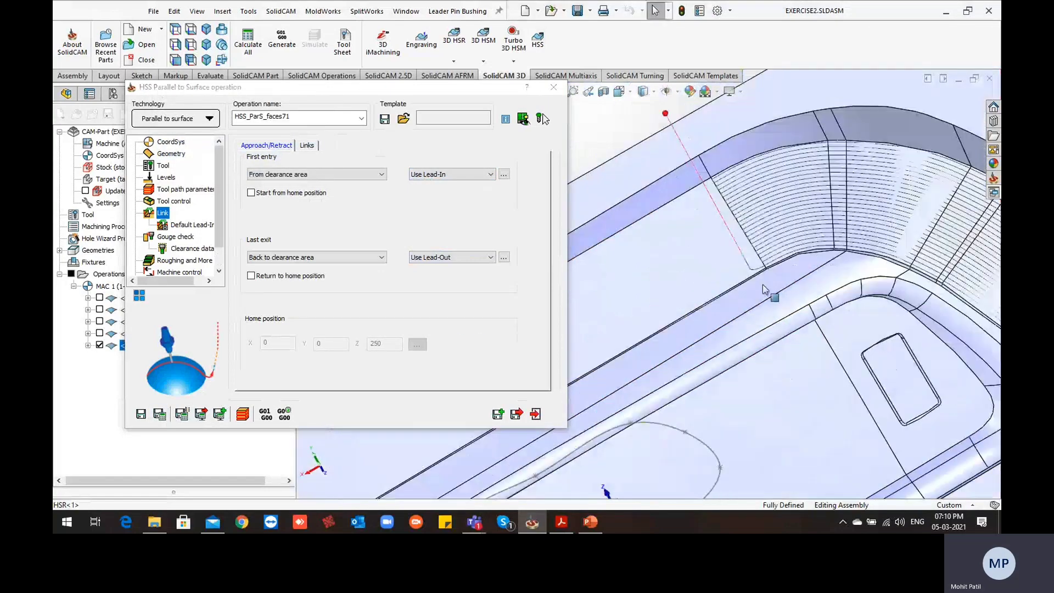
scroll(774, 293, up, 1)
middle_drag(773, 294, 782, 265)
scroll(782, 266, up, 3)
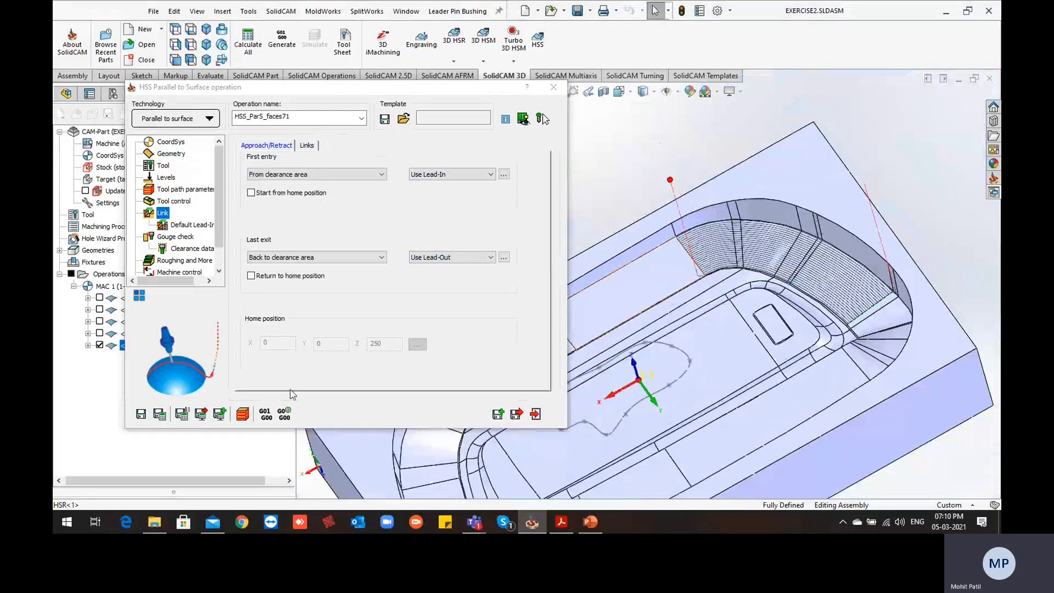
Simulate the Parallel to Surface operation in Host CAD mode at the slowest speed
click(245, 416)
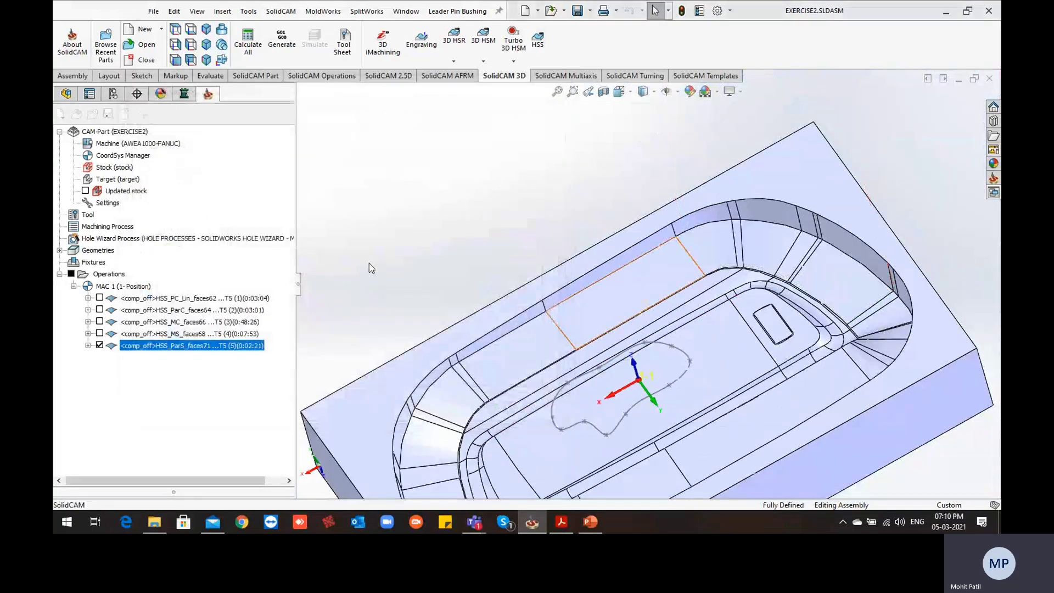
drag(214, 303, 136, 309)
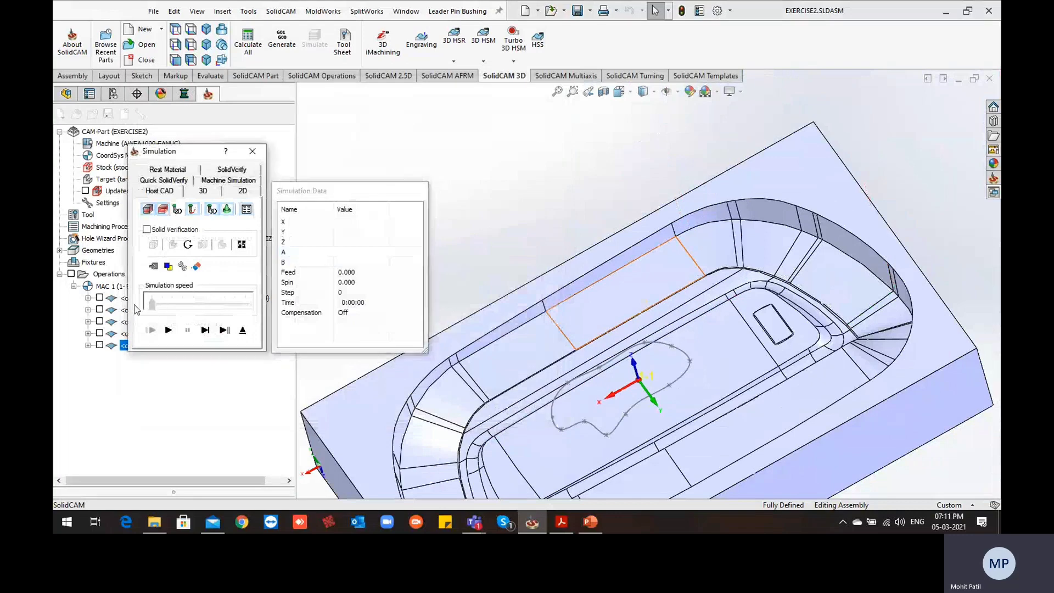
click(169, 330)
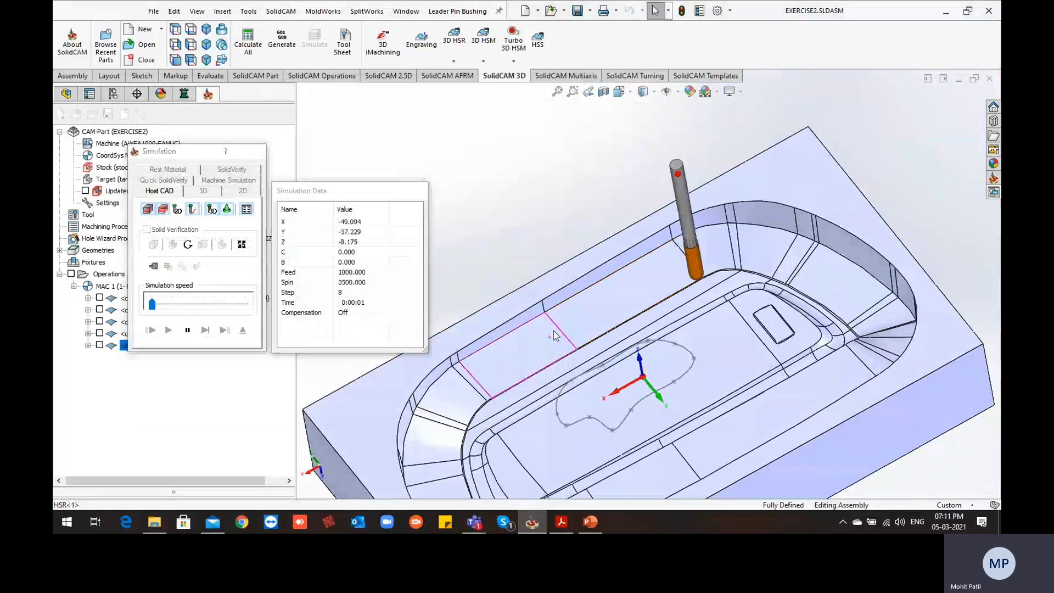
Increase the simulation speed and watch closely as the tool cuts parallel passes up the curved wall
drag(153, 303, 173, 304)
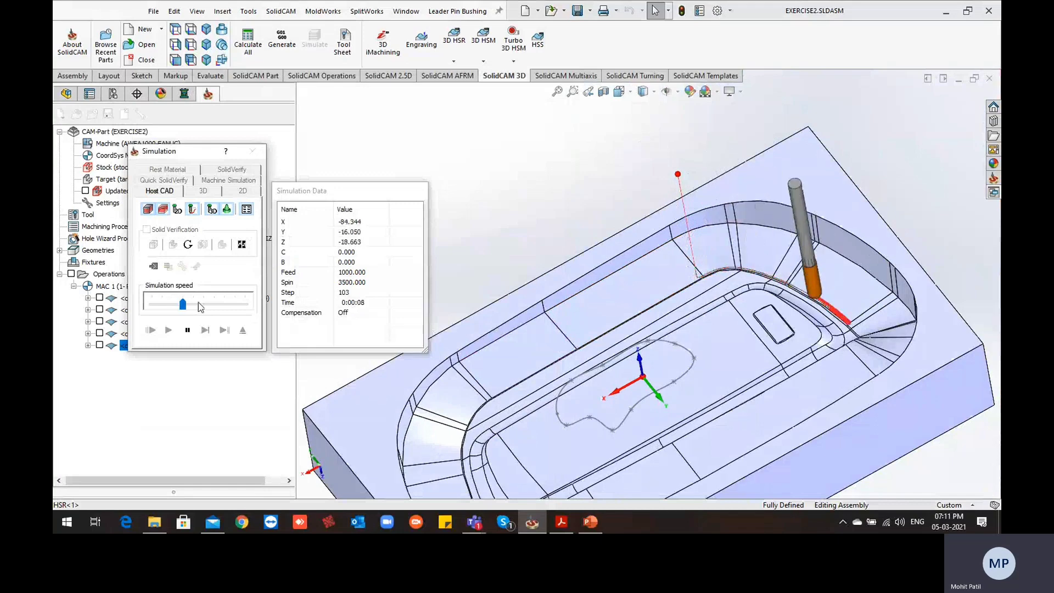
drag(173, 307, 185, 311)
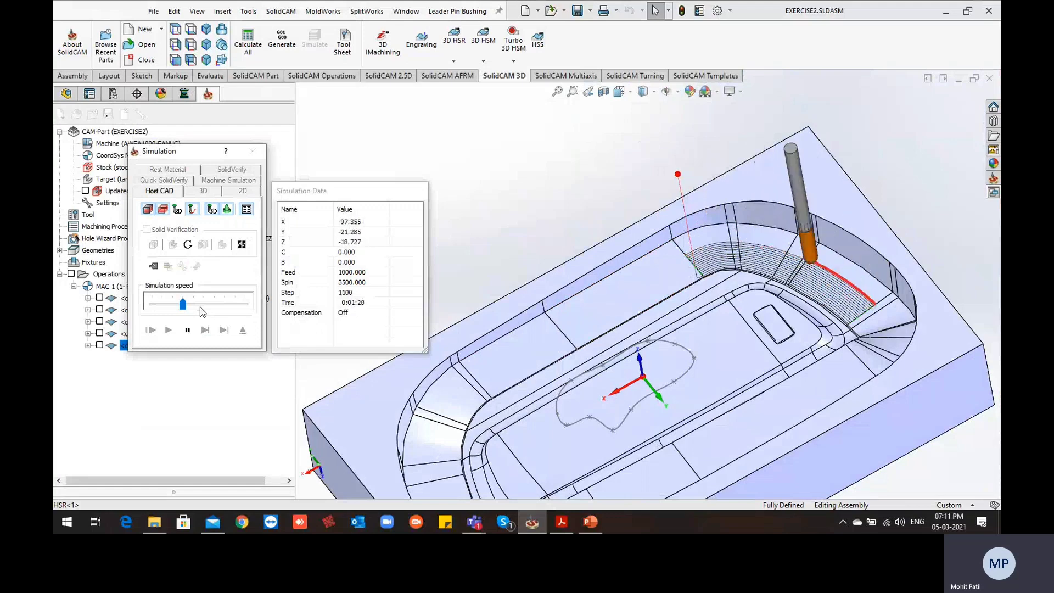
scroll(695, 274, down, 4)
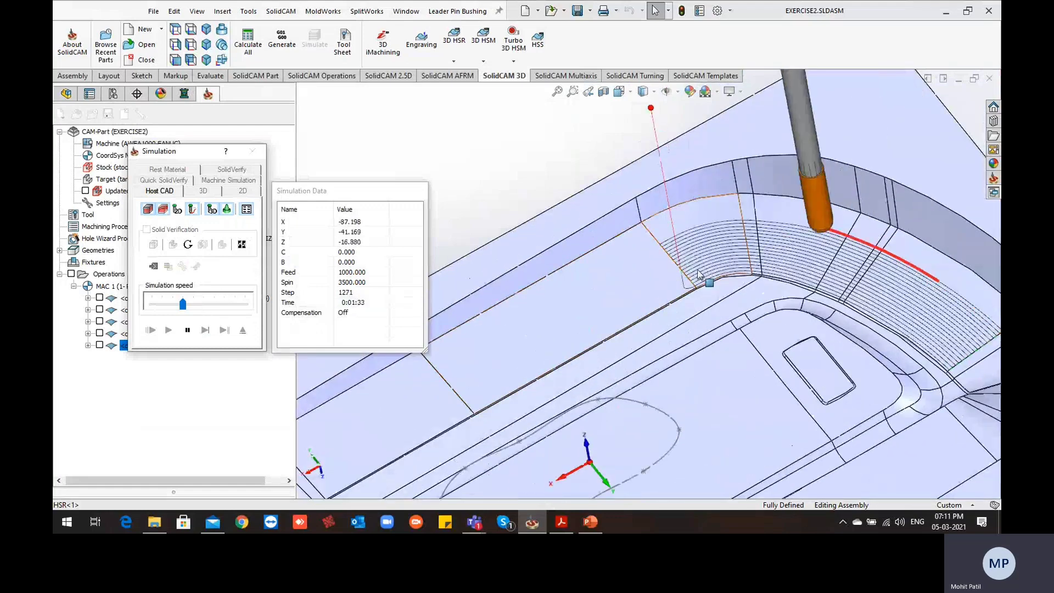
Inspect the tool's passes at both ends of the curved wall until the simulation finishes, then exit the simulation
scroll(695, 275, down, 5)
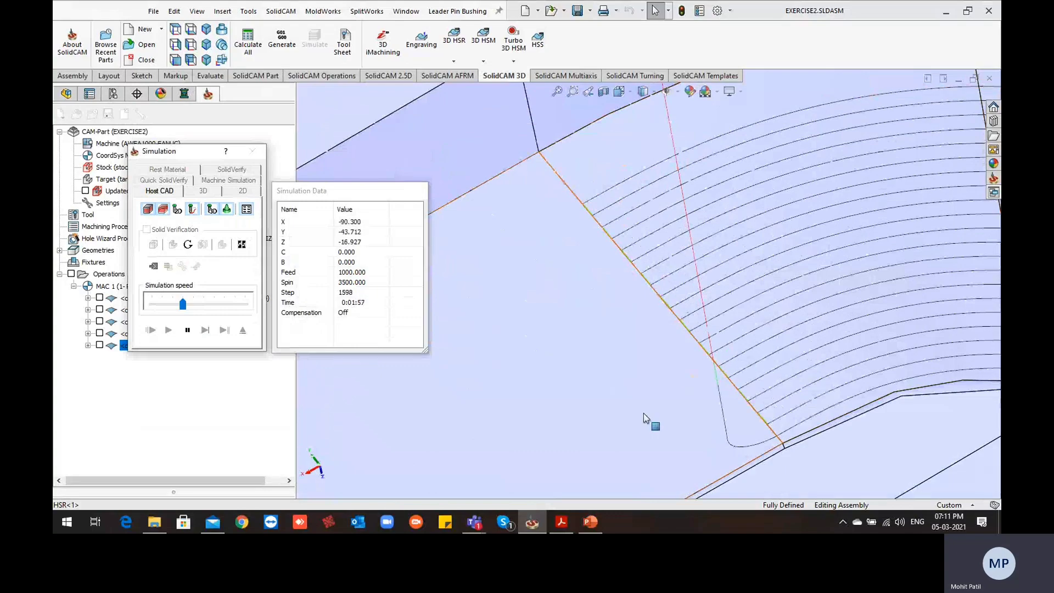
scroll(777, 370, up, 8)
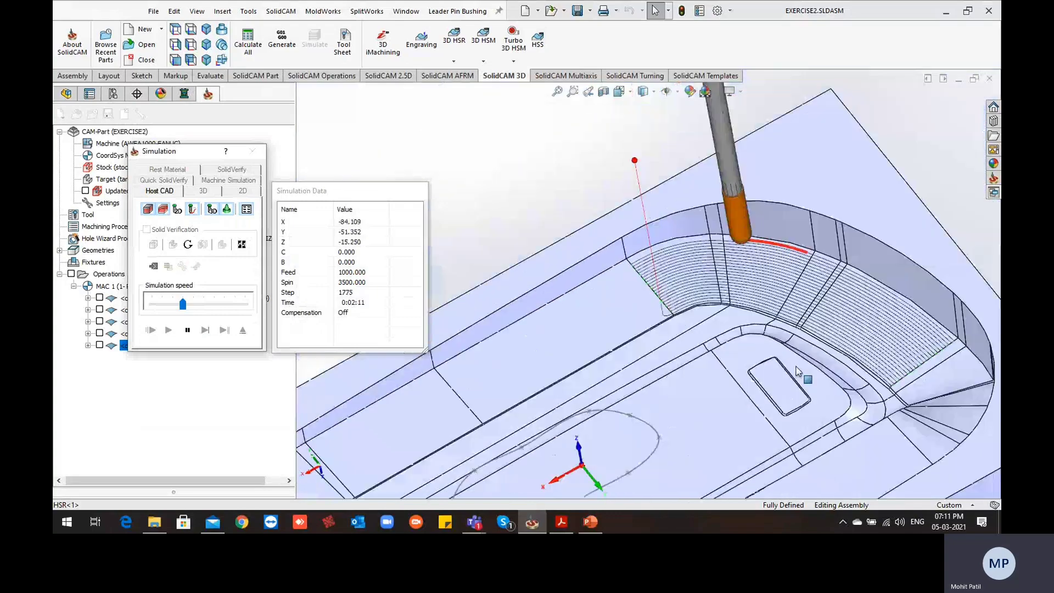
scroll(900, 393, down, 3)
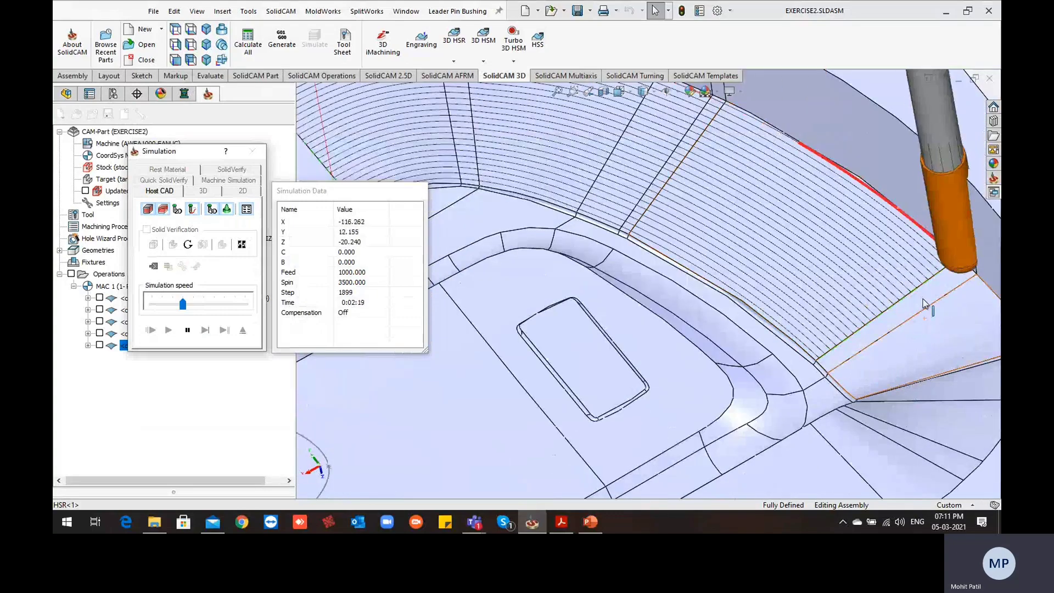
scroll(865, 271, up, 6)
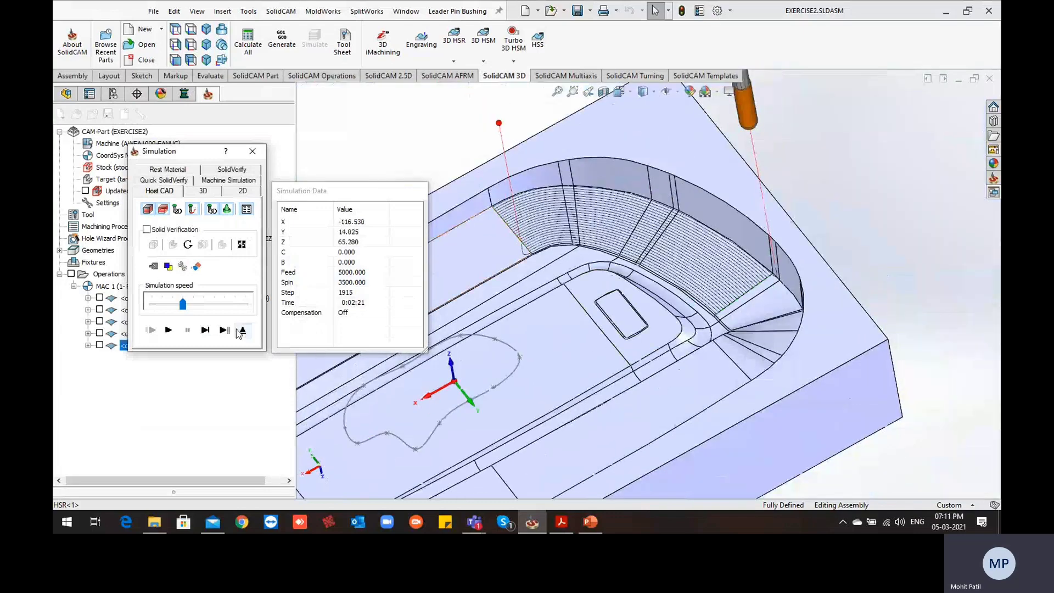
click(242, 331)
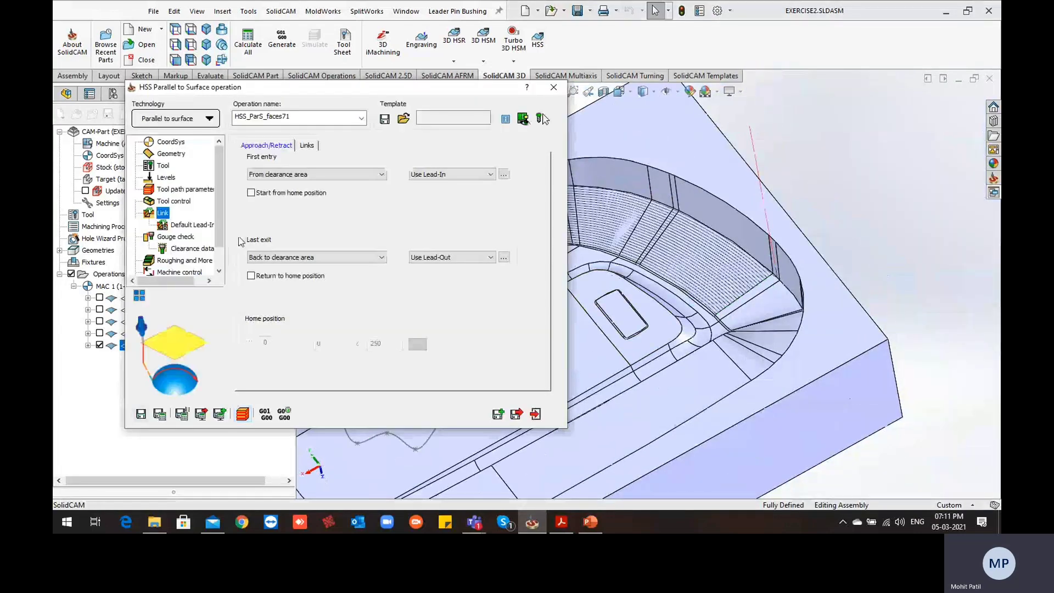
Enable Extend/Trim in the tool path parameters with tangential extensions of value 5 at start and end, then recalculate the operation
click(177, 190)
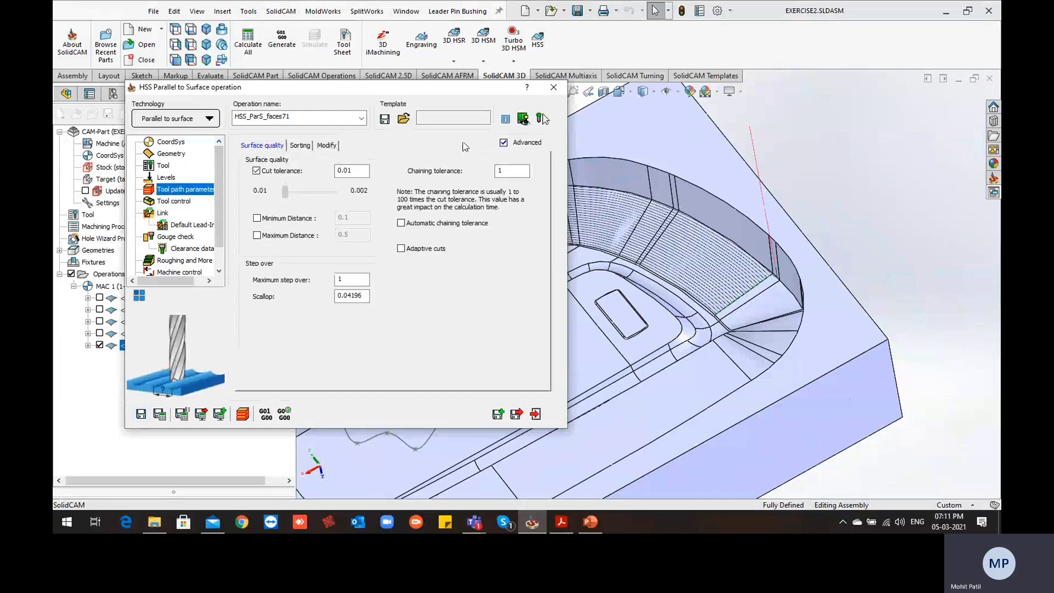
click(503, 143)
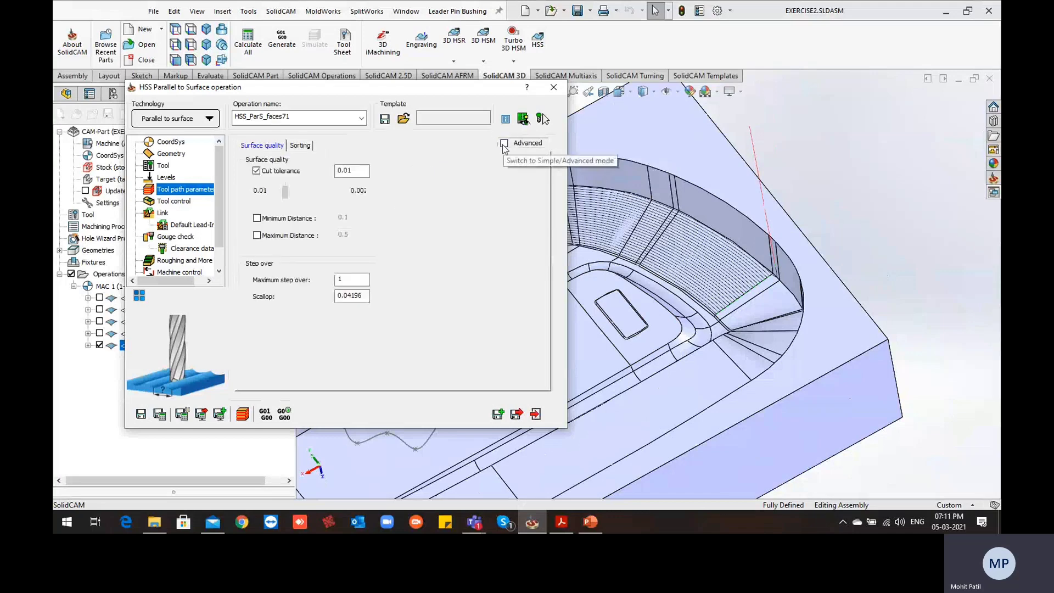
click(504, 144)
click(326, 145)
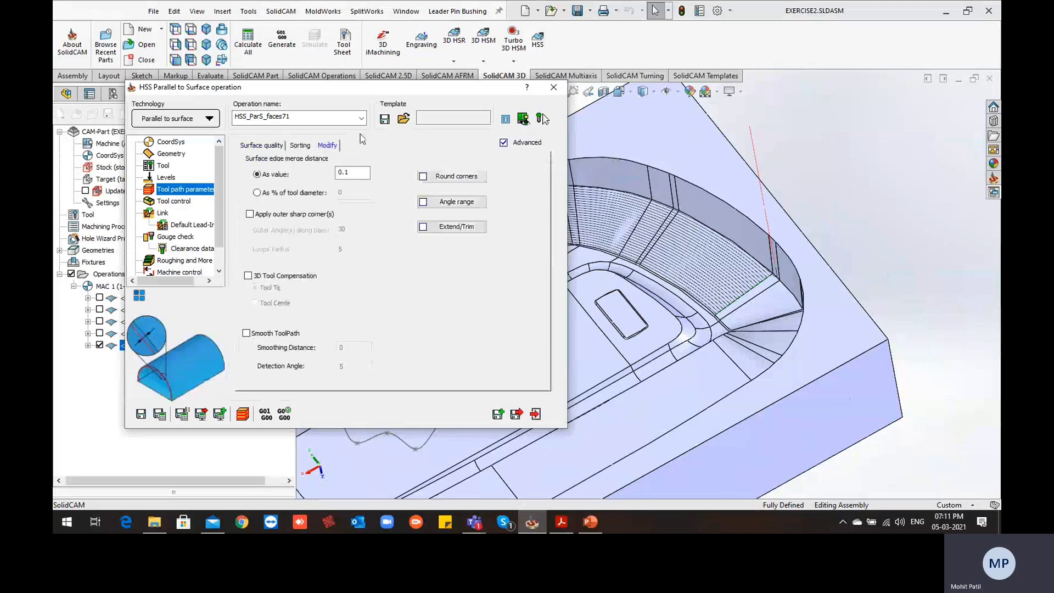
click(452, 230)
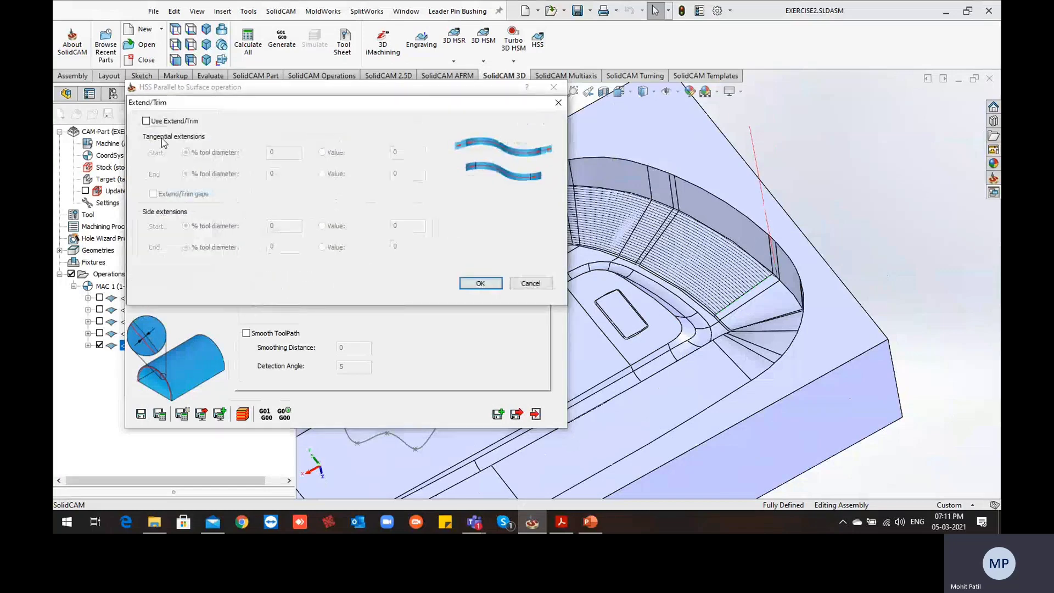
click(146, 120)
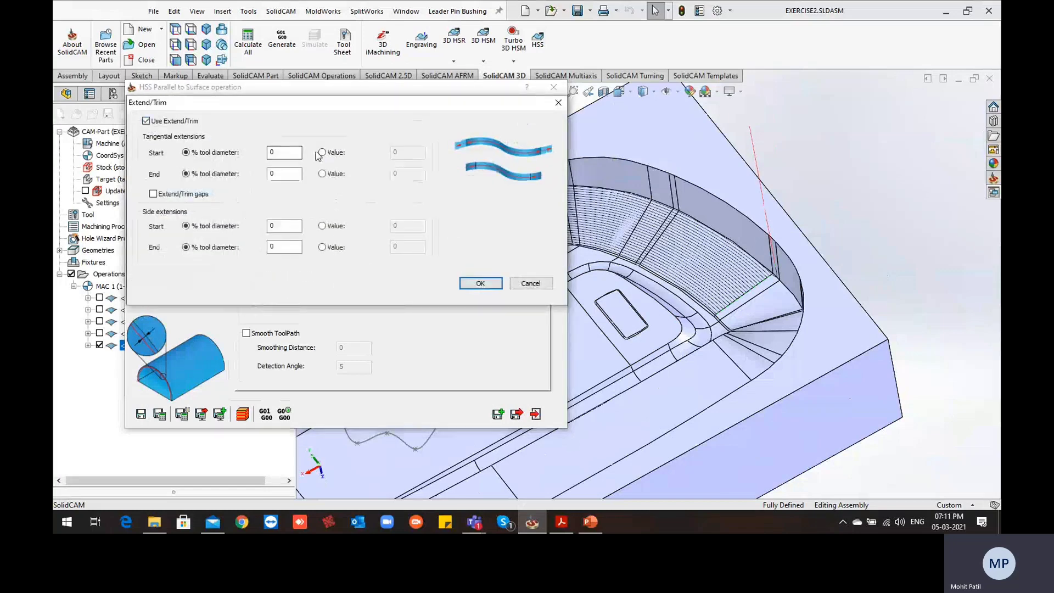
click(335, 173)
click(332, 152)
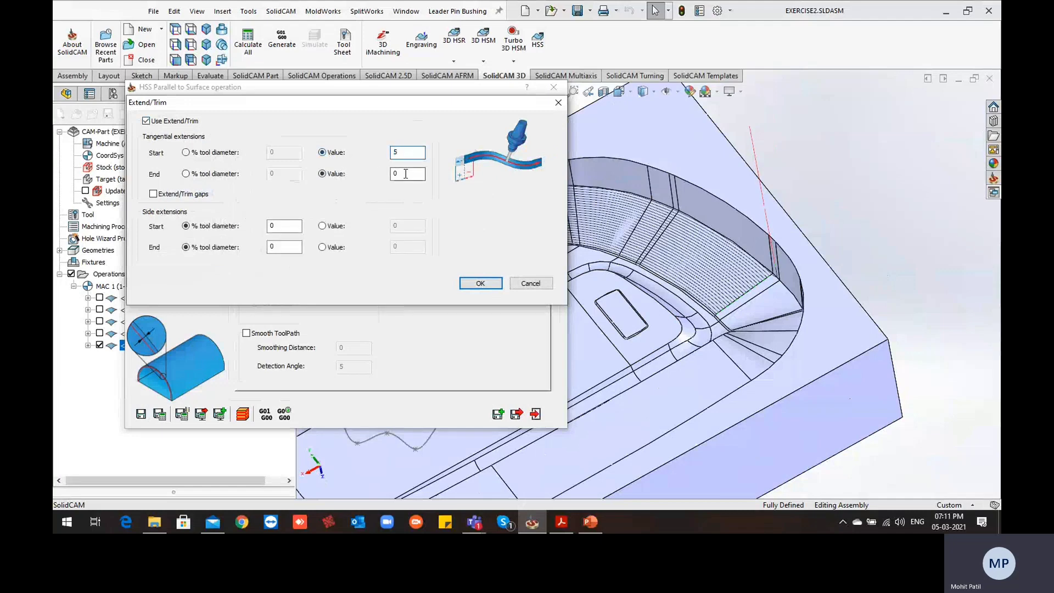
double_click(406, 174)
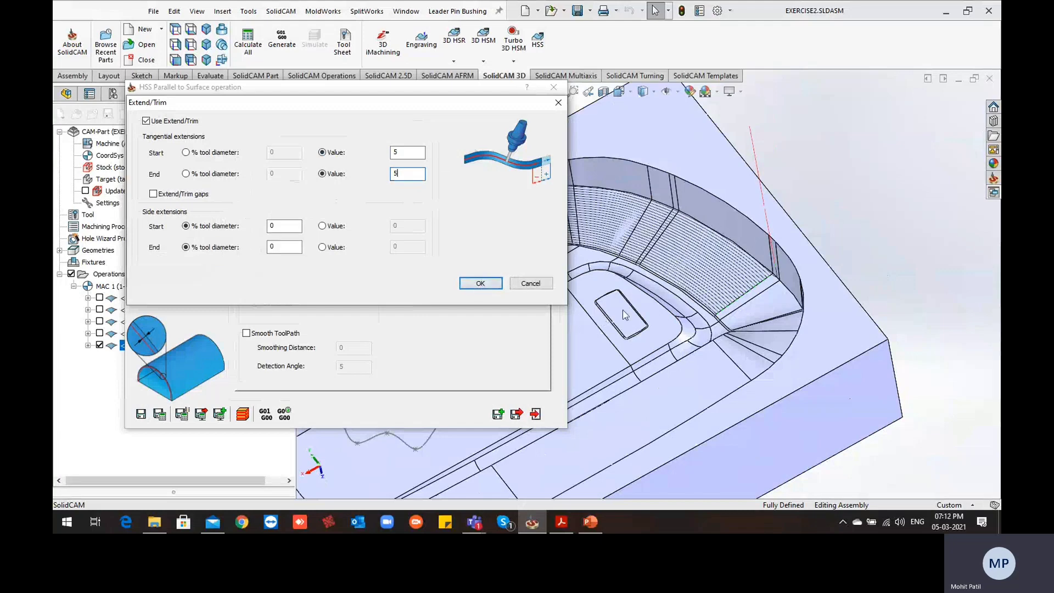
click(481, 283)
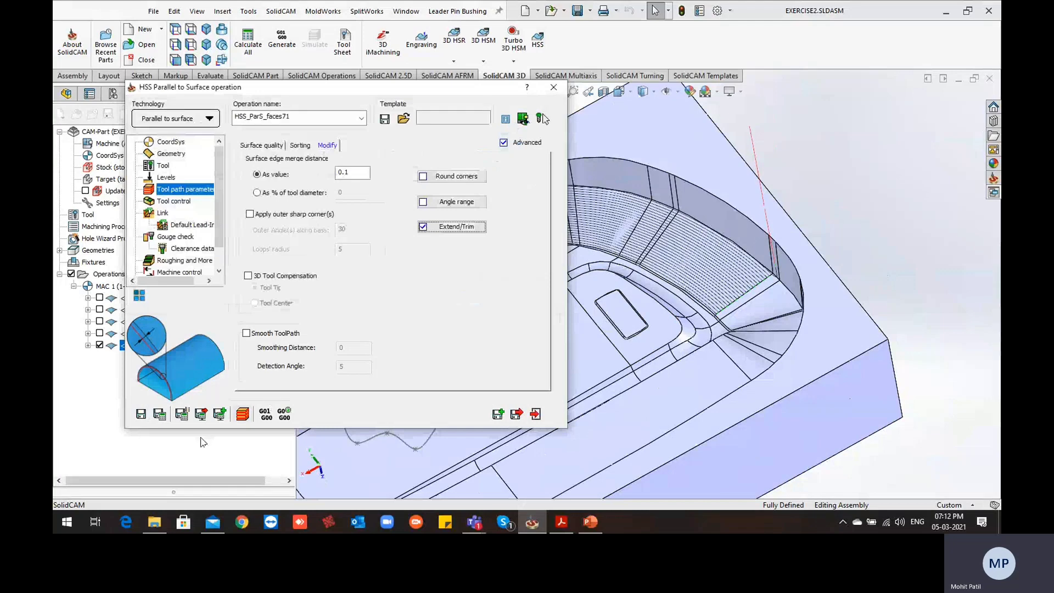
click(161, 415)
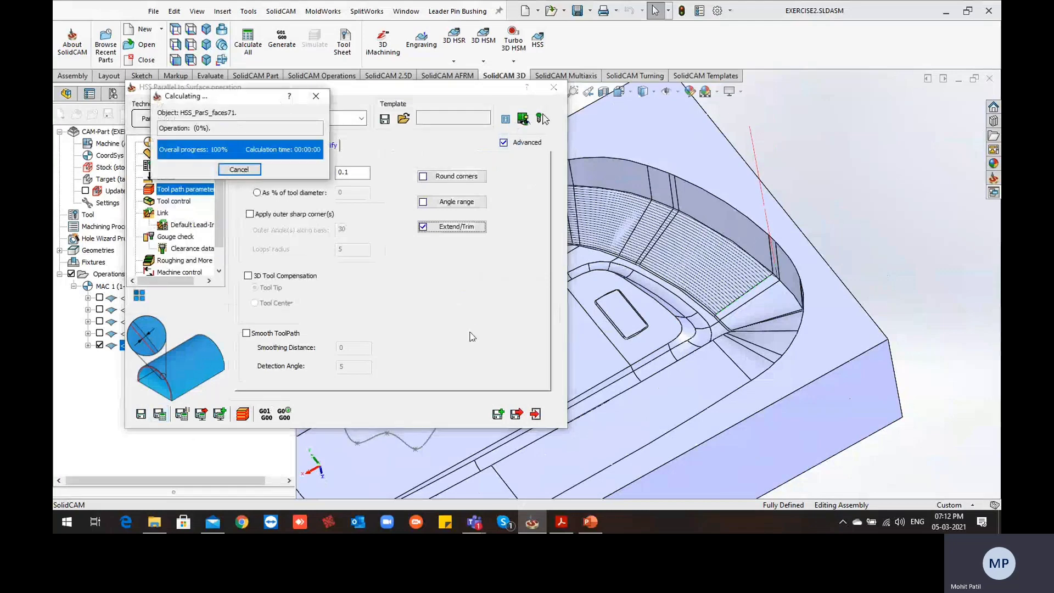
Examine the extended passes at both ends of the curved wall from several angles
scroll(714, 305, up, 3)
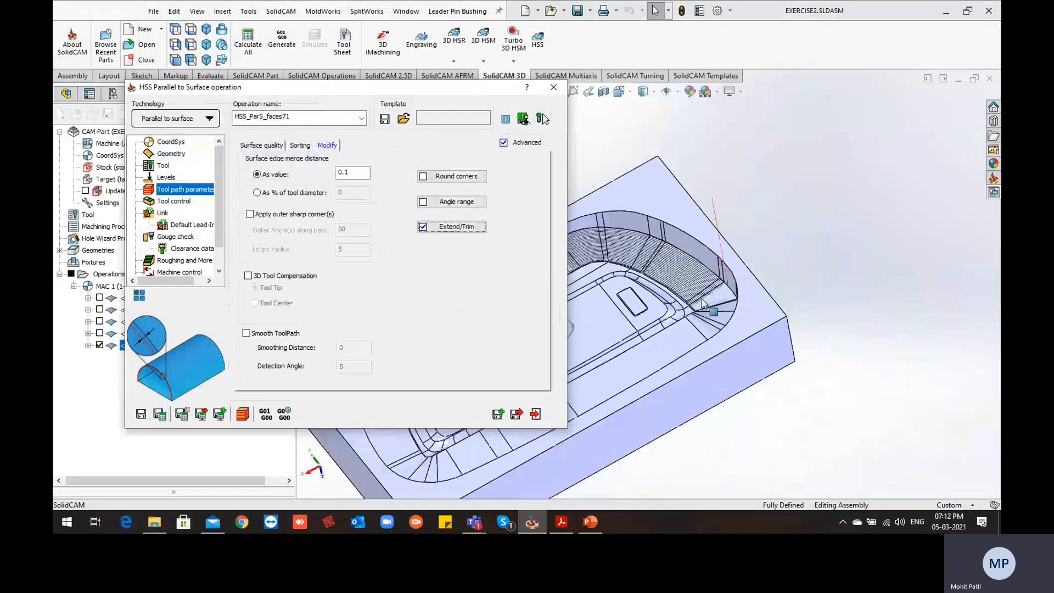
ctrl+middle_drag(714, 305, 817, 315)
scroll(691, 289, down, 5)
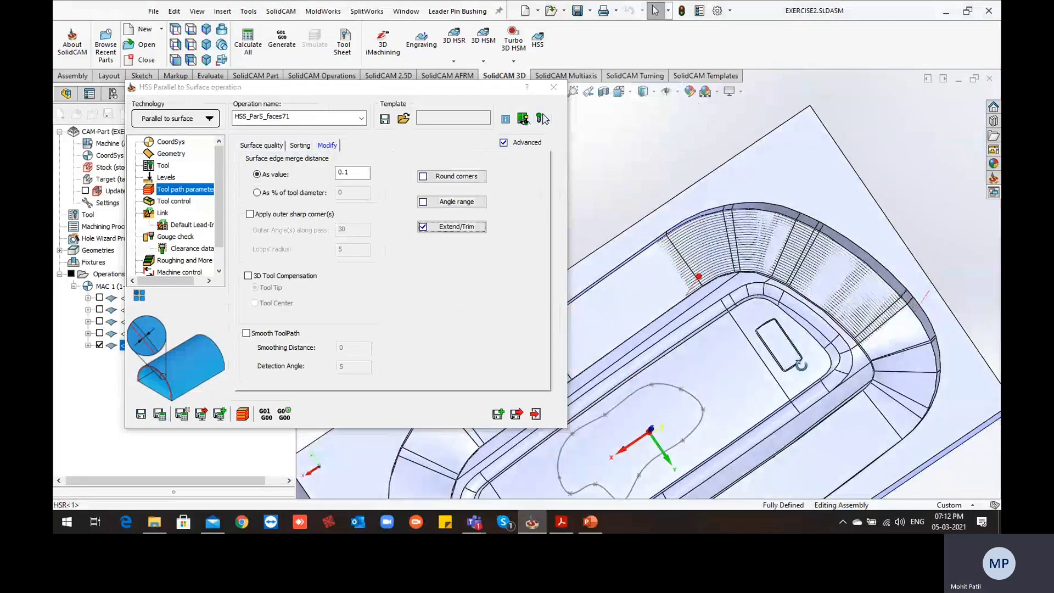
scroll(691, 289, down, 2)
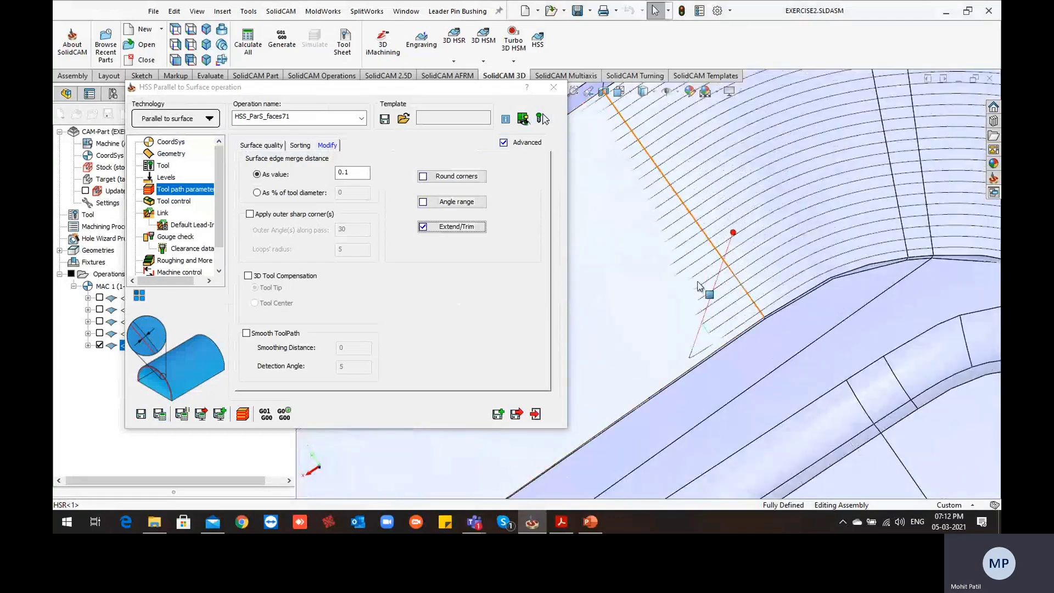
scroll(671, 263, up, 5)
scroll(828, 356, down, 5)
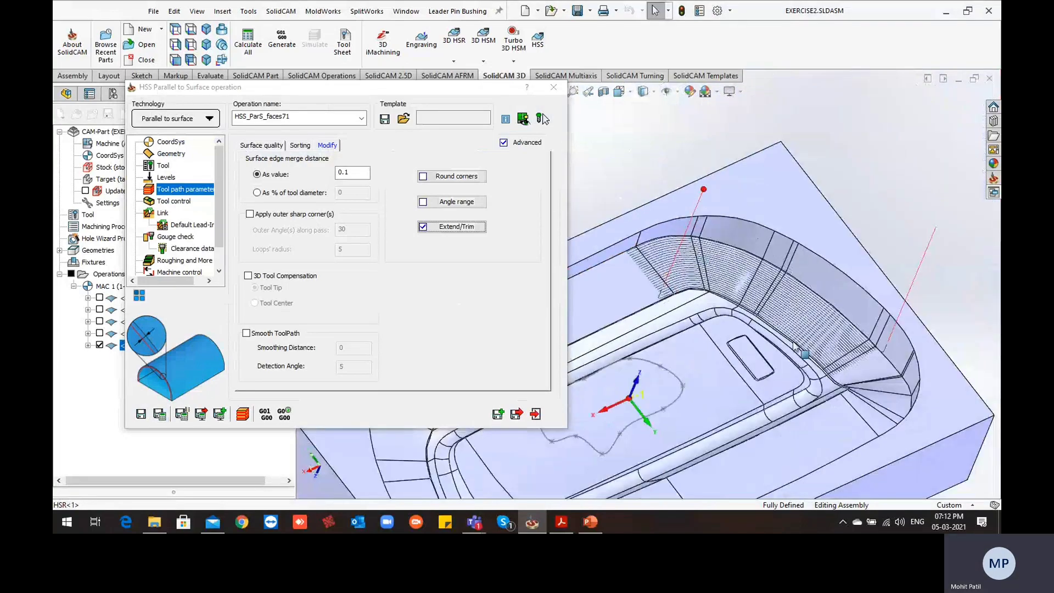
middle_drag(828, 366, 878, 348)
scroll(717, 306, up, 5)
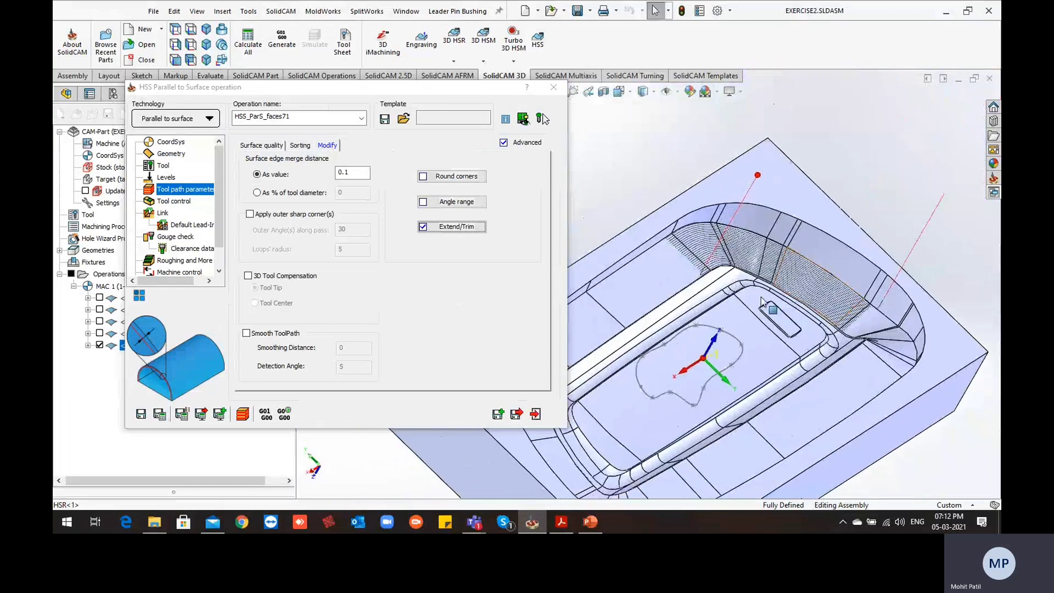
scroll(687, 296, down, 2)
middle_drag(686, 295, 700, 311)
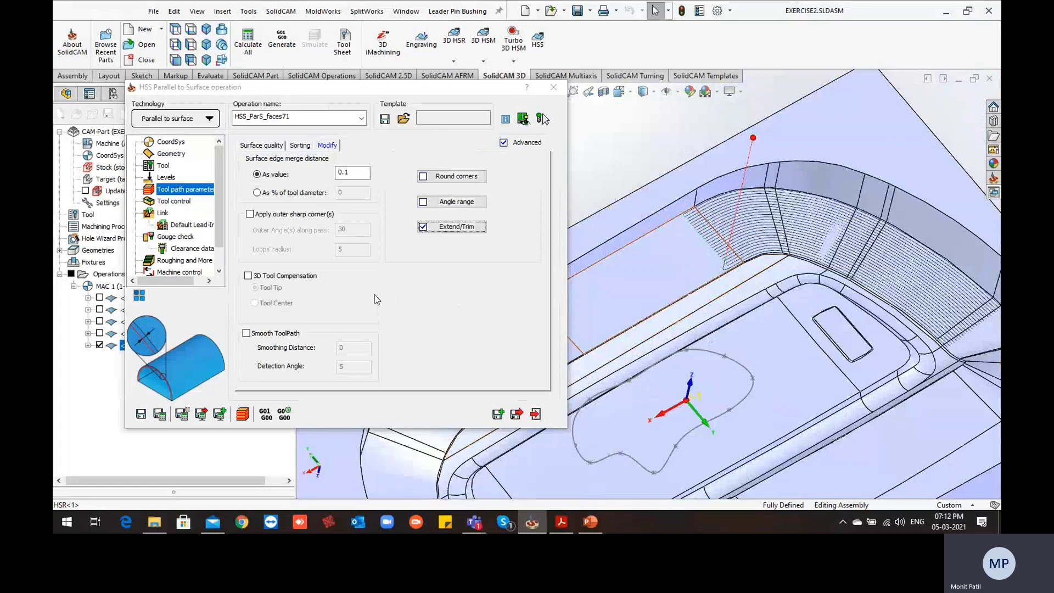
Save and exit the Parallel to Surface operation, then hide its toolpath on the model
mouse_move(475, 523)
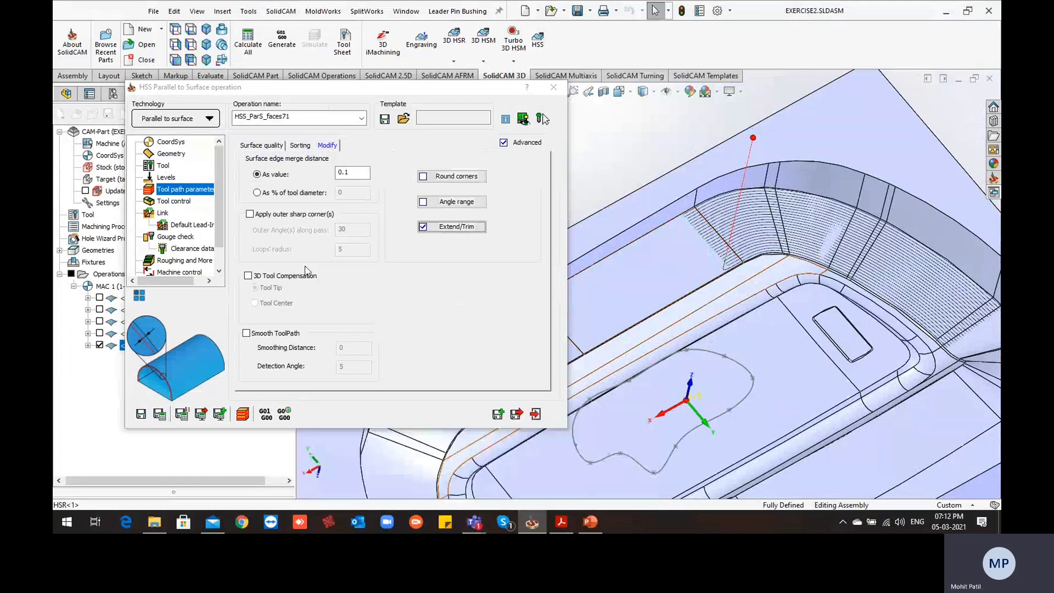
click(518, 416)
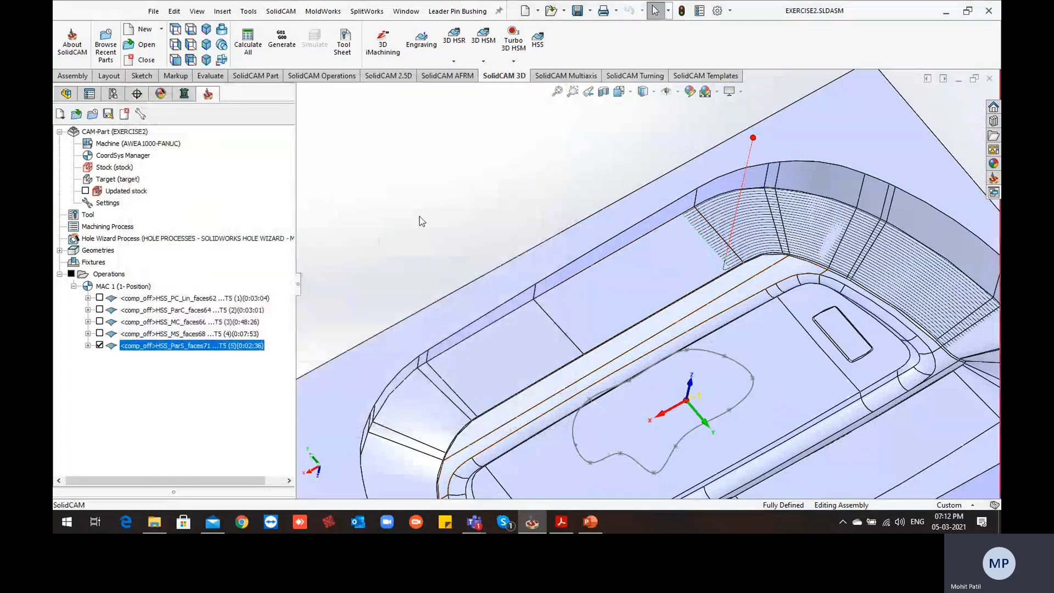
click(101, 348)
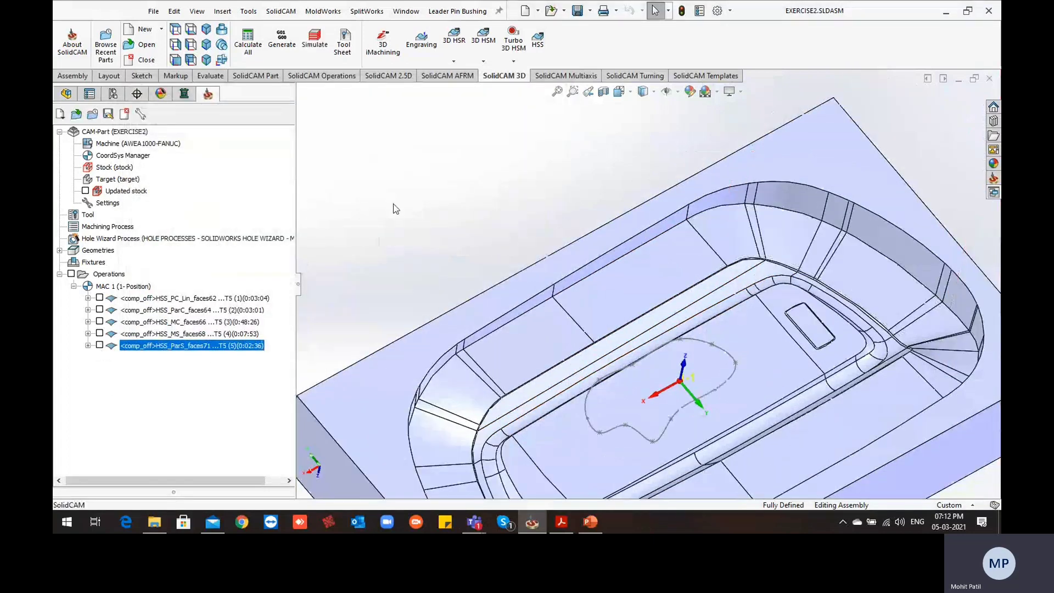
Examine the cavity's flat floor face and the closed freeform curve sketched over it
scroll(395, 204, up, 2)
scroll(631, 342, down, 3)
scroll(671, 372, up, 2)
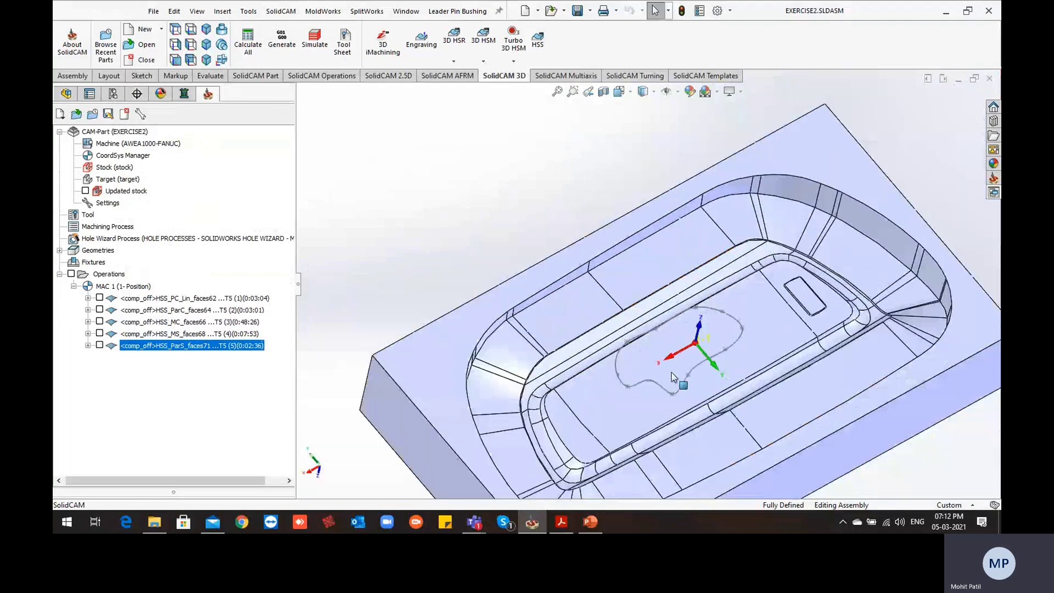
middle_drag(671, 372, 557, 432)
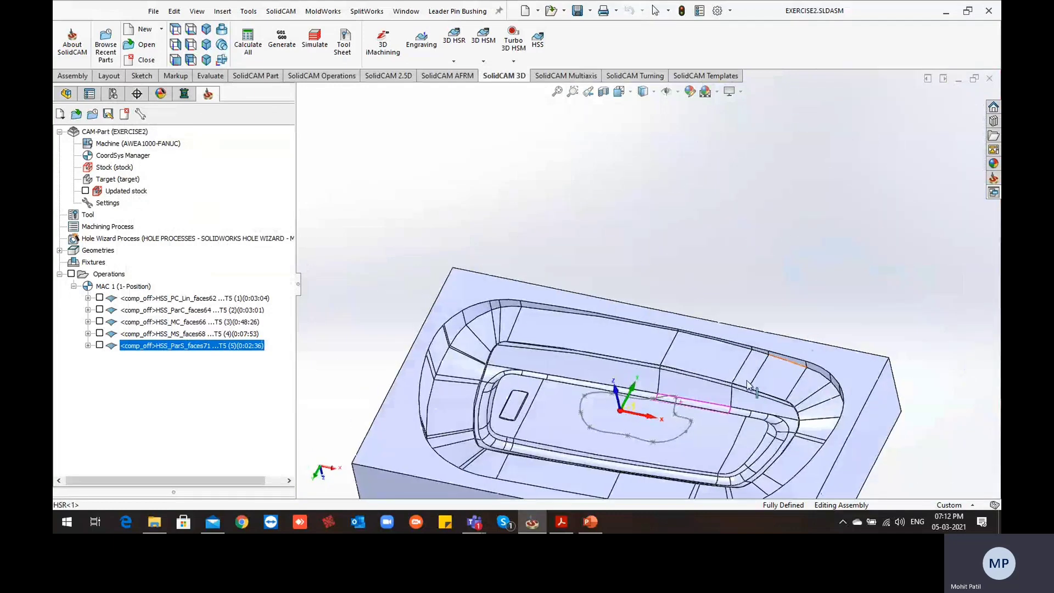
click(556, 433)
scroll(557, 432, up, 3)
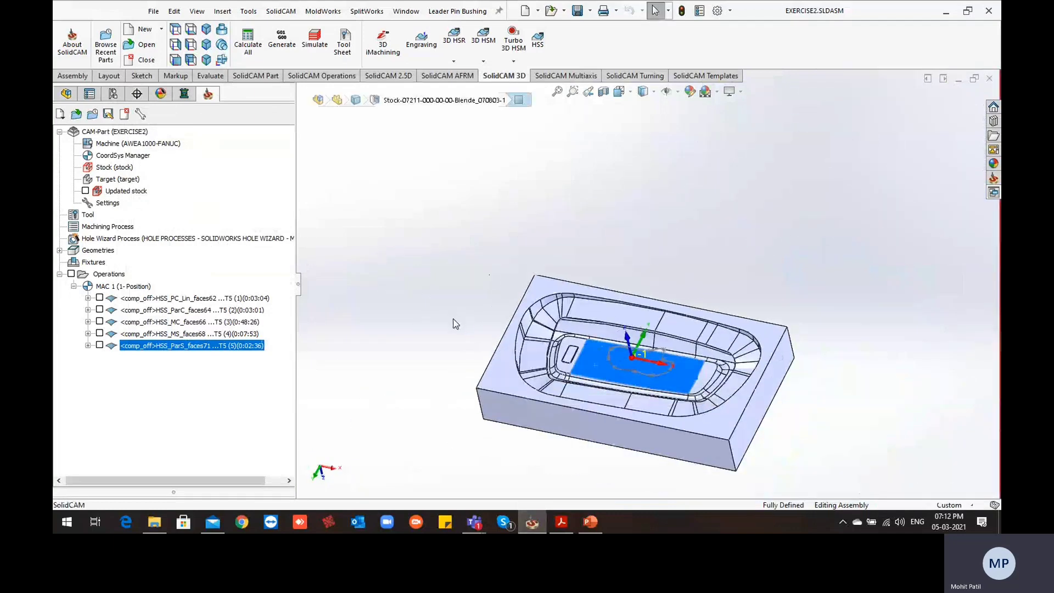
click(454, 324)
scroll(662, 392, down, 4)
middle_drag(593, 350, 572, 314)
scroll(570, 313, down, 3)
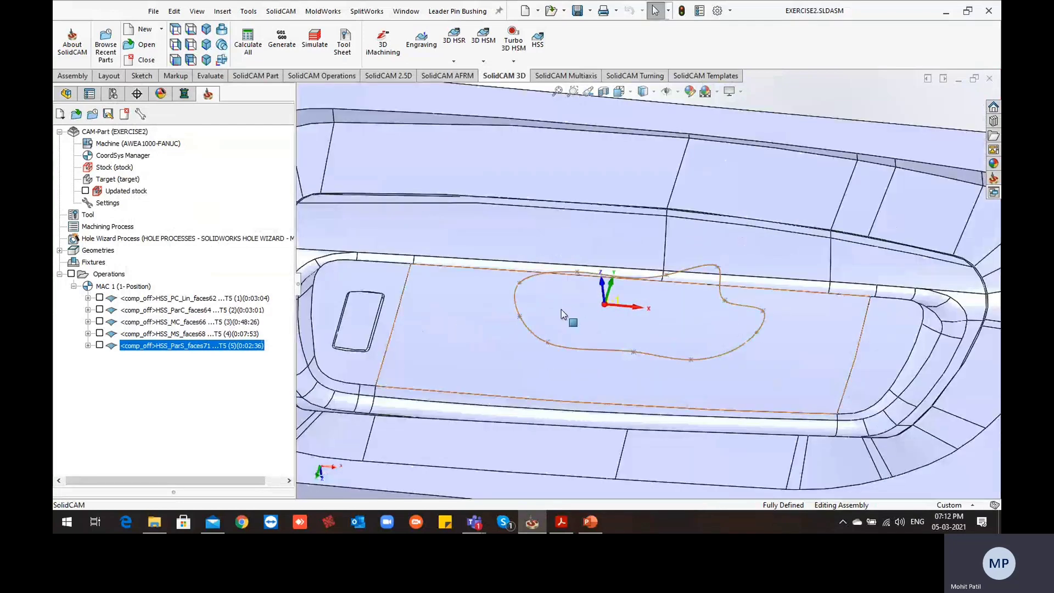
scroll(619, 323, up, 2)
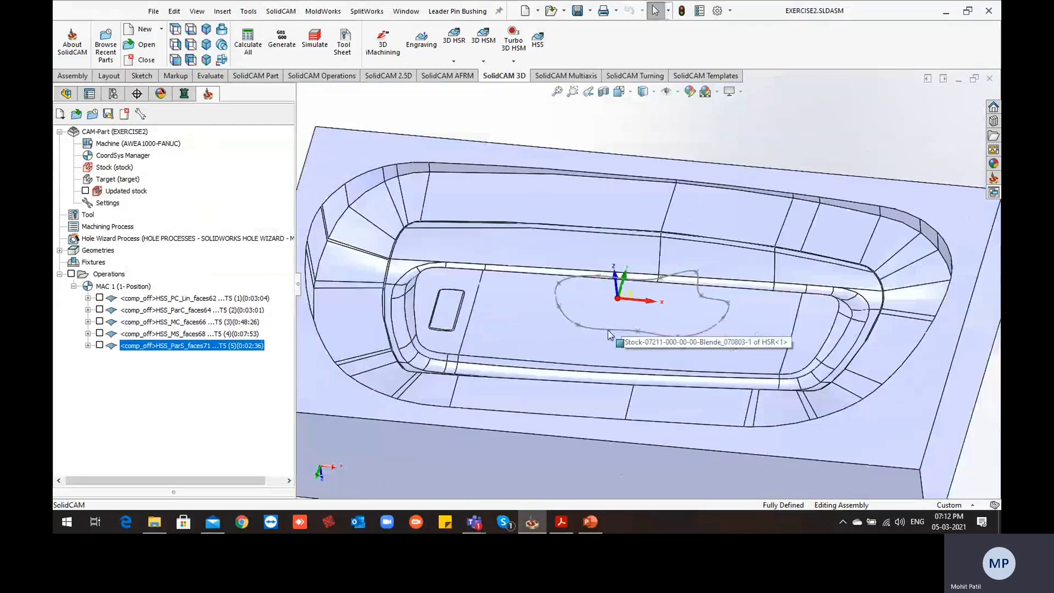
middle_drag(608, 331, 608, 377)
click(540, 322)
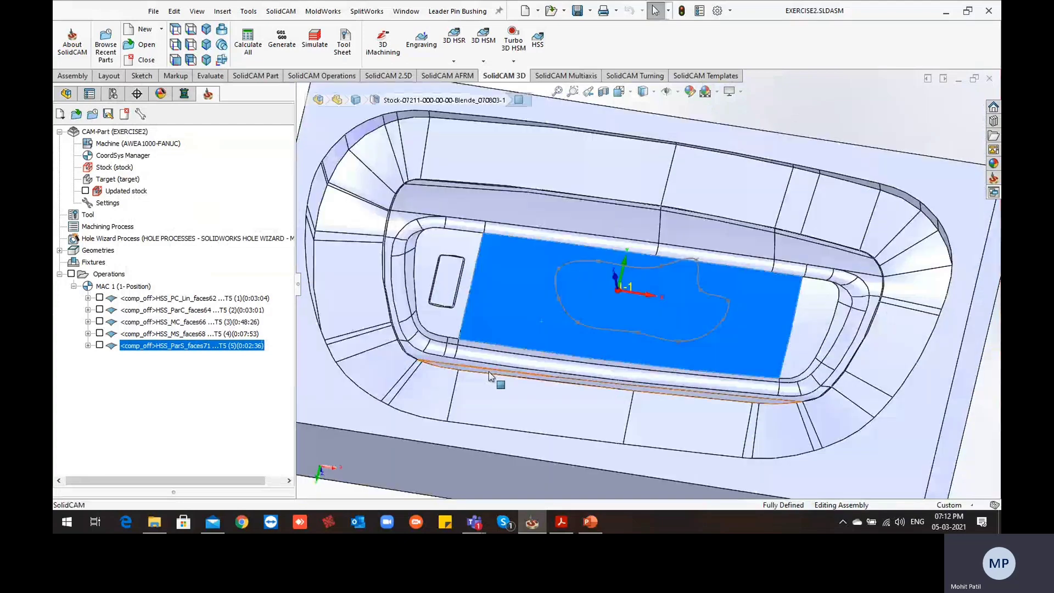
scroll(574, 253, up, 4)
Start a new HSS operation with the Parallel to Curve(s) technology and open its geometry settings
click(416, 147)
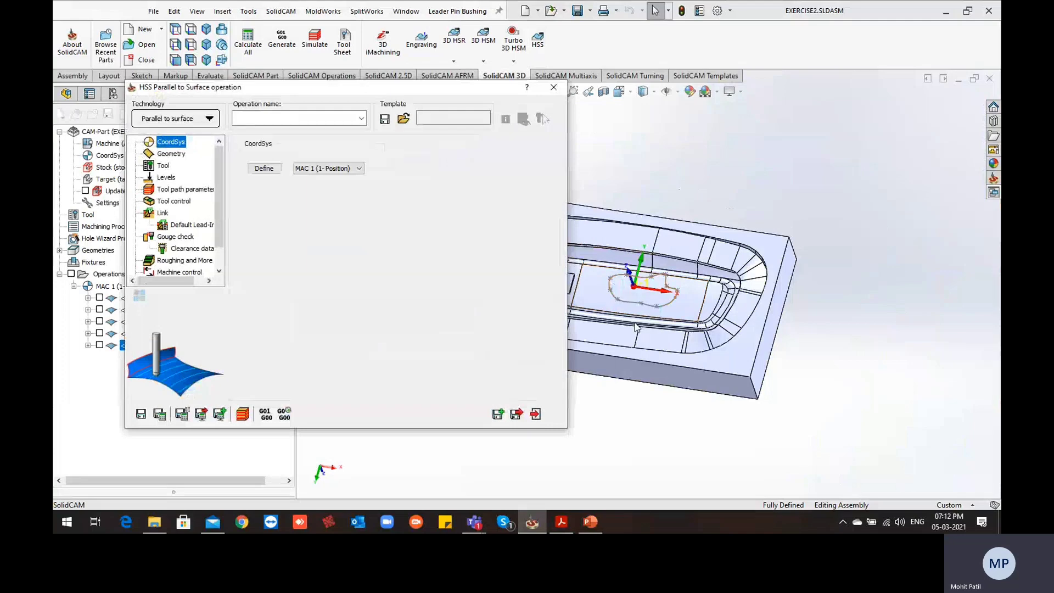
scroll(635, 328, down, 5)
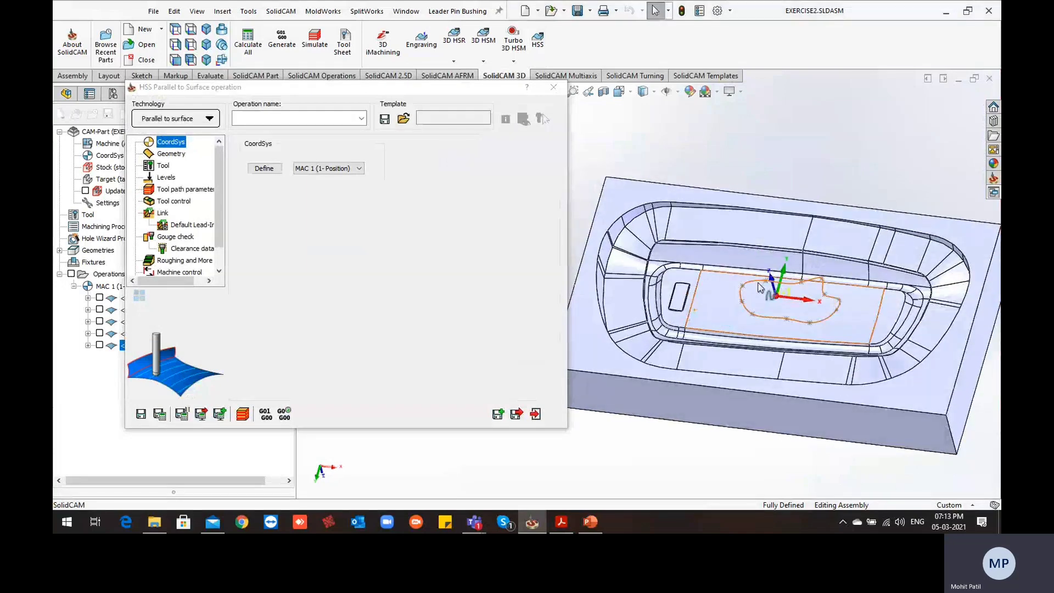
scroll(757, 288, down, 2)
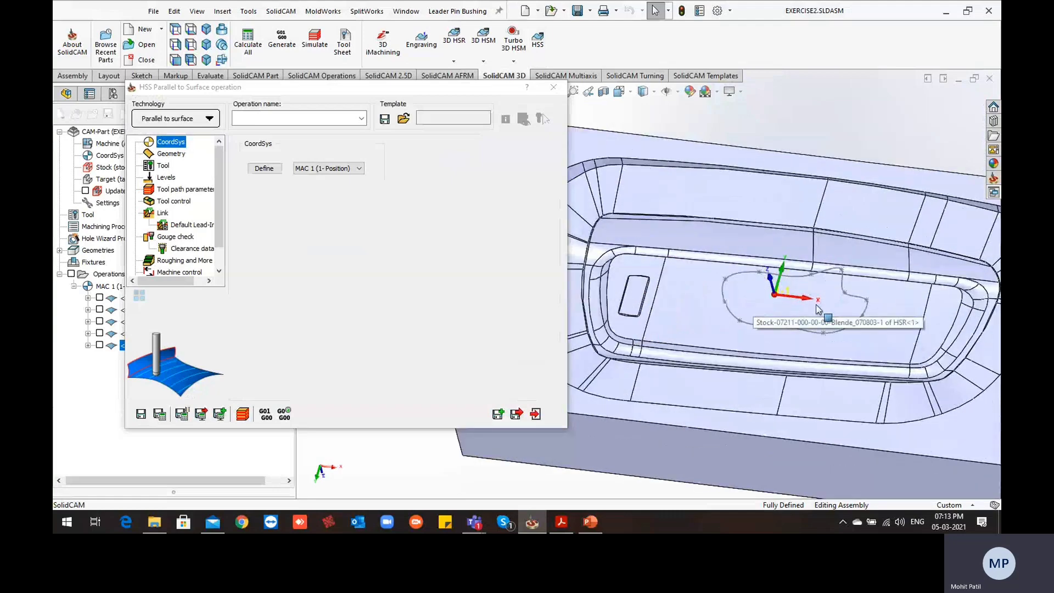
scroll(818, 308, up, 3)
click(208, 120)
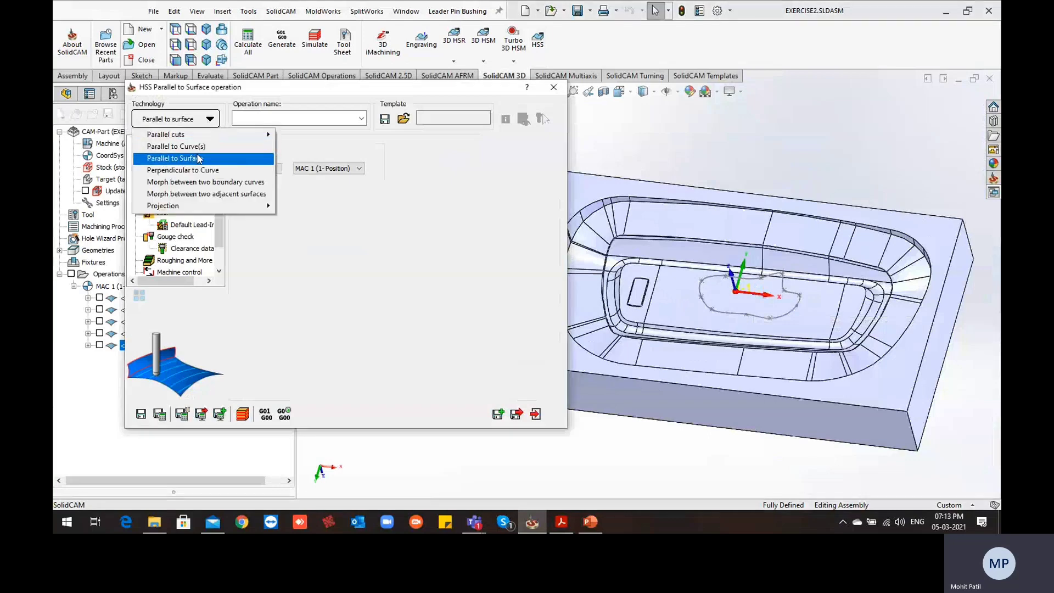
click(209, 147)
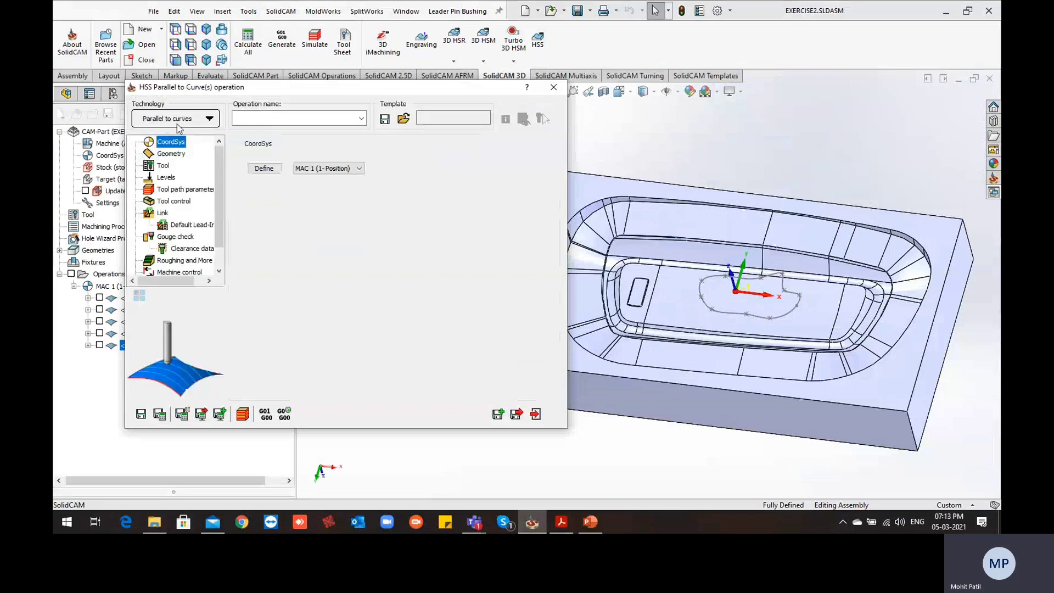
click(171, 154)
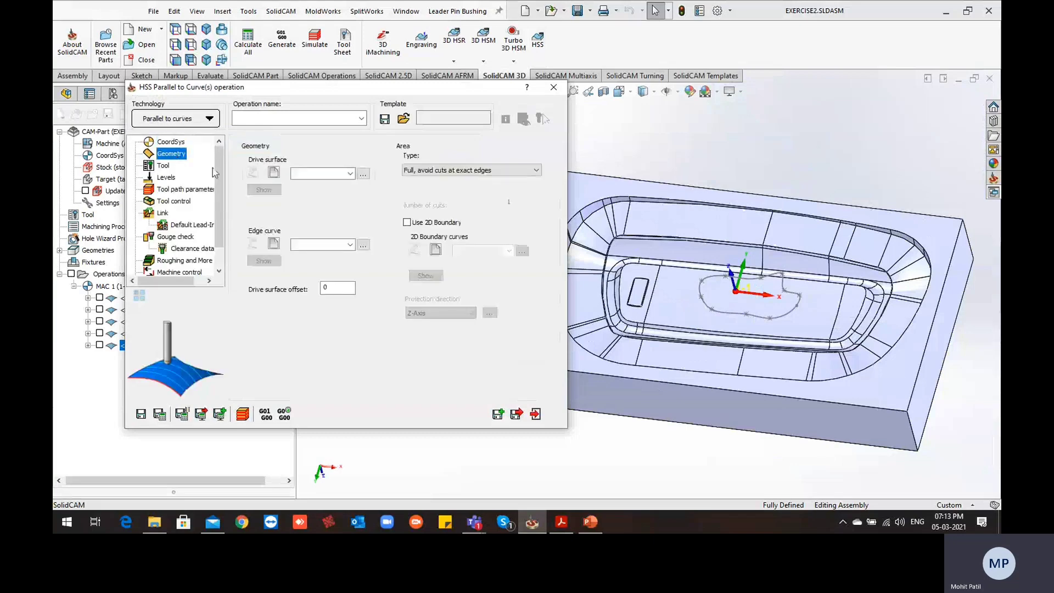
Define the drive surface of the Parallel to Curve(s) operation from the cavity's flat floor face
click(274, 173)
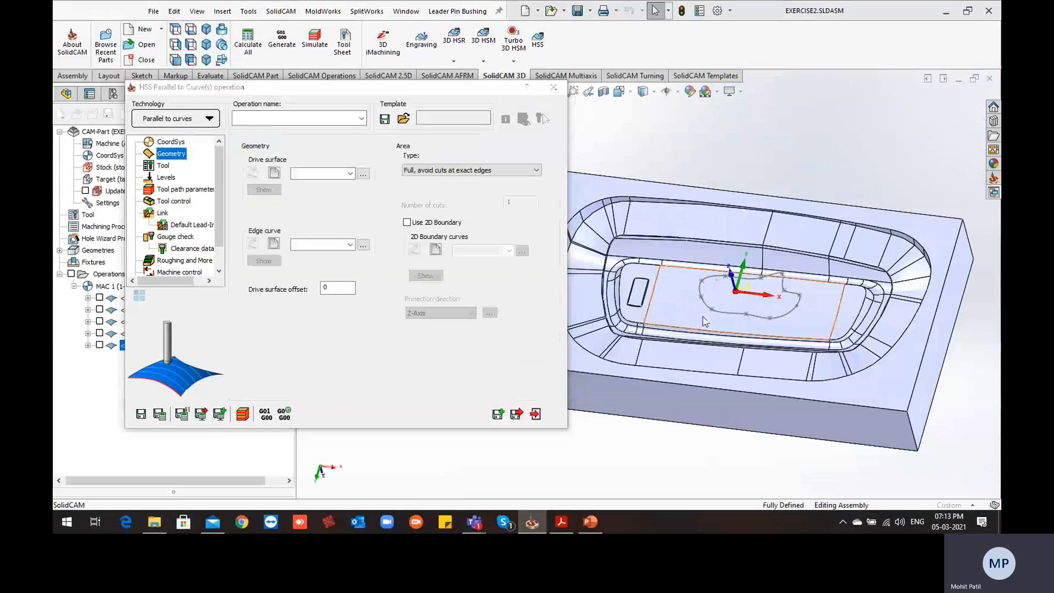
click(705, 321)
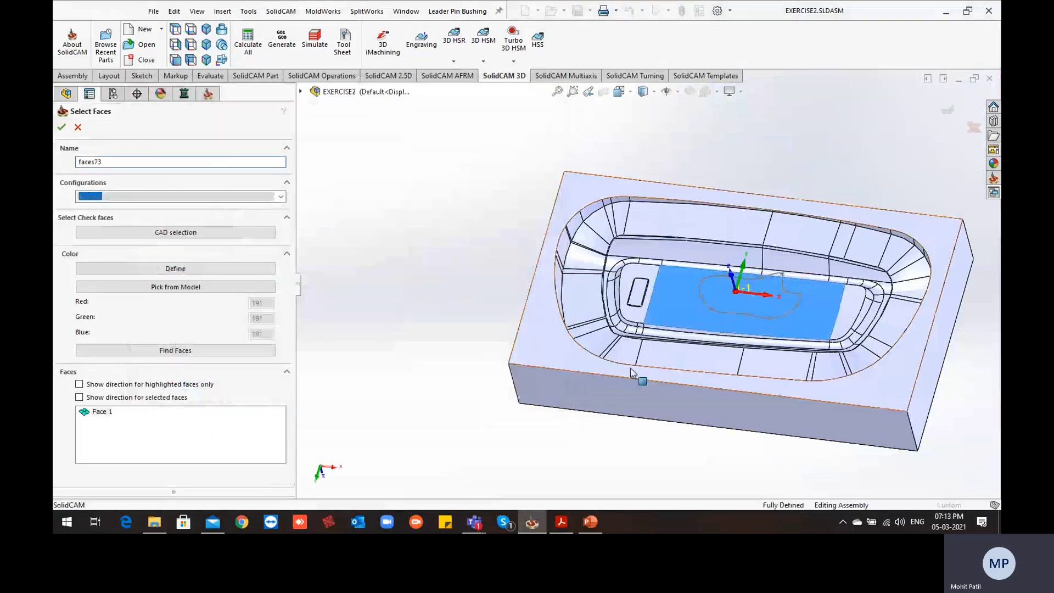
click(62, 127)
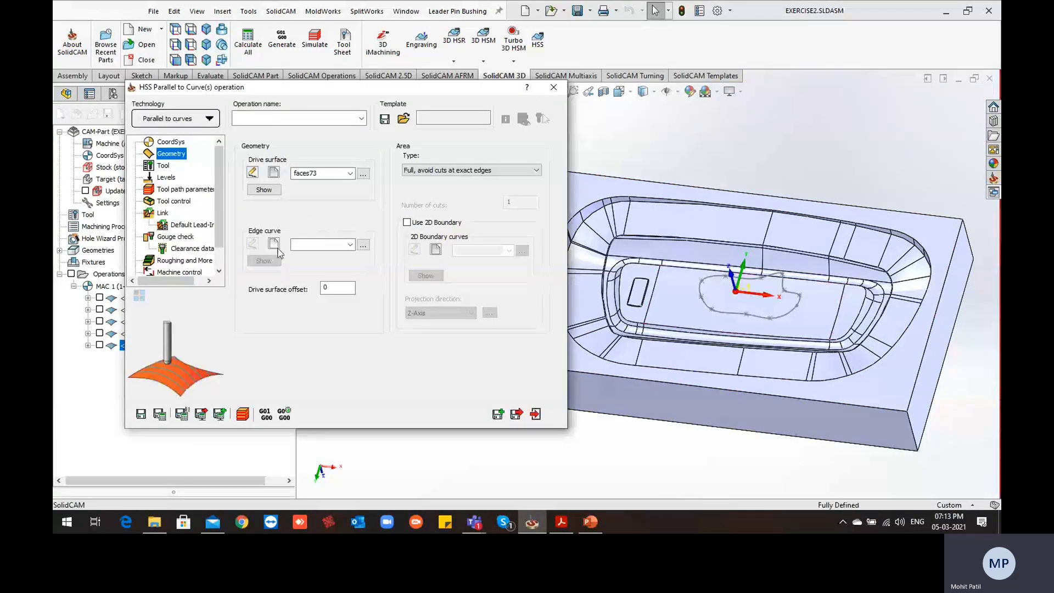
Define the edge curve as a single Curve chain along the floor face's long rear edge, with Tangent propagation and Constant Z off
click(274, 245)
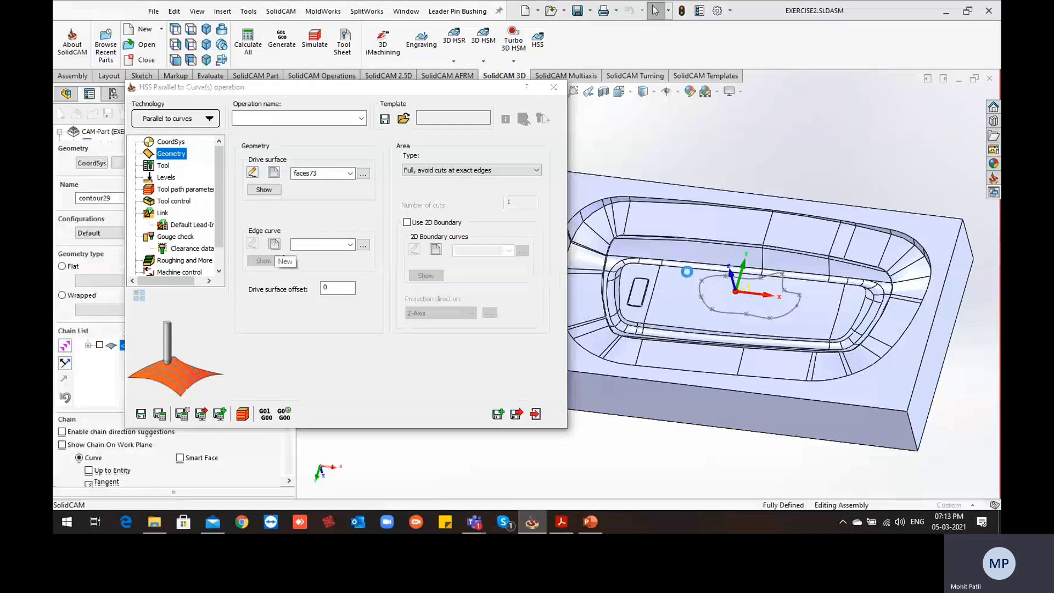
scroll(750, 296, down, 1)
scroll(654, 275, down, 1)
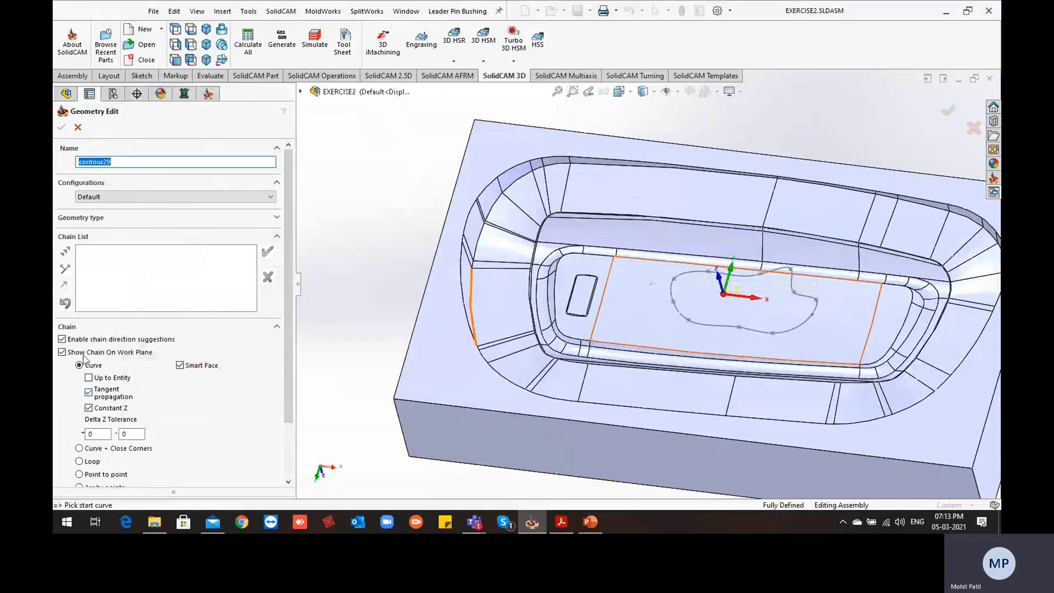
scroll(124, 366, down, 1)
click(90, 393)
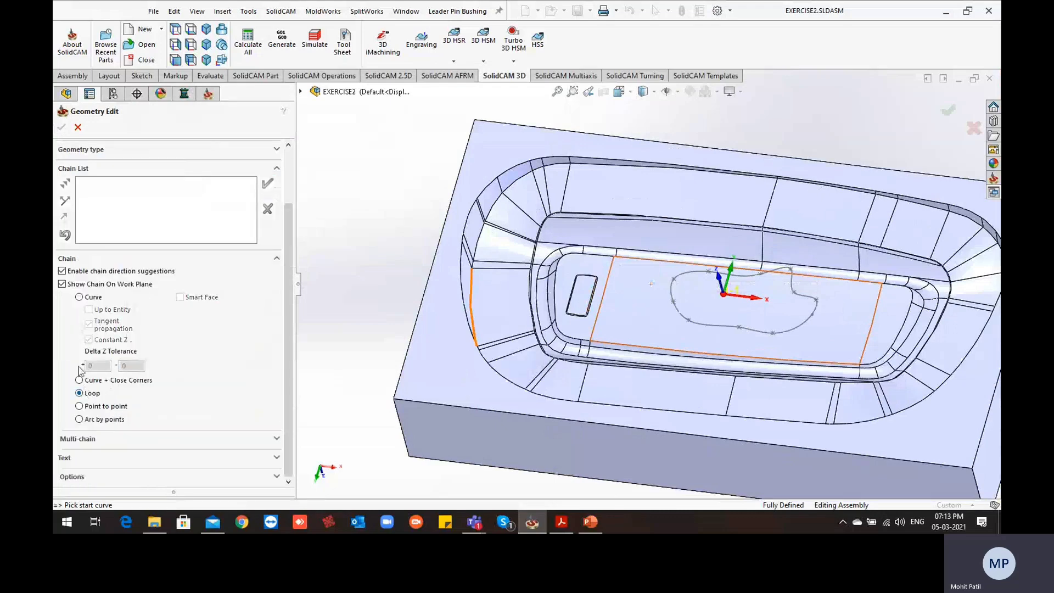
click(88, 298)
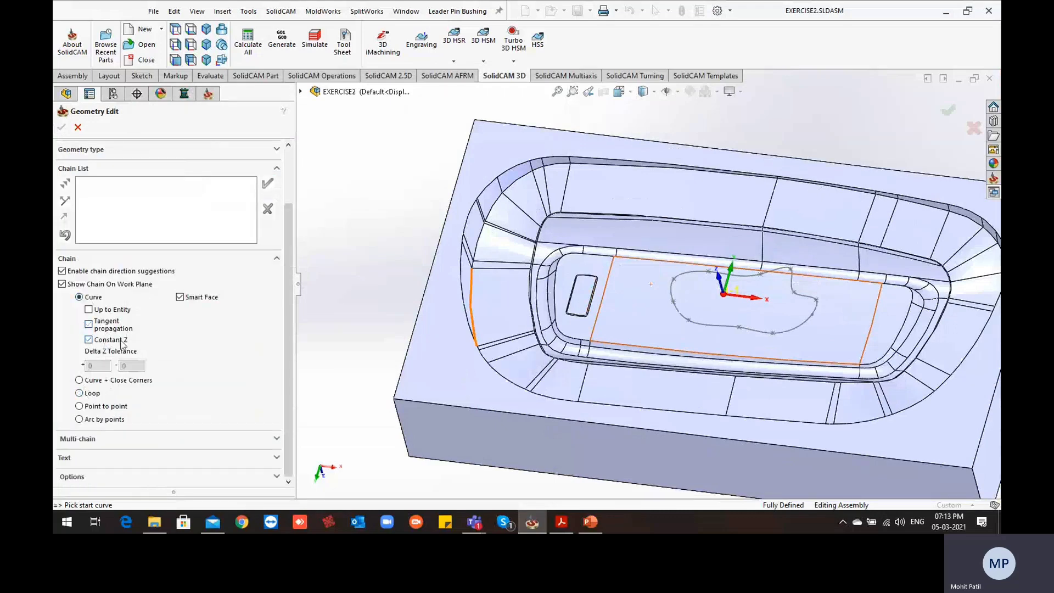
click(630, 259)
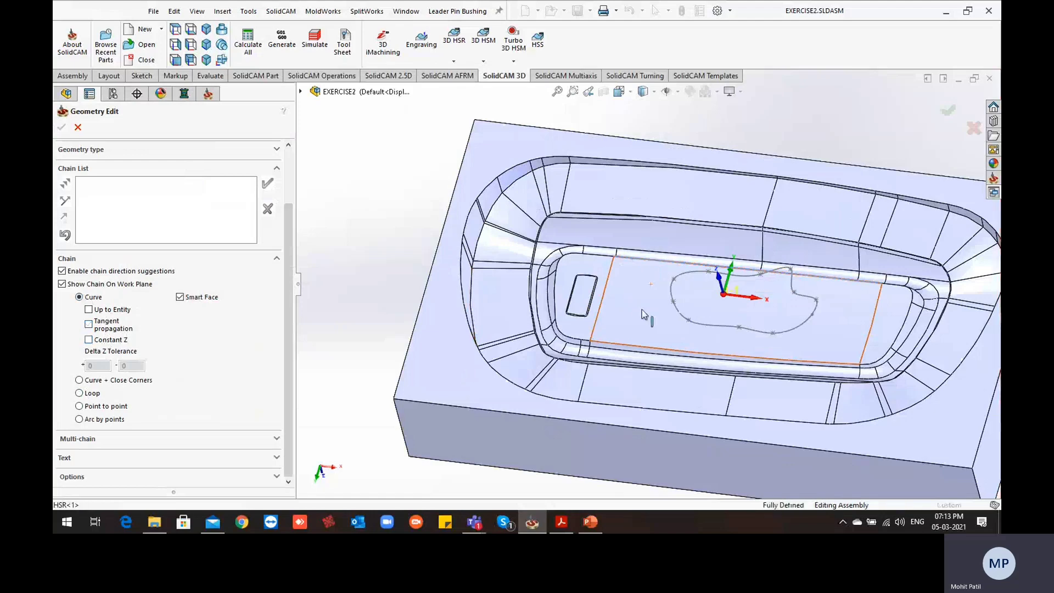
click(268, 183)
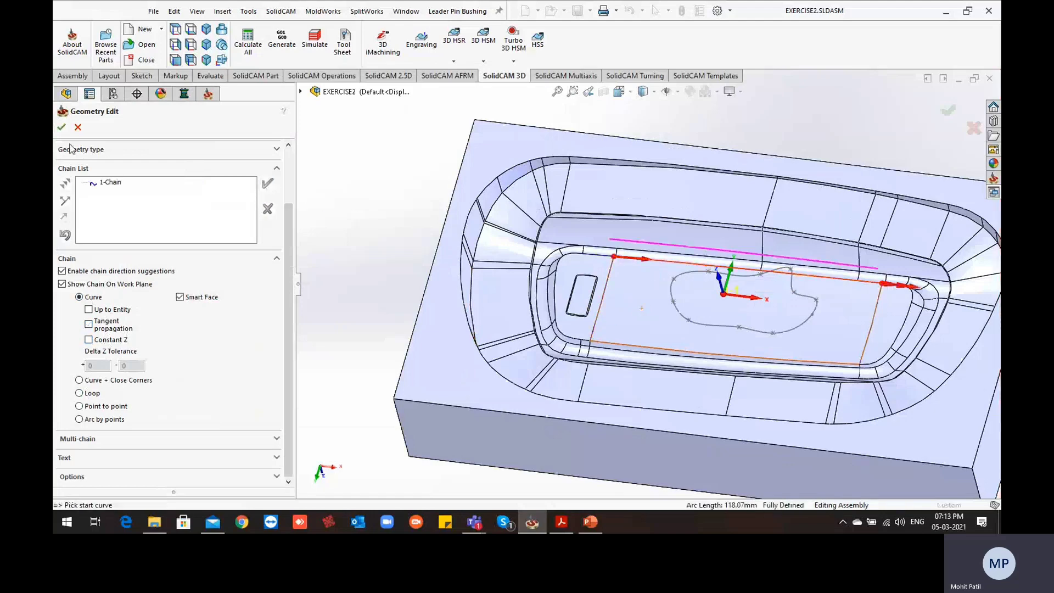
click(62, 127)
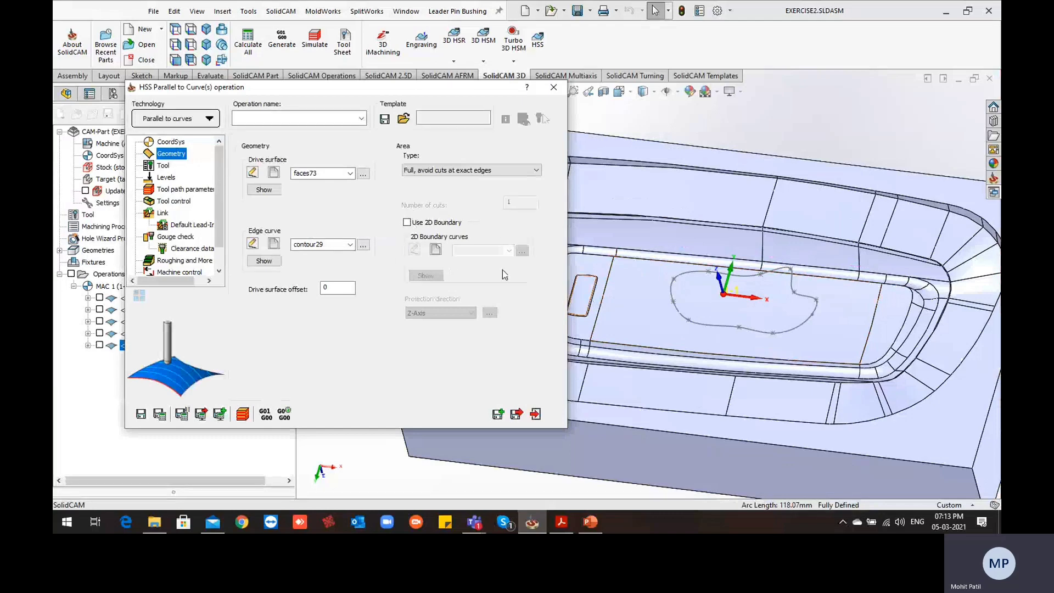
Enable the 2D boundary and define it from the closed freeform curve sketched over the cavity floor
click(407, 223)
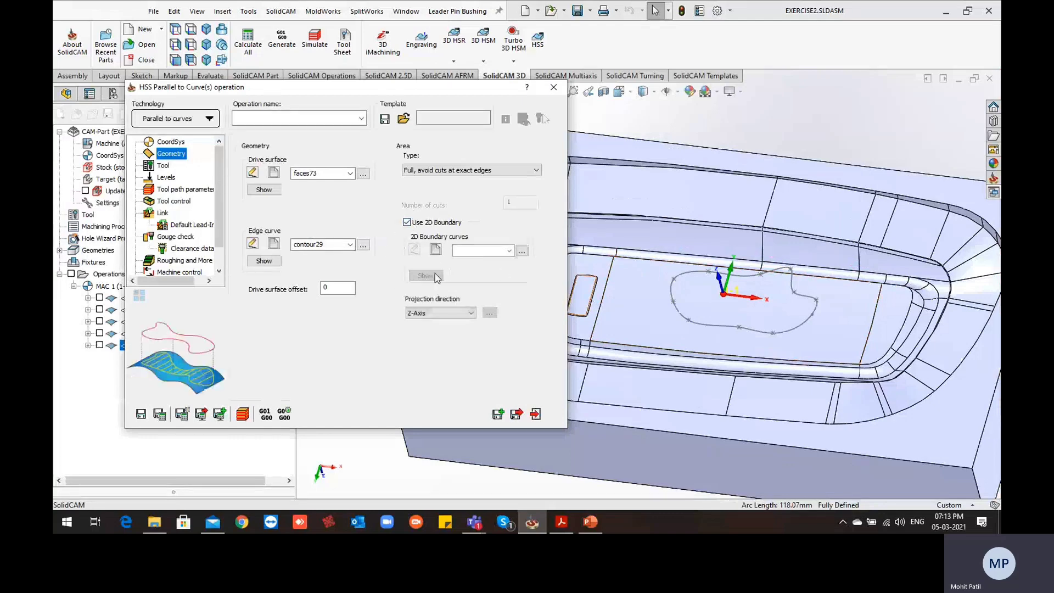
click(436, 250)
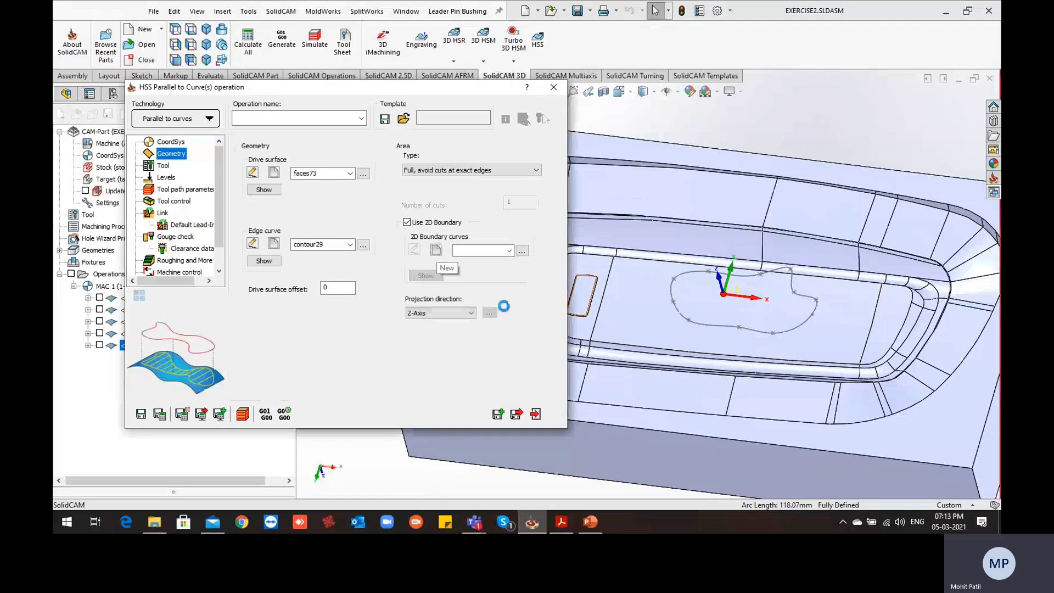
click(693, 272)
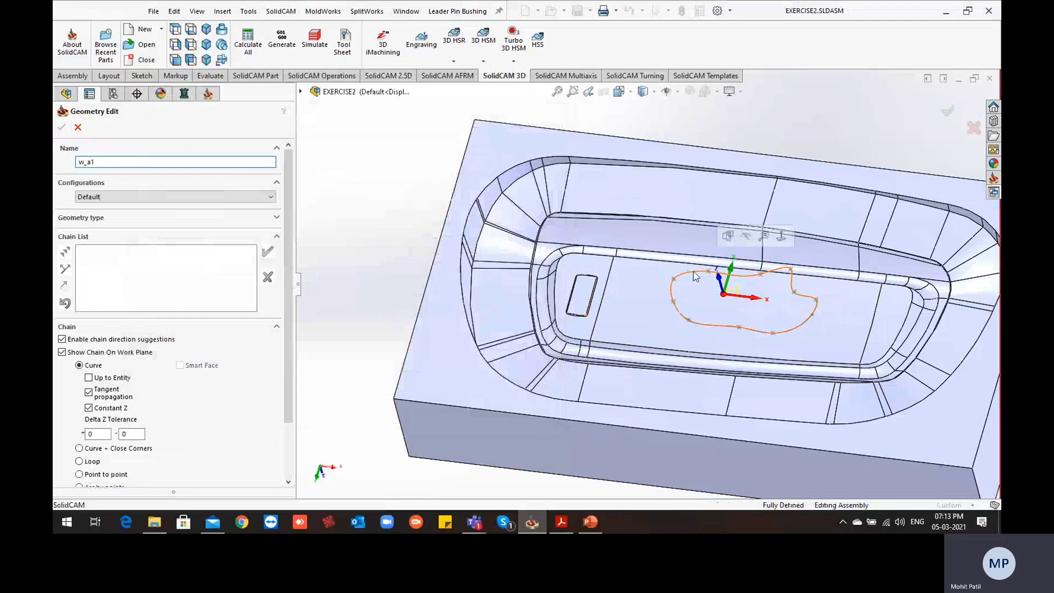
click(353, 203)
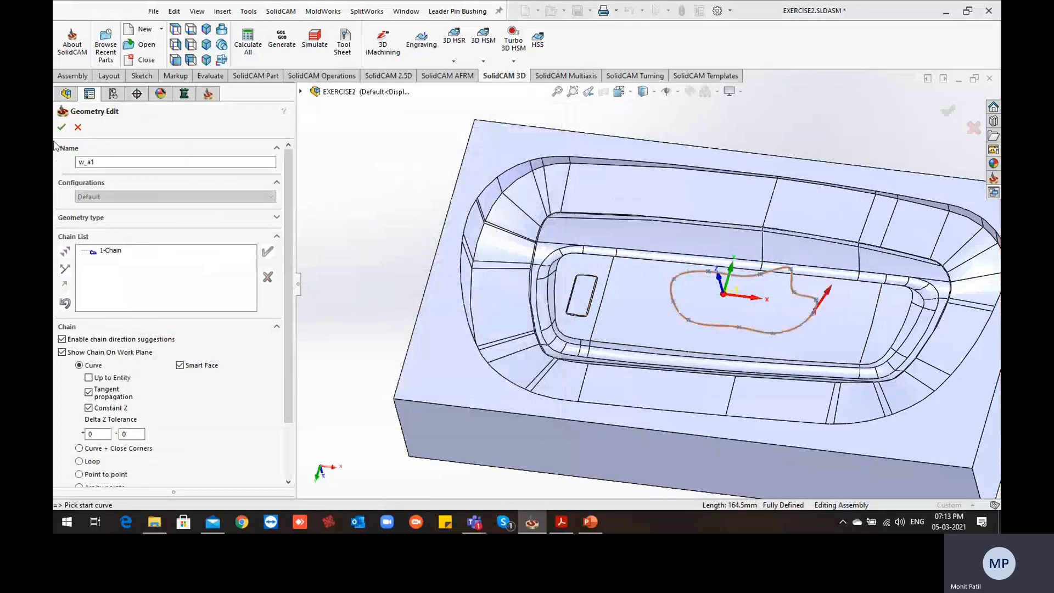
click(61, 127)
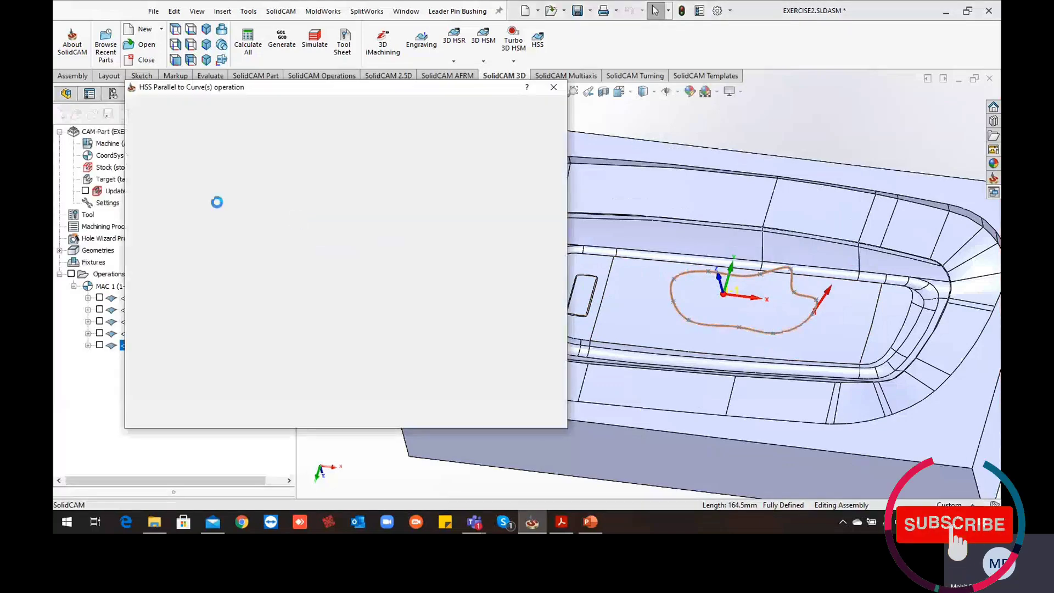
Assign tool number 5, the 6 mm ball nose mill, to the operation
click(163, 165)
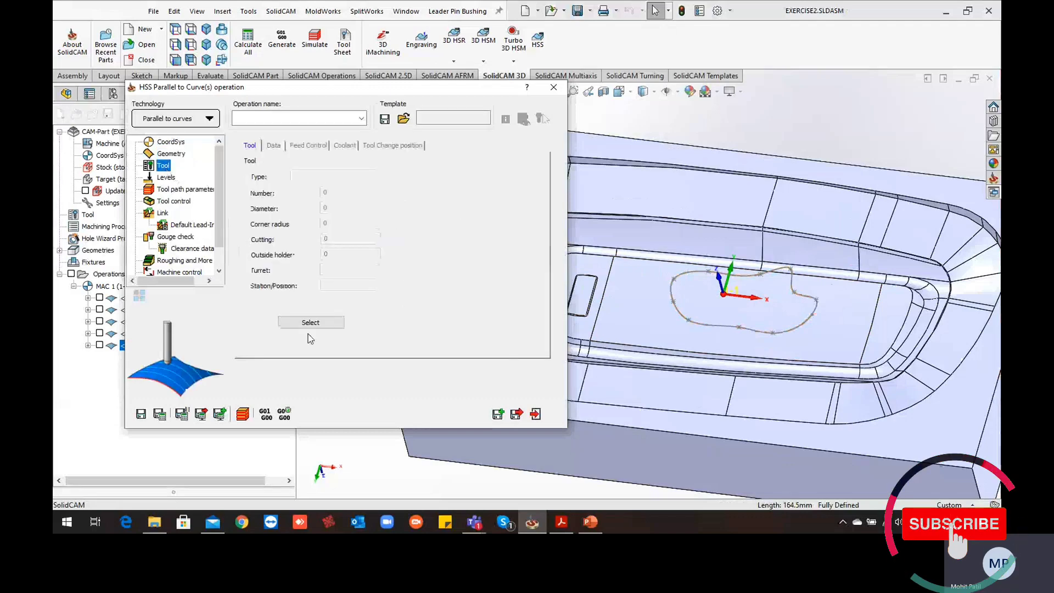
click(311, 323)
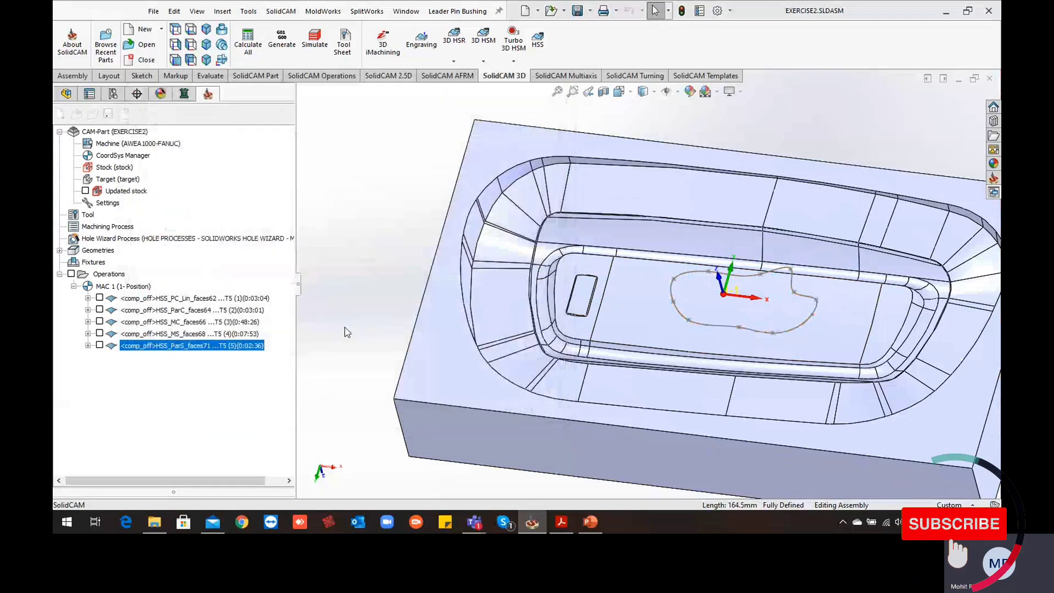
click(159, 204)
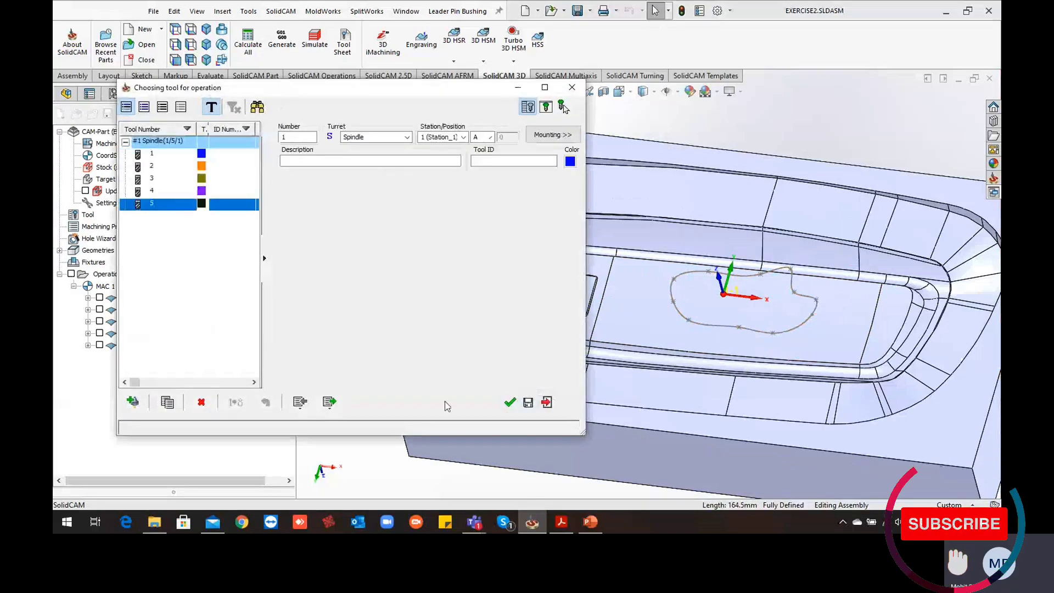
click(509, 403)
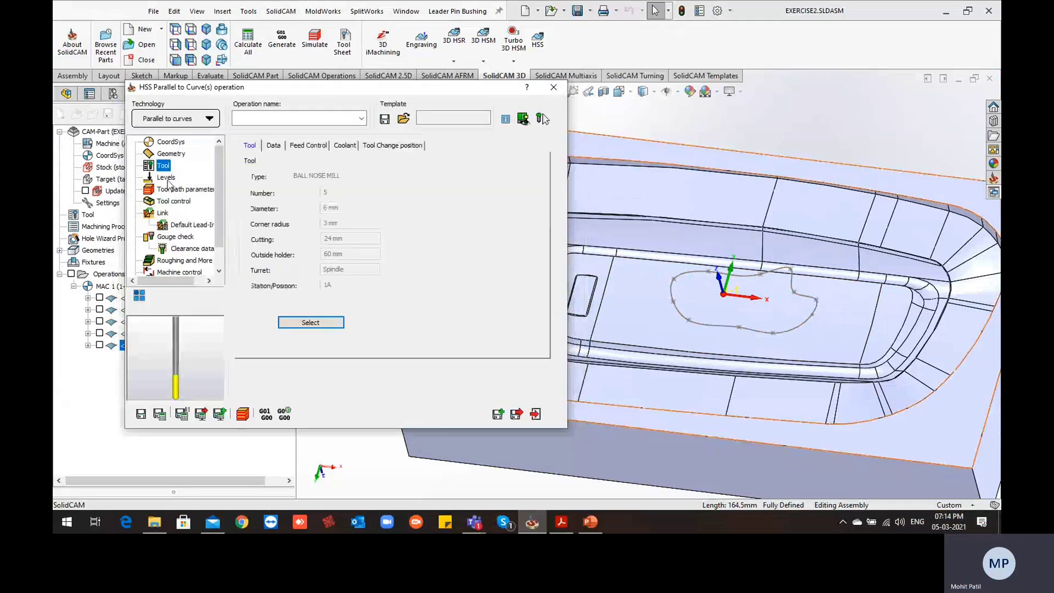
Save and calculate the operation with a maximum step over of 1, and inspect the toolpath around the freeform boundary
click(166, 177)
click(180, 189)
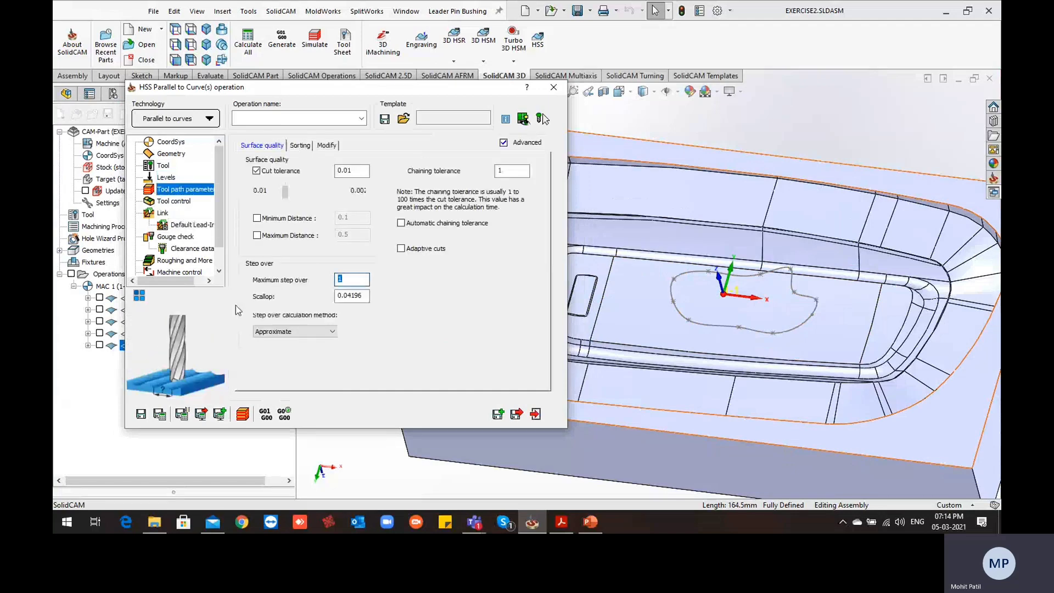
click(160, 415)
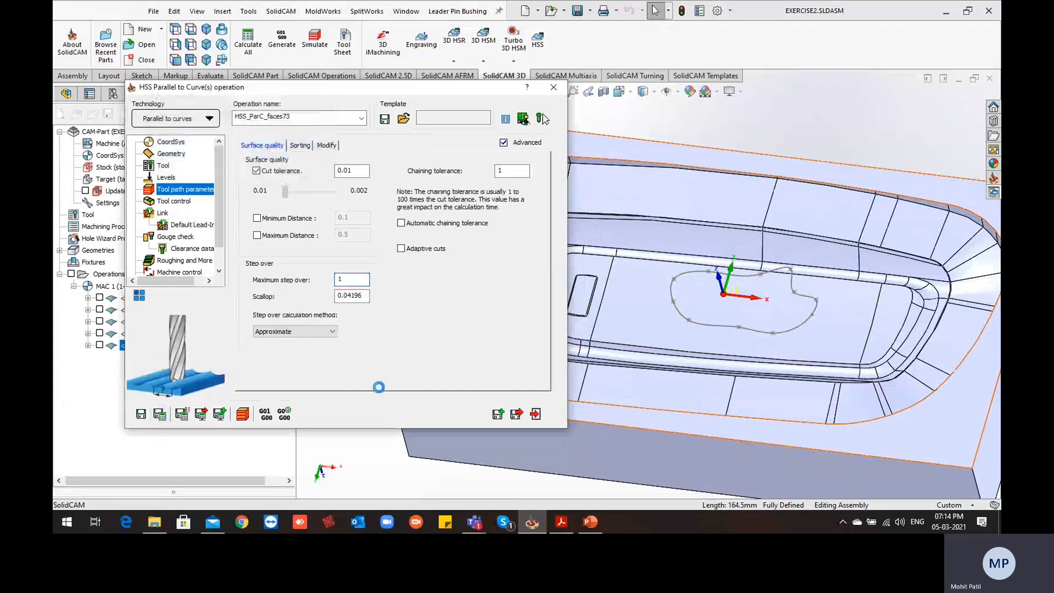
middle_drag(599, 314, 606, 398)
scroll(701, 365, down, 3)
middle_drag(701, 365, 706, 258)
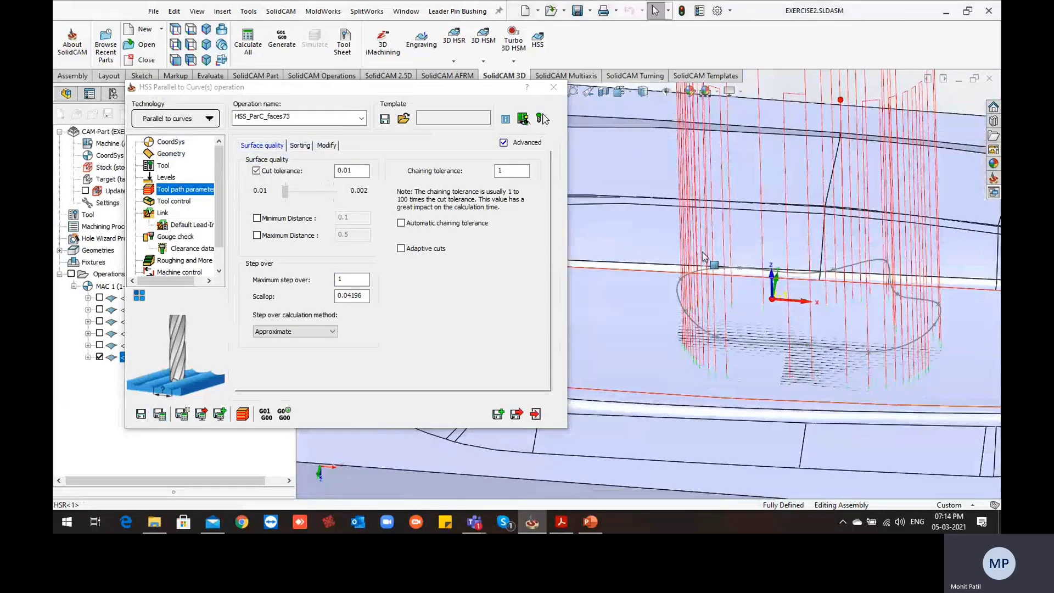
scroll(687, 333, down, 5)
scroll(659, 355, up, 5)
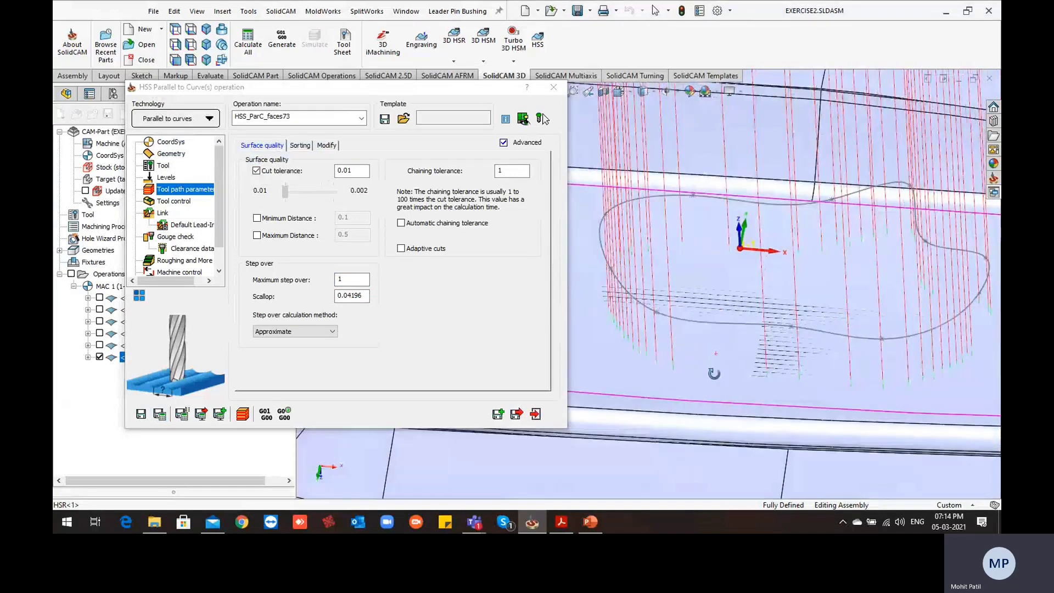
ctrl+middle_drag(656, 354, 718, 354)
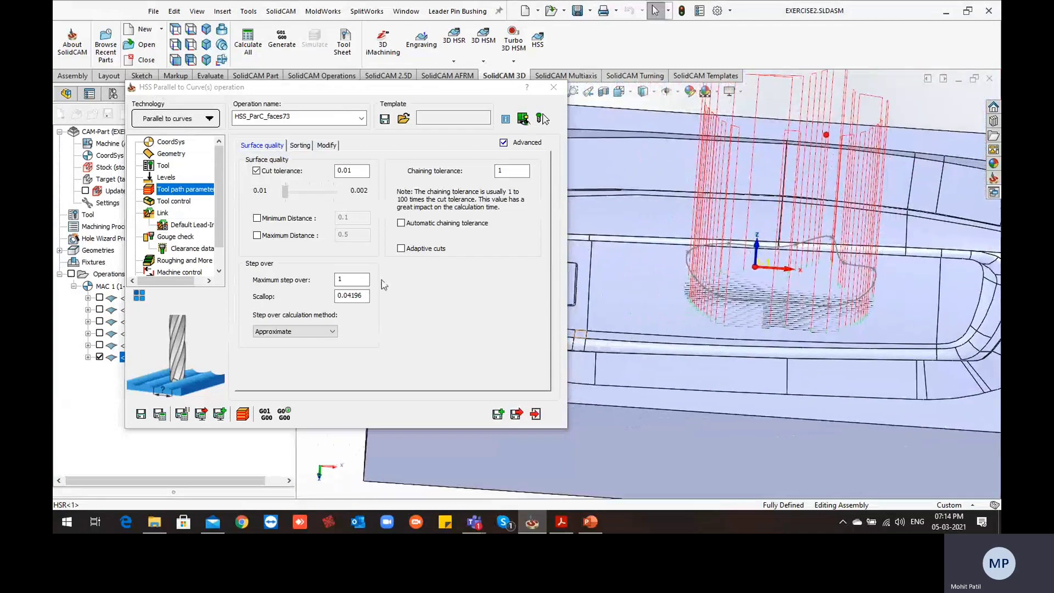
Set the drive surface offset to 1, recalculate the operation and check the passes inside the freeform boundary
click(184, 143)
click(175, 154)
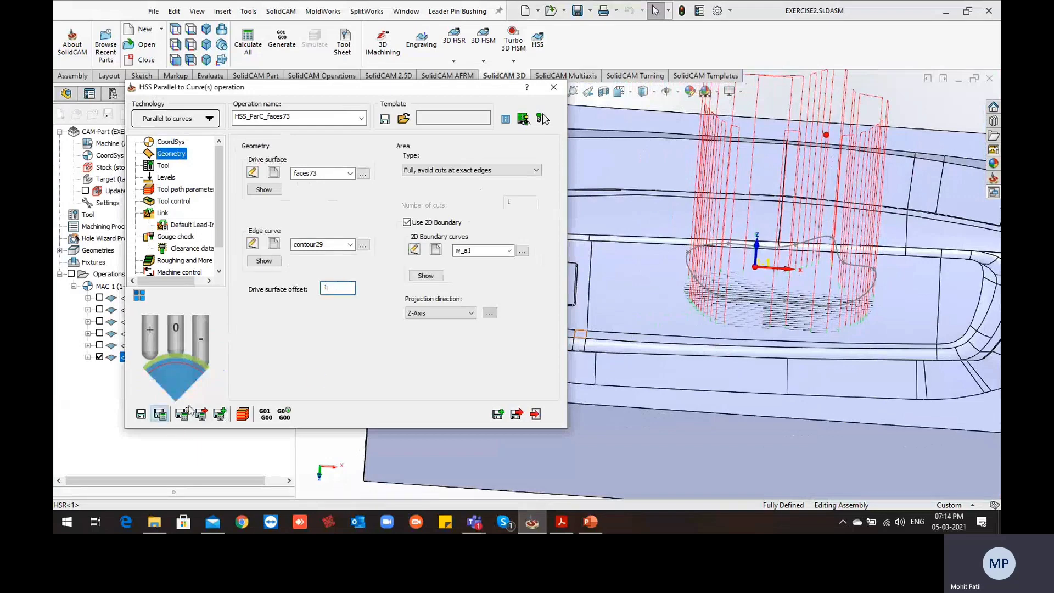
scroll(631, 305, down, 3)
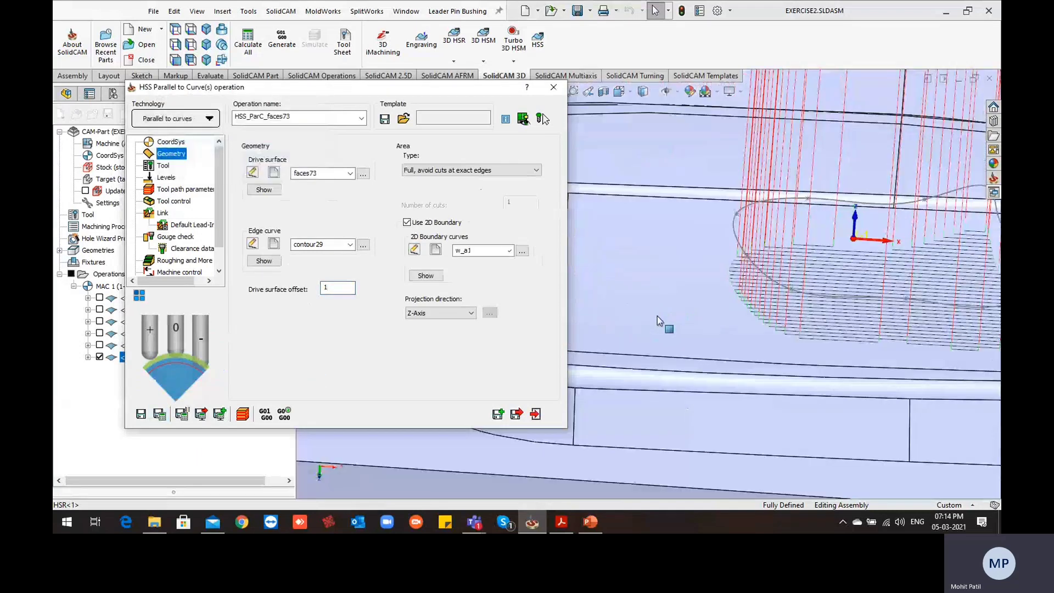
middle_drag(713, 317, 813, 297)
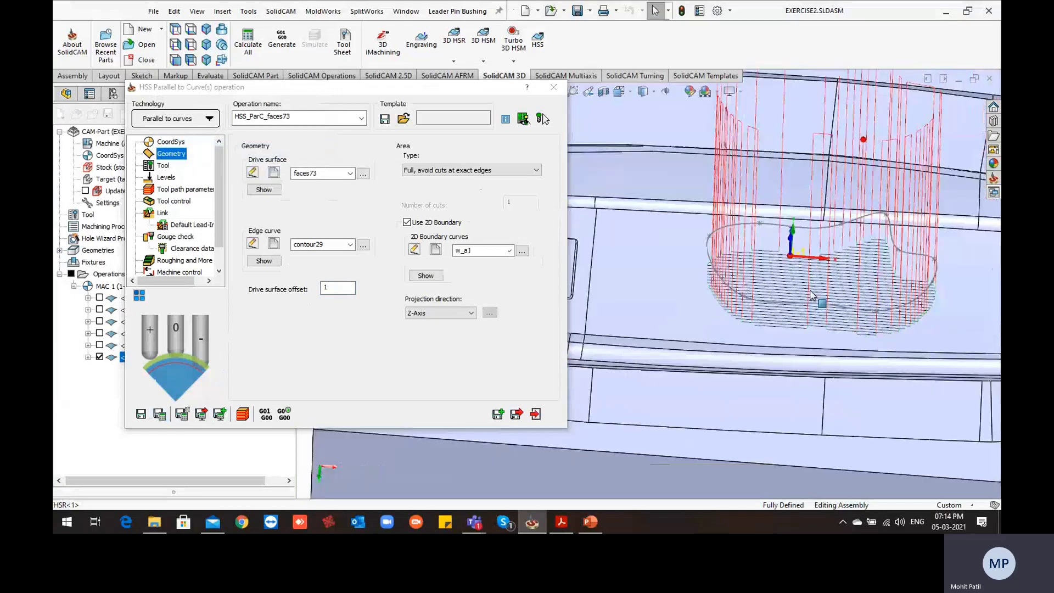
mouse_move(747, 282)
middle_down()
mouse_move(736, 330)
mouse_move(667, 306)
middle_up()
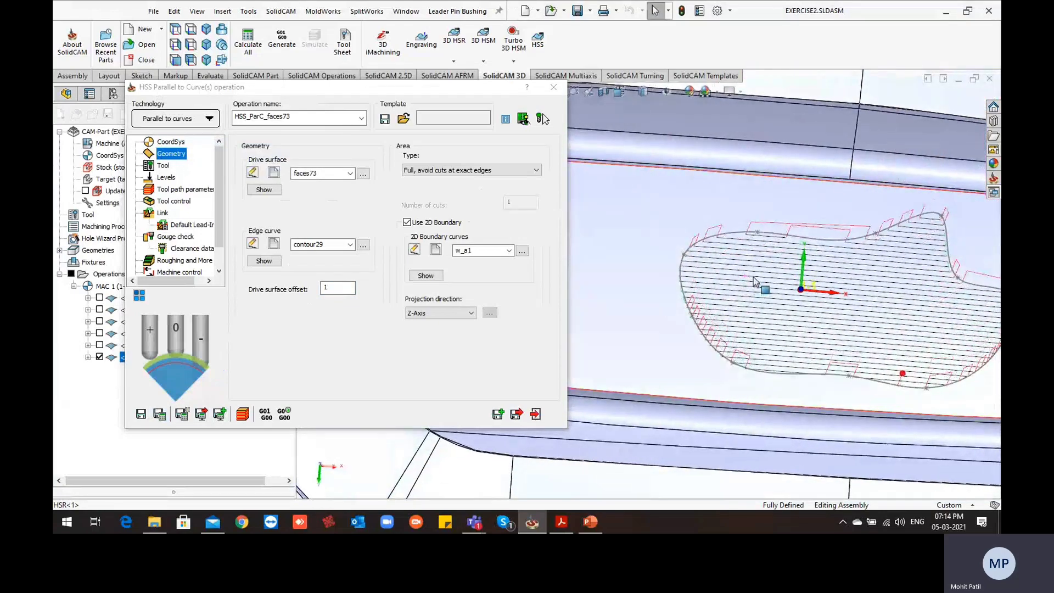
middle_drag(787, 347, 775, 325)
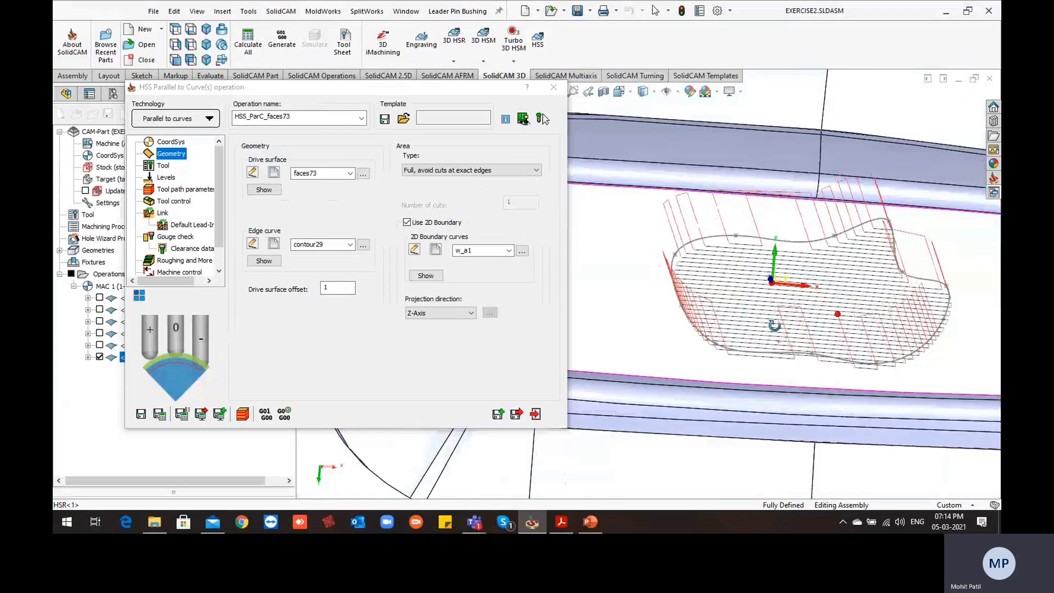
Set the small gap size along the cut and the small move size between slices to values of 10, and recalculate
click(163, 213)
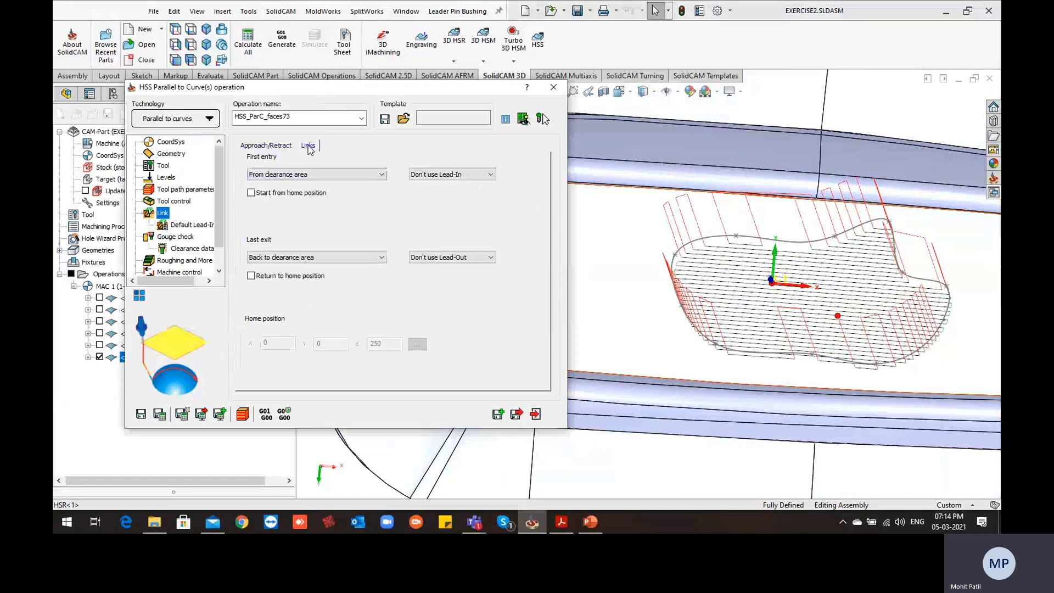
click(308, 147)
click(457, 208)
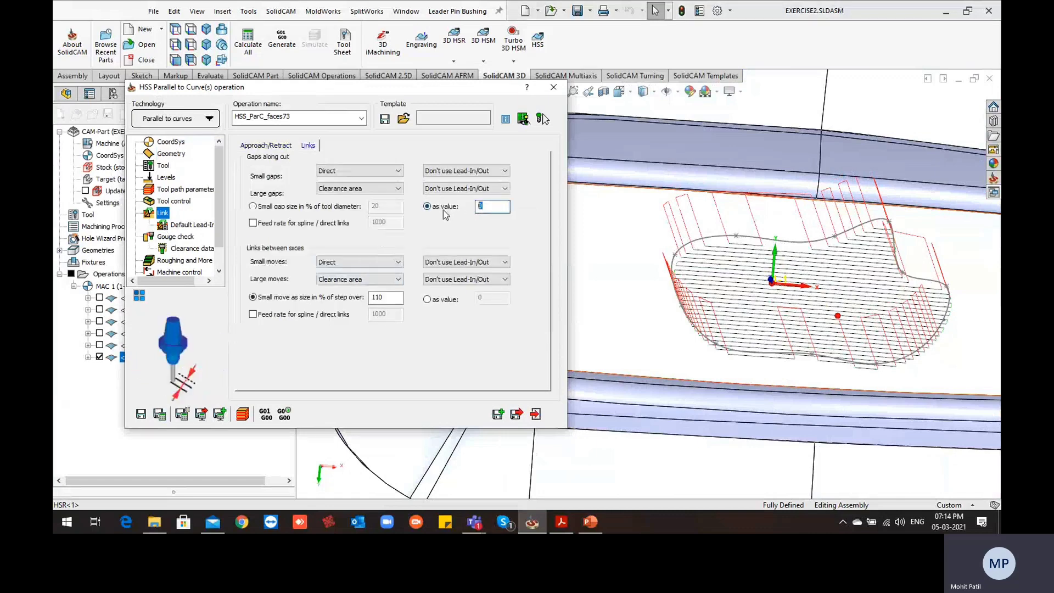
text(10)
click(446, 301)
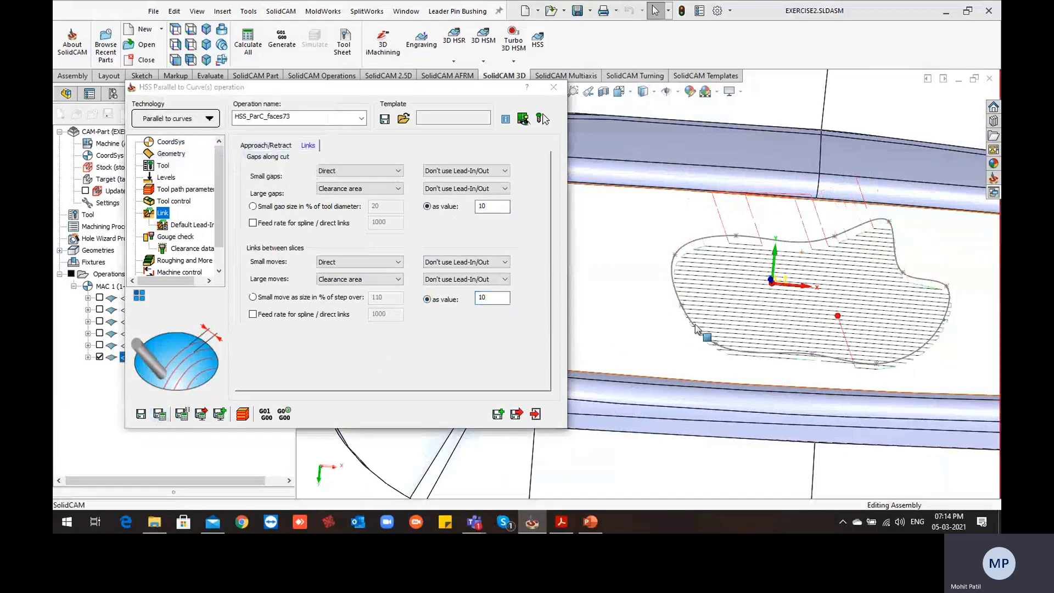
Examine the relinked toolpath on the cavity floor relative to the drive face and the freeform boundary curve
mouse_move(695, 335)
middle_down()
mouse_move(697, 352)
mouse_move(695, 313)
mouse_move(703, 320)
mouse_move(746, 295)
mouse_move(745, 331)
middle_up()
scroll(732, 248, down, 4)
scroll(721, 279, up, 3)
scroll(779, 281, down, 2)
scroll(761, 281, up, 3)
scroll(748, 335, up, 4)
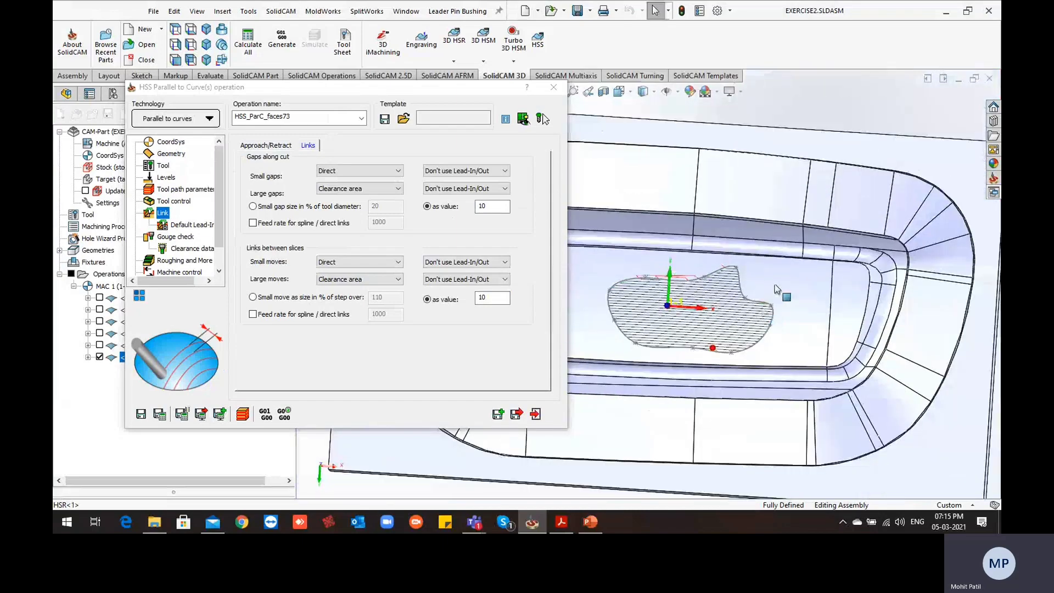
click(776, 286)
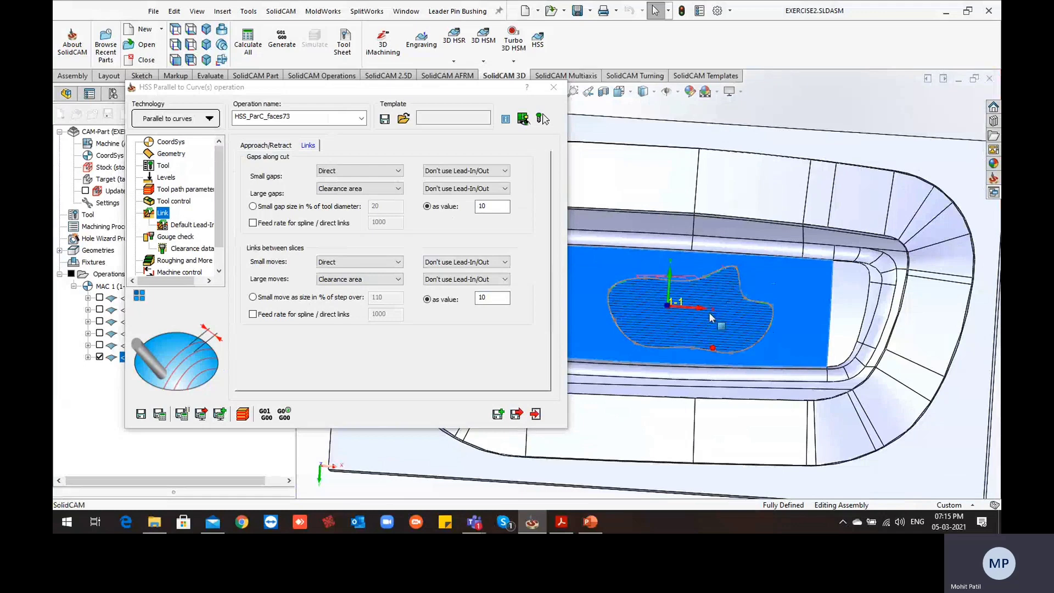
scroll(693, 316, up, 2)
scroll(670, 310, up, 3)
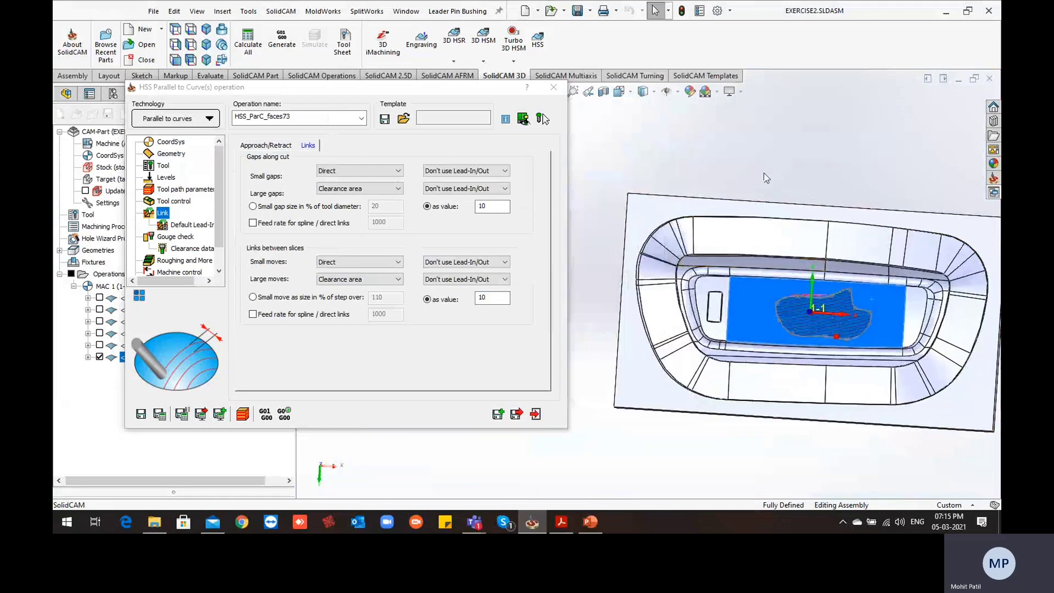
Save and close the floor operation, and hide its toolpath on the model
click(517, 416)
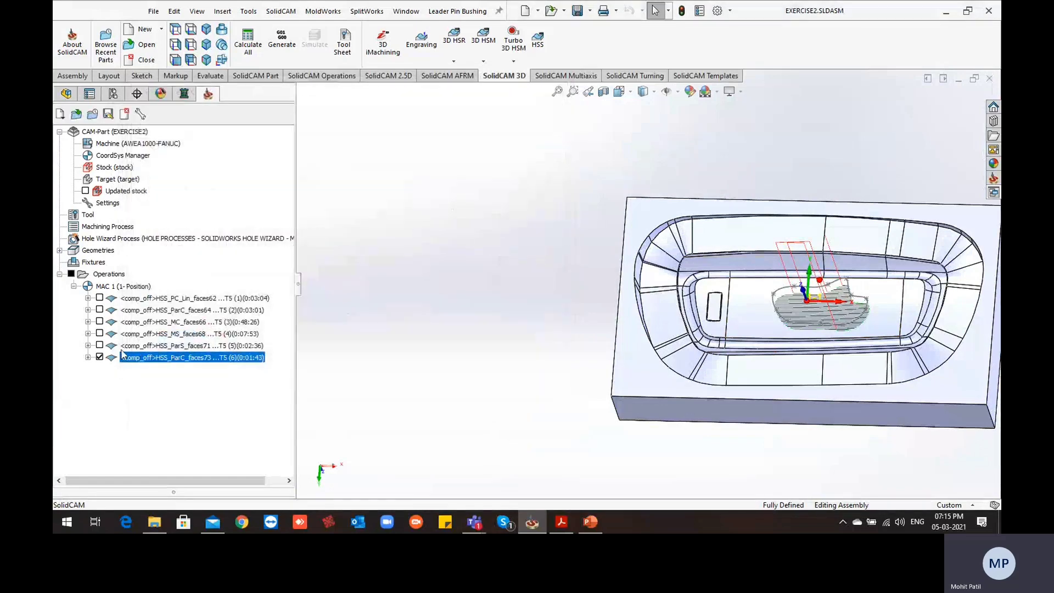
click(101, 358)
scroll(818, 247, down, 3)
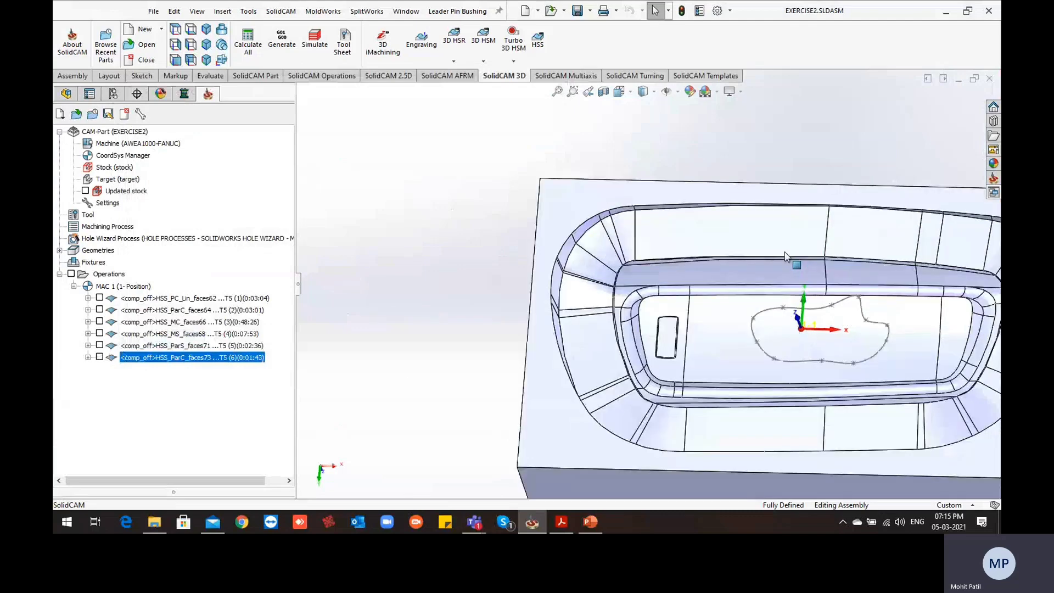
click(620, 237)
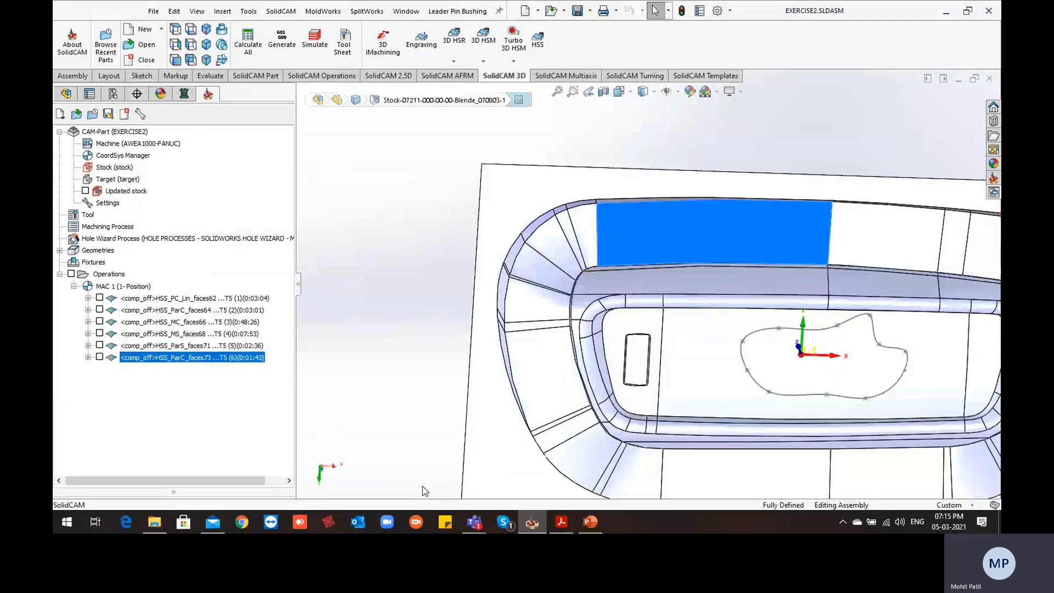
click(354, 340)
Start a new HSS Parallel to Curve(s) operation and define the long flat wall face above the cavity floor as its drive surface
scroll(654, 259, down, 2)
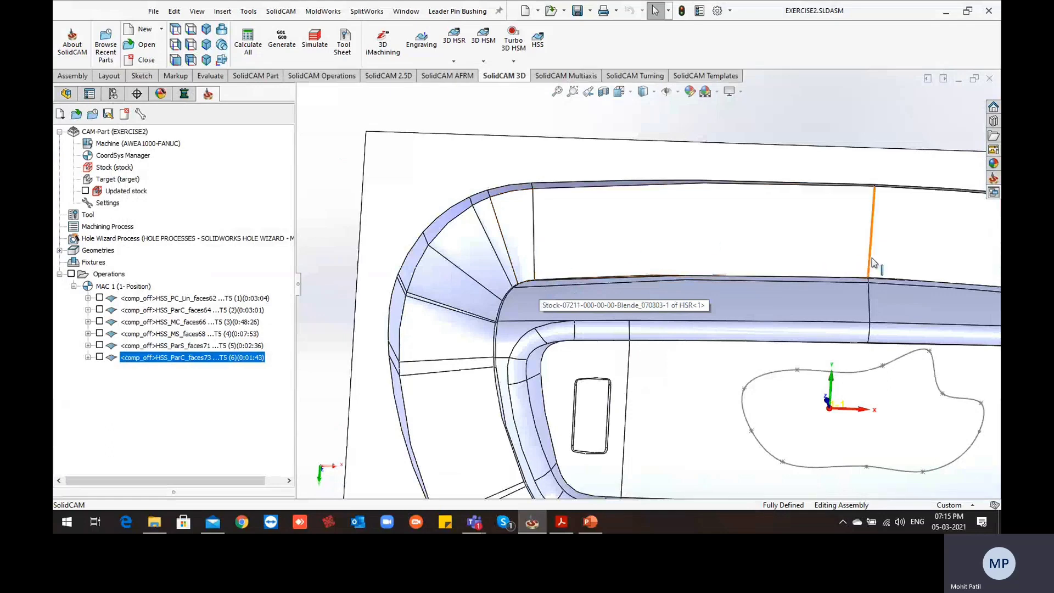
scroll(612, 258, up, 2)
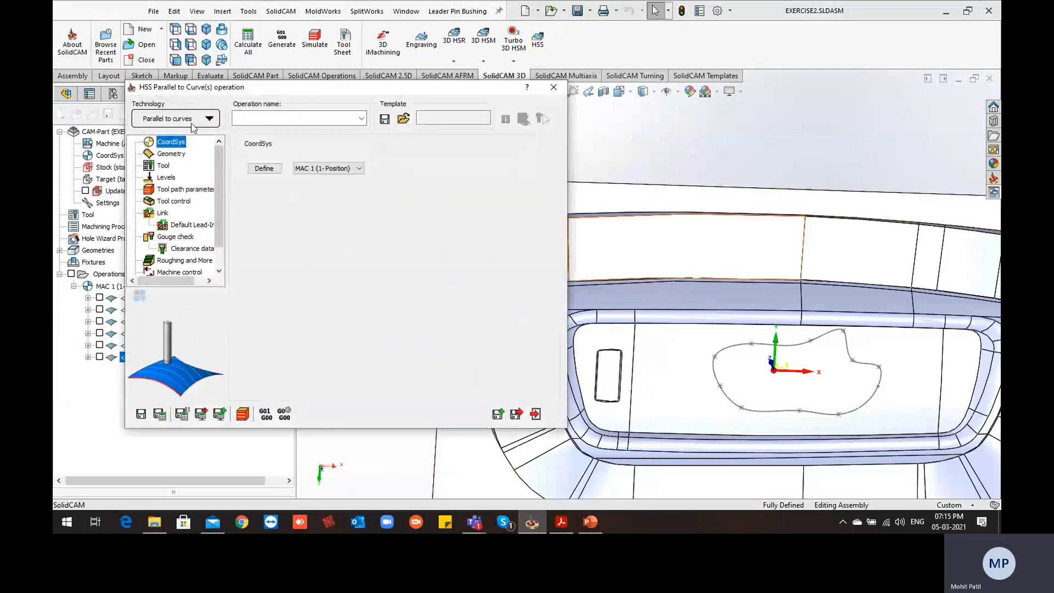
click(172, 154)
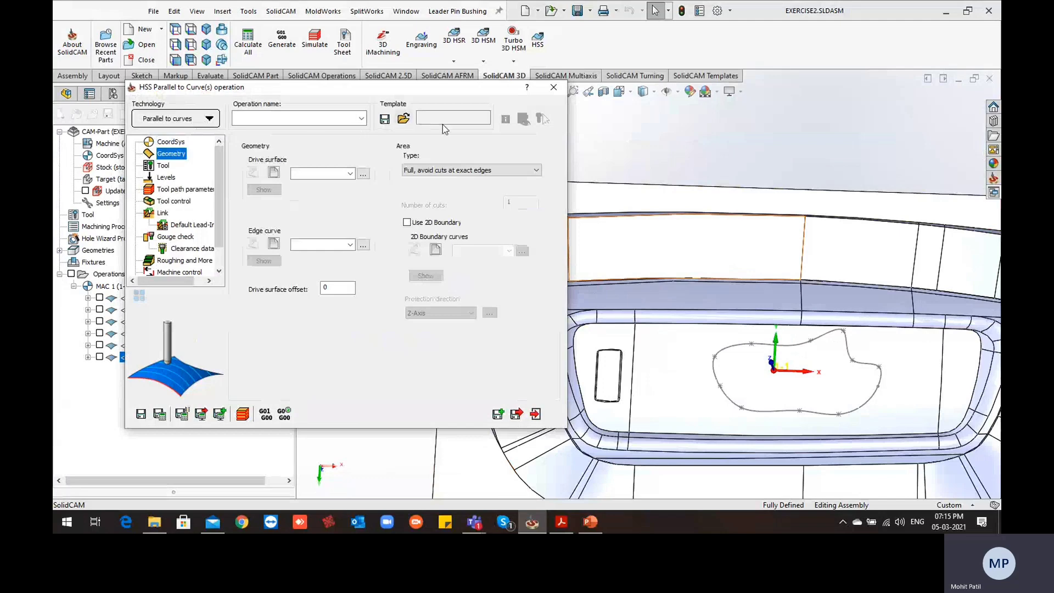
click(192, 115)
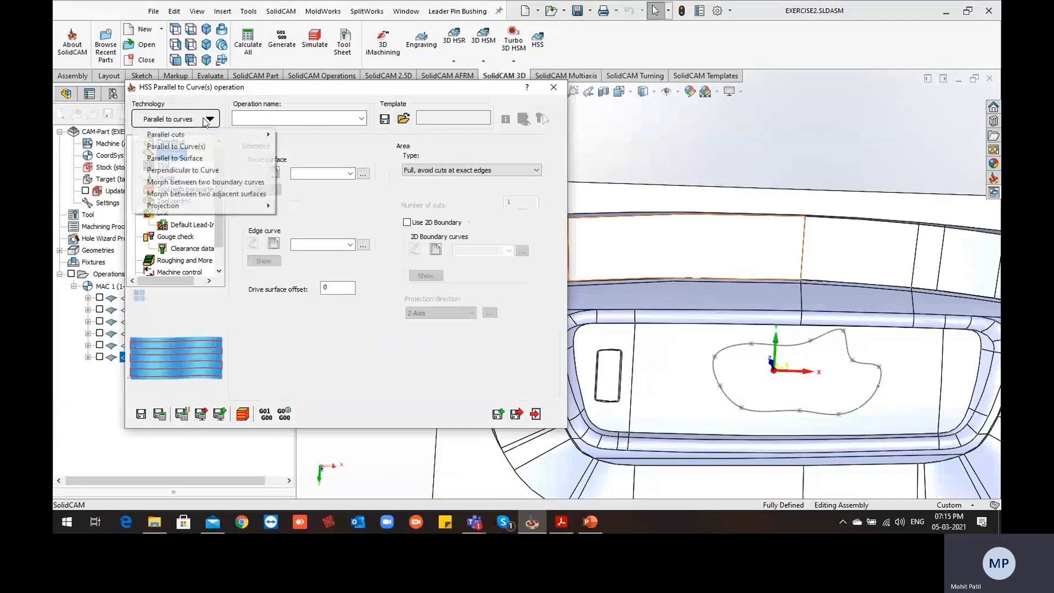
click(419, 146)
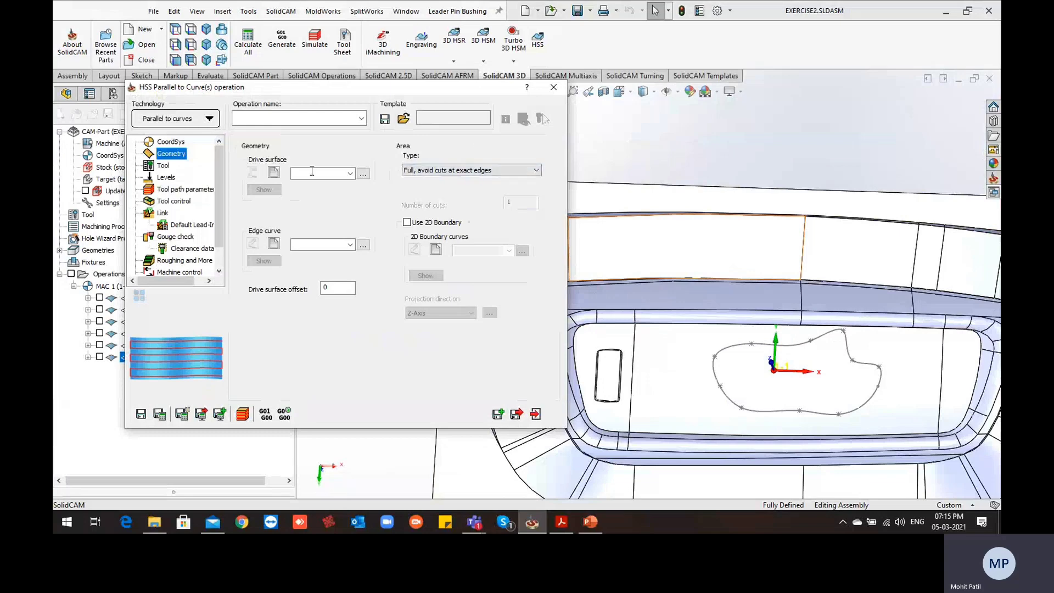
click(275, 173)
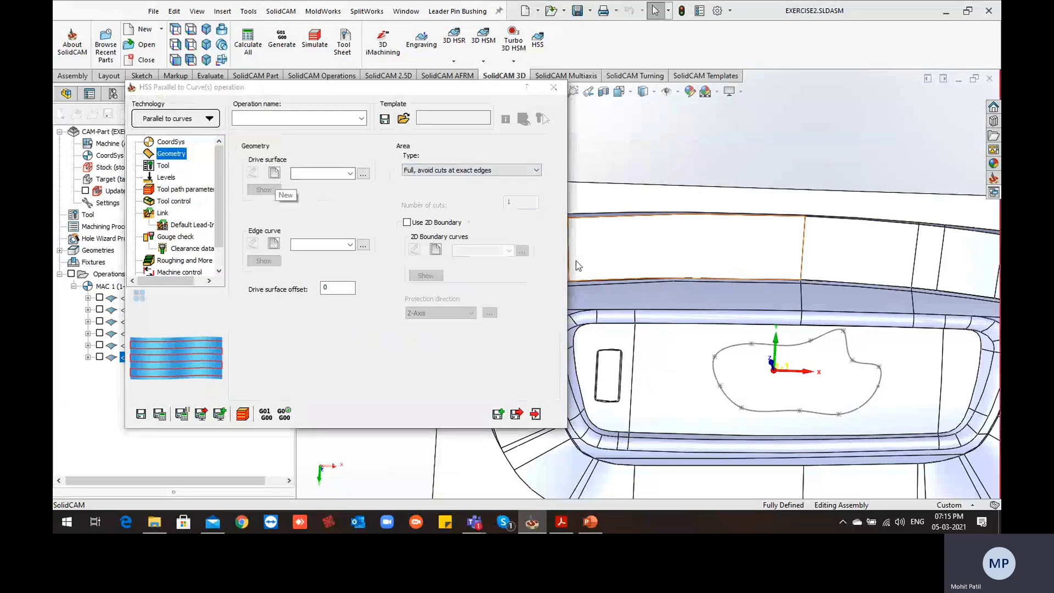
click(645, 256)
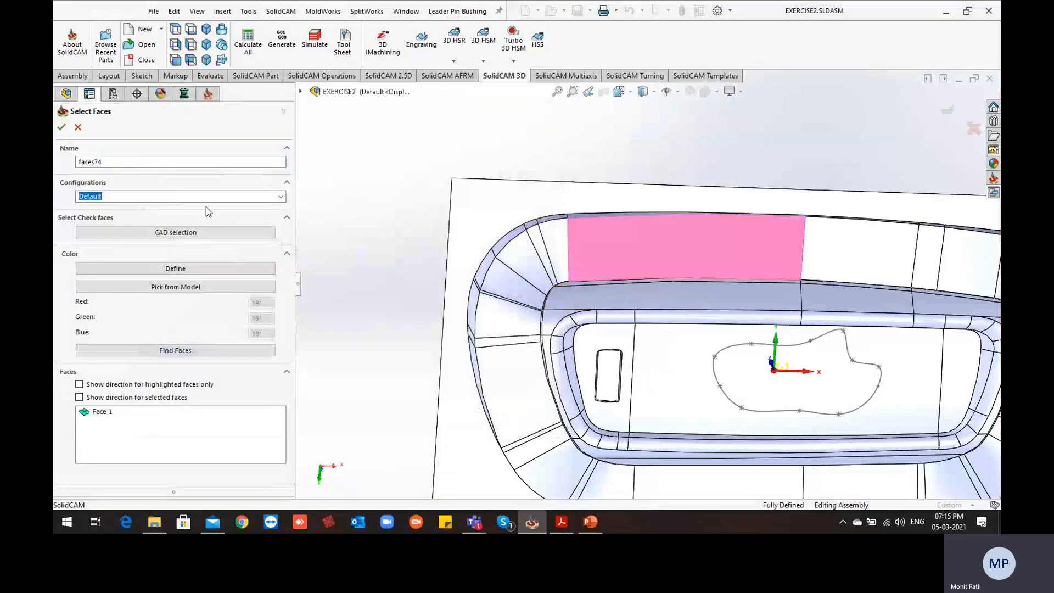
click(62, 128)
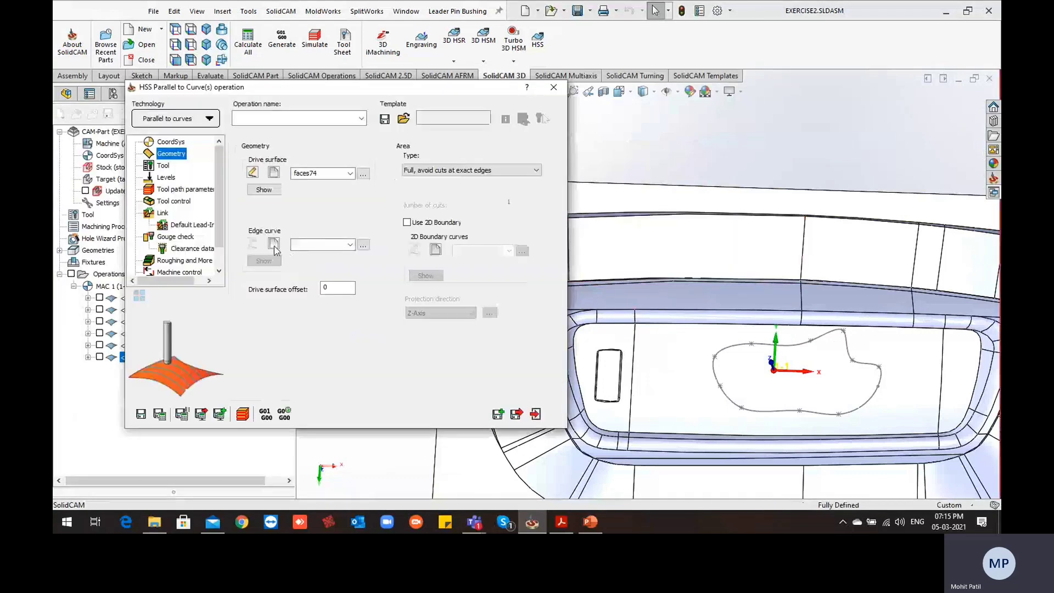
Define the edge curve as a single chain along the wall face's lower edge, with Constant Z turned off
click(273, 245)
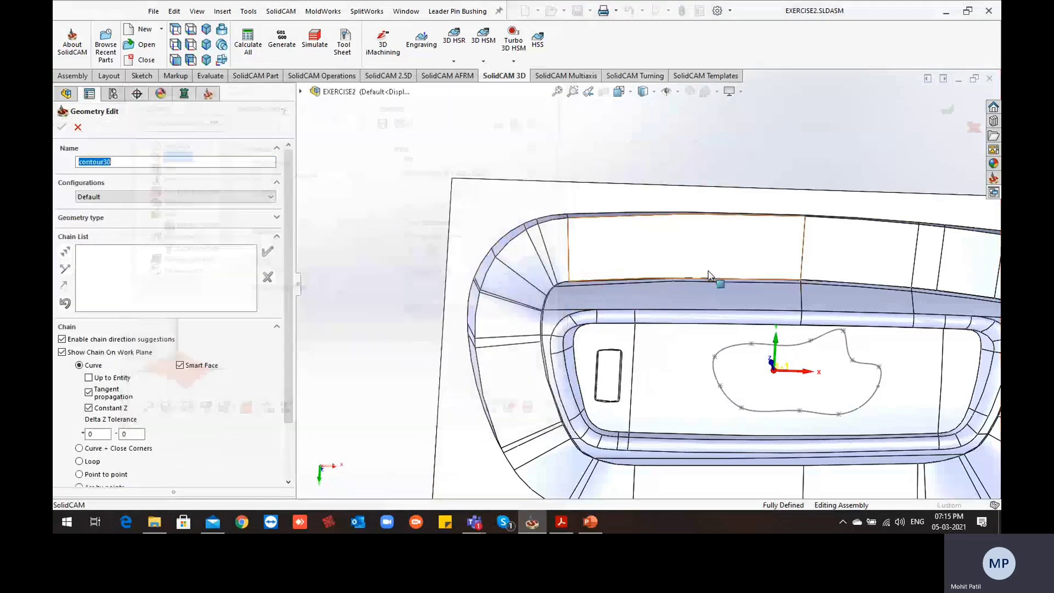
click(107, 409)
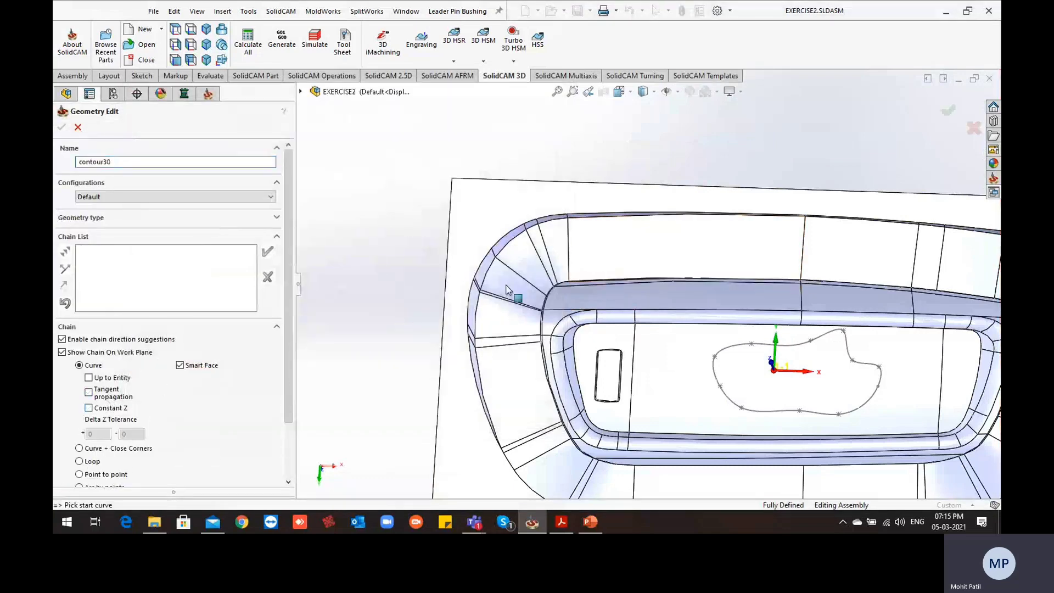
click(569, 329)
click(267, 252)
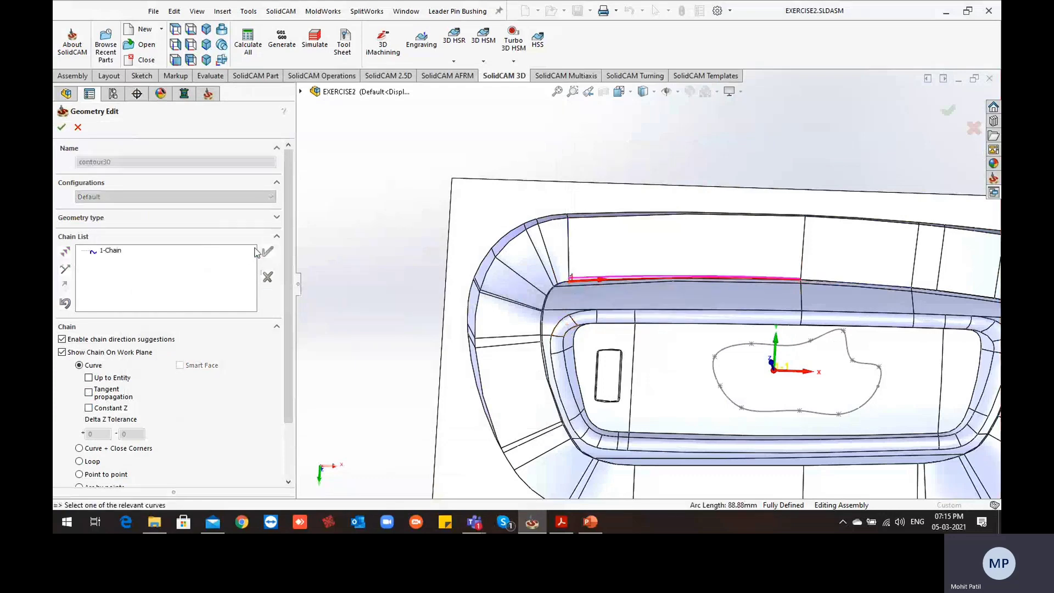
click(61, 127)
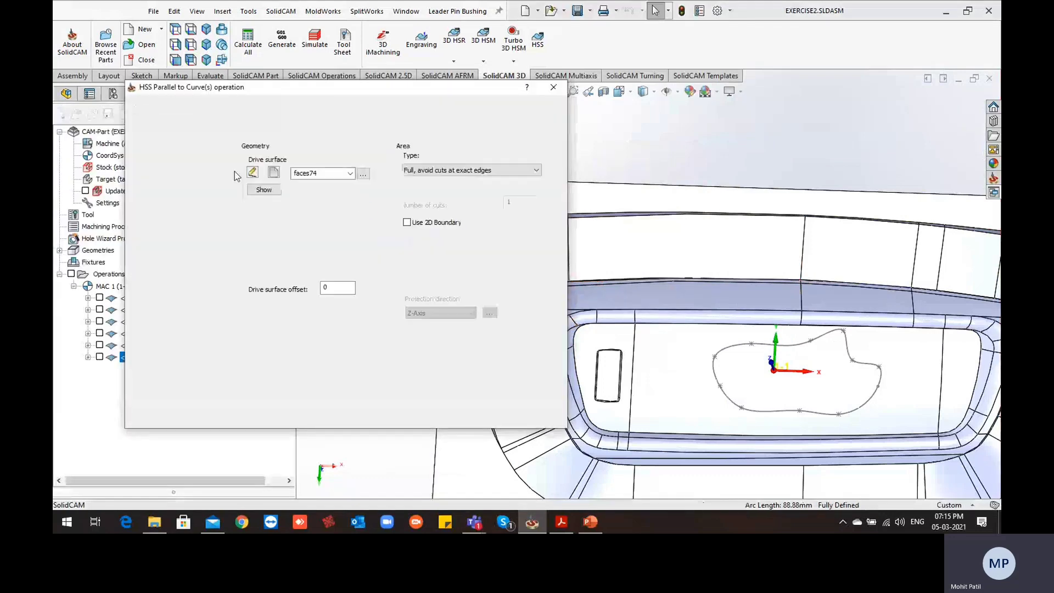
Assign tool 5, the 6 mm ball nose mill, to the operation
click(165, 166)
click(314, 322)
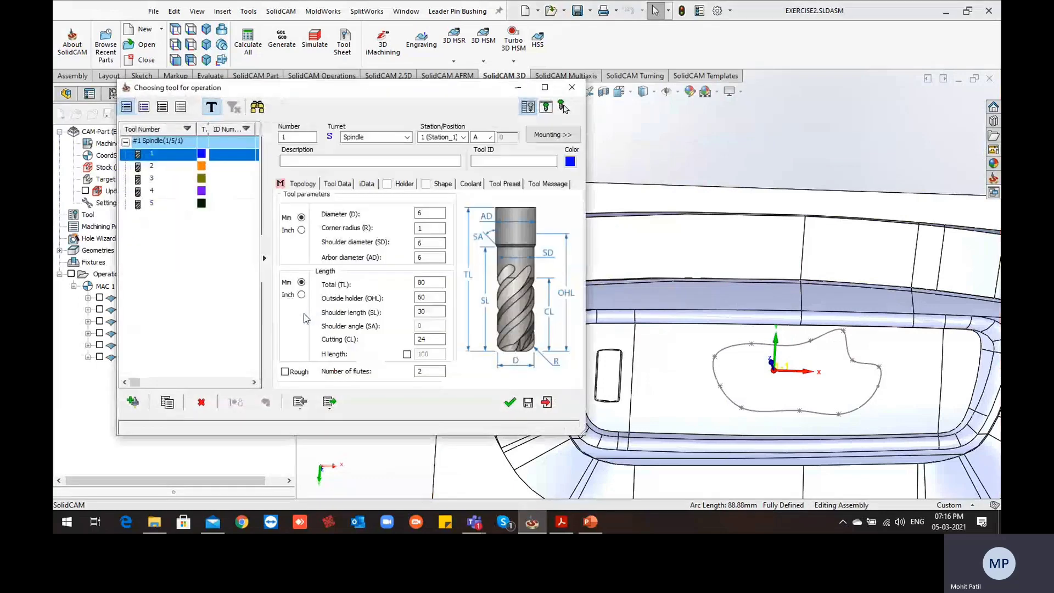
click(144, 203)
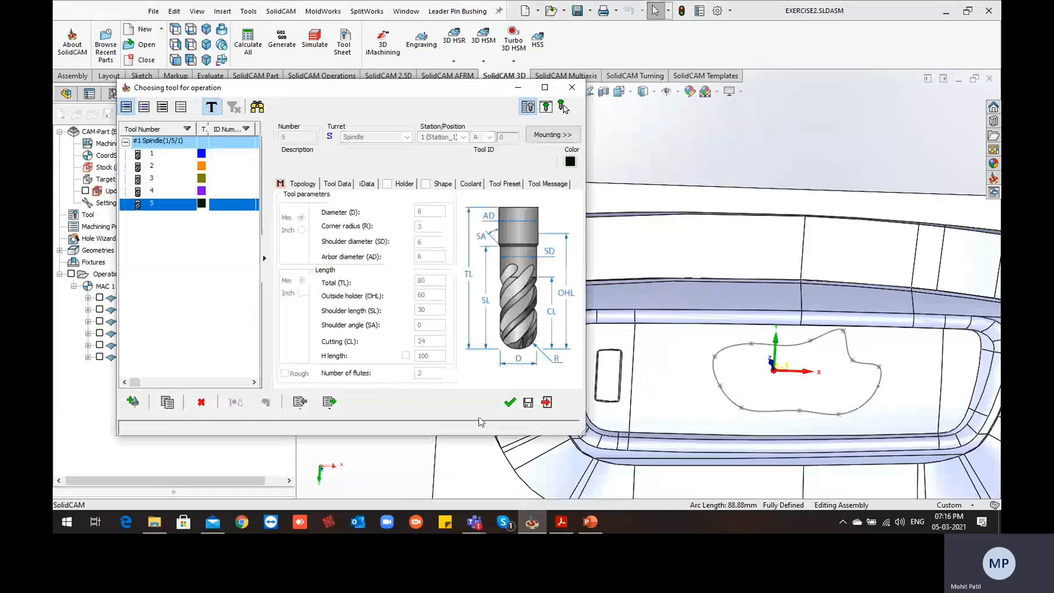
key(Return)
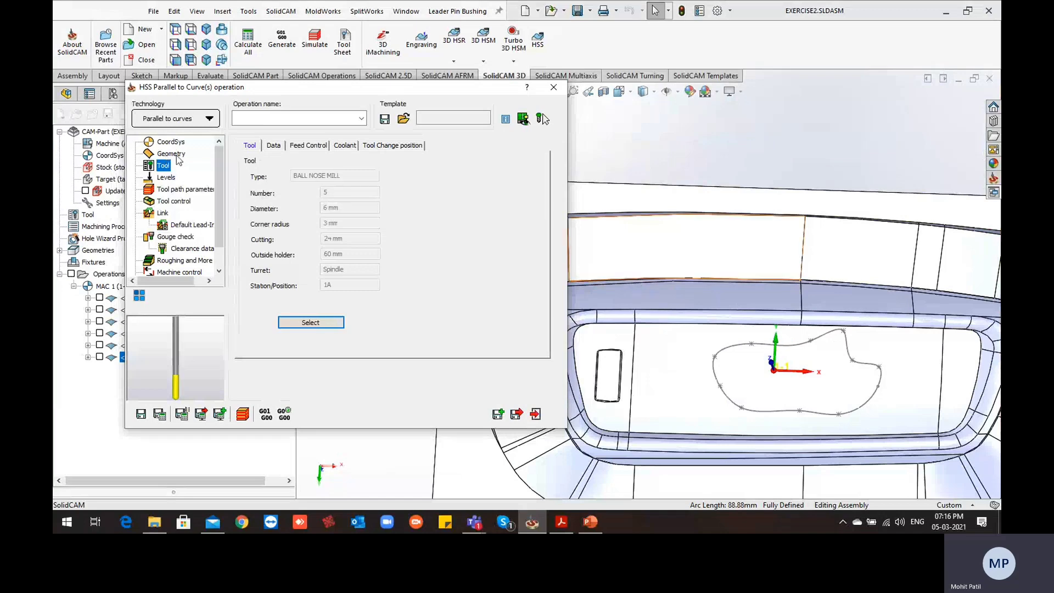
Set the maximum step over to 1, save and calculate the operation, and inspect the passes on the wall face
click(180, 190)
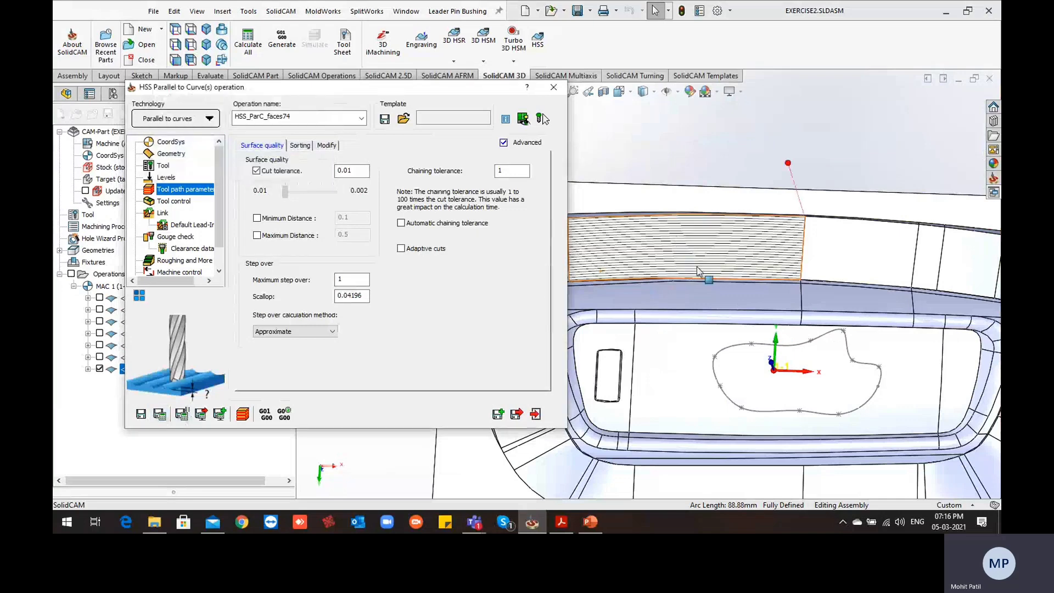
scroll(697, 270, up, 2)
ctrl+middle_drag(679, 277, 739, 289)
scroll(690, 284, down, 2)
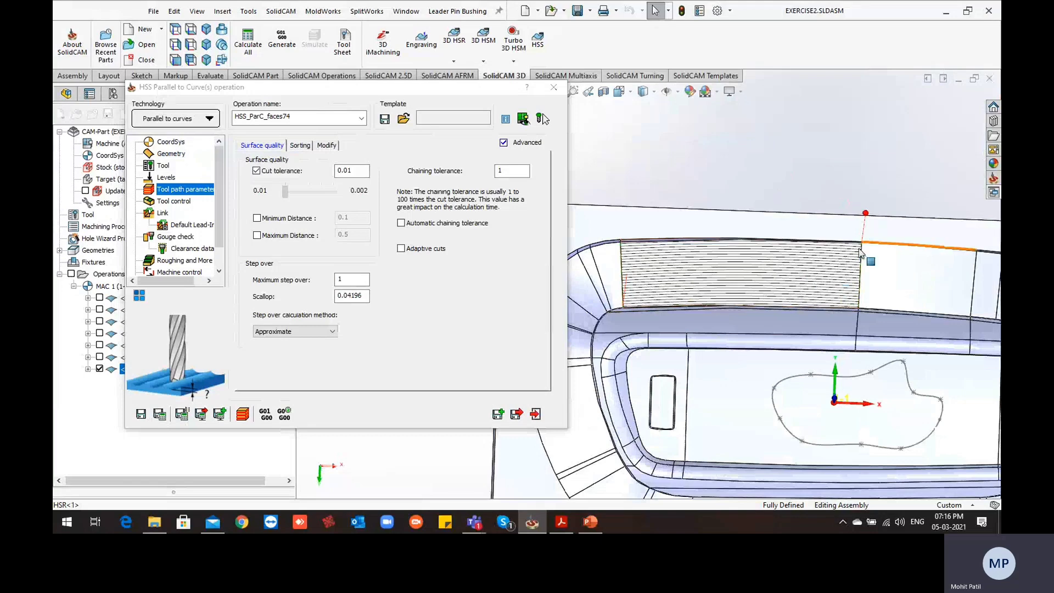
Enable Flip step over in the sorting settings, recalculate, and check where the toolpath on the wall face starts
middle_drag(858, 249, 851, 226)
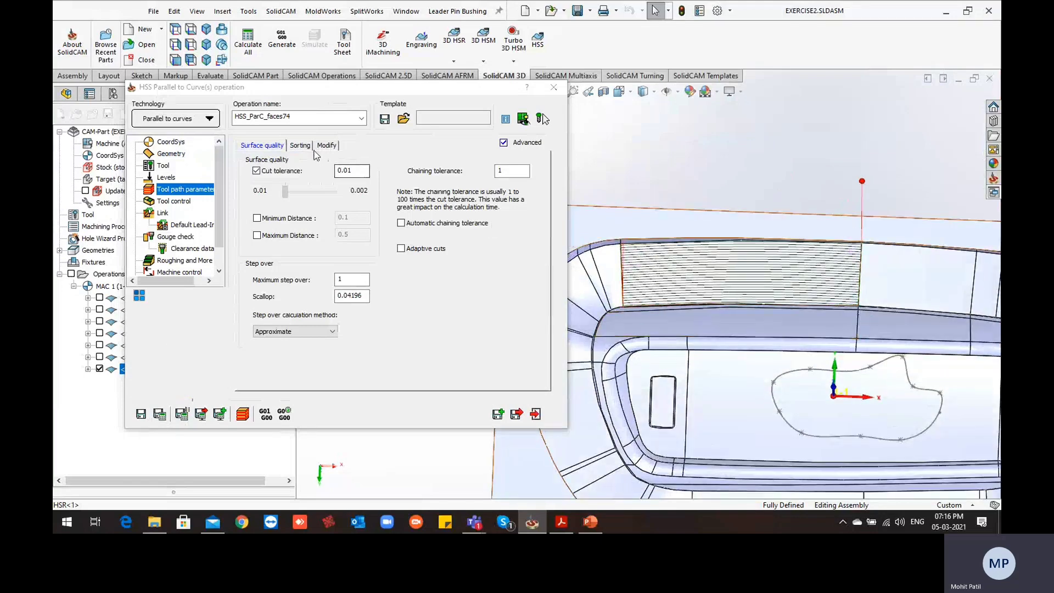
click(306, 147)
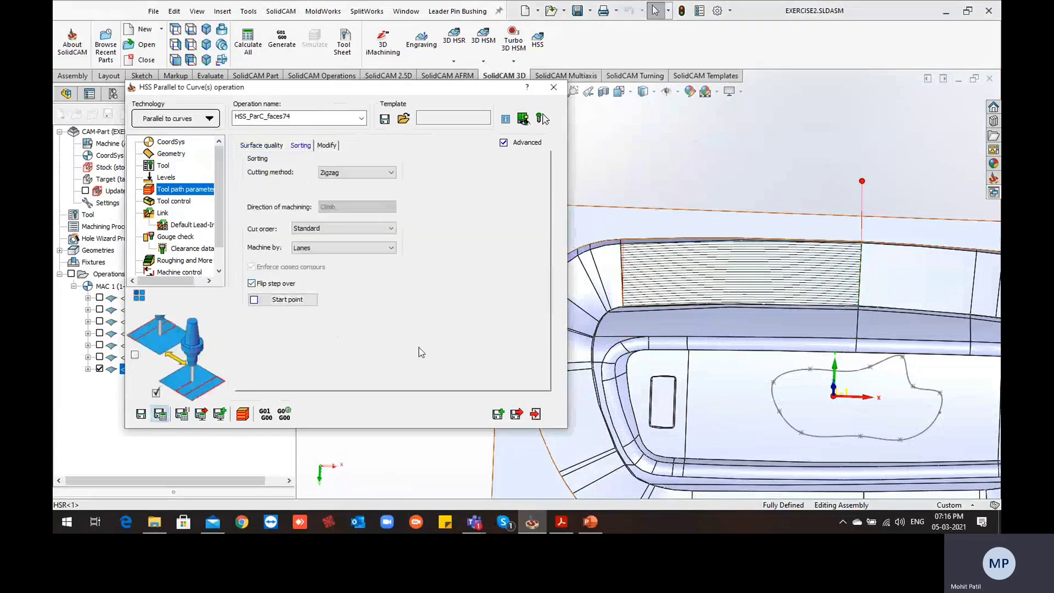
middle_drag(653, 327, 784, 293)
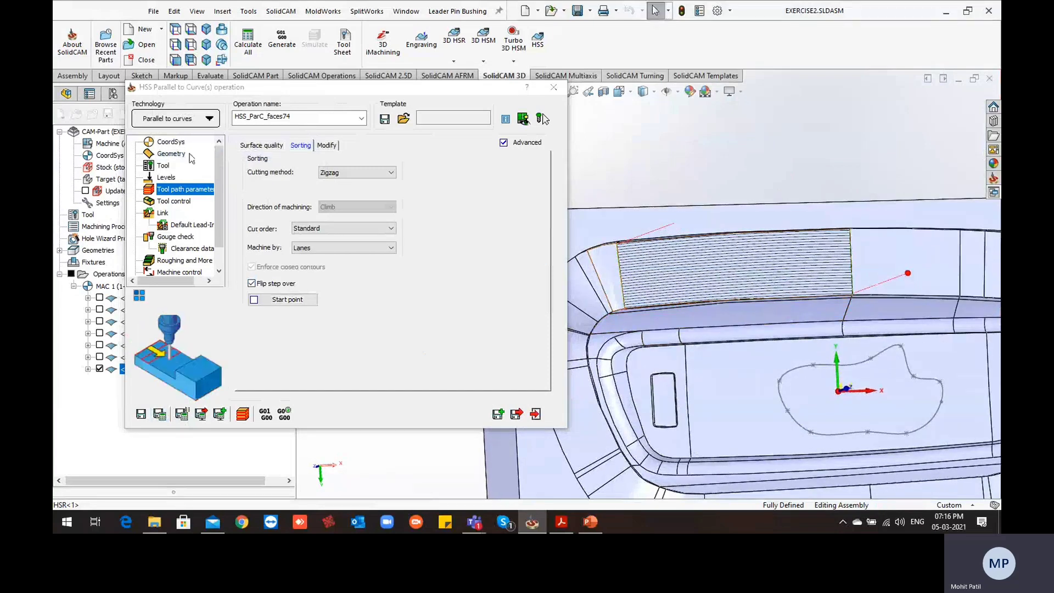
Set the area type to Determined by number of cuts with 10 cuts, recalculate, and inspect the passes along the lower edge
click(182, 154)
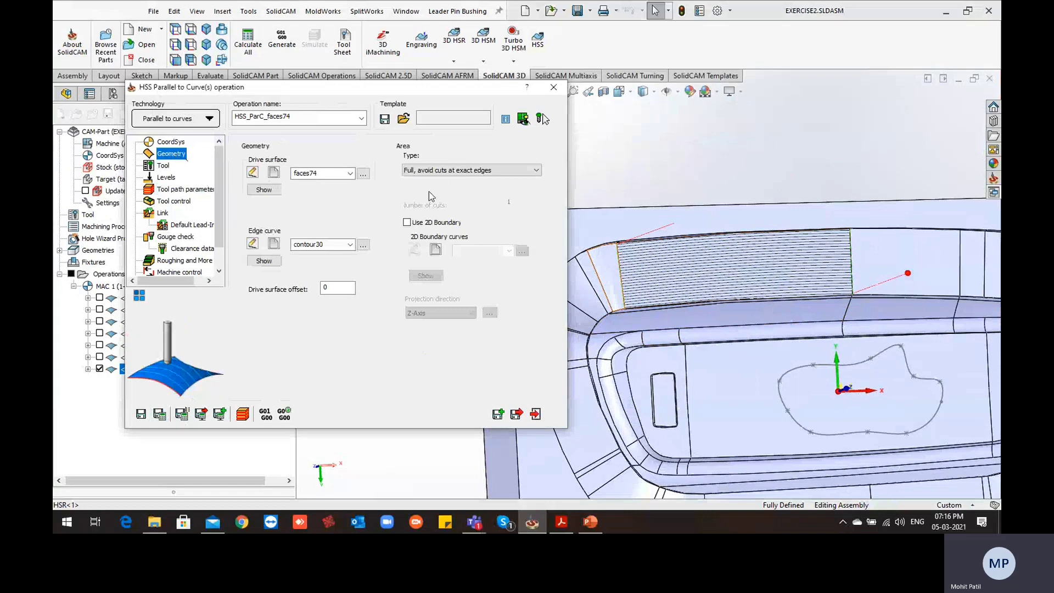
click(443, 172)
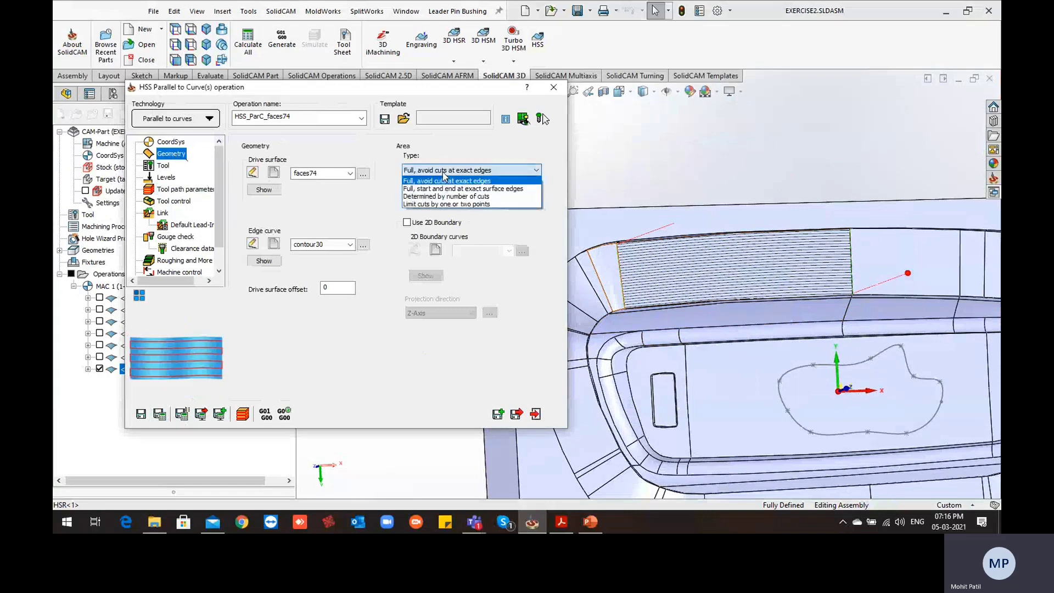
click(466, 198)
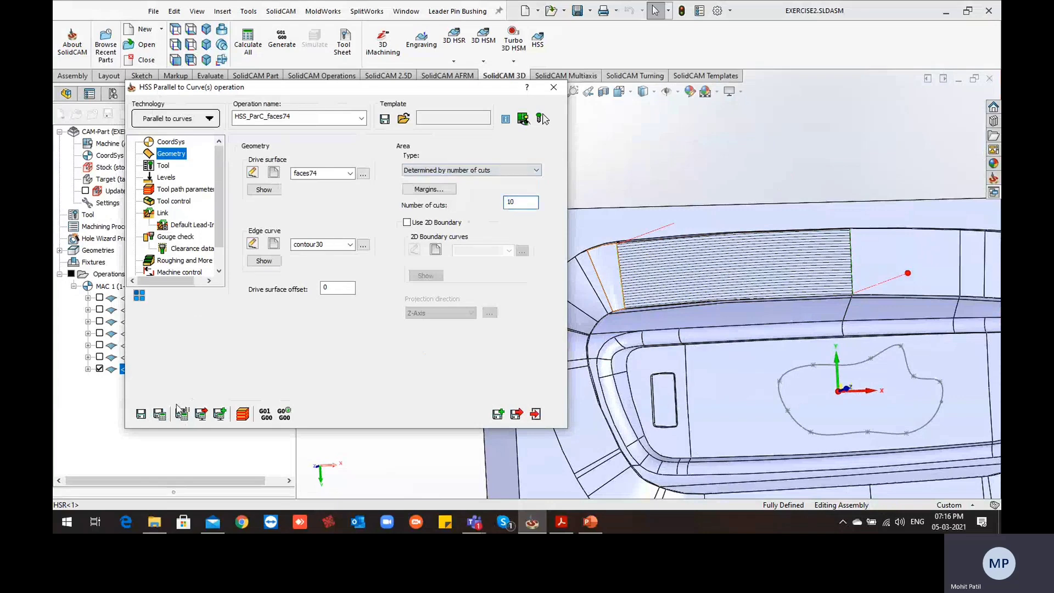
click(160, 415)
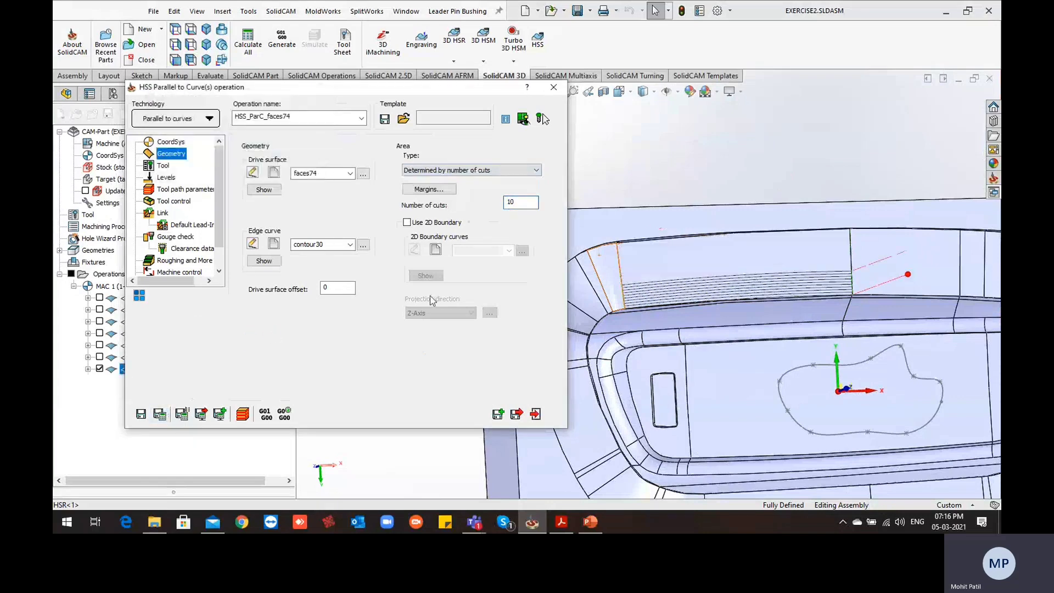
scroll(656, 308, down, 3)
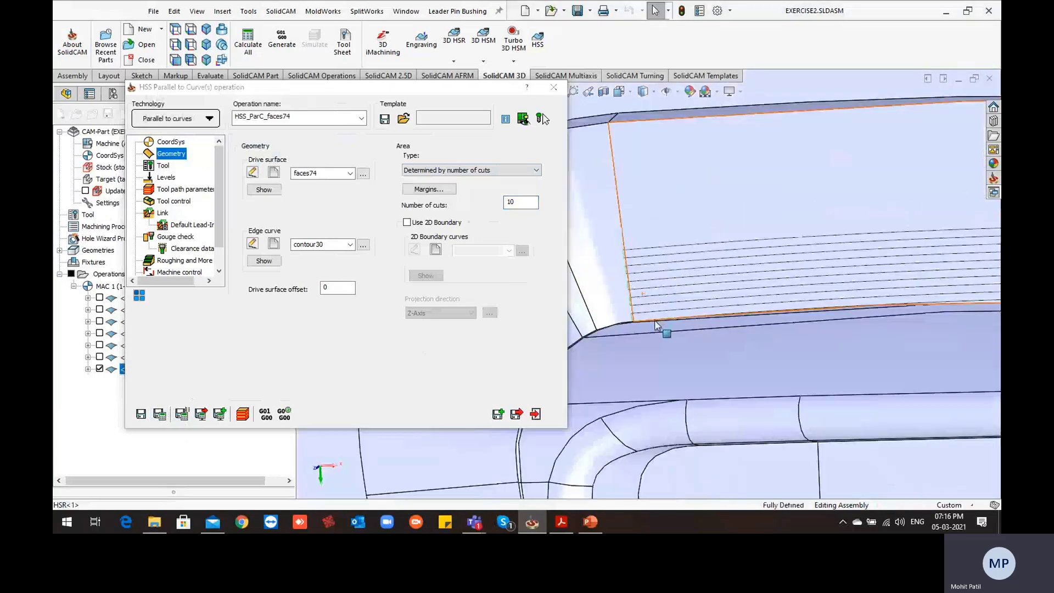
scroll(656, 249, up, 5)
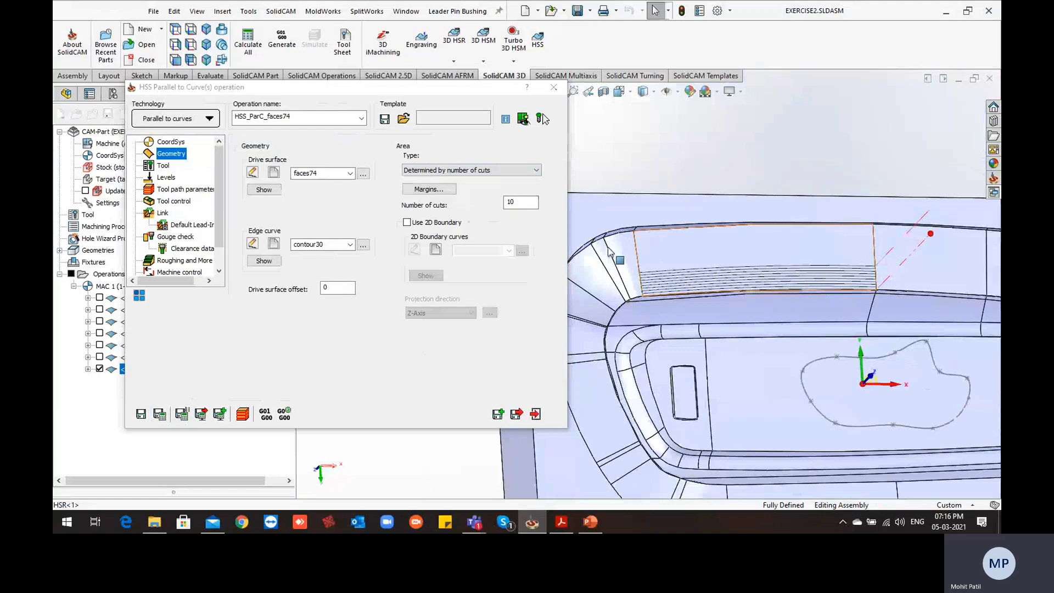
Set the number of cuts to 20, recalculate, and check the coverage of the wall face
double_click(518, 202)
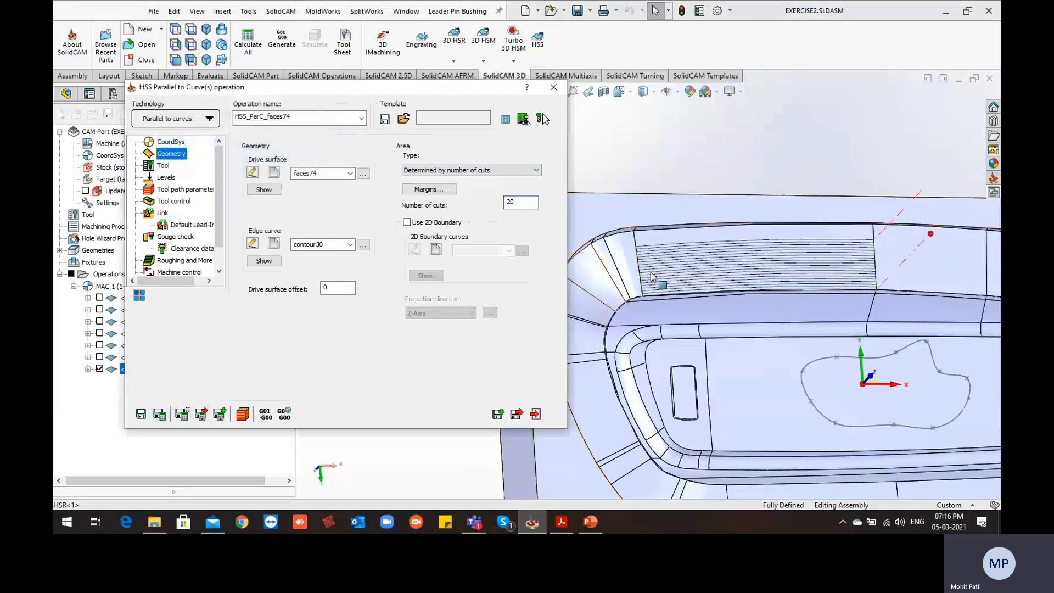
middle_drag(721, 262, 706, 294)
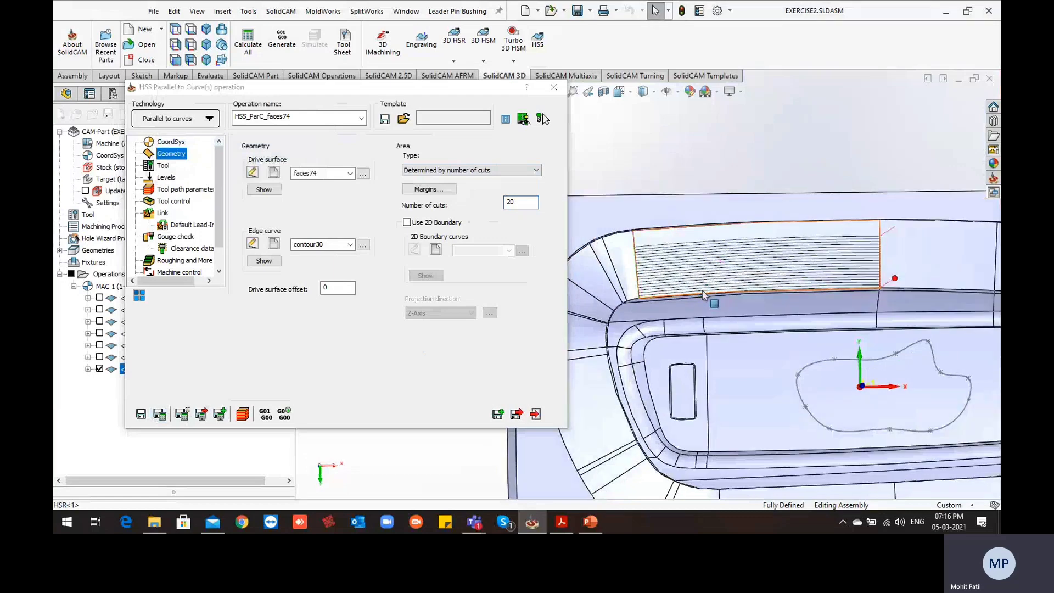
Set the area type back to Full, avoid cuts at exact edges, recalculate, and inspect the toolpath across the wall face
click(461, 170)
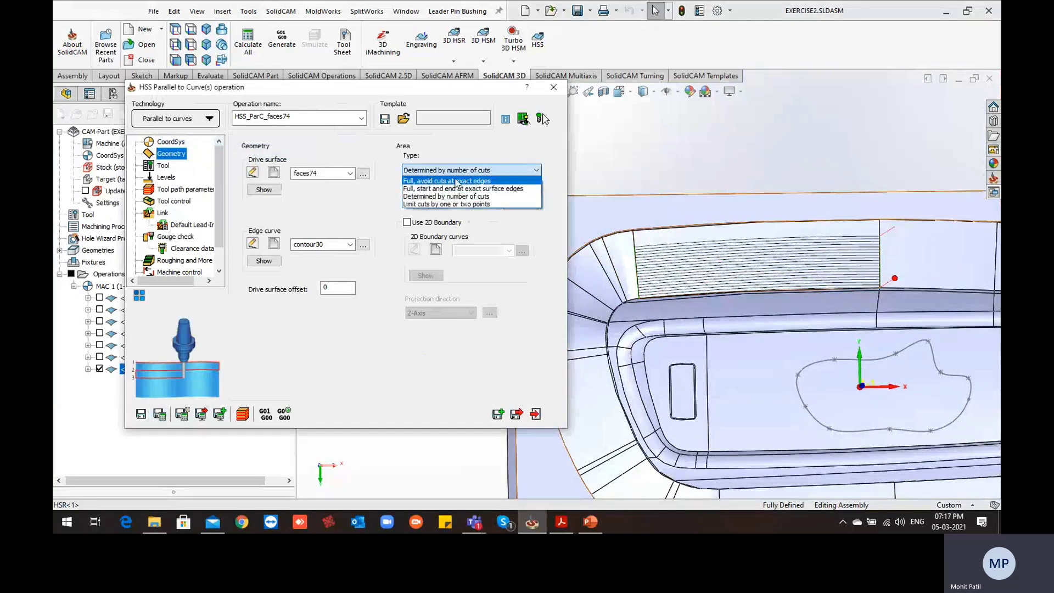
click(458, 181)
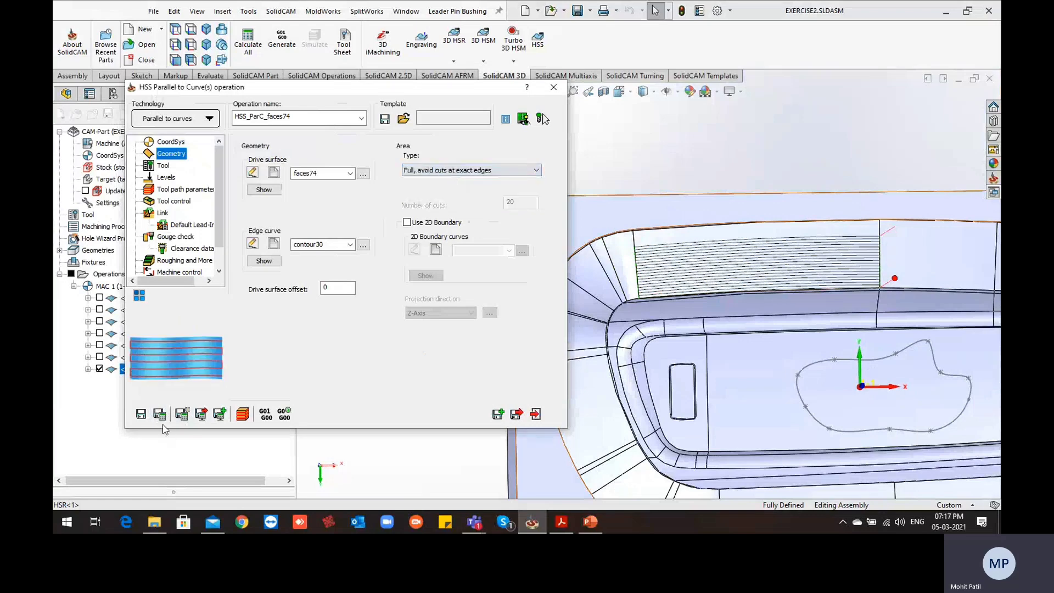
middle_drag(849, 330, 856, 277)
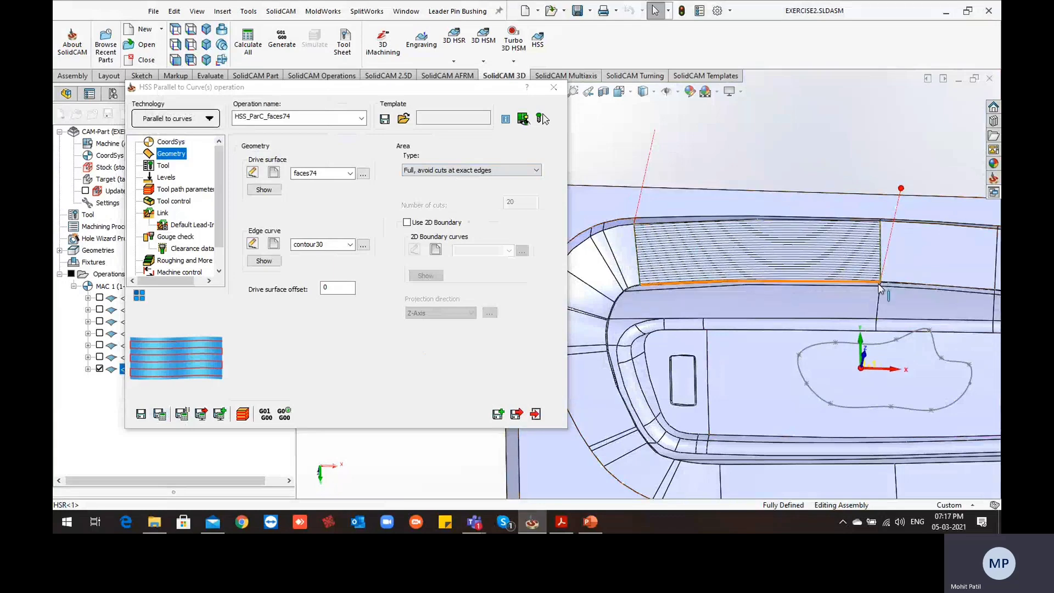
Set the area type to Determined by number of cuts with 15 cuts and recalculate the wall face toolpath
click(446, 171)
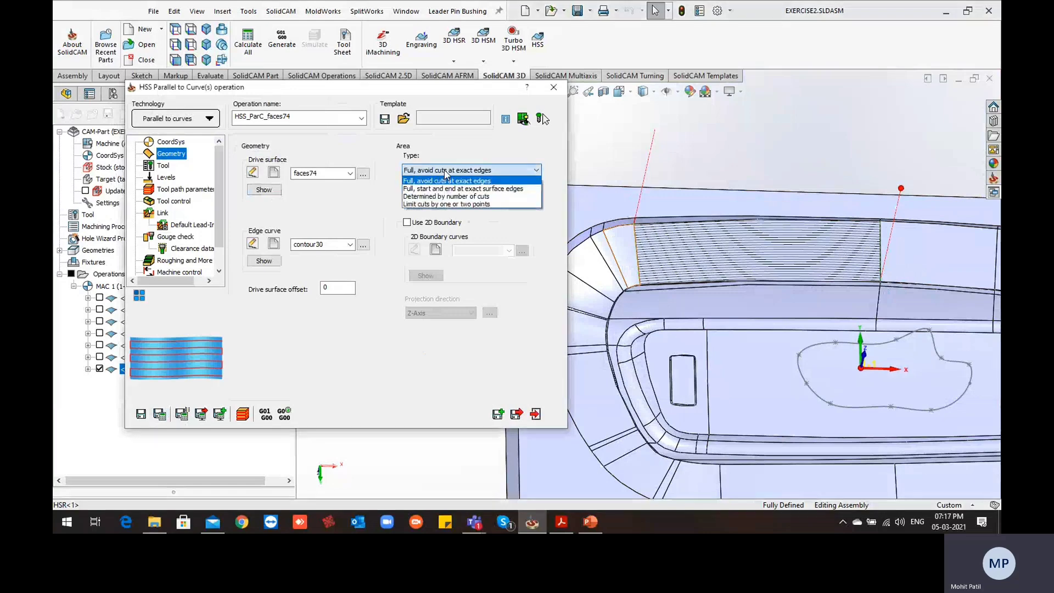
click(441, 198)
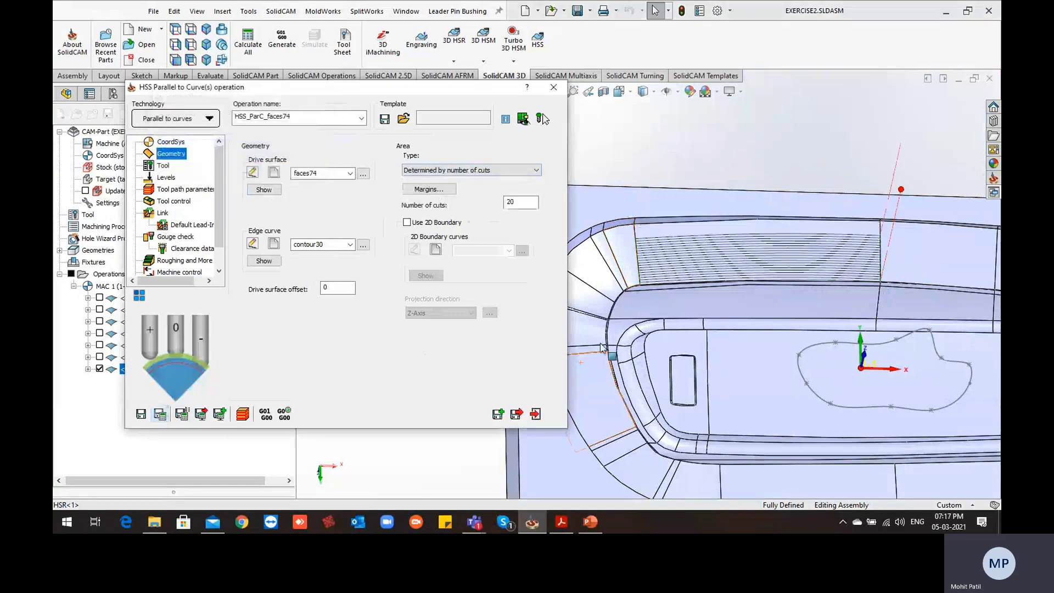
middle_drag(720, 332, 737, 356)
double_click(531, 202)
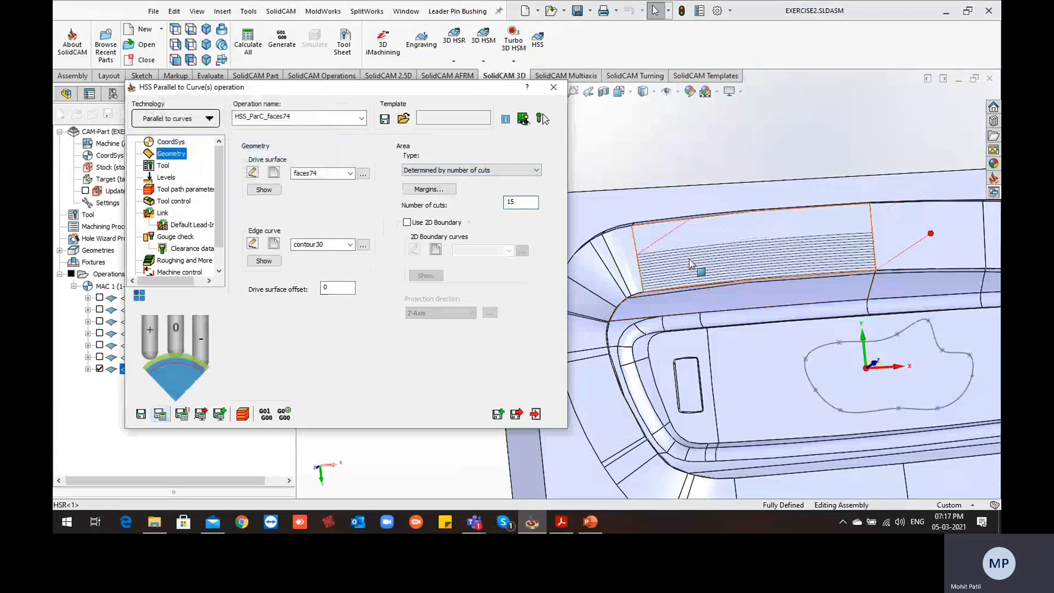
middle_drag(779, 287, 758, 253)
middle_drag(641, 254, 631, 254)
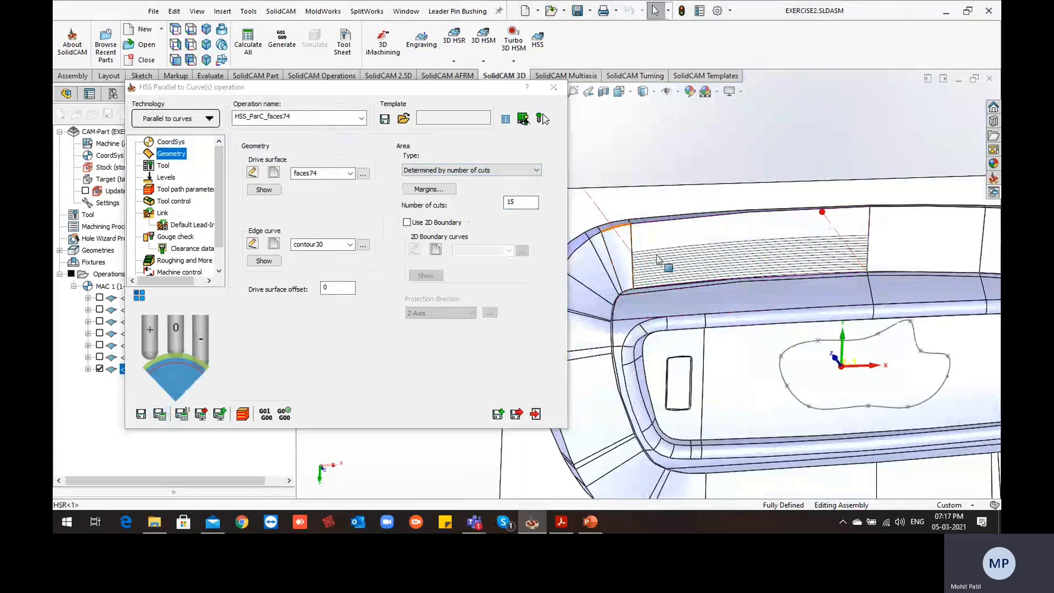
Inspect the recalculated passes on the wall face from several angles, especially their spacing and start along the lower edge
scroll(659, 260, up, 1)
middle_drag(696, 269, 708, 197)
scroll(711, 214, up, 3)
ctrl+middle_drag(704, 257, 784, 242)
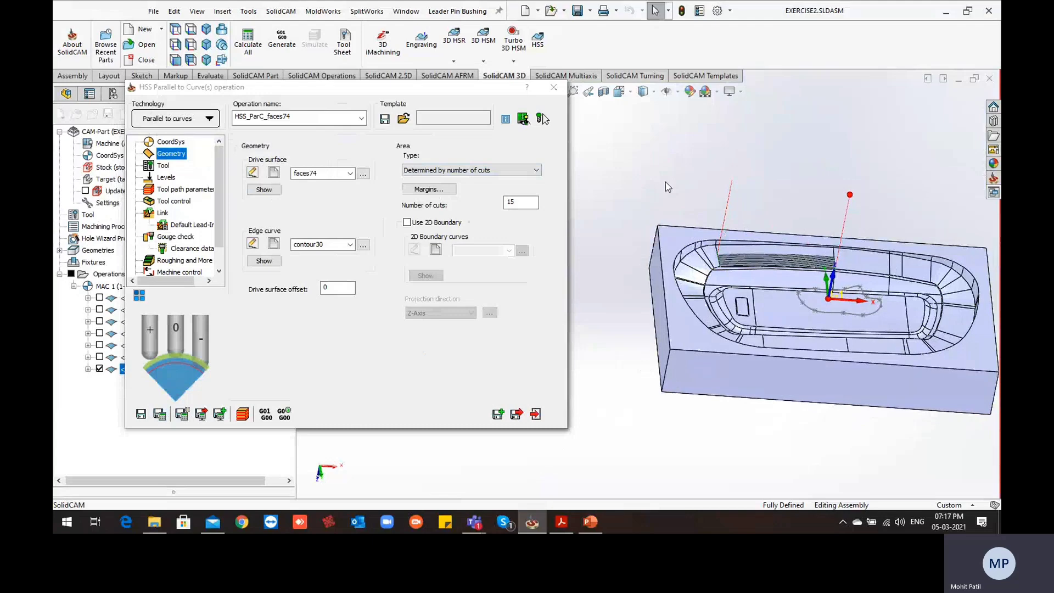
scroll(722, 255, down, 5)
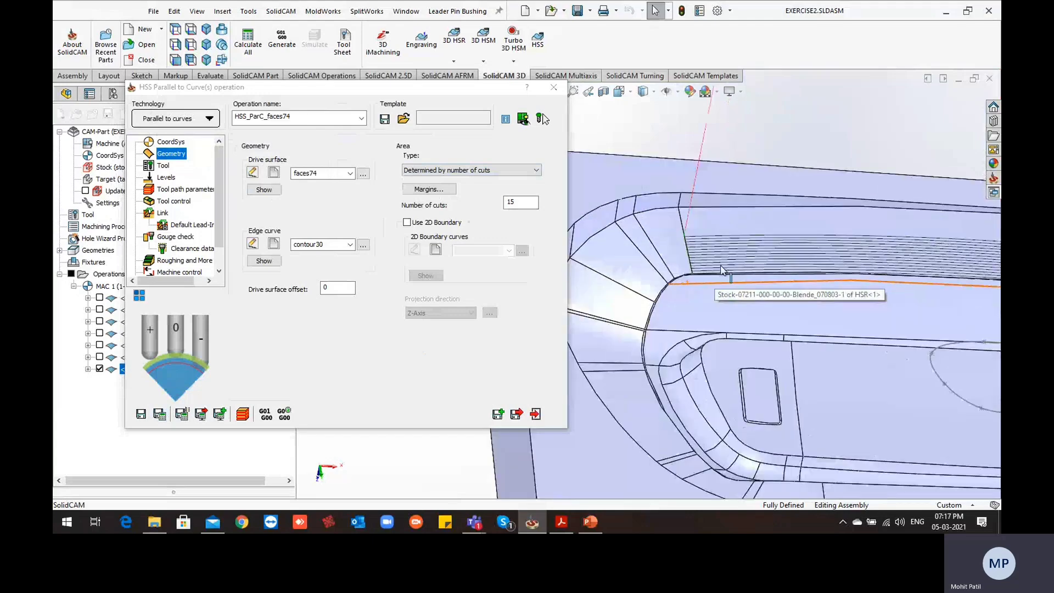
middle_drag(722, 255, 904, 305)
scroll(619, 288, down, 2)
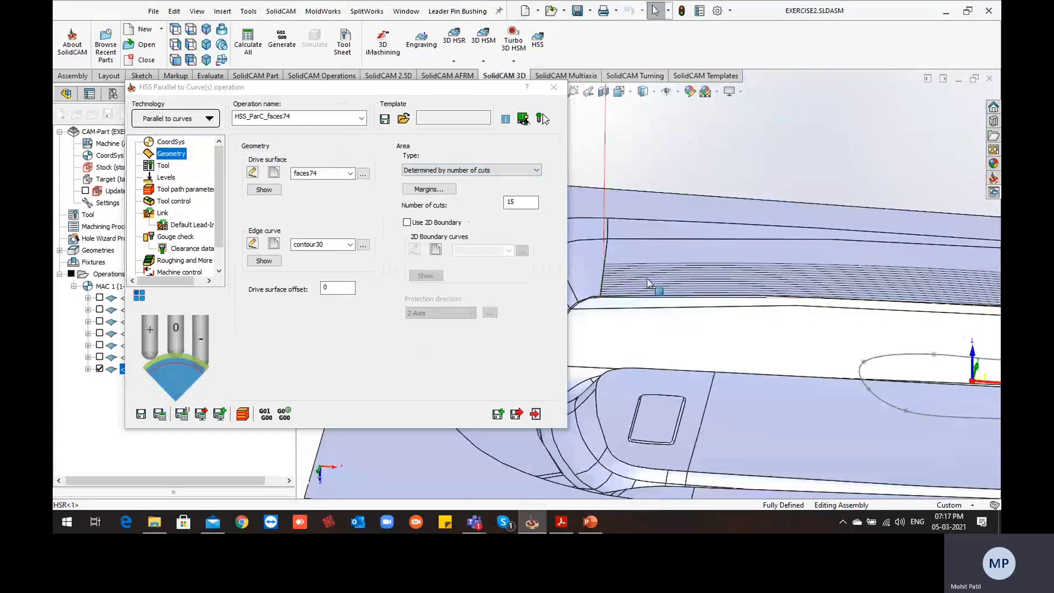
ctrl+middle_drag(648, 281, 688, 245)
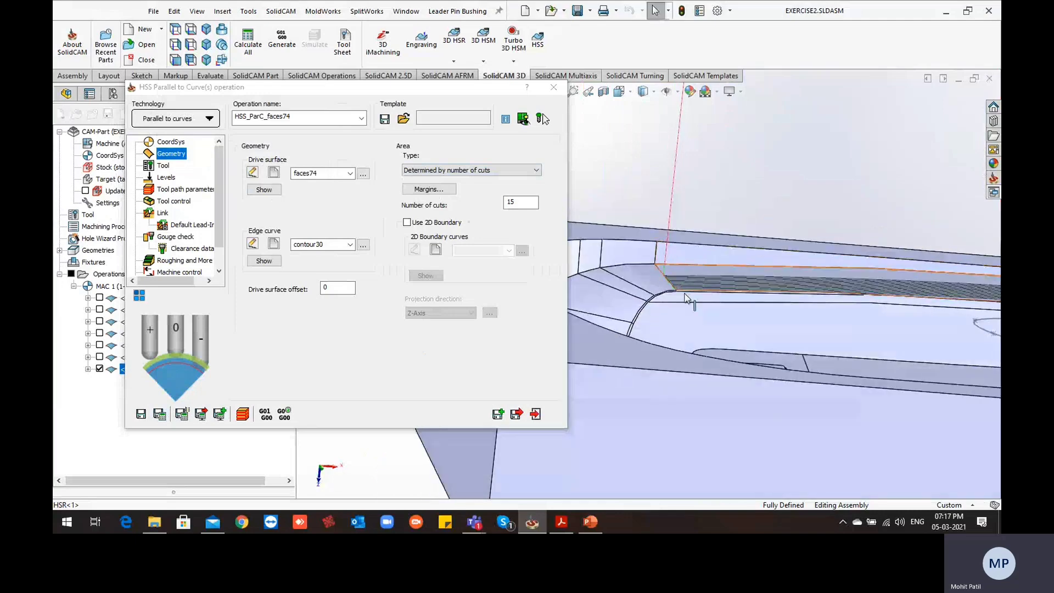
middle_drag(698, 304, 681, 280)
scroll(681, 289, down, 3)
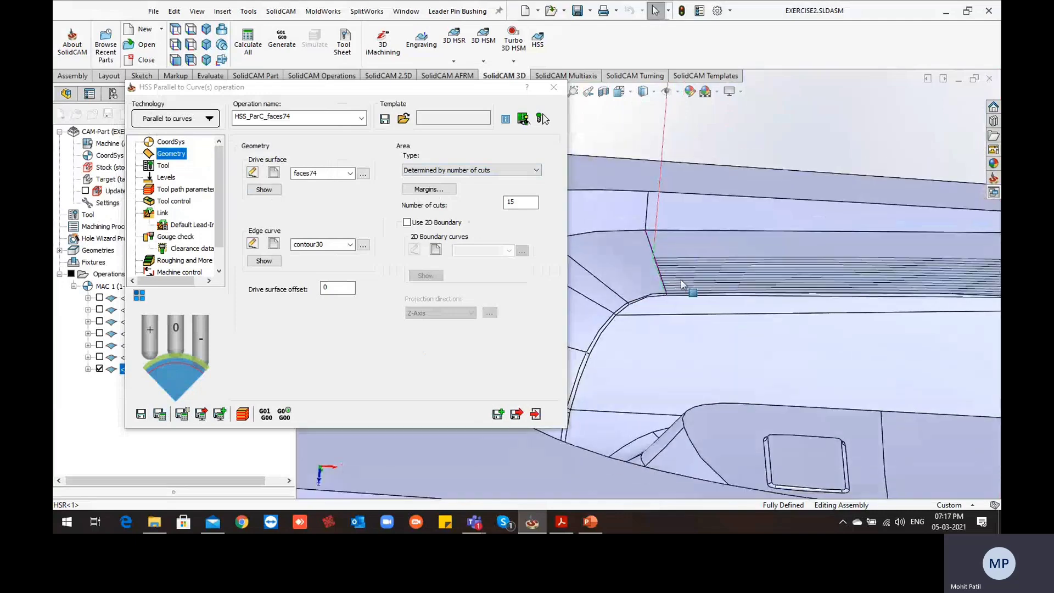
scroll(684, 272, up, 2)
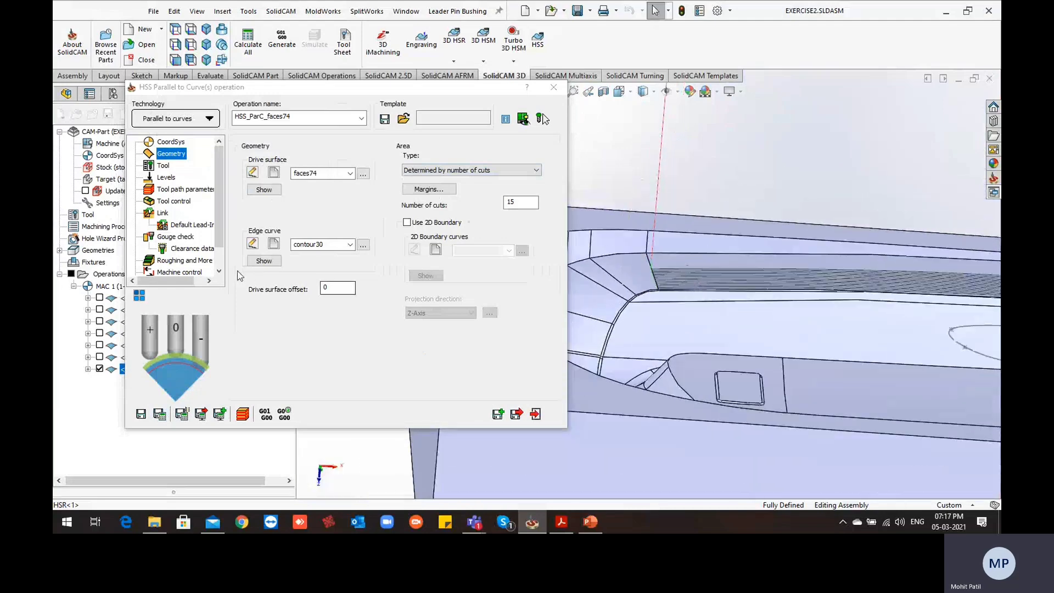
Enable depth cuts in the Roughing and More settings with 3 roughing passes at a spacing of 1, and recalculate
scroll(192, 264, down, 1)
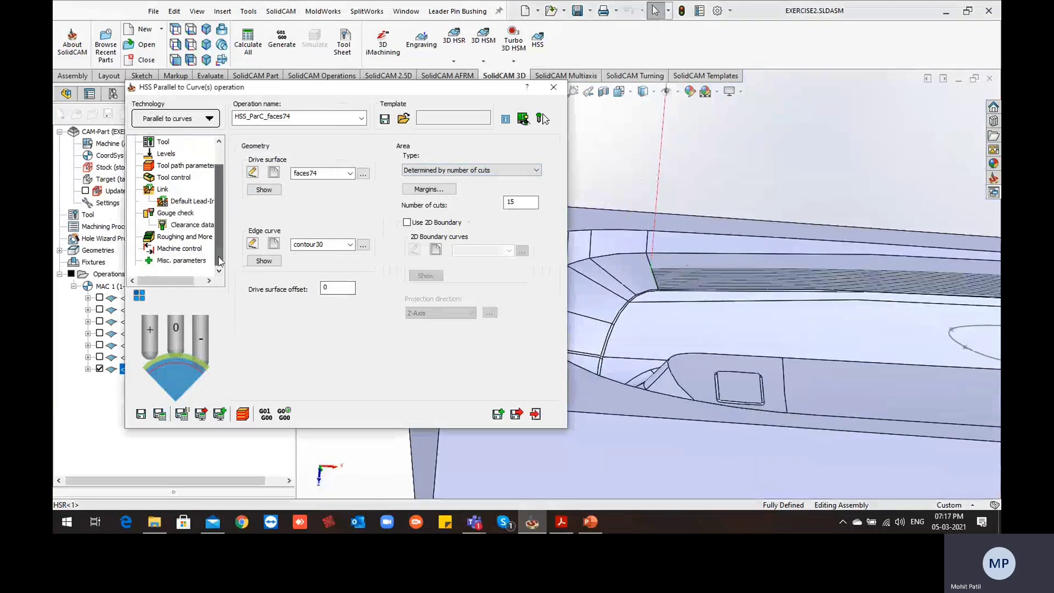
click(186, 239)
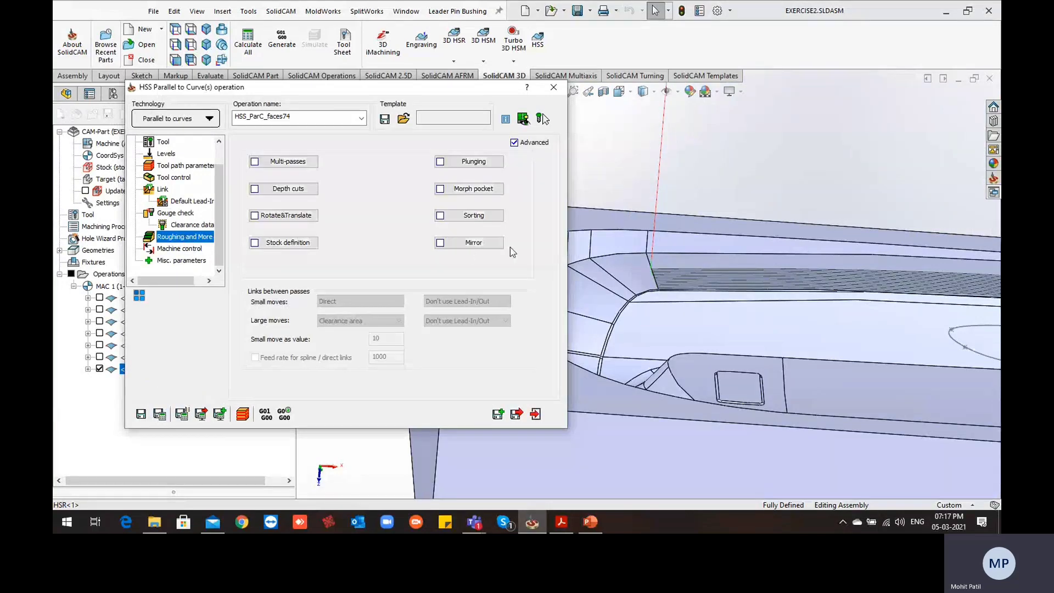
scroll(697, 283, down, 2)
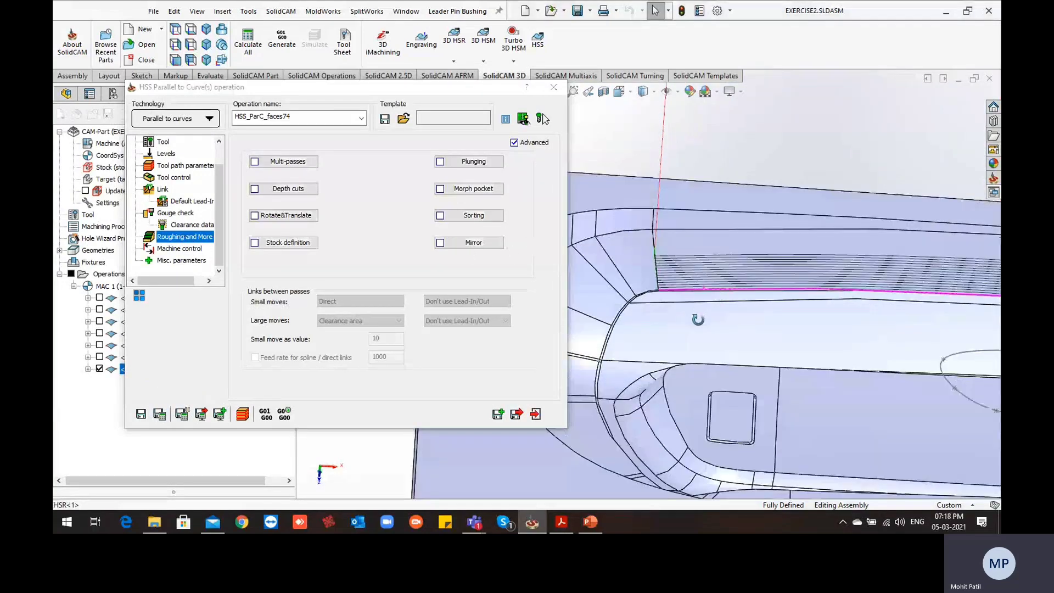
mouse_move(680, 260)
middle_down()
mouse_move(675, 289)
mouse_move(673, 238)
mouse_move(702, 291)
middle_up()
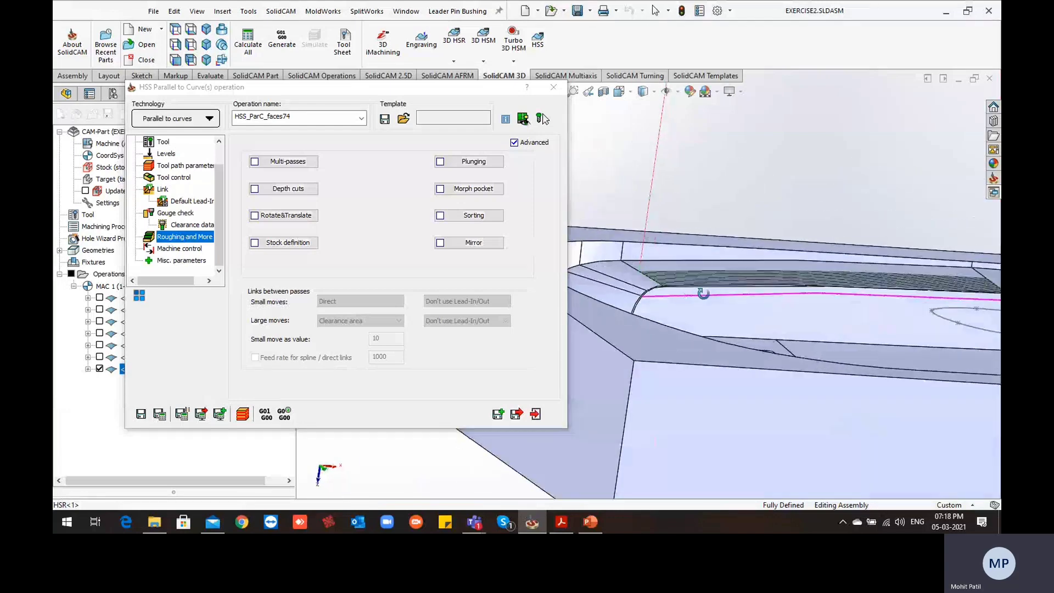
middle_drag(861, 286, 846, 295)
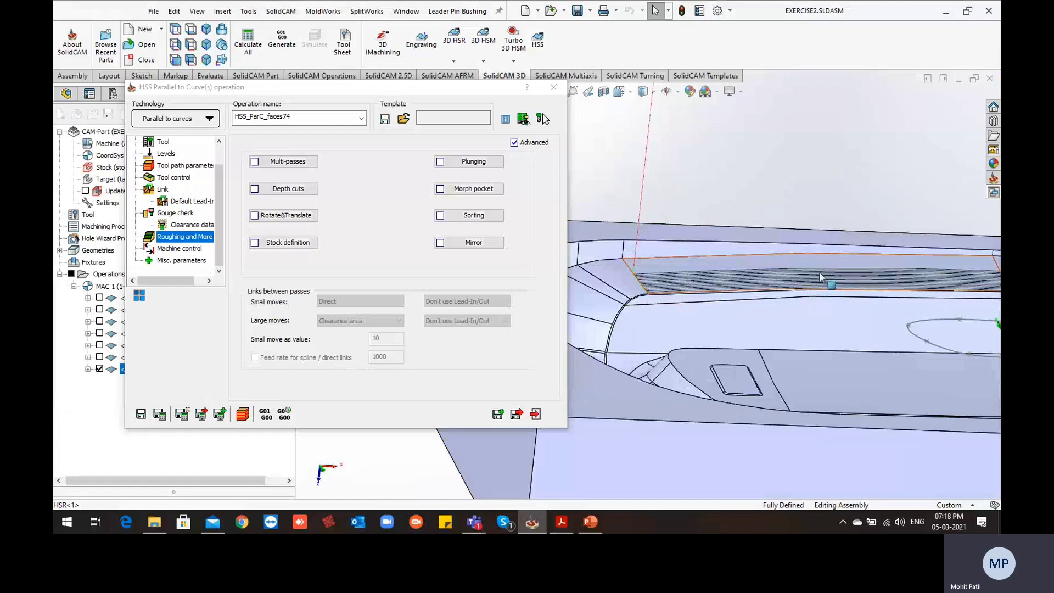
middle_drag(812, 300, 731, 303)
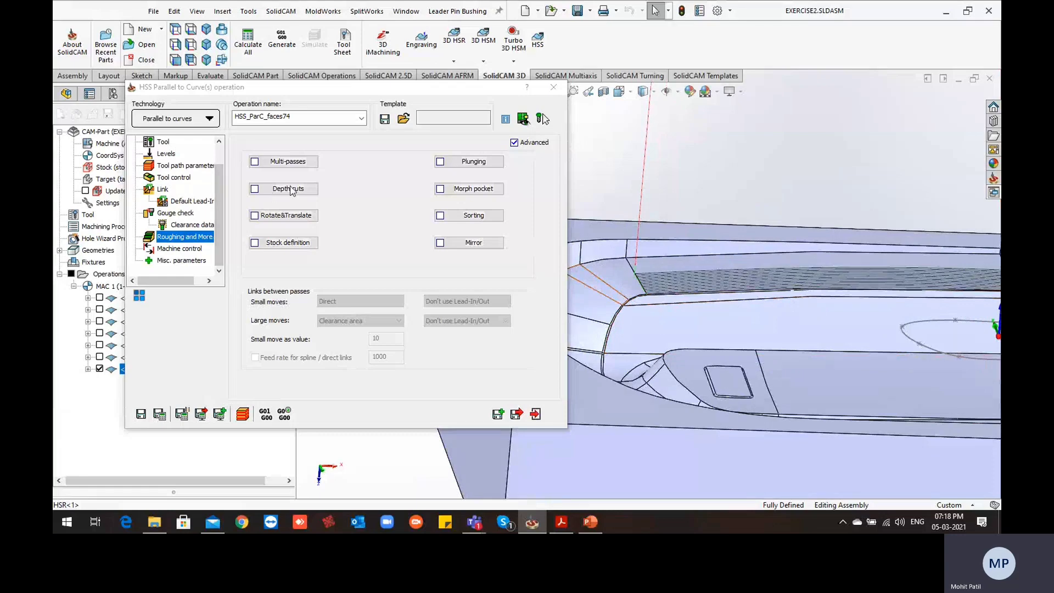
click(256, 191)
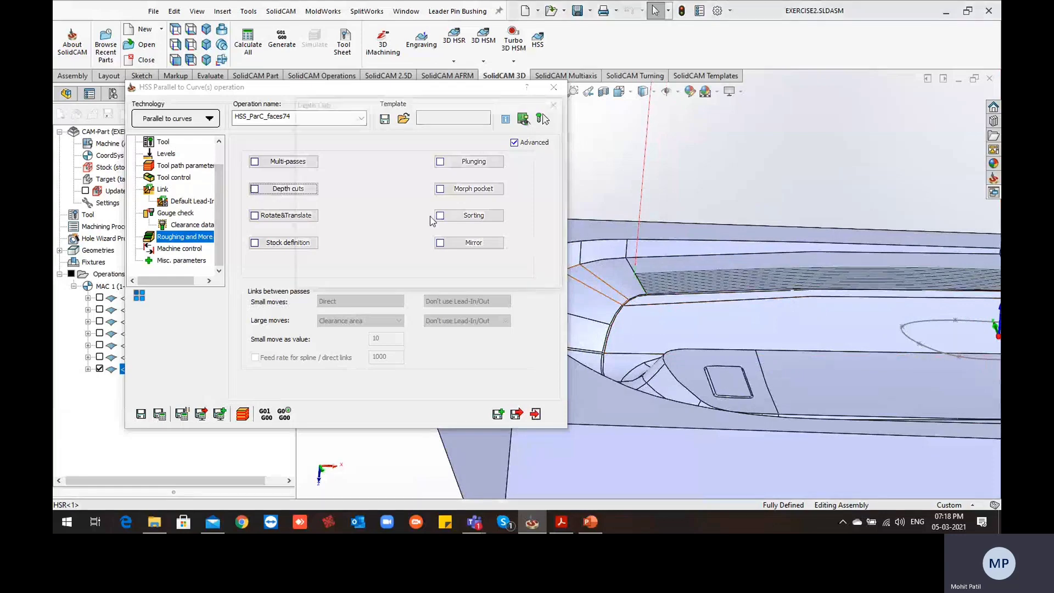
click(311, 116)
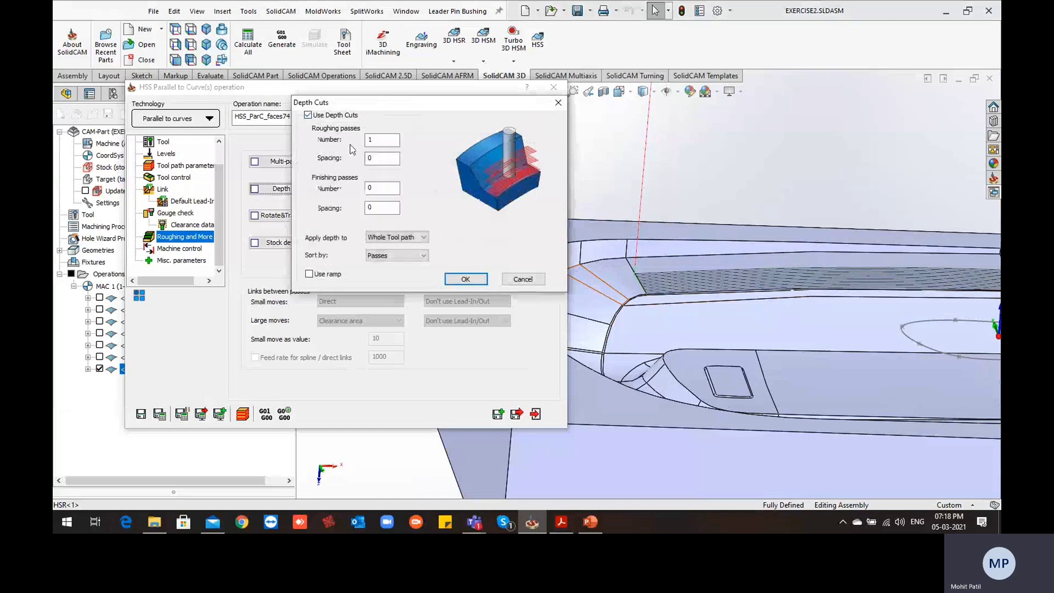
double_click(383, 141)
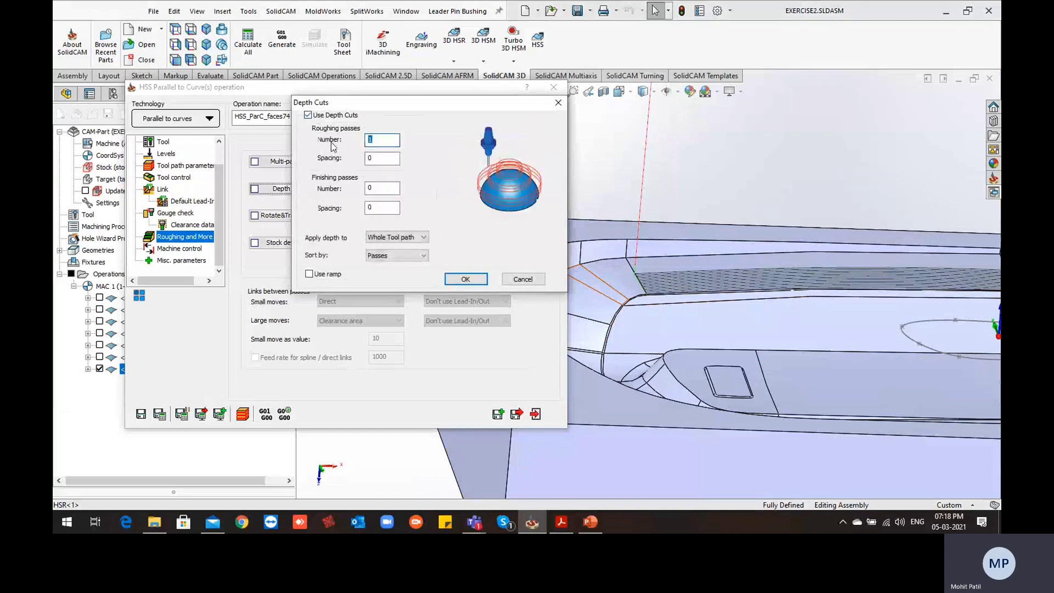
click(374, 159)
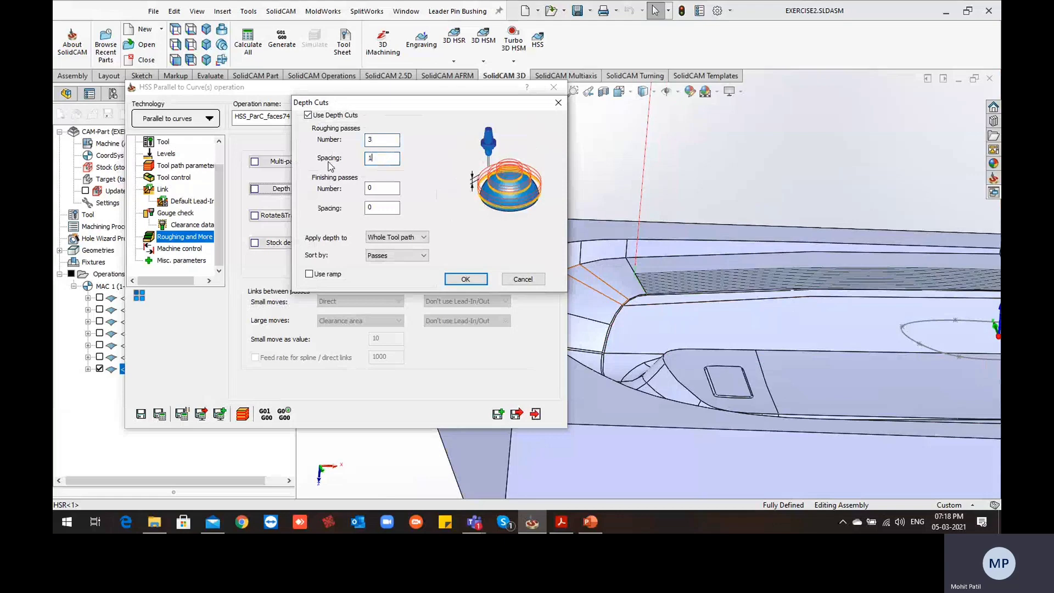
click(466, 279)
click(161, 415)
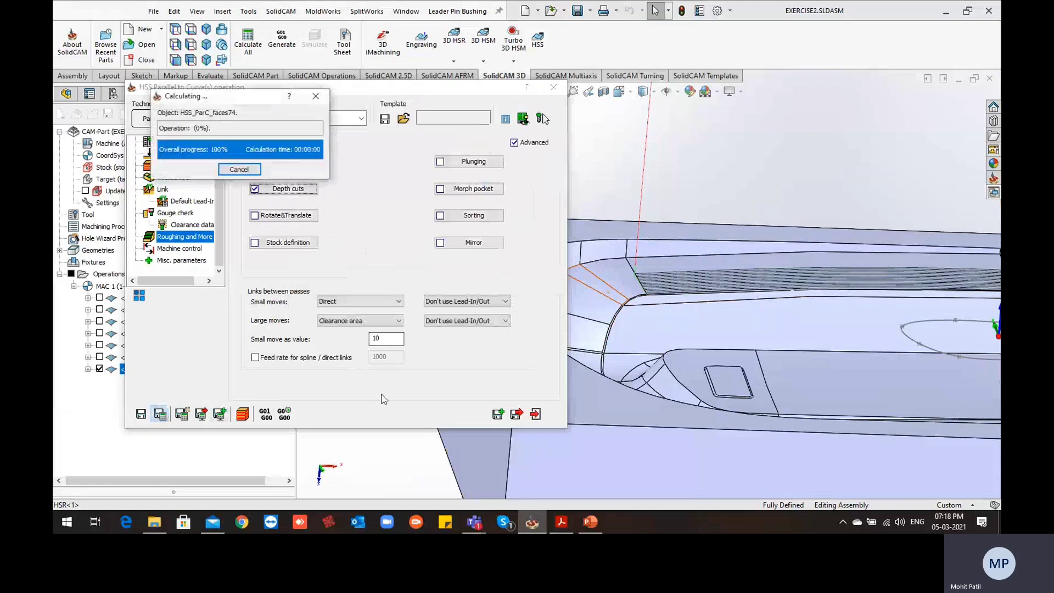
Examine the layered depth-cut passes above the wall face up close and from the side
scroll(666, 327, down, 4)
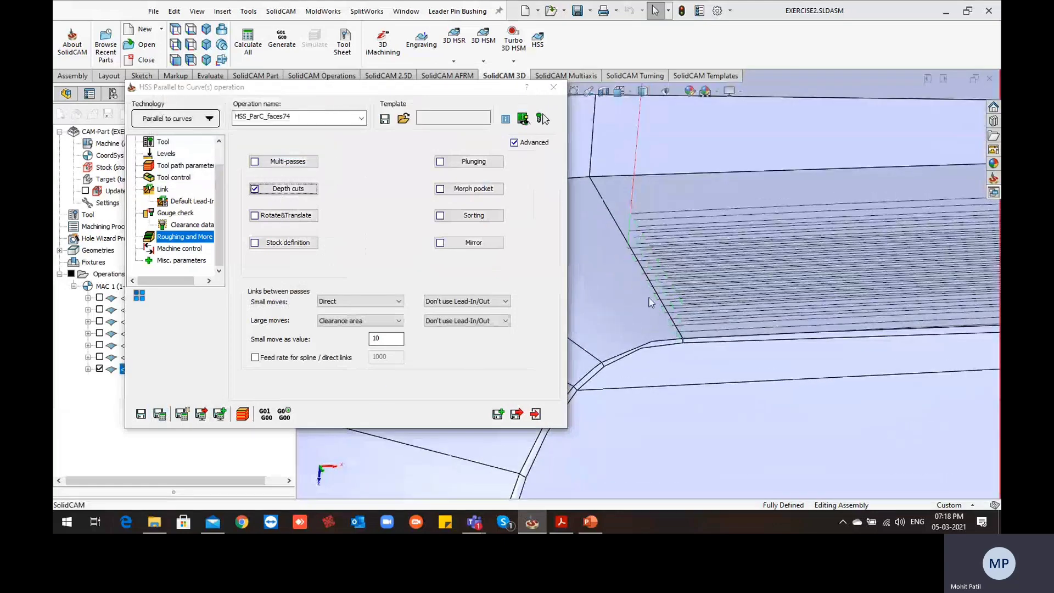
middle_drag(649, 298, 669, 313)
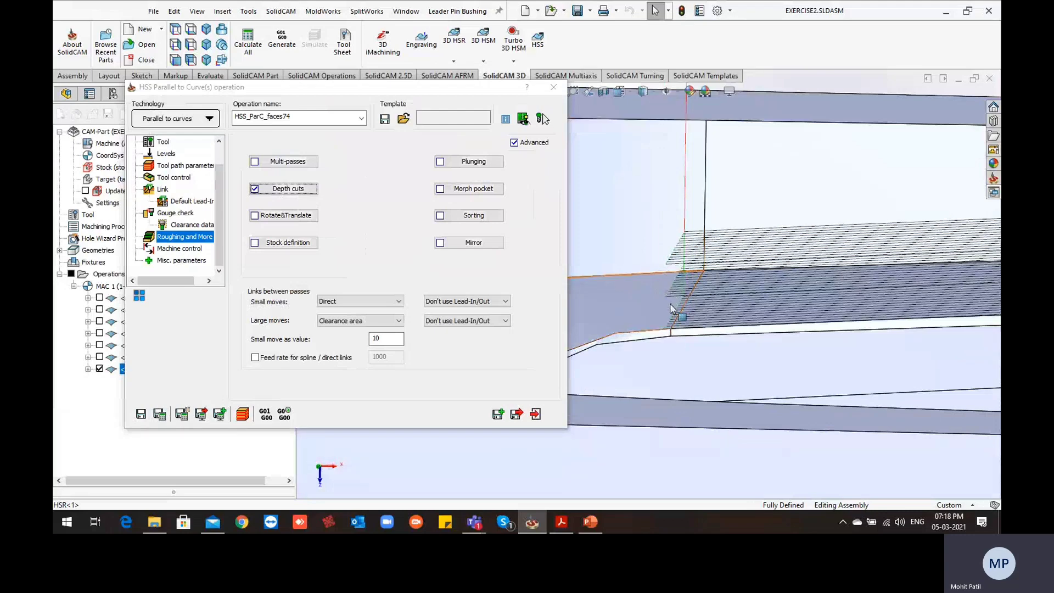
middle_drag(673, 328, 693, 299)
middle_drag(814, 284, 794, 324)
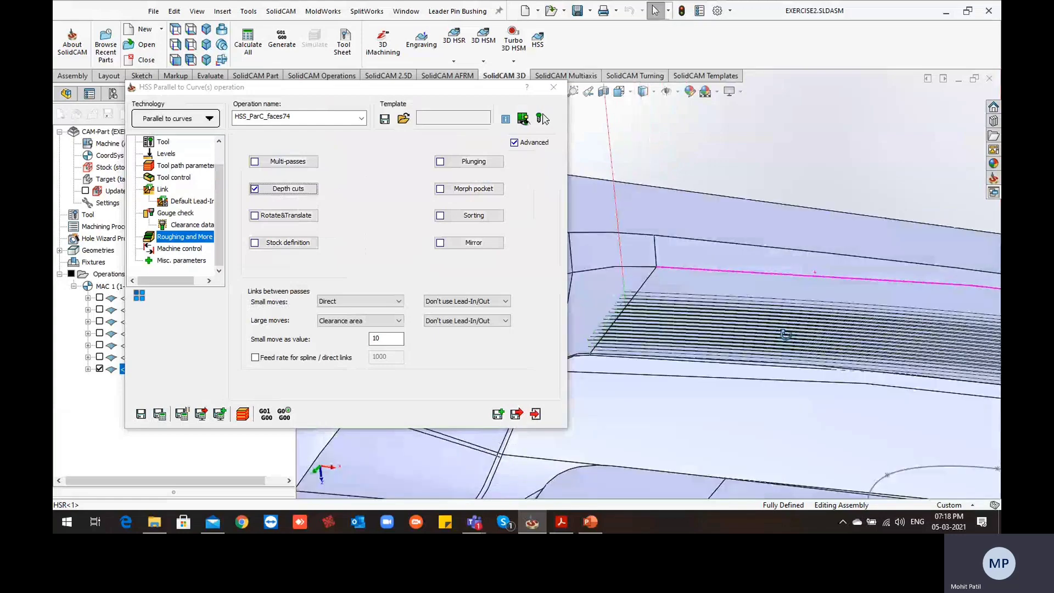
scroll(788, 276, up, 3)
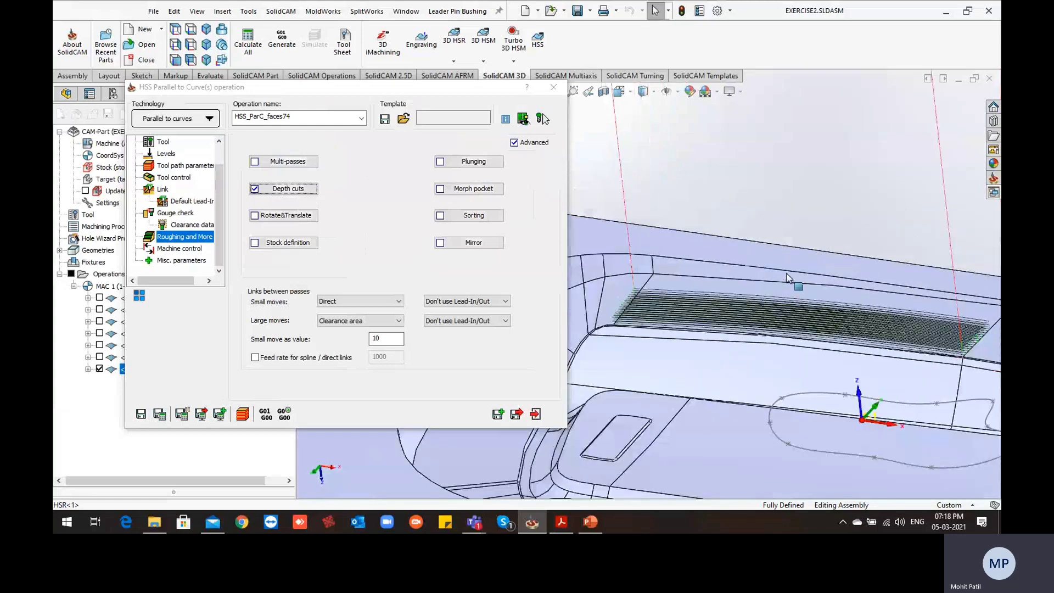
Simulate the operation in Host CAD mode at the slowest speed and watch the tool's first passes along the wall face
click(243, 416)
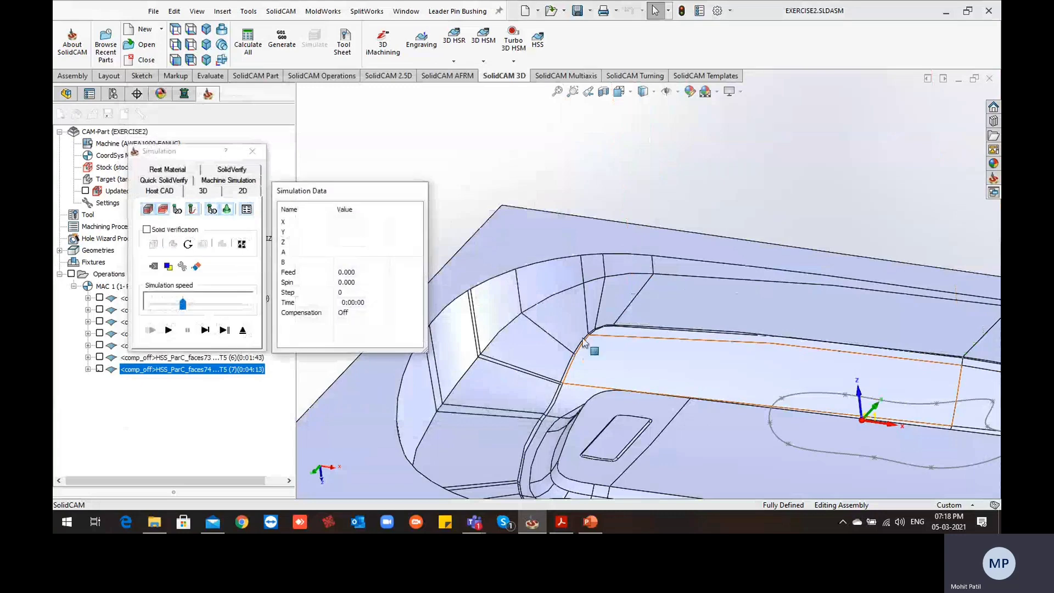
middle_drag(585, 342, 598, 303)
scroll(607, 311, up, 3)
click(201, 328)
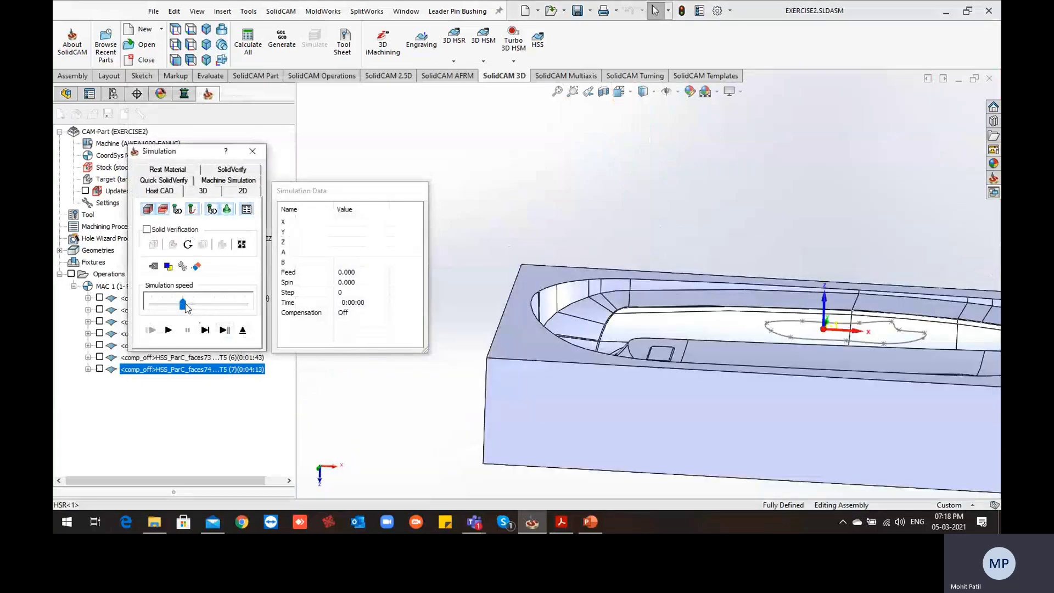
click(168, 329)
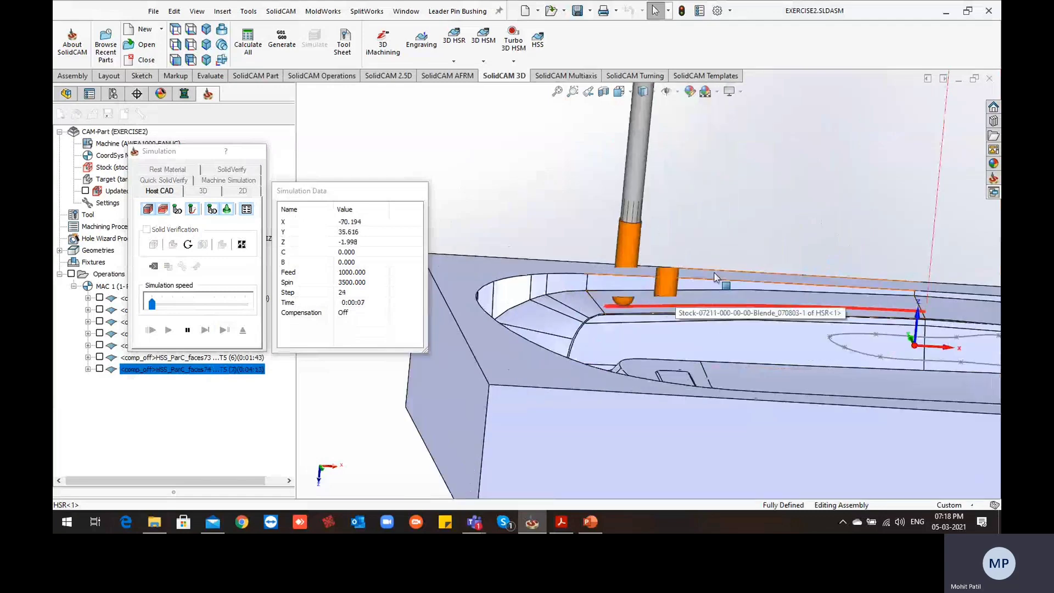
scroll(851, 332, down, 3)
middle_drag(851, 332, 839, 335)
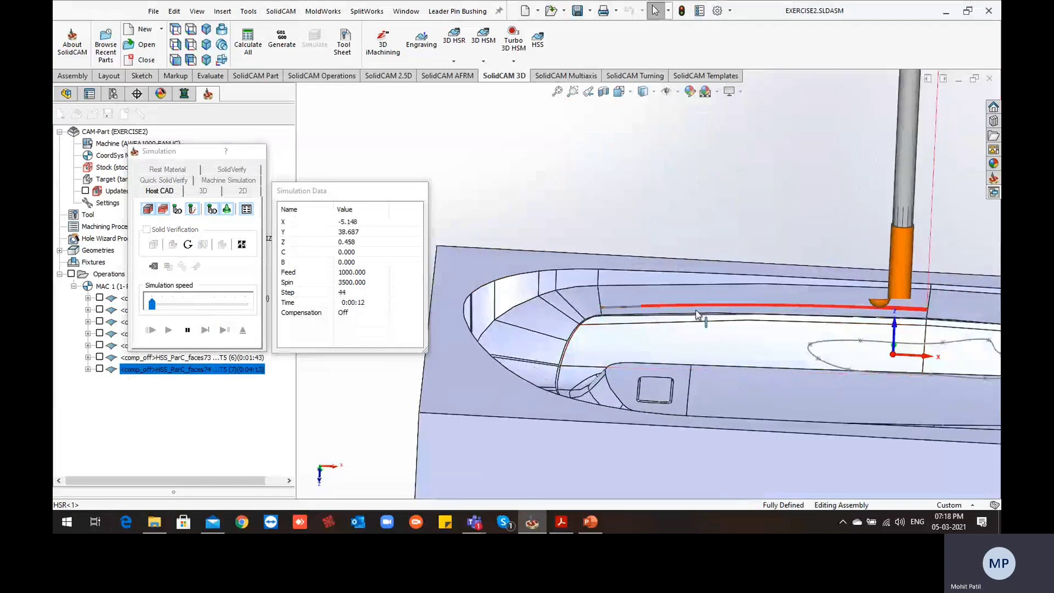
middle_drag(610, 322, 631, 300)
scroll(607, 311, down, 2)
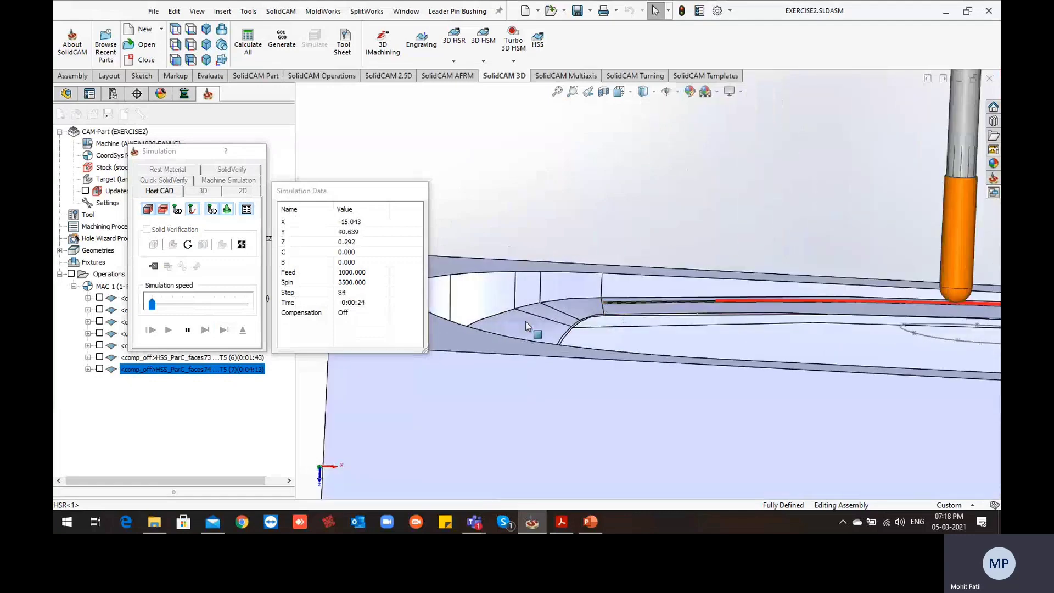
Raise the simulation speed to run quickly through more of the depth-cut passes
click(204, 307)
click(231, 307)
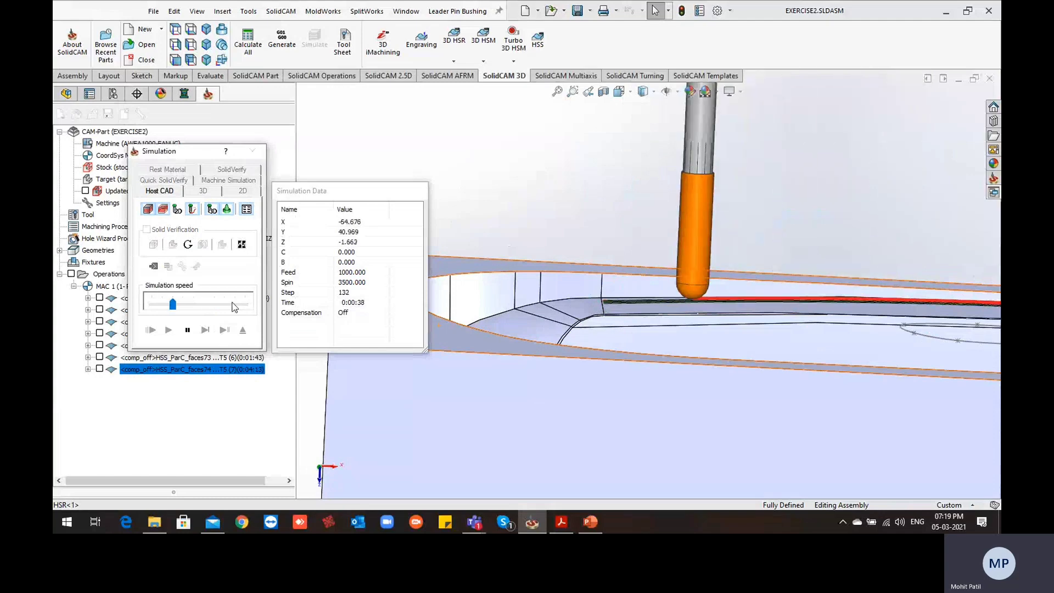
click(233, 305)
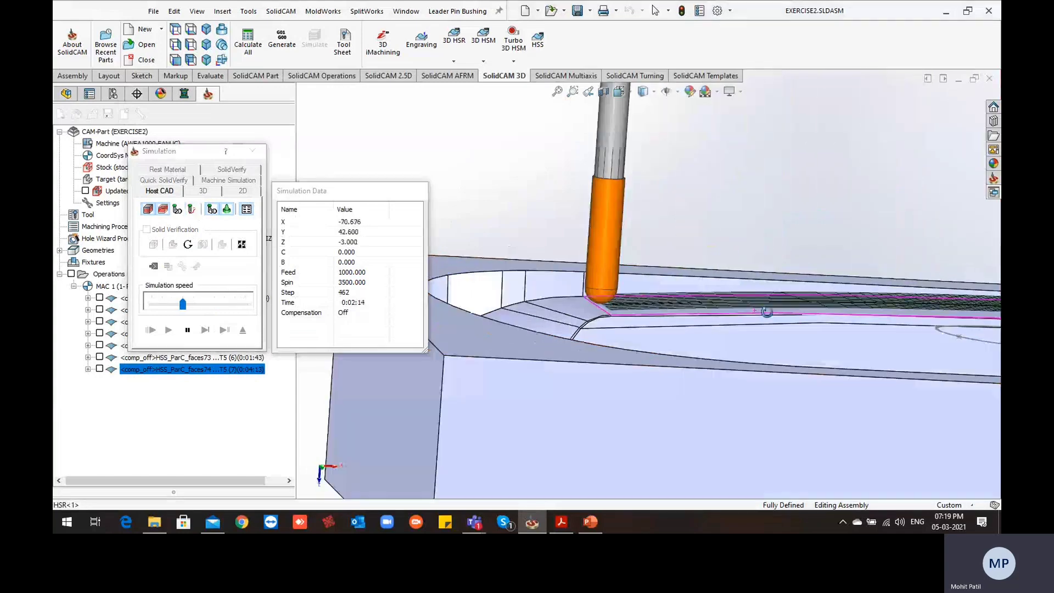
Slow the simulation back to its lowest speed and examine the depth layers near the end of the wall face
click(157, 305)
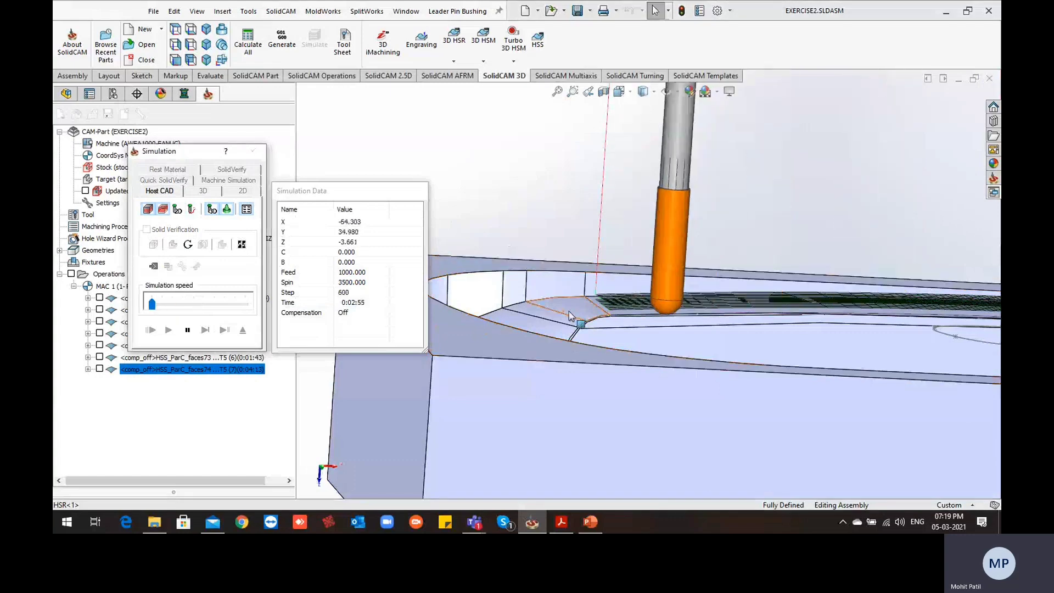
scroll(572, 316, down, 4)
middle_click(654, 306)
middle_drag(654, 306, 654, 299)
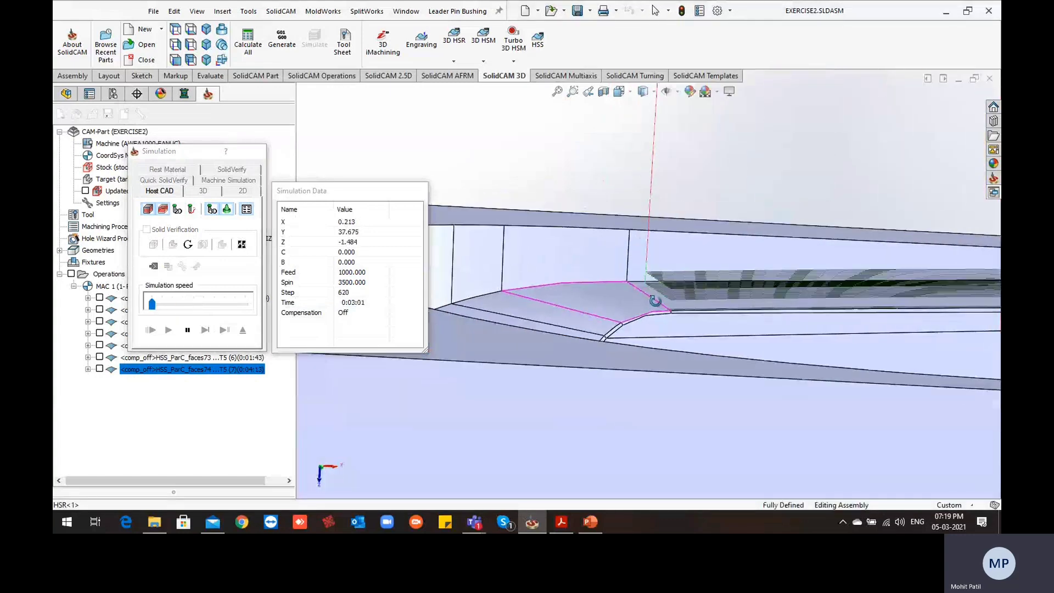
scroll(691, 318, down, 2)
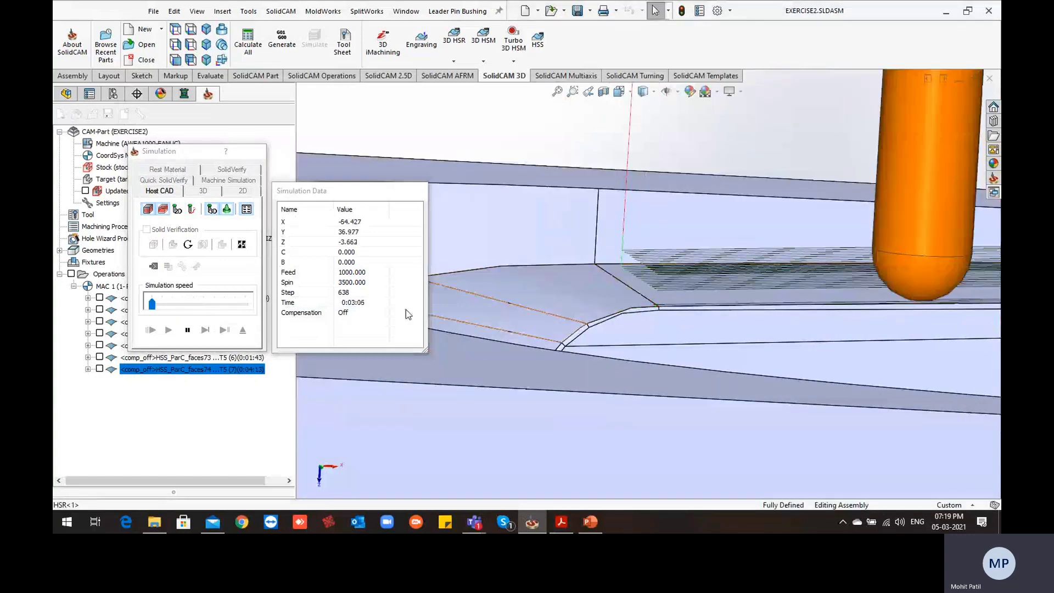
Watch the simulated depth-cut passes across the wall face from an angled view, then stop and exit the simulation
middle_drag(679, 336, 728, 386)
scroll(710, 332, up, 4)
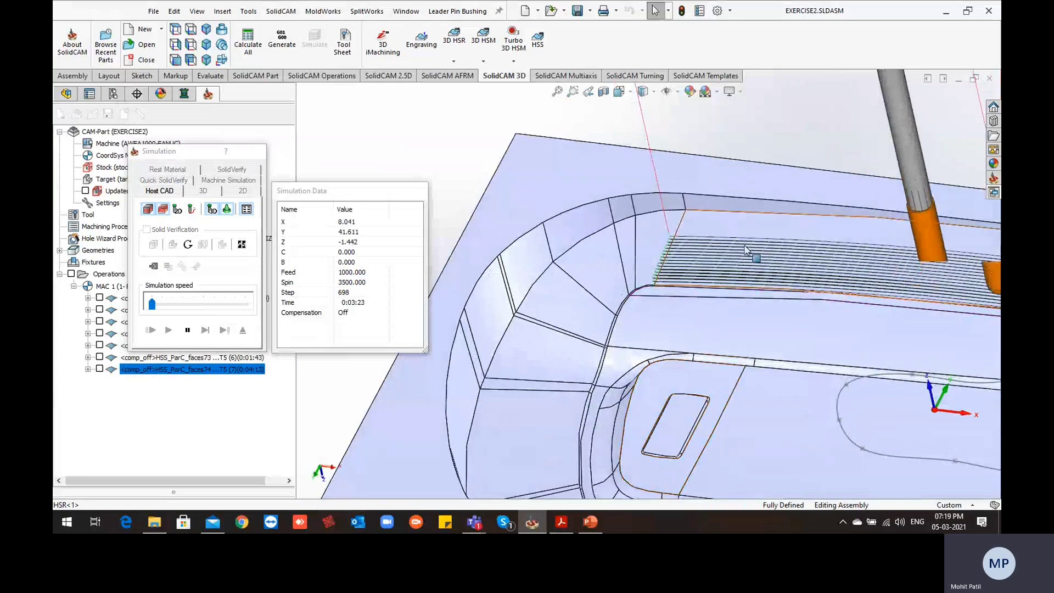
scroll(735, 253, up, 1)
scroll(735, 253, up, 1)
scroll(805, 271, down, 1)
middle_drag(805, 271, 720, 283)
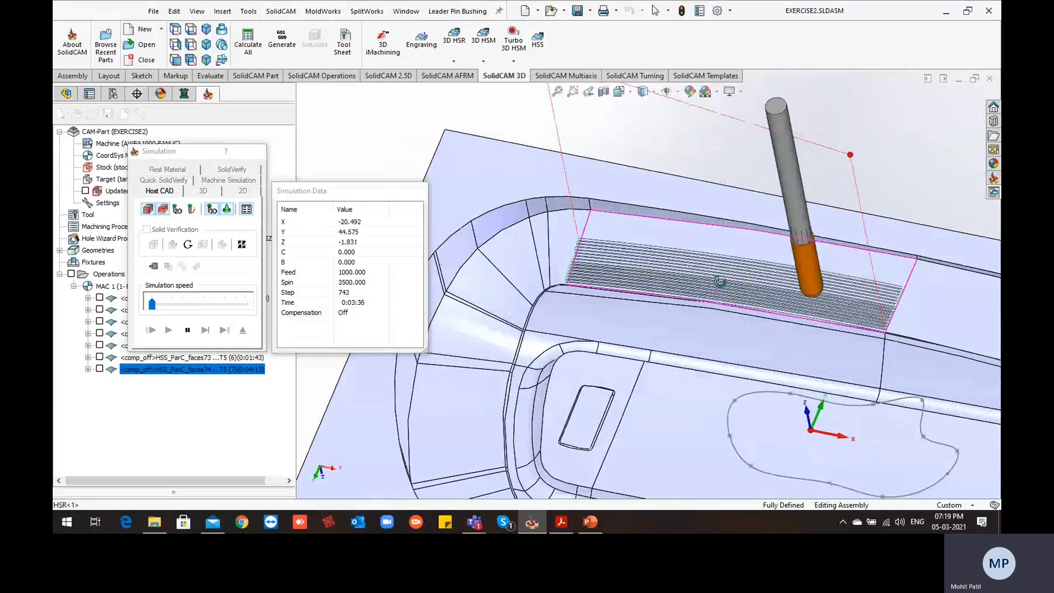
click(188, 331)
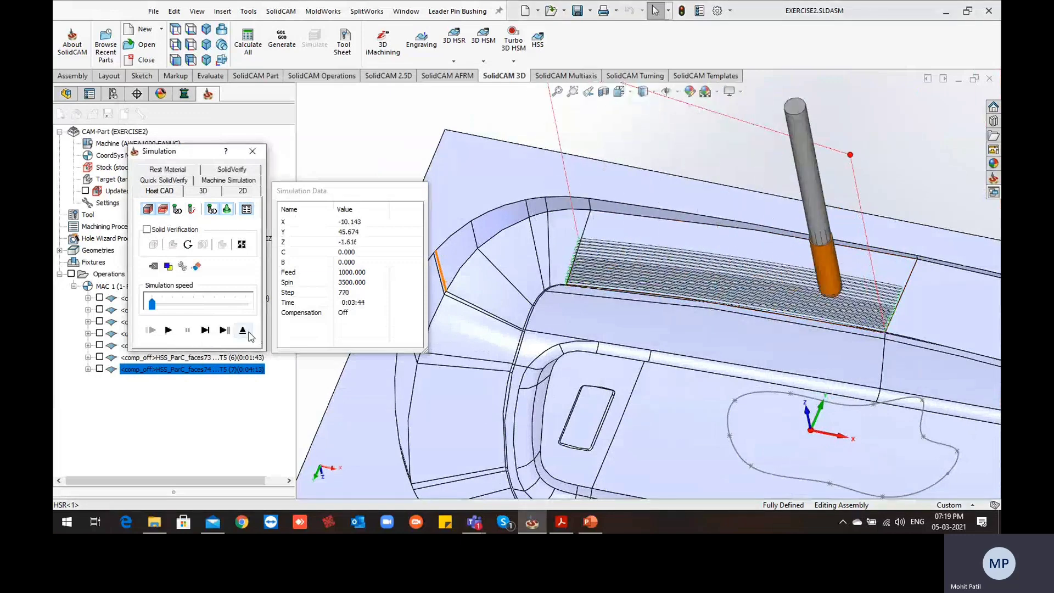
click(243, 331)
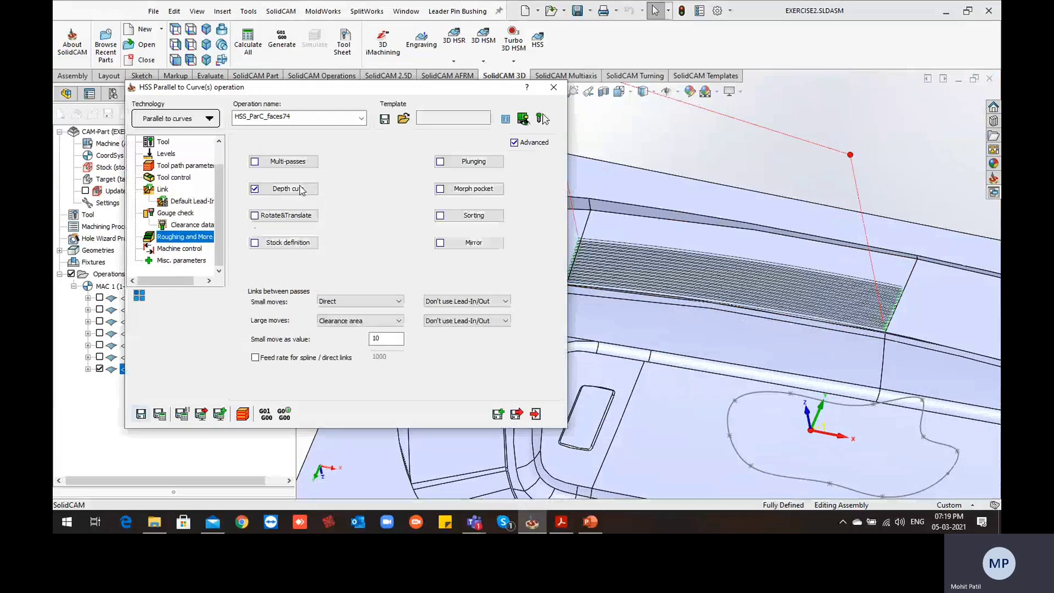
Review the number and spacing of roughing passes in the Depth Cuts settings and compare them with the layered passes on the wall face
scroll(903, 351, up, 5)
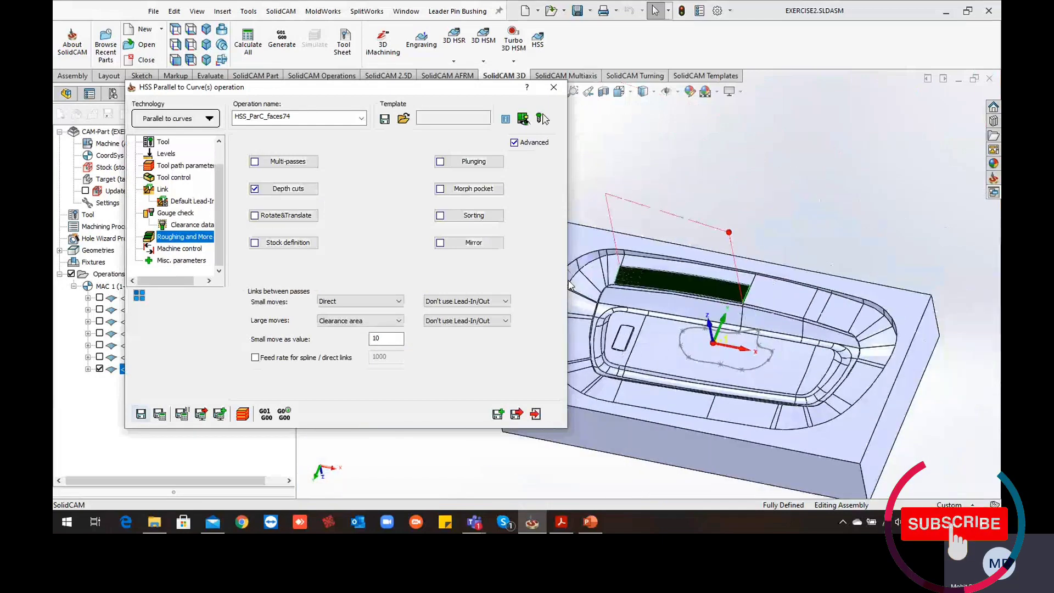
scroll(636, 291, down, 3)
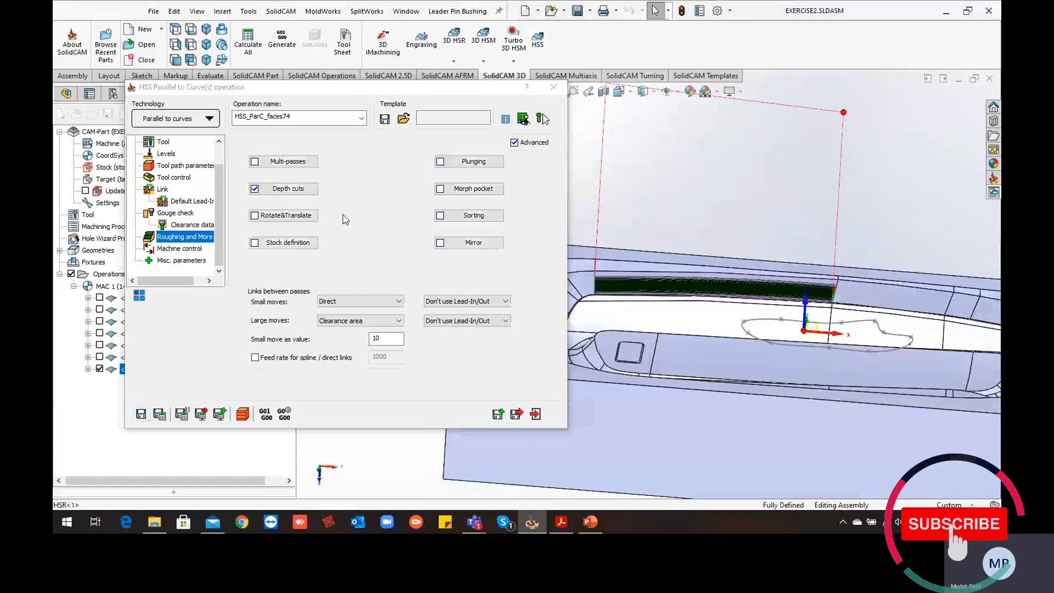
click(303, 189)
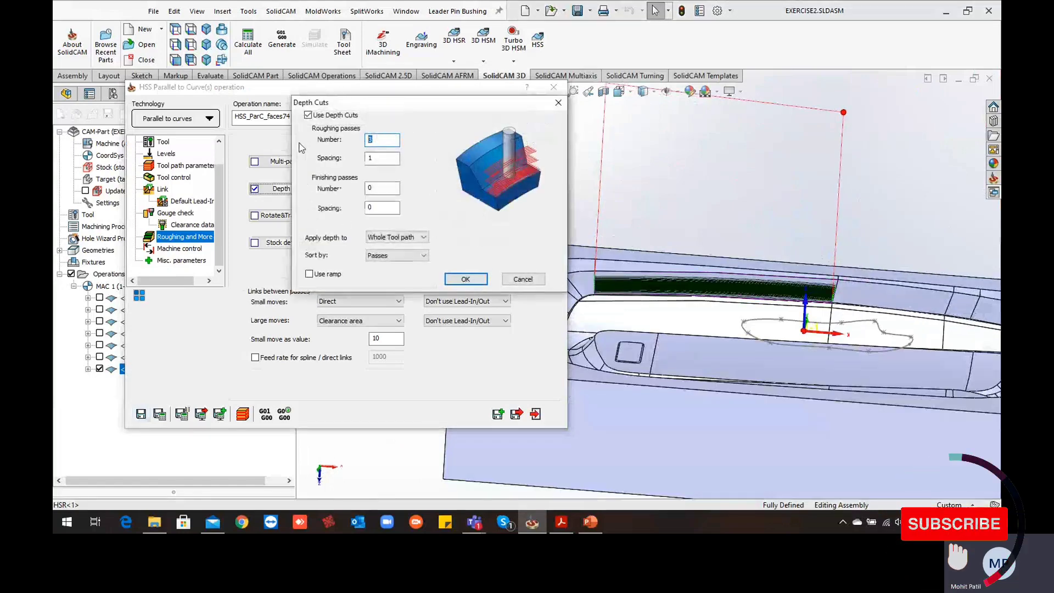
click(378, 159)
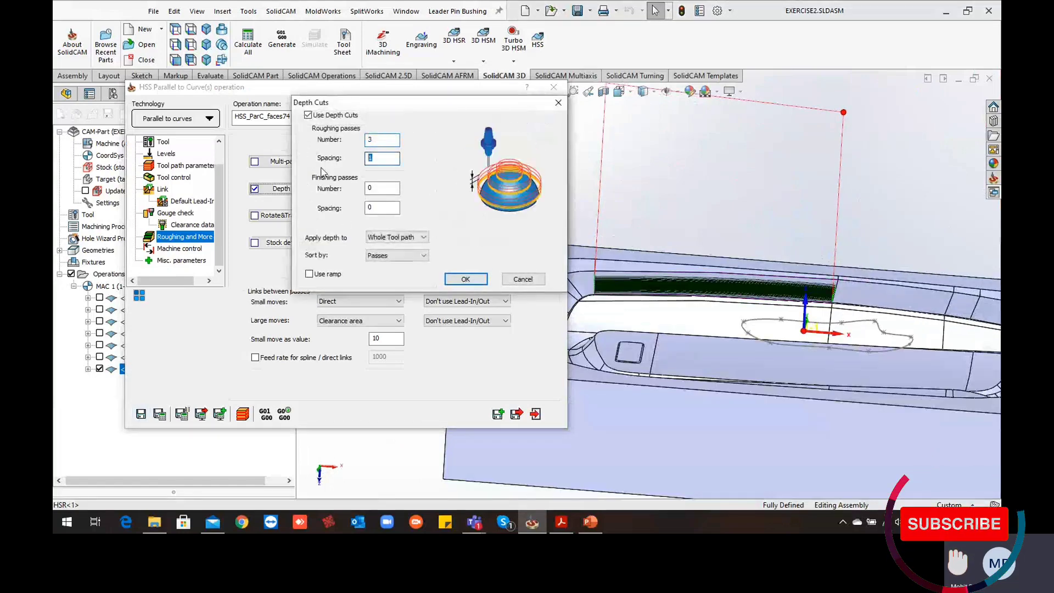
click(466, 279)
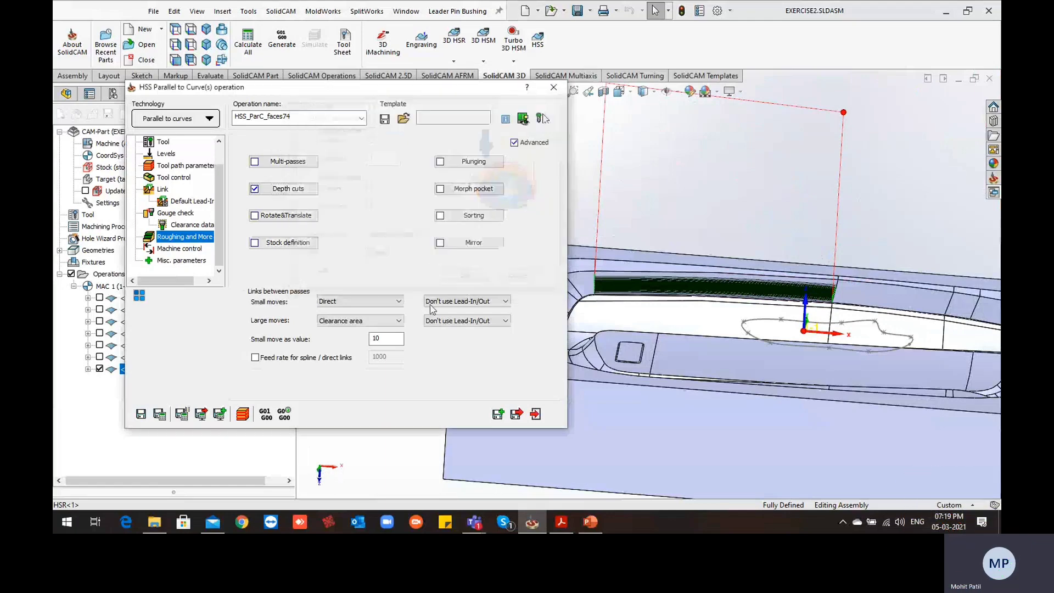
scroll(593, 308, down, 3)
scroll(593, 307, down, 5)
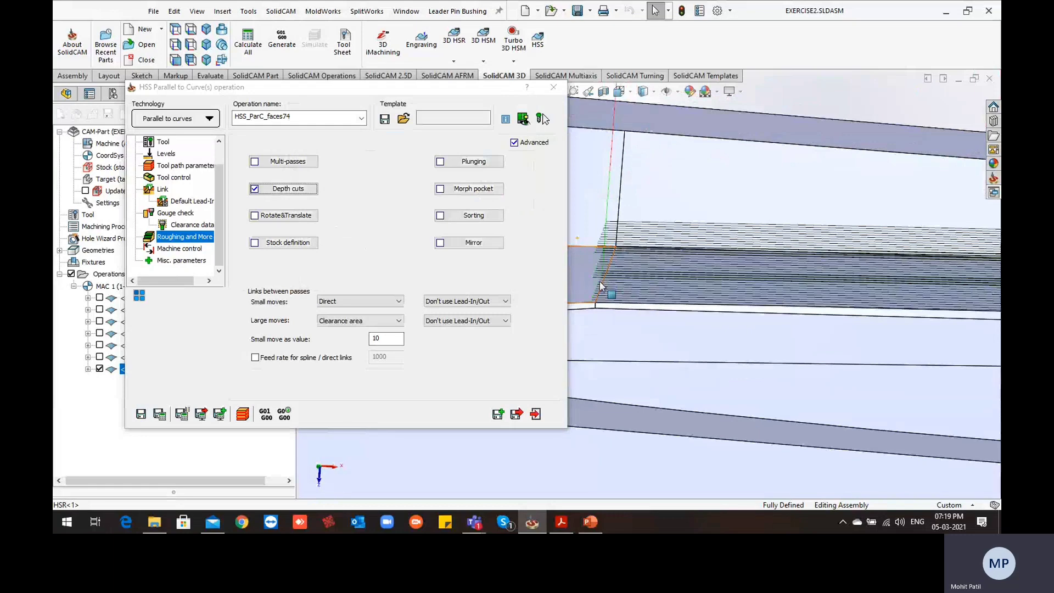
middle_drag(601, 285, 673, 326)
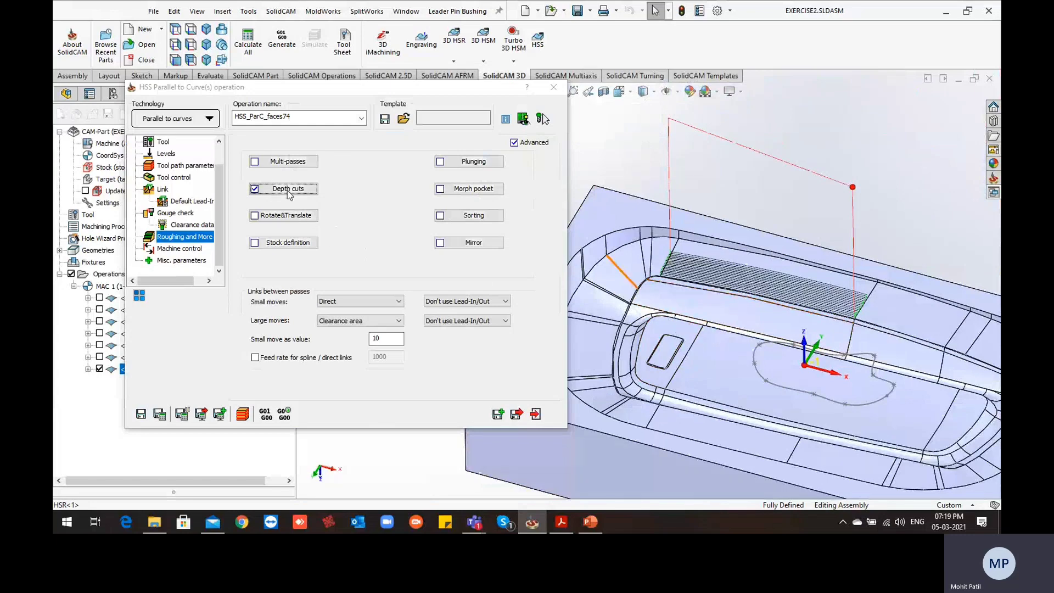
Save and exit the HSS_ParC_faces74 operation and hide its tool path on the model
click(517, 417)
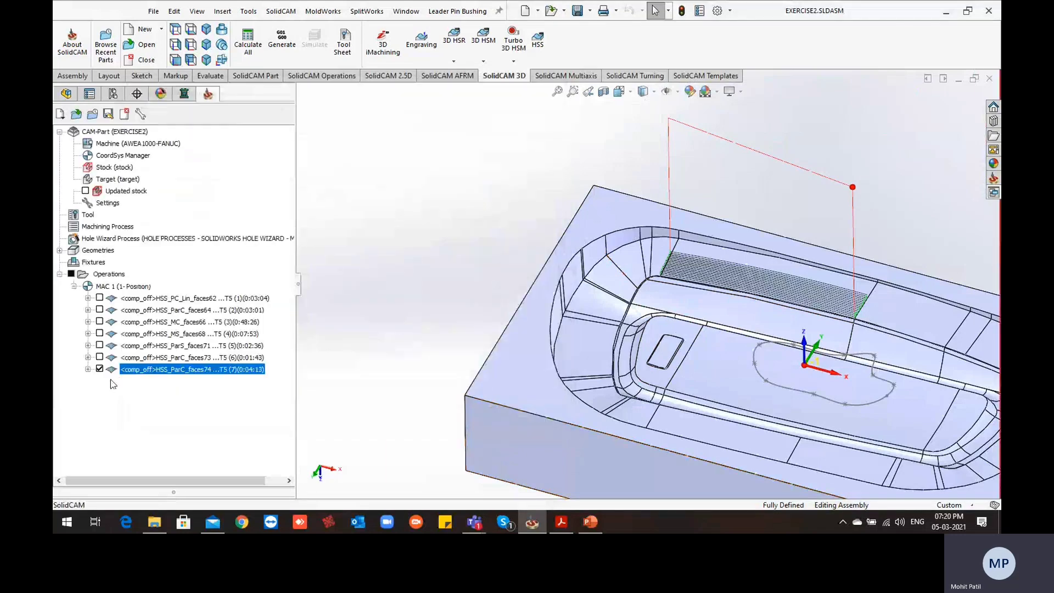
click(99, 370)
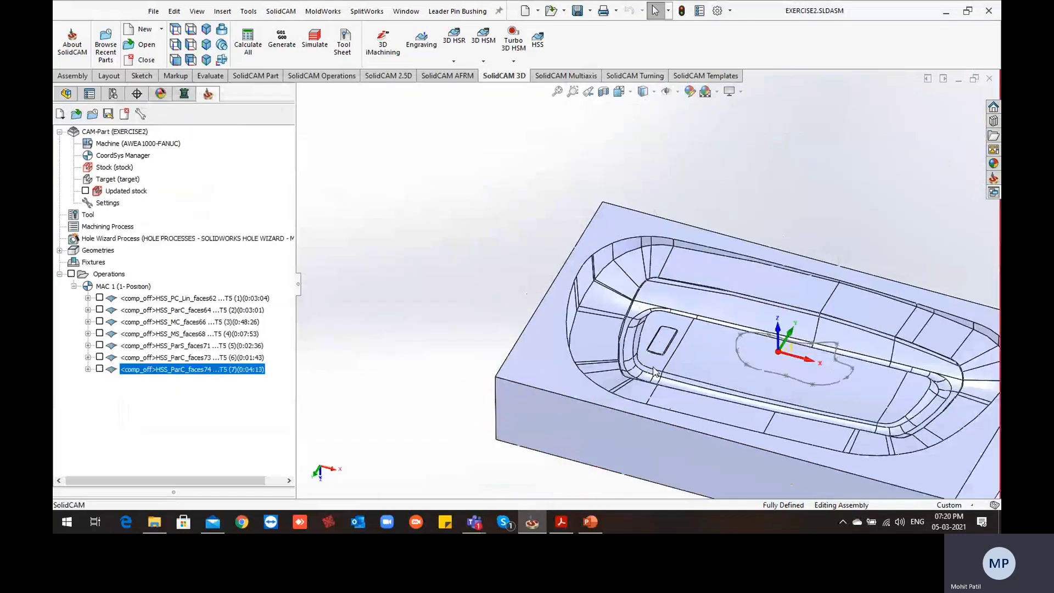
scroll(653, 371, up, 5)
scroll(716, 312, down, 5)
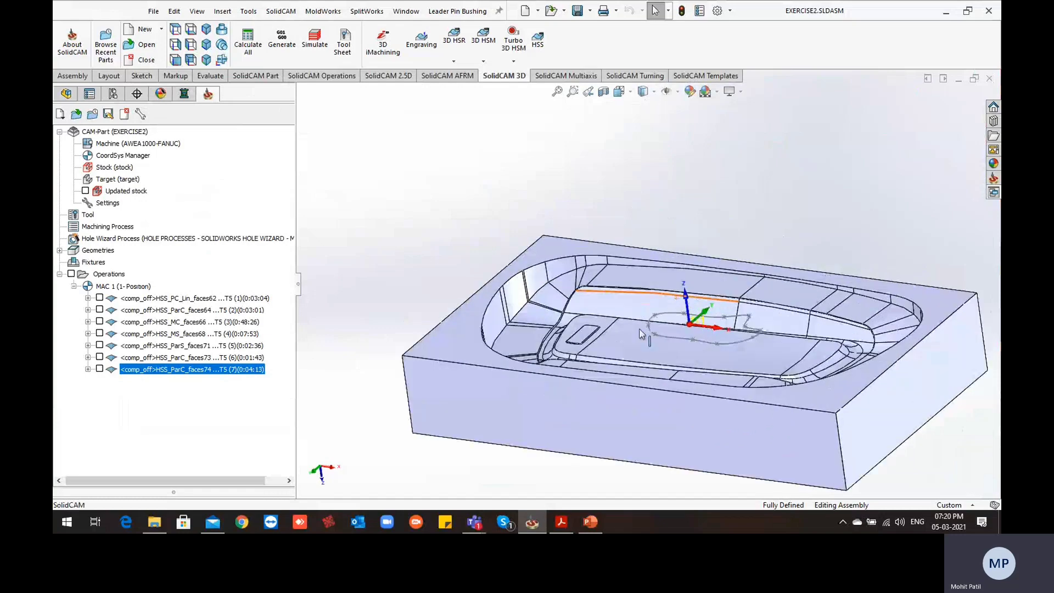